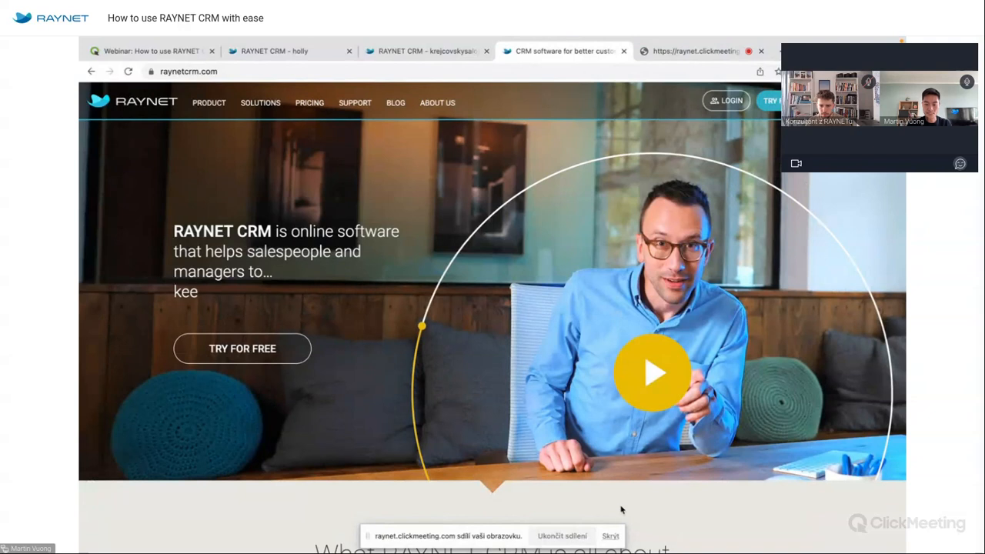
Dismiss the screen-sharing notice and reach the logged-in CRM workspace via Try for Free and Login.
{"action": "left_click", "coordinate": [611, 536]}
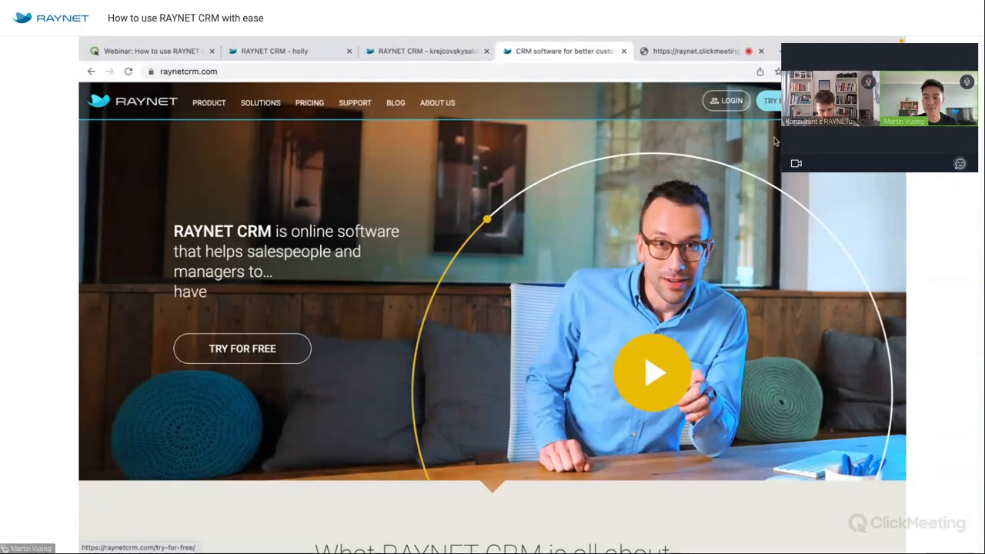
{"action": "left_click", "coordinate": [772, 100]}
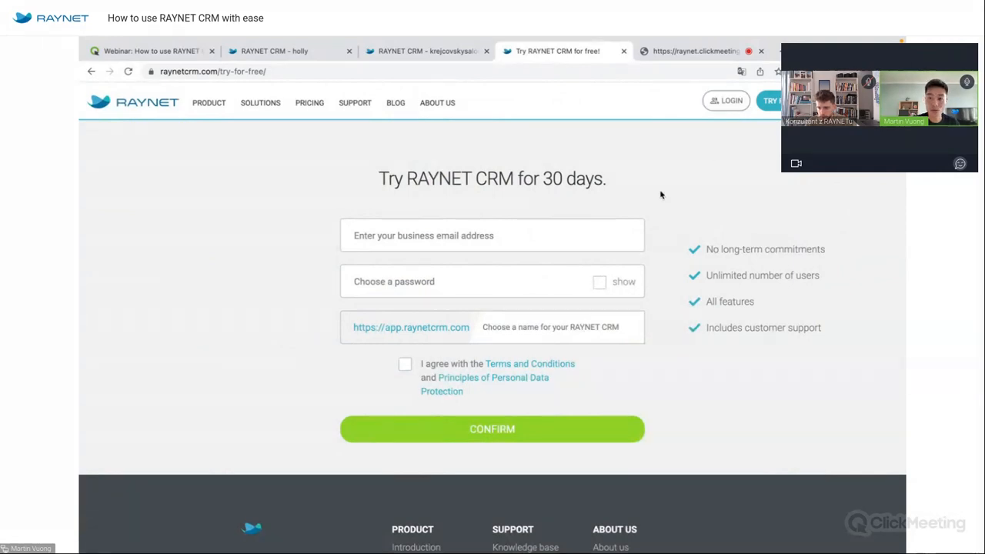
{"action": "left_click", "coordinate": [722, 105]}
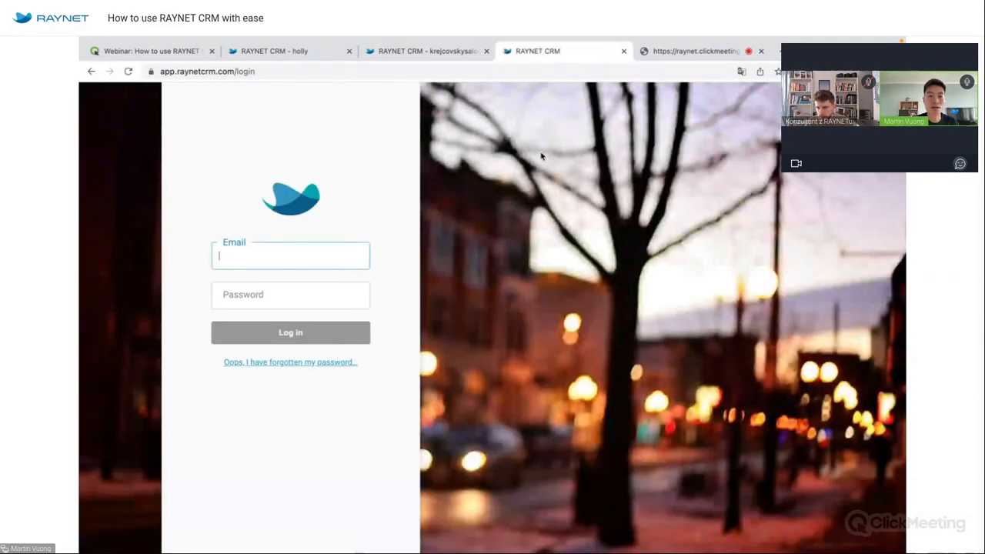
{"action": "left_click", "coordinate": [453, 52]}
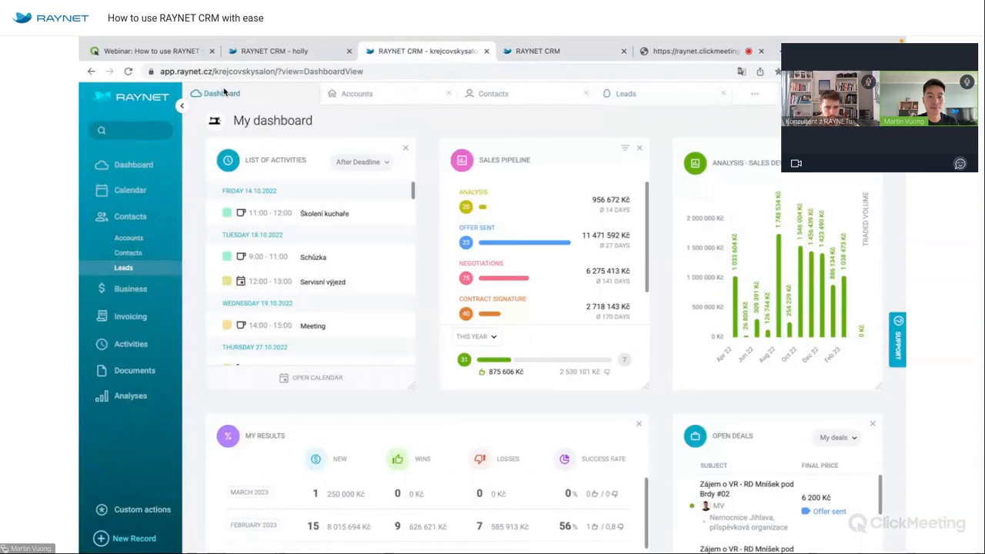
Close the Accounts, Contacts and Leads views so only My dashboard remains.
{"action": "left_click", "coordinate": [450, 93]}
{"action": "left_click", "coordinate": [450, 93]}
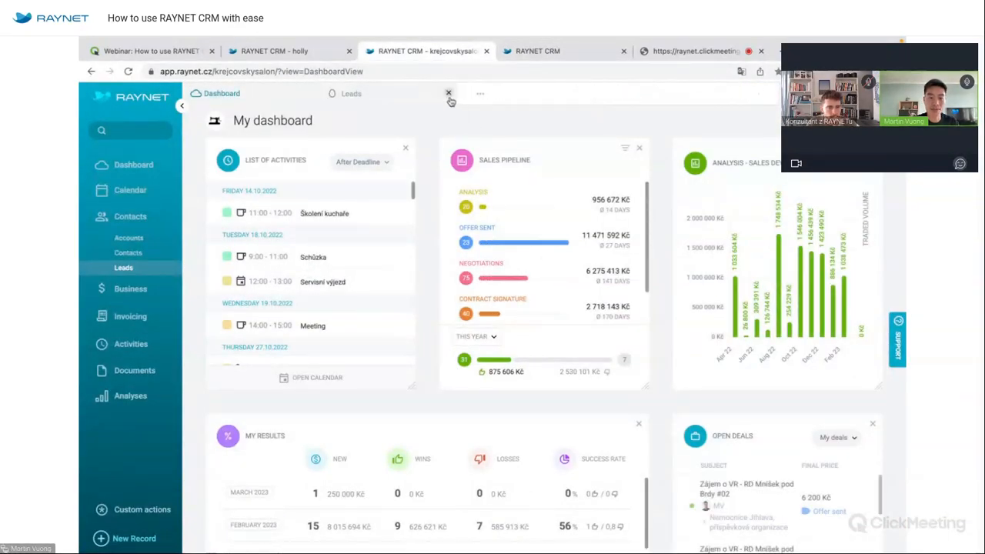
{"action": "left_click", "coordinate": [449, 93]}
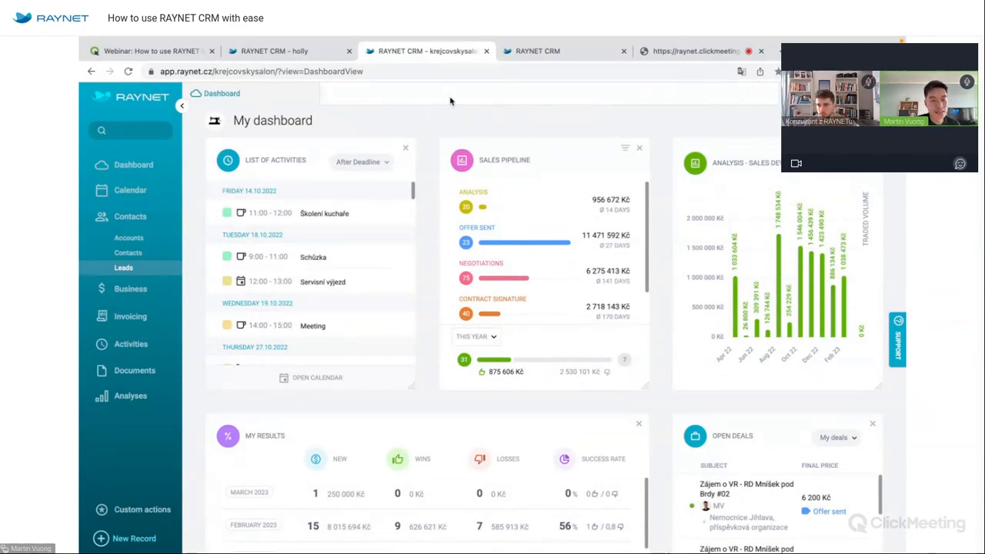
Collapse the Contacts group in the sidebar, hiding its Accounts, Contacts and Leads entries.
{"action": "left_click", "coordinate": [130, 216]}
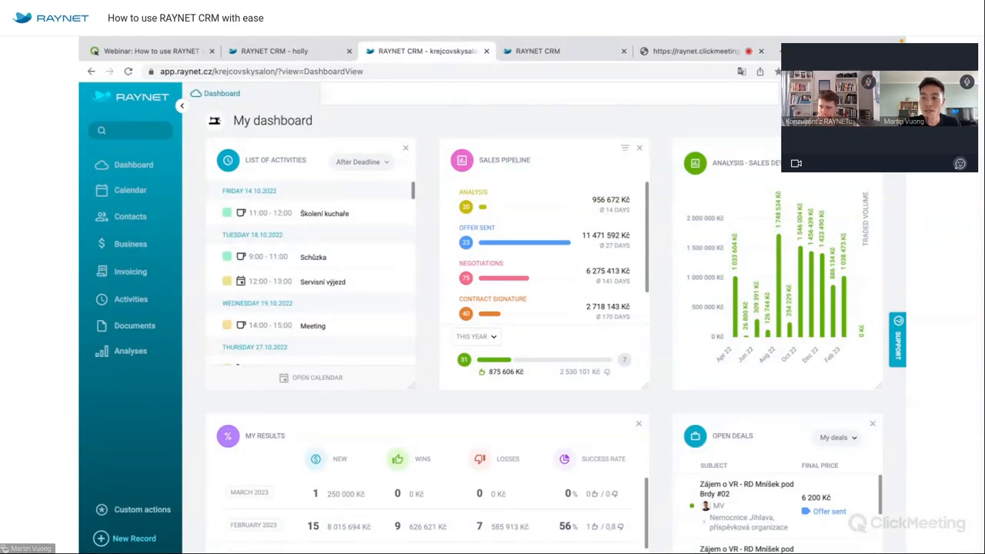
{"action": "left_click", "coordinate": [891, 94]}
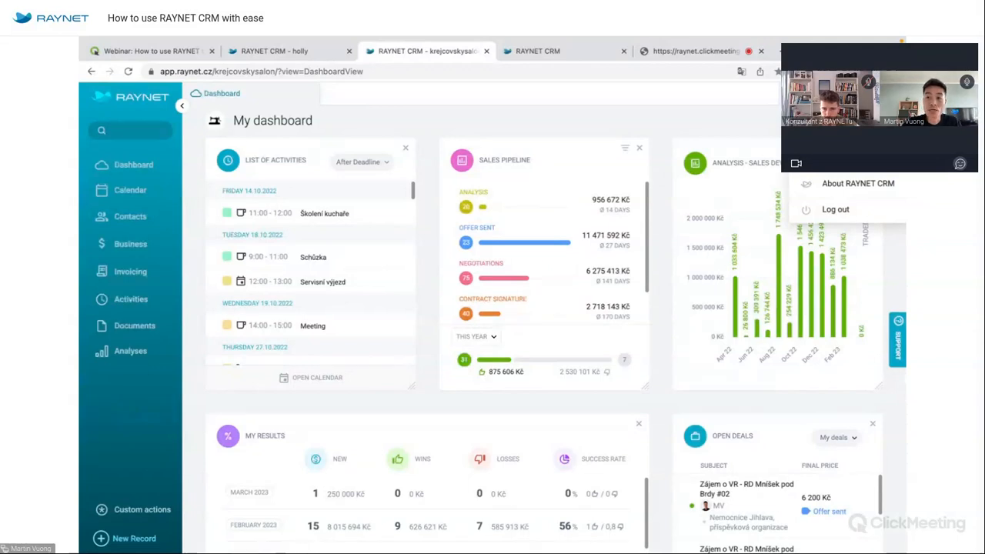
{"action": "left_click", "coordinate": [850, 131]}
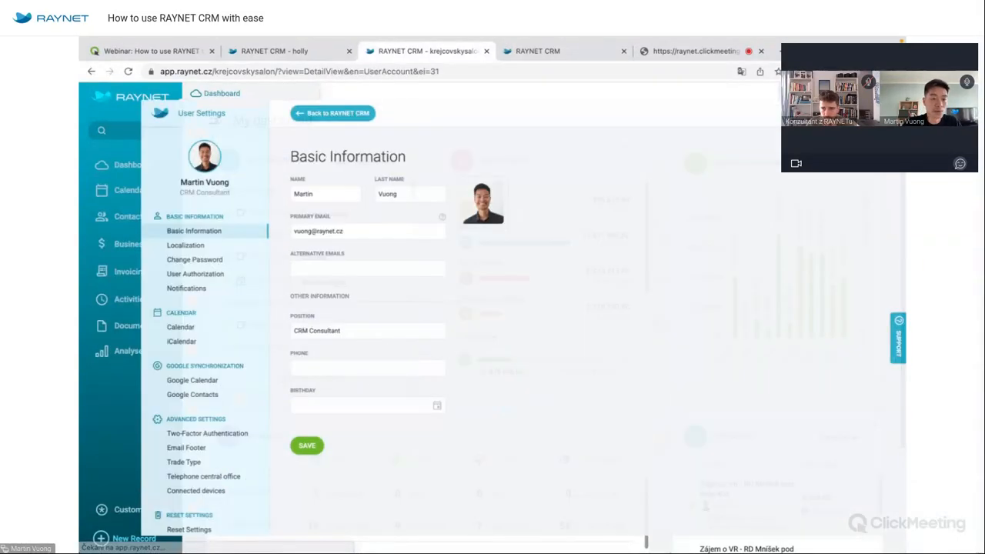
{"action": "left_click", "coordinate": [177, 242]}
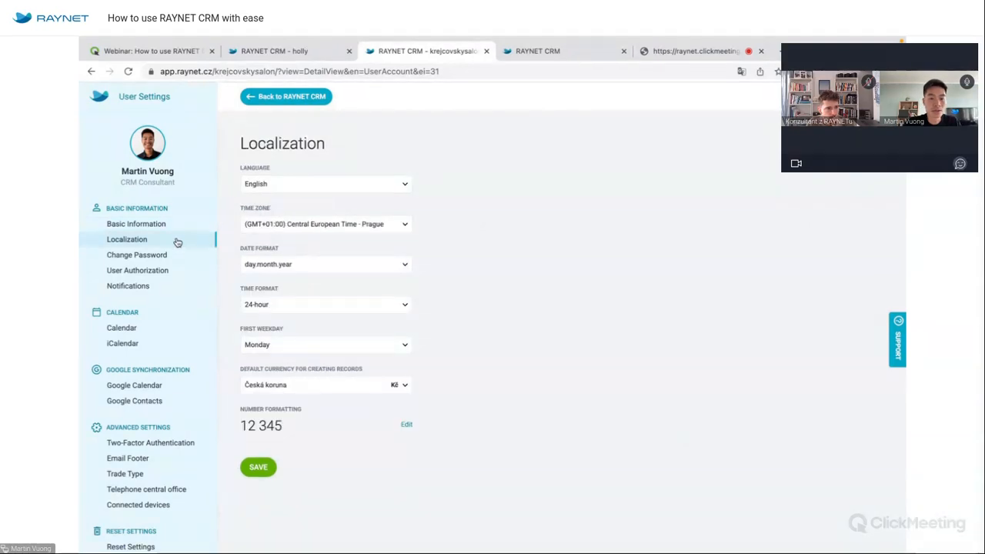
{"action": "left_click", "coordinate": [310, 185]}
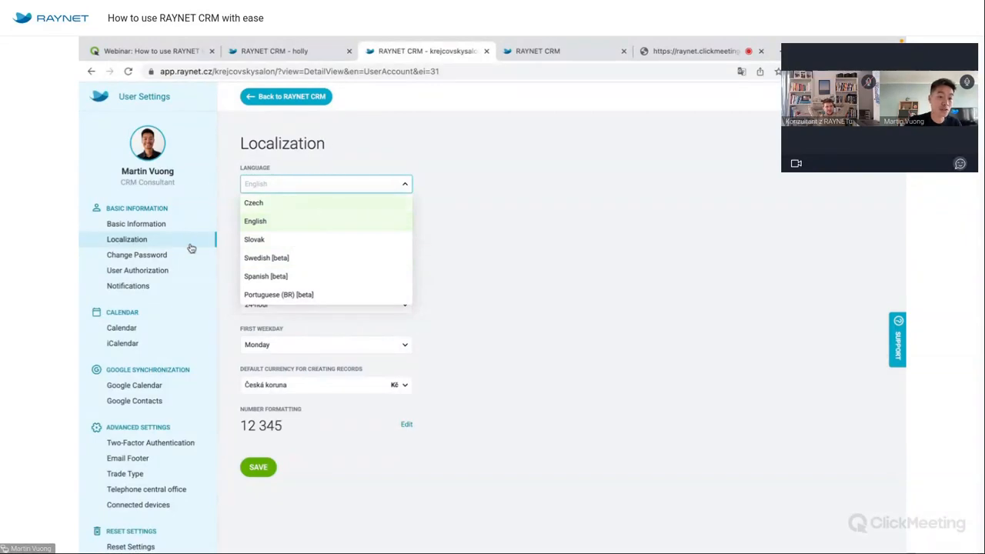
{"action": "scroll", "coordinate": [190, 247], "scroll_direction": "down", "scroll_amount": 1}
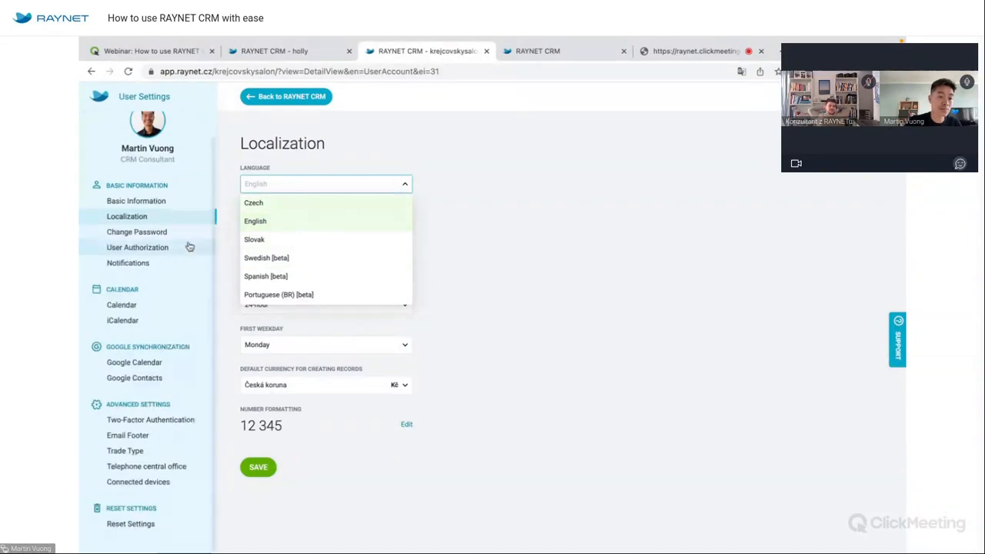
{"action": "left_click", "coordinate": [324, 98]}
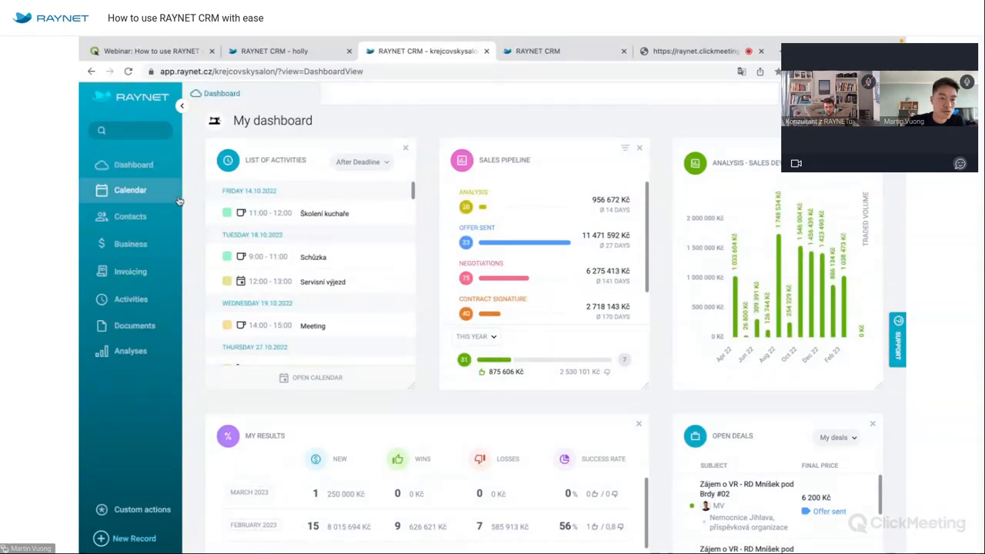
Open the Accounts, Contacts and Leads lists from the Contacts sidebar group.
{"action": "mouse_move", "coordinate": [135, 217]}
{"action": "left_click", "coordinate": [128, 238]}
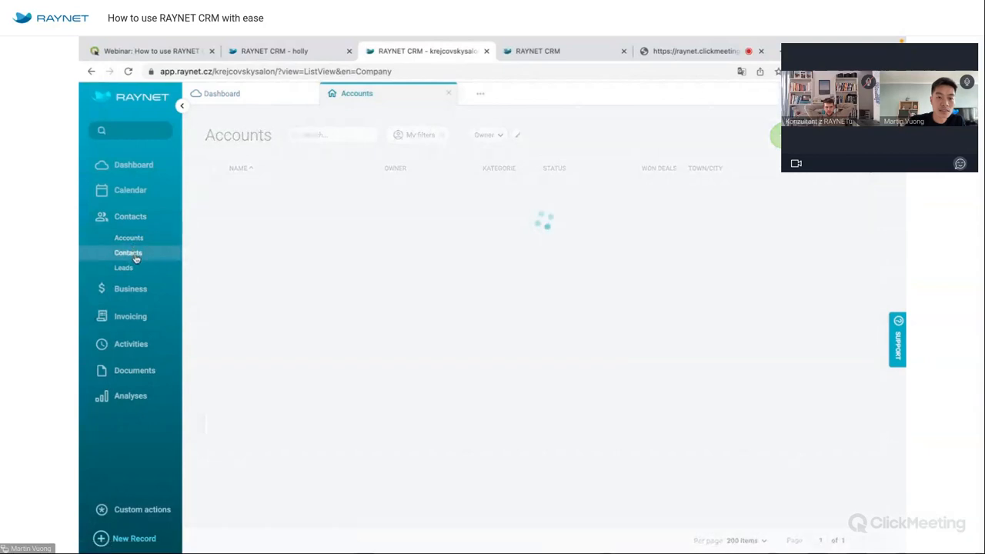
{"action": "left_click", "coordinate": [131, 254]}
{"action": "left_click", "coordinate": [127, 268]}
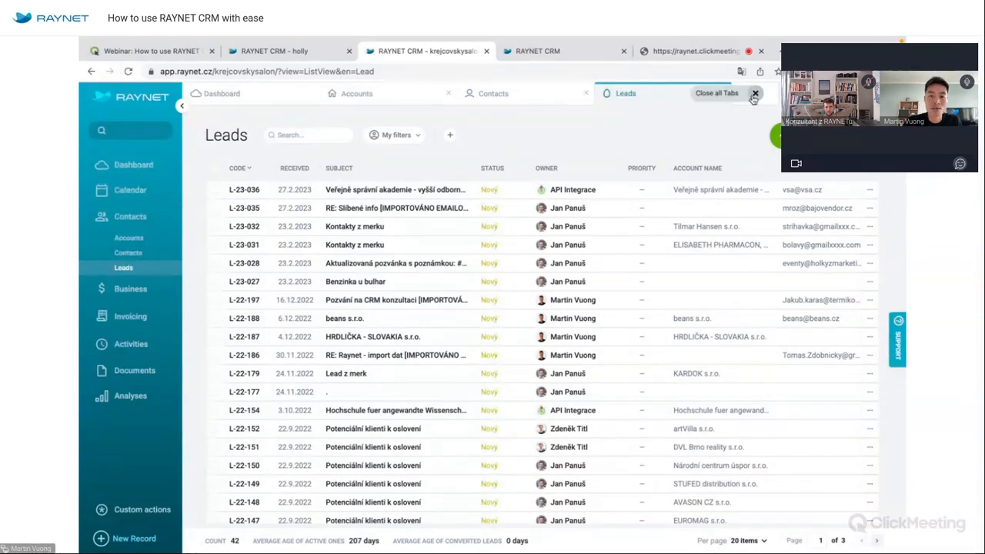
Close every view except Contacts, then return to the dashboard.
{"action": "left_click", "coordinate": [507, 102]}
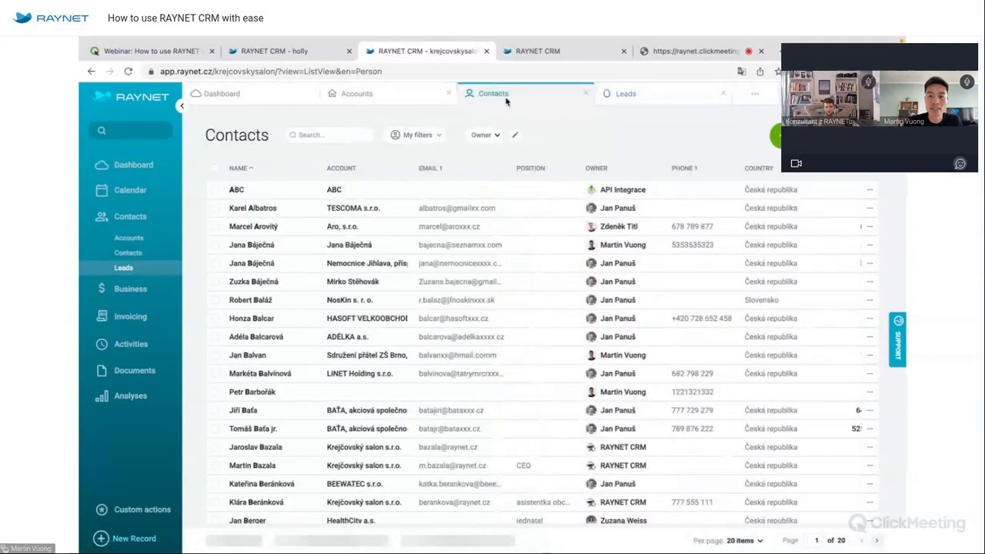
{"action": "right_click", "coordinate": [507, 101]}
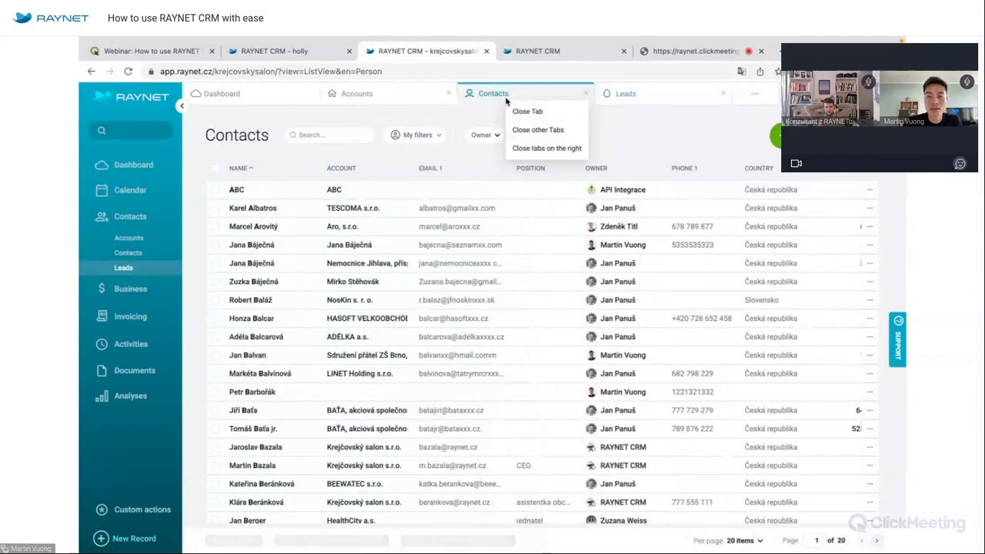
{"action": "left_click", "coordinate": [535, 131]}
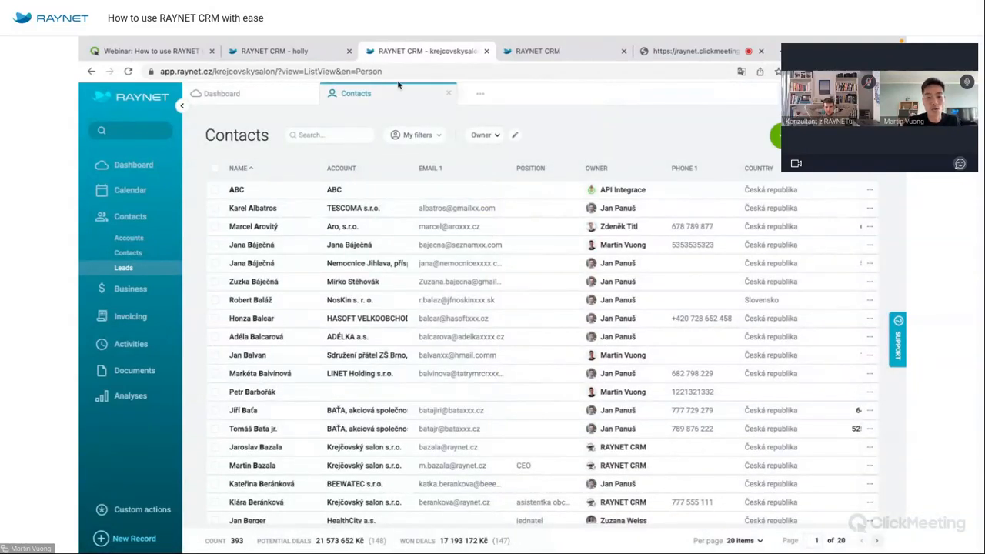
{"action": "left_click", "coordinate": [276, 98]}
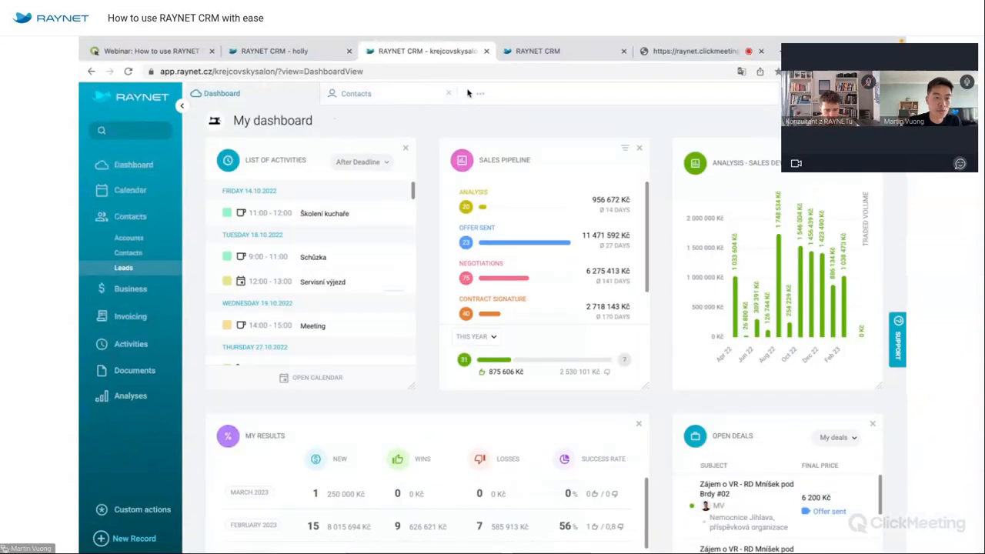
Close the Contacts view, search all records for 'alza', clear the search and return to the dashboard.
{"action": "left_click", "coordinate": [449, 93]}
{"action": "left_click", "coordinate": [130, 130]}
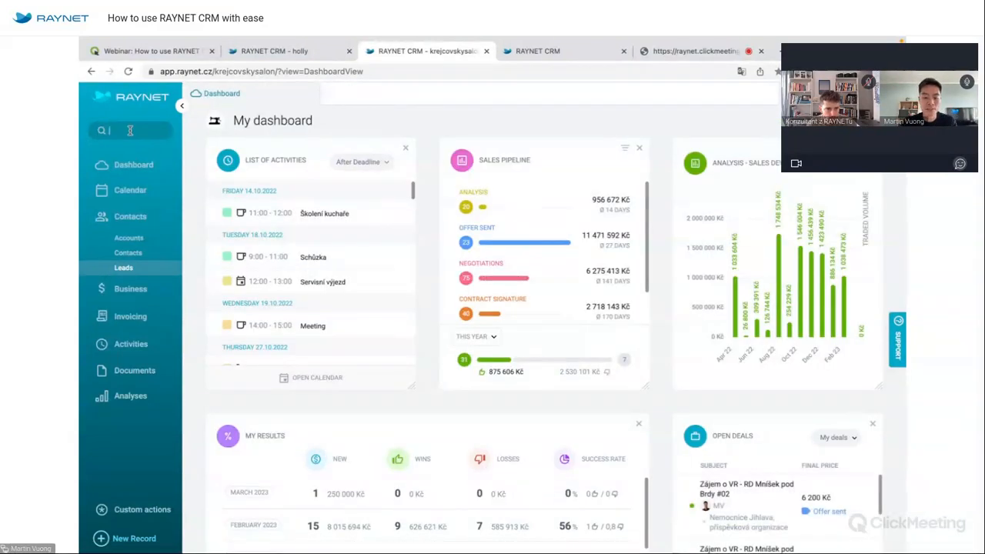
{"action": "type", "text": "alza"}
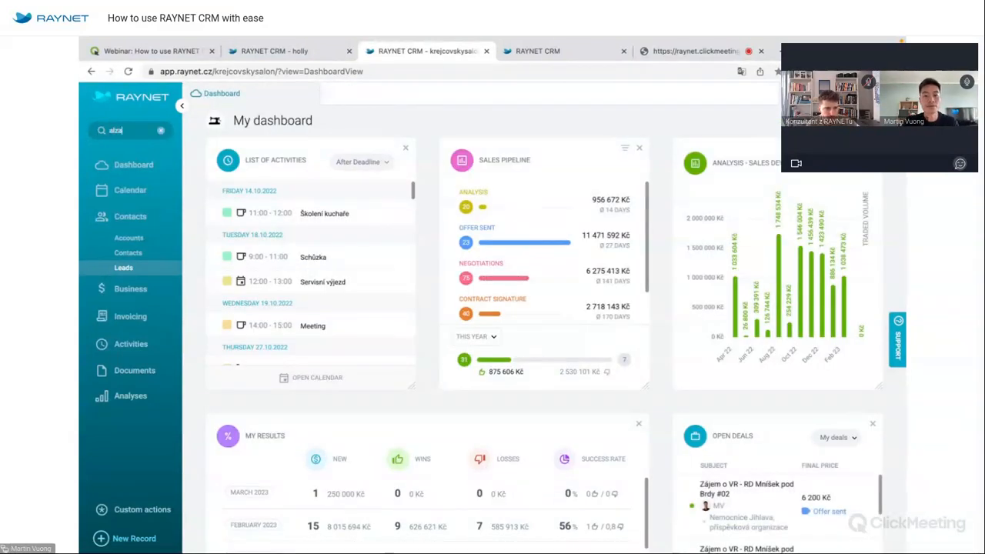
{"action": "key", "text": "Return"}
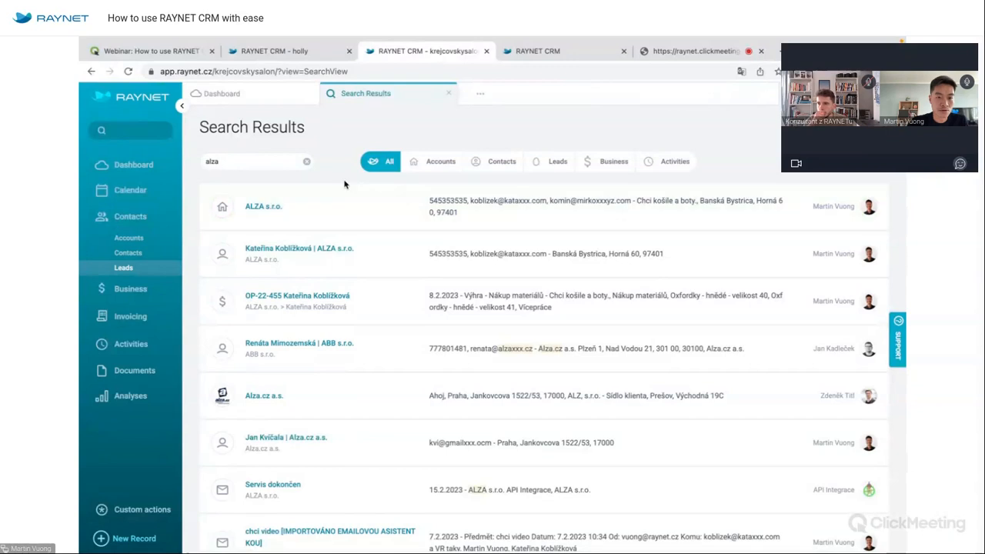
{"action": "left_click", "coordinate": [306, 161]}
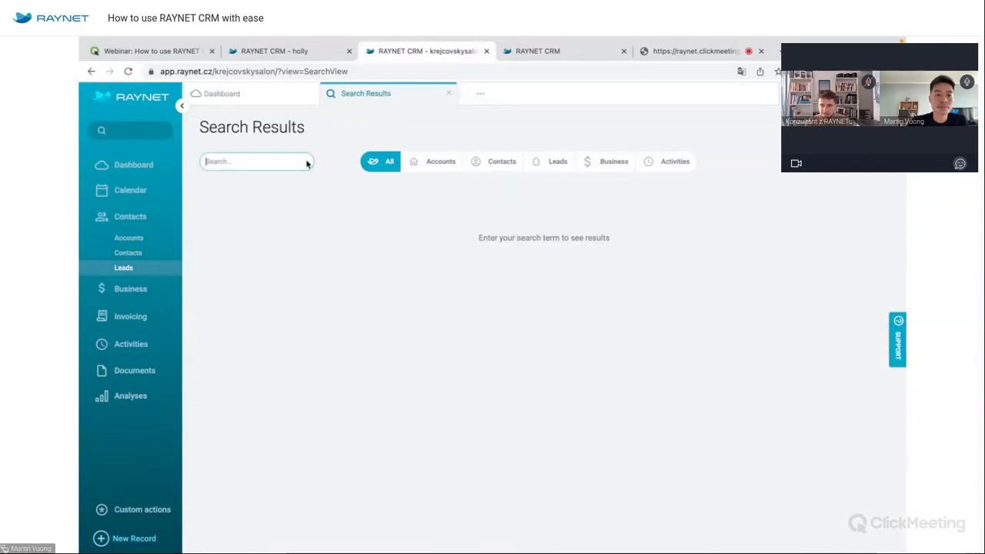
{"action": "left_click", "coordinate": [282, 97]}
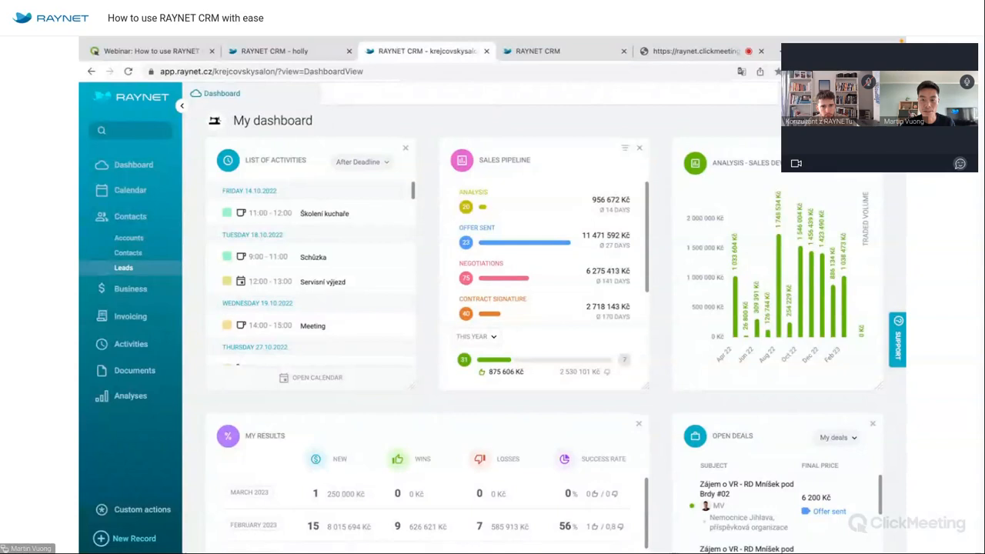
Browse the recent notifications list from the bell, then close it.
{"action": "left_click", "coordinate": [822, 94]}
{"action": "scroll", "coordinate": [709, 207], "scroll_direction": "down", "scroll_amount": 2}
{"action": "scroll", "coordinate": [709, 207], "scroll_direction": "down", "scroll_amount": 3}
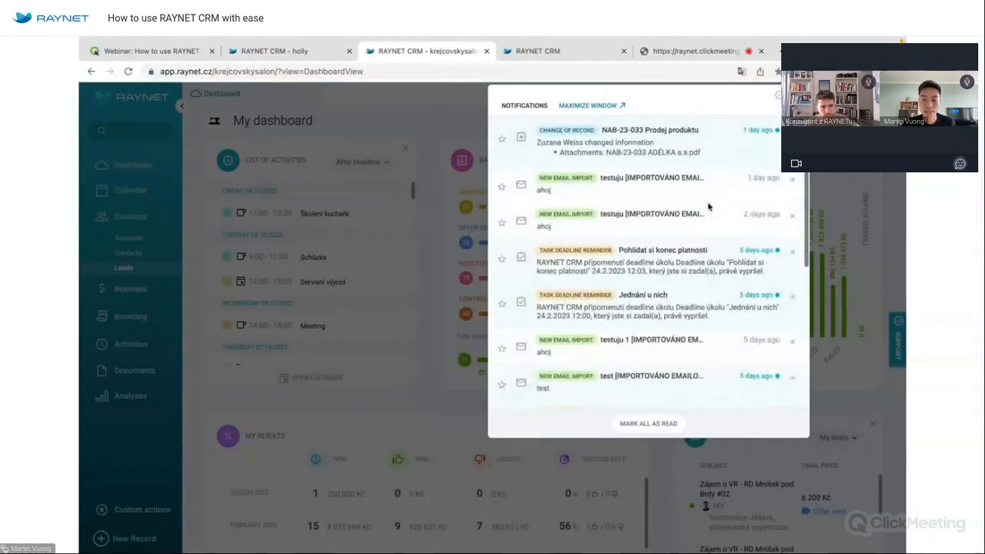
{"action": "scroll", "coordinate": [709, 207], "scroll_direction": "up", "scroll_amount": 4}
{"action": "scroll", "coordinate": [709, 207], "scroll_direction": "up", "scroll_amount": 2}
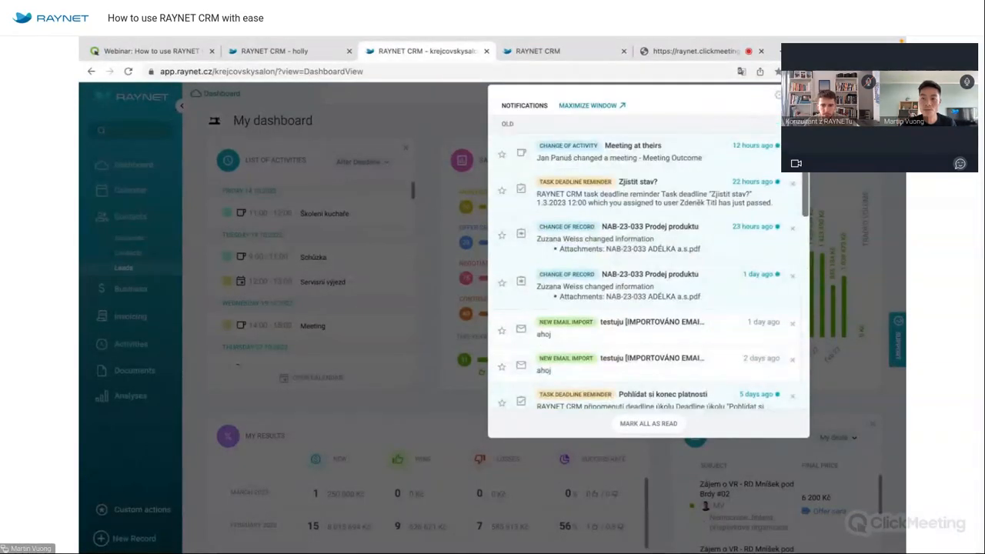
{"action": "left_click", "coordinate": [883, 95]}
Open User Settings from the user menu and show the Notifications preferences.
{"action": "left_click", "coordinate": [883, 95]}
{"action": "left_click", "coordinate": [849, 131]}
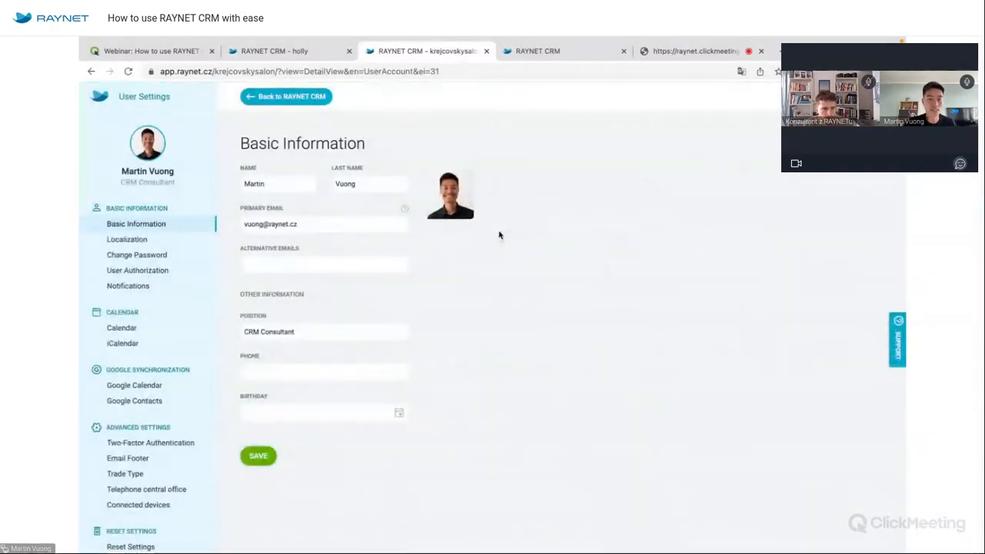
{"action": "left_click", "coordinate": [128, 286]}
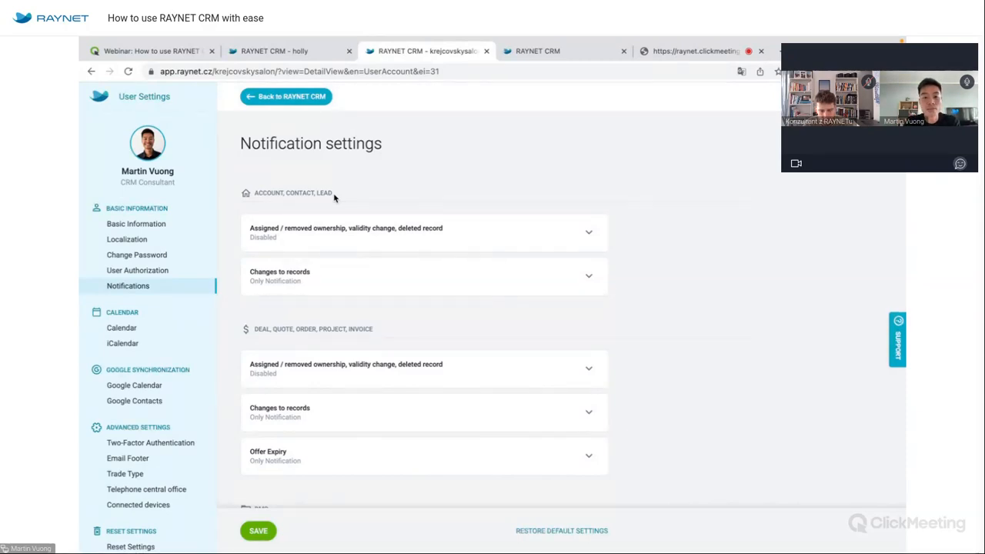
Turn on in-app, email and mobile app alerts for account ownership changes.
{"action": "left_click", "coordinate": [406, 239]}
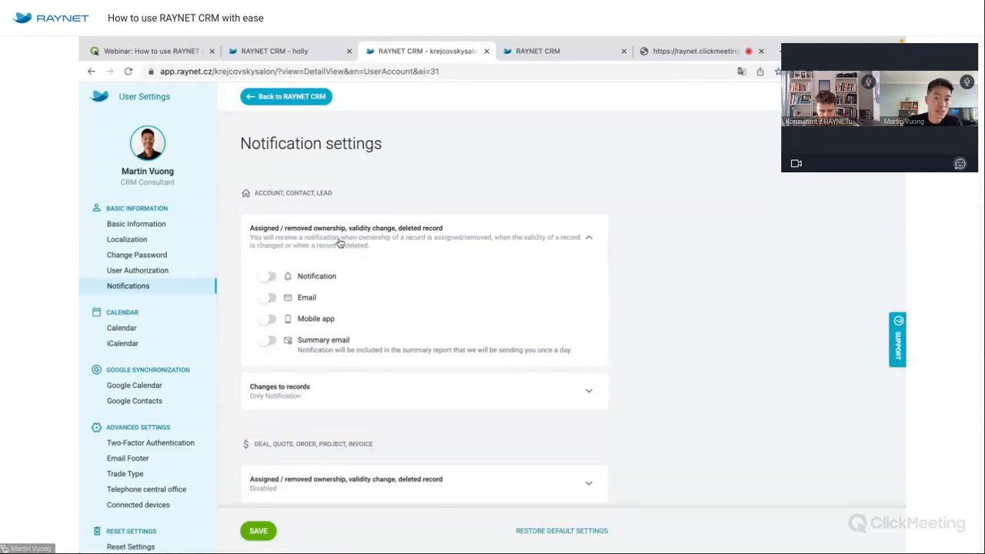
{"action": "left_click", "coordinate": [270, 276]}
{"action": "left_click", "coordinate": [271, 298]}
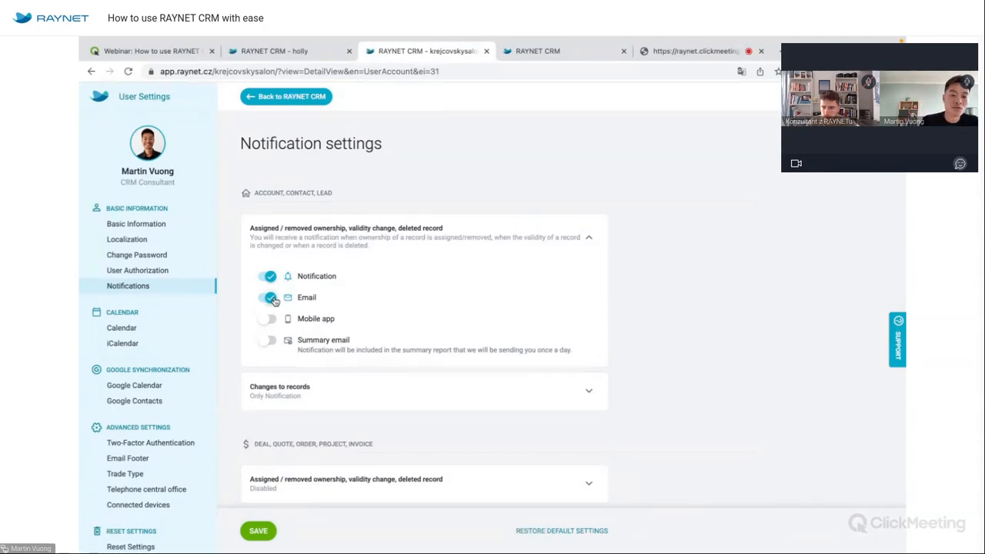
{"action": "left_click", "coordinate": [271, 319]}
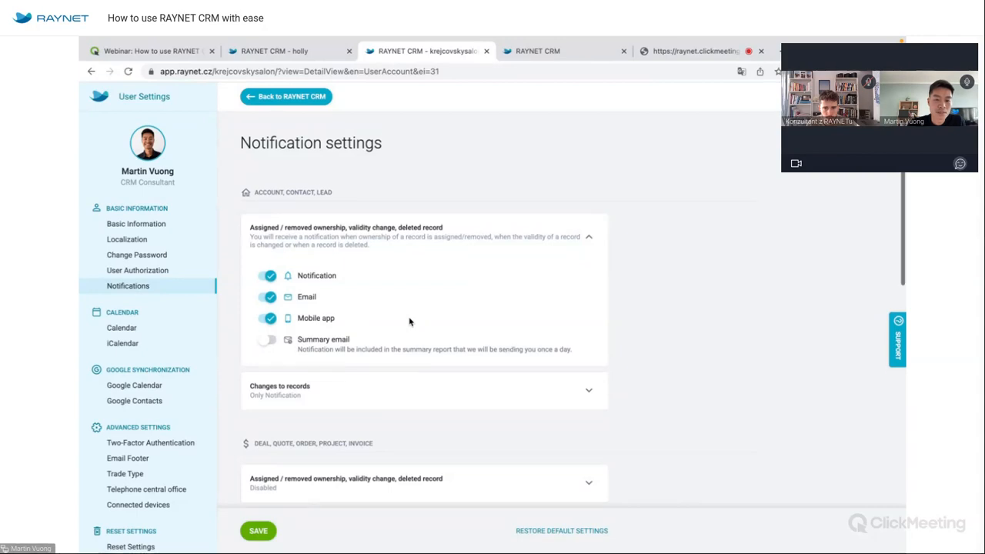
Toggle deal ownership changes in the summary email on then off, and leave without saving.
{"action": "scroll", "coordinate": [409, 322], "scroll_direction": "down", "scroll_amount": 2}
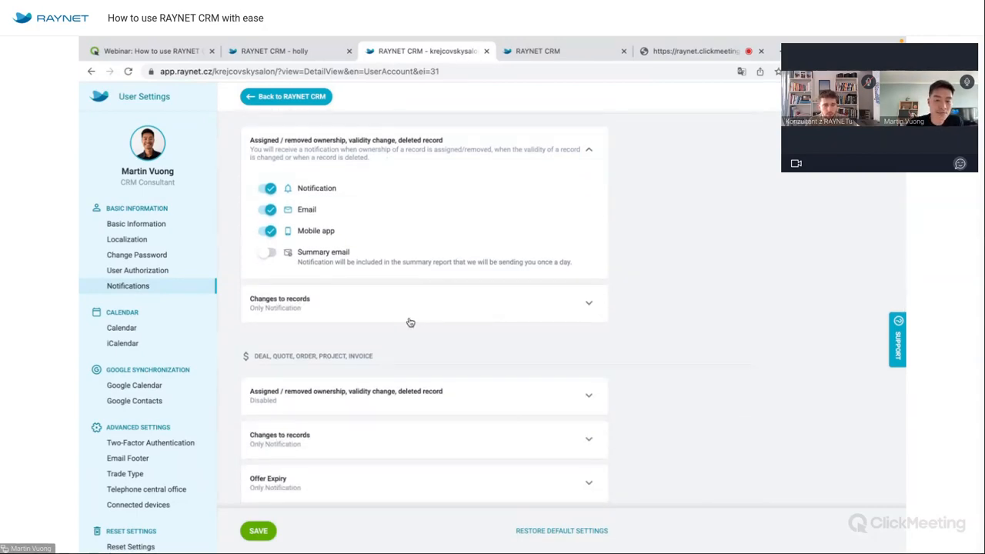
{"action": "scroll", "coordinate": [408, 321], "scroll_direction": "down", "scroll_amount": 3}
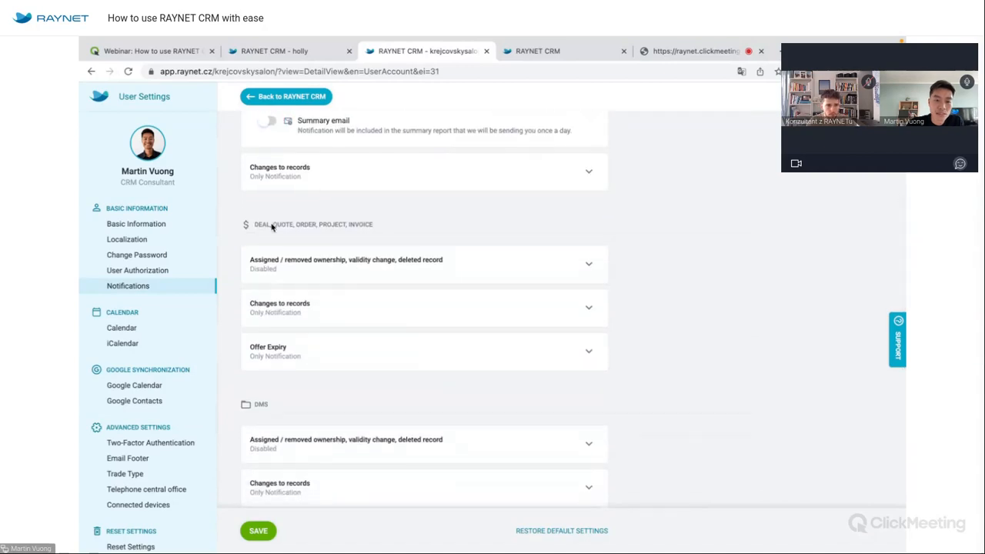
{"action": "left_click", "coordinate": [307, 260]}
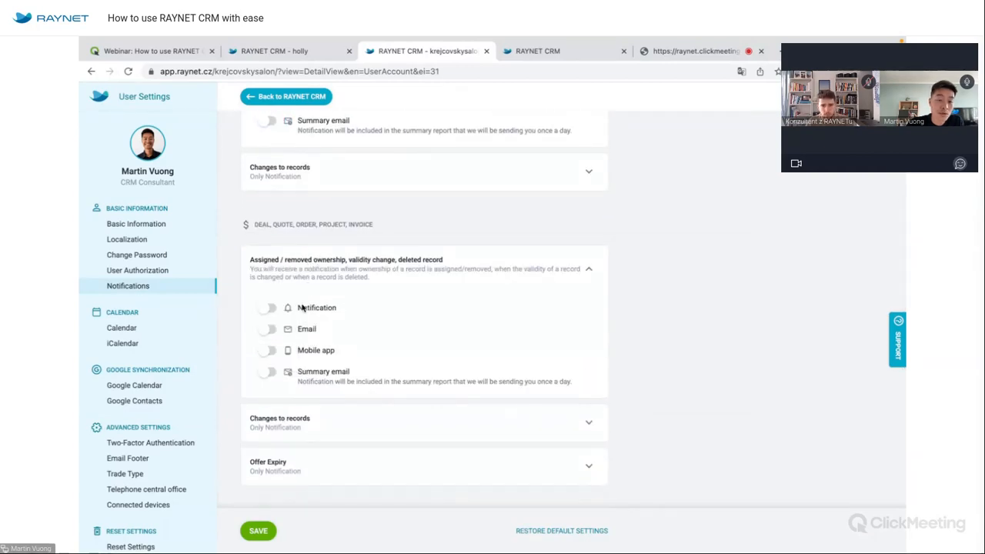
{"action": "left_click", "coordinate": [270, 373]}
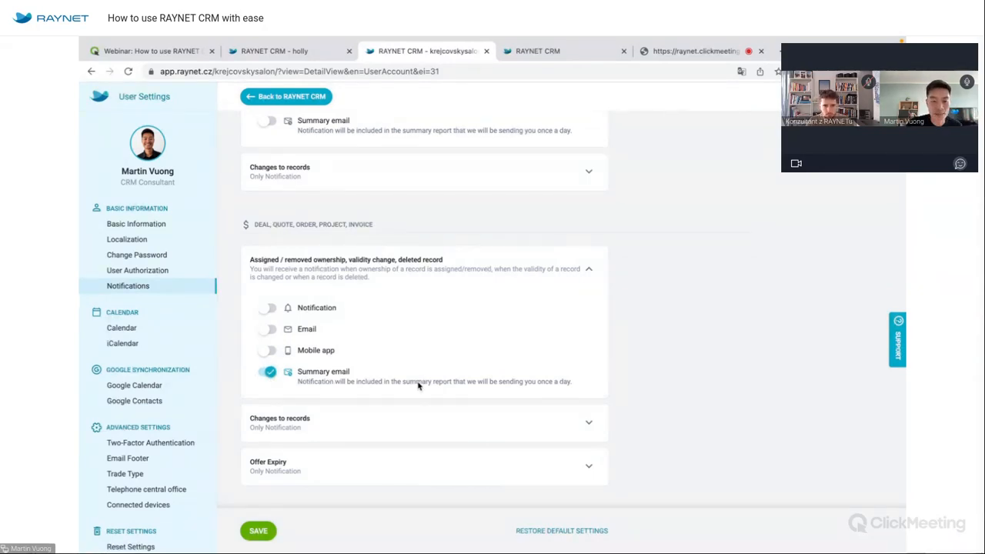
{"action": "scroll", "coordinate": [418, 386], "scroll_direction": "down", "scroll_amount": 5}
{"action": "scroll", "coordinate": [418, 387], "scroll_direction": "down", "scroll_amount": 7}
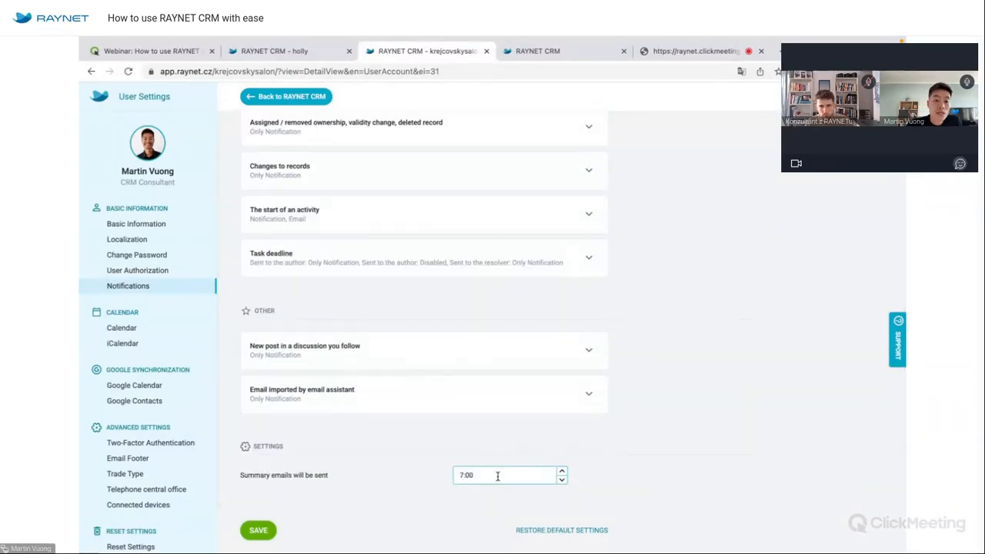
{"action": "scroll", "coordinate": [485, 362], "scroll_direction": "up", "scroll_amount": 2}
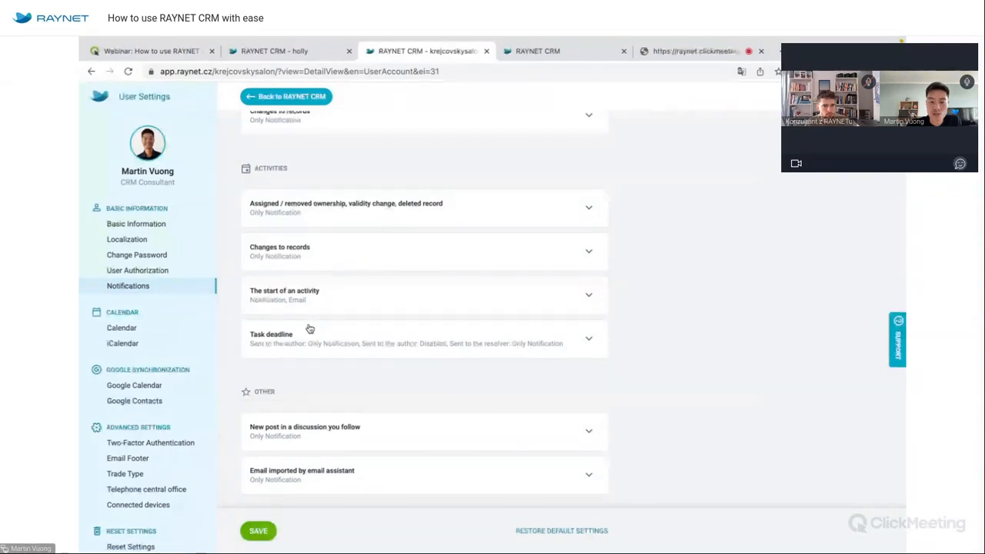
{"action": "scroll", "coordinate": [309, 329], "scroll_direction": "up", "scroll_amount": 3}
{"action": "scroll", "coordinate": [310, 328], "scroll_direction": "up", "scroll_amount": 2}
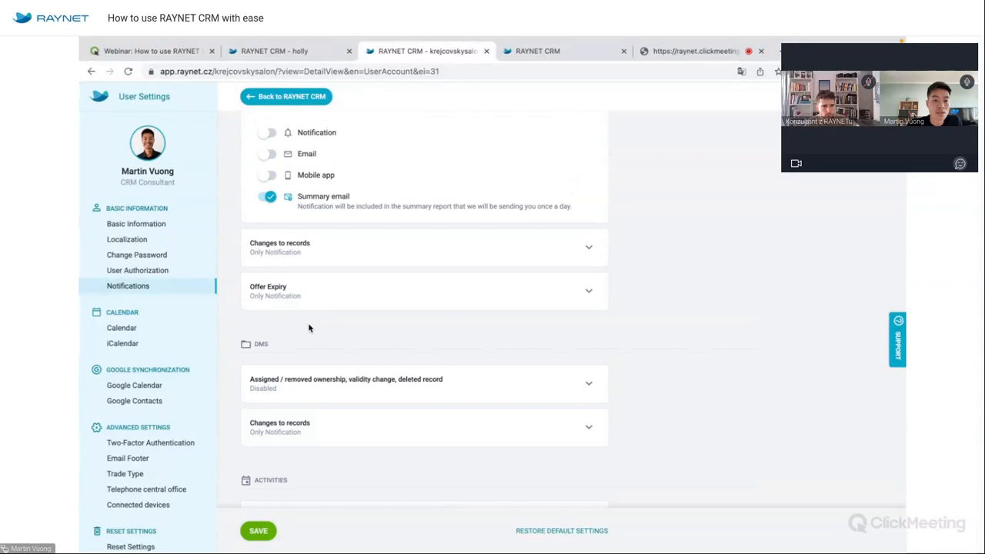
{"action": "left_click", "coordinate": [269, 200]}
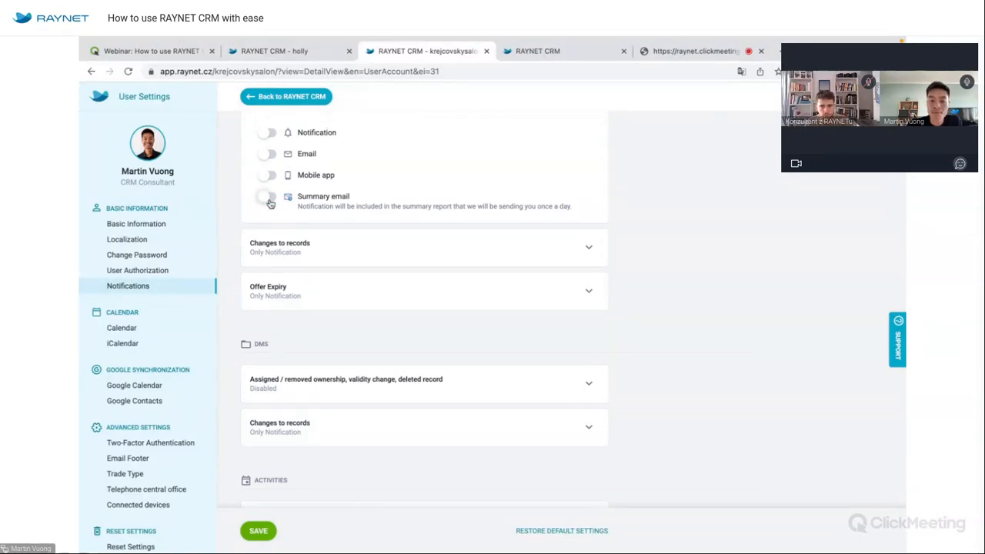
{"action": "left_click", "coordinate": [287, 97]}
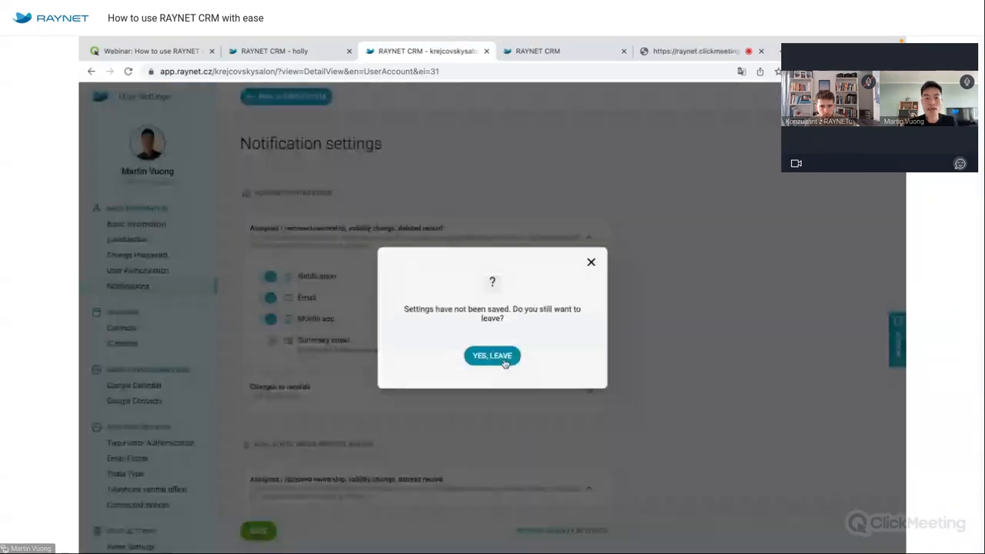
{"action": "left_click", "coordinate": [505, 363]}
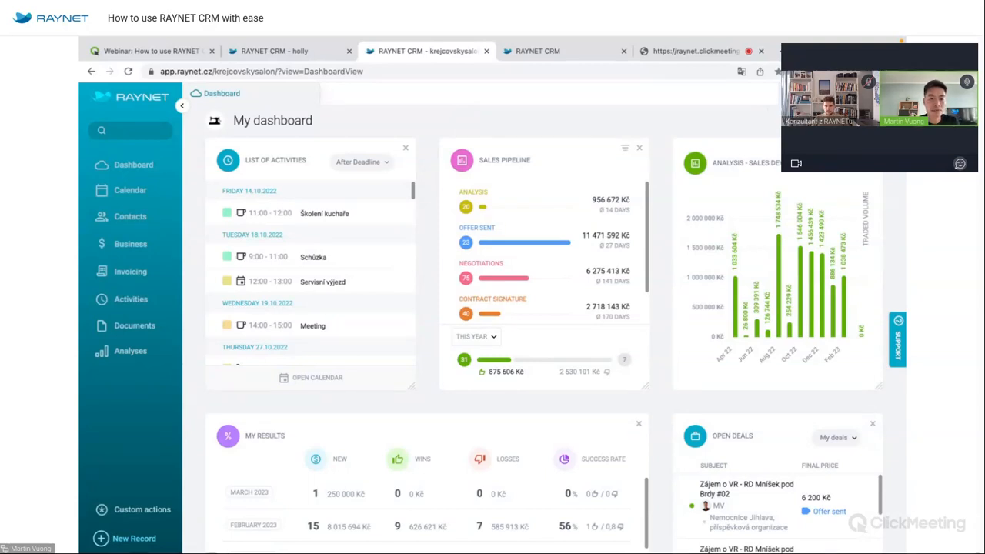
Add the Leaderboard panel to the dashboard from the Add panel catalogue.
{"action": "left_click", "coordinate": [846, 120]}
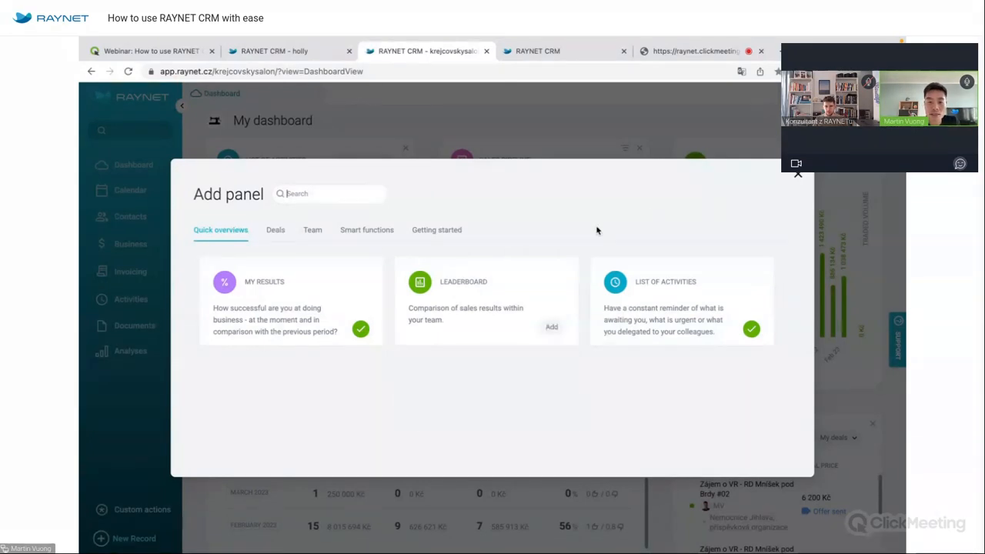
{"action": "left_click", "coordinate": [552, 331]}
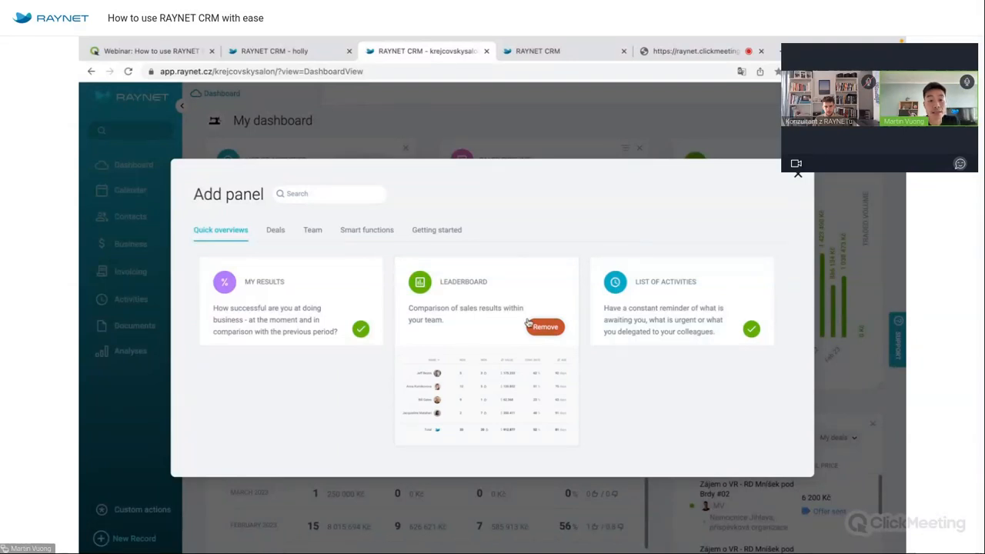
{"action": "left_click", "coordinate": [275, 229]}
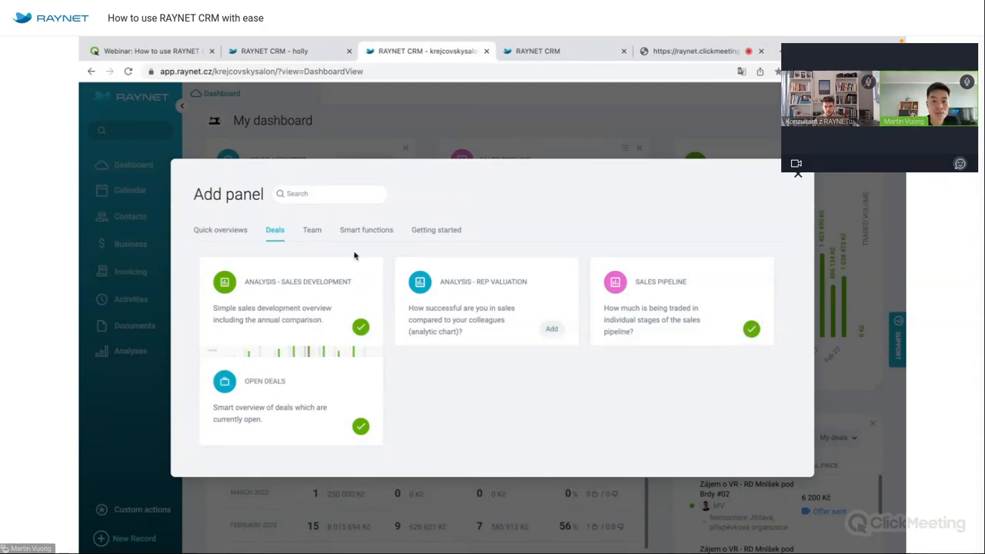
Add the Online users, Chatter, Discussion feeds and Birthday panels.
{"action": "left_click", "coordinate": [313, 230]}
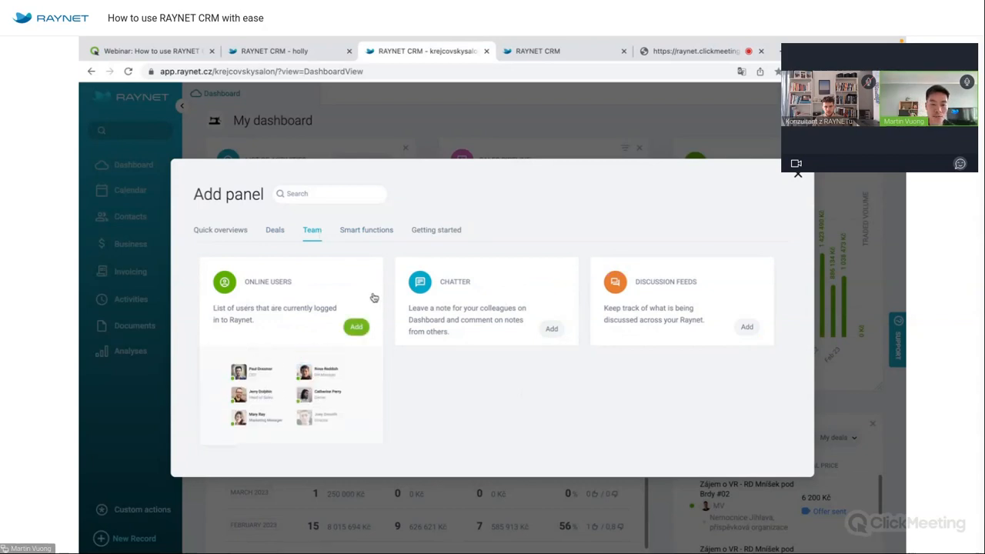
{"action": "left_click", "coordinate": [358, 329]}
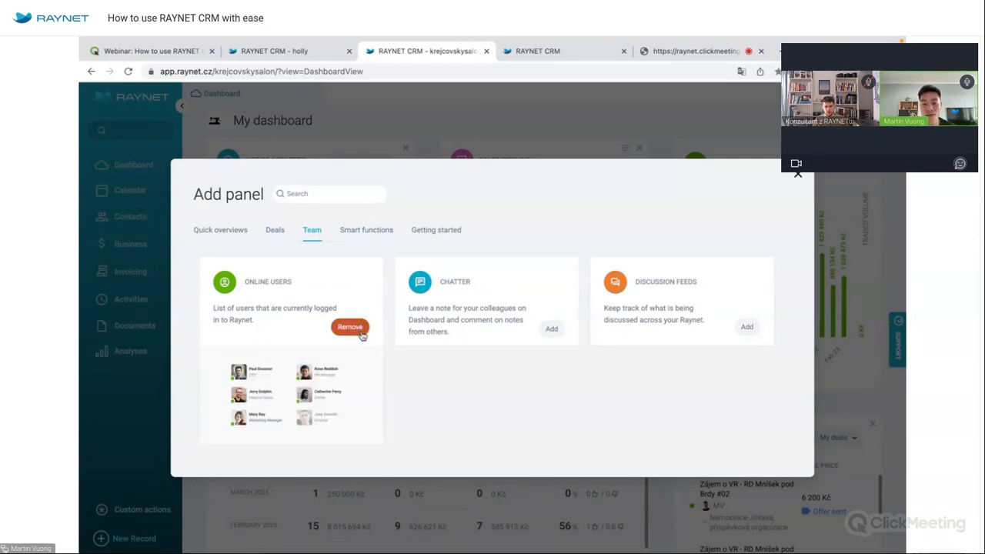
{"action": "left_click", "coordinate": [553, 330]}
{"action": "left_click", "coordinate": [747, 328]}
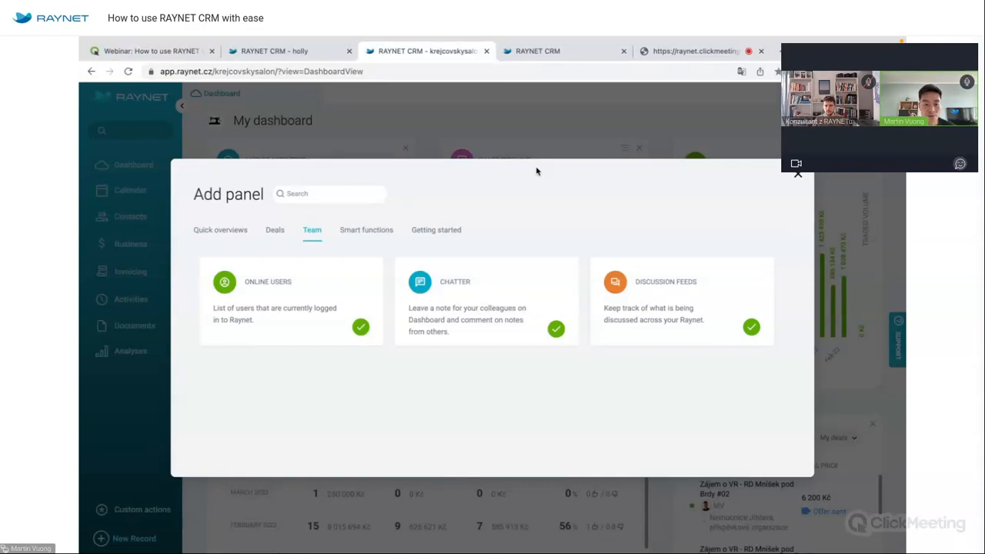
{"action": "left_click", "coordinate": [367, 229]}
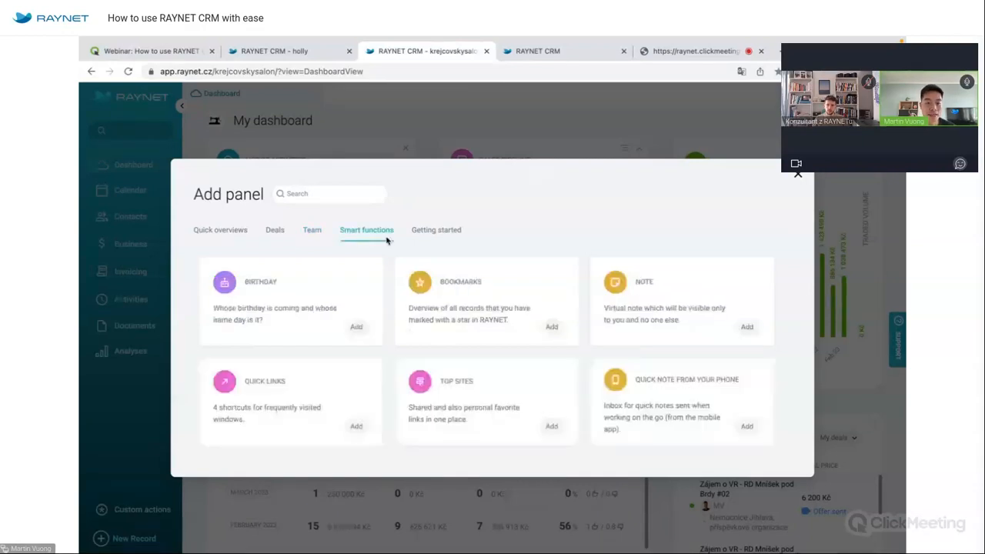
{"action": "left_click", "coordinate": [354, 328]}
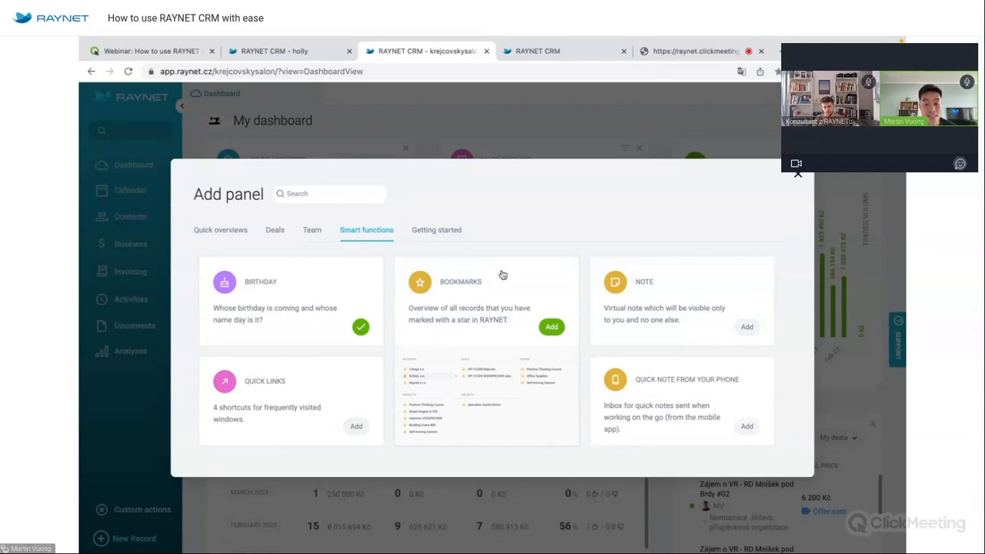
{"action": "left_click", "coordinate": [439, 230]}
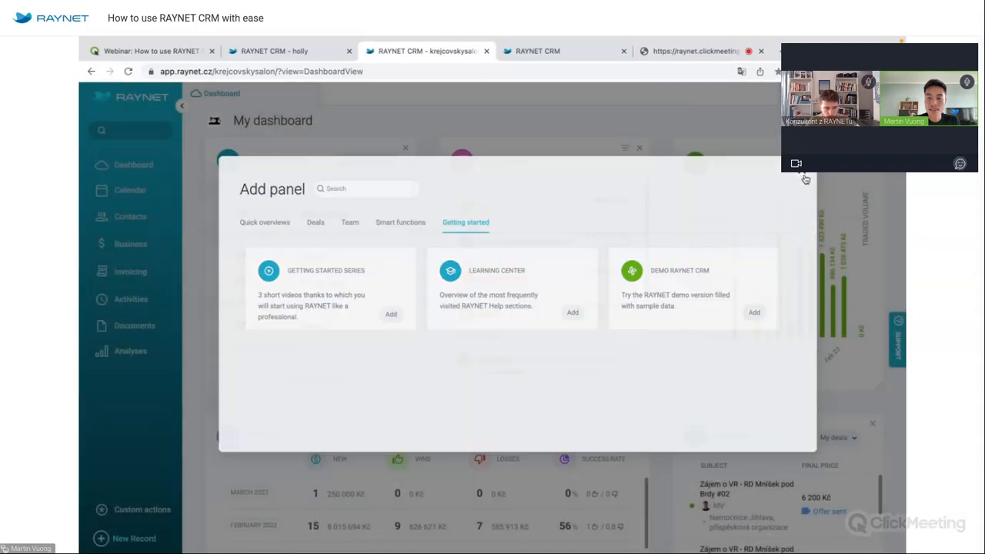
Close the panel catalogue and move Sales Pipeline to the dashboard's top-left slot.
{"action": "left_click", "coordinate": [801, 177]}
{"action": "scroll", "coordinate": [805, 179], "scroll_direction": "down", "scroll_amount": 10}
{"action": "scroll", "coordinate": [481, 353], "scroll_direction": "up", "scroll_amount": 10}
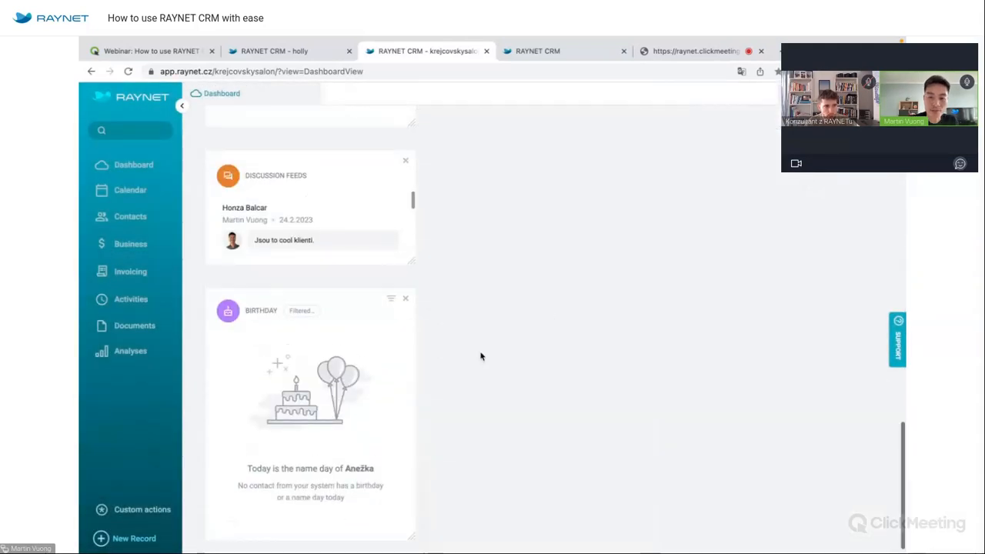
{"action": "scroll", "coordinate": [481, 350], "scroll_direction": "down", "scroll_amount": 10}
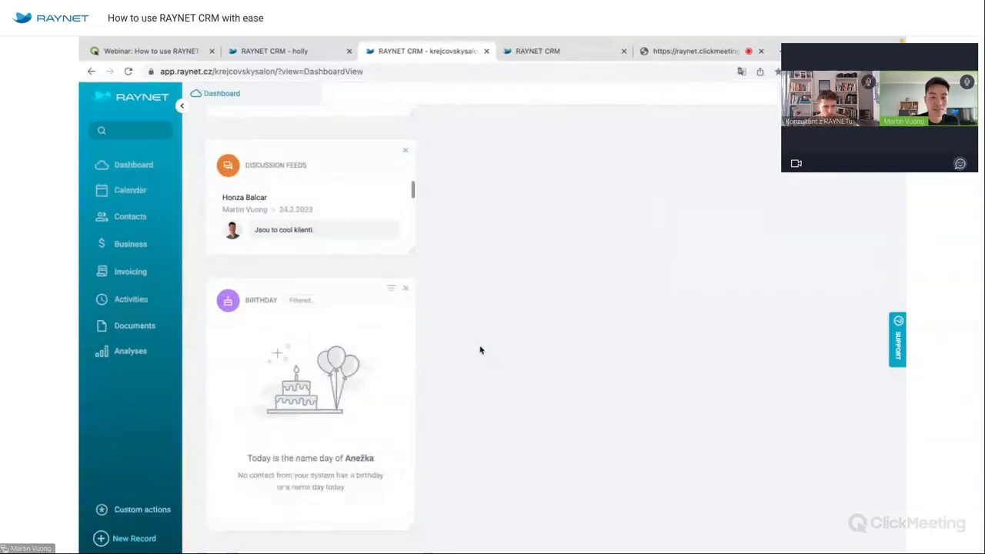
{"action": "scroll", "coordinate": [481, 350], "scroll_direction": "up", "scroll_amount": 6}
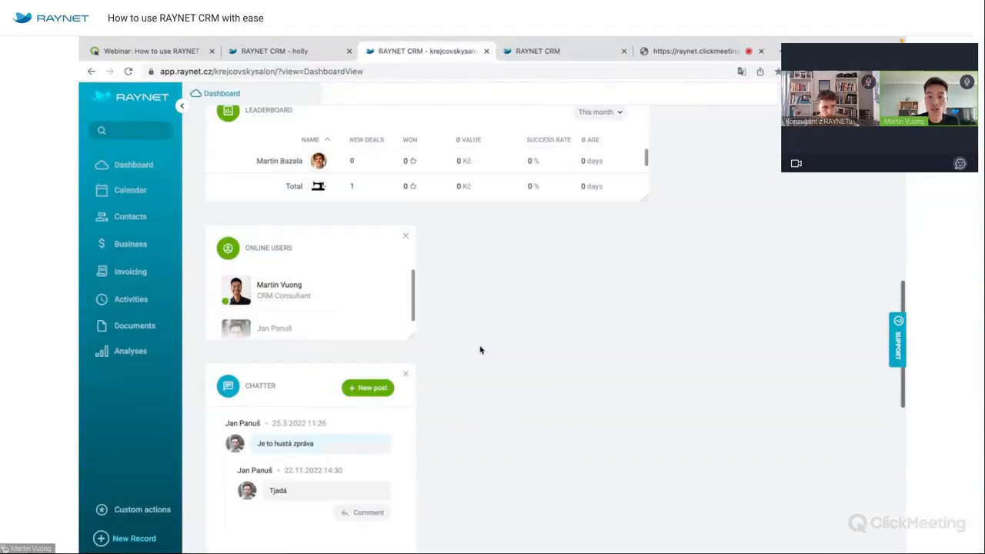
{"action": "scroll", "coordinate": [480, 350], "scroll_direction": "up", "scroll_amount": 5}
{"action": "left_click_drag", "start_coordinate": [339, 138], "coordinate": [500, 152]}
{"action": "left_click_drag", "start_coordinate": [508, 434], "coordinate": [277, 165]}
Widen the List of Activities panel and make Sales Pipeline shorter.
{"action": "left_click_drag", "start_coordinate": [649, 388], "coordinate": [881, 390]}
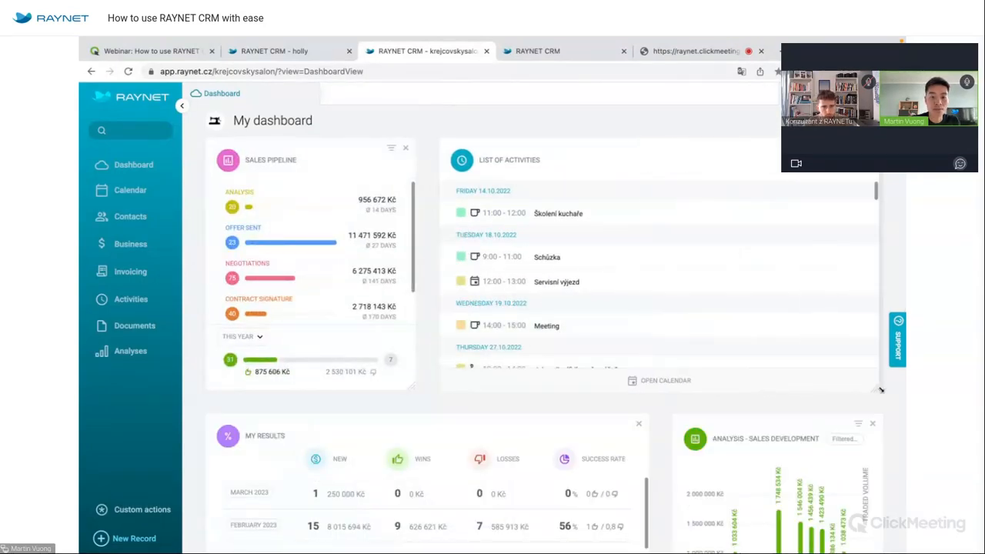
{"action": "left_click_drag", "start_coordinate": [415, 389], "coordinate": [407, 247]}
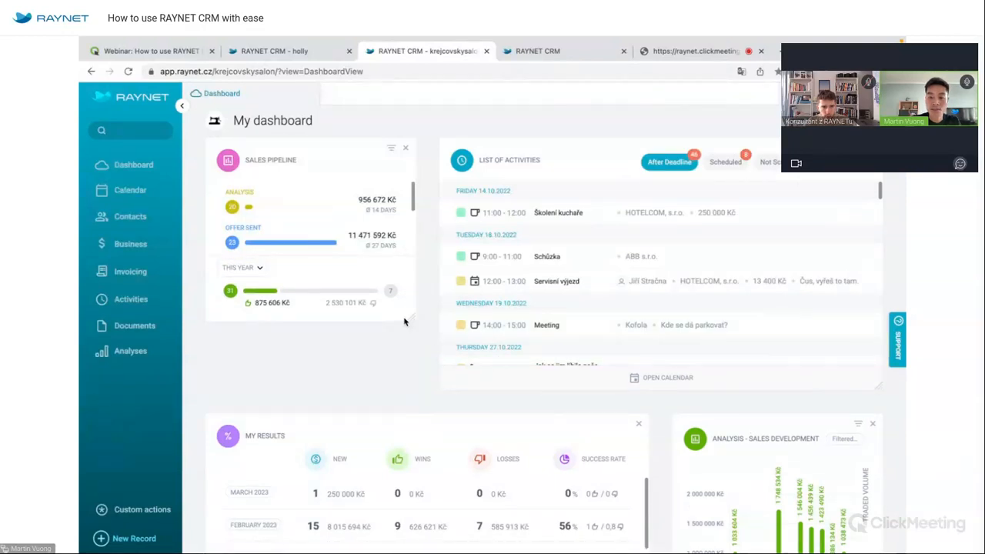
{"action": "scroll", "coordinate": [530, 403], "scroll_direction": "down", "scroll_amount": 4}
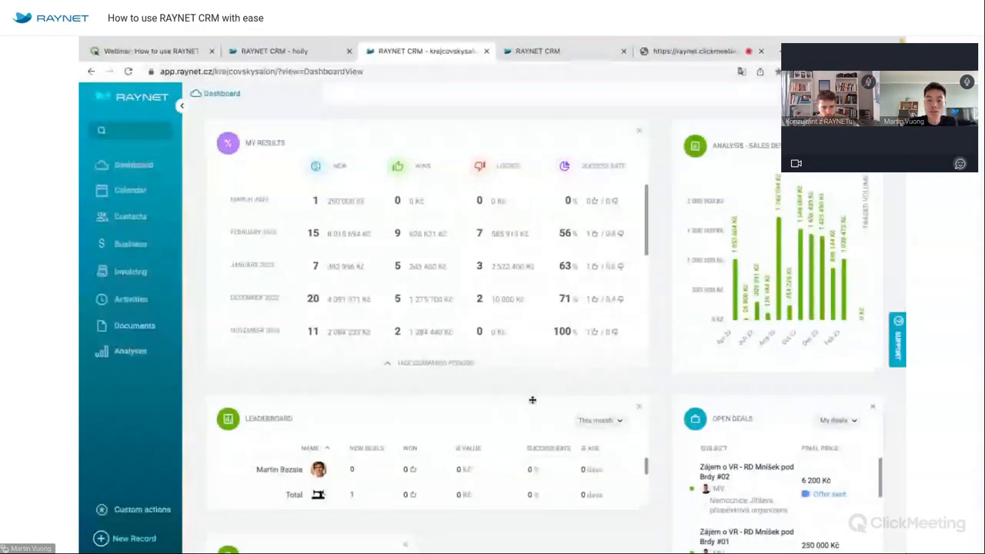
{"action": "scroll", "coordinate": [532, 400], "scroll_direction": "up", "scroll_amount": 4}
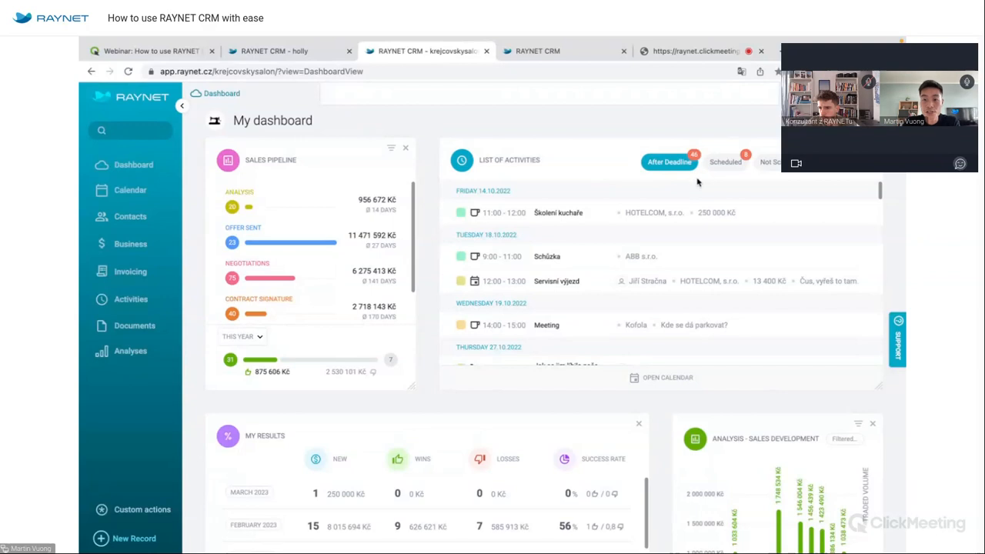
{"action": "left_click", "coordinate": [721, 168]}
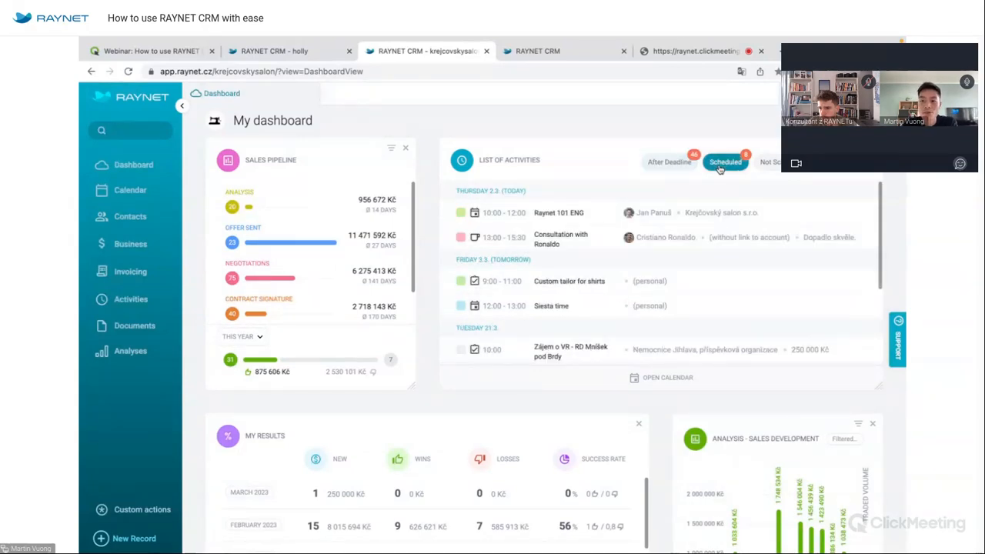
{"action": "left_click", "coordinate": [772, 164]}
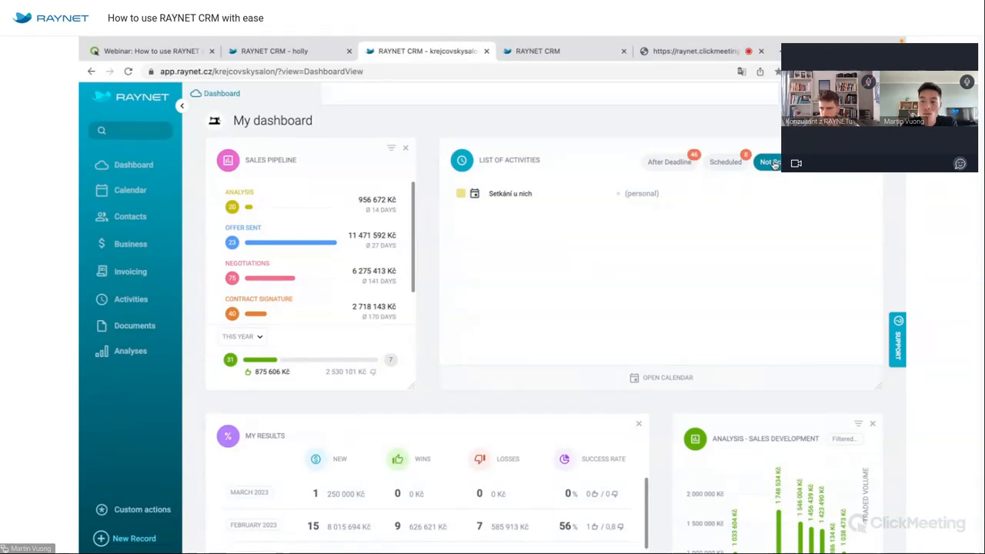
{"action": "left_click", "coordinate": [839, 163]}
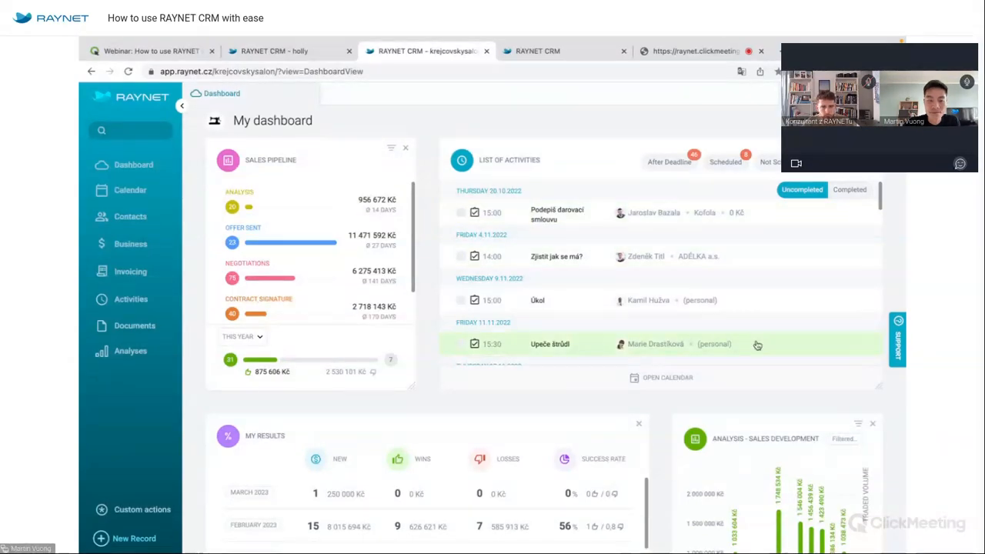
Shorten the Online Users widget and move the Chatter widget up beside it.
{"action": "scroll", "coordinate": [671, 352], "scroll_direction": "down", "scroll_amount": 6}
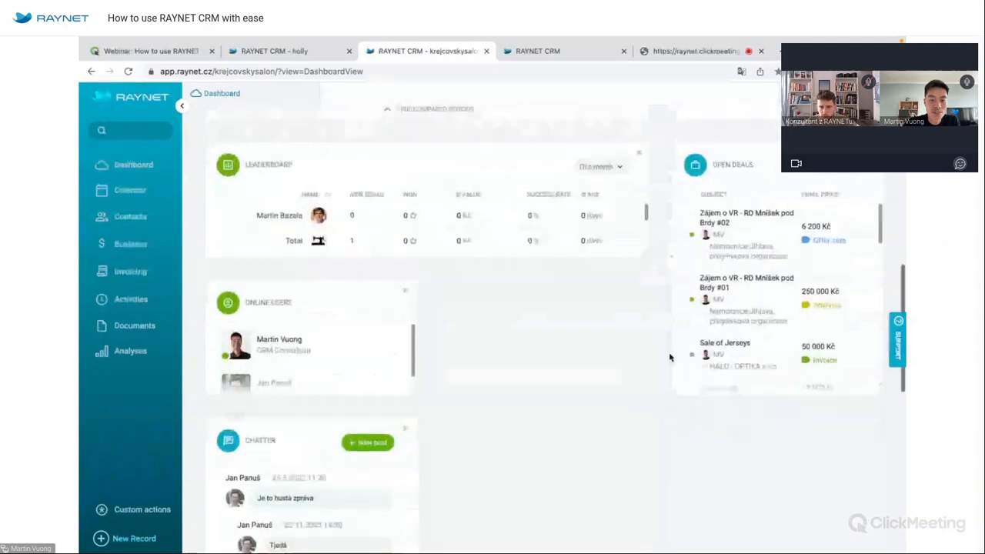
{"action": "left_click_drag", "start_coordinate": [401, 433], "coordinate": [398, 361]}
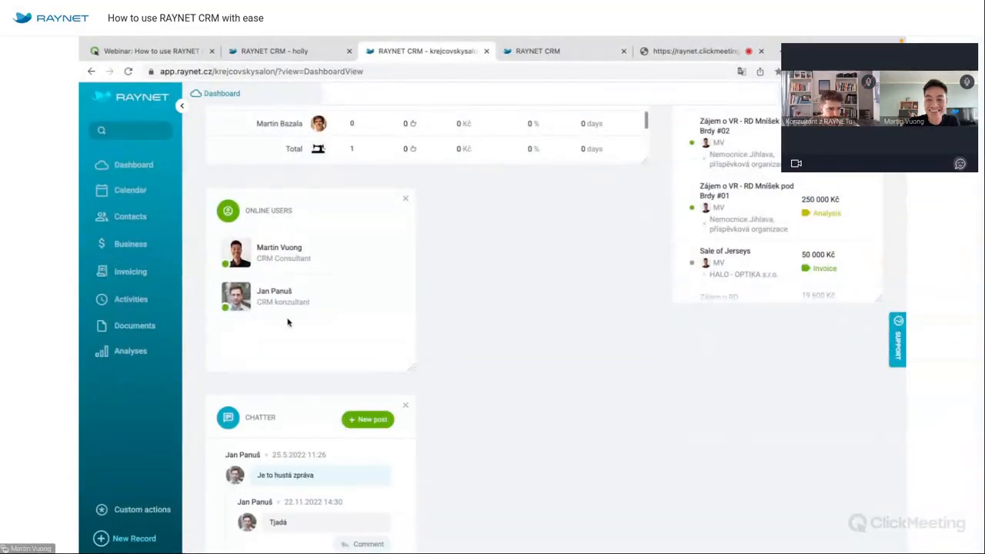
{"action": "left_click_drag", "start_coordinate": [304, 407], "coordinate": [520, 219]}
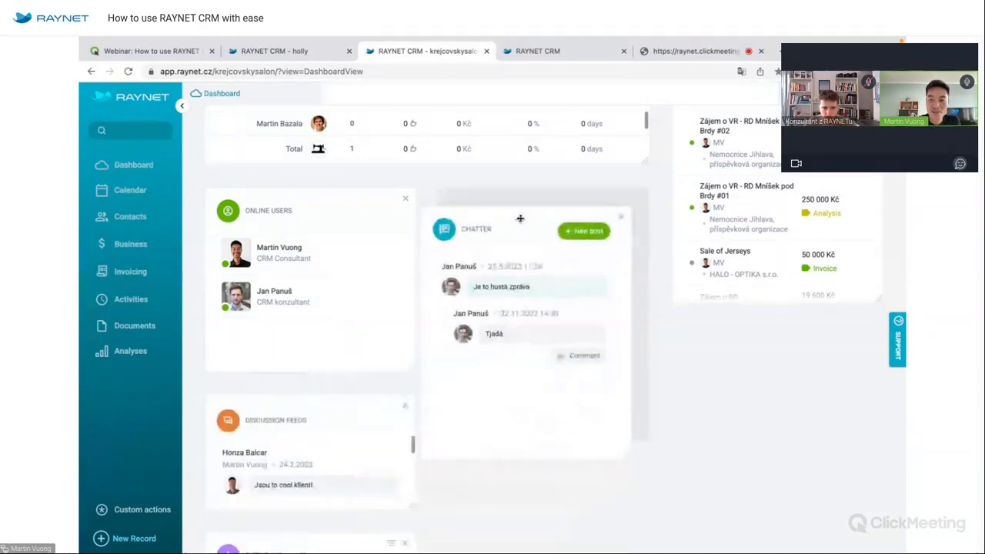
{"action": "scroll", "coordinate": [407, 292], "scroll_direction": "up", "scroll_amount": 10}
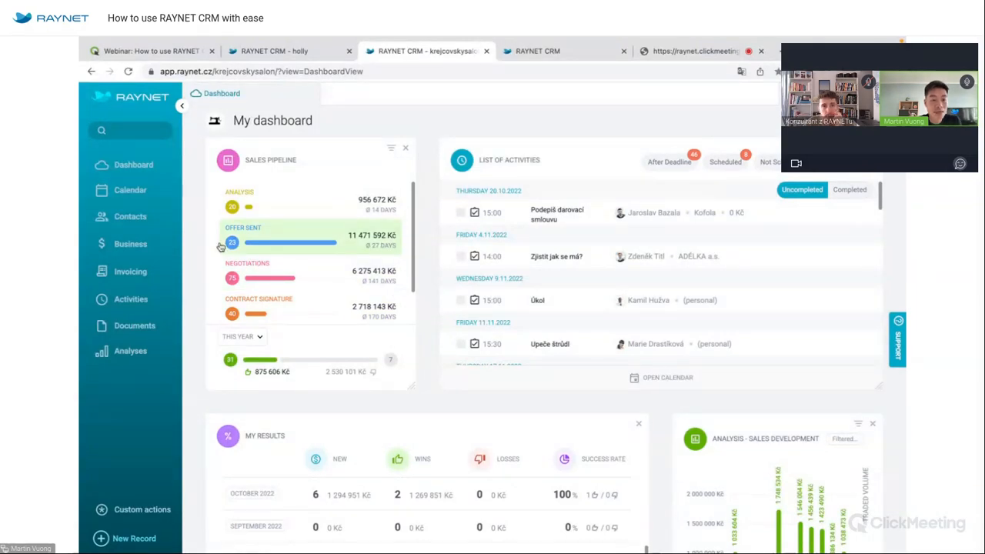
{"action": "mouse_move", "coordinate": [148, 244]}
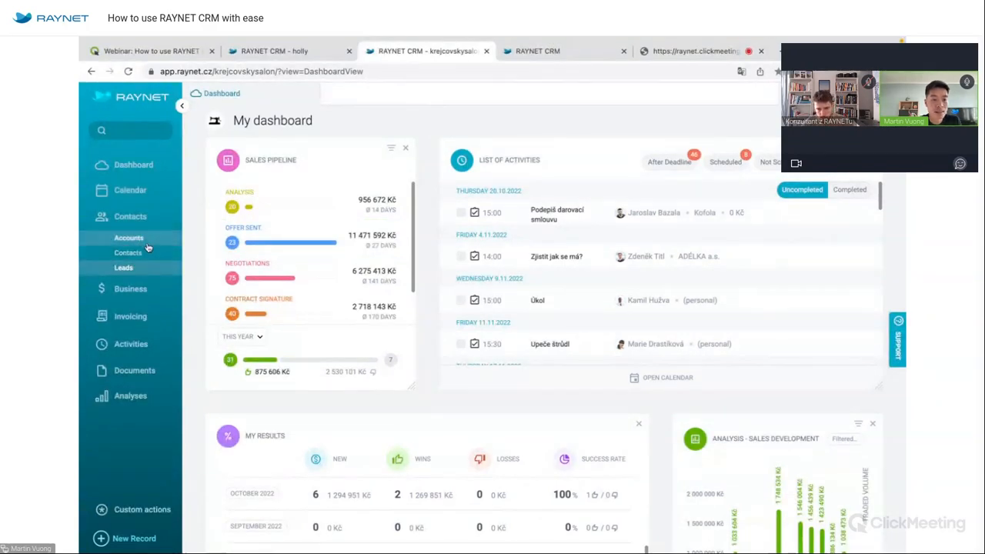
Open the Accounts list showing all 348 companies.
{"action": "left_click", "coordinate": [146, 243]}
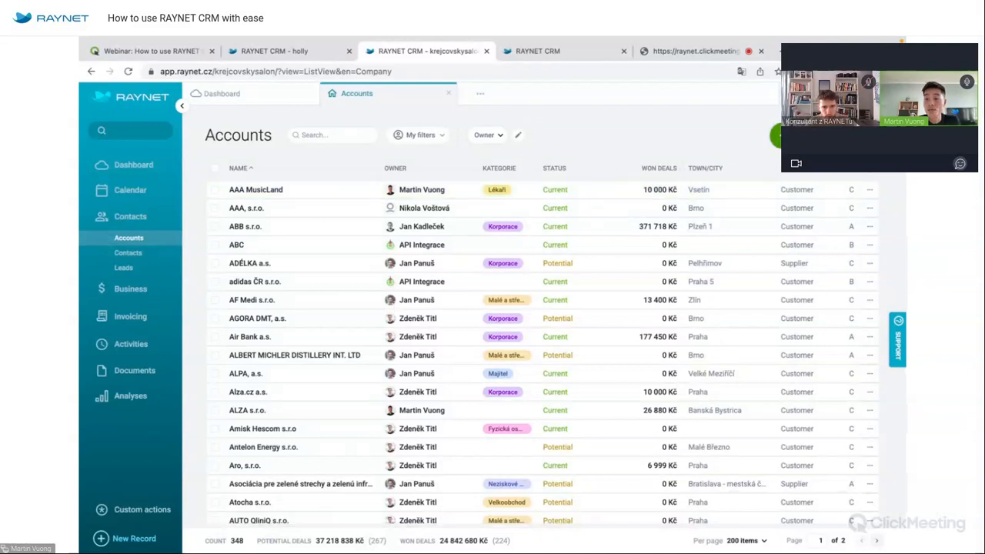
{"action": "left_click", "coordinate": [816, 135]}
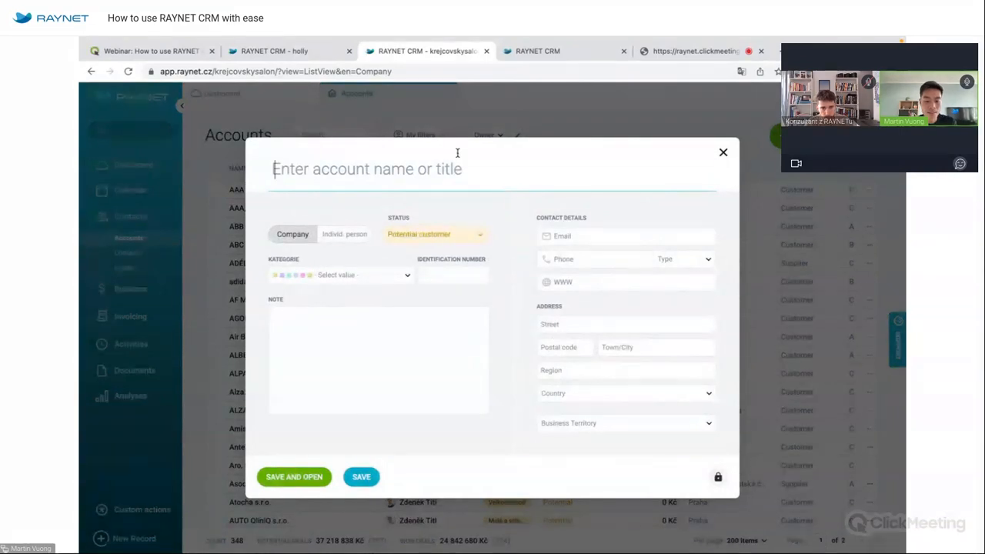
{"action": "type", "text": "datart"}
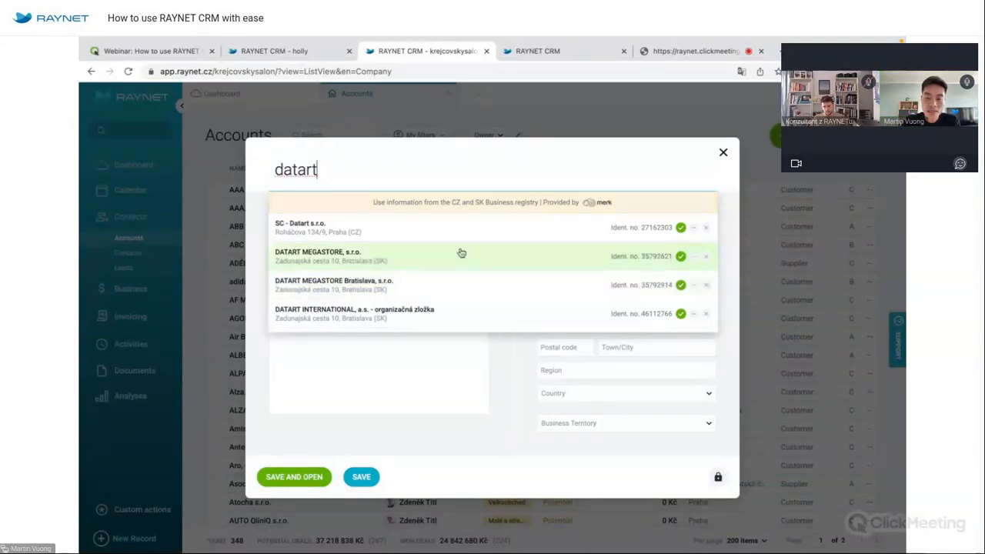
{"action": "left_click", "coordinate": [586, 269]}
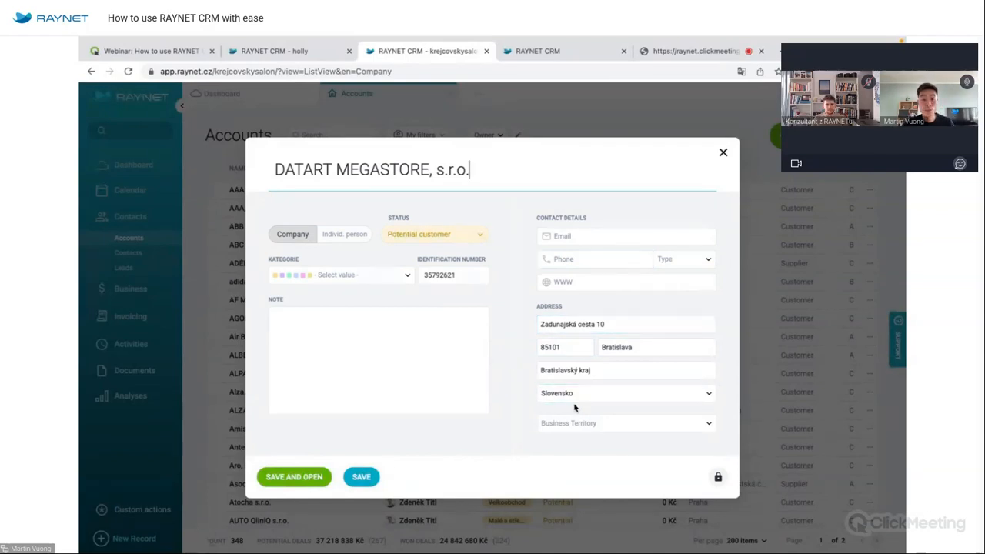
{"action": "left_click", "coordinate": [723, 153]}
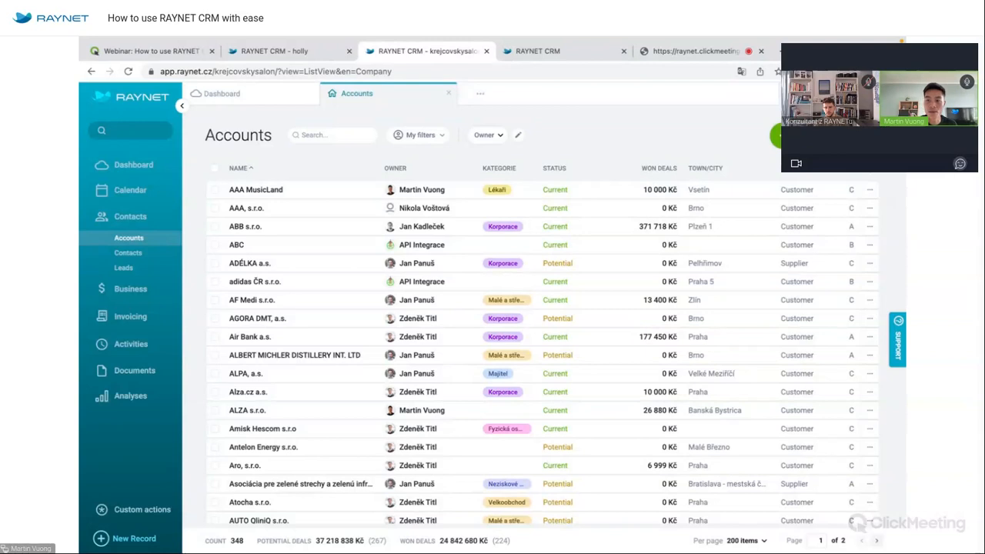
From the user menu, go to Settings and open the XLSX Data Import page.
{"action": "left_click", "coordinate": [891, 94]}
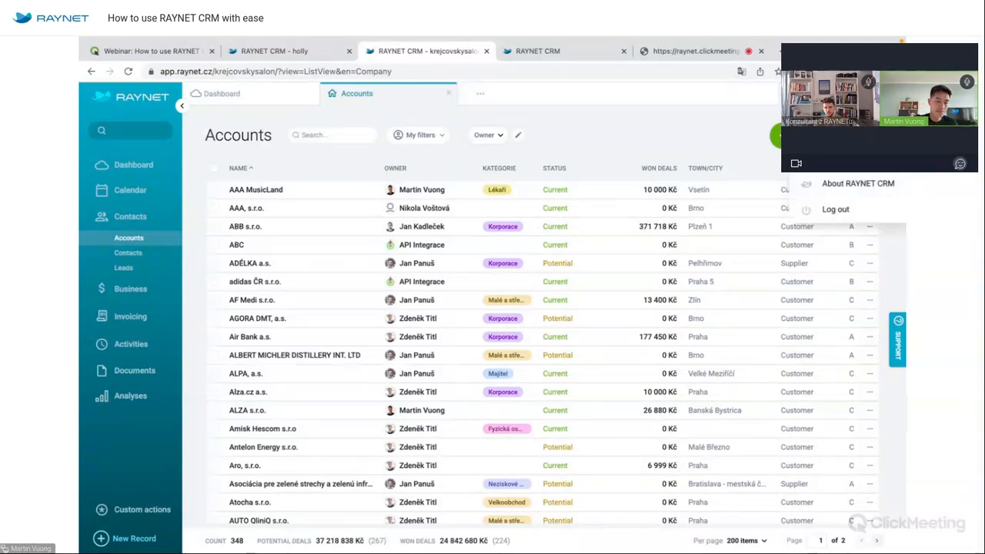
{"action": "left_click", "coordinate": [841, 157]}
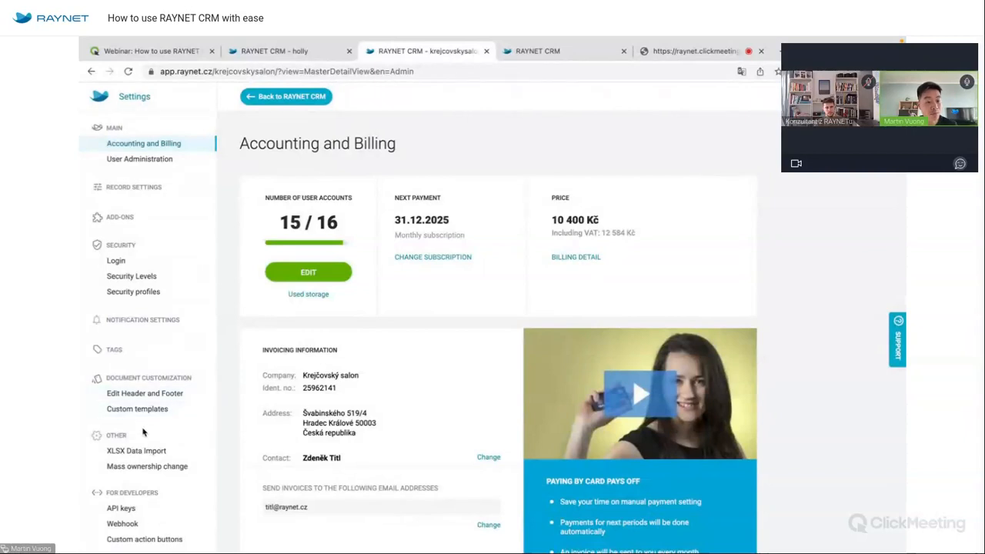
{"action": "left_click", "coordinate": [149, 451]}
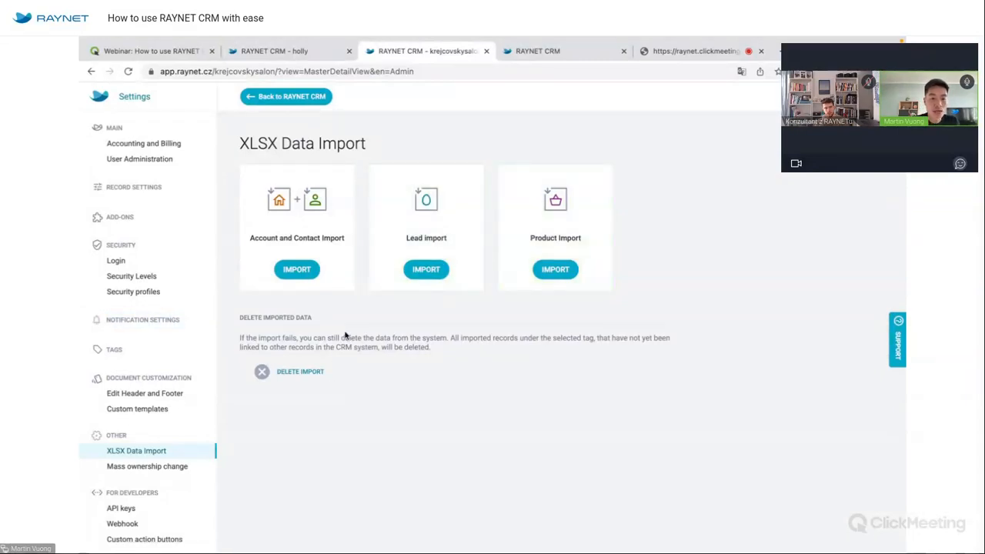
Download the Account and Contact import template and open the xlsx in WPS Office.
{"action": "left_click", "coordinate": [300, 269]}
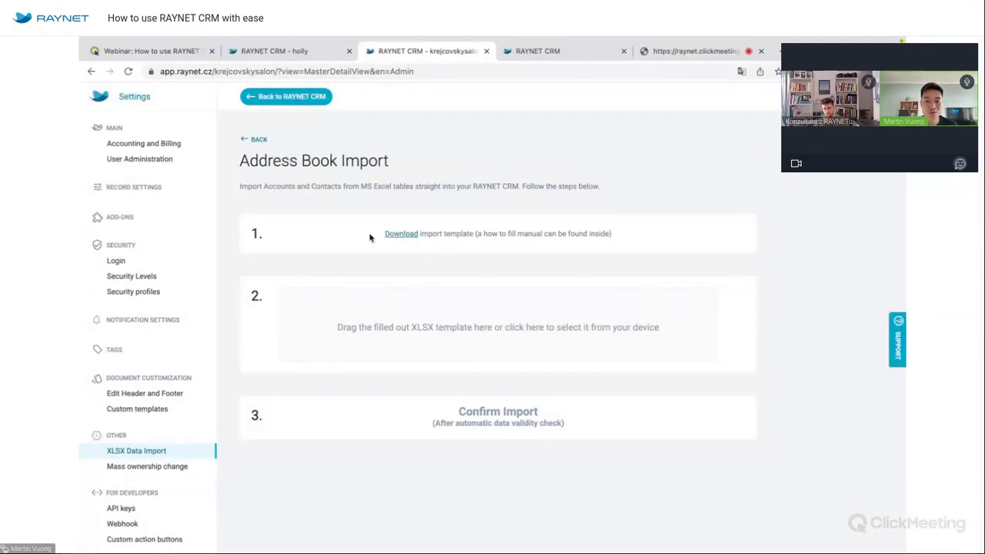
{"action": "left_click", "coordinate": [402, 234]}
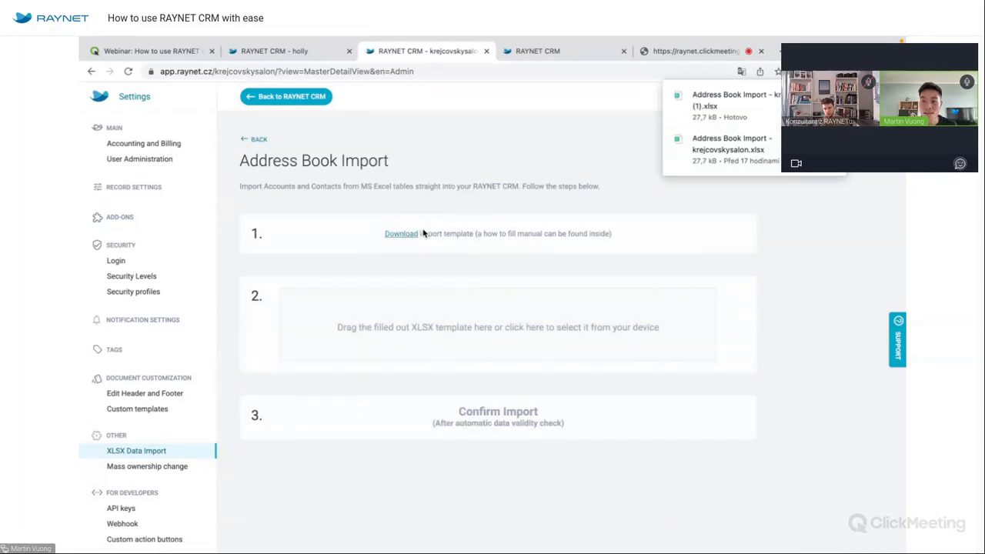
{"action": "left_click", "coordinate": [709, 148]}
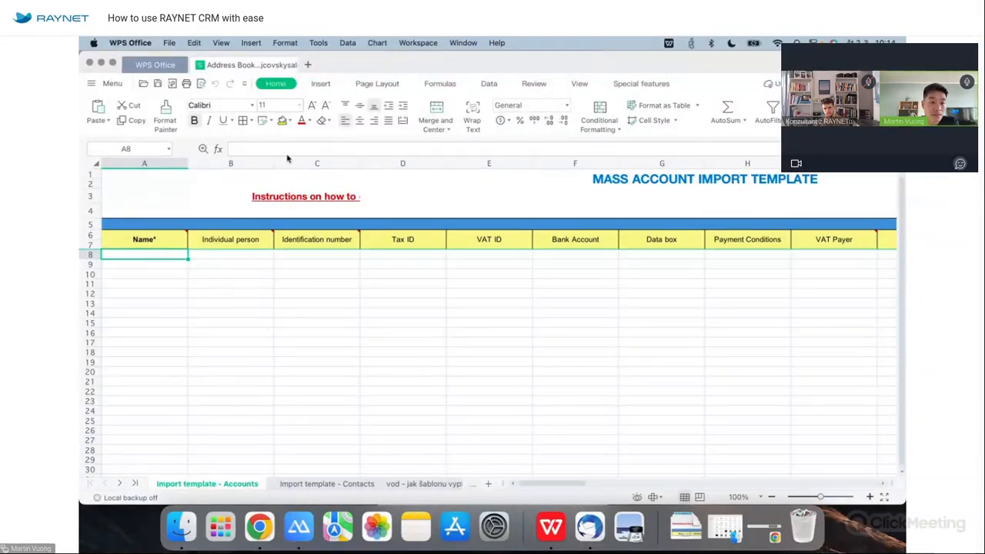
Read the header comments and the template instructions, then show the Import template - Contacts sheet.
{"action": "mouse_move", "coordinate": [180, 239]}
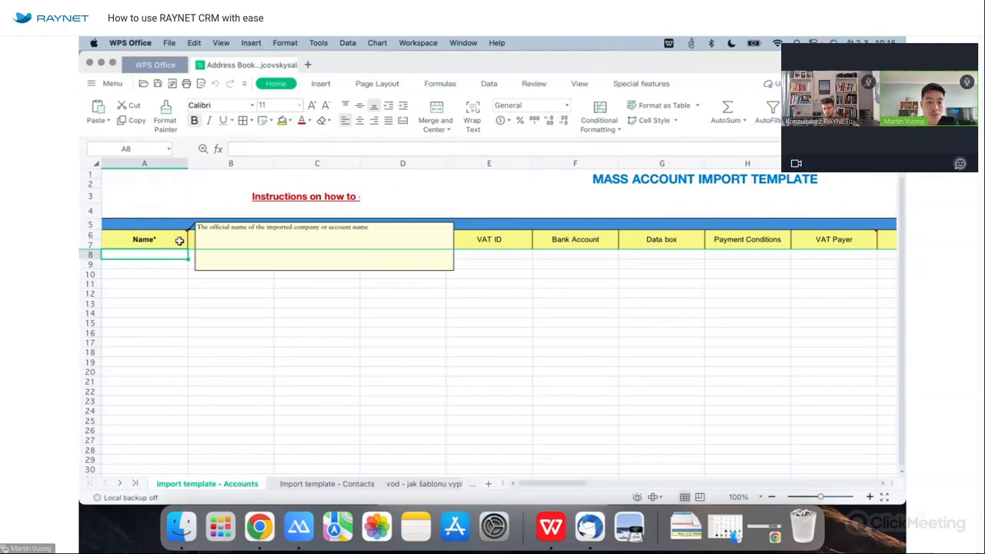
{"action": "mouse_move", "coordinate": [211, 244]}
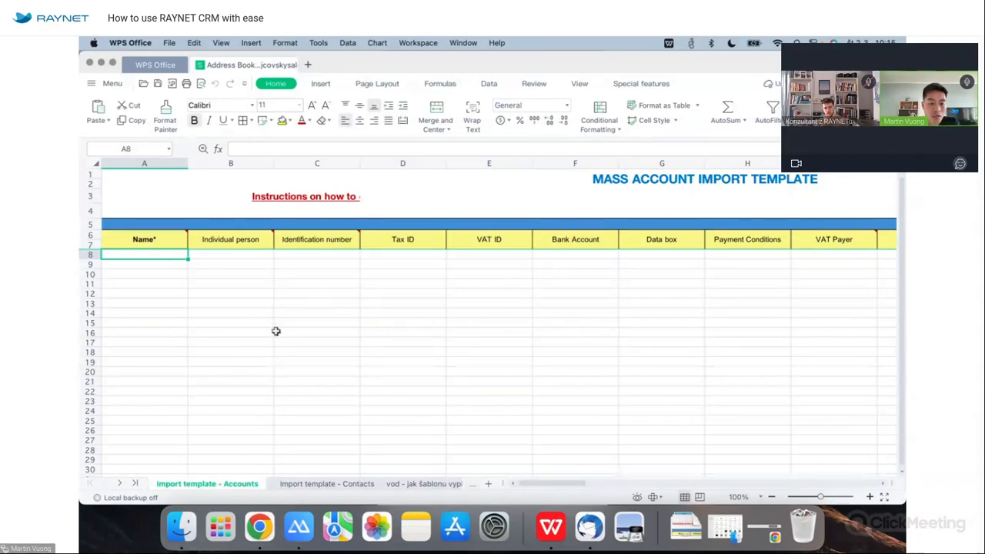
{"action": "left_click", "coordinate": [327, 485]}
{"action": "left_click", "coordinate": [420, 484]}
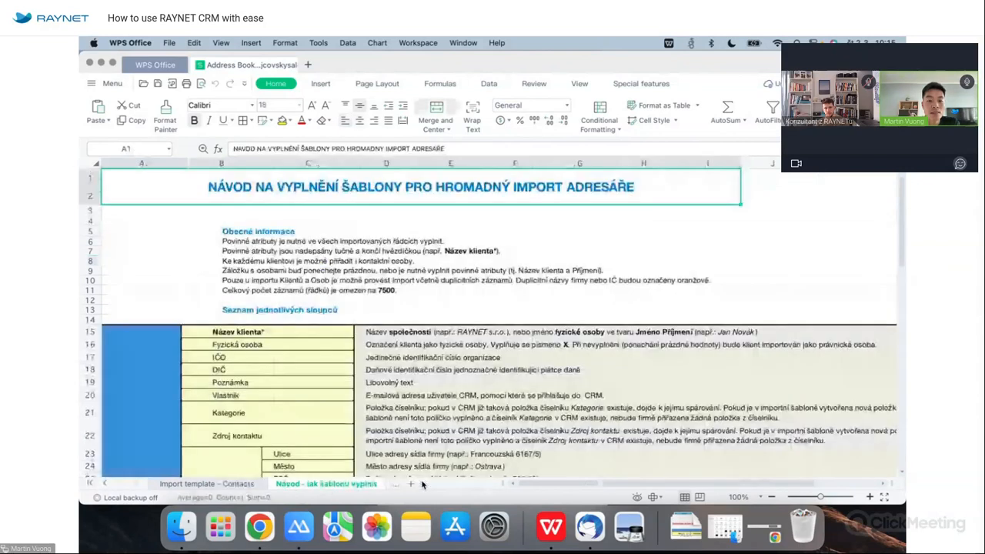
{"action": "left_click", "coordinate": [220, 485]}
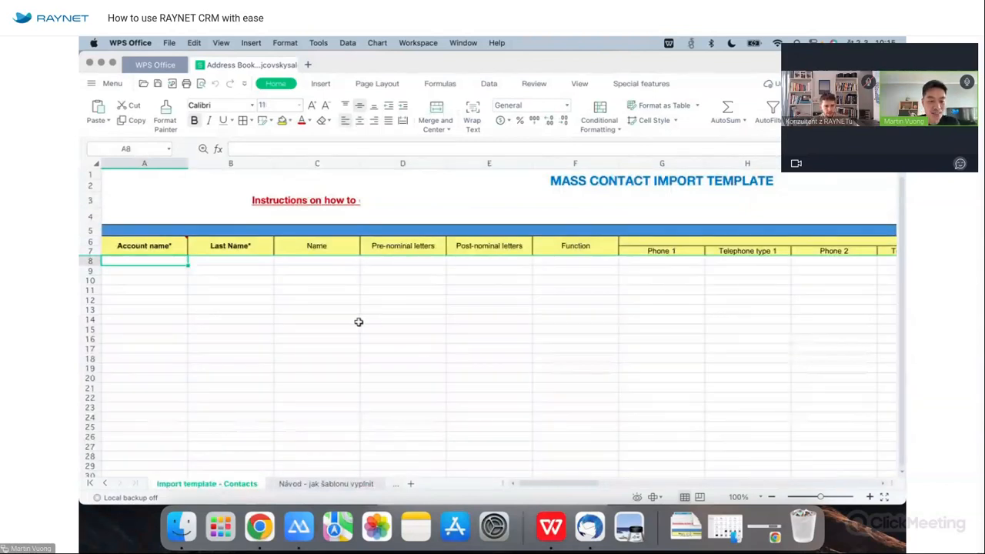
On the Accounts sheet, enter a sample individual in row 8 with name, x, and identification number.
{"action": "left_click", "coordinate": [106, 483]}
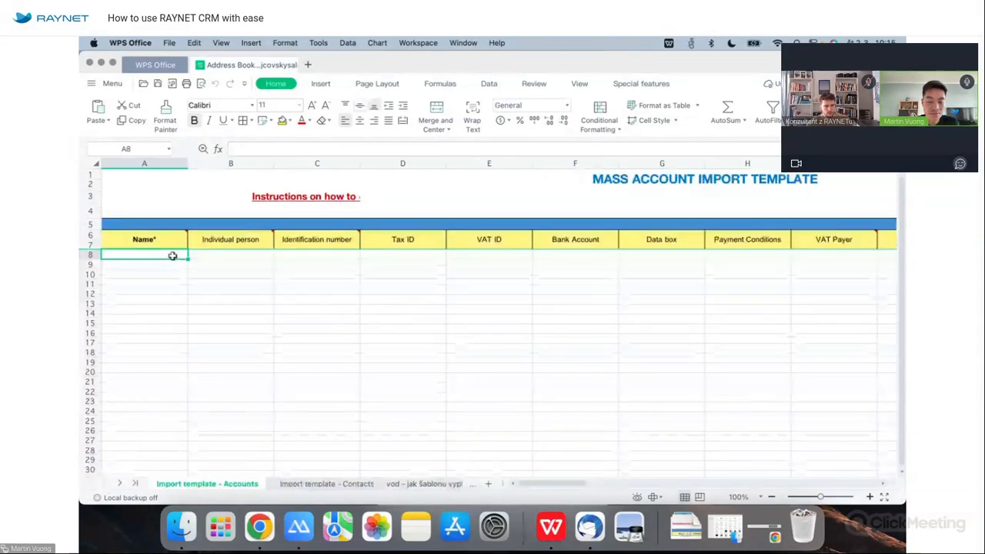
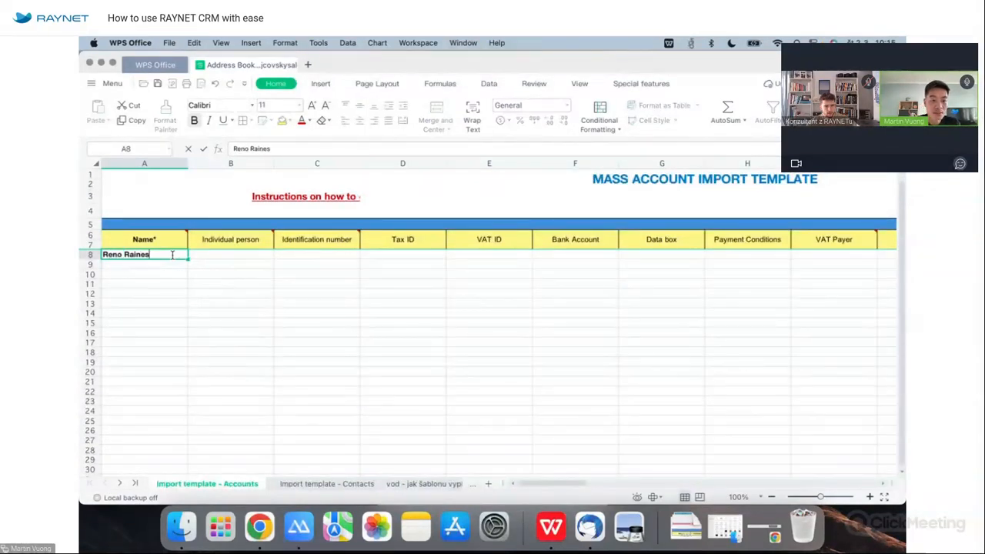
{"action": "left_click", "coordinate": [255, 259]}
{"action": "type", "text": "x"}
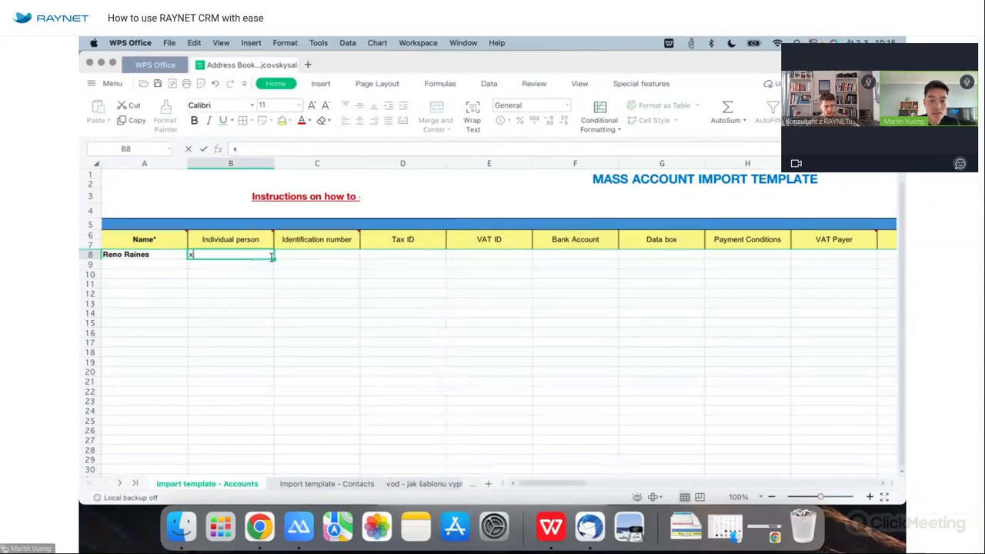
{"action": "left_click", "coordinate": [344, 255]}
Add the sample person's phone and e-mail in row 8, then open Save As.
{"action": "scroll", "coordinate": [590, 316], "scroll_direction": "right", "scroll_amount": 3}
{"action": "scroll", "coordinate": [590, 315], "scroll_direction": "right", "scroll_amount": 10}
{"action": "scroll", "coordinate": [590, 316], "scroll_direction": "right", "scroll_amount": 5}
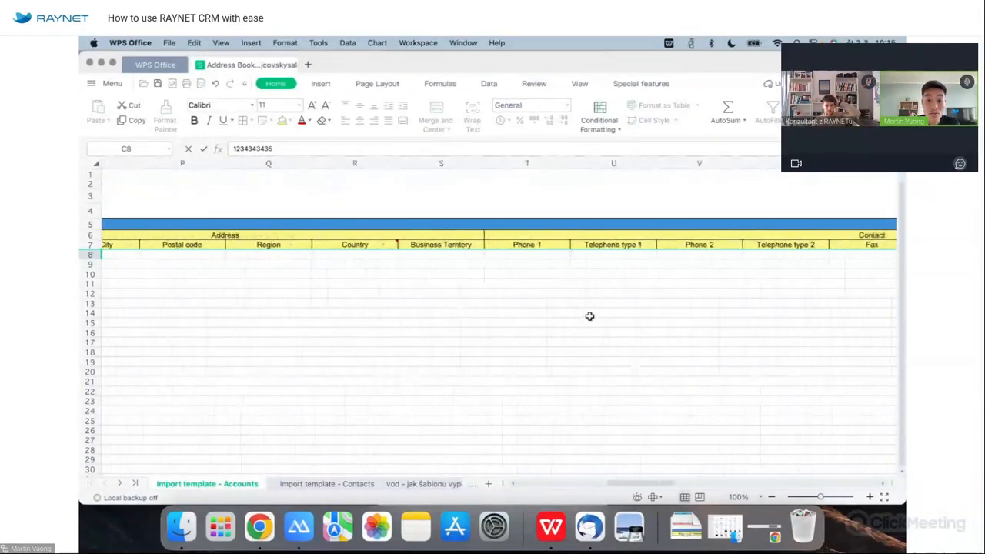
{"action": "left_click", "coordinate": [491, 247]}
{"action": "left_click", "coordinate": [491, 253]}
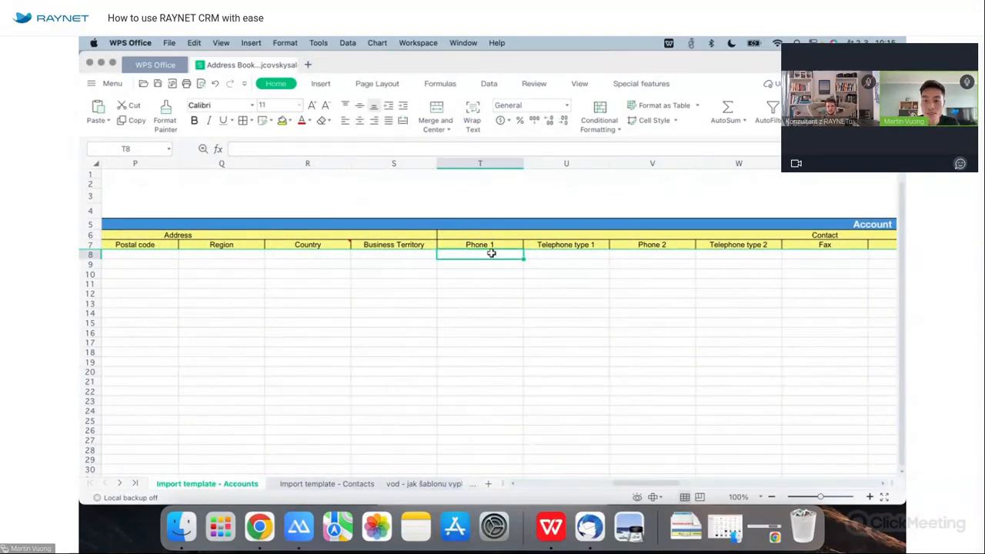
{"action": "scroll", "coordinate": [538, 301], "scroll_direction": "right", "scroll_amount": 5}
{"action": "left_click", "coordinate": [587, 254]}
{"action": "left_click", "coordinate": [571, 335]}
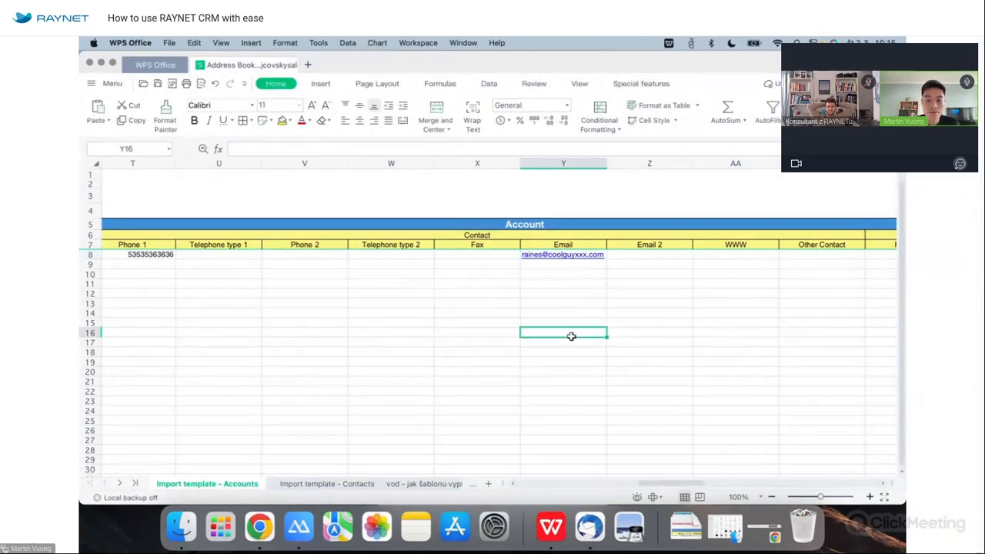
{"action": "scroll", "coordinate": [572, 336], "scroll_direction": "left", "scroll_amount": 15}
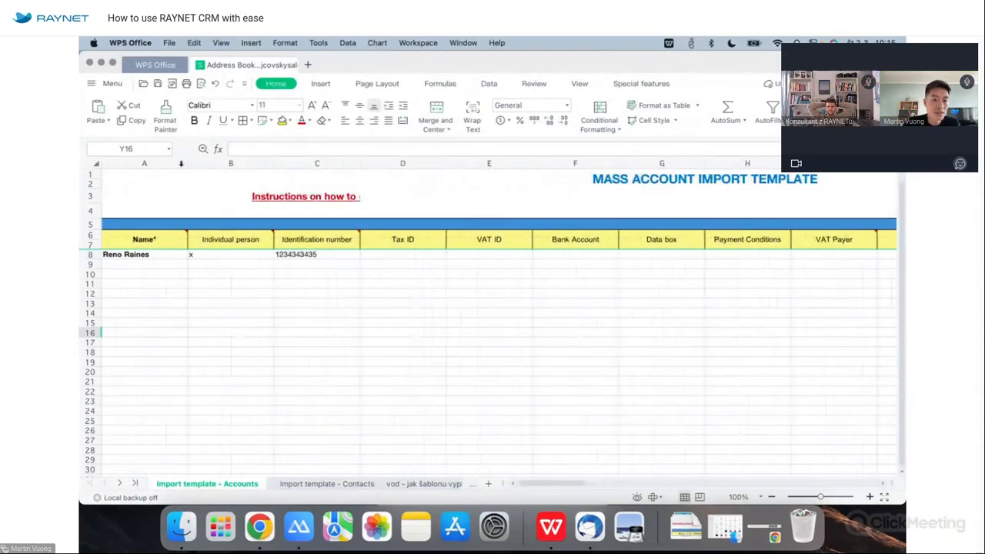
{"action": "left_click", "coordinate": [109, 84]}
{"action": "left_click", "coordinate": [158, 189]}
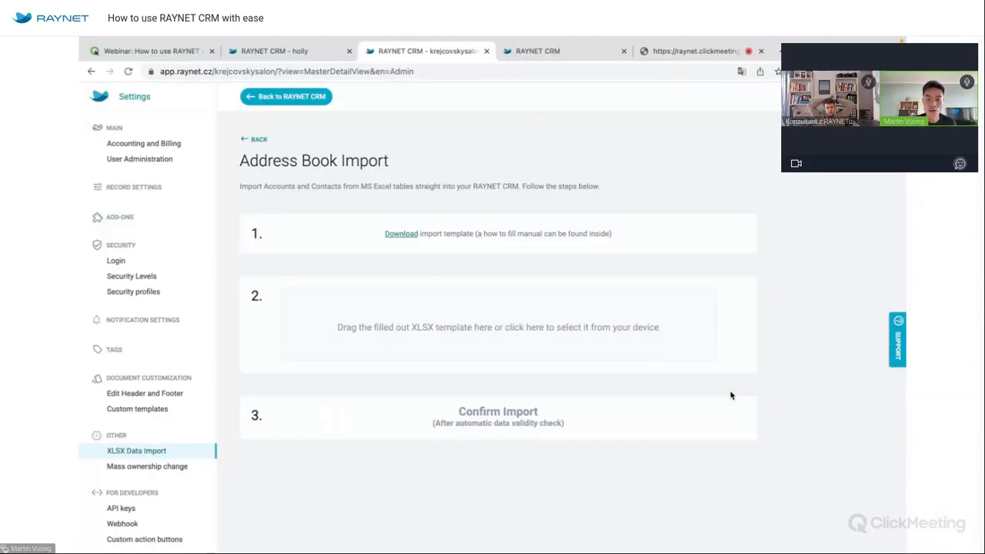
Upload the filled template, import the checked record, and return to XLSX Data Import.
{"action": "left_click", "coordinate": [653, 353]}
{"action": "left_click", "coordinate": [690, 415]}
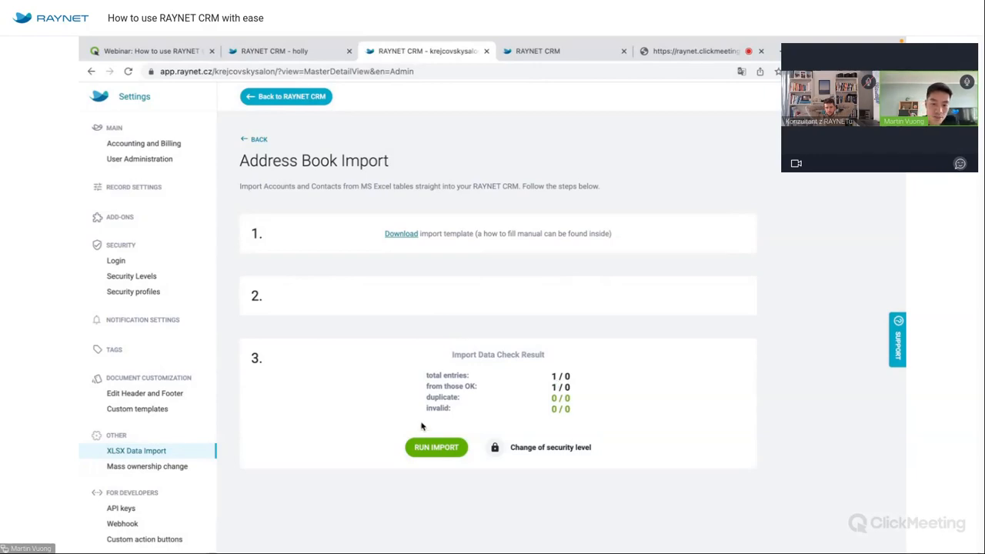
{"action": "left_click", "coordinate": [429, 448]}
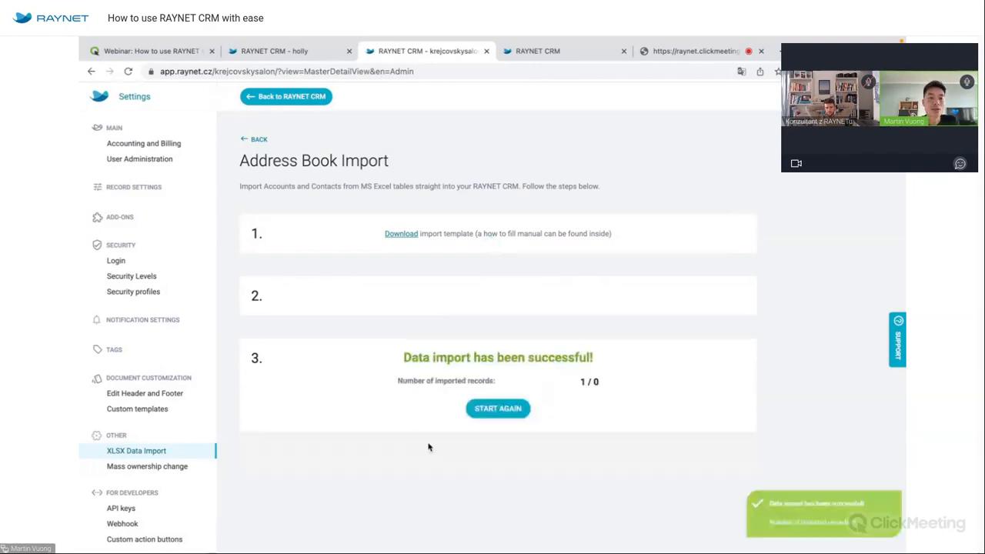
{"action": "left_click", "coordinate": [258, 139]}
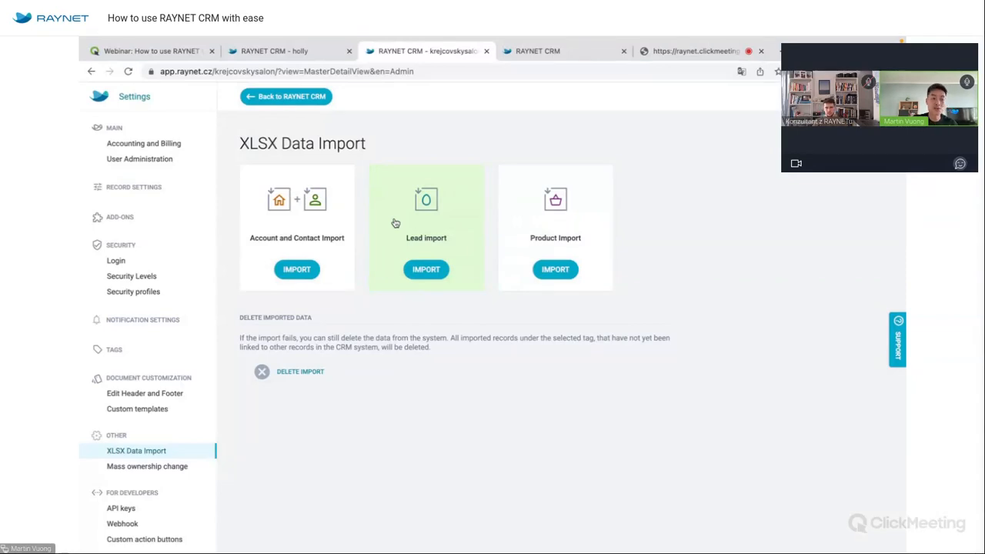
Review Accounts and Contacts import tags under Delete Import, cancel without deleting, and return to the CRM.
{"action": "left_click", "coordinate": [300, 374]}
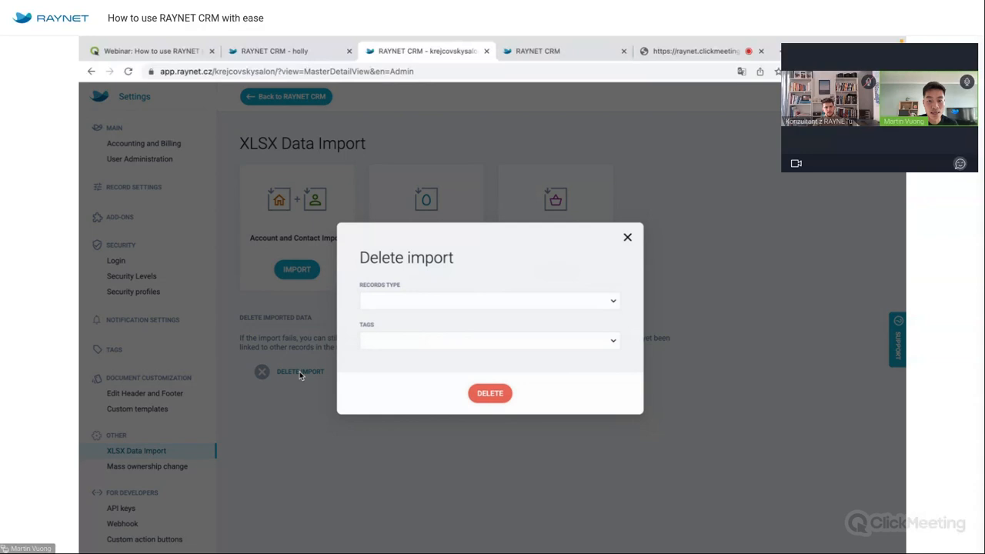
{"action": "left_click", "coordinate": [432, 299]}
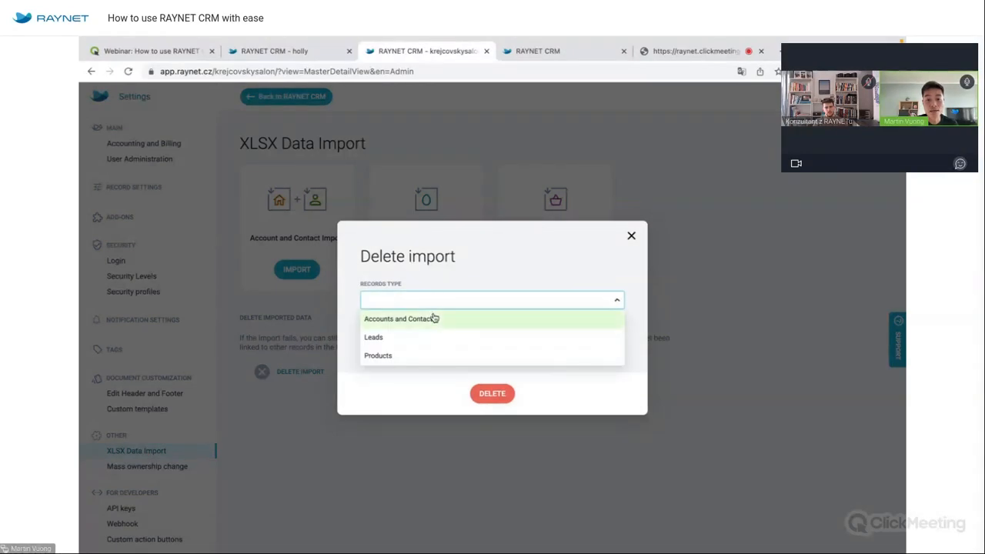
{"action": "left_click", "coordinate": [435, 318]}
{"action": "left_click", "coordinate": [434, 339]}
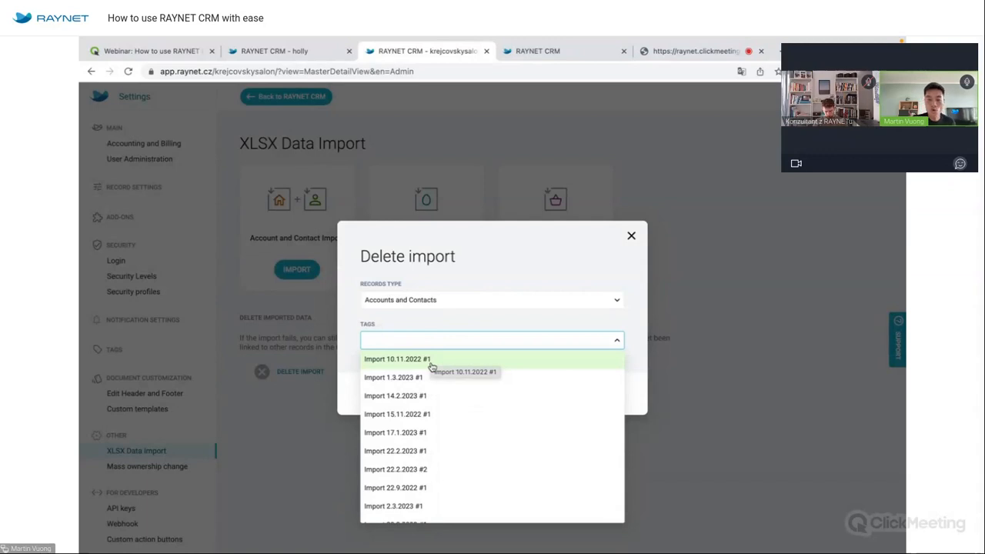
{"action": "left_click", "coordinate": [632, 236]}
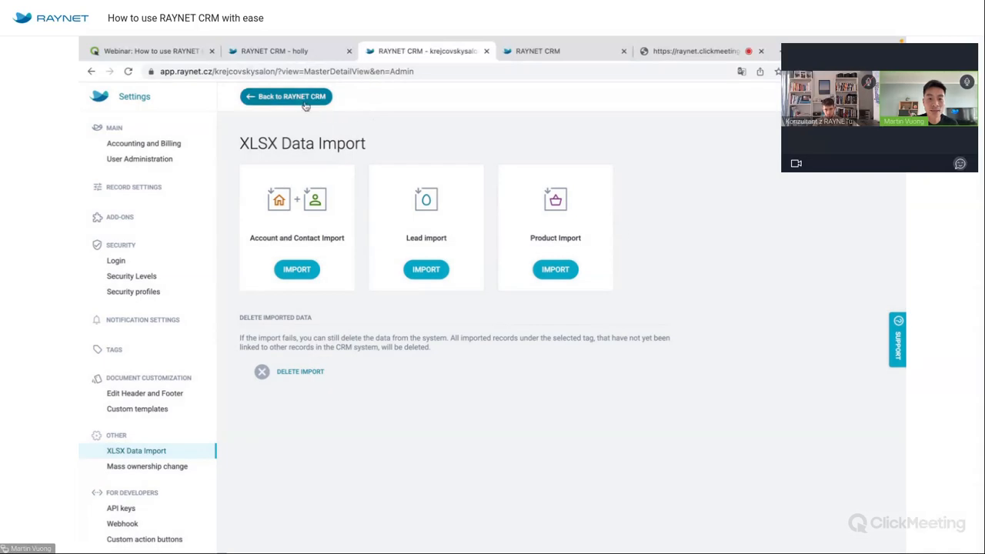
{"action": "left_click", "coordinate": [305, 103]}
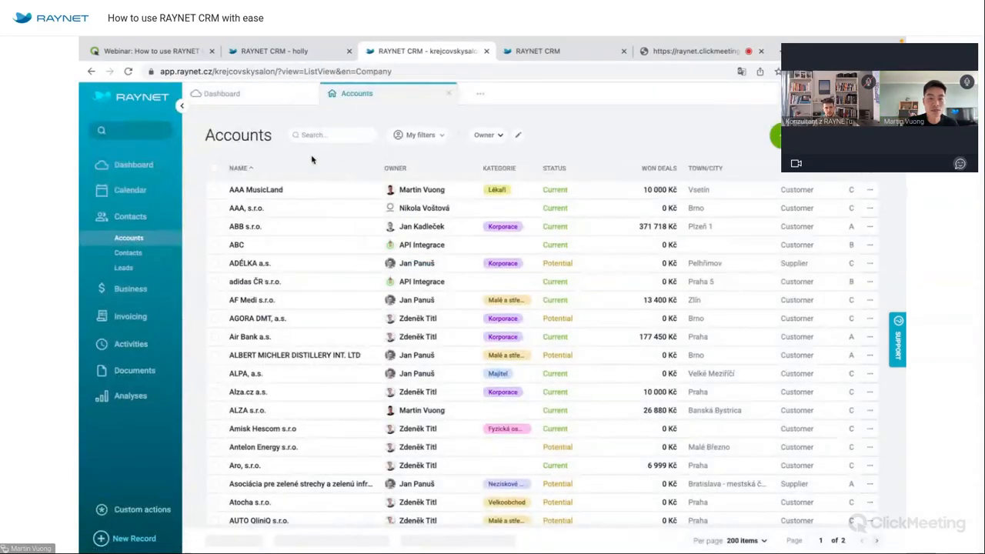
Search for the imported individual's account, view its Other Information, then clear the search.
{"action": "left_click", "coordinate": [312, 134]}
{"action": "type", "text": "raines"}
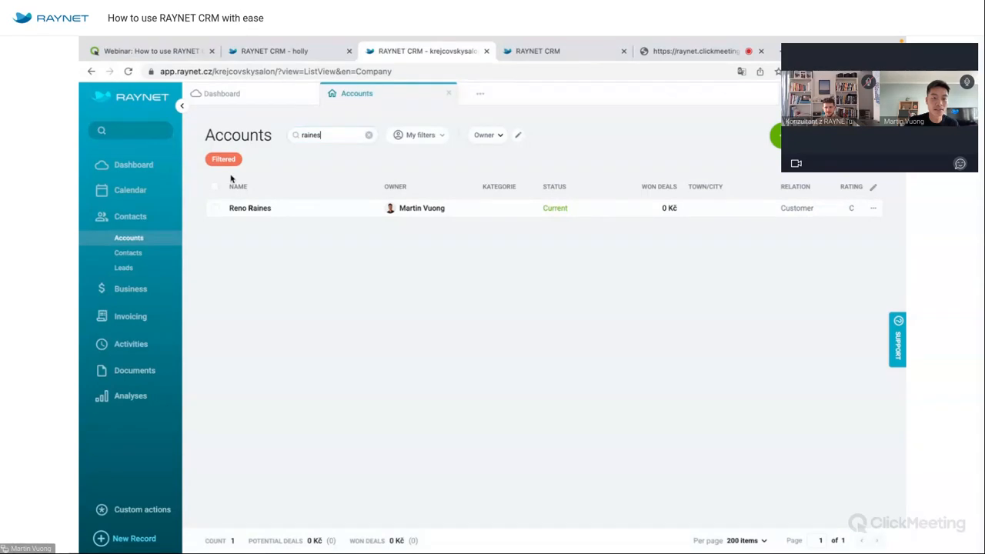
{"action": "left_click", "coordinate": [260, 209]}
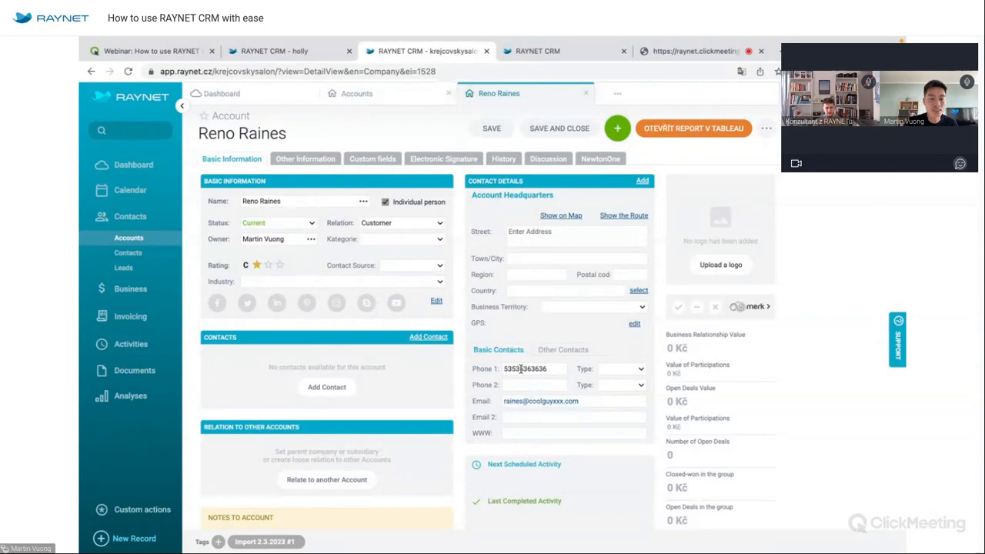
{"action": "left_click", "coordinate": [305, 159]}
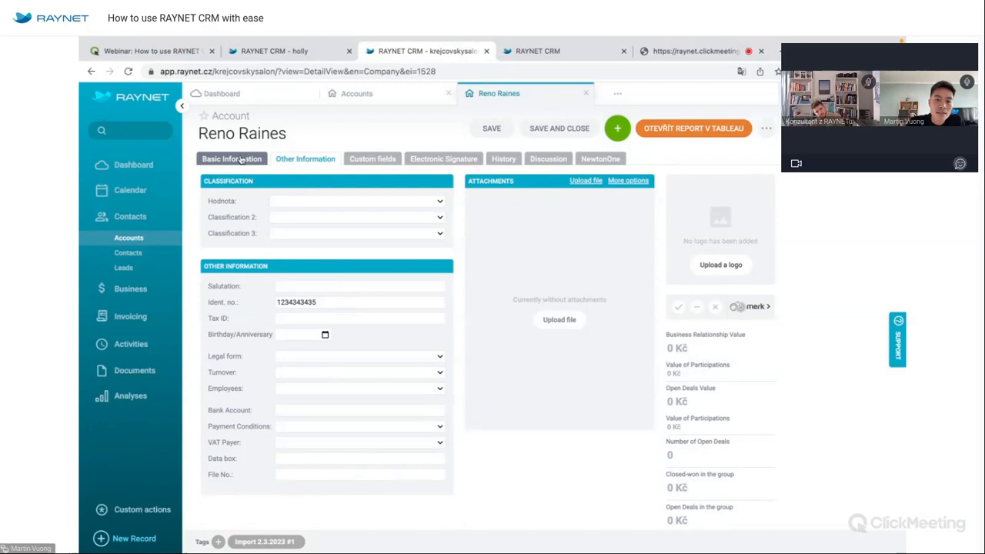
{"action": "key", "text": "super+Left"}
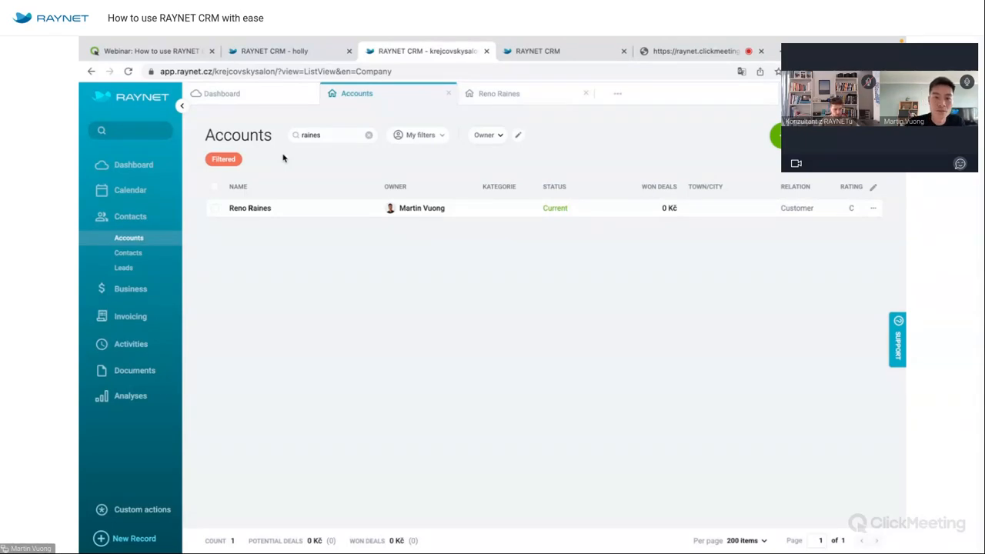
{"action": "left_click", "coordinate": [244, 160]}
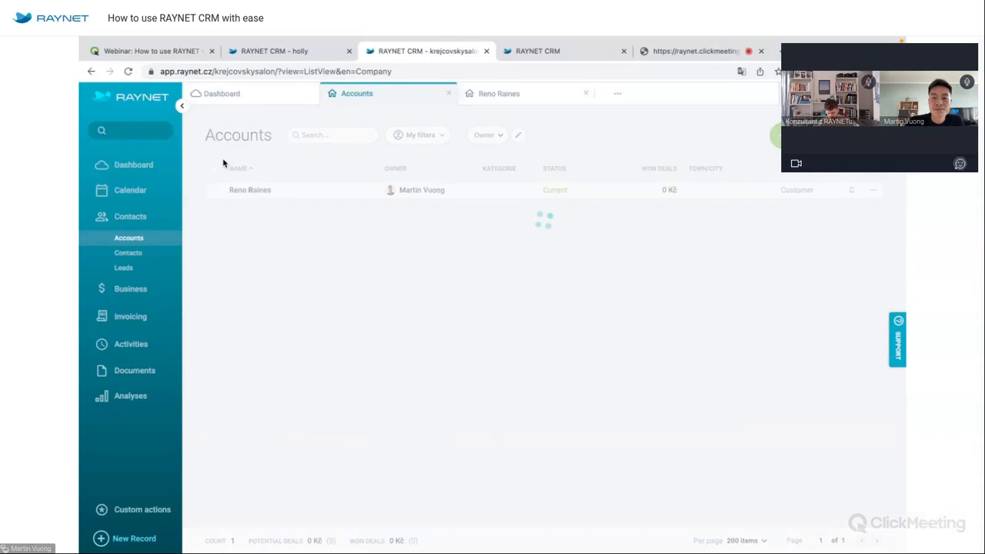
Close the account tab and move the Kategorie column to sit after Status.
{"action": "left_click", "coordinate": [586, 93]}
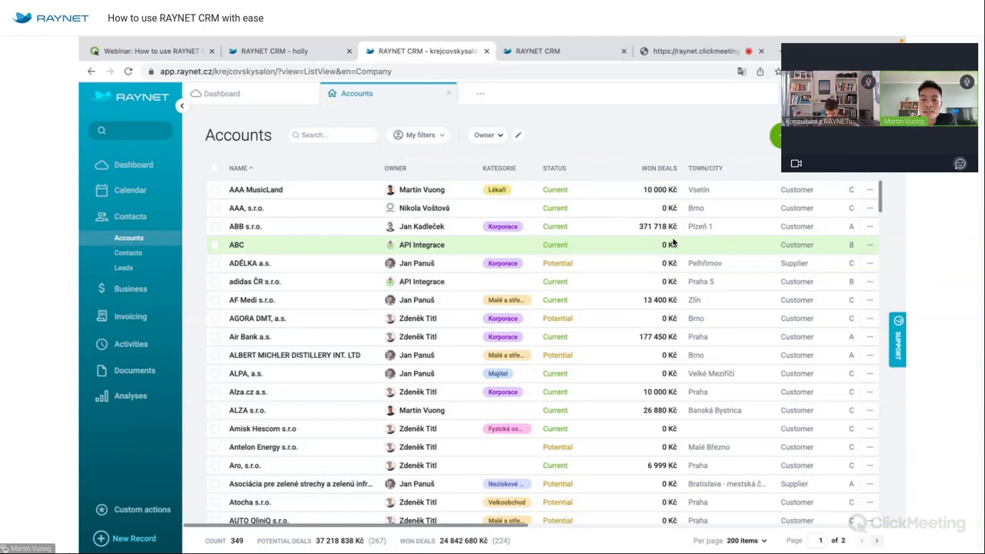
{"action": "scroll", "coordinate": [672, 243], "scroll_direction": "right", "scroll_amount": 3}
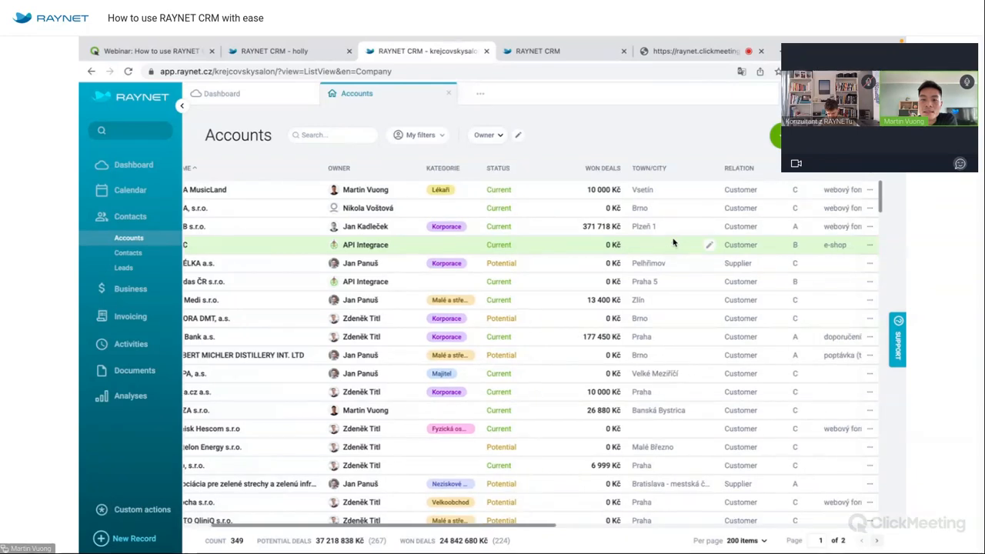
{"action": "scroll", "coordinate": [672, 243], "scroll_direction": "right", "scroll_amount": 10}
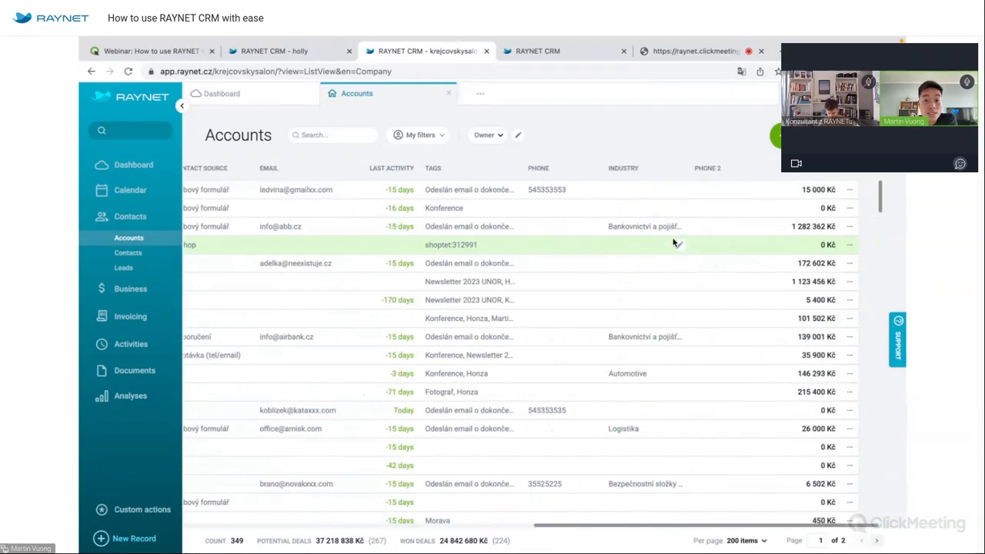
{"action": "scroll", "coordinate": [672, 243], "scroll_direction": "left", "scroll_amount": 10}
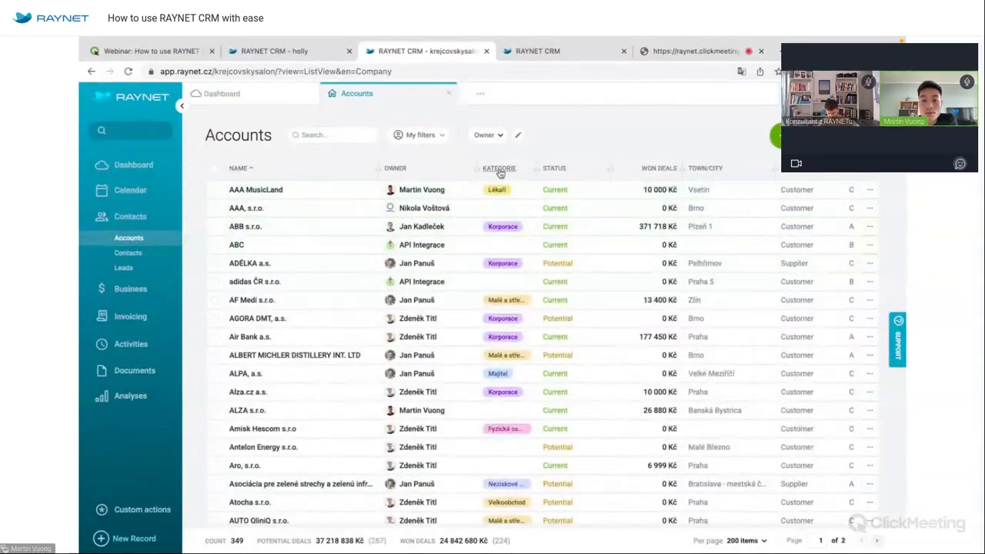
{"action": "left_click_drag", "start_coordinate": [500, 171], "coordinate": [569, 171]}
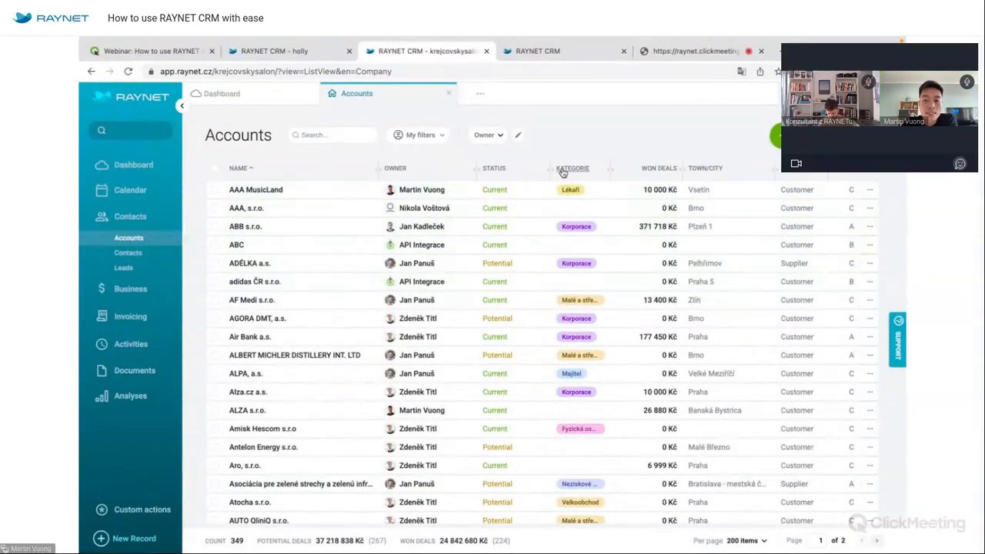
Add the Email 2, Www and Note columns to the Accounts list.
{"action": "left_click", "coordinate": [885, 192]}
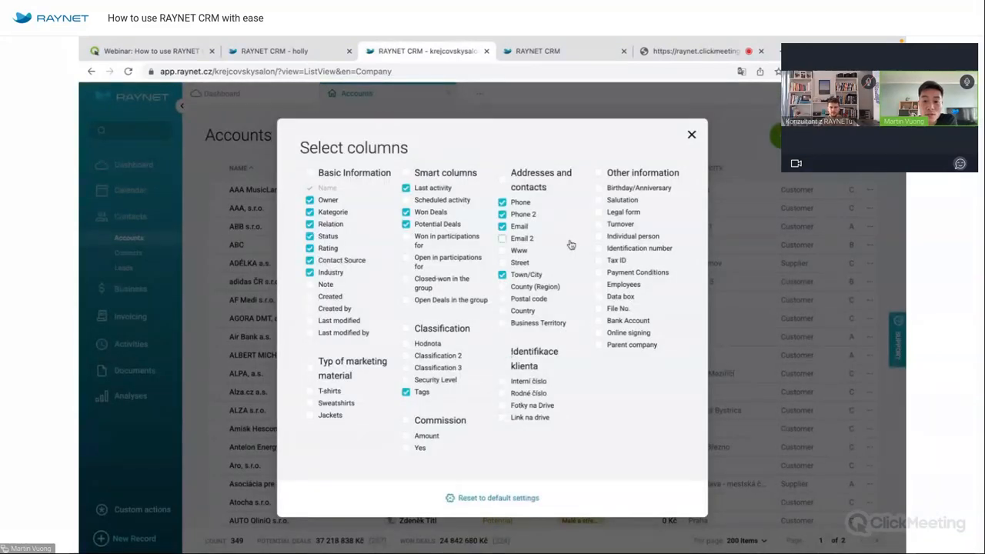
{"action": "left_click", "coordinate": [503, 238]}
{"action": "left_click", "coordinate": [503, 252]}
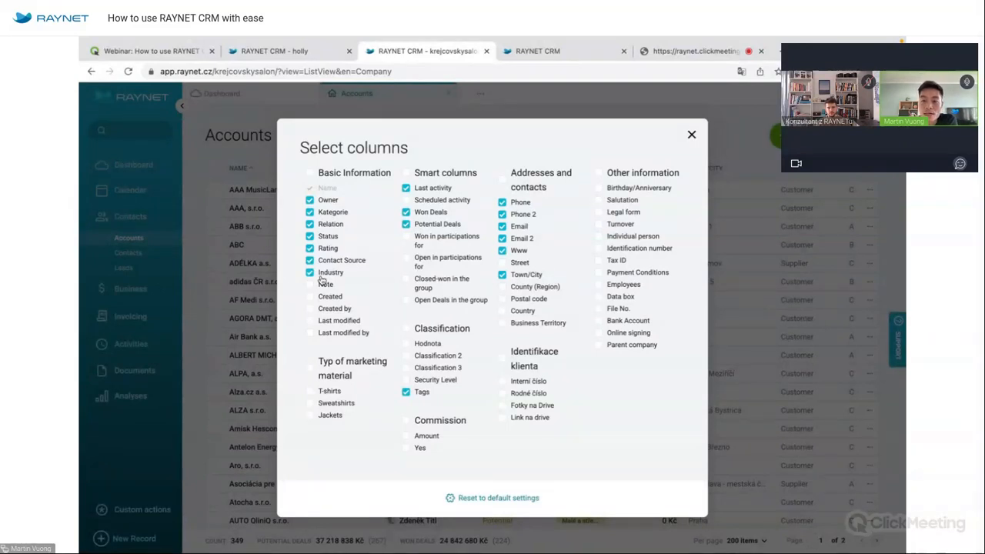
{"action": "left_click", "coordinate": [310, 284]}
{"action": "left_click", "coordinate": [691, 135]}
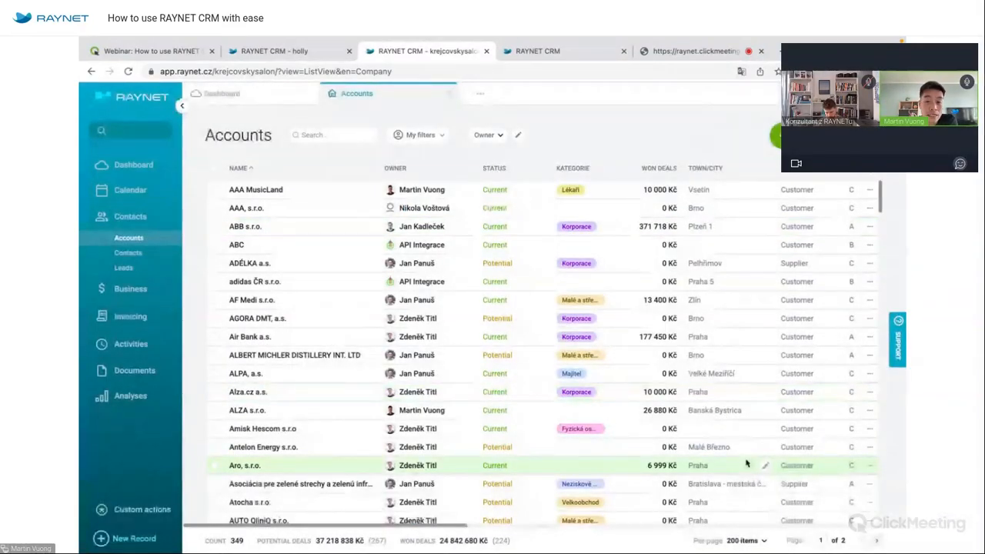
Drag the Note column into place right after Status.
{"action": "scroll", "coordinate": [746, 463], "scroll_direction": "right", "scroll_amount": 10}
{"action": "left_click_drag", "start_coordinate": [561, 170], "coordinate": [244, 177]}
{"action": "scroll", "coordinate": [439, 285], "scroll_direction": "left", "scroll_amount": 10}
{"action": "left_click_drag", "start_coordinate": [753, 170], "coordinate": [286, 170]}
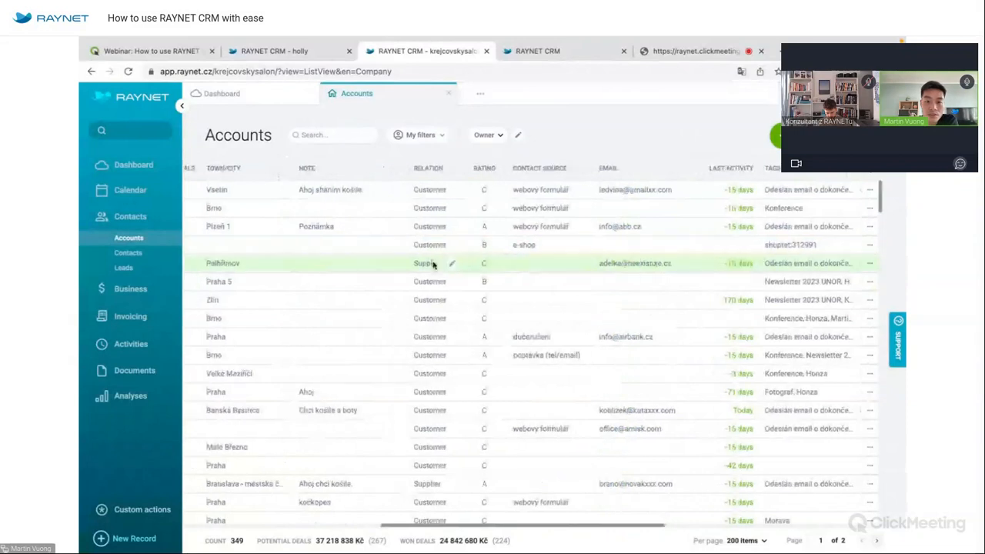
{"action": "scroll", "coordinate": [433, 260], "scroll_direction": "left", "scroll_amount": 10}
{"action": "left_click_drag", "start_coordinate": [598, 169], "coordinate": [367, 168]}
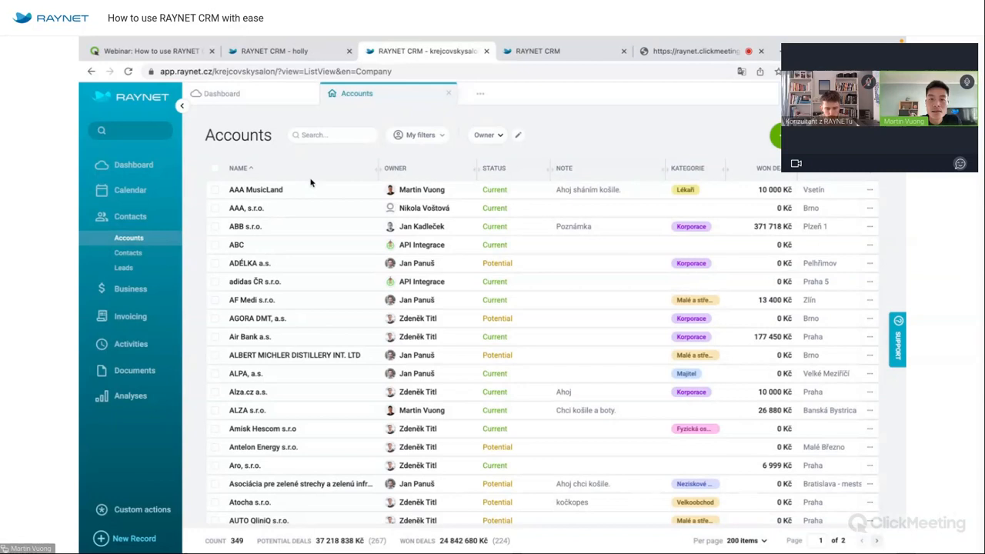
Filter the Accounts list to one owner, leaving 139 accounts, and open Advanced Filter.
{"action": "left_click", "coordinate": [491, 136]}
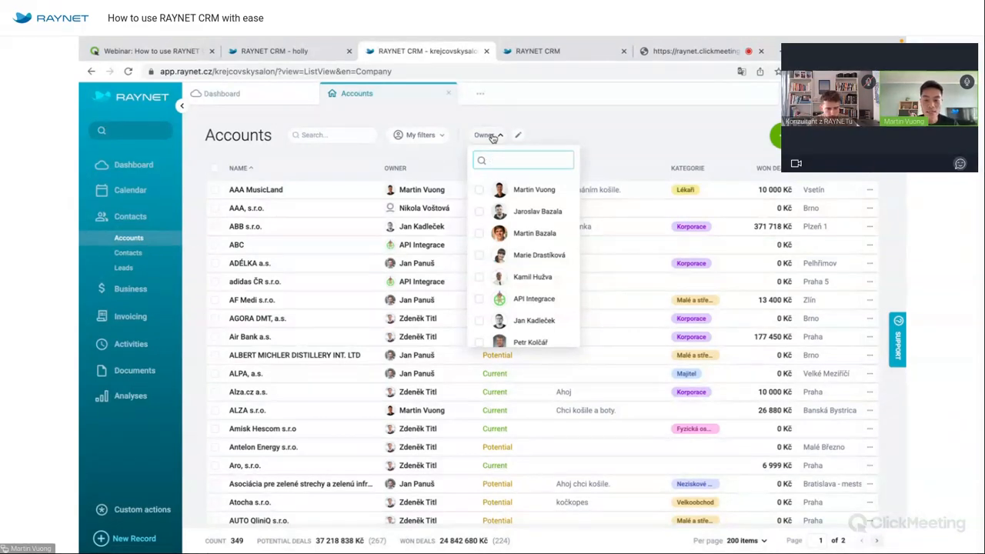
{"action": "type", "text": "jan"}
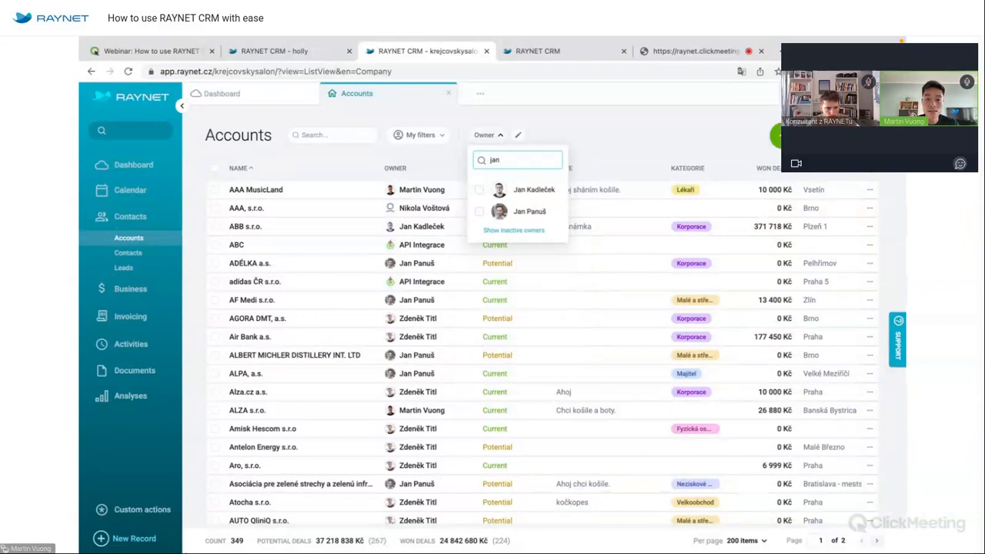
{"action": "left_click", "coordinate": [538, 219]}
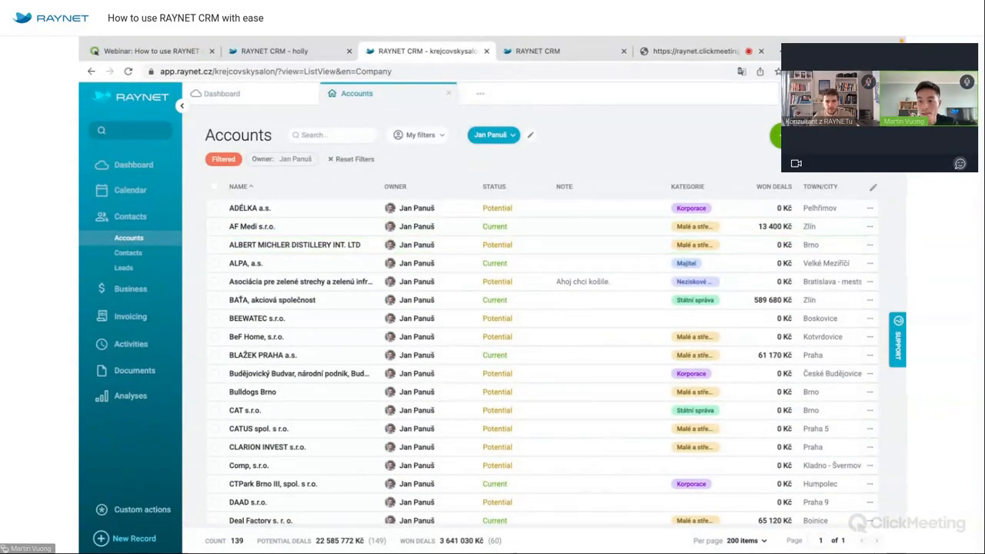
{"action": "left_click", "coordinate": [860, 135]}
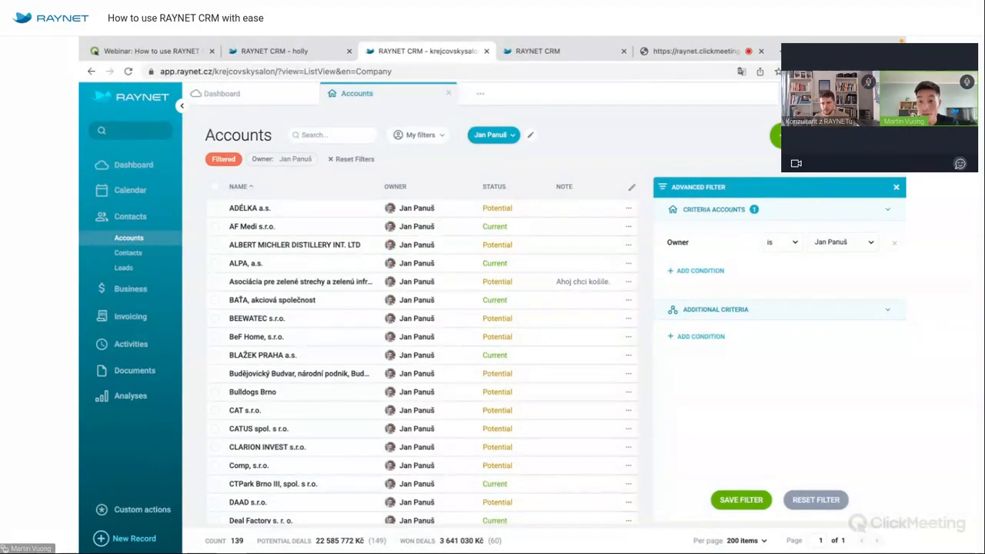
Add a last-activity-older-than-30-days condition to the account filter.
{"action": "left_click", "coordinate": [702, 271]}
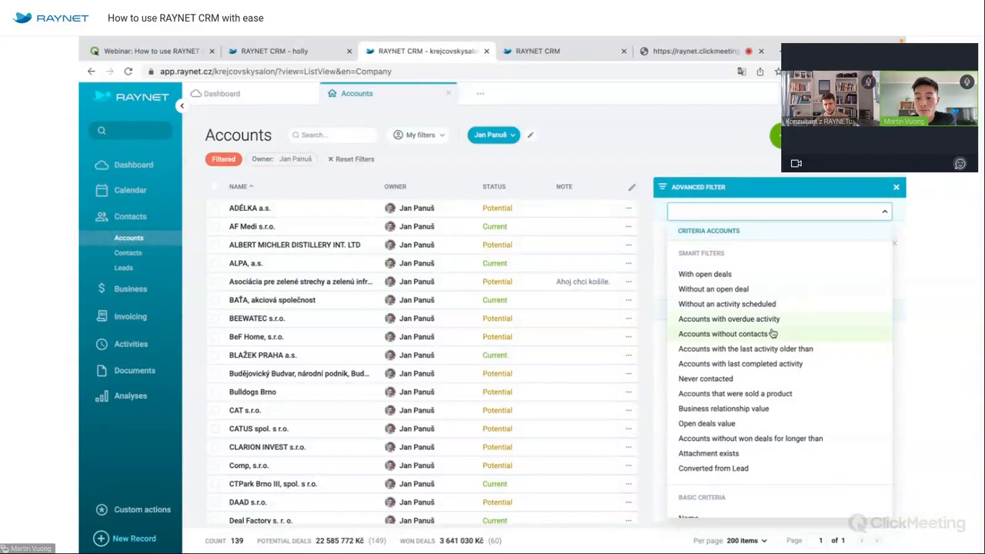
{"action": "left_click", "coordinate": [745, 349]}
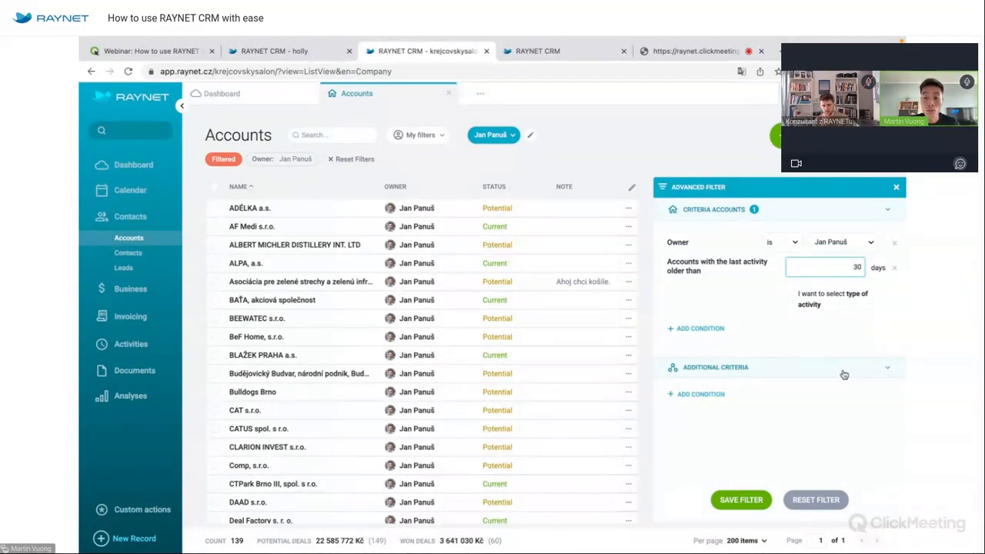
{"action": "left_click", "coordinate": [709, 296]}
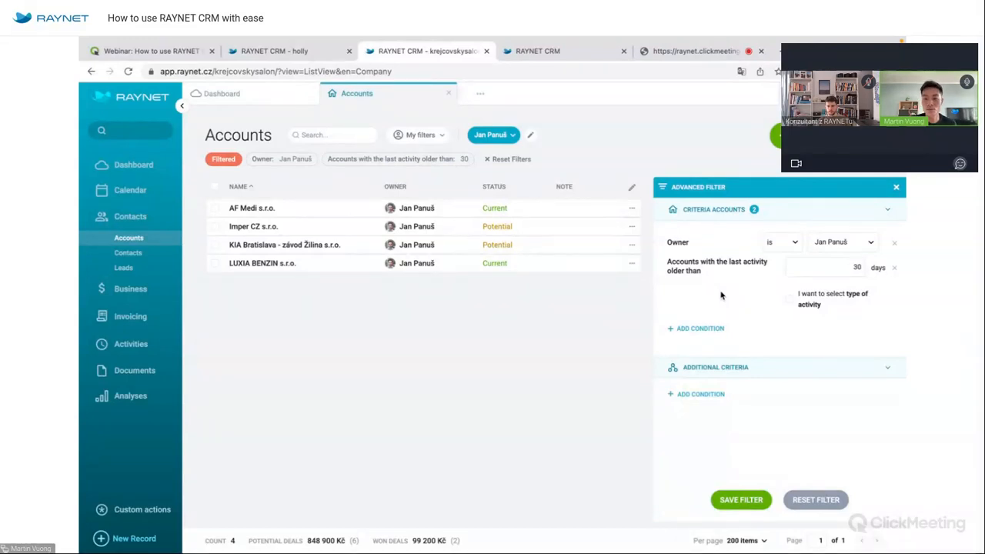
Add a Status condition to the filter that keeps only Potential accounts.
{"action": "left_click", "coordinate": [696, 328]}
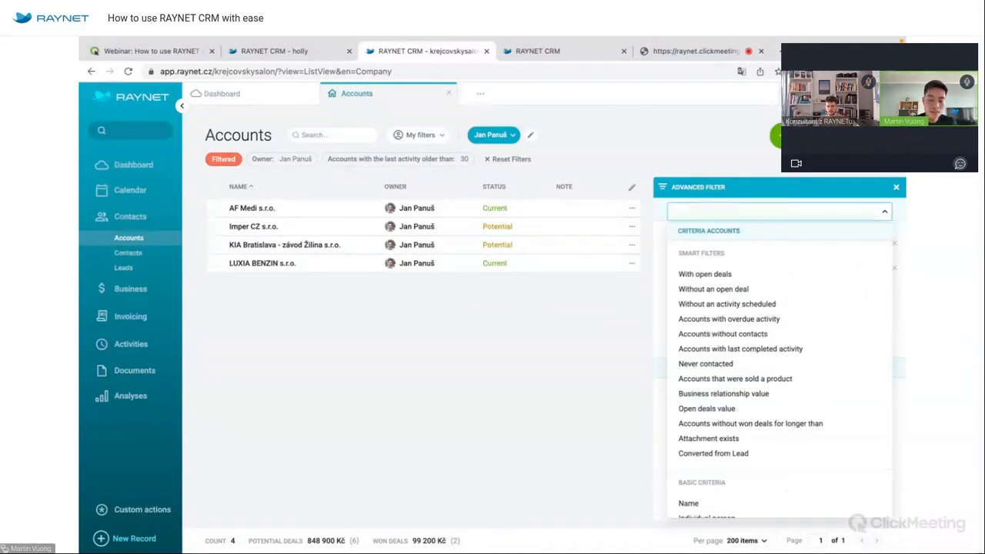
{"action": "type", "text": "status"}
{"action": "left_click", "coordinate": [709, 279]}
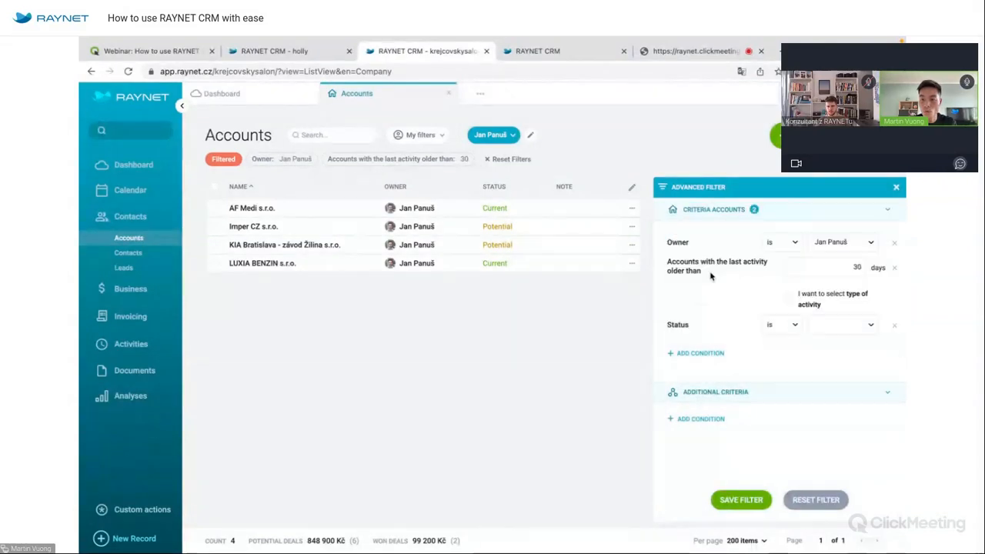
{"action": "left_click", "coordinate": [836, 325]}
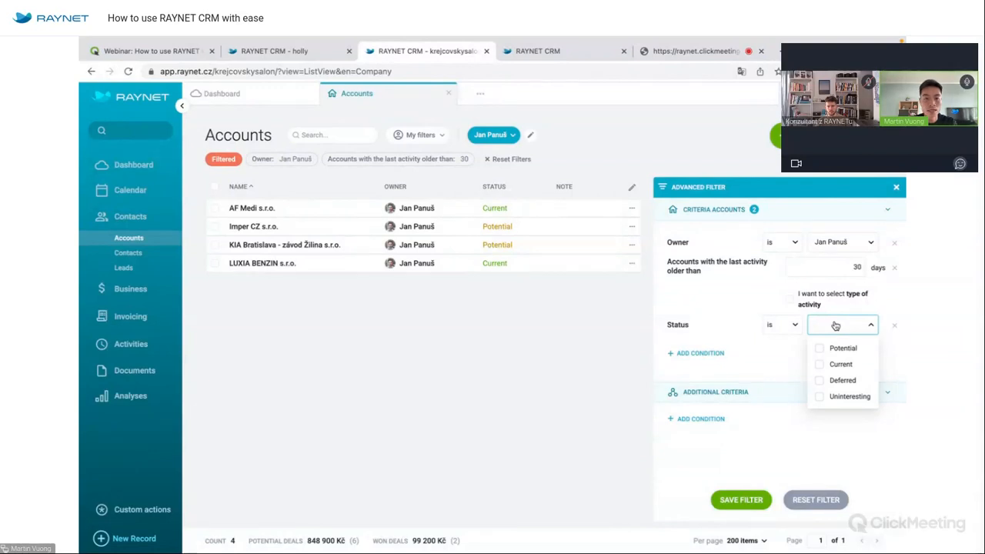
{"action": "left_click", "coordinate": [841, 349]}
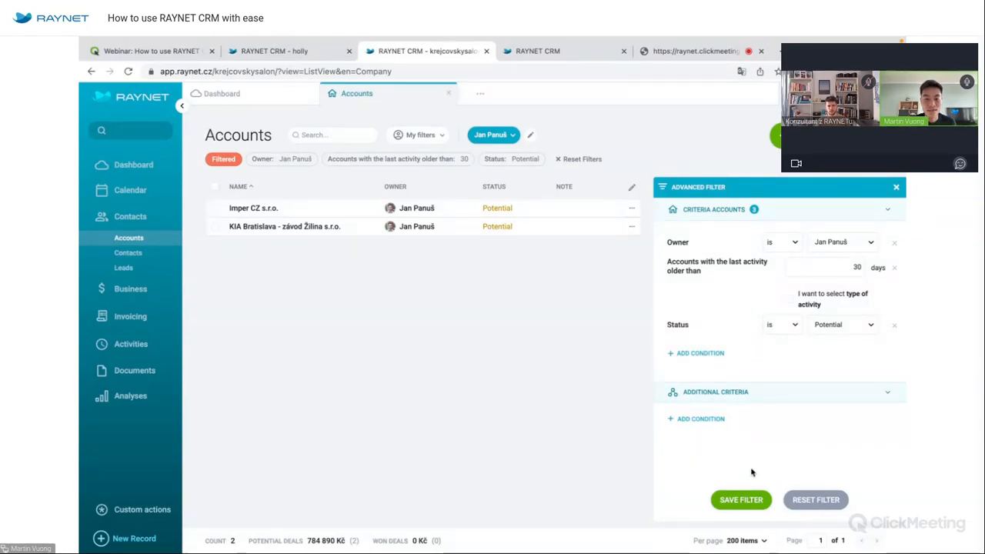
Save the filter as 'Jan clients without care 30 days', shared with other users.
{"action": "left_click", "coordinate": [743, 500]}
{"action": "type", "text": "Jan"}
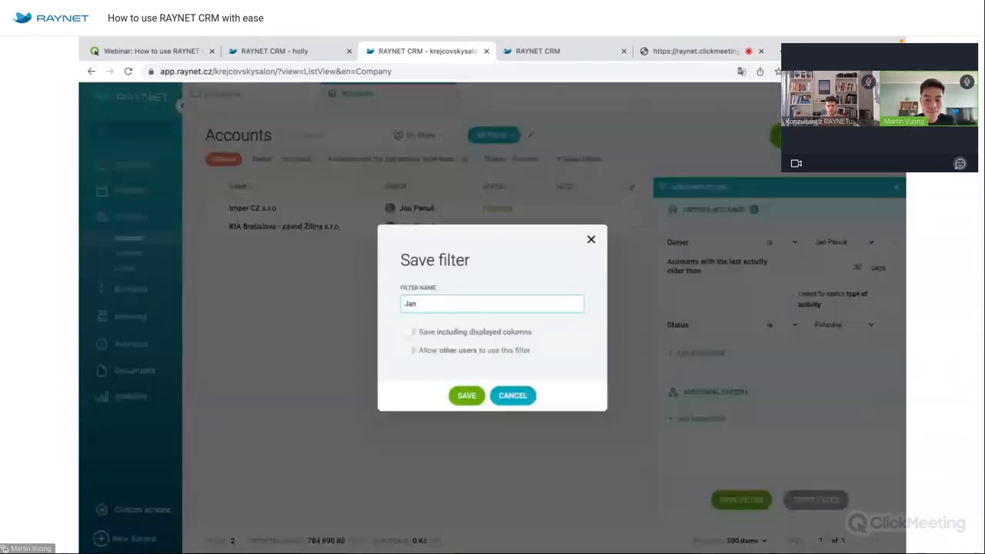
{"action": "type", "text": " clients without"}
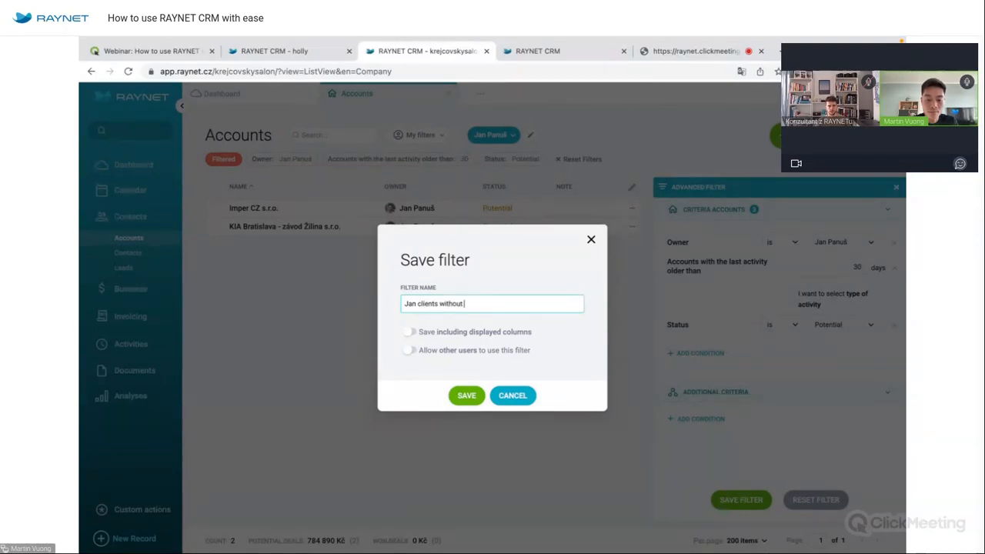
{"action": "type", "text": " care 30 days"}
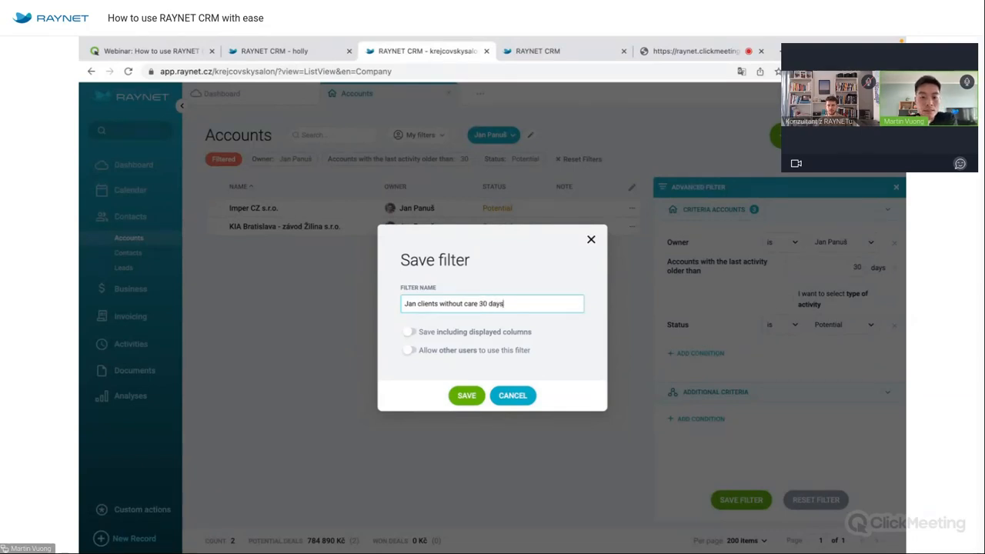
{"action": "left_click", "coordinate": [410, 350]}
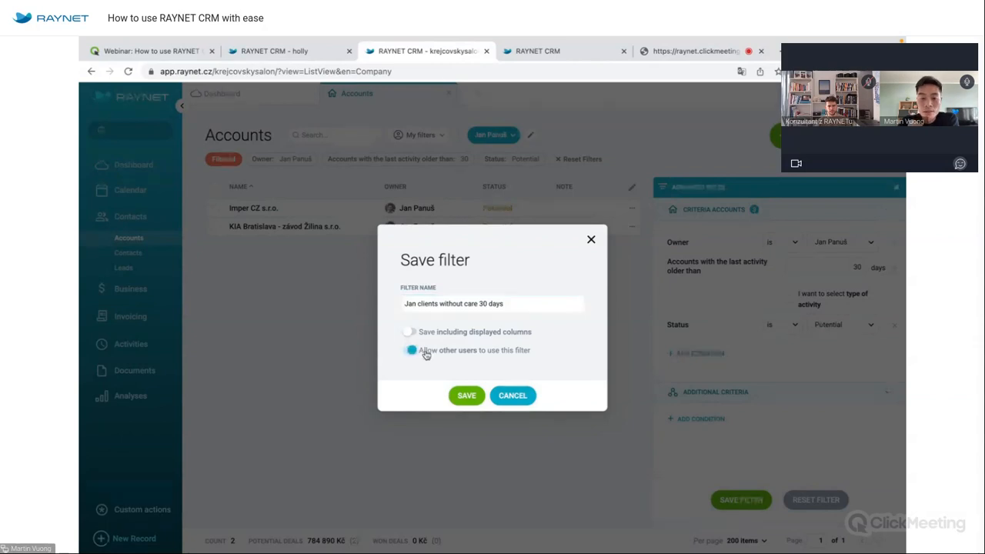
{"action": "left_click", "coordinate": [466, 395]}
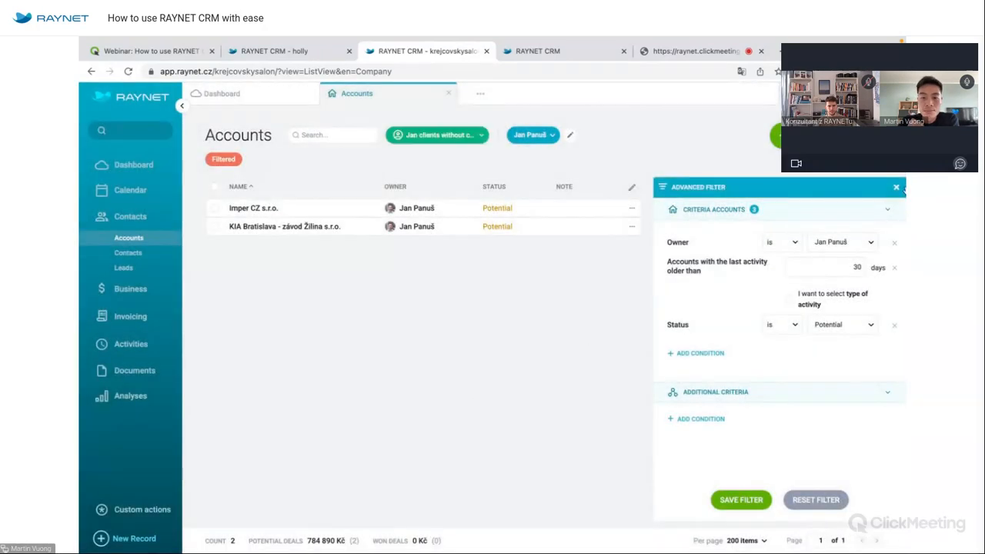
Clear the list filters, pin and reapply the saved filter, then open Imper CZ s.r.o.
{"action": "left_click", "coordinate": [896, 187]}
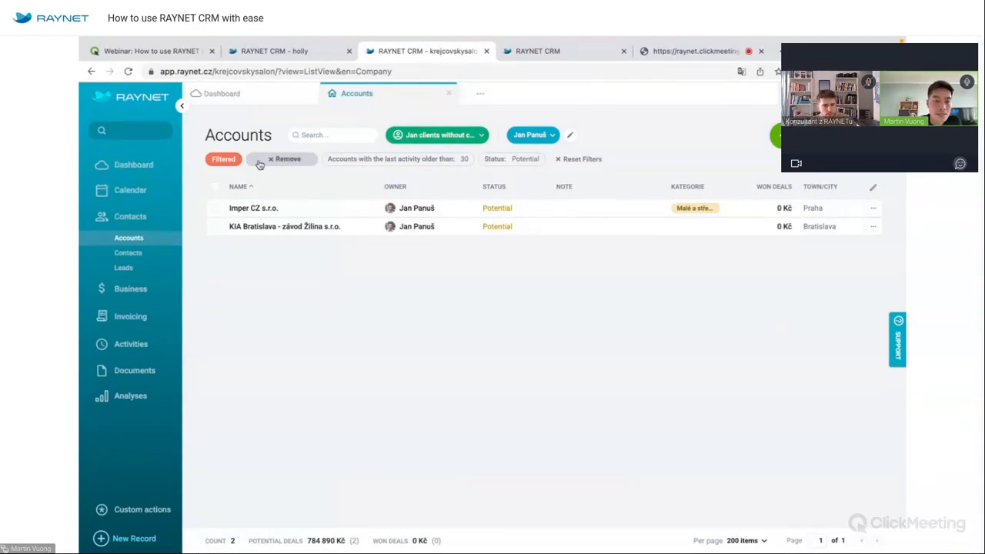
{"action": "left_click", "coordinate": [226, 160]}
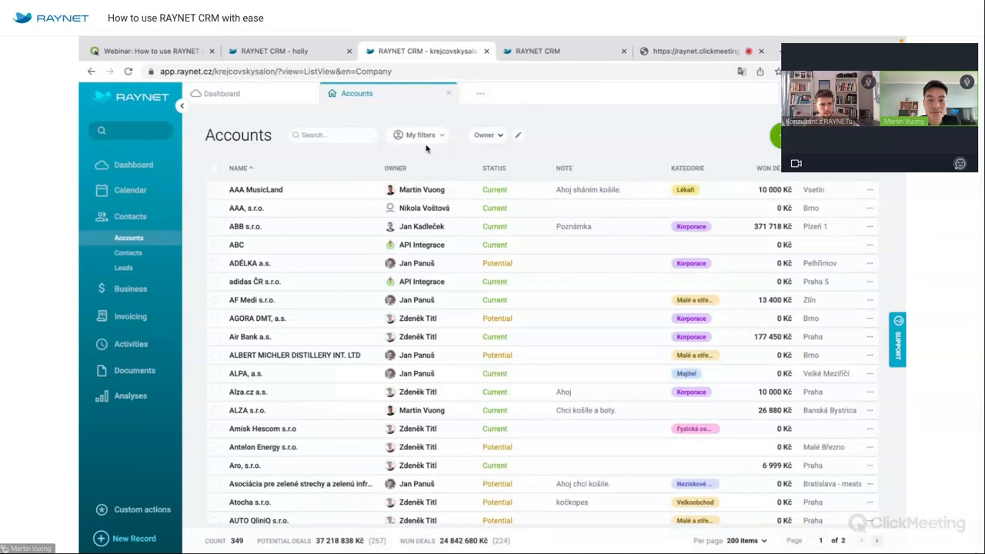
{"action": "left_click", "coordinate": [422, 141]}
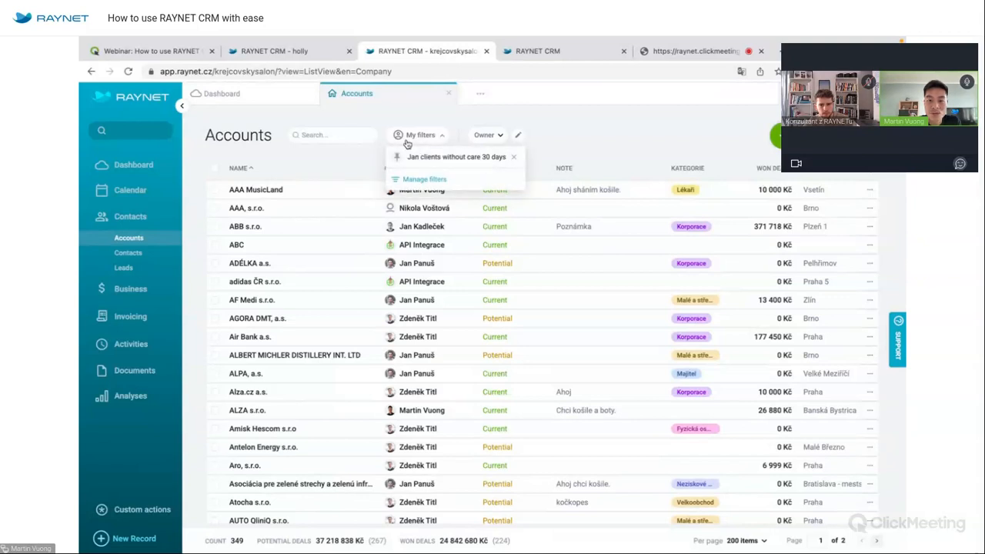
{"action": "left_click", "coordinate": [398, 158]}
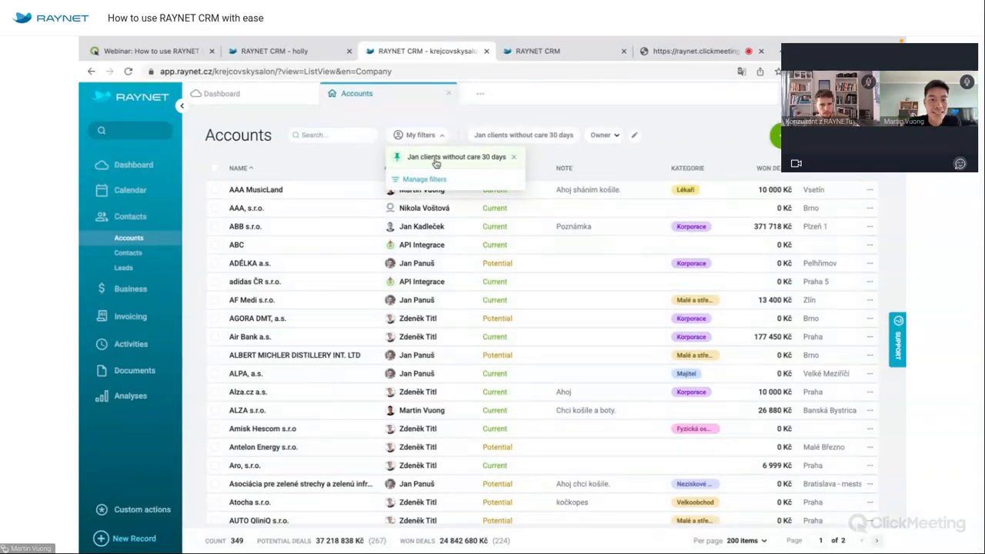
{"action": "left_click", "coordinate": [288, 160]}
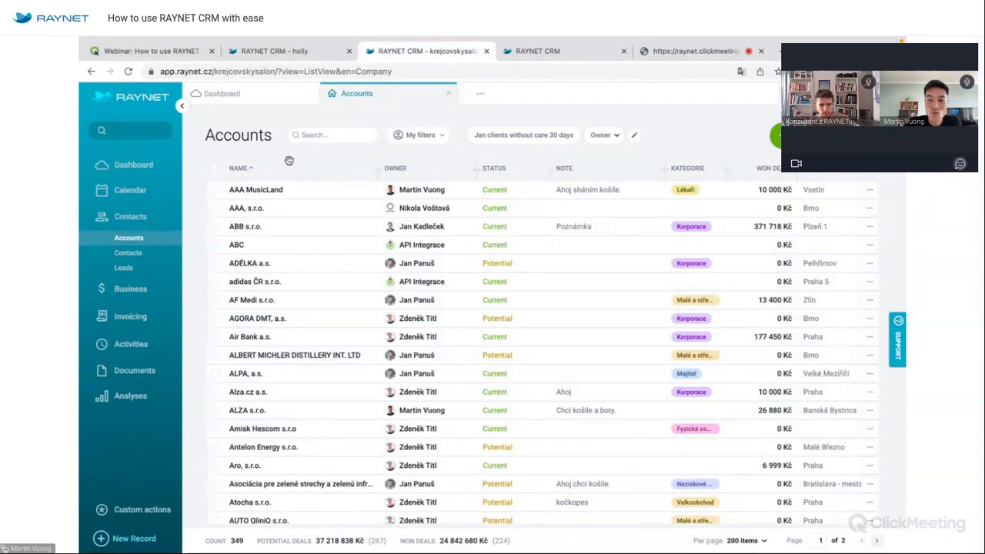
{"action": "left_click", "coordinate": [533, 136]}
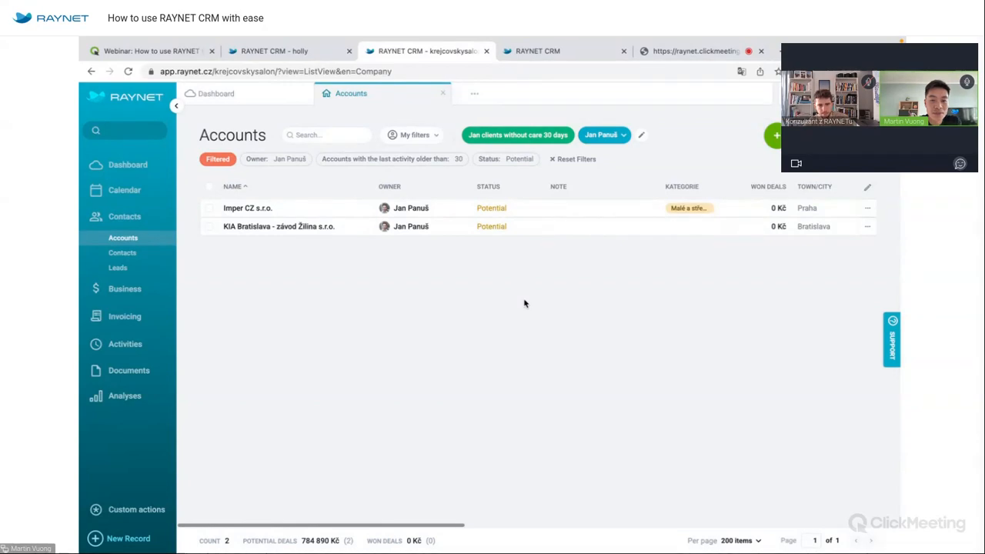
{"action": "left_click", "coordinate": [259, 212]}
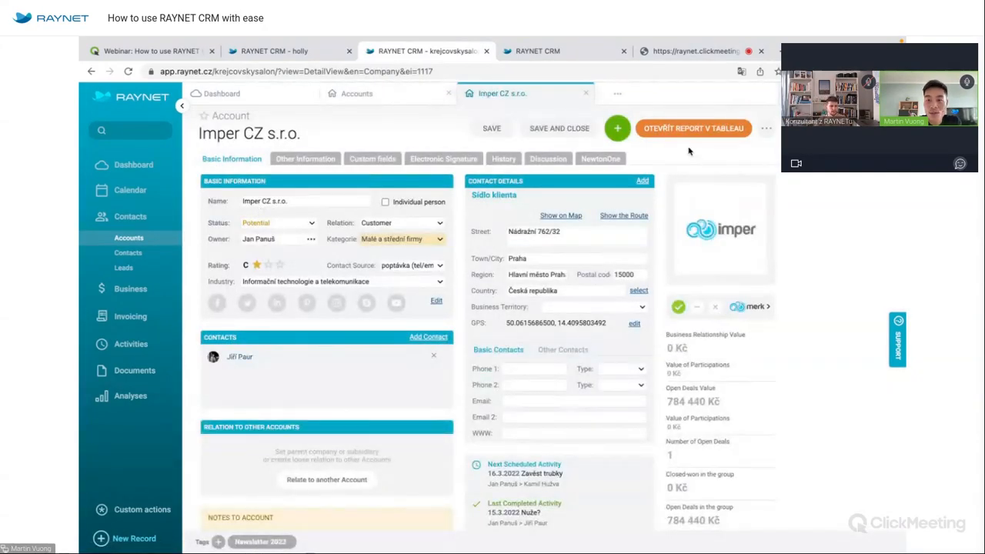
Create an already-made phone call named 'Call' for Imper CZ s.r.o. scheduled at 9:00.
{"action": "left_click", "coordinate": [617, 128]}
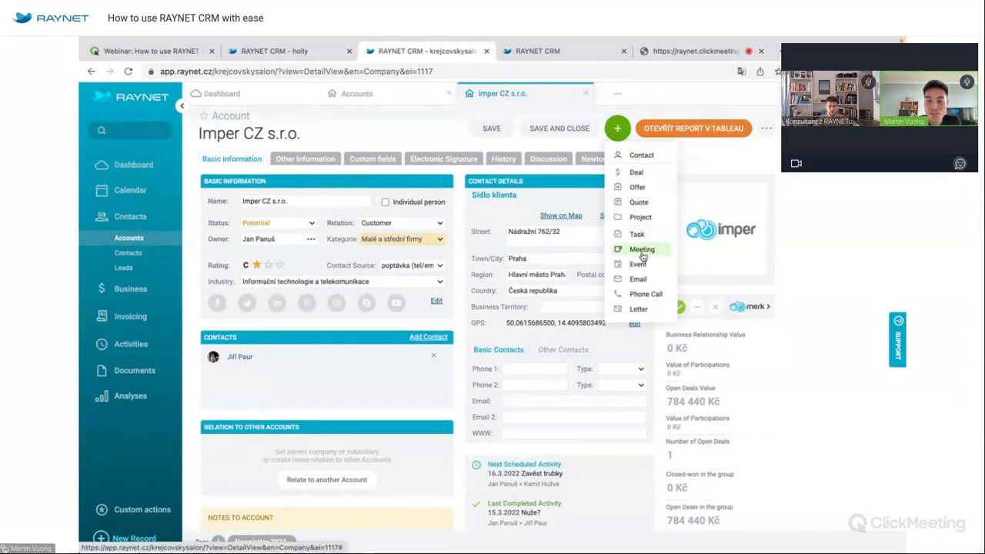
{"action": "left_click", "coordinate": [645, 294]}
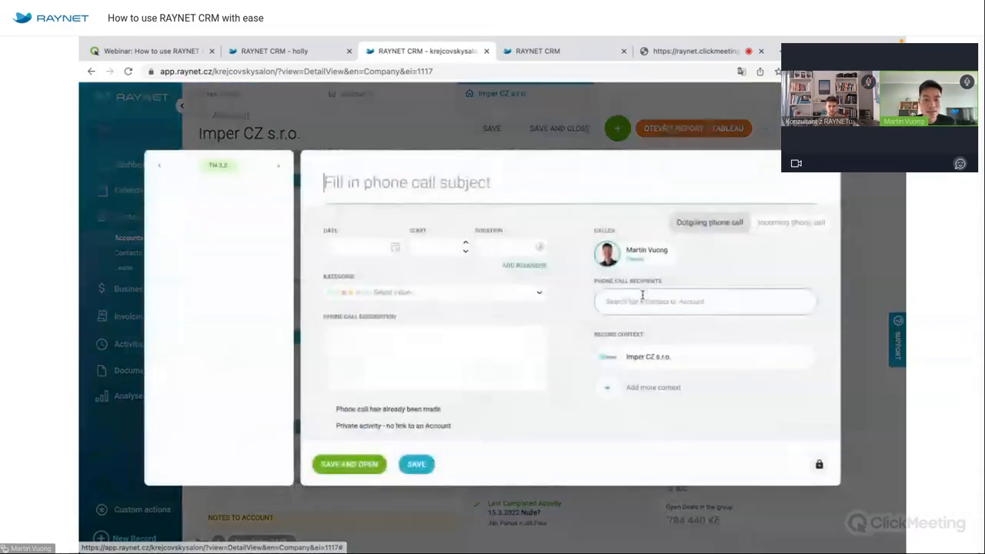
{"action": "left_click", "coordinate": [384, 410]}
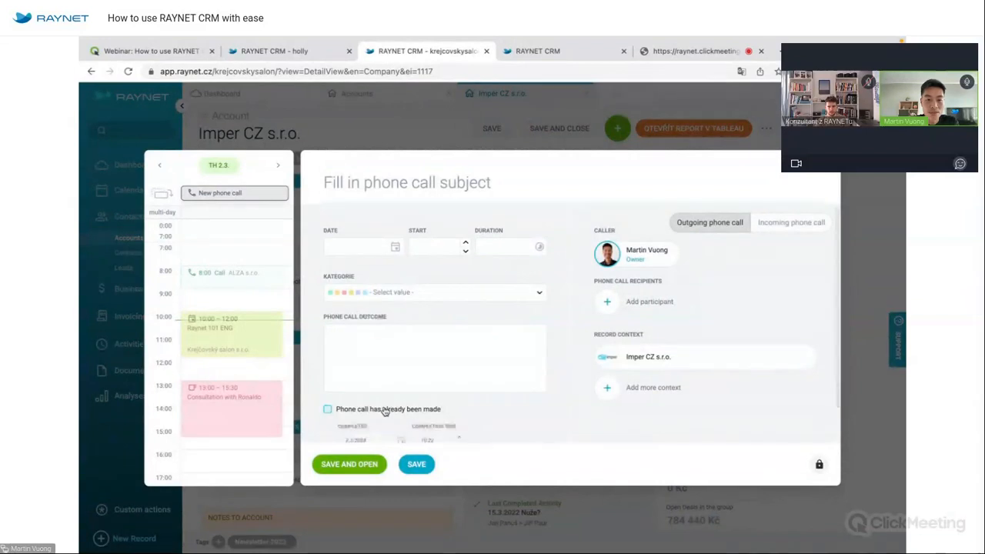
{"action": "scroll", "coordinate": [461, 389], "scroll_direction": "down", "scroll_amount": 2}
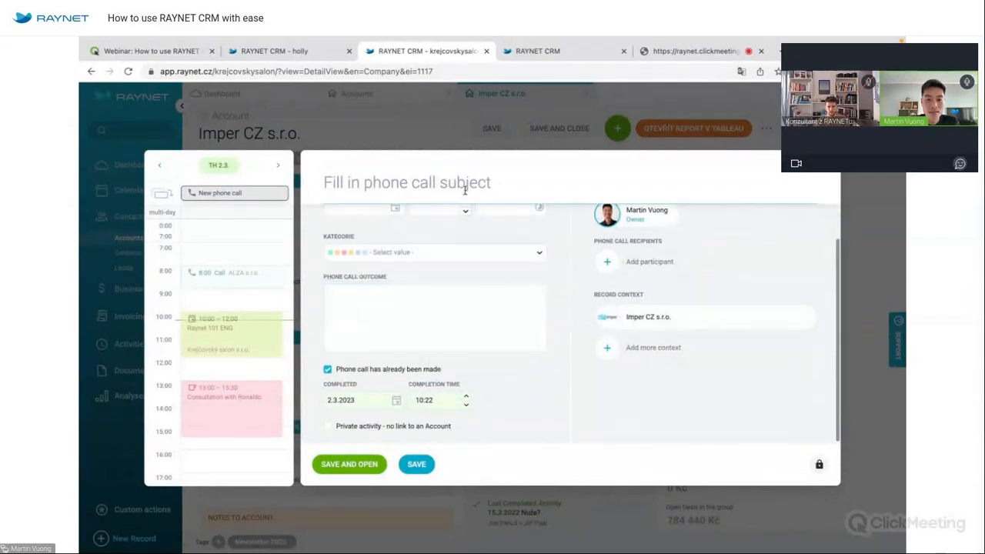
{"action": "left_click", "coordinate": [465, 184]}
{"action": "type", "text": "Ca"}
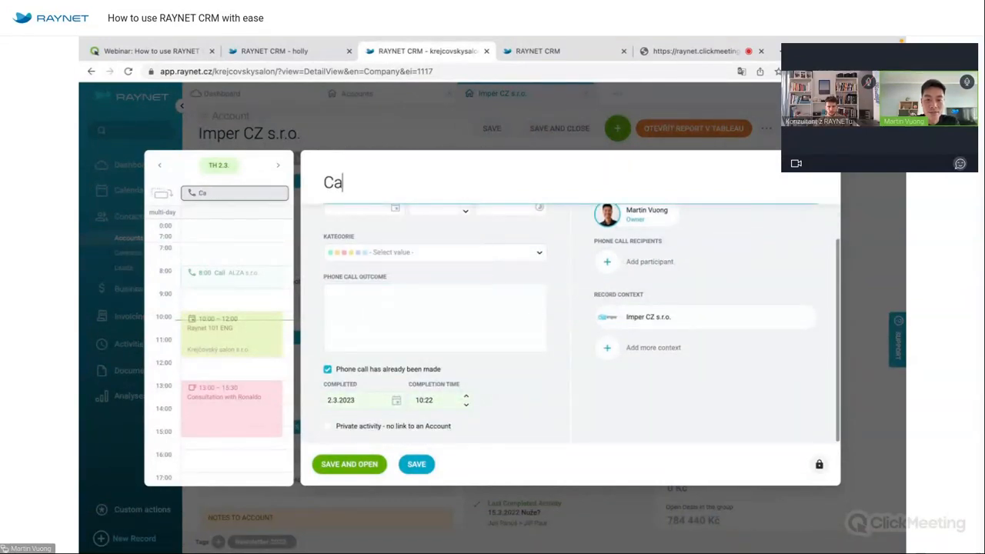
{"action": "type", "text": "ll"}
{"action": "left_click_drag", "start_coordinate": [253, 193], "coordinate": [253, 307]}
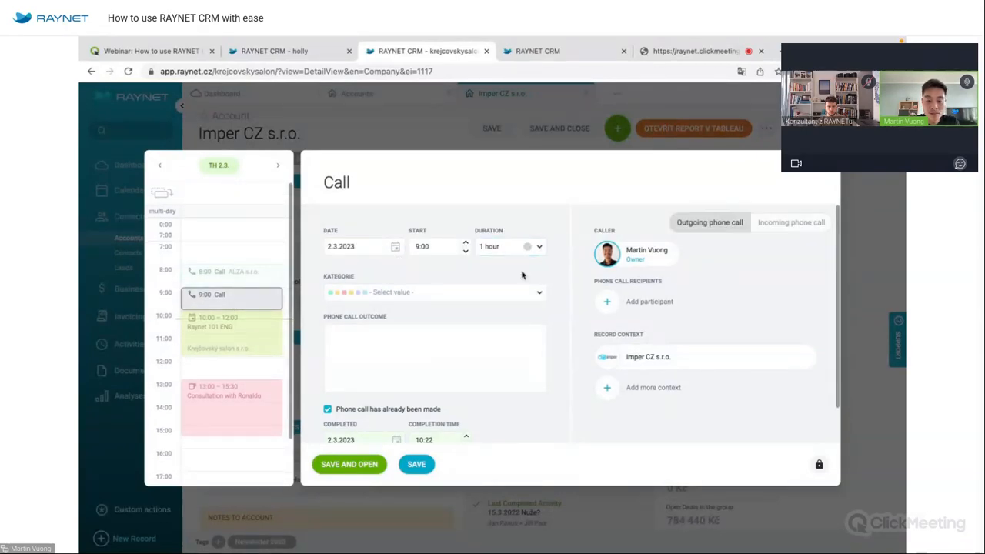
Set the call category to Servis, save it, and return to the filtered Accounts list.
{"action": "left_click", "coordinate": [495, 297]}
{"action": "left_click", "coordinate": [367, 370]}
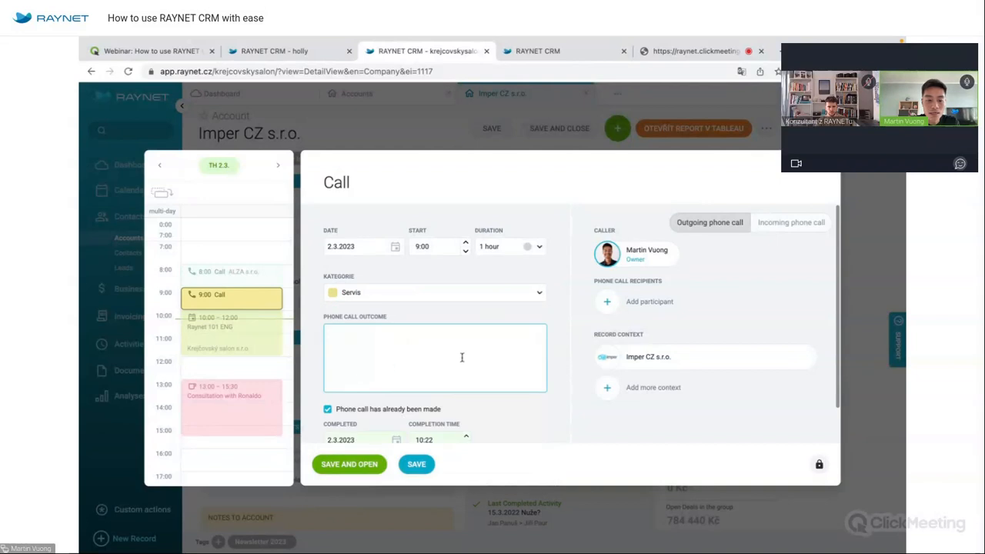
{"action": "left_click", "coordinate": [379, 466]}
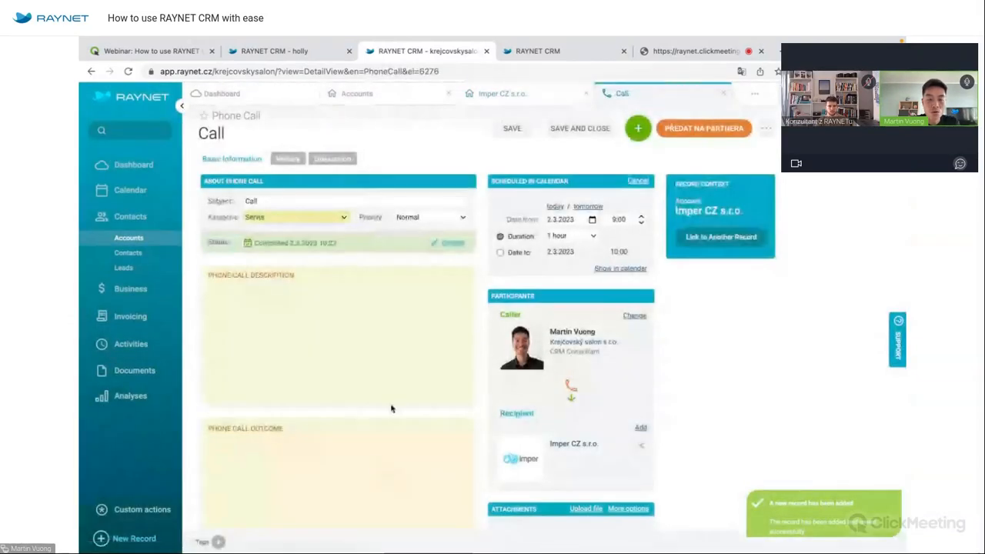
{"action": "left_click", "coordinate": [410, 99]}
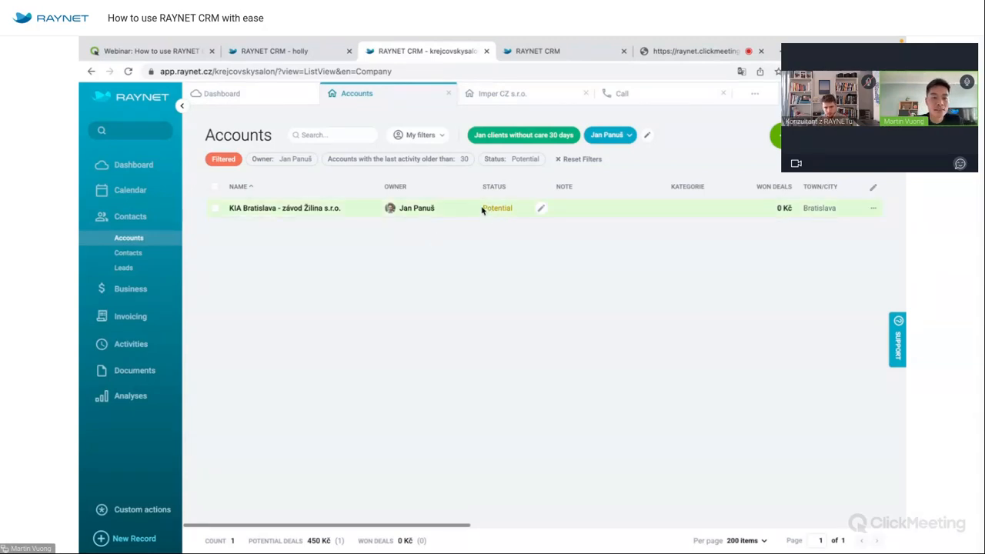
Delete the newly created phone call record from the other browser tab.
{"action": "left_click", "coordinate": [215, 188]}
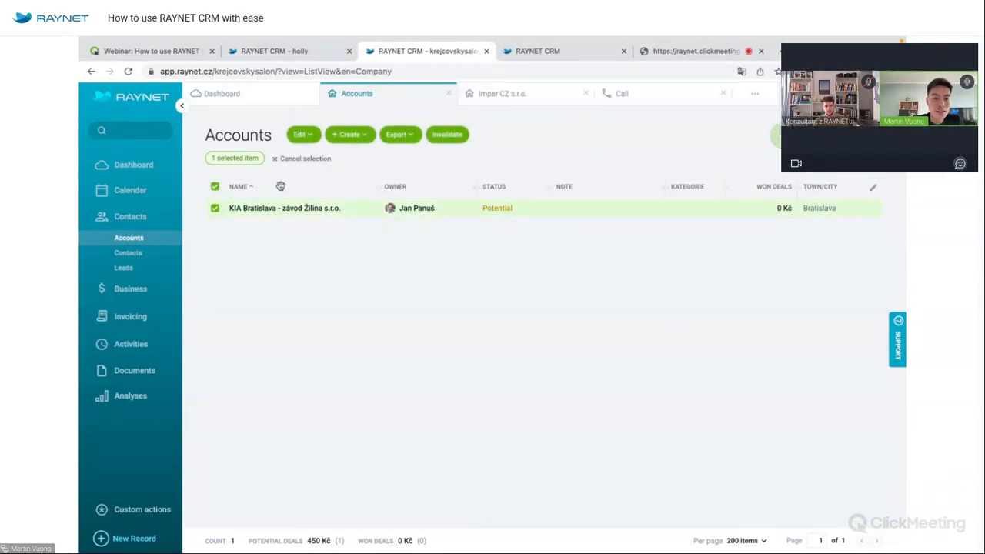
{"action": "left_click", "coordinate": [588, 48]}
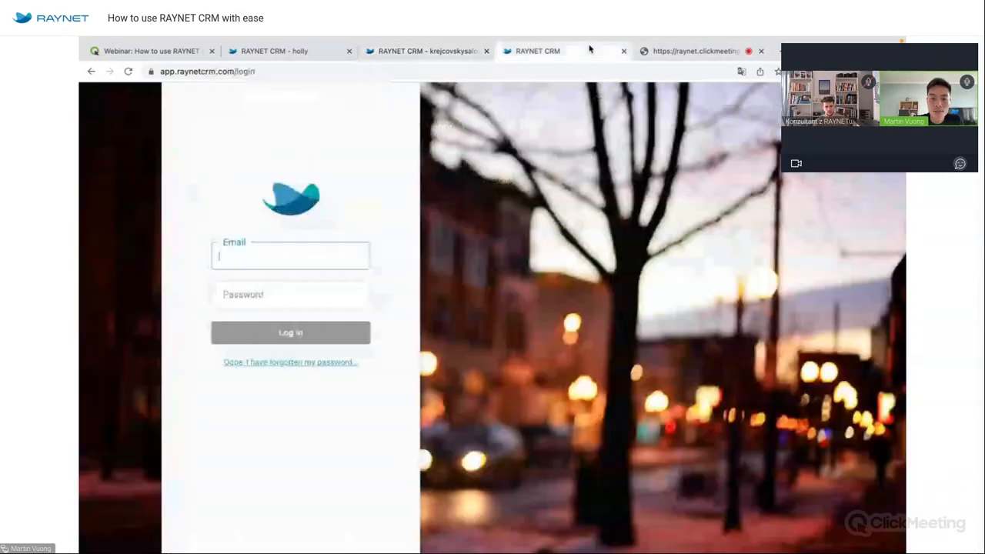
{"action": "left_click", "coordinate": [459, 50]}
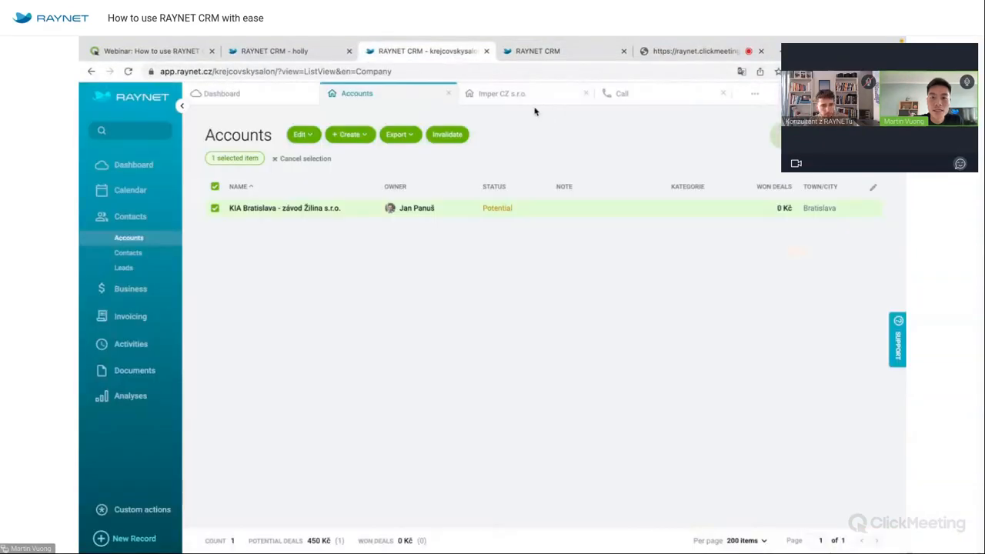
{"action": "left_click", "coordinate": [616, 105]}
{"action": "left_click", "coordinate": [767, 128]}
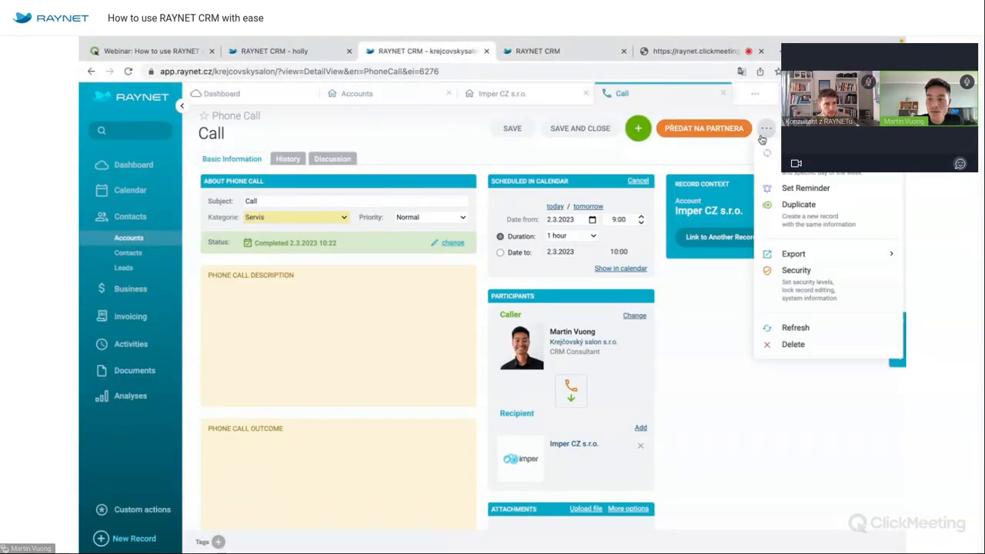
{"action": "left_click", "coordinate": [789, 346]}
{"action": "left_click", "coordinate": [451, 356]}
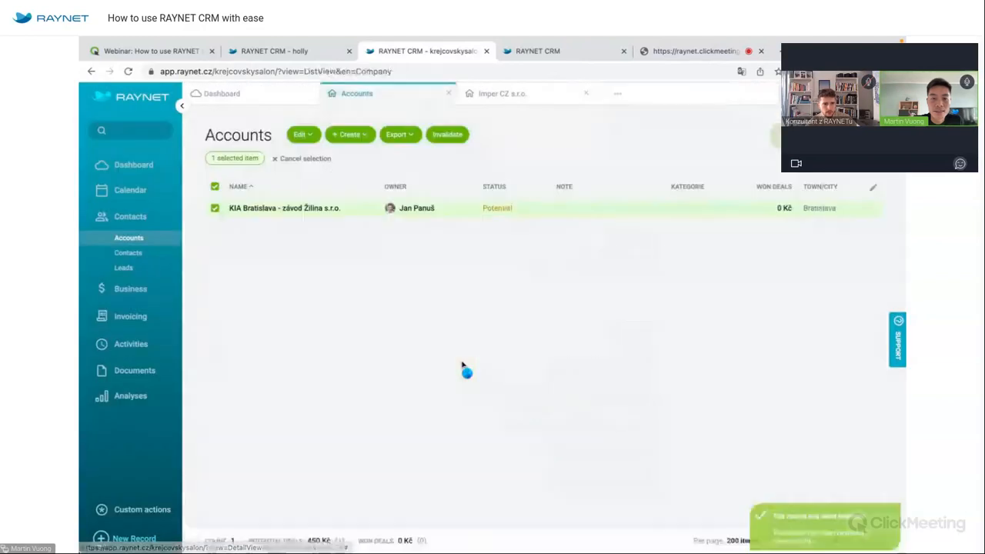
Bulk-edit tags on both selected accounts, Imper CZ s.r.o. and KIA Bratislava.
{"action": "left_click", "coordinate": [216, 208]}
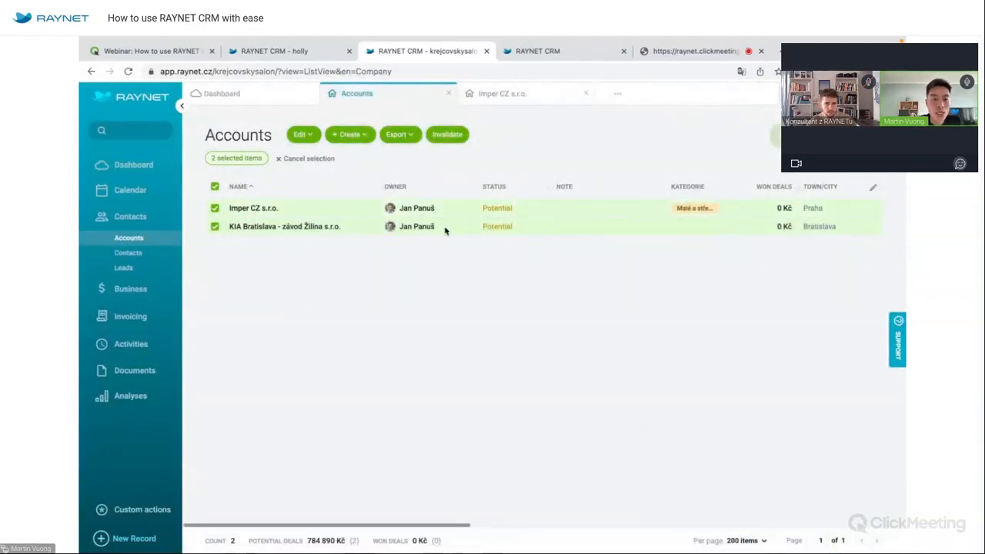
{"action": "left_click", "coordinate": [298, 133]}
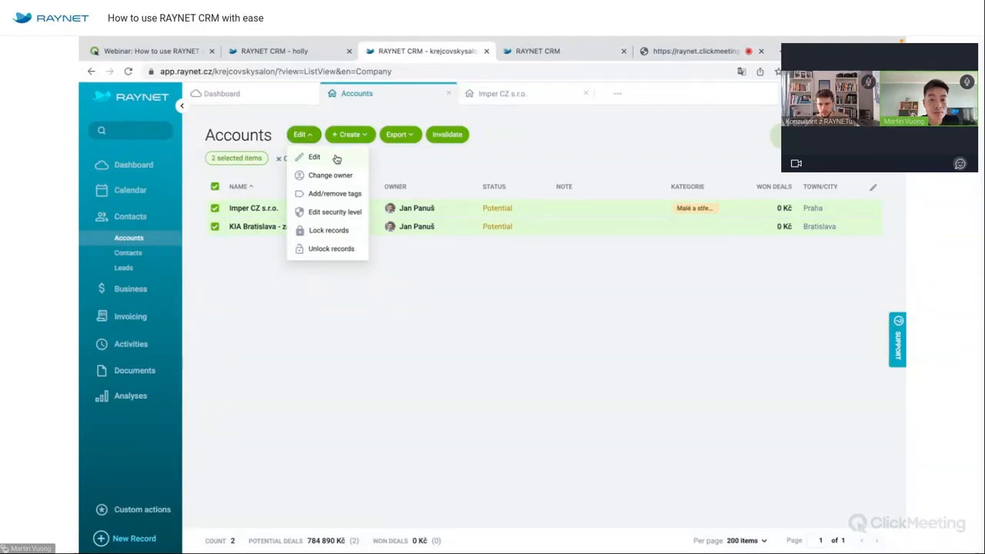
{"action": "left_click", "coordinate": [359, 197]}
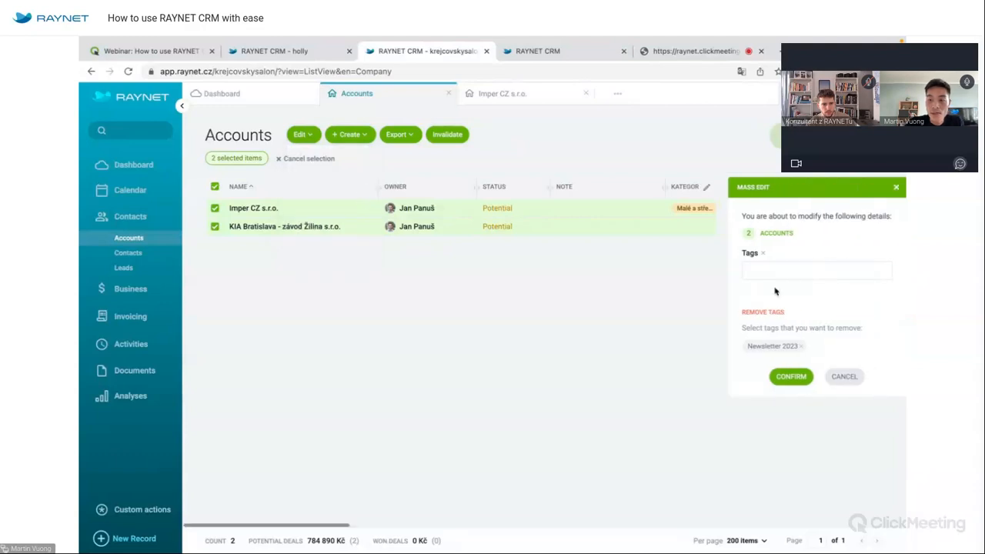
{"action": "left_click", "coordinate": [856, 273]}
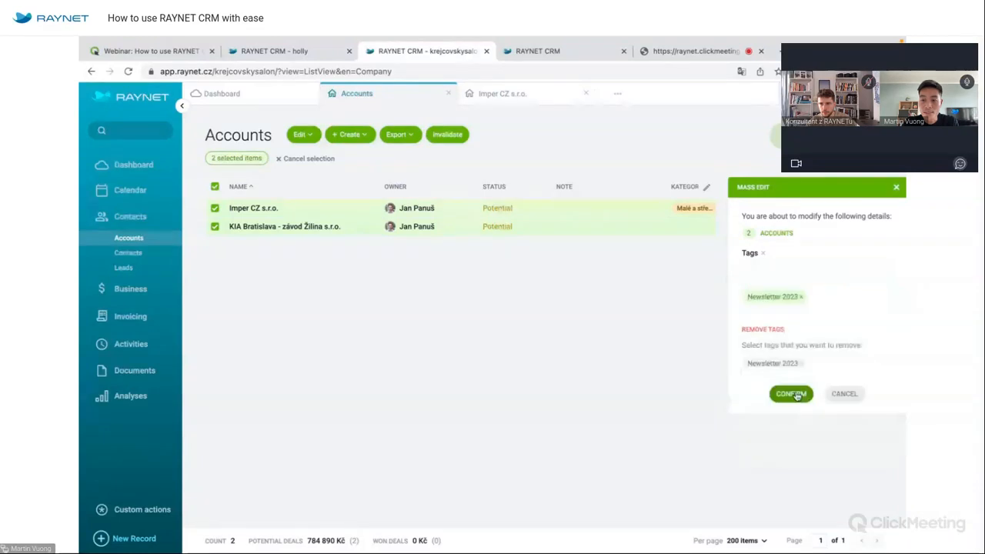
{"action": "left_click", "coordinate": [796, 396]}
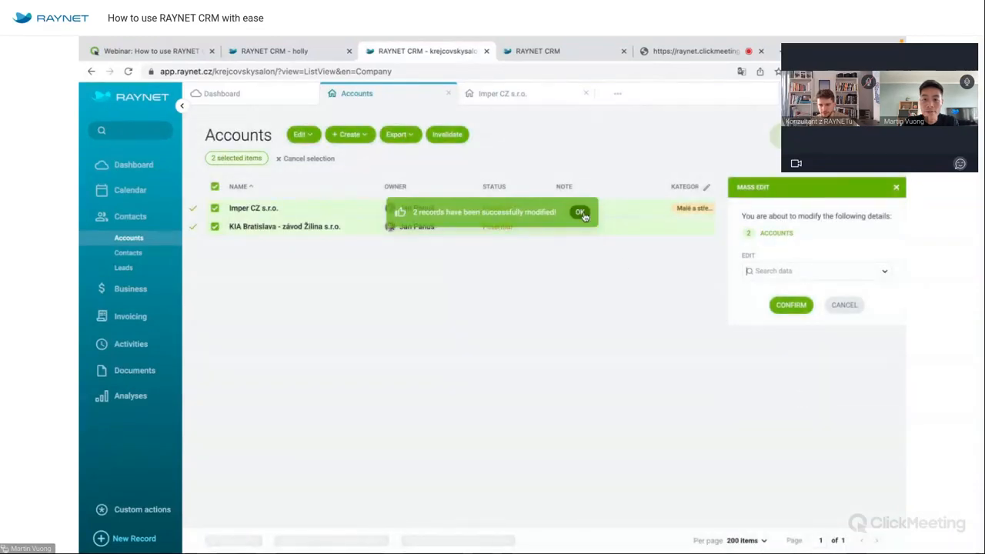
{"action": "left_click", "coordinate": [582, 213]}
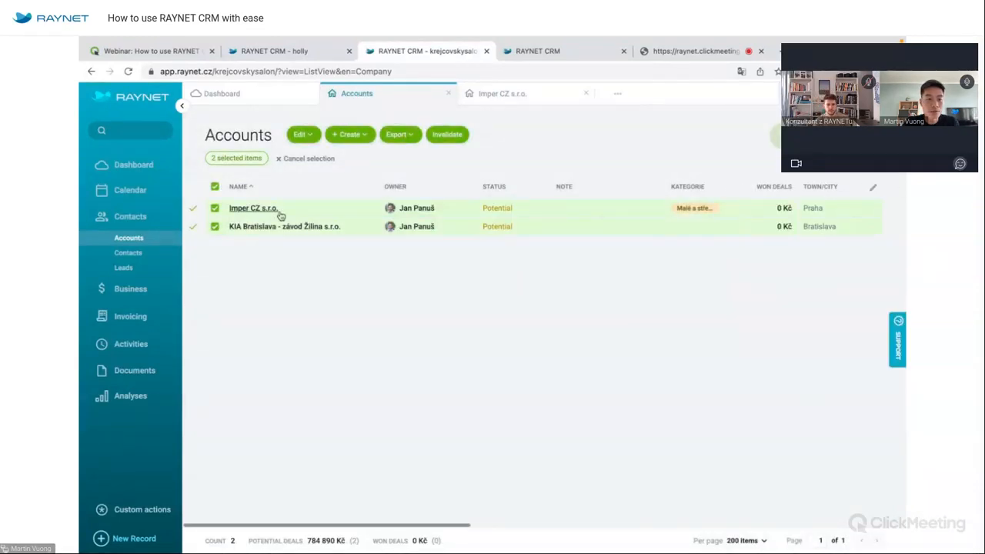
Reset filters, reapply 'Jan clients without care 30 days', and reselect both accounts.
{"action": "left_click", "coordinate": [215, 186]}
{"action": "left_click", "coordinate": [236, 164]}
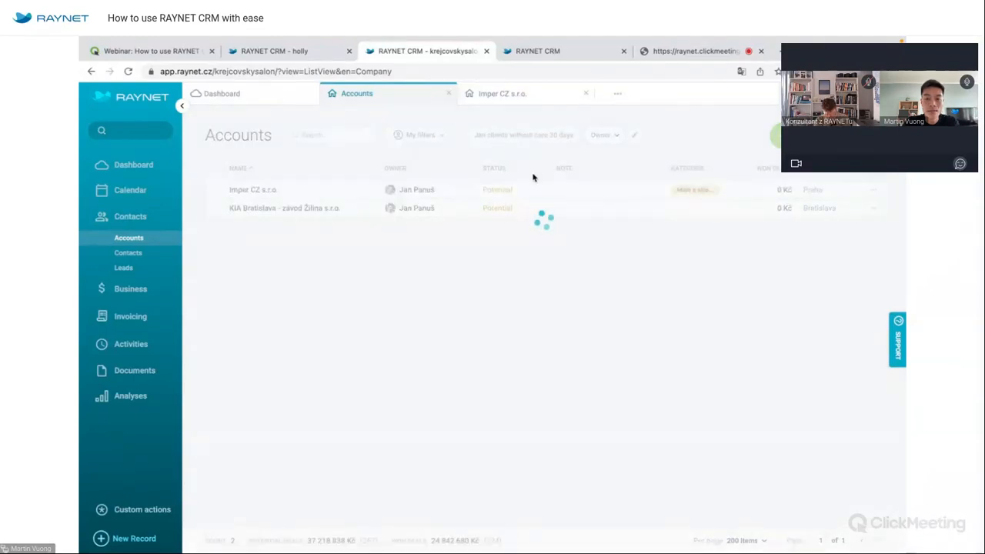
{"action": "left_click", "coordinate": [544, 135]}
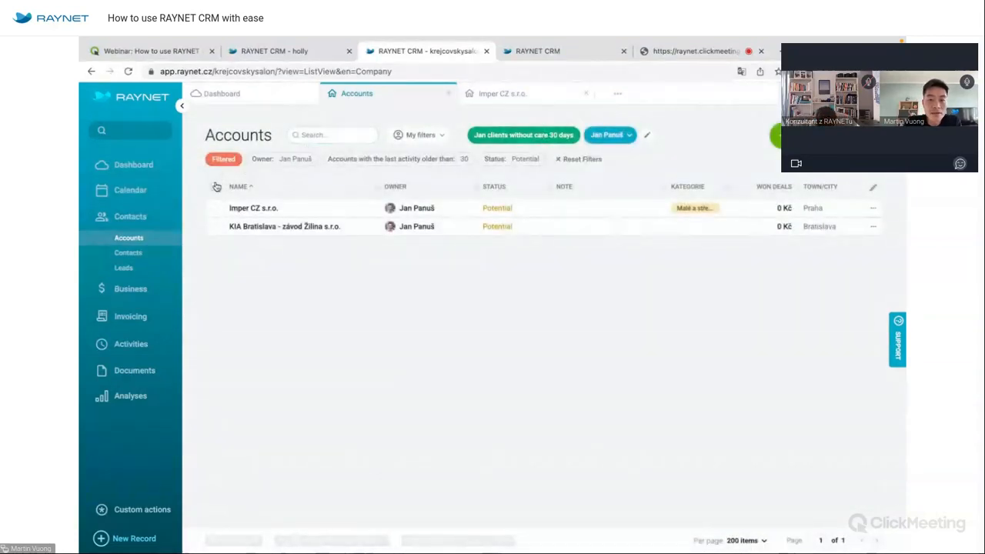
{"action": "left_click", "coordinate": [215, 187]}
Export both accounts' visible columns to Accounts_selection.xlsx and review it in WPS Office.
{"action": "left_click", "coordinate": [366, 135]}
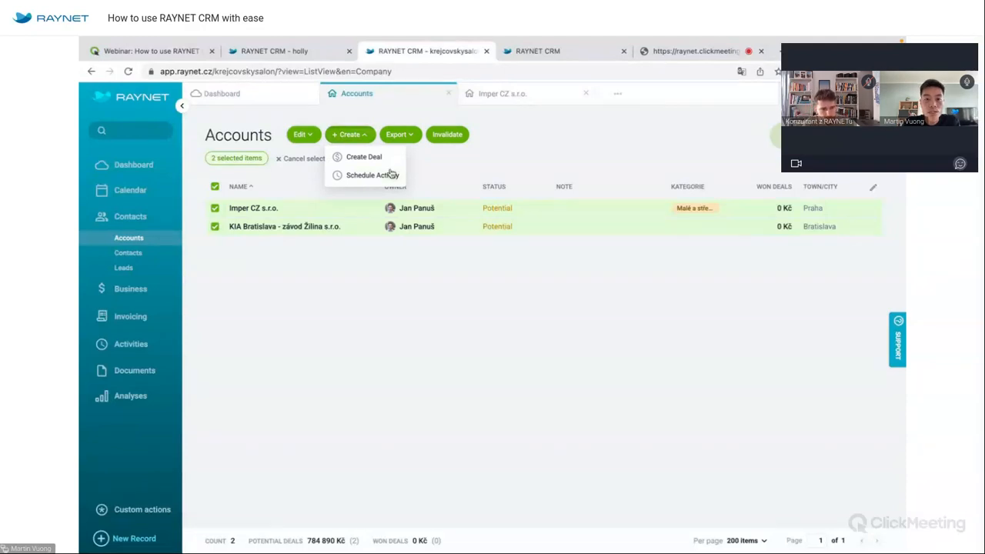
{"action": "left_click", "coordinate": [406, 137]}
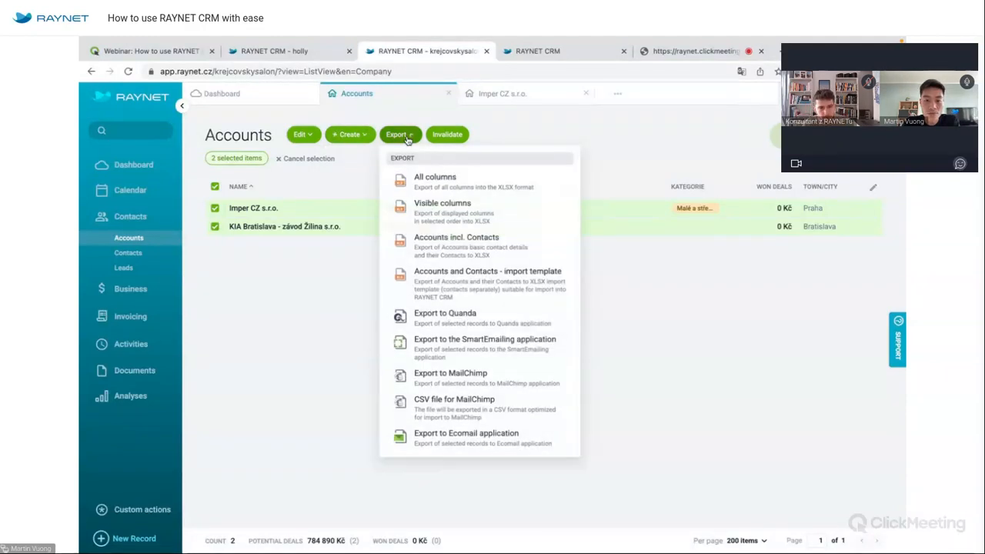
{"action": "left_click", "coordinate": [478, 216]}
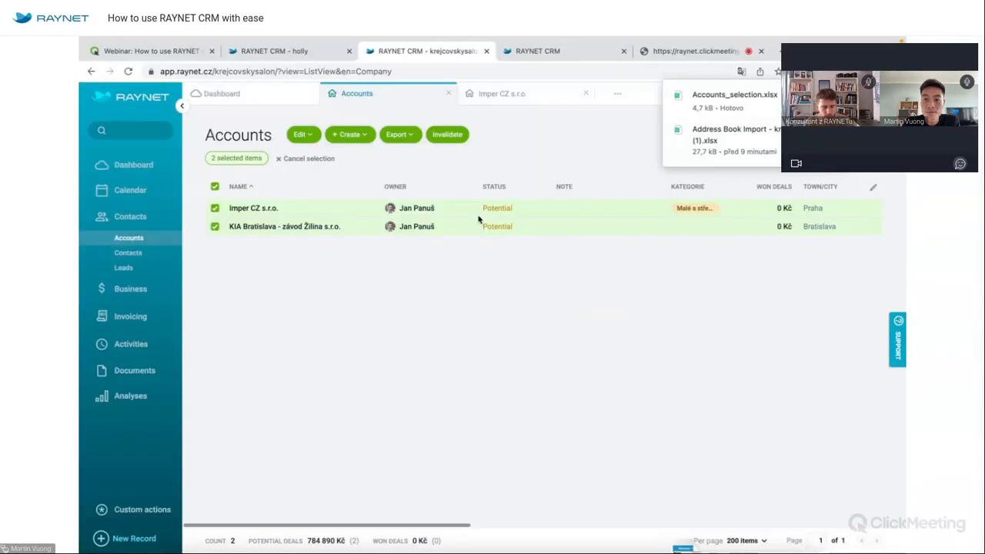
{"action": "left_click", "coordinate": [689, 103]}
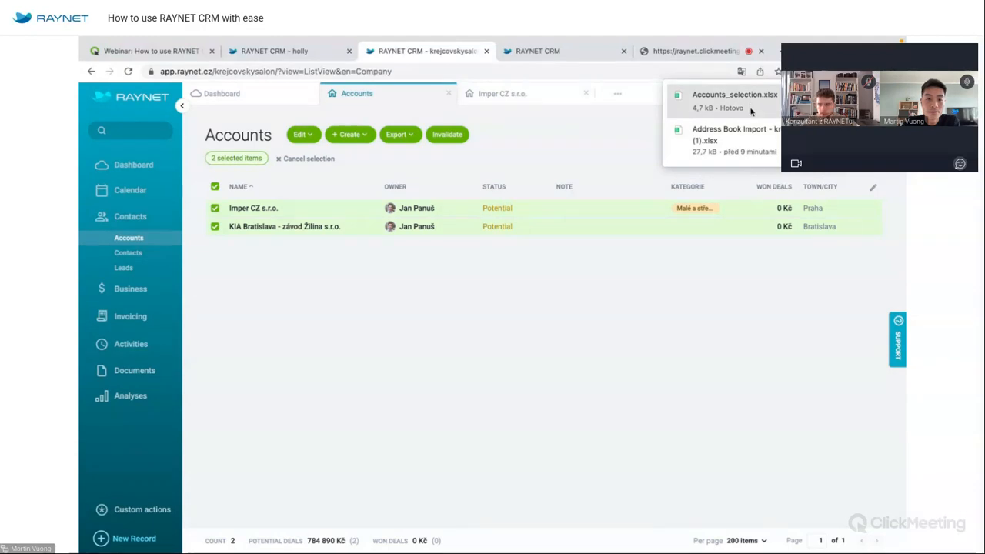
{"action": "scroll", "coordinate": [476, 344], "scroll_direction": "right", "scroll_amount": 15}
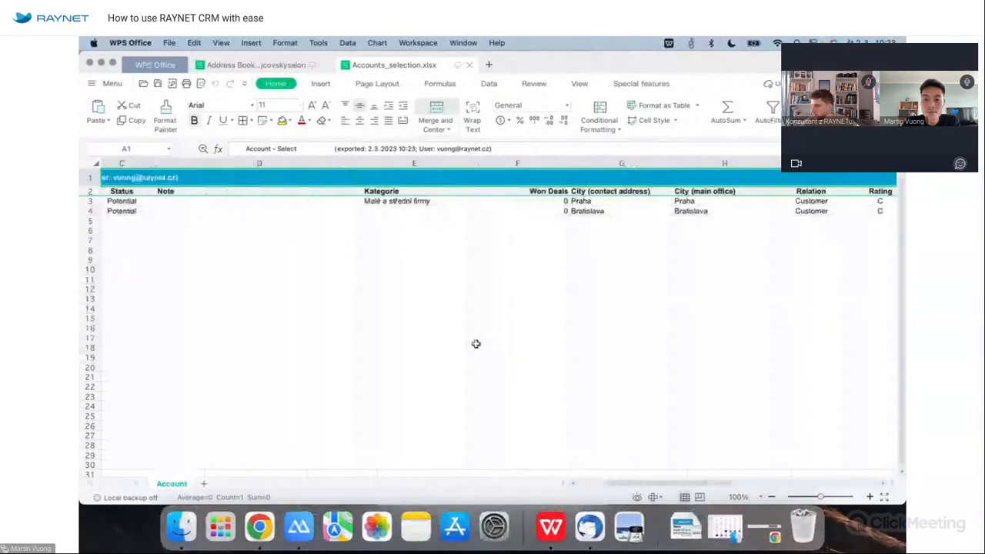
{"action": "scroll", "coordinate": [476, 345], "scroll_direction": "right", "scroll_amount": 1}
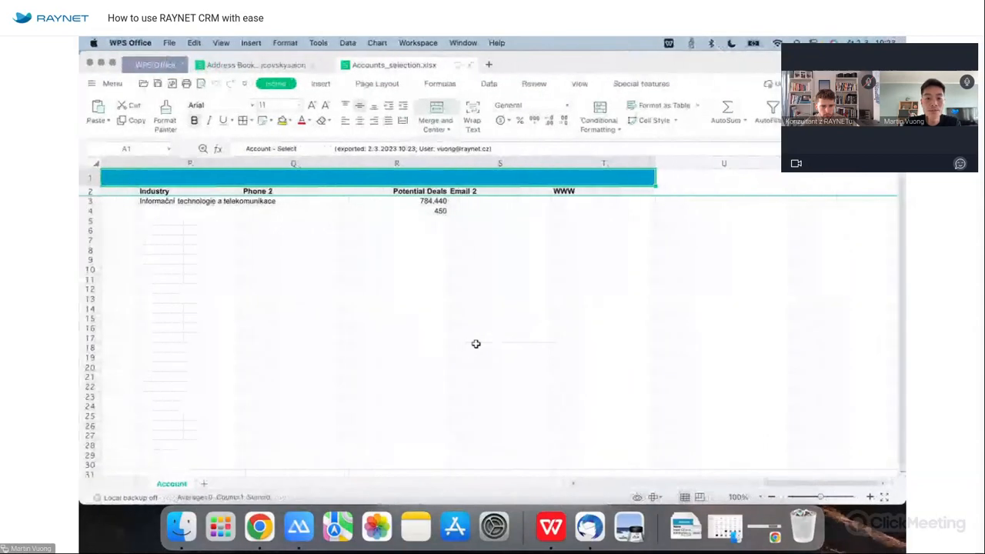
{"action": "key", "text": "ctrl+Right"}
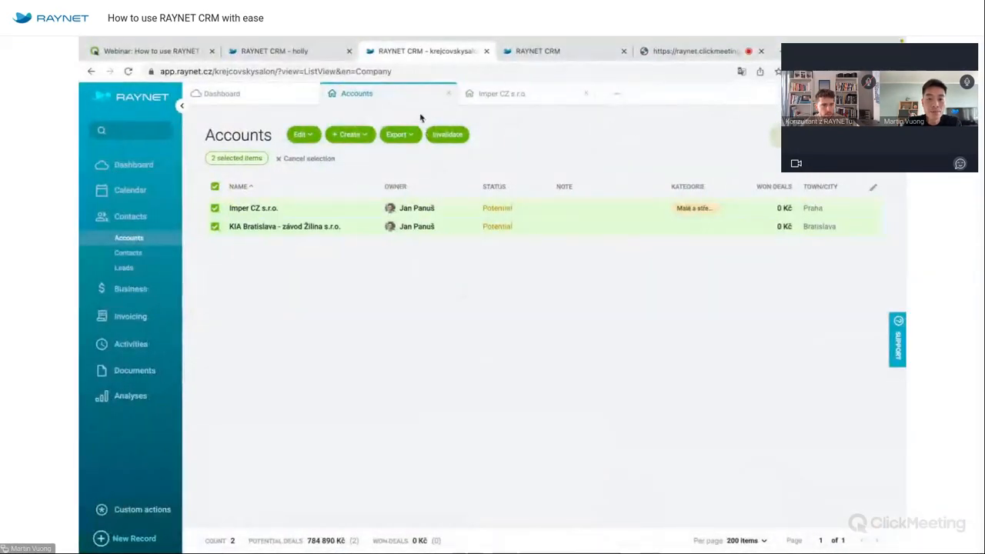
Deselect both accounts and remove the filter so all 349 accounts are listed.
{"action": "left_click", "coordinate": [408, 133]}
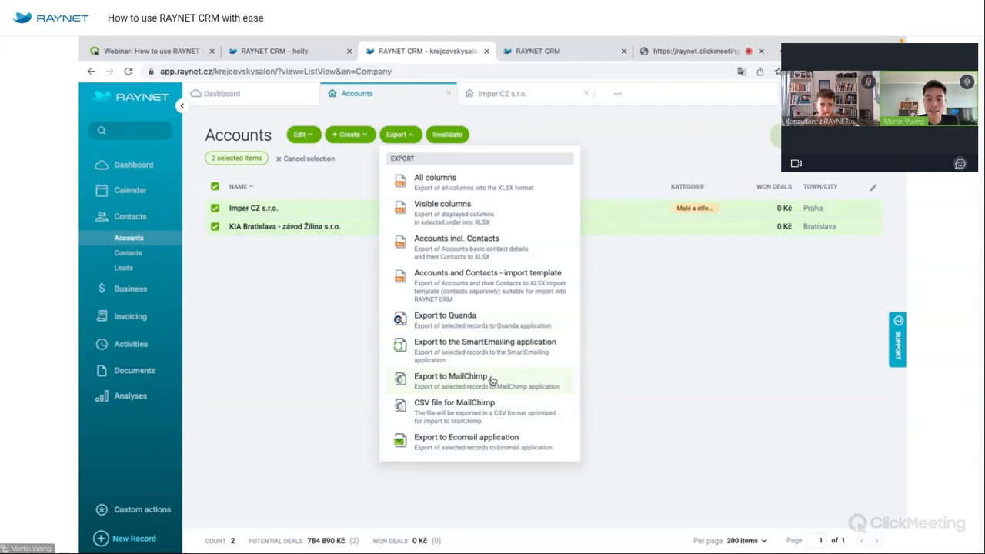
{"action": "left_click", "coordinate": [697, 329]}
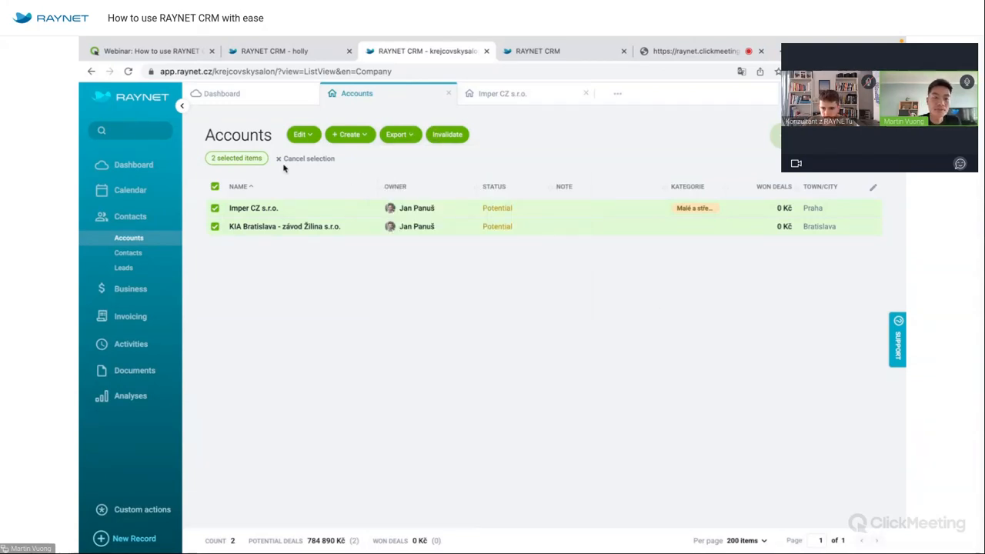
{"action": "left_click", "coordinate": [216, 187]}
{"action": "left_click", "coordinate": [222, 158]}
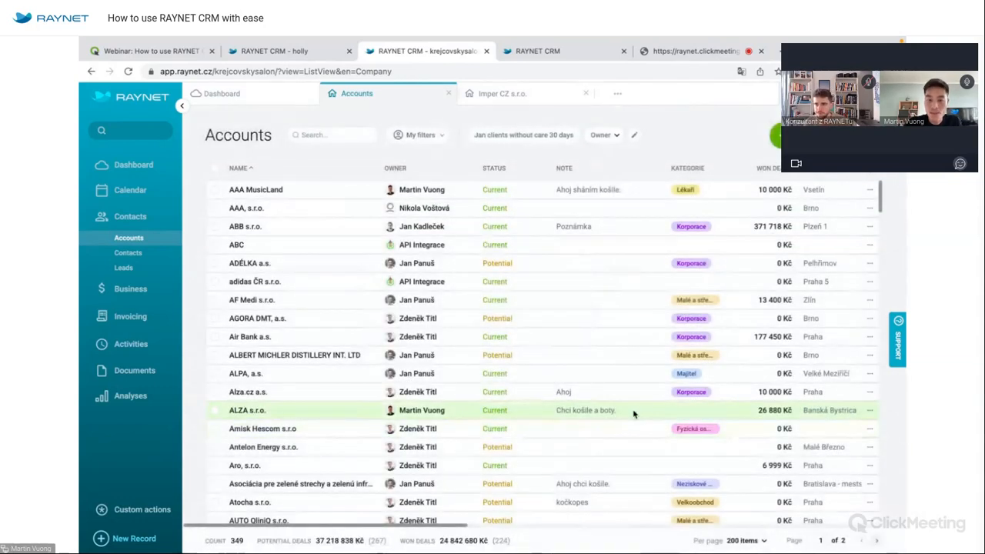
{"action": "scroll", "coordinate": [633, 414], "scroll_direction": "right", "scroll_amount": 10}
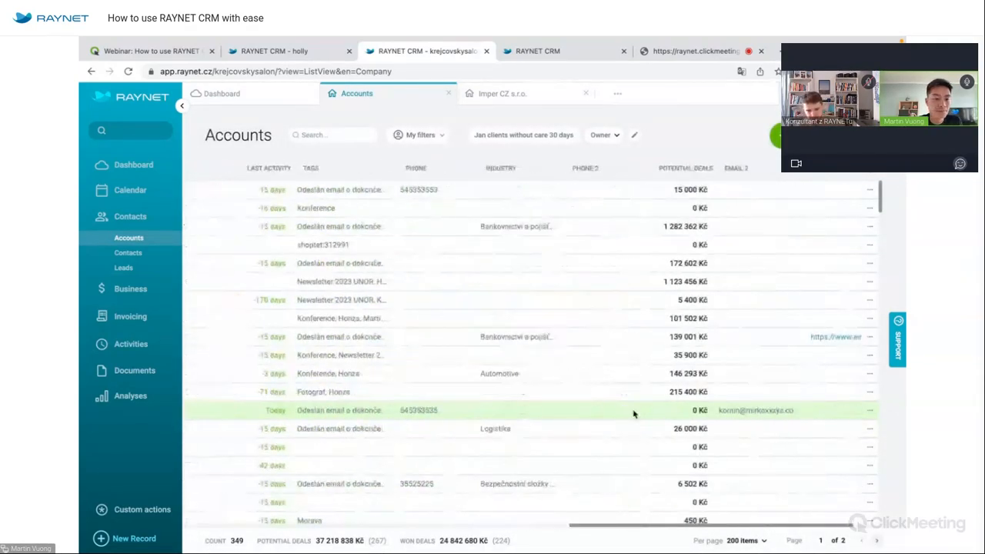
{"action": "scroll", "coordinate": [634, 414], "scroll_direction": "left", "scroll_amount": 10}
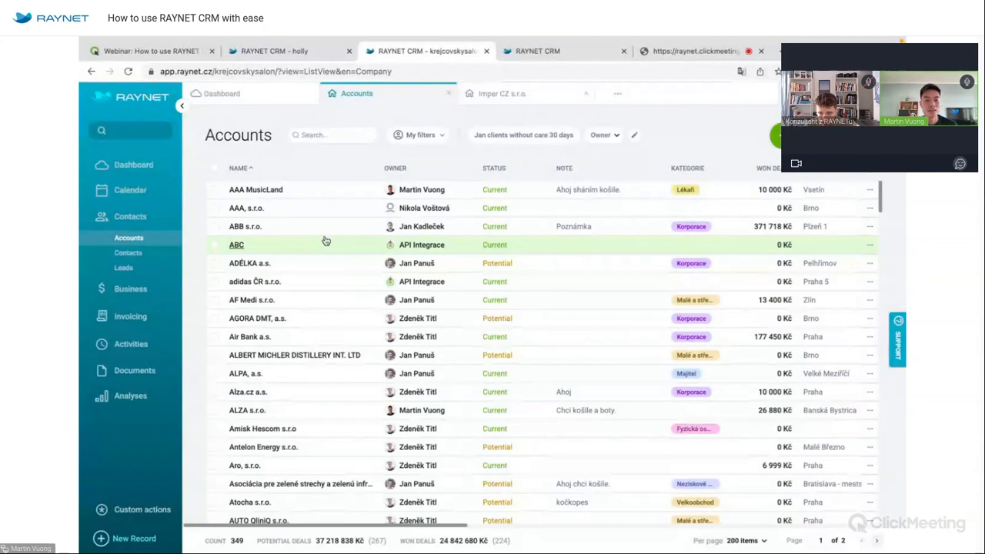
Add a contact to ABB s.r.o. with the person's name, e-mail, and position CFO.
{"action": "left_click", "coordinate": [248, 231]}
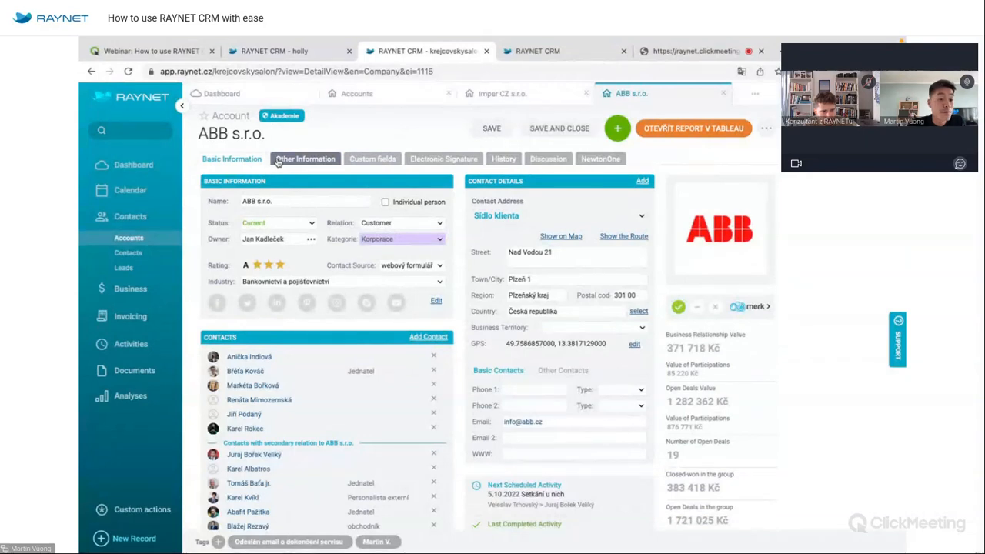
{"action": "scroll", "coordinate": [323, 308], "scroll_direction": "down", "scroll_amount": 1}
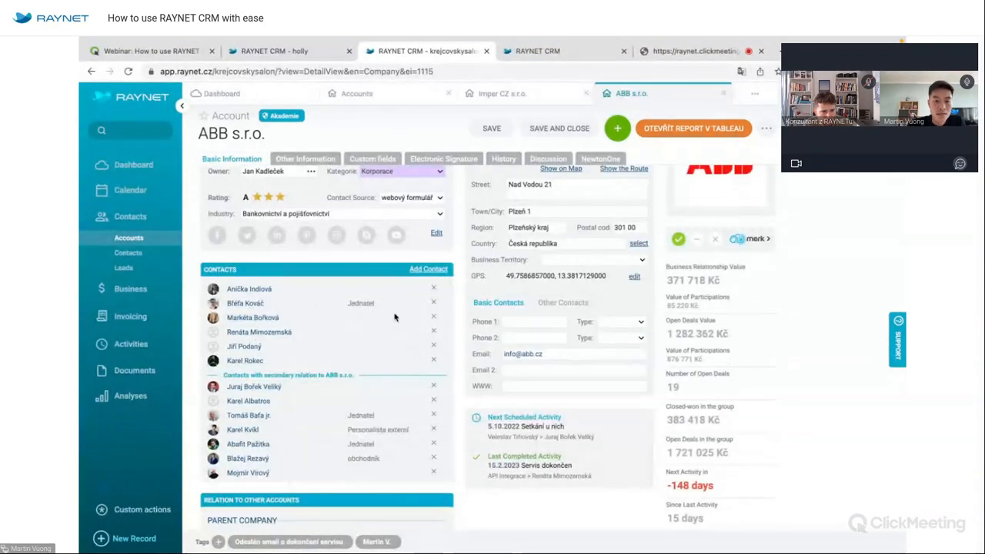
{"action": "left_click", "coordinate": [428, 269]}
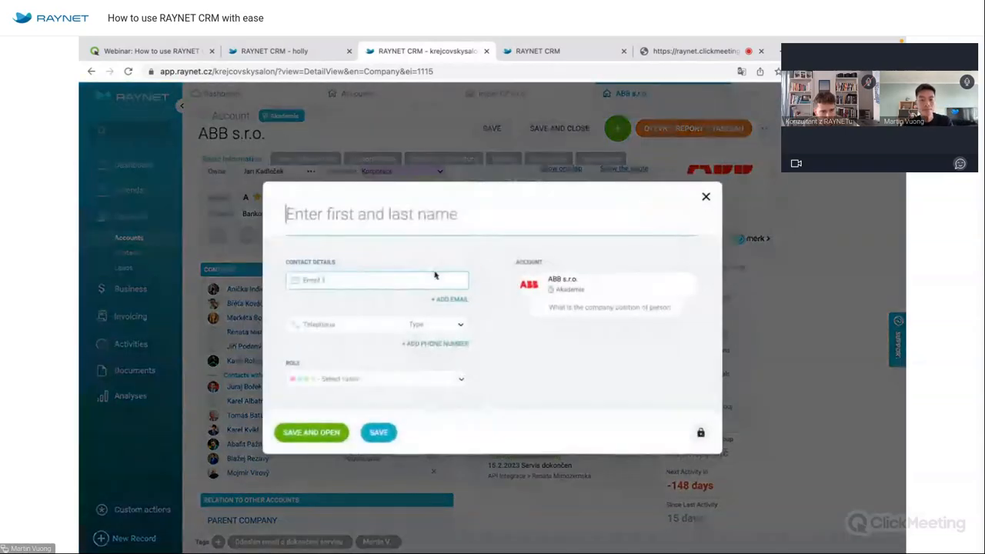
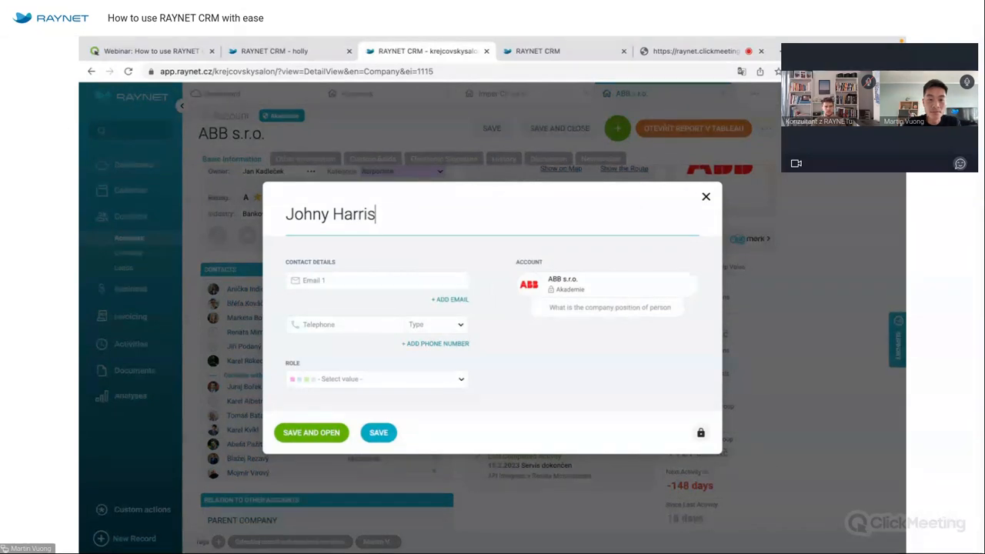
{"action": "left_click", "coordinate": [380, 279]}
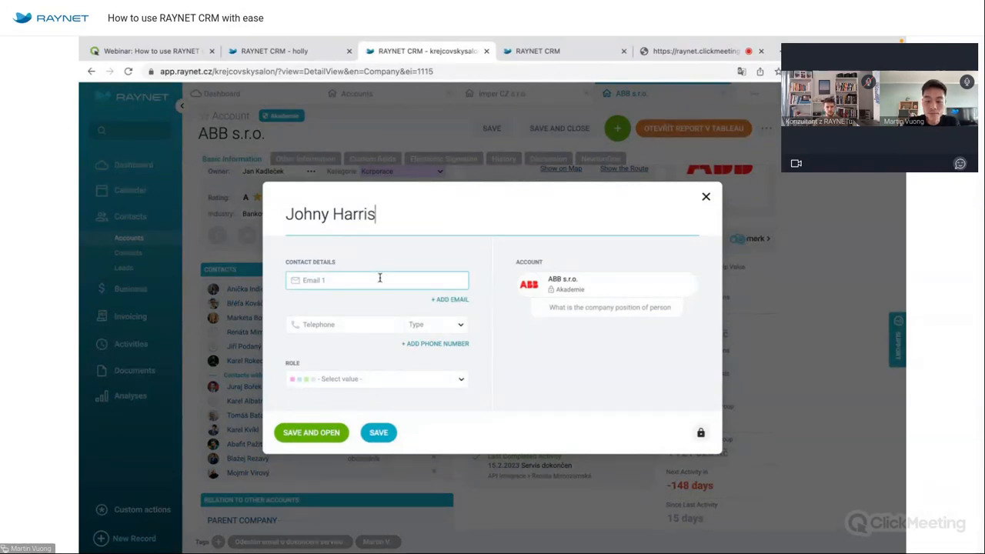
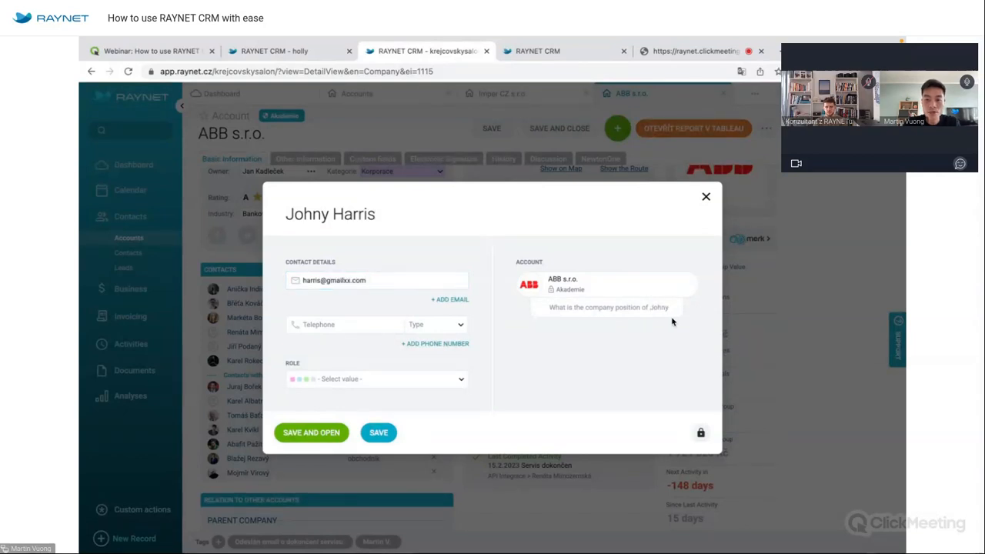
{"action": "left_click", "coordinate": [653, 307]}
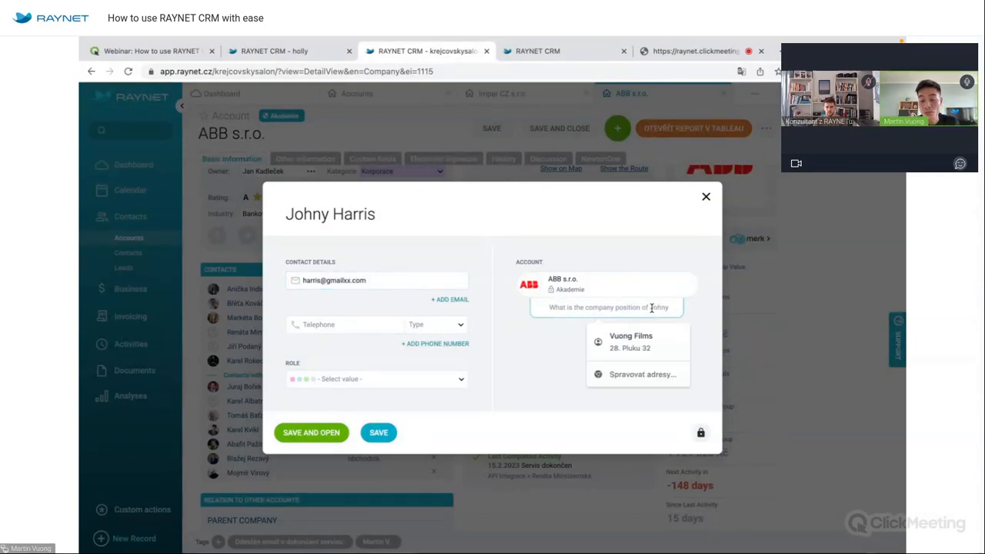
{"action": "type", "text": "CFO"}
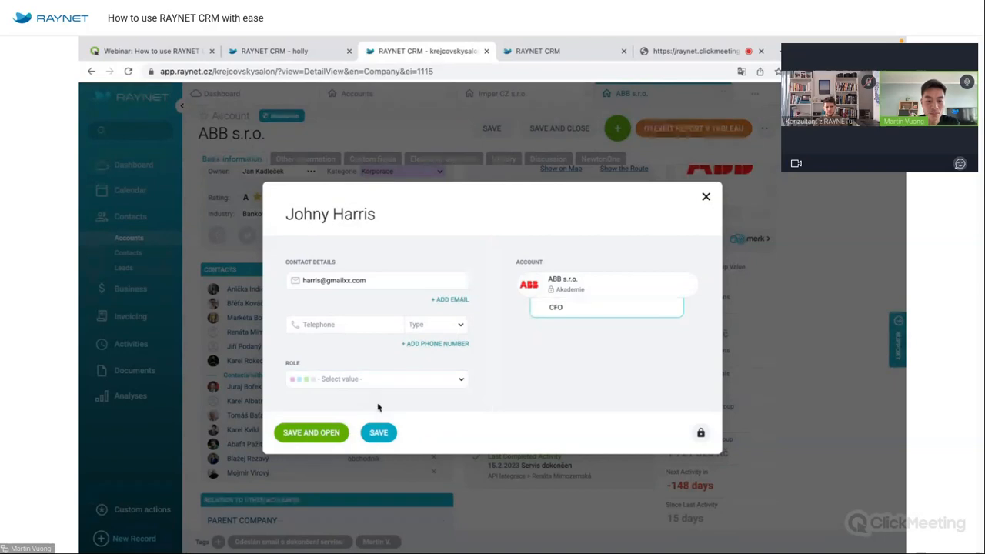
{"action": "left_click", "coordinate": [385, 433]}
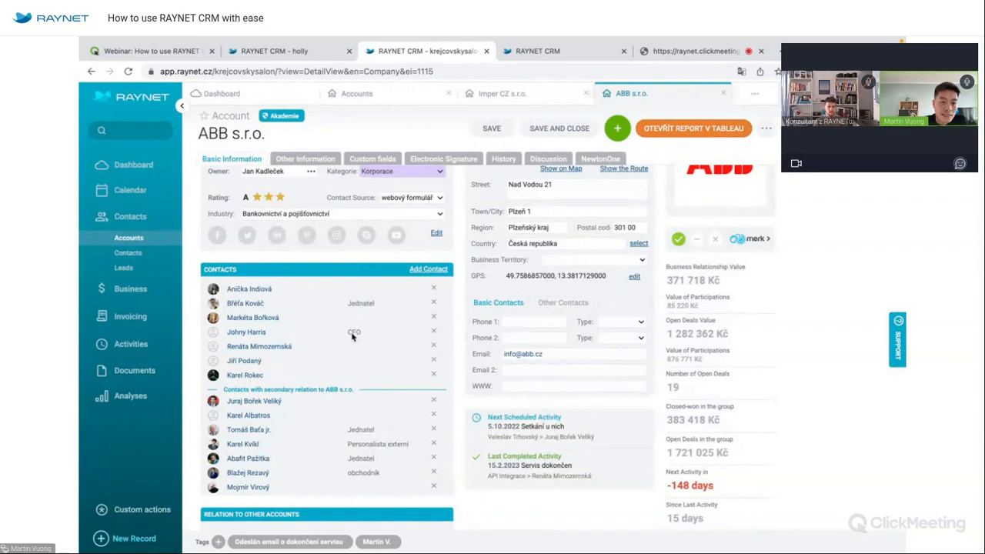
Go to the Contacts list and open the record of the contact working at Aro, s.r.o.
{"action": "left_click", "coordinate": [158, 253]}
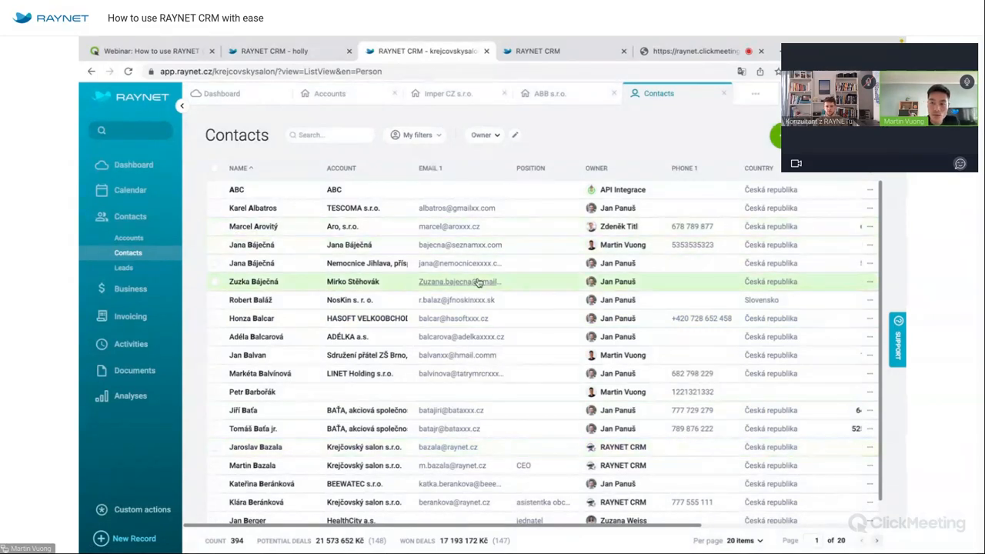
{"action": "left_click", "coordinate": [515, 136]}
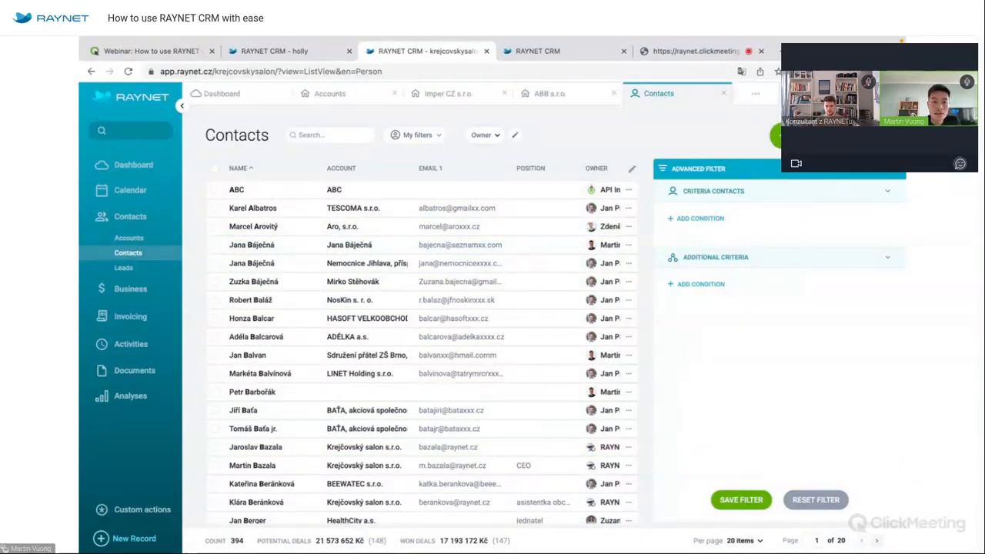
{"action": "left_click", "coordinate": [515, 136]}
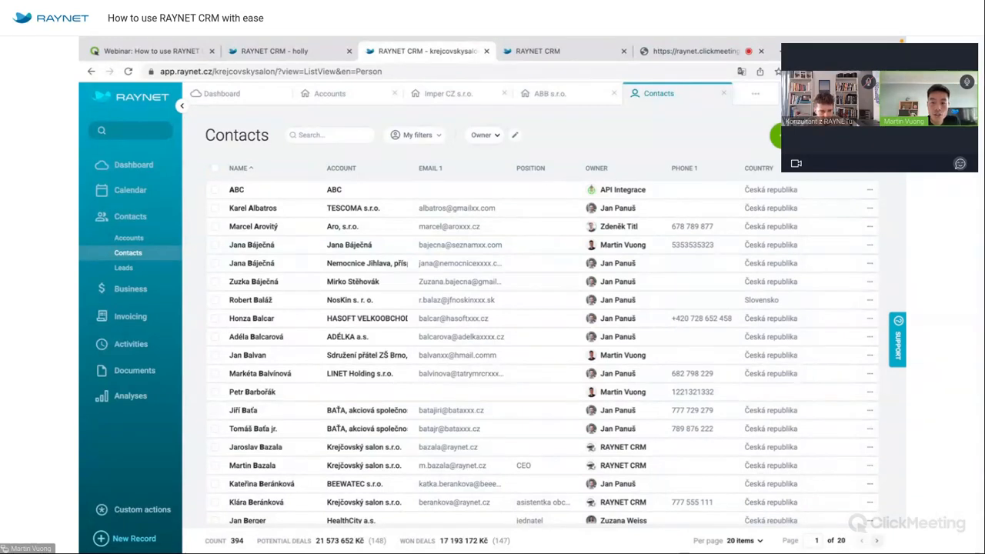
{"action": "scroll", "coordinate": [756, 245], "scroll_direction": "right", "scroll_amount": 5}
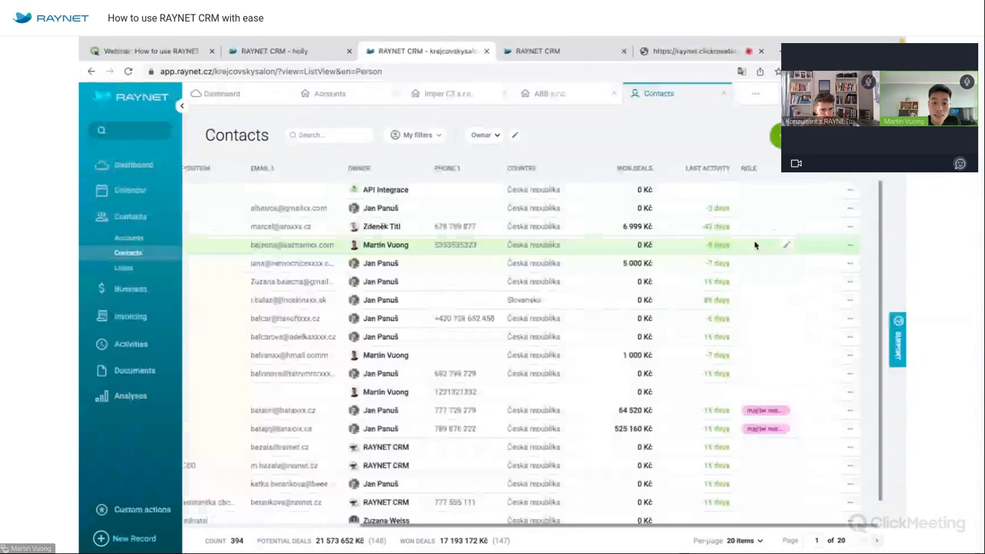
{"action": "scroll", "coordinate": [756, 244], "scroll_direction": "left", "scroll_amount": 5}
{"action": "mouse_move", "coordinate": [399, 265]}
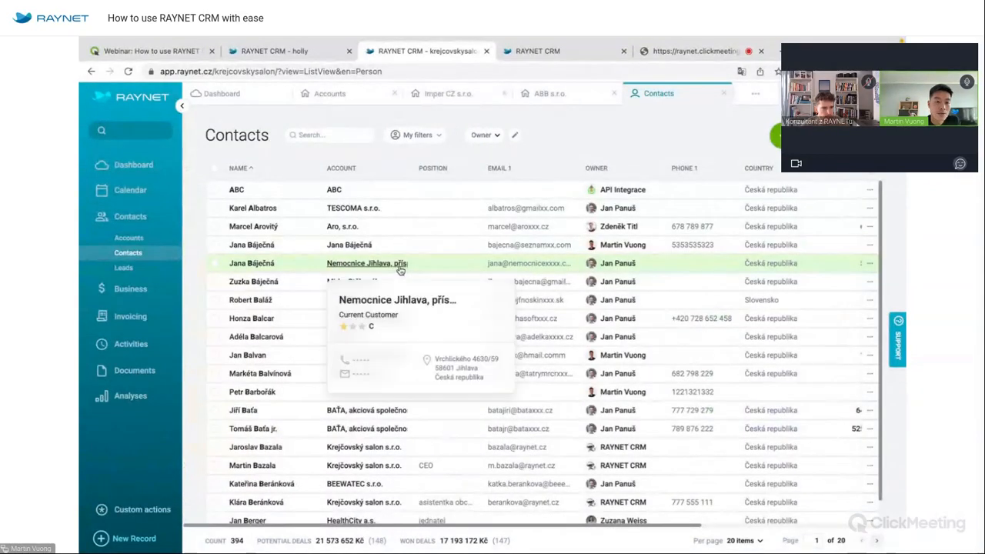
{"action": "mouse_move", "coordinate": [353, 248]}
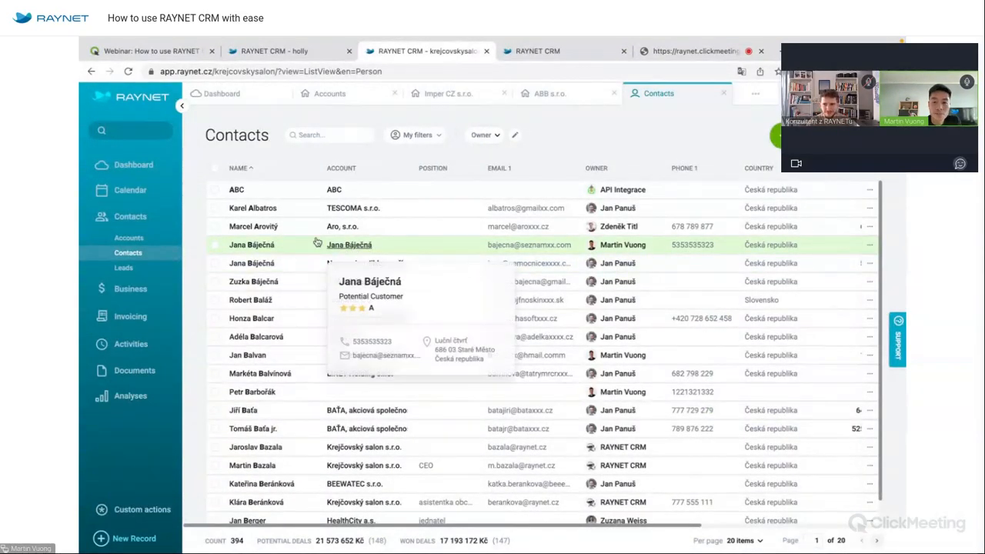
{"action": "left_click", "coordinate": [253, 226]}
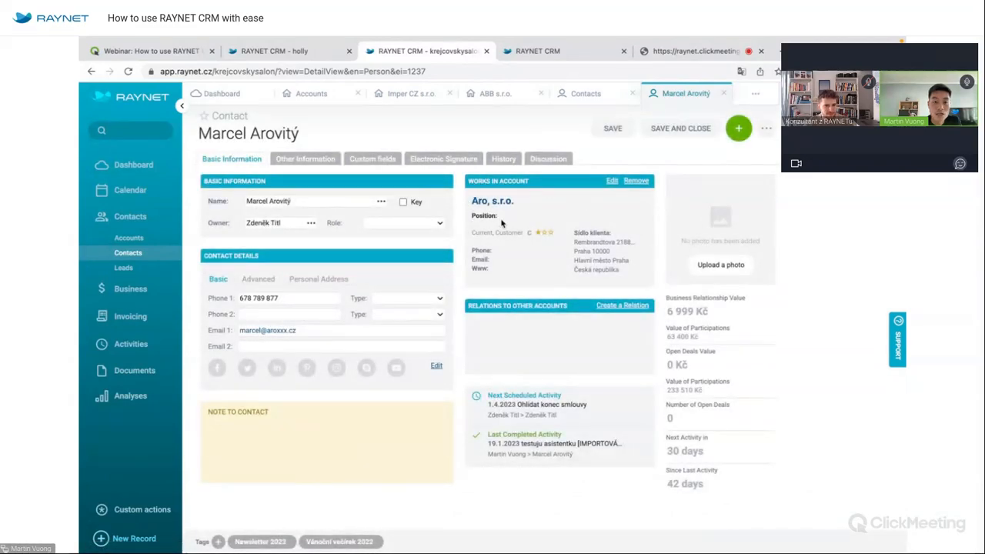
Remove the contact's Works in Account relation to Aro, s.r.o., then return to Accounts.
{"action": "left_click", "coordinate": [635, 181]}
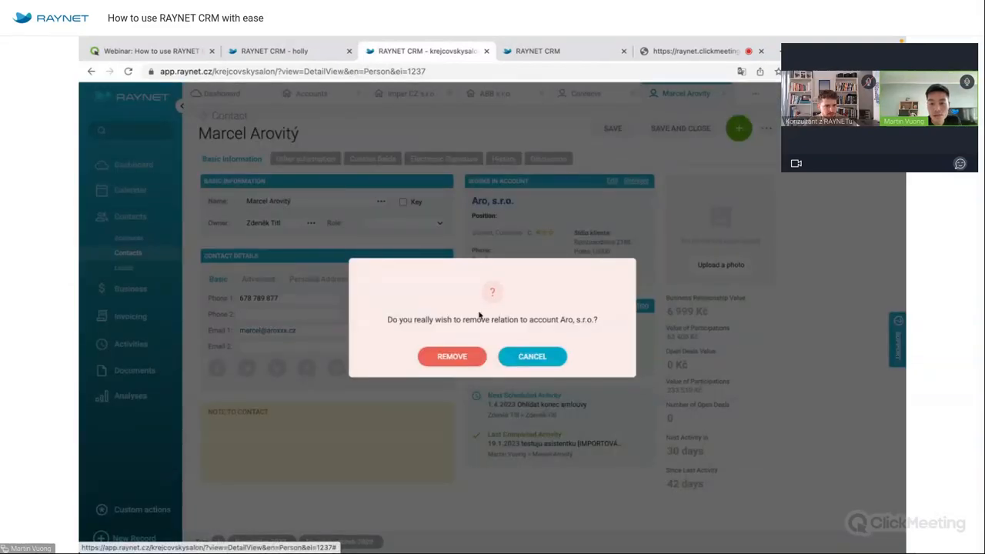
{"action": "left_click", "coordinate": [457, 356]}
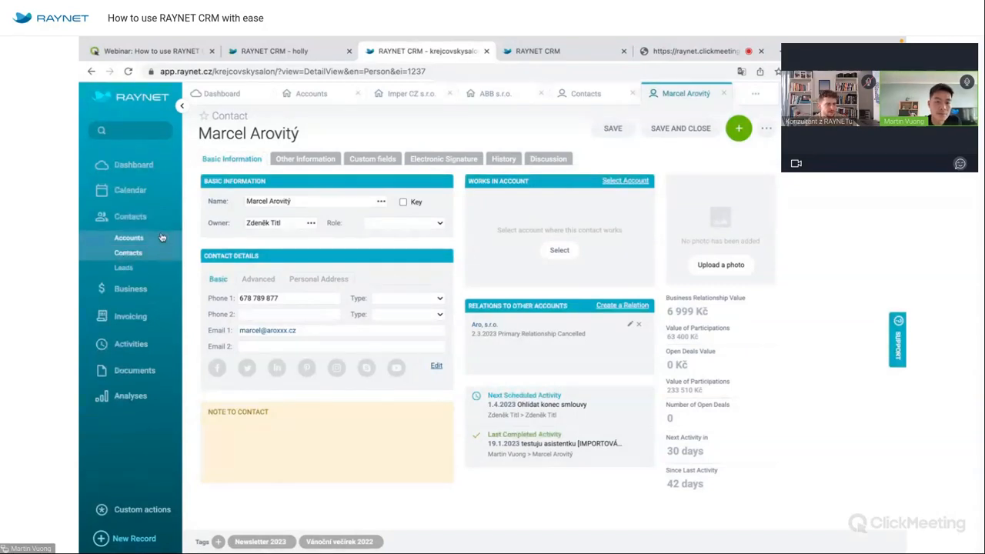
{"action": "left_click", "coordinate": [129, 237]}
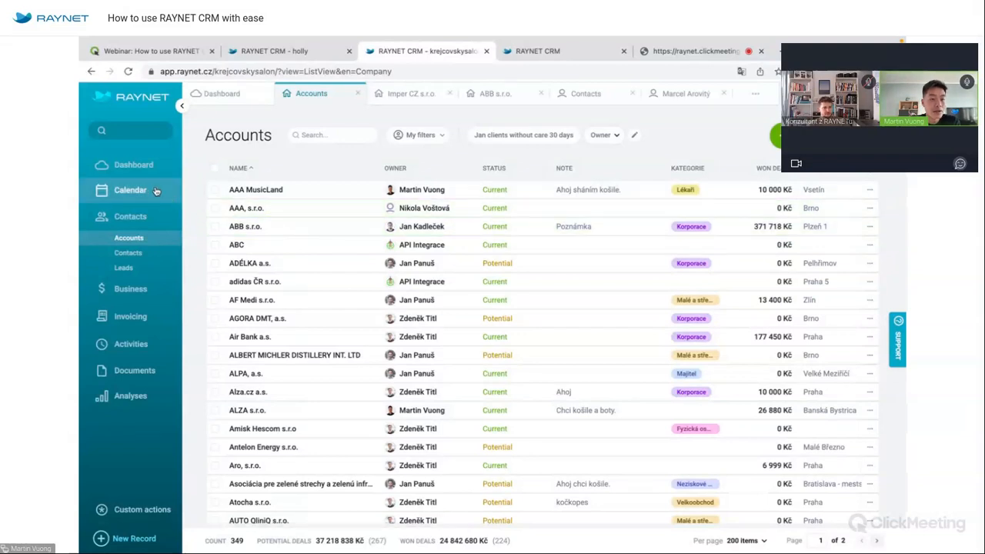
Open the Business board from the Business section of the sidebar.
{"action": "left_click", "coordinate": [155, 292]}
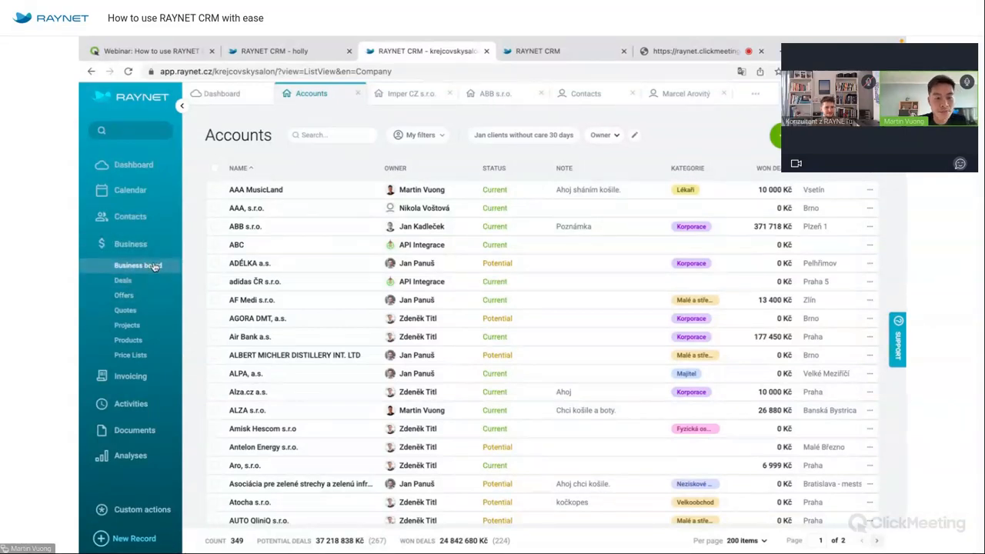
{"action": "left_click", "coordinate": [138, 266]}
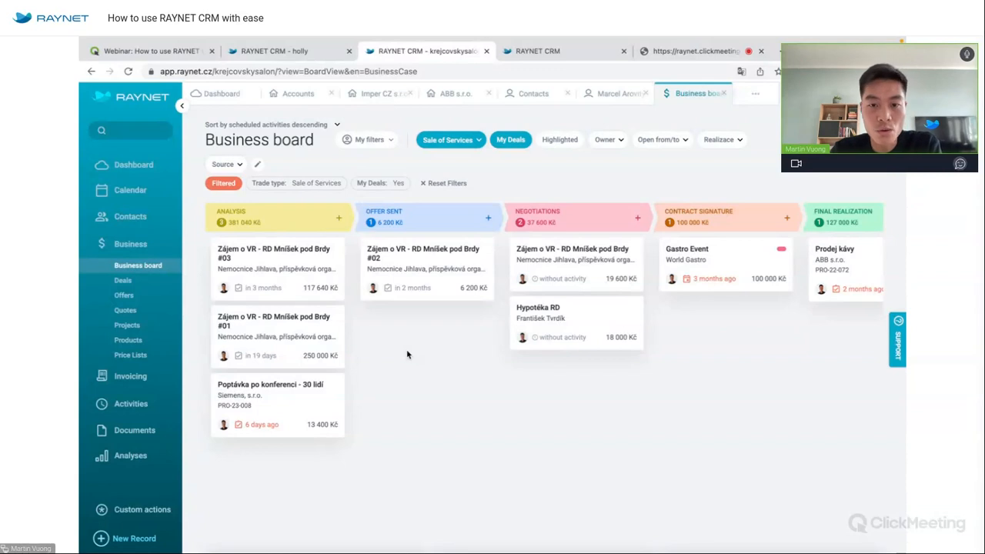
Show everyone's deals on the Business board, filtered to the Service trade type.
{"action": "left_click", "coordinate": [512, 140]}
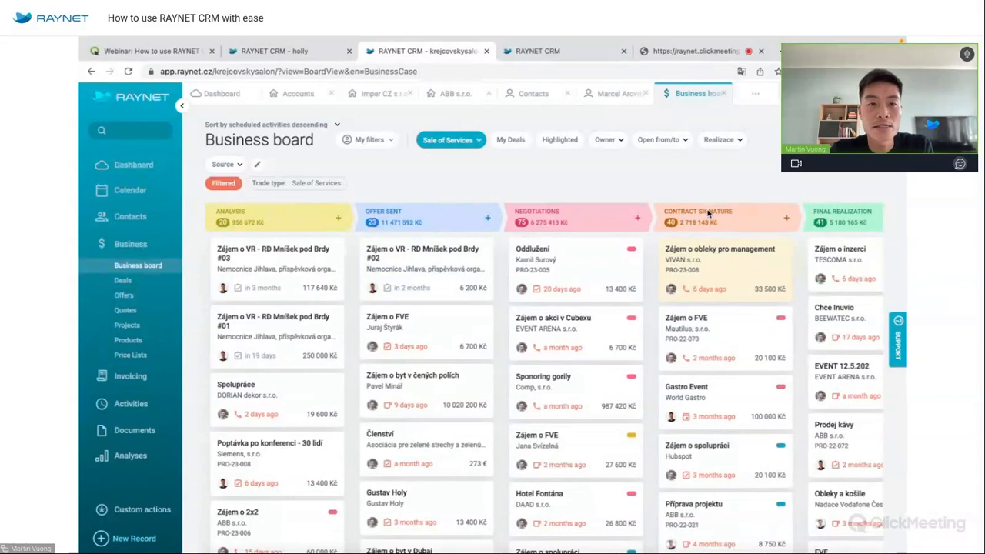
{"action": "scroll", "coordinate": [708, 214], "scroll_direction": "right", "scroll_amount": 2}
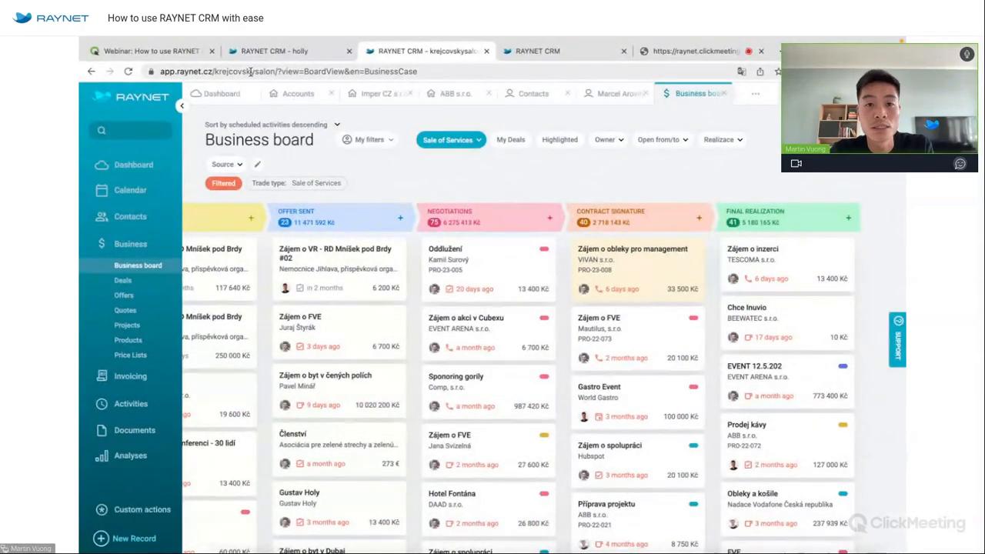
{"action": "scroll", "coordinate": [440, 189], "scroll_direction": "left", "scroll_amount": 5}
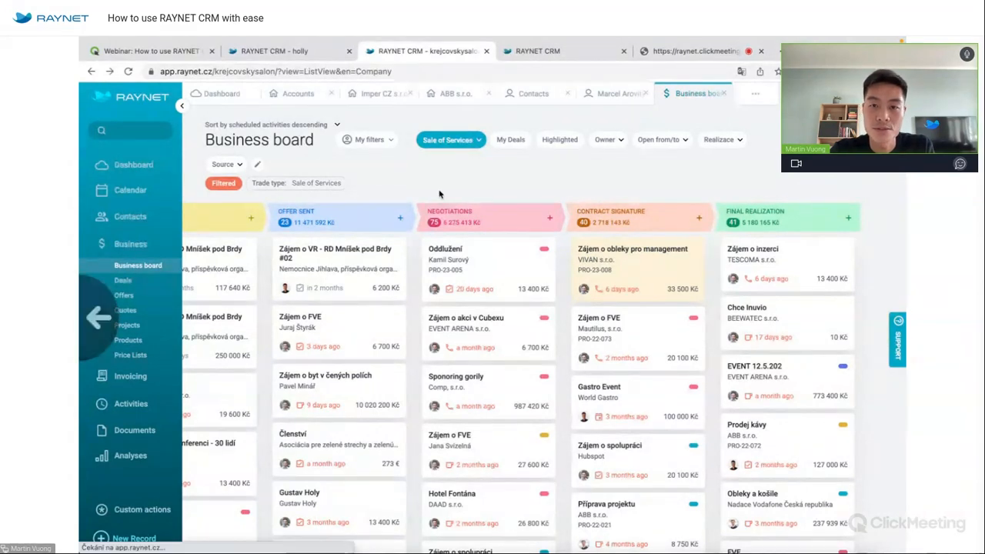
{"action": "left_click", "coordinate": [705, 101]}
{"action": "scroll", "coordinate": [435, 185], "scroll_direction": "left", "scroll_amount": 5}
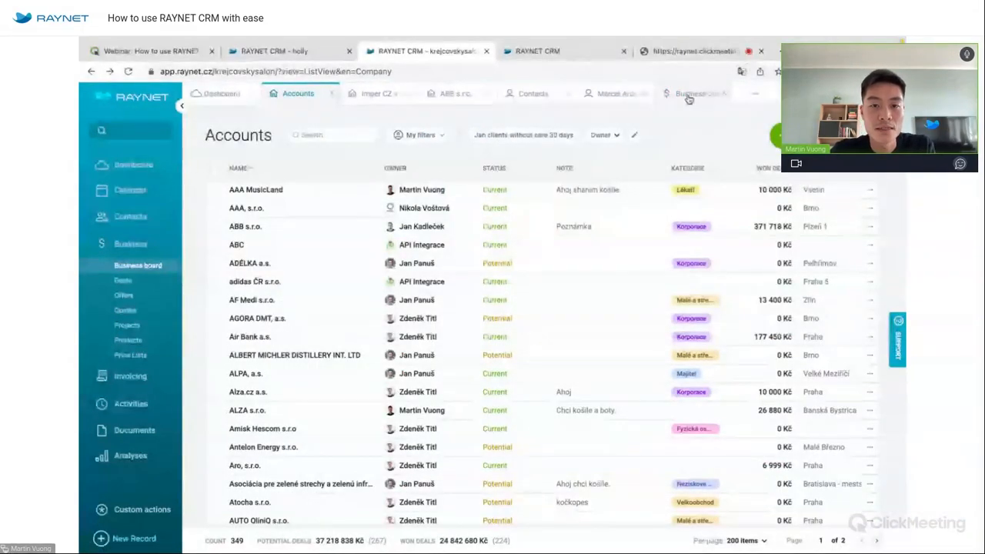
{"action": "left_click", "coordinate": [689, 96]}
{"action": "left_click", "coordinate": [440, 136]}
{"action": "left_click", "coordinate": [447, 193]}
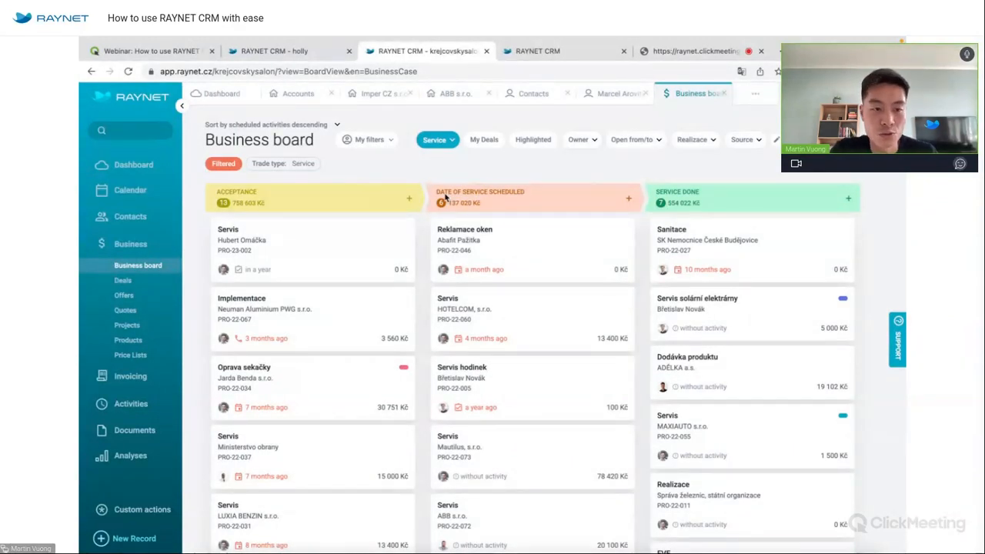
Switch the Business board back to Sale of Services deals, then open the user menu.
{"action": "left_click", "coordinate": [436, 140]}
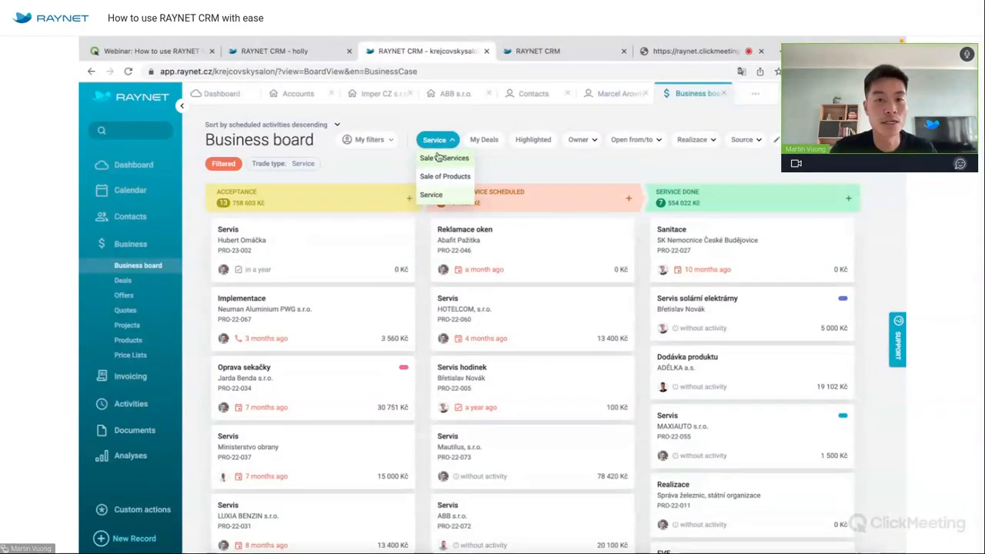
{"action": "left_click", "coordinate": [438, 157]}
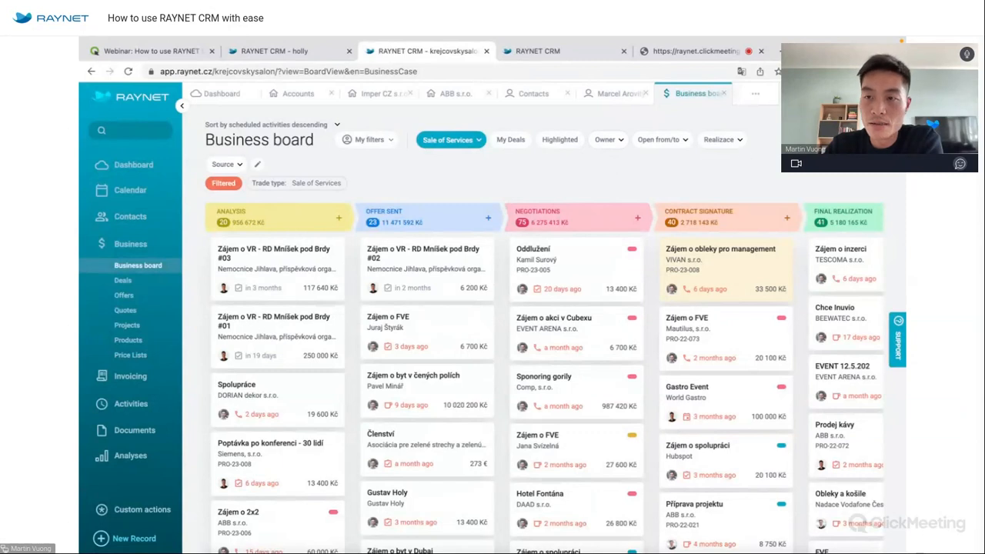
{"action": "left_click", "coordinate": [891, 94]}
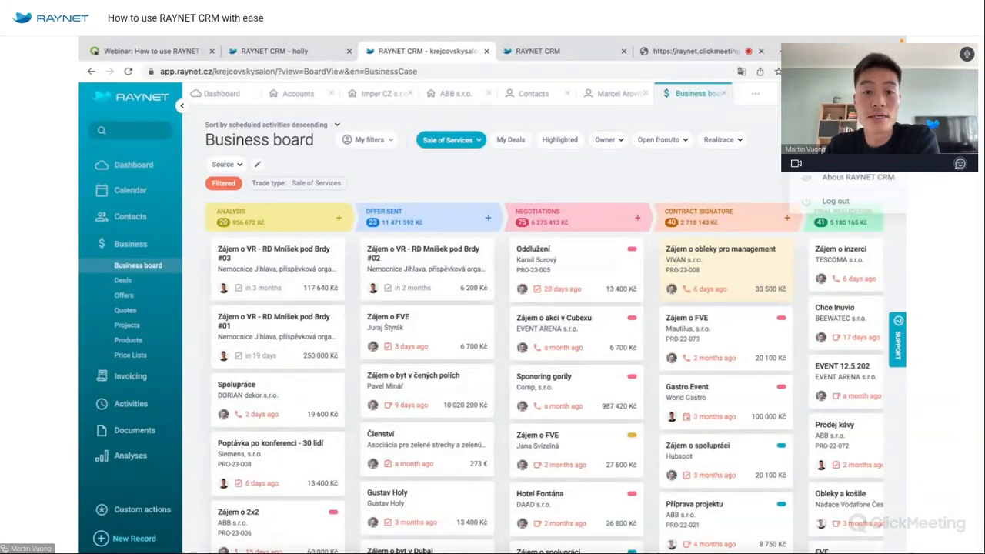
Go to Settings > Record settings > Deal > Trade types and preview the Sale of Services stages.
{"action": "left_click", "coordinate": [843, 138]}
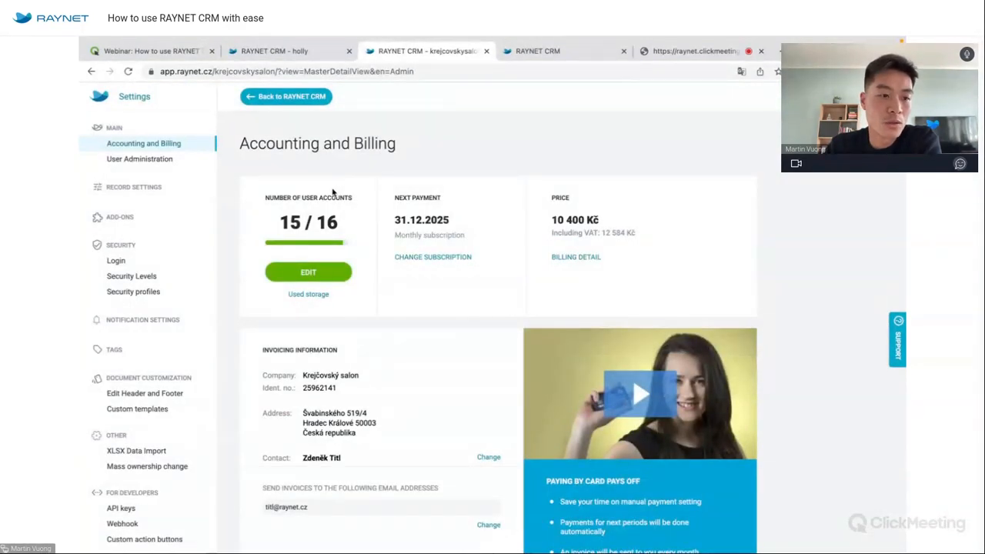
{"action": "left_click", "coordinate": [167, 188]}
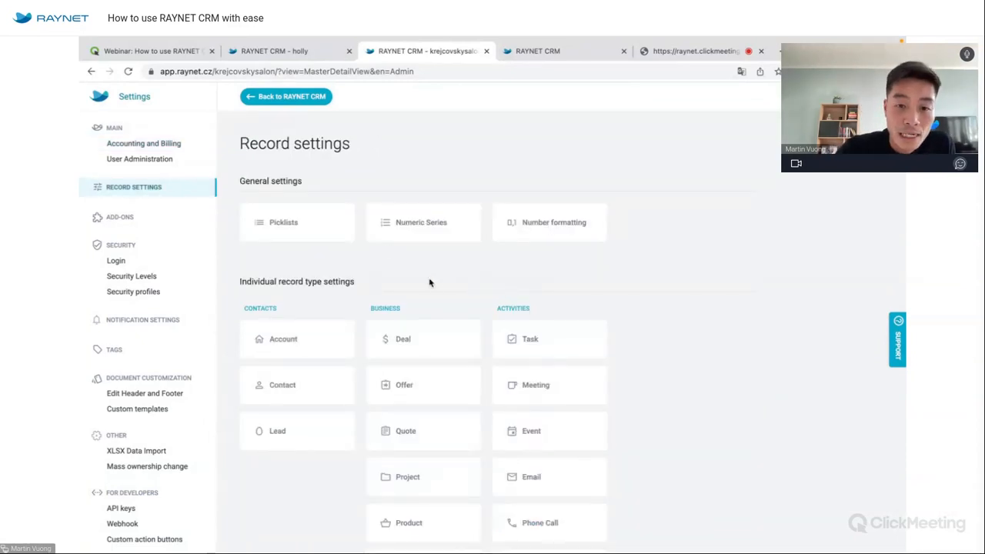
{"action": "left_click", "coordinate": [424, 335]}
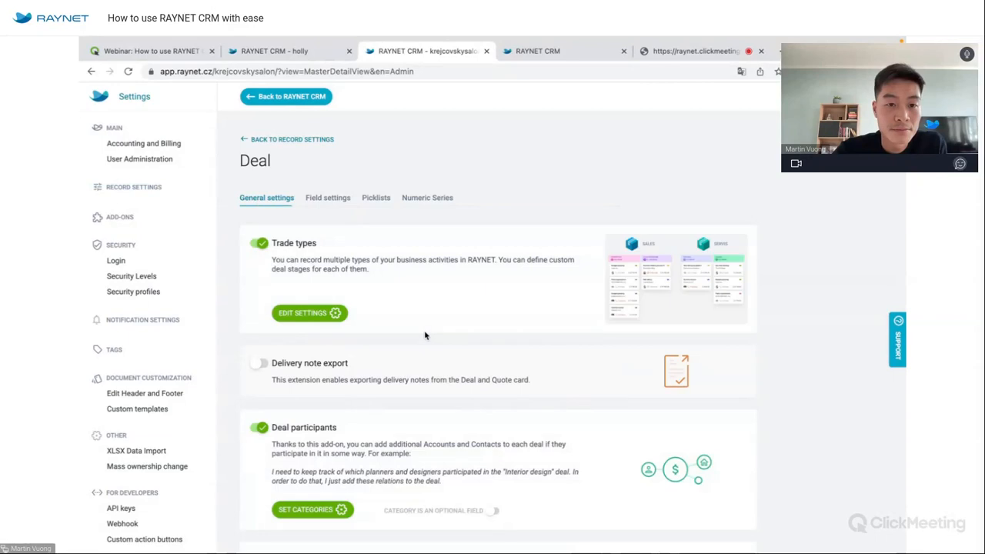
{"action": "left_click", "coordinate": [322, 316]}
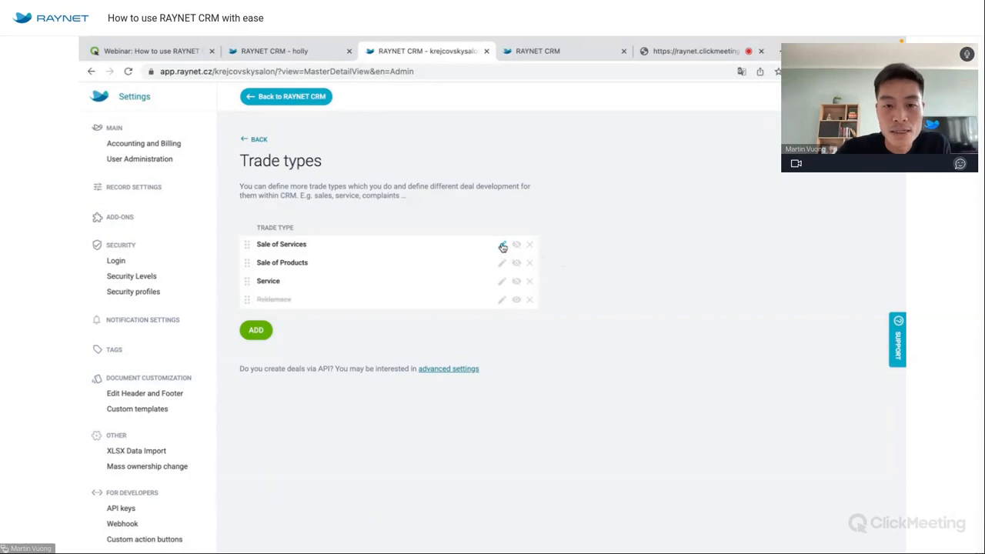
{"action": "left_click", "coordinate": [502, 246]}
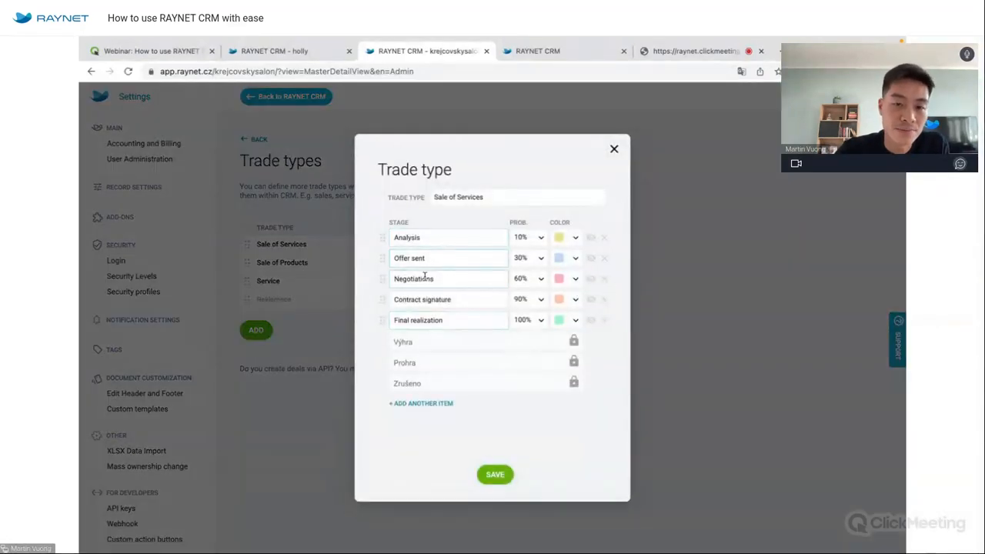
{"action": "left_click", "coordinate": [615, 149]}
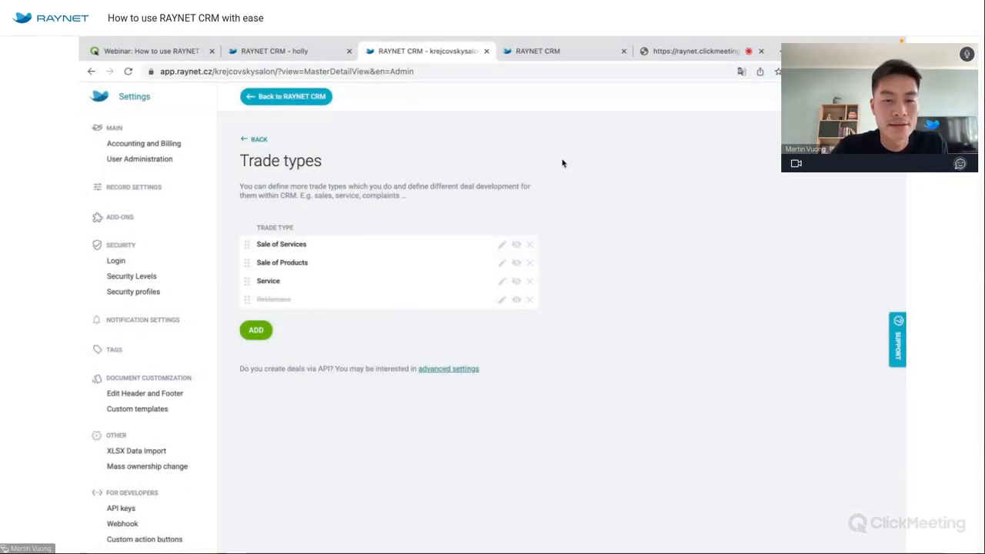
Create and save a Sales B2B trade type whose first stage is 'Starting negotiations'.
{"action": "left_click", "coordinate": [251, 333]}
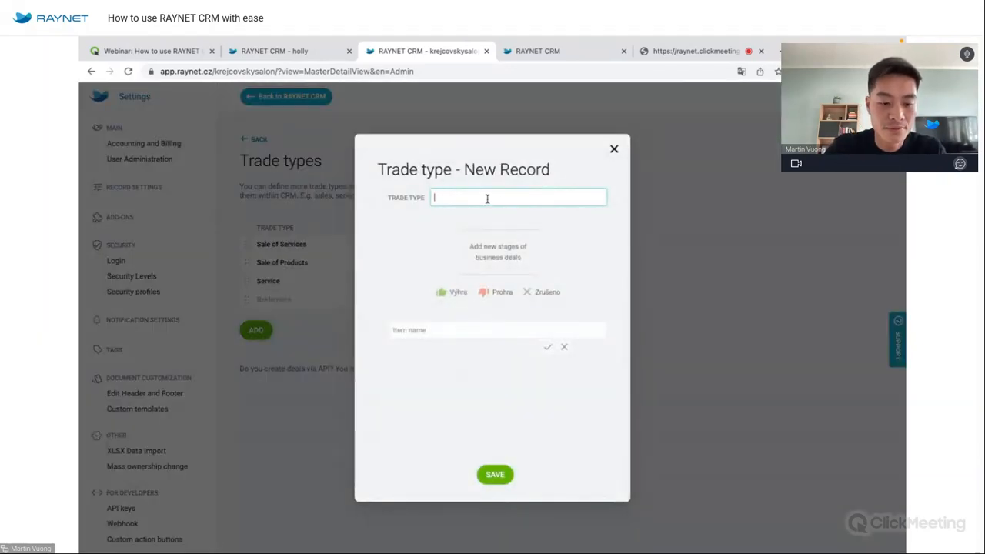
{"action": "type", "text": "Sales B2B"}
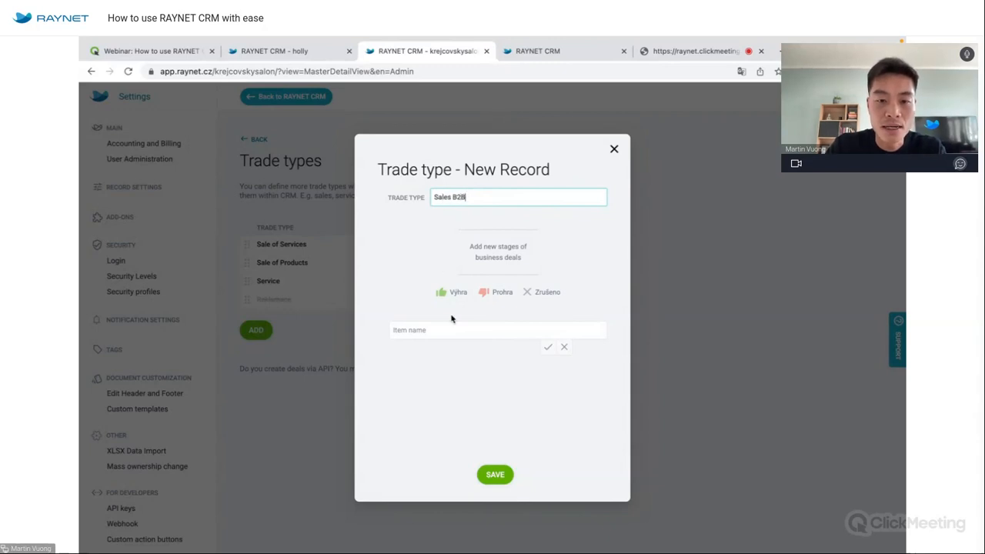
{"action": "left_click", "coordinate": [450, 329]}
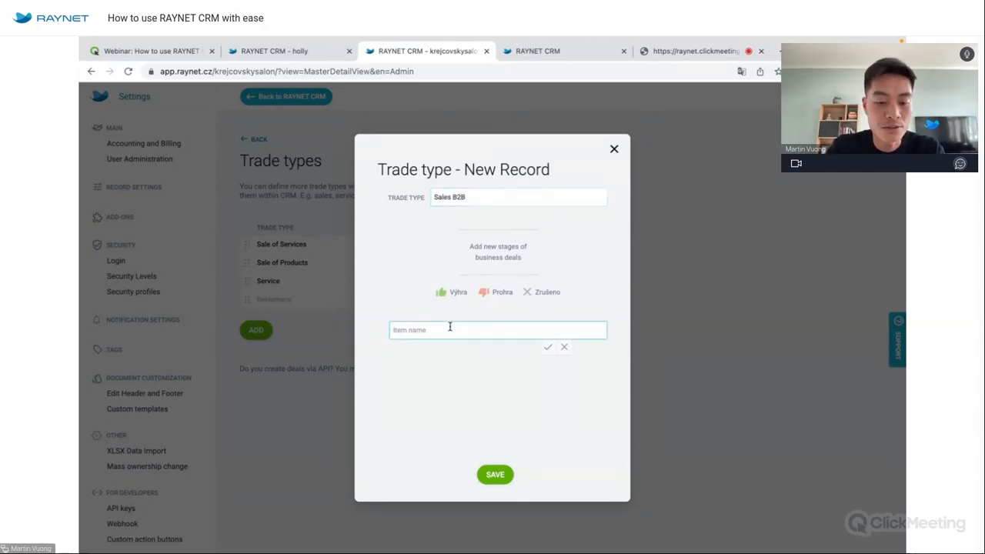
{"action": "type", "text": "Starting"}
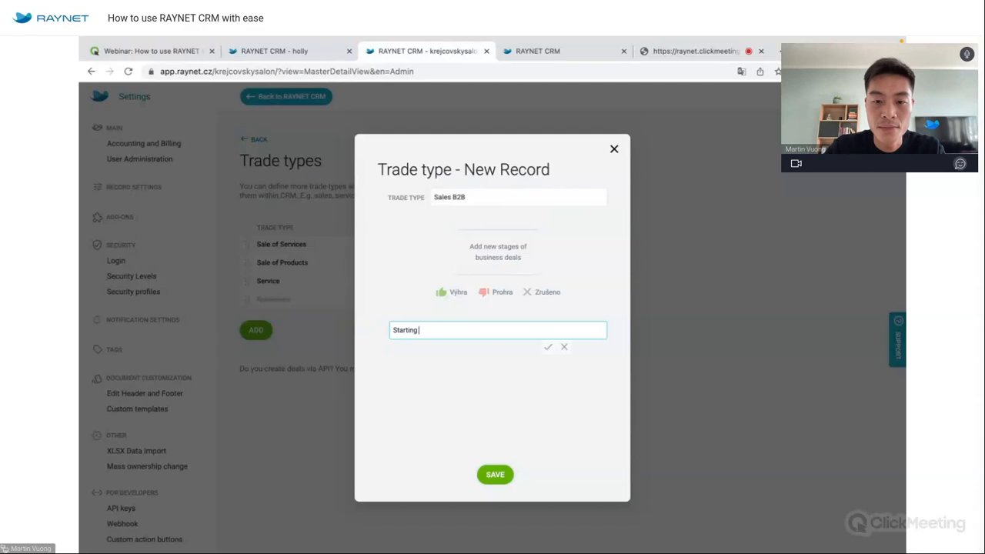
{"action": "type", "text": " negotiations"}
{"action": "left_click", "coordinate": [547, 347]}
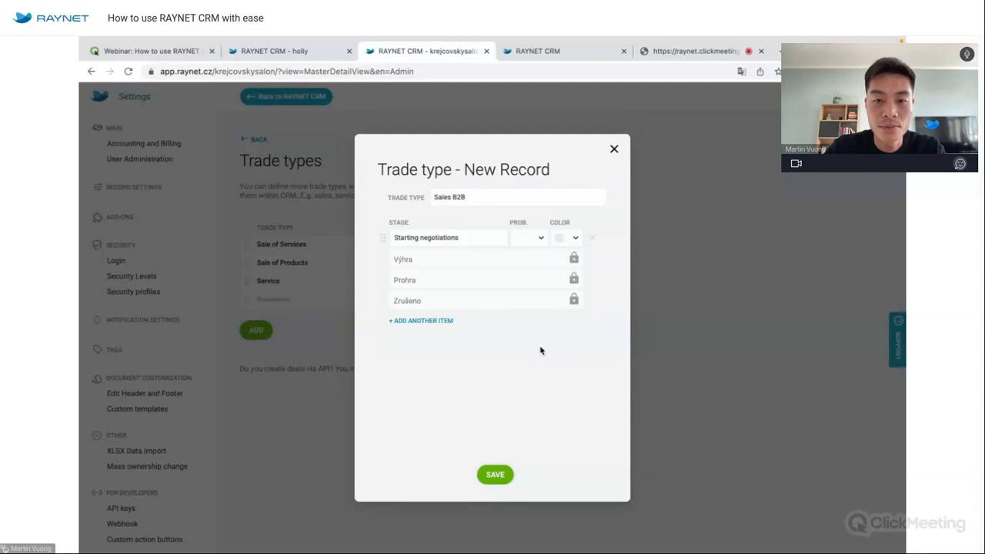
{"action": "left_click", "coordinate": [498, 475]}
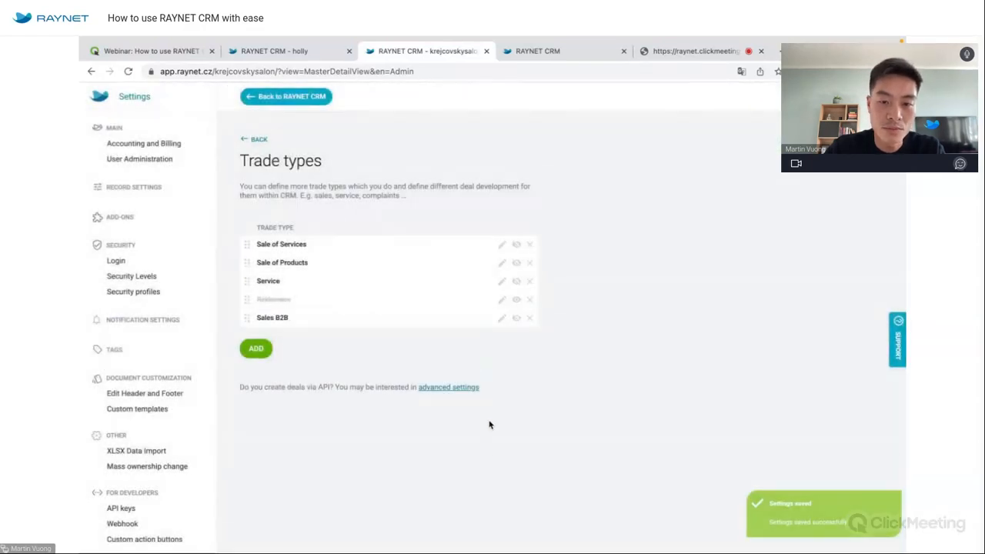
Add 'In progress' and 'Contract accepted' stages to the Sales B2B trade type.
{"action": "left_click", "coordinate": [501, 320]}
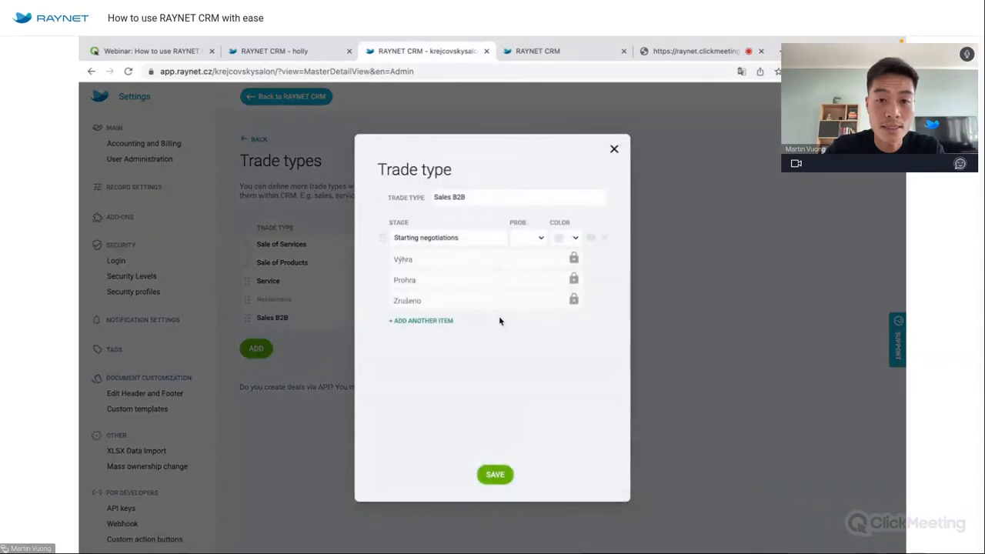
{"action": "left_click", "coordinate": [429, 323]}
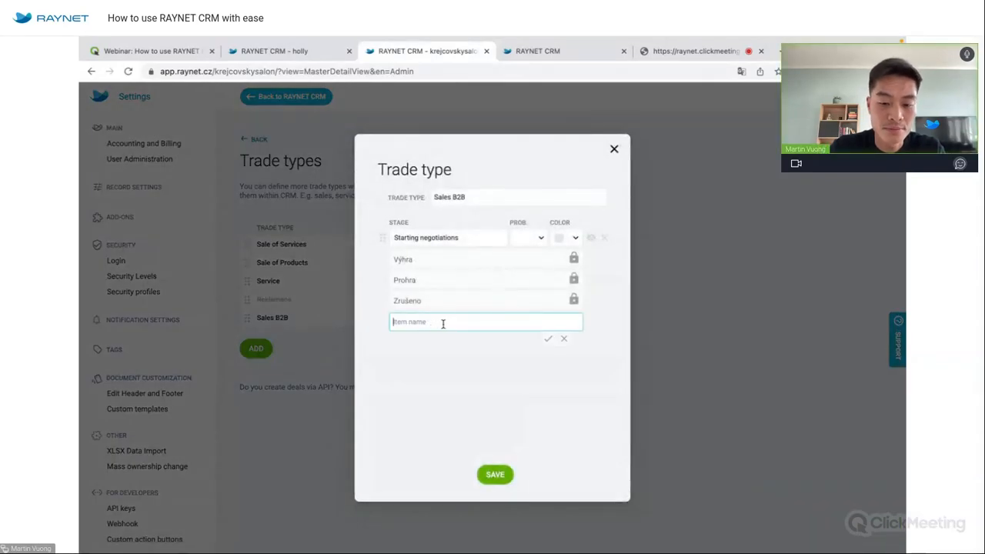
{"action": "type", "text": "In progress"}
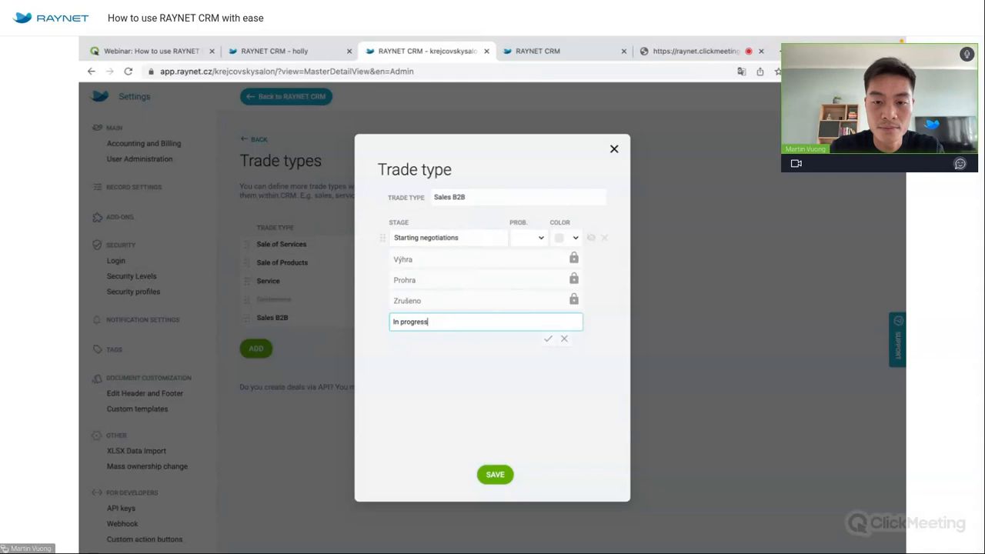
{"action": "left_click", "coordinate": [548, 339]}
{"action": "left_click", "coordinate": [429, 344]}
{"action": "type", "text": "Cont"}
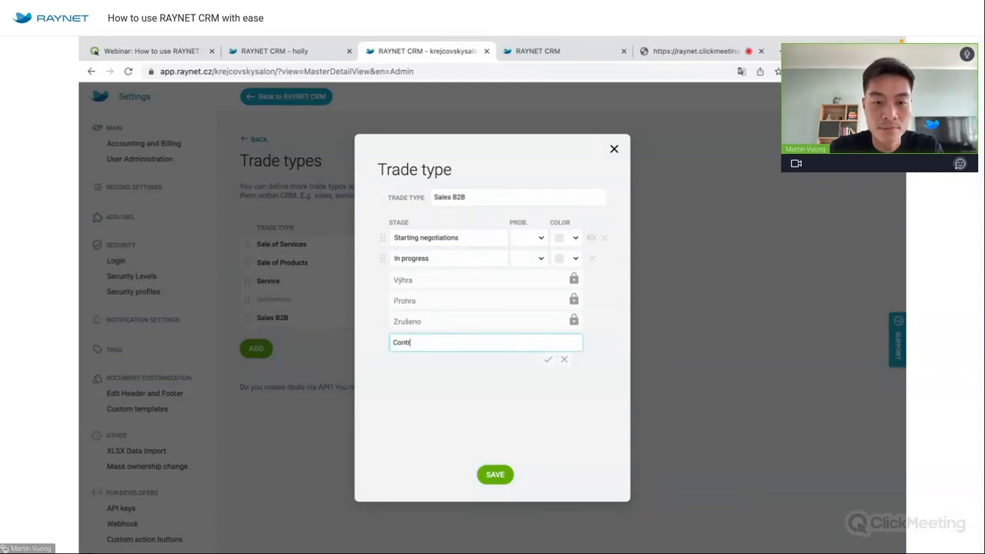
{"action": "type", "text": "ract accepted"}
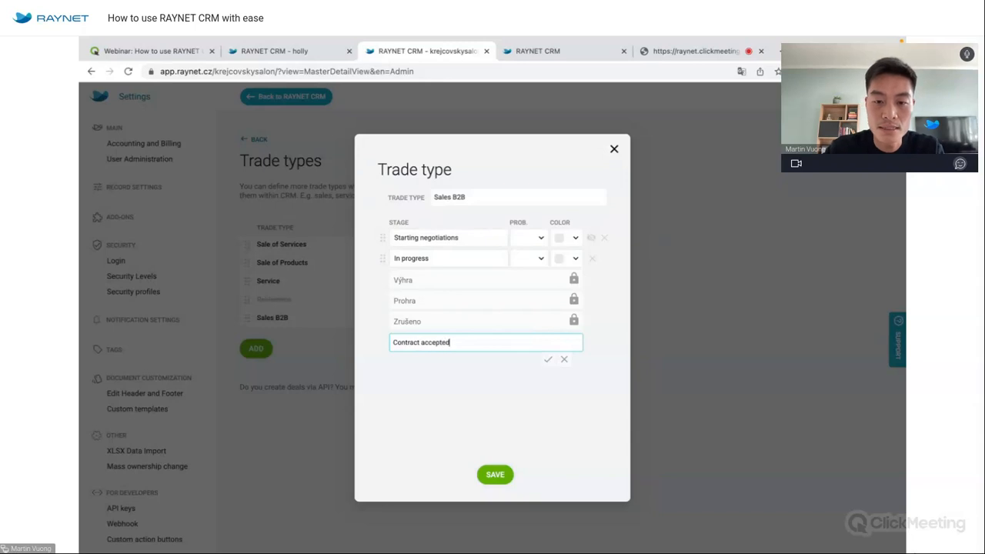
{"action": "left_click", "coordinate": [548, 359]}
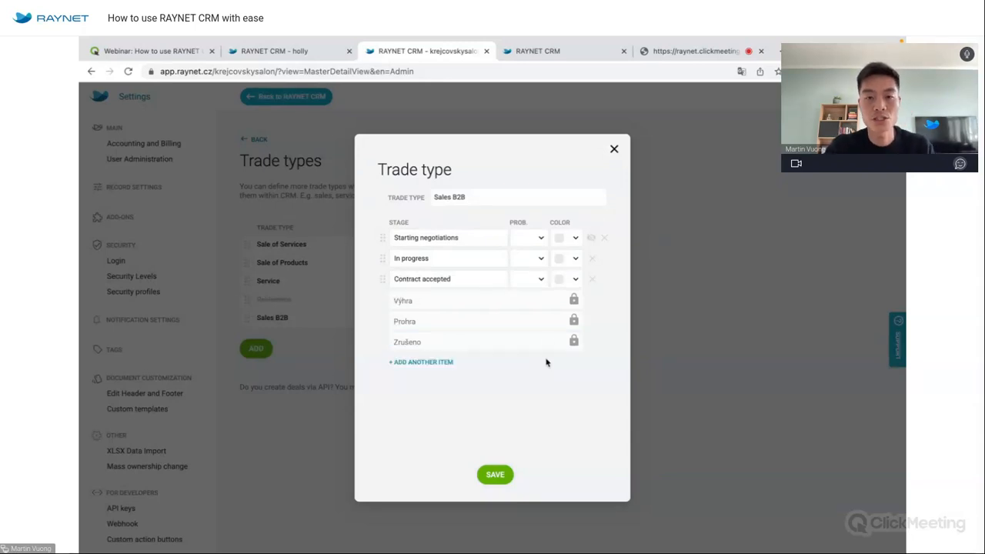
Set stage probabilities to 30%, 60% and 90% for Starting negotiations, In progress and Contract accepted.
{"action": "left_click", "coordinate": [534, 247]}
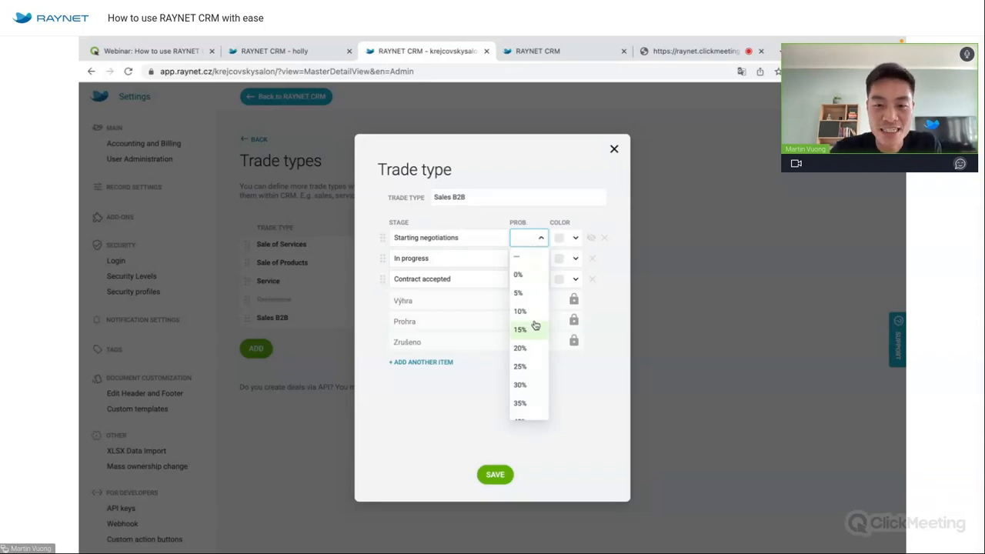
{"action": "scroll", "coordinate": [533, 327], "scroll_direction": "down", "scroll_amount": 2}
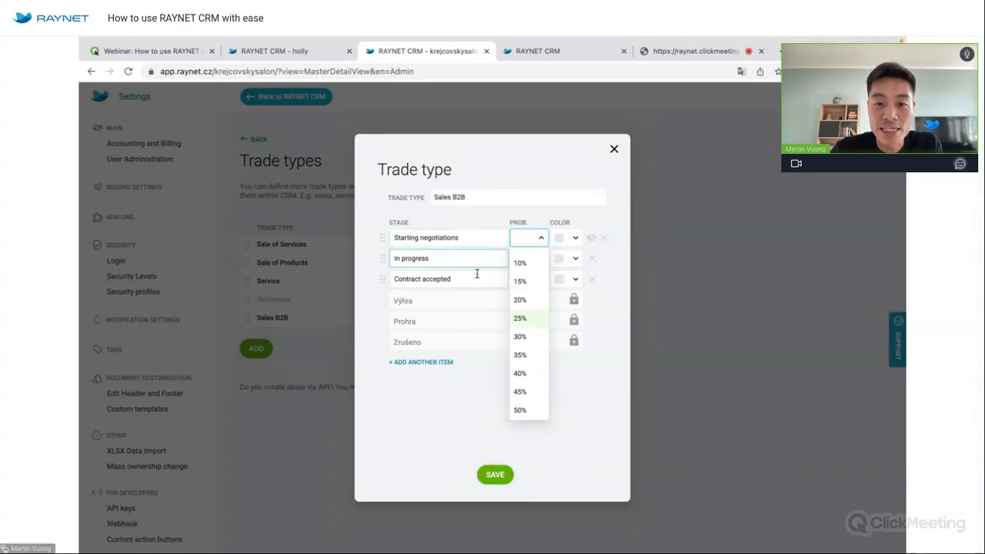
{"action": "left_click", "coordinate": [530, 337]}
{"action": "left_click", "coordinate": [539, 258]}
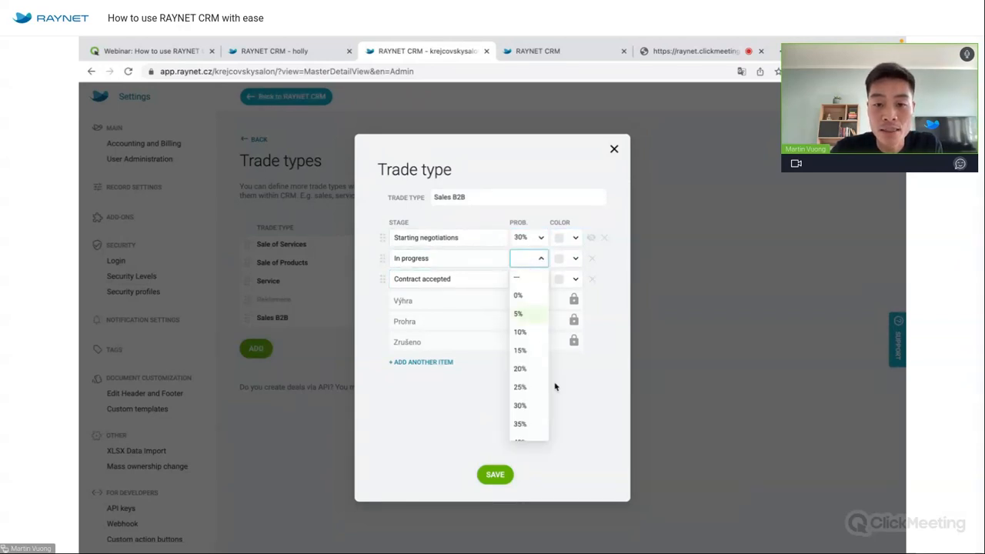
{"action": "scroll", "coordinate": [531, 376], "scroll_direction": "down", "scroll_amount": 2}
{"action": "scroll", "coordinate": [531, 376], "scroll_direction": "down", "scroll_amount": 3}
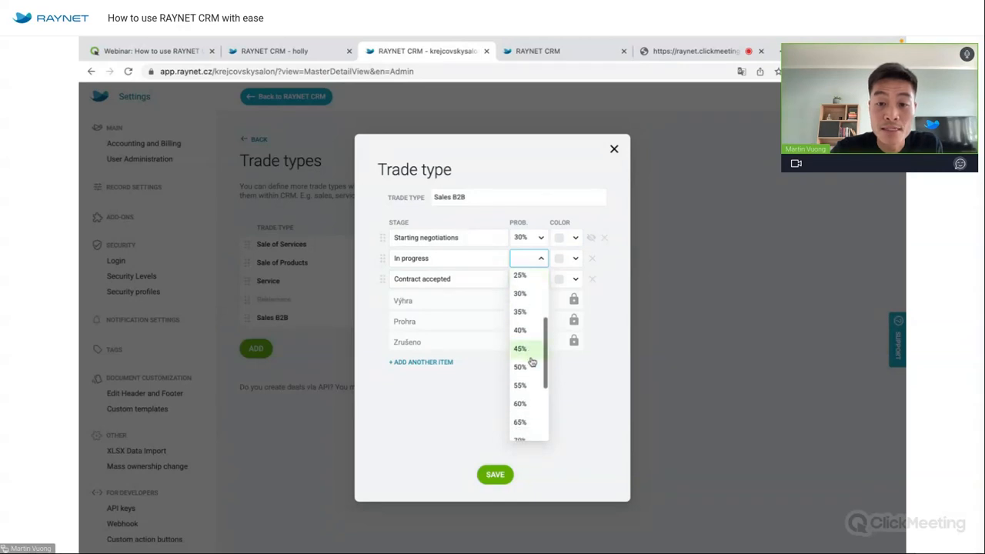
{"action": "left_click", "coordinate": [528, 409]}
{"action": "left_click", "coordinate": [528, 279]}
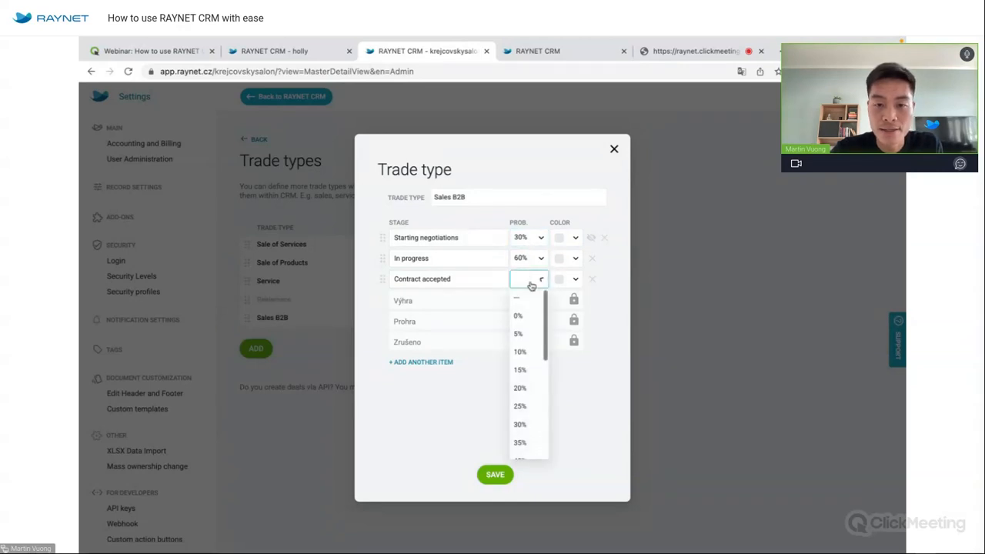
{"action": "scroll", "coordinate": [530, 369], "scroll_direction": "down", "scroll_amount": 5}
{"action": "left_click", "coordinate": [521, 415]}
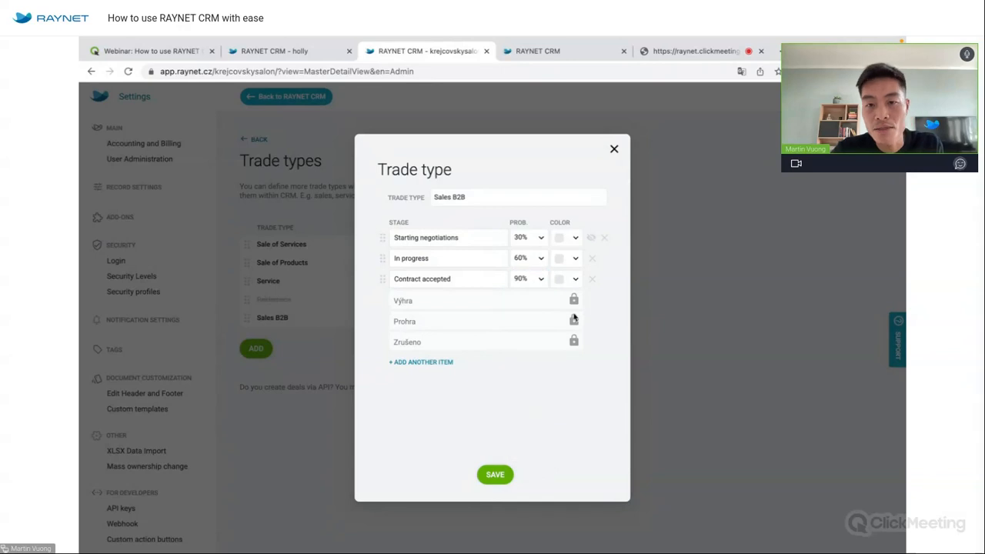
Colour the stages yellow, salmon and mint respectively, and save the Sales B2B settings.
{"action": "left_click", "coordinate": [575, 236]}
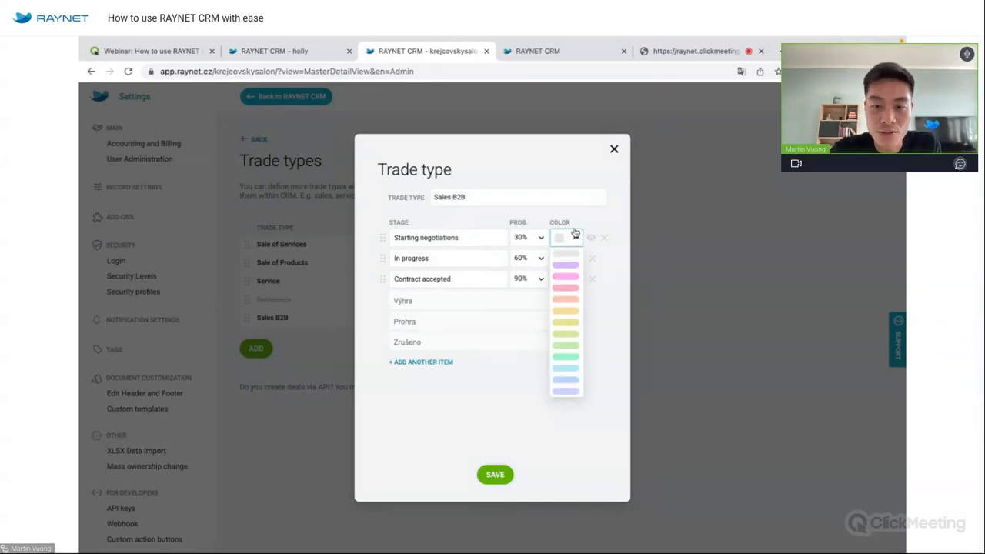
{"action": "left_click", "coordinate": [566, 323]}
{"action": "left_click", "coordinate": [561, 262]}
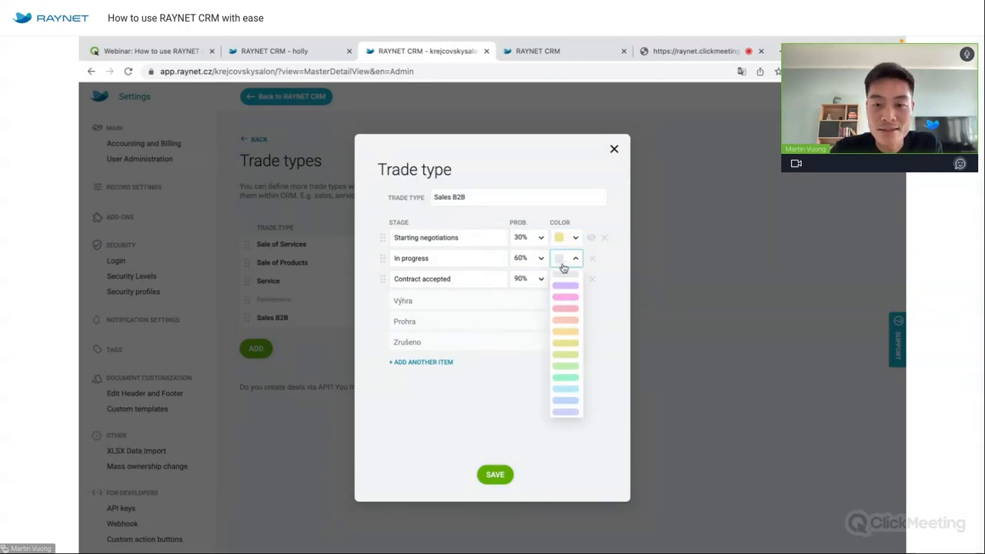
{"action": "left_click", "coordinate": [567, 323]}
{"action": "left_click", "coordinate": [561, 280]}
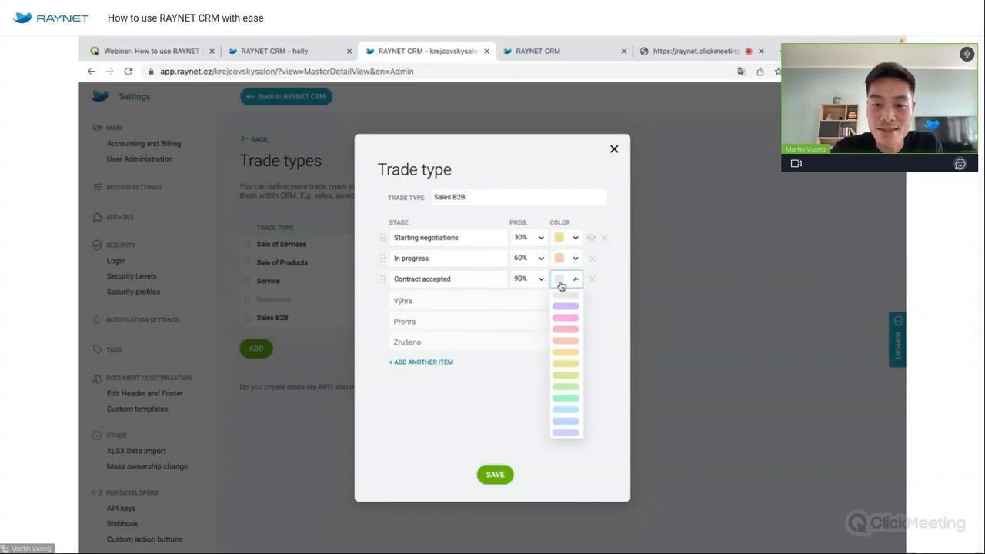
{"action": "left_click", "coordinate": [565, 392]}
{"action": "left_click", "coordinate": [495, 475]}
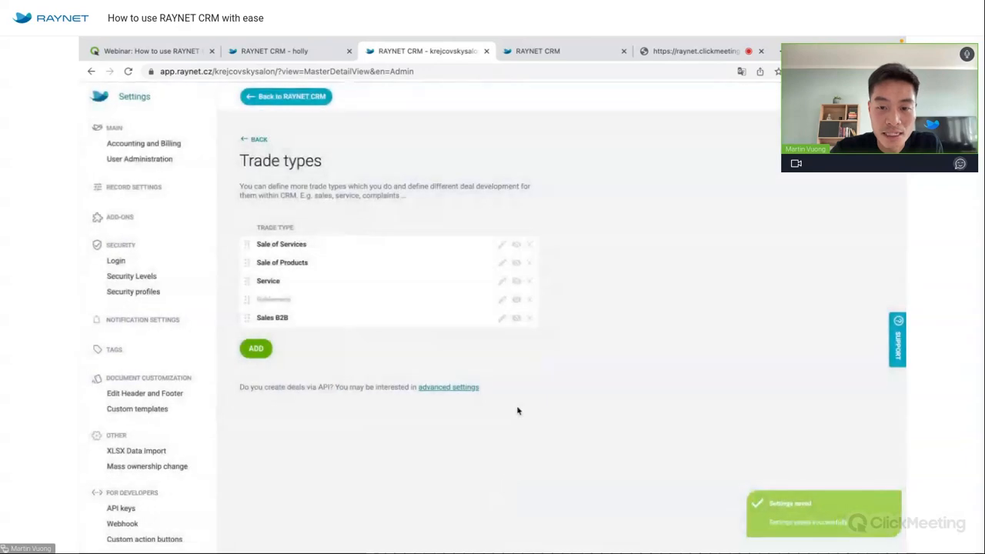
Reopen Sales B2B to show how stages can be reordered by dragging, then close the editor.
{"action": "left_click", "coordinate": [503, 322]}
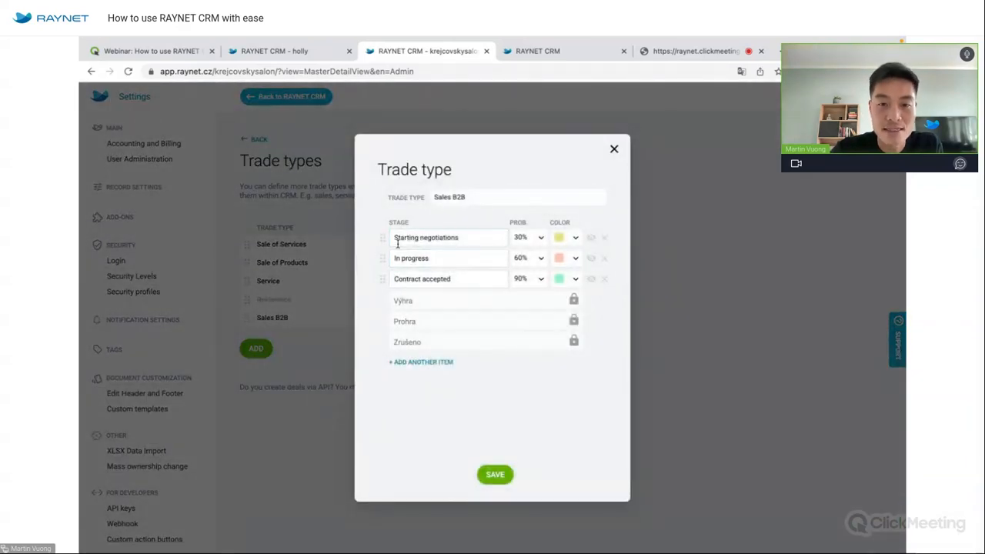
{"action": "left_click", "coordinate": [406, 274]}
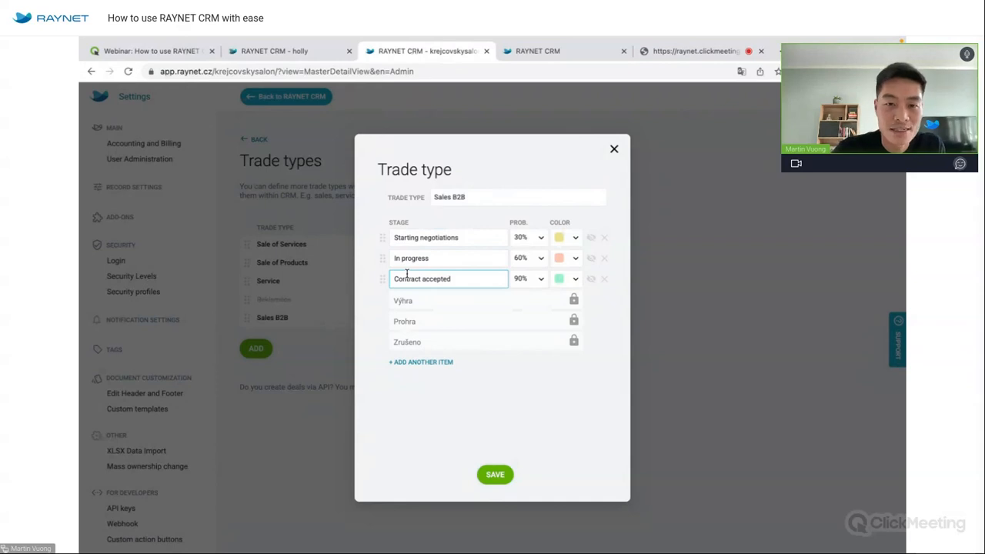
{"action": "mouse_move", "coordinate": [382, 239]}
{"action": "left_mouse_down"}
{"action": "mouse_move", "coordinate": [379, 264]}
{"action": "mouse_move", "coordinate": [383, 246]}
{"action": "left_mouse_up"}
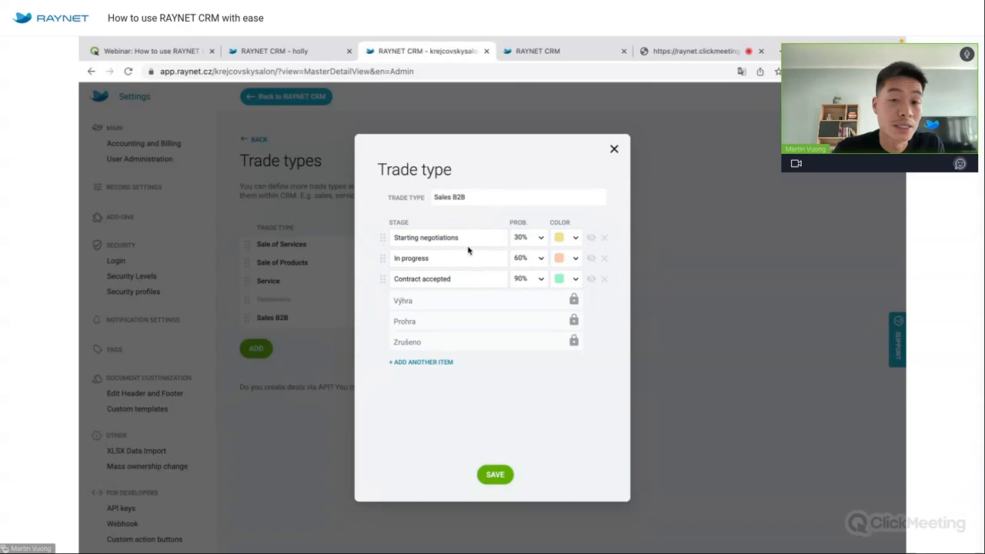
{"action": "left_click", "coordinate": [615, 149]}
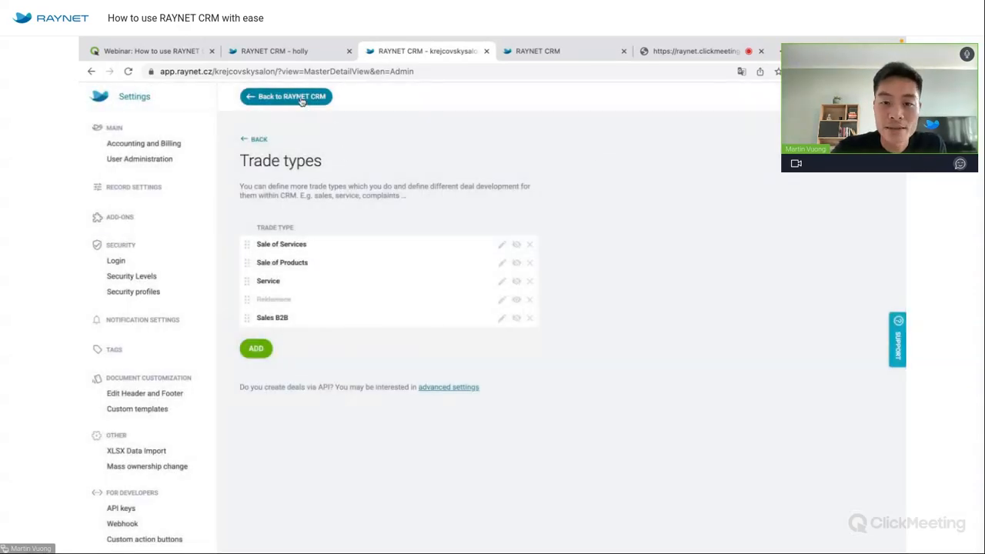
Reload the application and open the Business board showing everyone's deals.
{"action": "left_click", "coordinate": [305, 97]}
{"action": "left_click", "coordinate": [519, 367]}
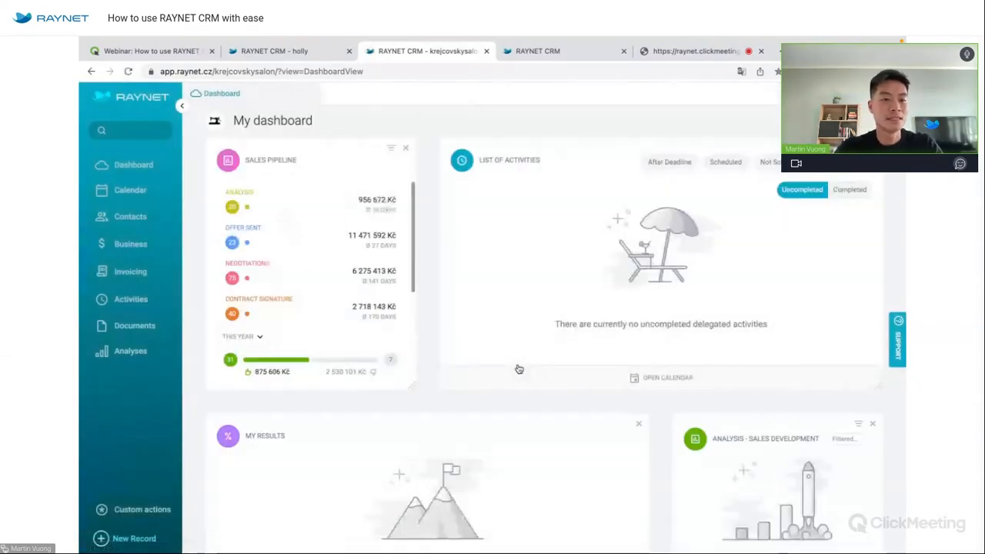
{"action": "left_click", "coordinate": [161, 245]}
{"action": "left_click", "coordinate": [158, 266]}
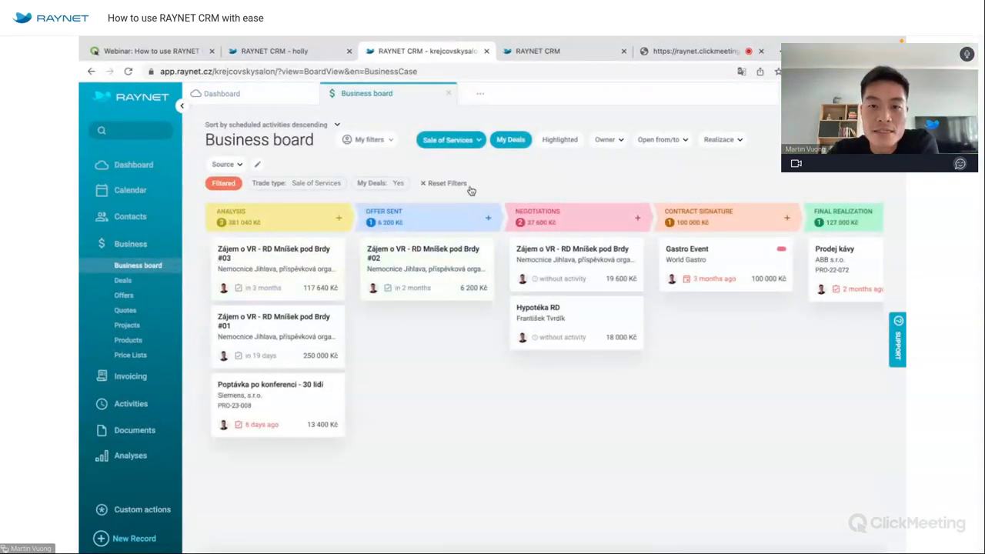
{"action": "left_click", "coordinate": [509, 140]}
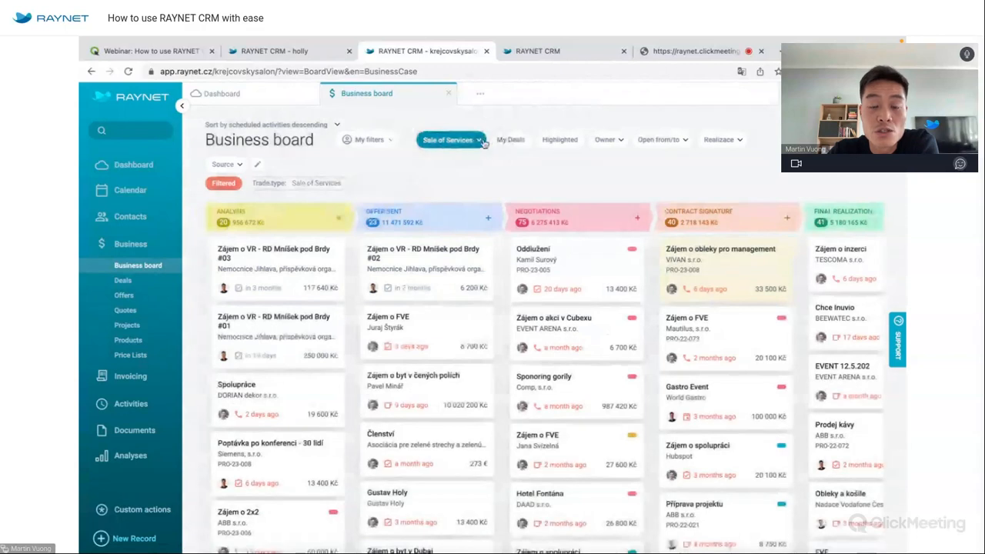
View the empty Sales B2B board, then switch back to Sale of Services.
{"action": "left_click", "coordinate": [475, 141]}
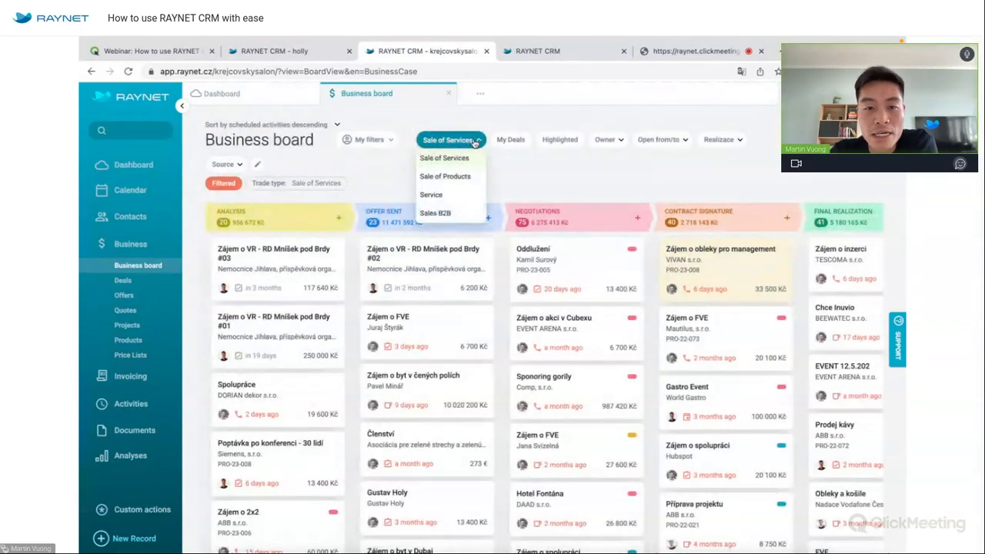
{"action": "left_click", "coordinate": [451, 214]}
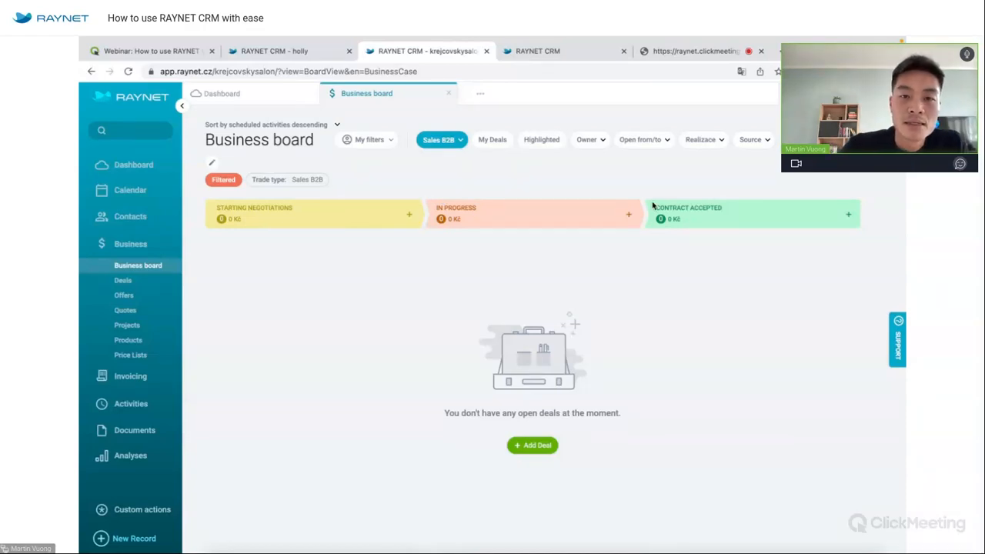
{"action": "left_click", "coordinate": [439, 140]}
{"action": "left_click", "coordinate": [442, 159]}
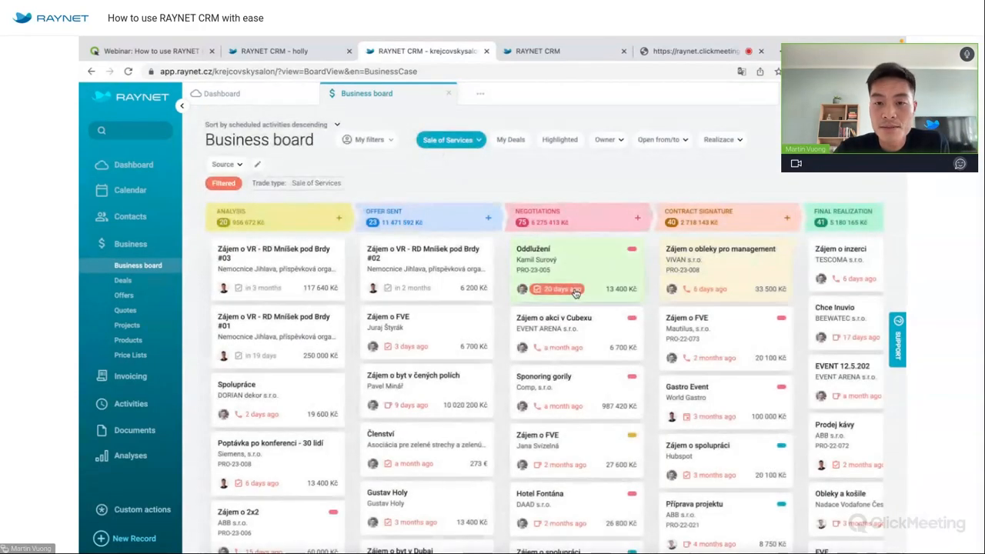
Drag the 'Zájem o byt v čených polích' deal to won and confirm at 10 020 200 Kč, concluded 2.3.2023.
{"action": "scroll", "coordinate": [574, 294], "scroll_direction": "right", "scroll_amount": 3}
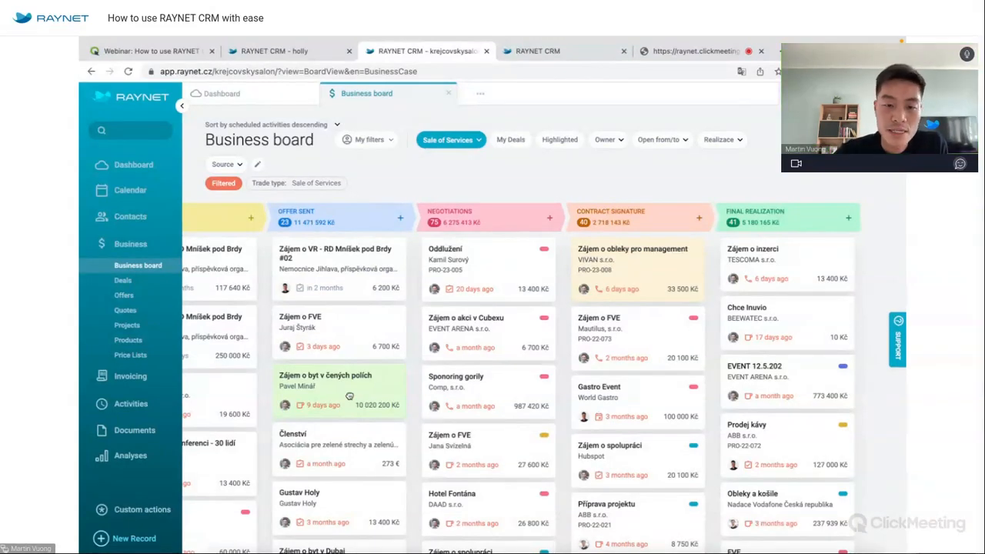
{"action": "scroll", "coordinate": [350, 395], "scroll_direction": "left", "scroll_amount": 2}
{"action": "scroll", "coordinate": [350, 396], "scroll_direction": "left", "scroll_amount": 2}
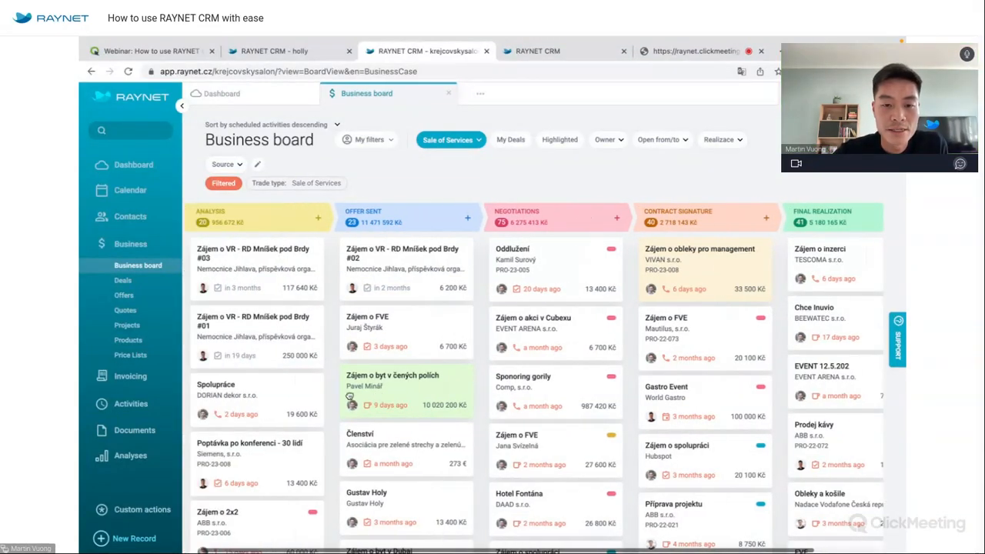
{"action": "scroll", "coordinate": [350, 395], "scroll_direction": "left", "scroll_amount": 1}
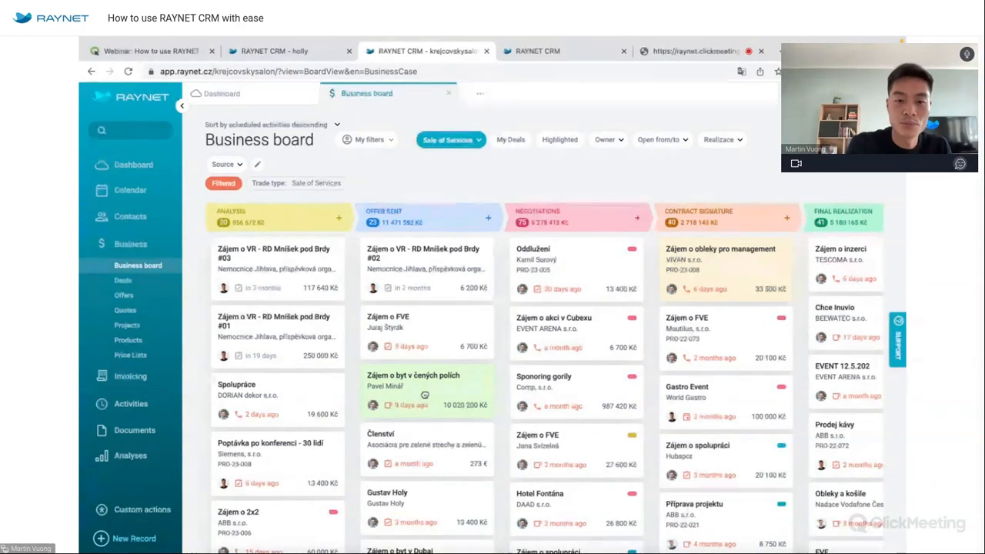
{"action": "mouse_move", "coordinate": [424, 395]}
{"action": "left_mouse_down"}
{"action": "mouse_move", "coordinate": [539, 381]}
{"action": "mouse_move", "coordinate": [593, 263]}
{"action": "mouse_move", "coordinate": [648, 291]}
{"action": "mouse_move", "coordinate": [733, 446]}
{"action": "mouse_move", "coordinate": [724, 510]}
{"action": "left_mouse_up"}
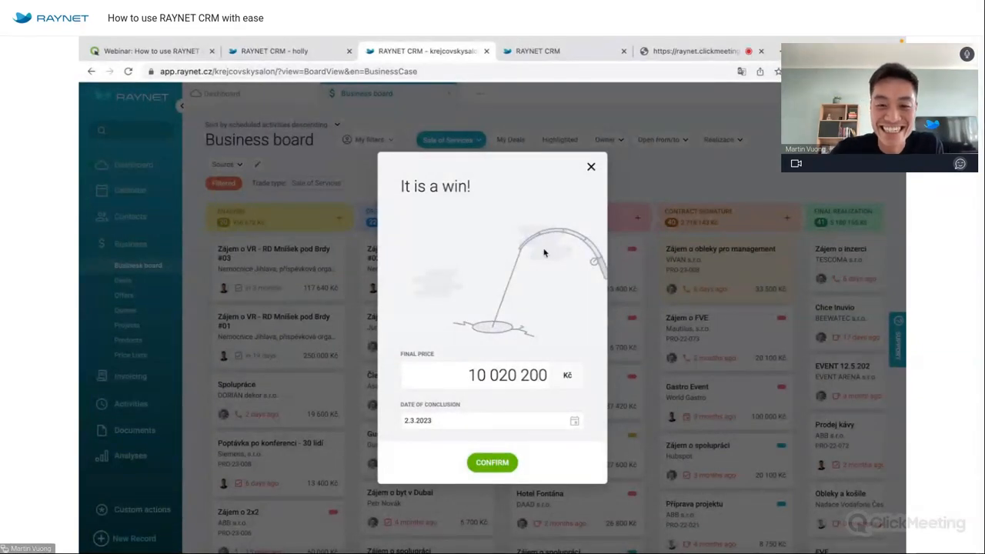
{"action": "left_click", "coordinate": [506, 464]}
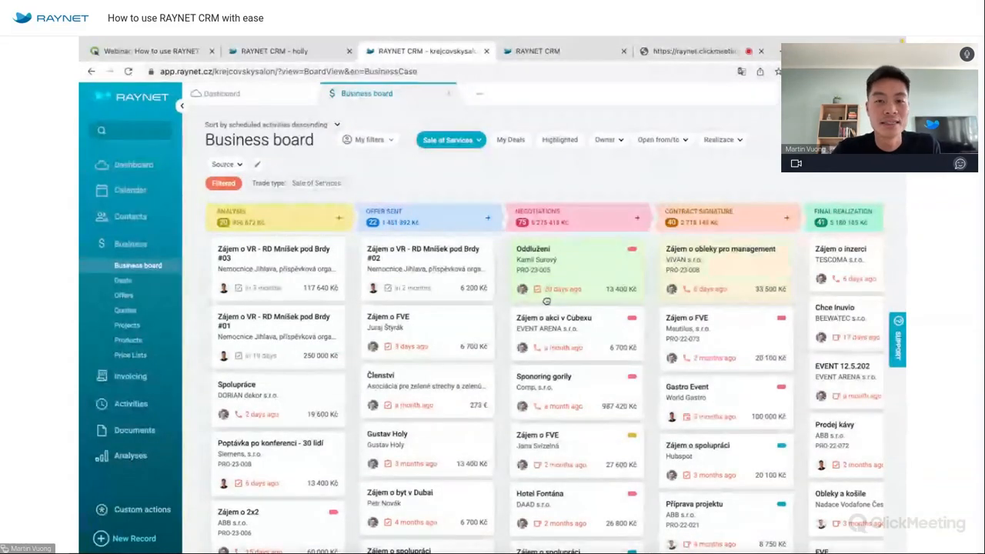
Drop the Oddlužení deal onto lost and add 'price' as a new loss category item.
{"action": "left_click_drag", "start_coordinate": [586, 266], "coordinate": [323, 526]}
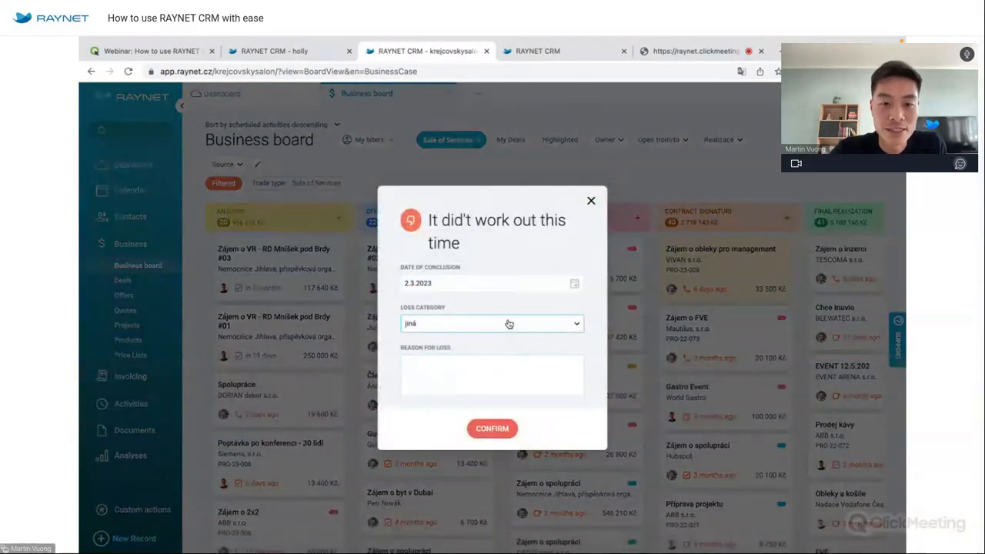
{"action": "left_click", "coordinate": [508, 324]}
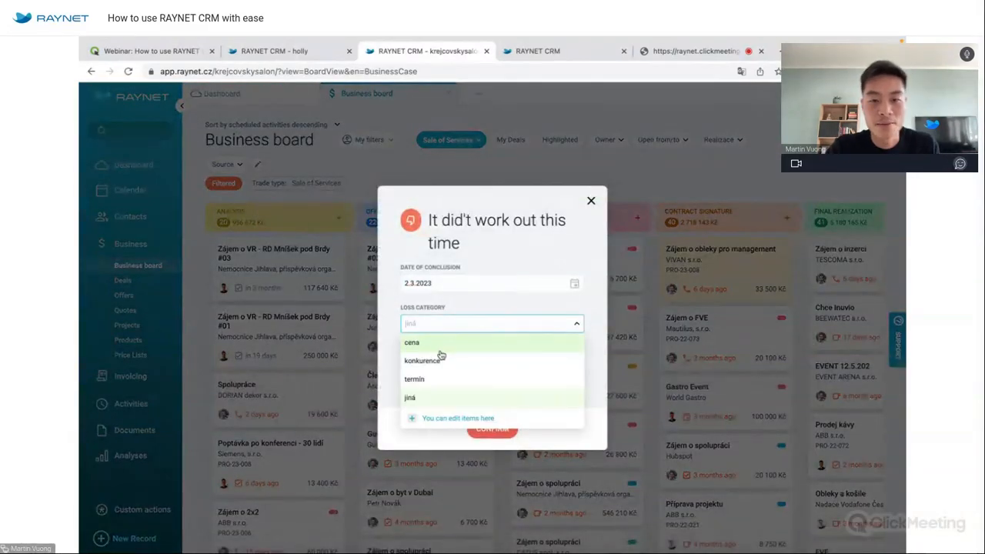
{"action": "left_click", "coordinate": [441, 418]}
{"action": "left_click", "coordinate": [444, 315]}
{"action": "type", "text": "price"}
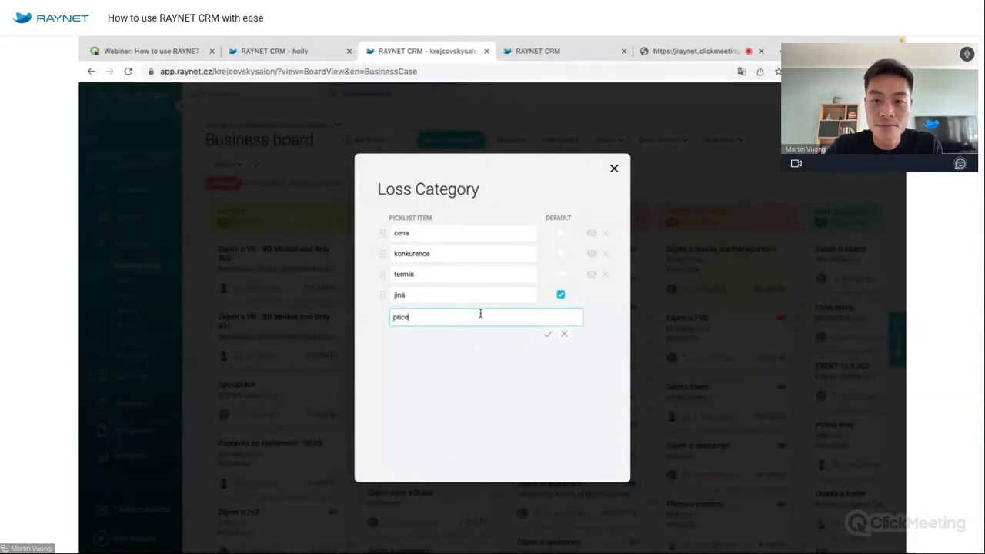
{"action": "key", "text": "Return"}
{"action": "left_click", "coordinate": [561, 314]}
{"action": "left_click", "coordinate": [615, 168]}
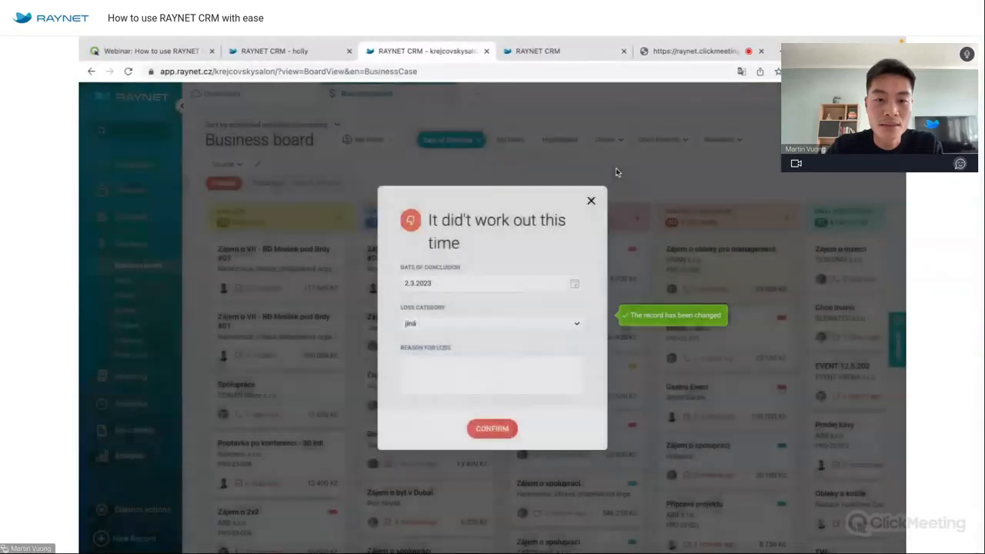
Choose the 'price' category with reason 'price is too high' and confirm the loss.
{"action": "left_click", "coordinate": [451, 327]}
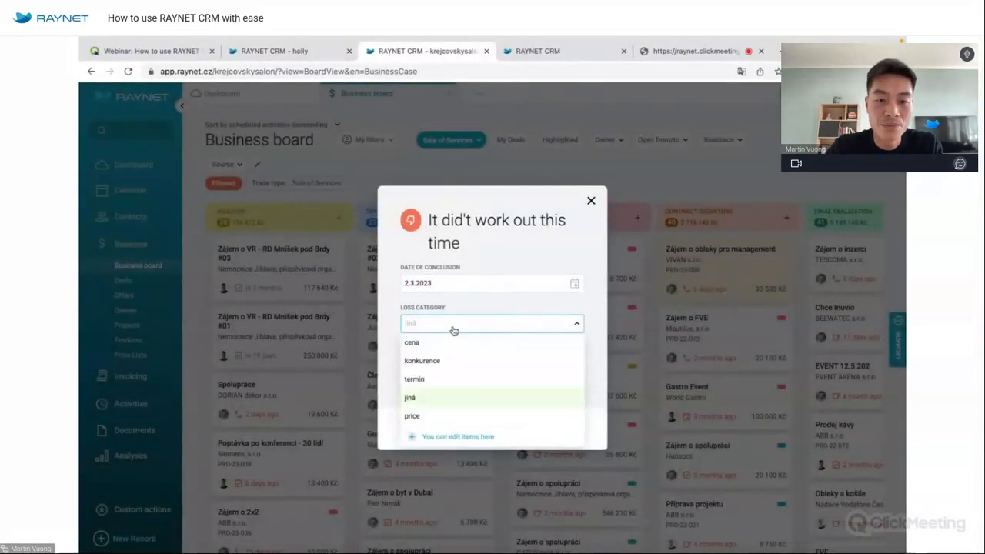
{"action": "left_click", "coordinate": [414, 414]}
{"action": "left_click", "coordinate": [444, 364]}
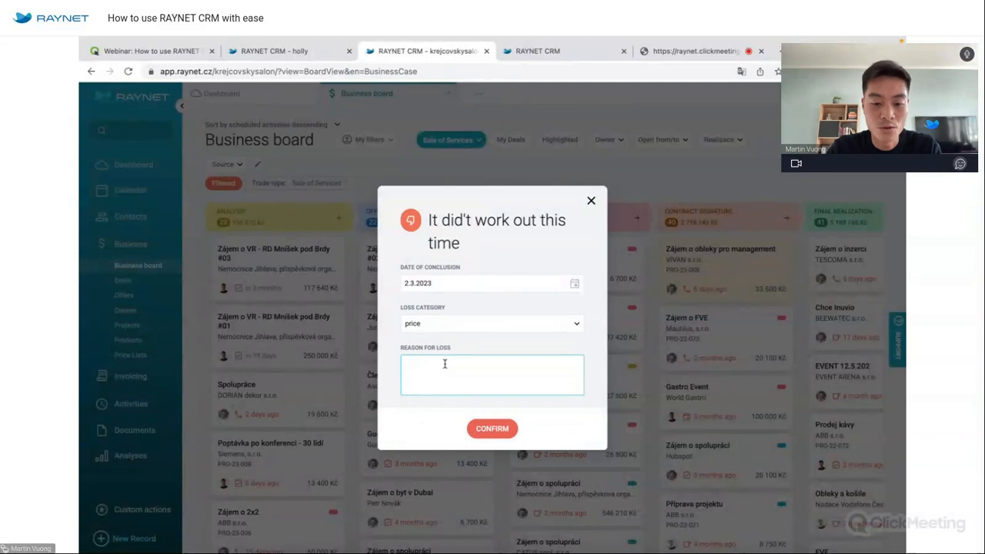
{"action": "type", "text": "price i"}
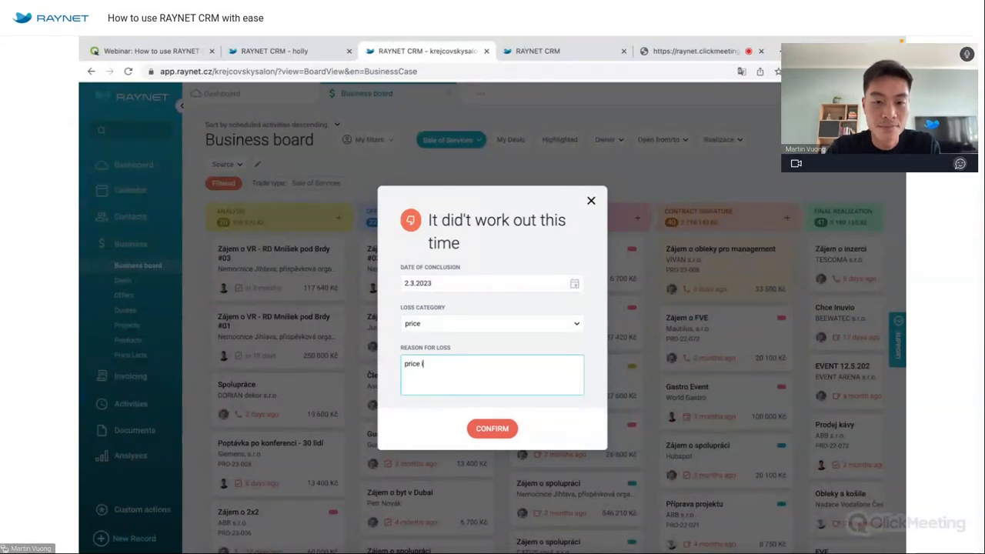
{"action": "type", "text": "s too high"}
{"action": "left_click", "coordinate": [505, 424]}
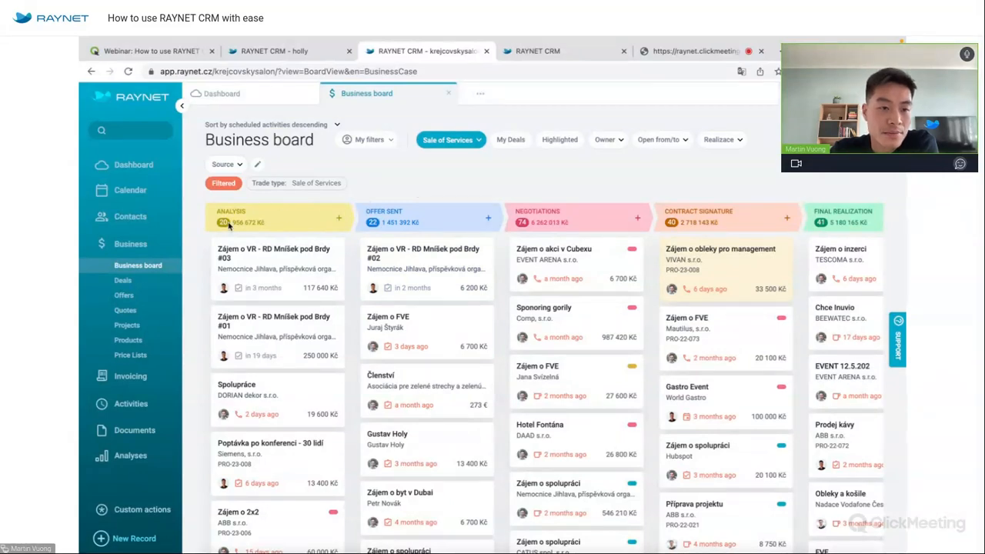
Open the Deals list of 530 deals, briefly revisit the Business board, and scroll the list.
{"action": "left_click", "coordinate": [148, 280]}
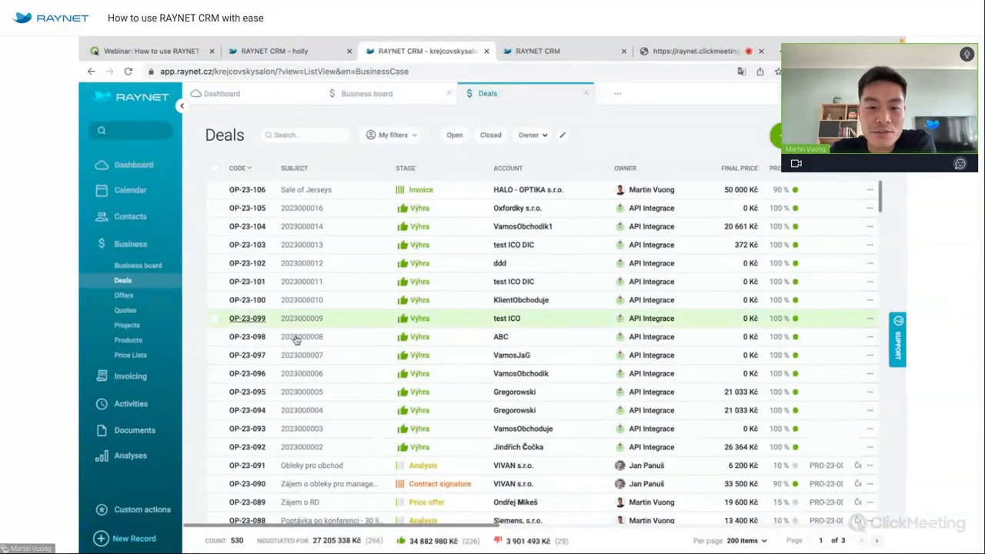
{"action": "scroll", "coordinate": [508, 408], "scroll_direction": "down", "scroll_amount": 1}
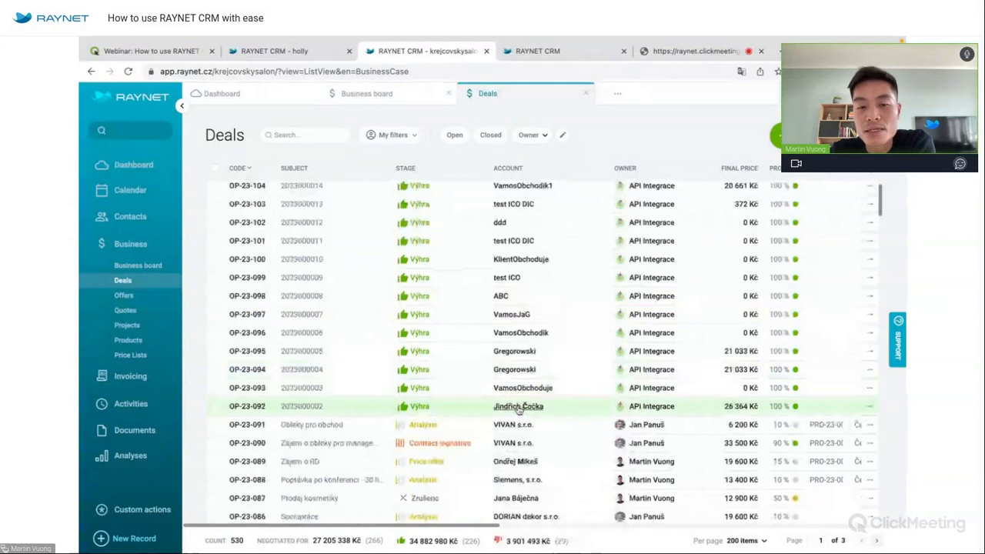
{"action": "mouse_move", "coordinate": [519, 410]}
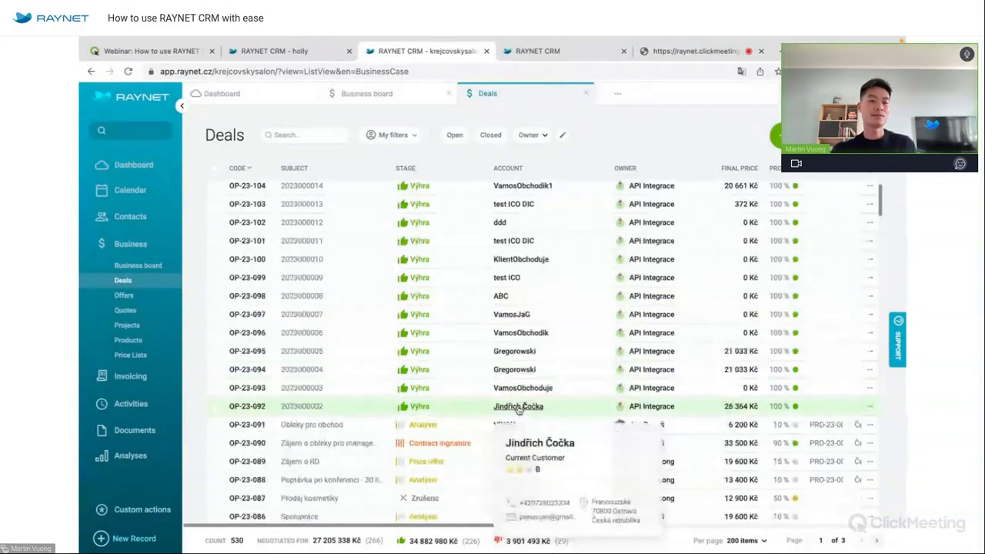
{"action": "left_click", "coordinate": [145, 266]}
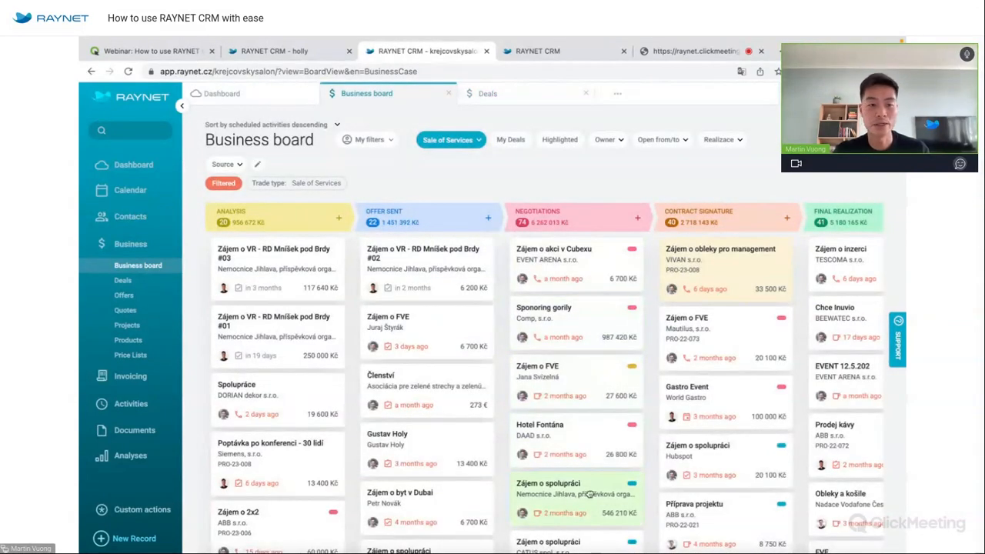
{"action": "left_click", "coordinate": [134, 286]}
{"action": "scroll", "coordinate": [449, 289], "scroll_direction": "down", "scroll_amount": 3}
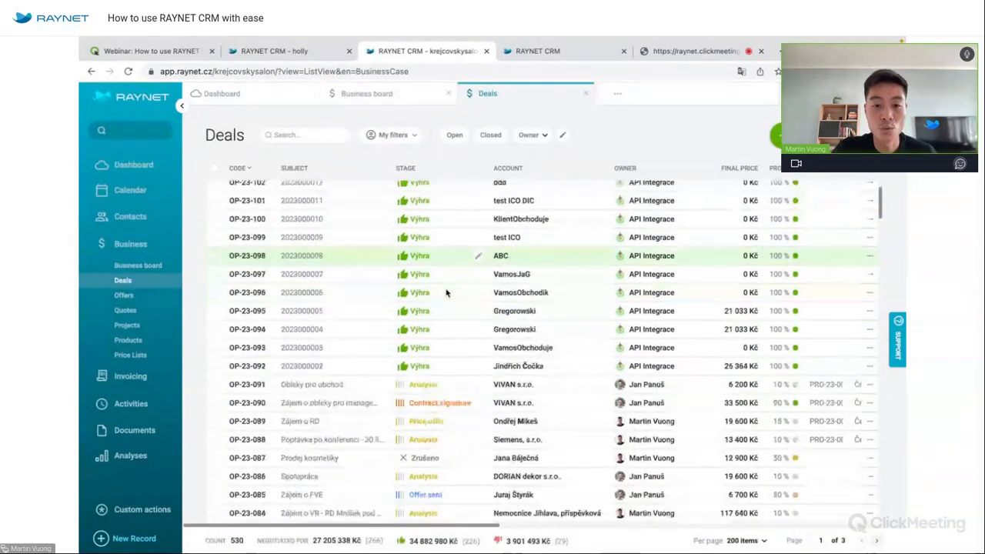
{"action": "scroll", "coordinate": [446, 292], "scroll_direction": "down", "scroll_amount": 6}
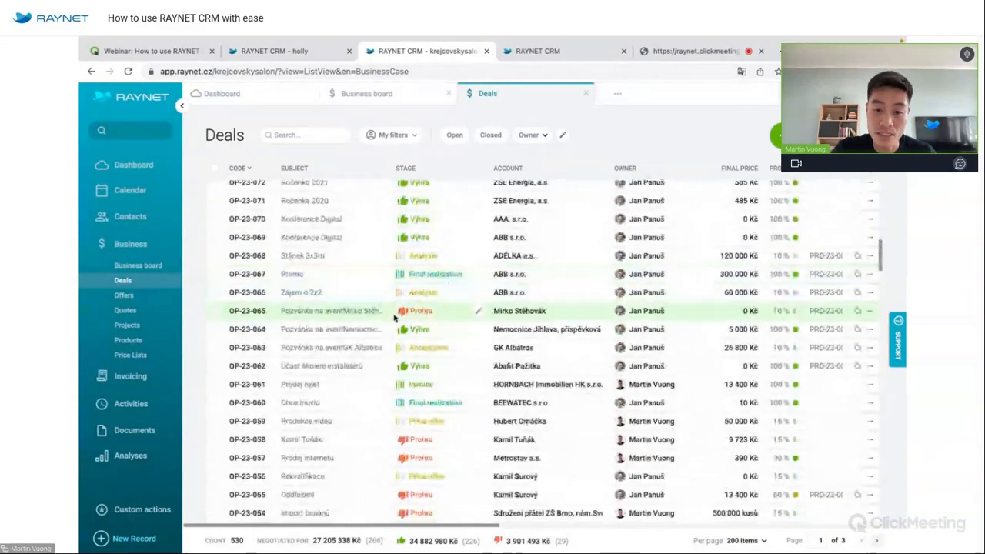
{"action": "scroll", "coordinate": [601, 369], "scroll_direction": "up", "scroll_amount": 10}
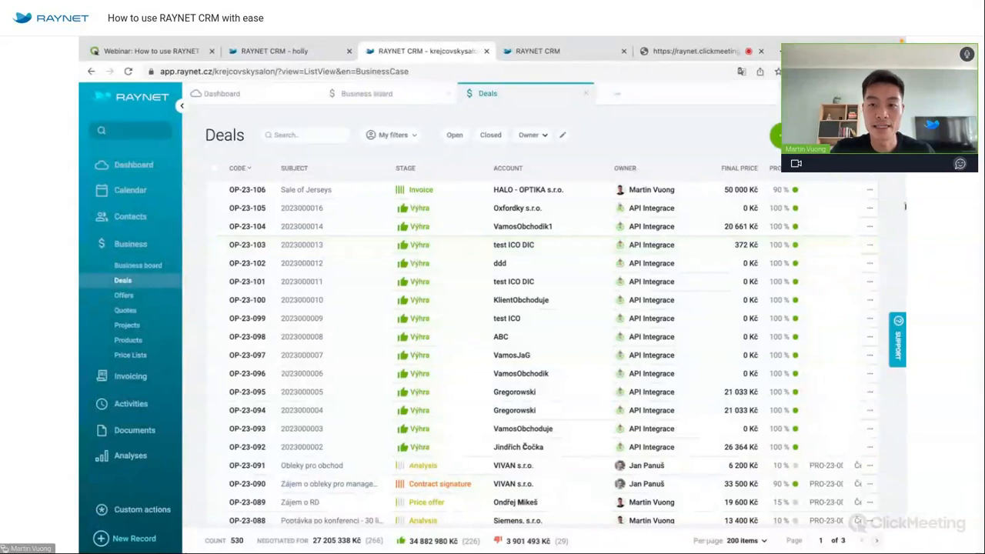
Add an advanced filter condition restricting deals to the Výhra stage.
{"action": "left_click", "coordinate": [708, 218]}
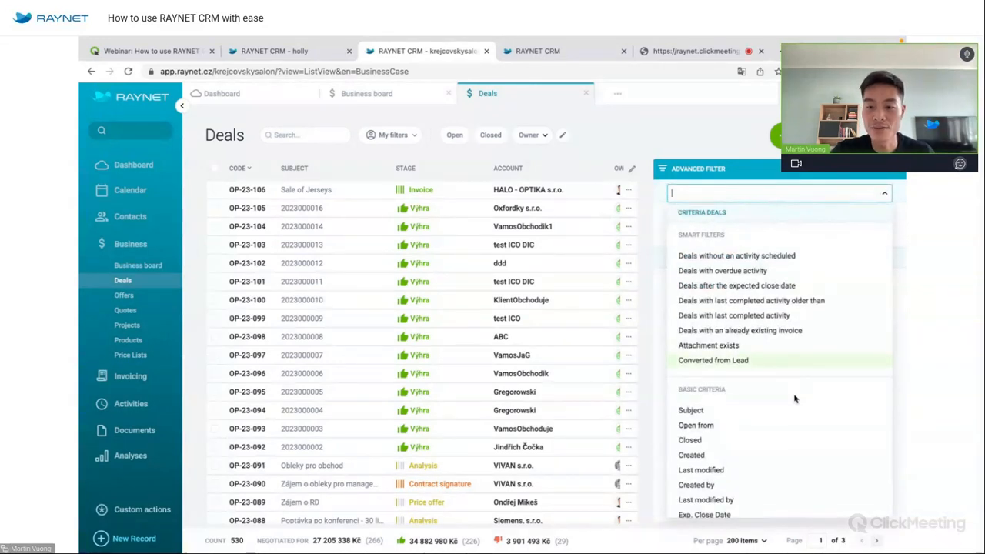
{"action": "scroll", "coordinate": [795, 399], "scroll_direction": "down", "scroll_amount": 6}
{"action": "scroll", "coordinate": [795, 398], "scroll_direction": "down", "scroll_amount": 11}
{"action": "scroll", "coordinate": [795, 399], "scroll_direction": "up", "scroll_amount": 15}
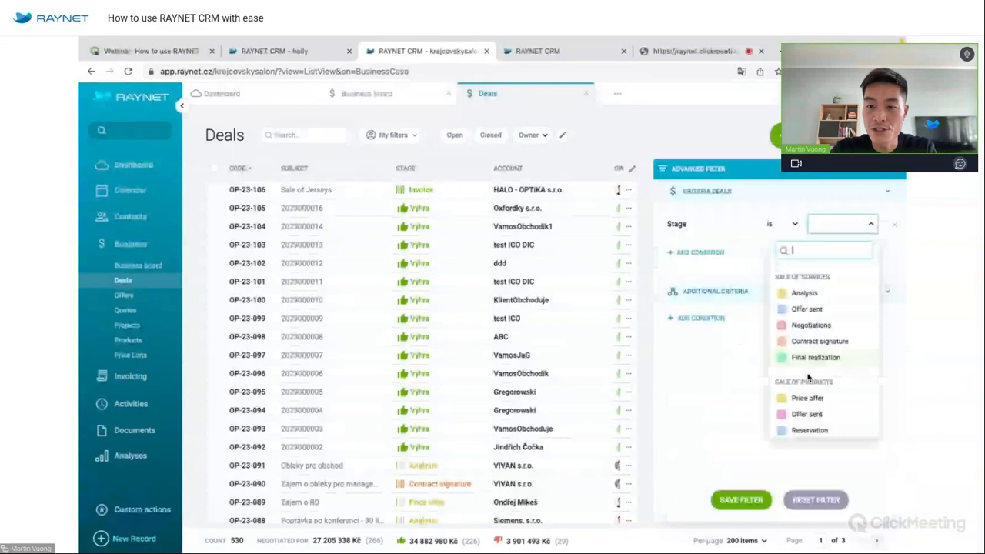
{"action": "scroll", "coordinate": [808, 354], "scroll_direction": "down", "scroll_amount": 3}
{"action": "left_click", "coordinate": [813, 379]}
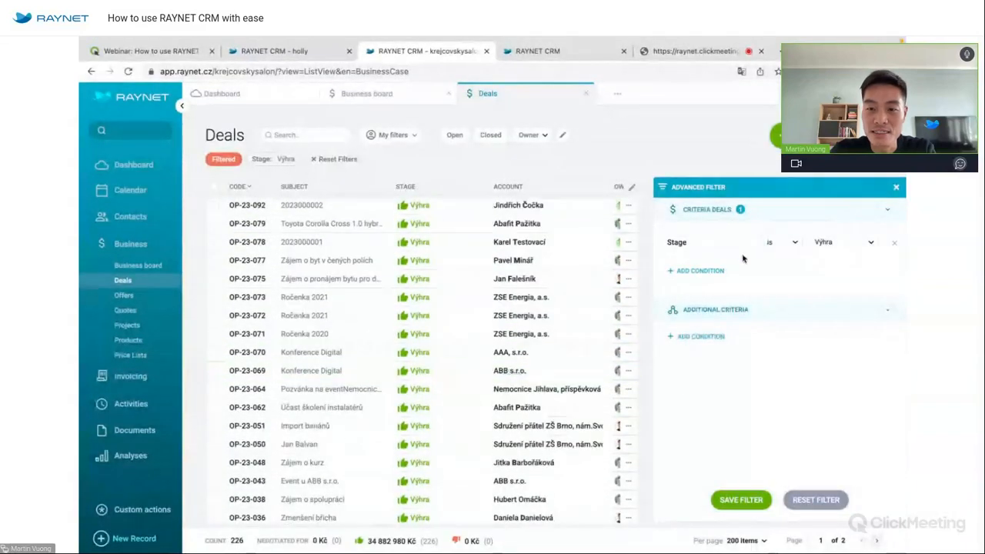
Add an Owner condition for one salesperson and close the filter, leaving 23 won deals.
{"action": "left_click", "coordinate": [699, 270]}
{"action": "type", "text": "own"}
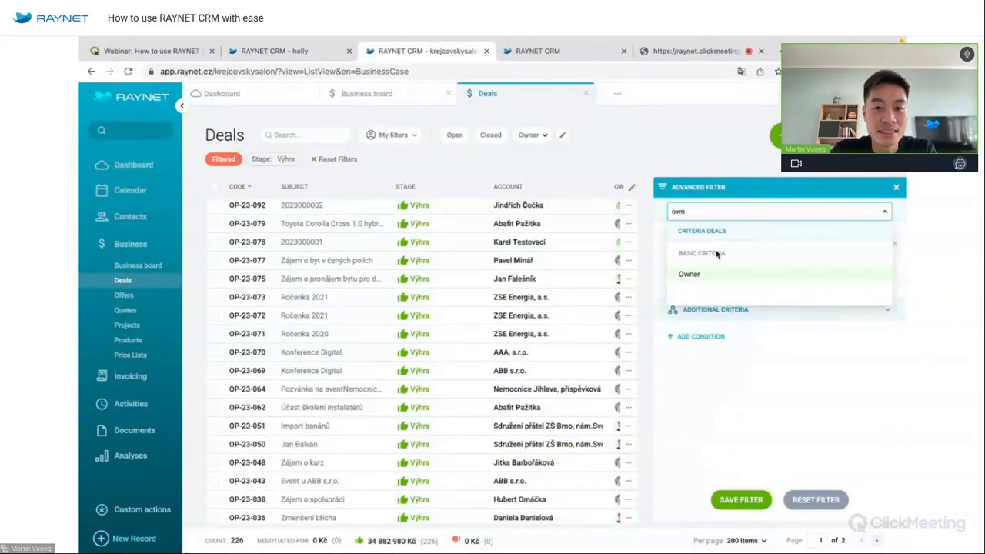
{"action": "left_click", "coordinate": [715, 274]}
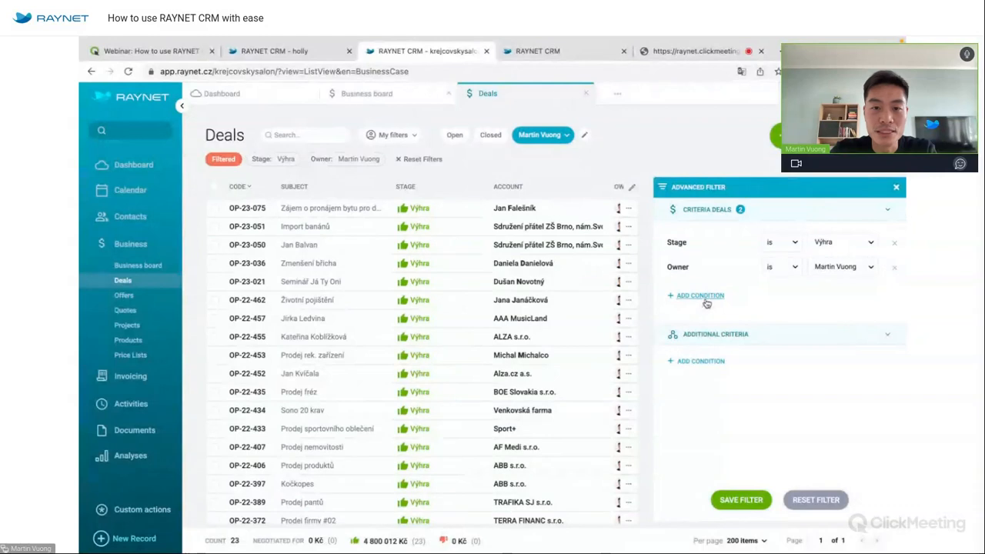
{"action": "left_click", "coordinate": [896, 188]}
{"action": "scroll", "coordinate": [573, 375], "scroll_direction": "down", "scroll_amount": 2}
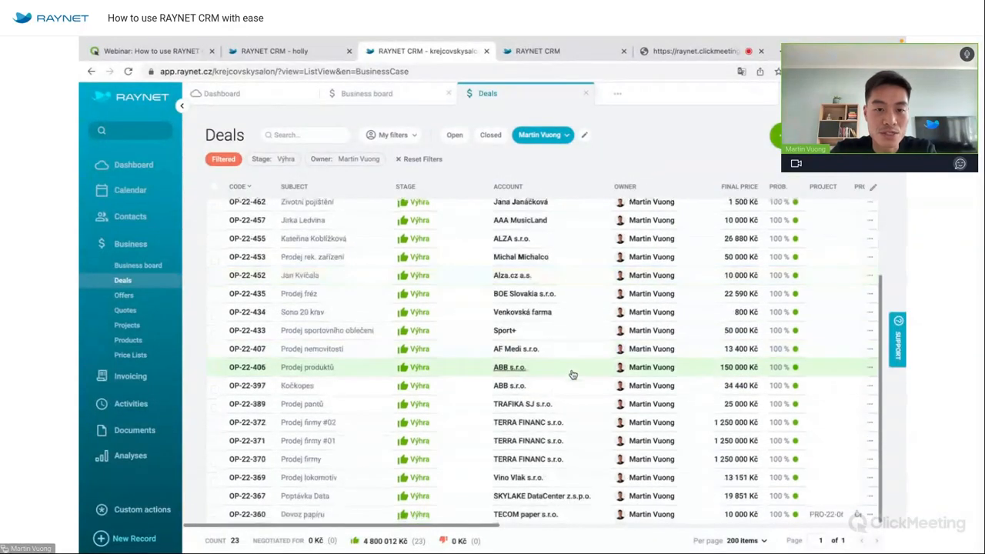
{"action": "scroll", "coordinate": [573, 379], "scroll_direction": "up", "scroll_amount": 2}
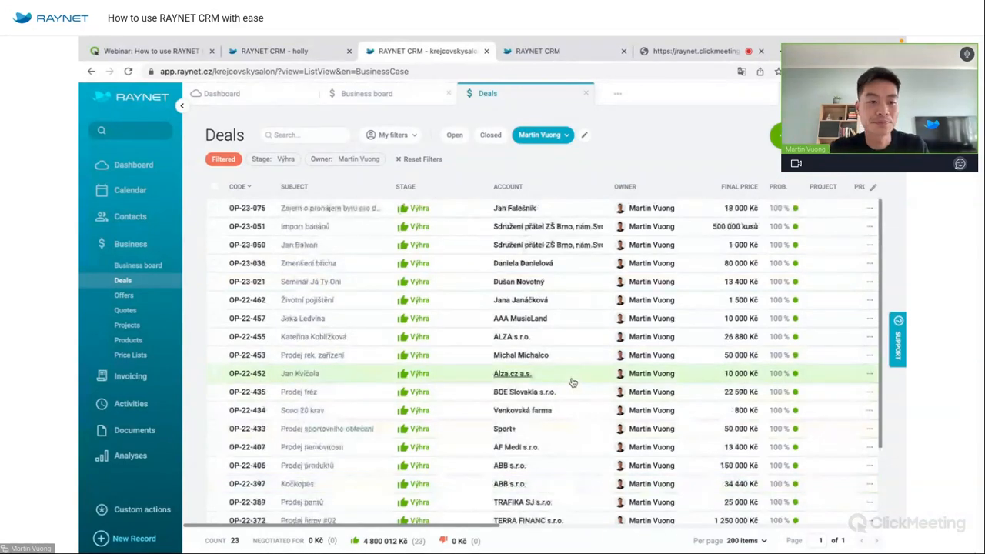
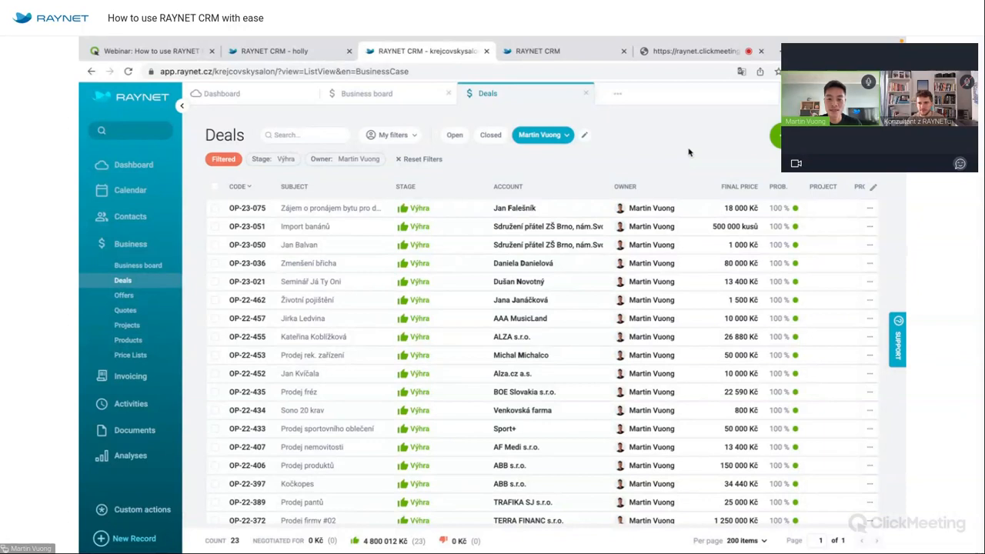
Switch from the 23 won deals list to the ClickMeeting webinar tab.
{"action": "left_click", "coordinate": [695, 52]}
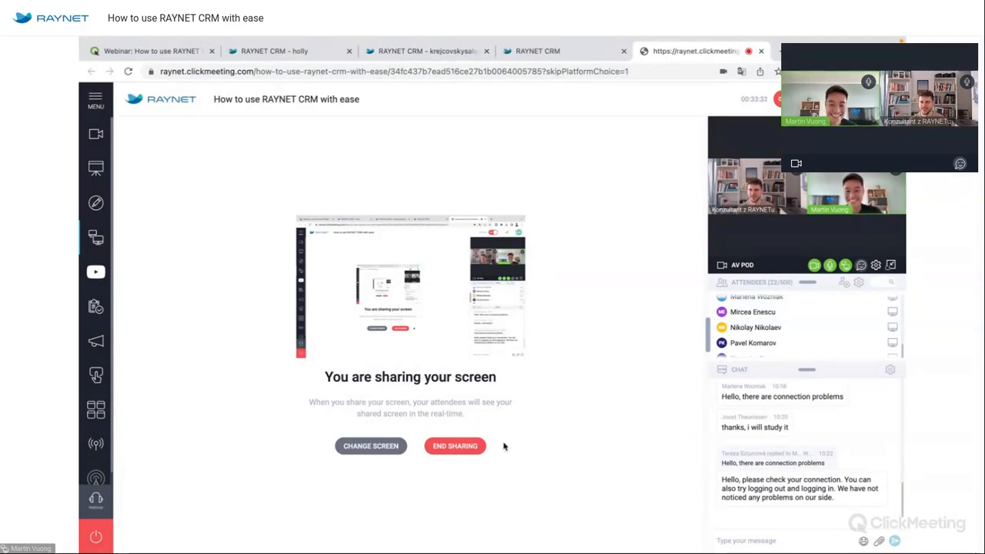
End the screen share and bring up Chrome showing the 349-account RAYNET Accounts list.
{"action": "left_click", "coordinate": [477, 447]}
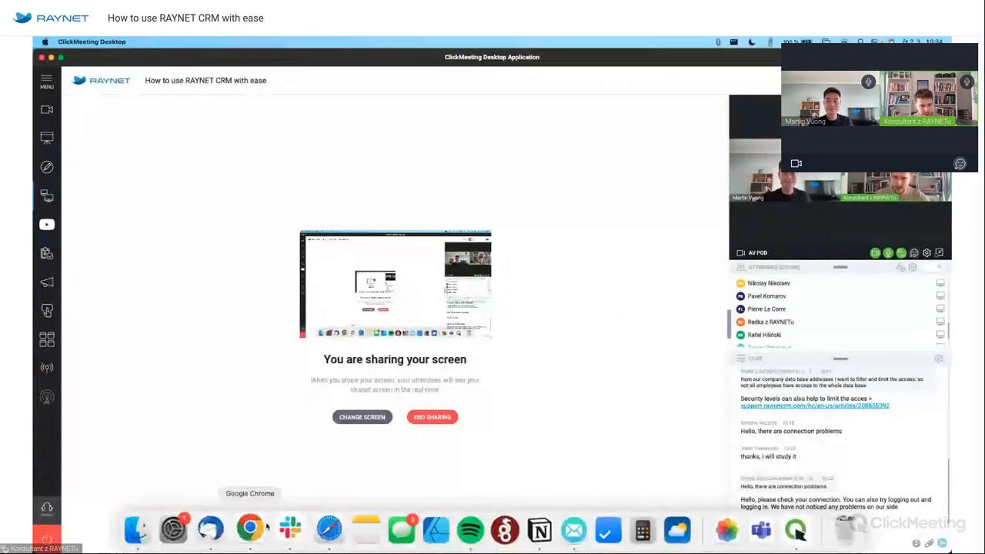
{"action": "left_click", "coordinate": [253, 528]}
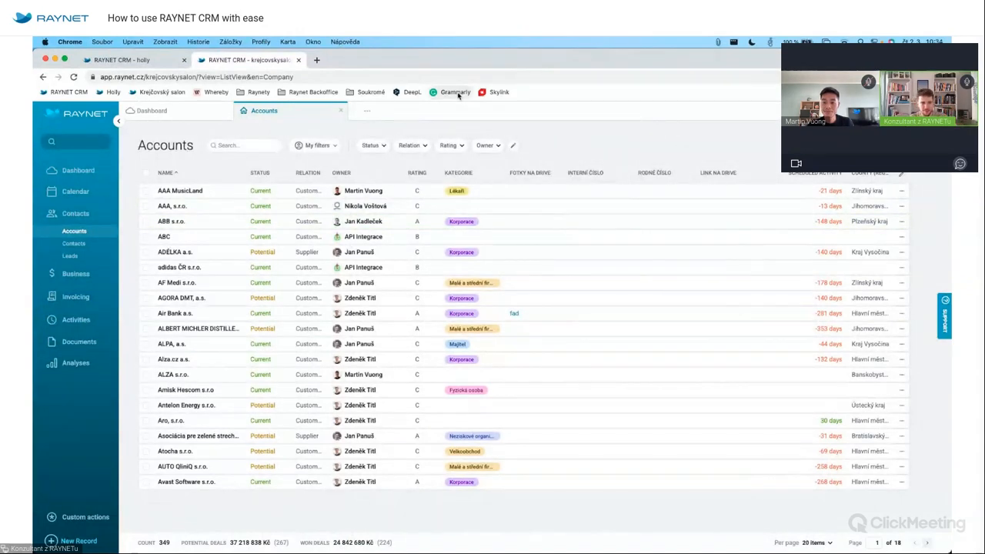
Hide the browser bookmarks bar and briefly check the Accounts advanced filter options.
{"action": "key", "text": "super+shift+b"}
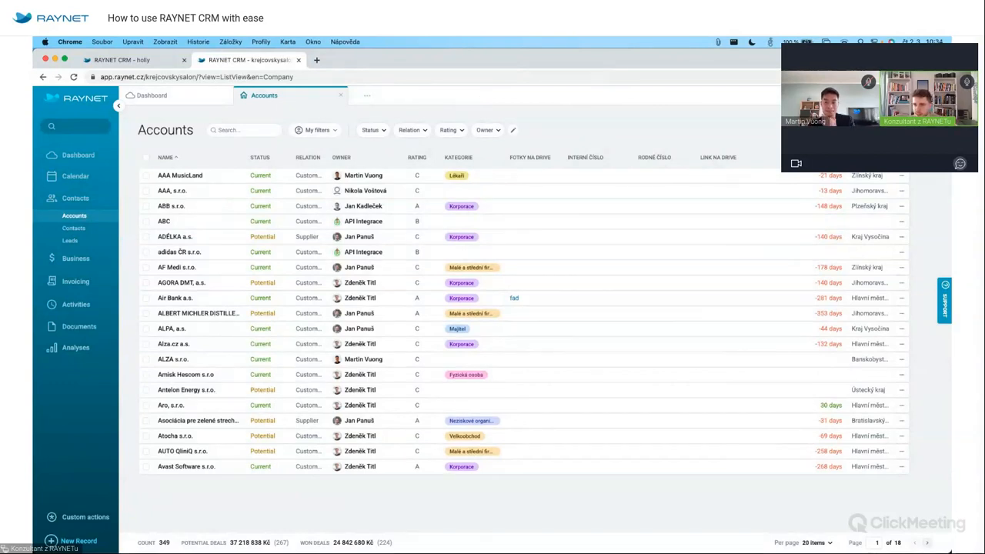
{"action": "left_click", "coordinate": [936, 158]}
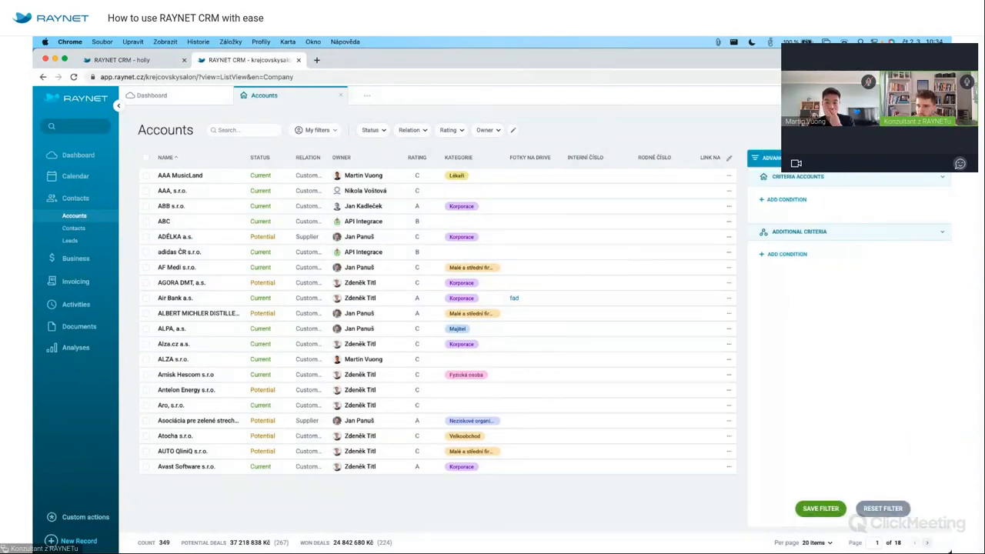
{"action": "left_click", "coordinate": [936, 158]}
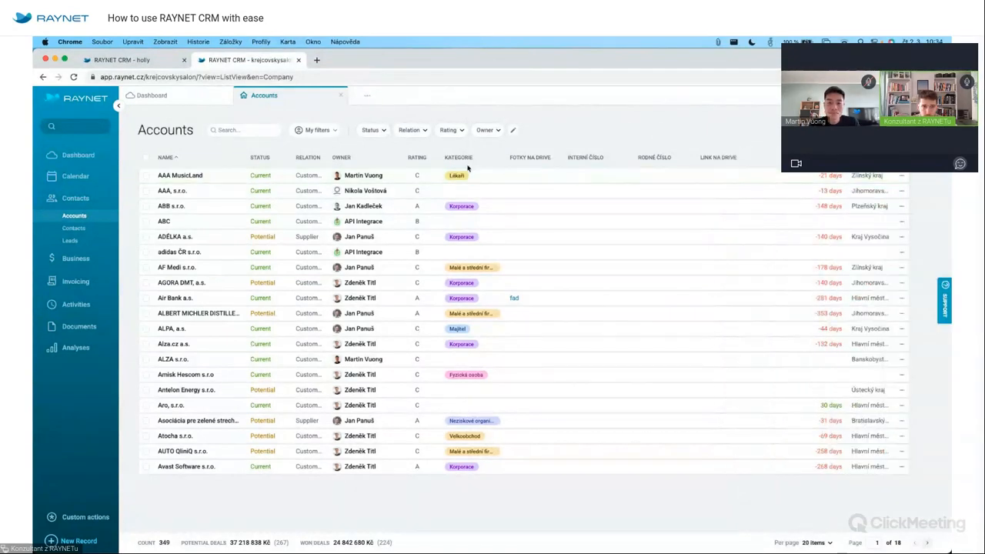
Add the clients-without-care-30-days saved filter to My filters via the filter manager.
{"action": "left_click", "coordinate": [318, 132]}
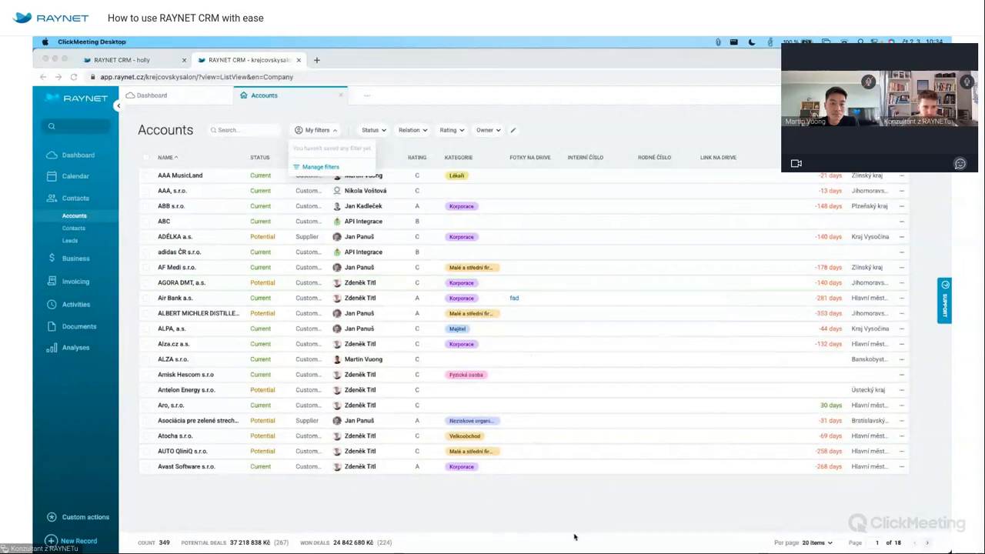
{"action": "key", "text": "super+Tab"}
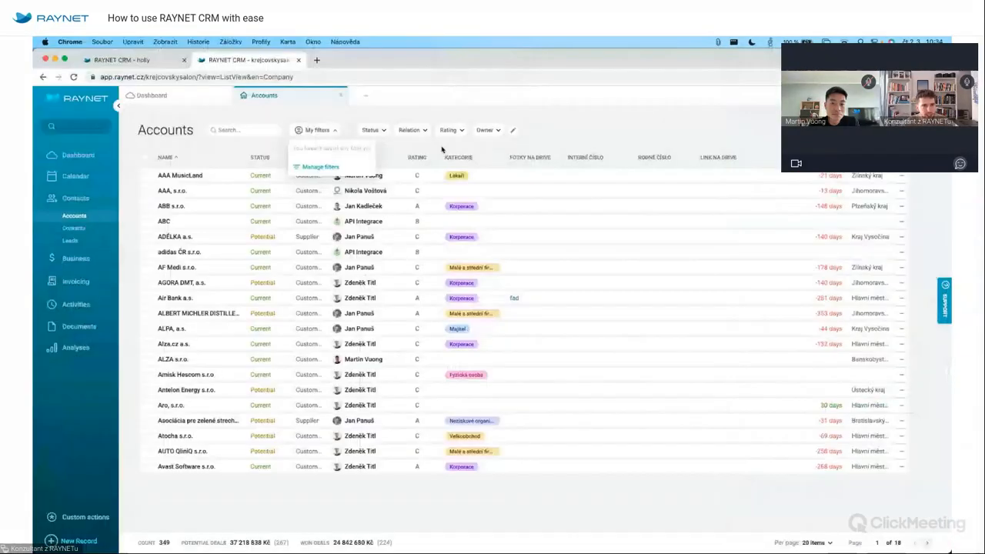
{"action": "left_click", "coordinate": [315, 167]}
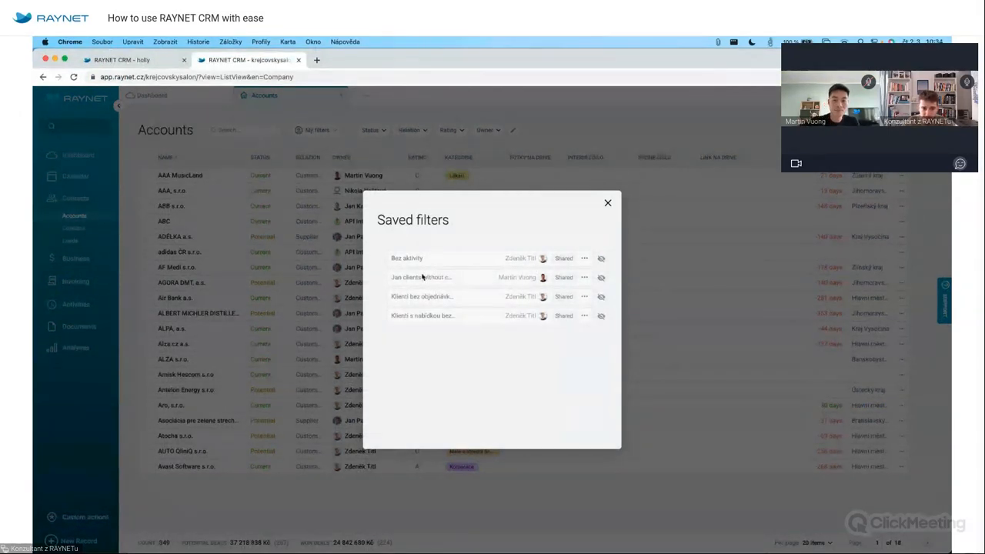
{"action": "left_click", "coordinate": [586, 277]}
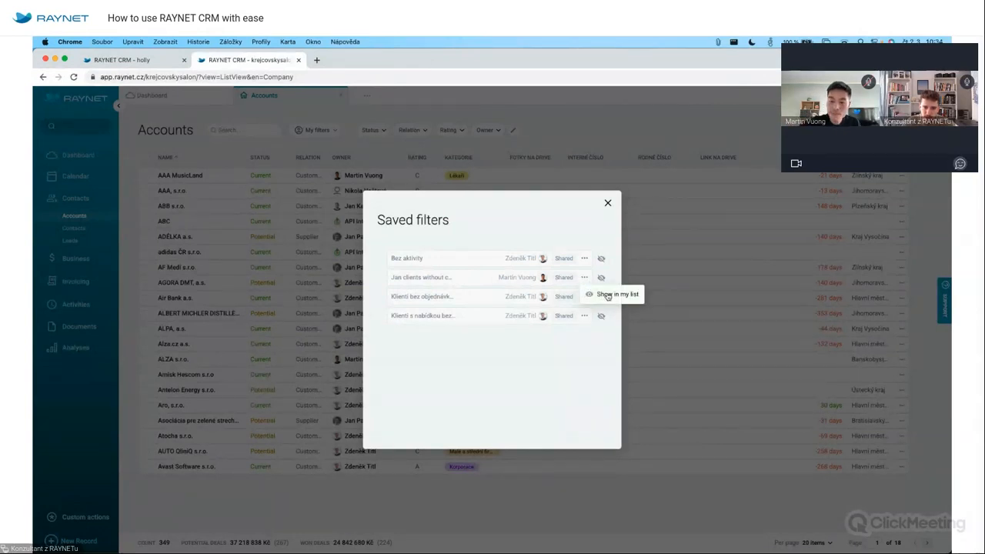
{"action": "left_click", "coordinate": [608, 295]}
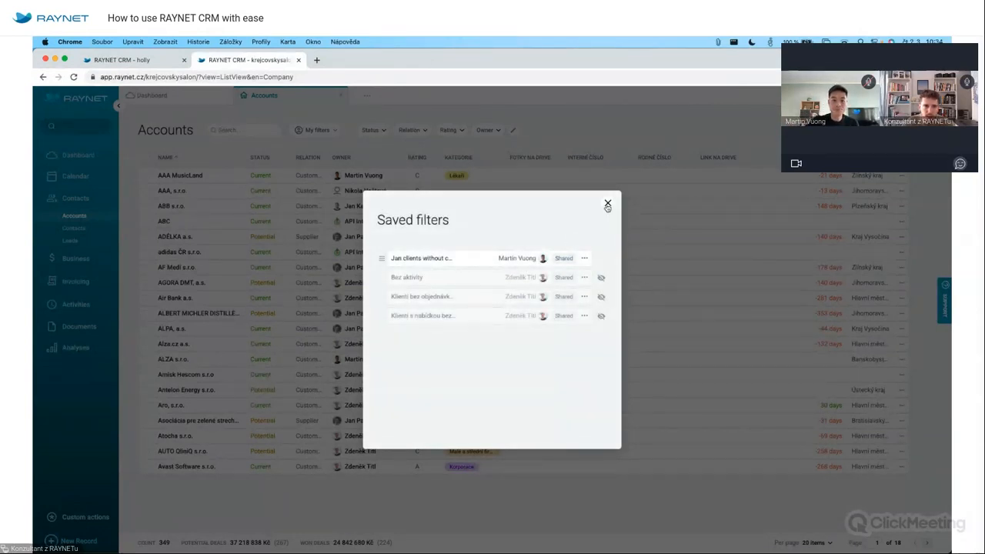
{"action": "left_click", "coordinate": [607, 204]}
Apply the clients-without-care 30 days filter, leaving two accounts, and start a new account.
{"action": "left_click", "coordinate": [316, 130]}
{"action": "left_click", "coordinate": [299, 148]}
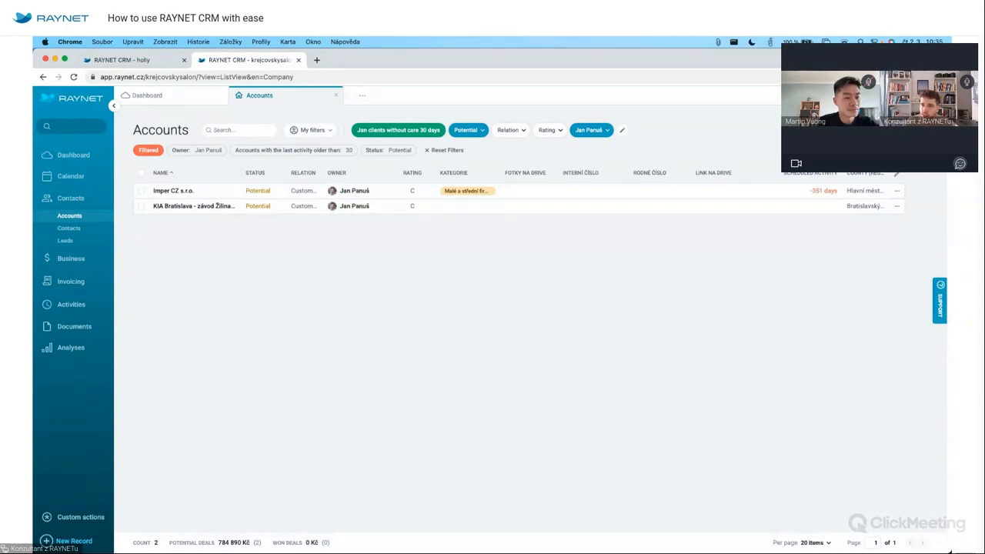
{"action": "left_click", "coordinate": [880, 131]}
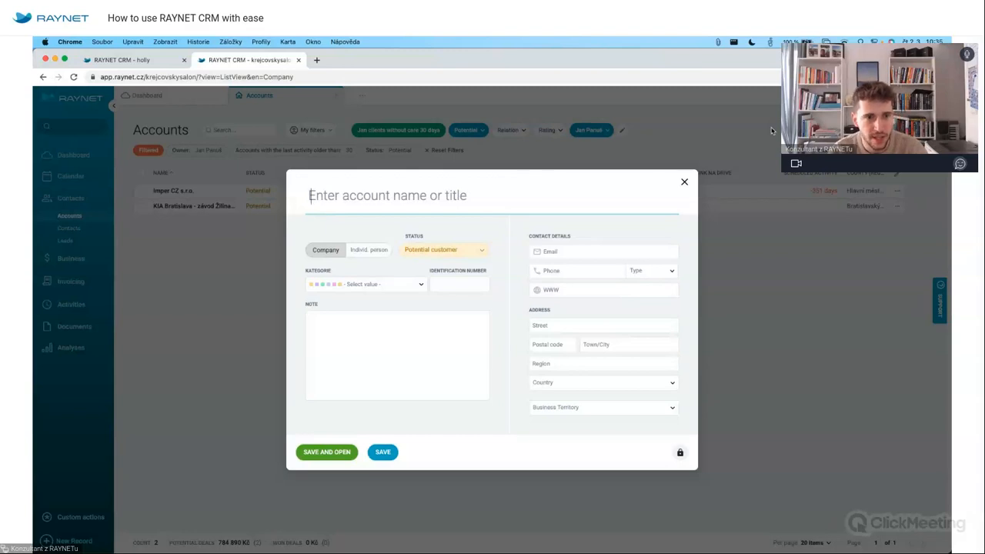
Fill the new account from the BEDENIKA s.r.o. registry entry and review the category options.
{"action": "type", "text": "Beden"}
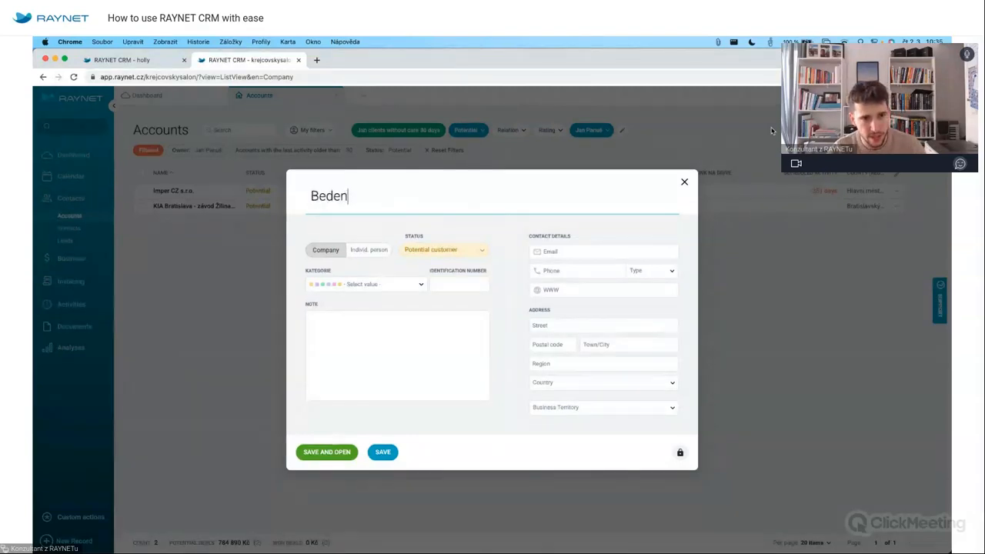
{"action": "type", "text": "ika"}
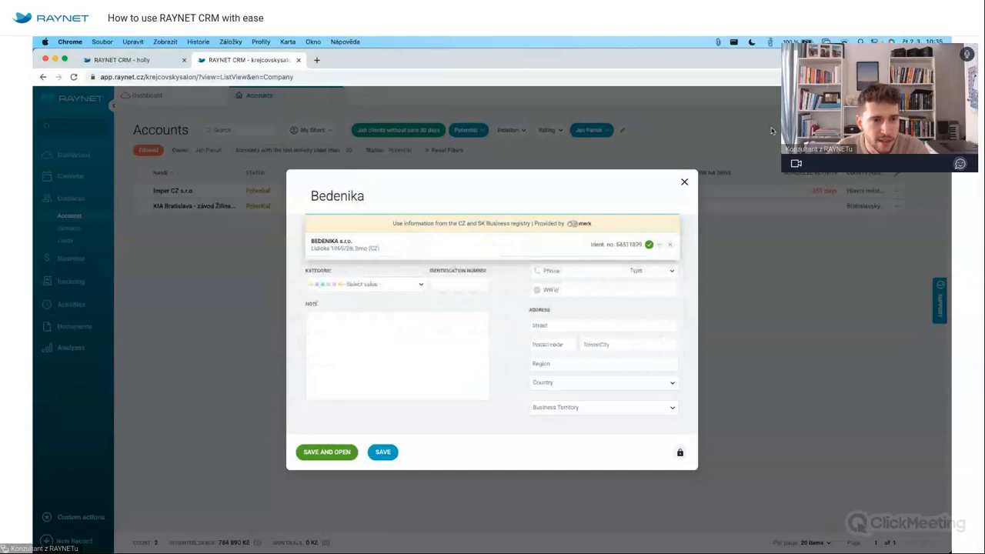
{"action": "left_click", "coordinate": [422, 254]}
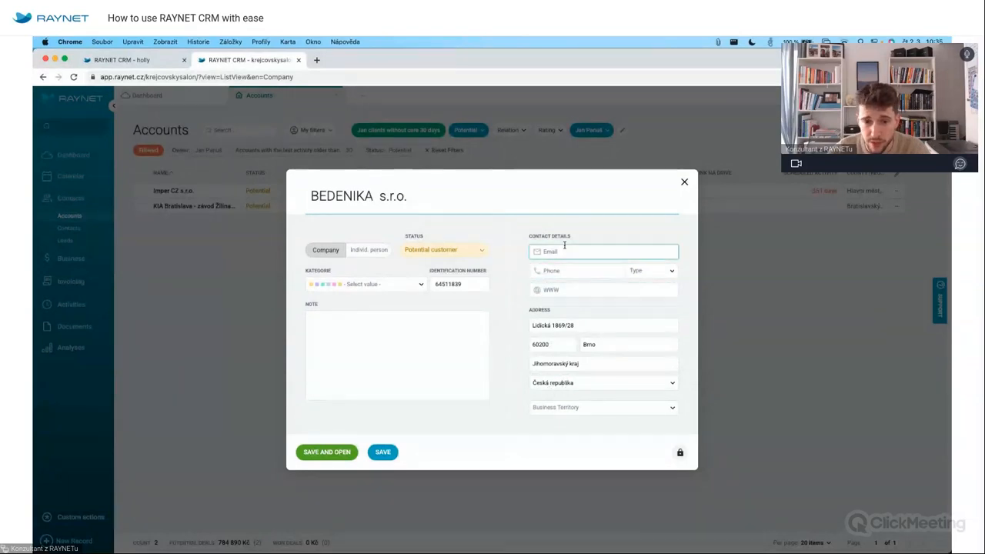
{"action": "left_click", "coordinate": [418, 286]}
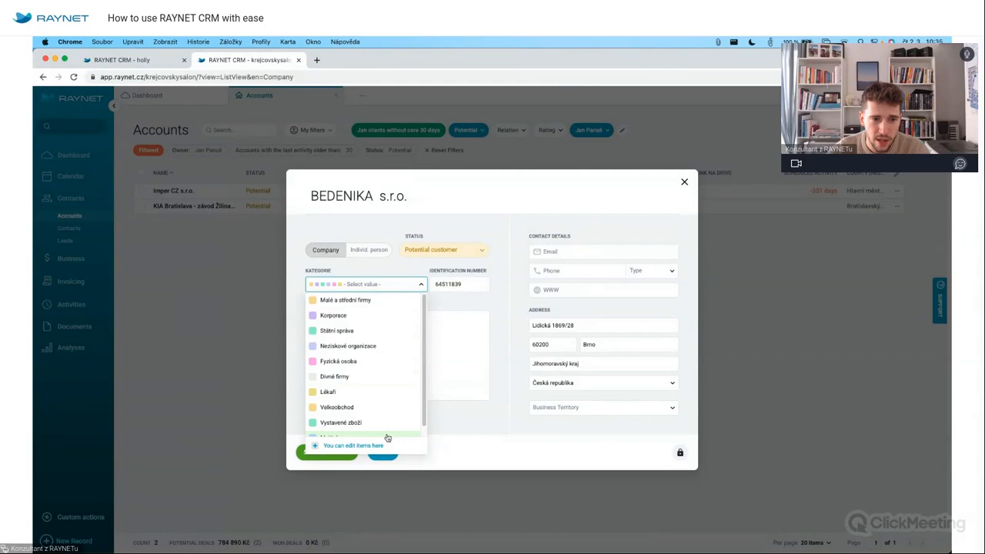
{"action": "scroll", "coordinate": [381, 363], "scroll_direction": "down", "scroll_amount": 1}
{"action": "scroll", "coordinate": [382, 401], "scroll_direction": "up", "scroll_amount": 1}
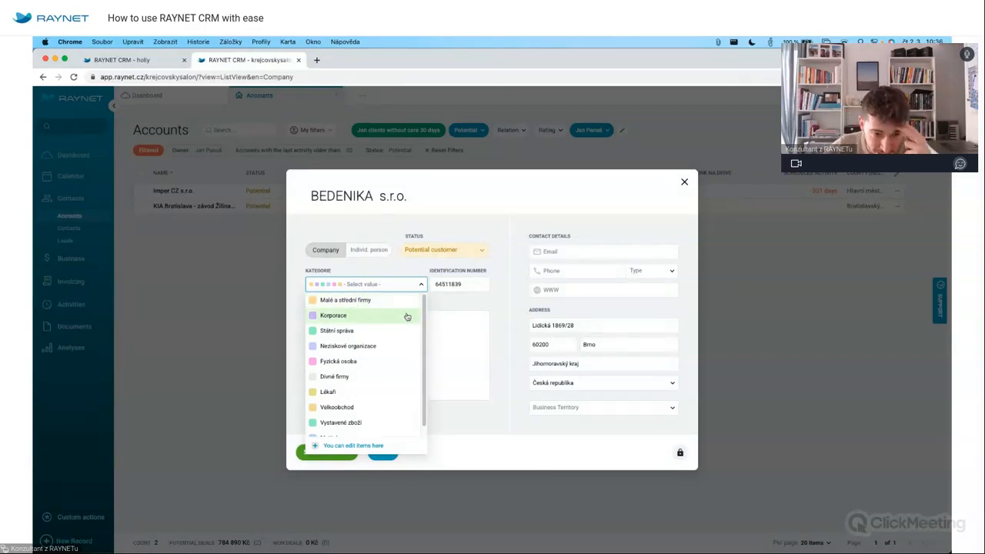
{"action": "left_click", "coordinate": [351, 446]}
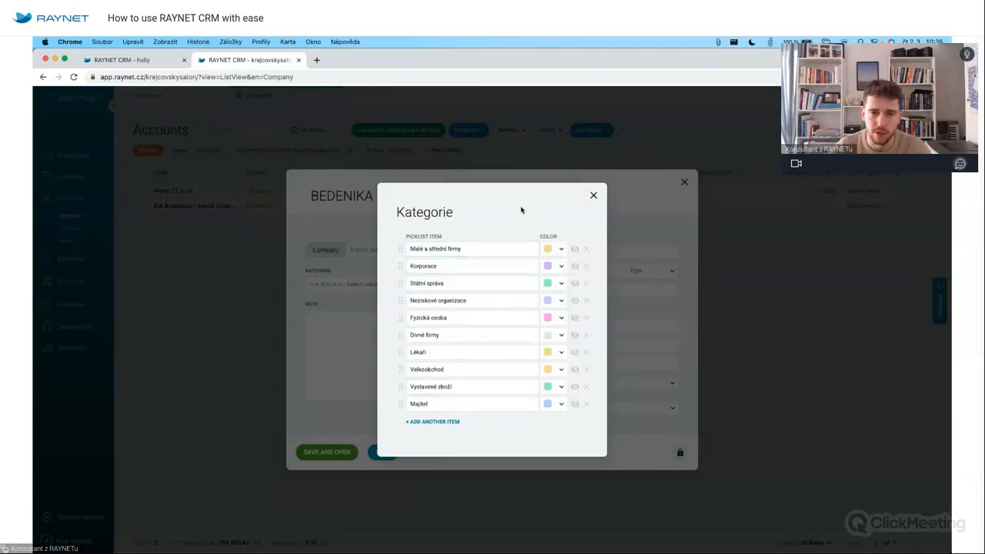
{"action": "left_click", "coordinate": [594, 196]}
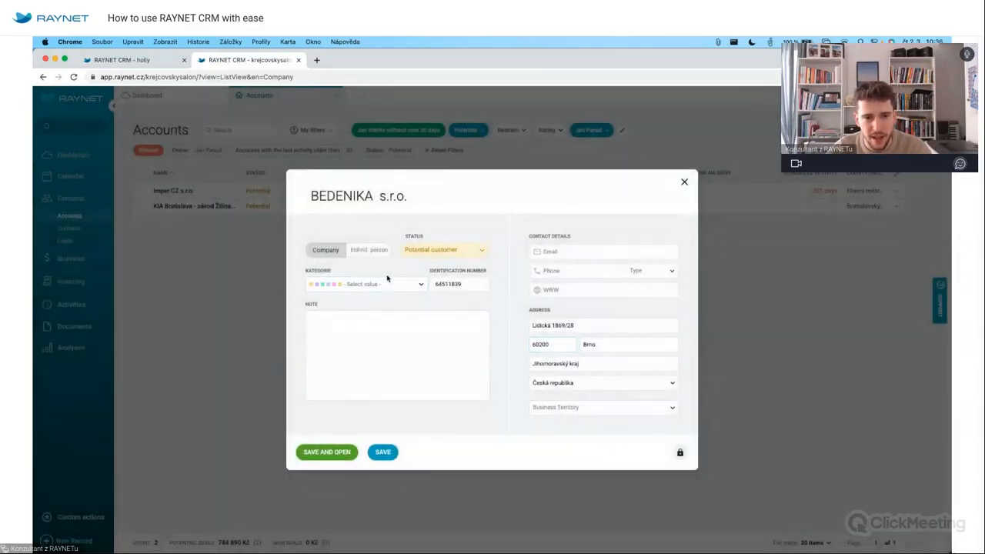
Set the category to Malé a střední firmy and save the BEDENIKA s.r.o. account.
{"action": "left_click", "coordinate": [406, 284]}
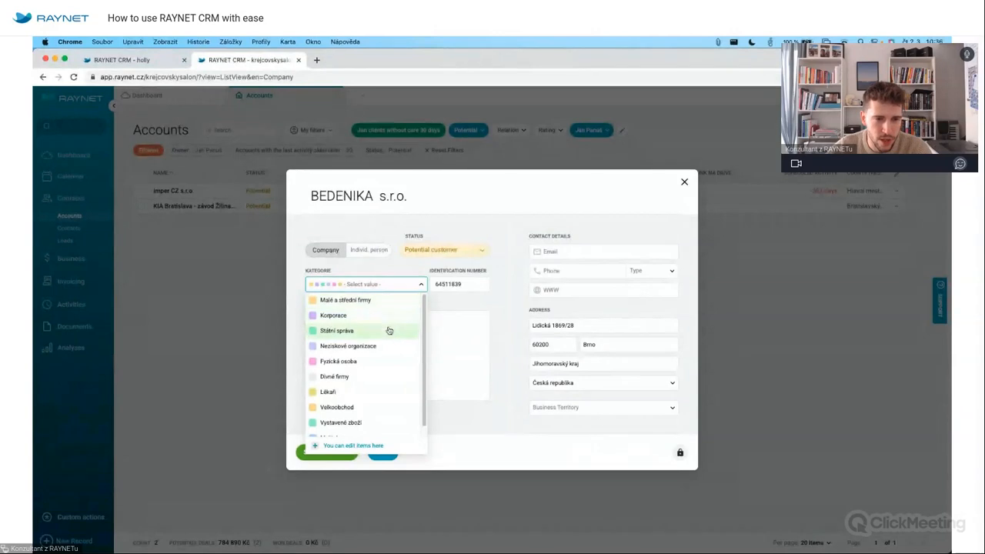
{"action": "left_click", "coordinate": [376, 301]}
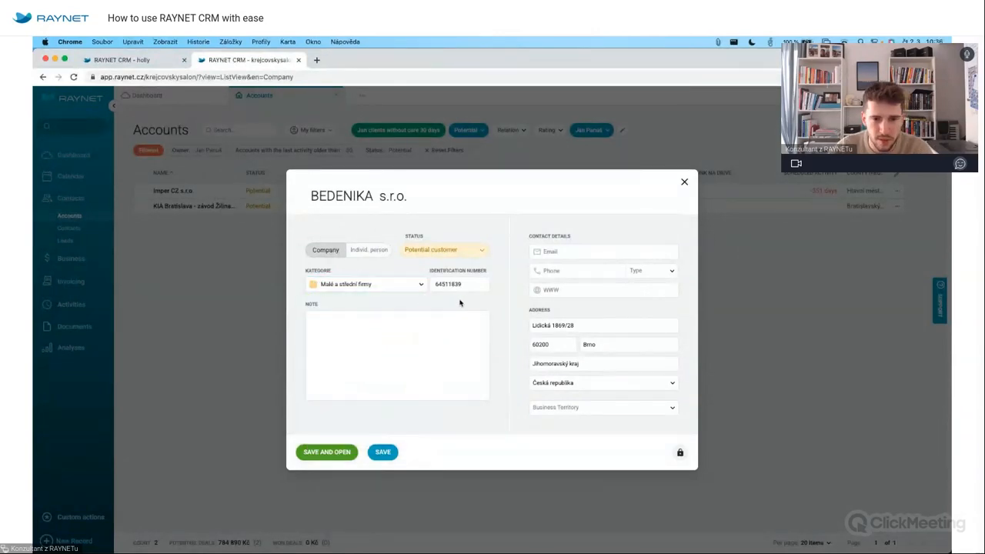
{"action": "left_click", "coordinate": [594, 409]}
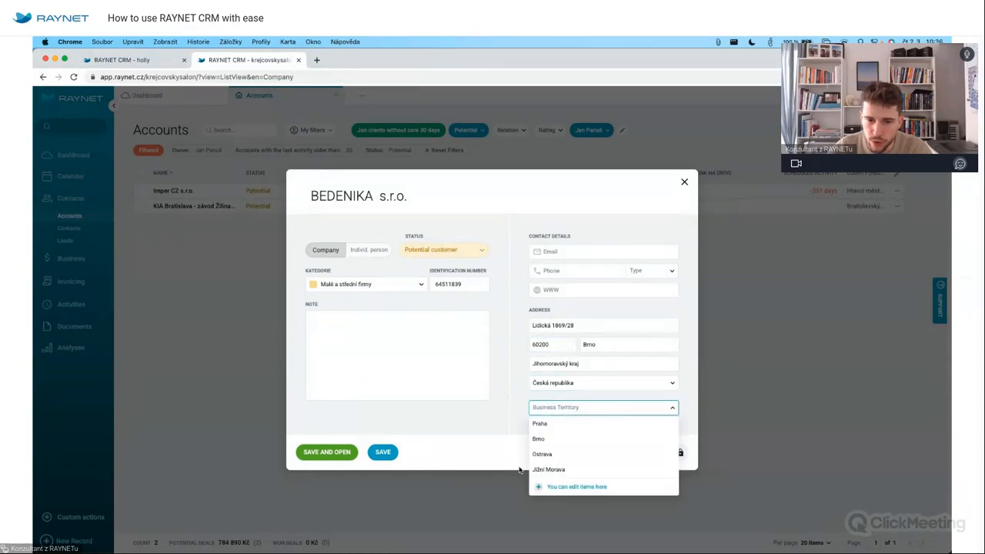
{"action": "left_click", "coordinate": [487, 421]}
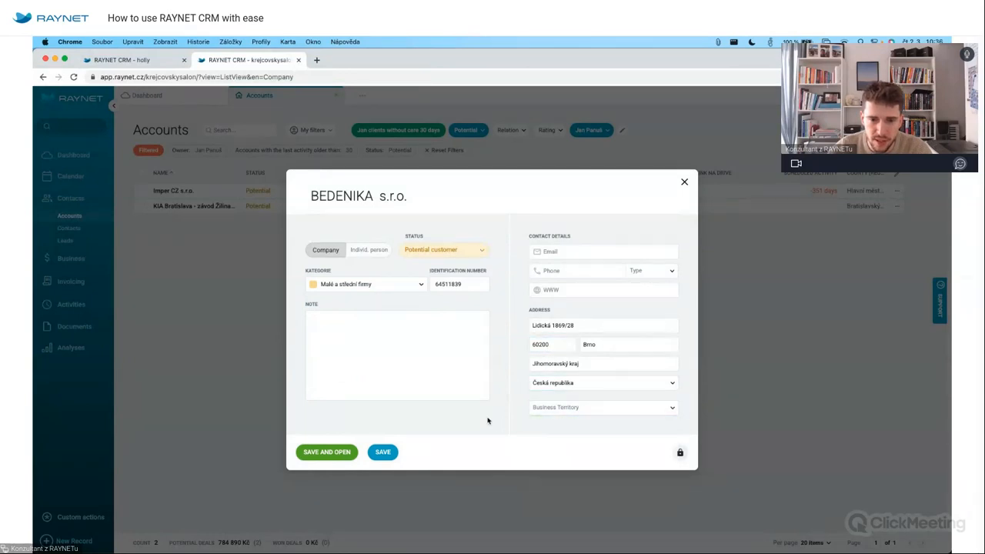
{"action": "left_click", "coordinate": [326, 454]}
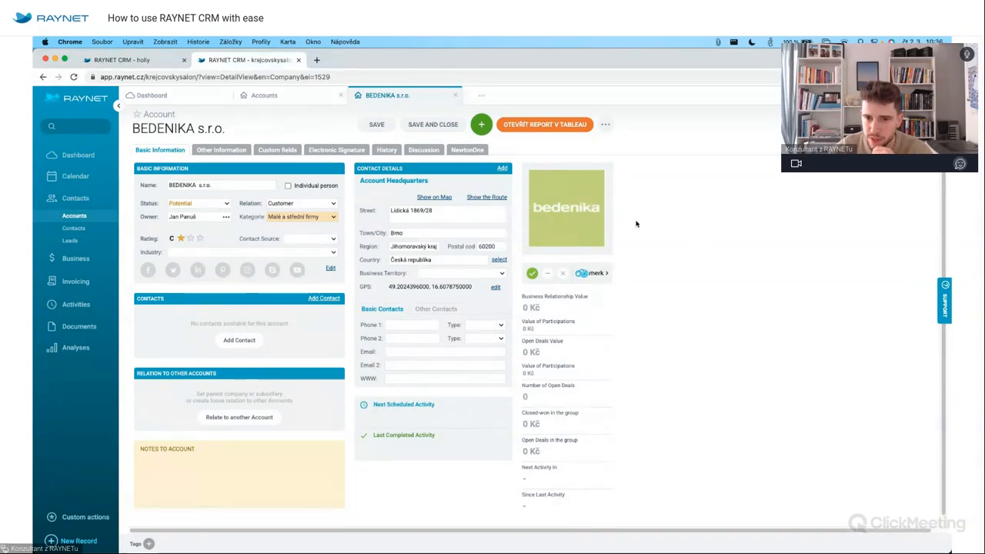
Show the Lidická 1869/28, Brno headquarters address on Google Maps.
{"action": "left_click", "coordinate": [435, 200]}
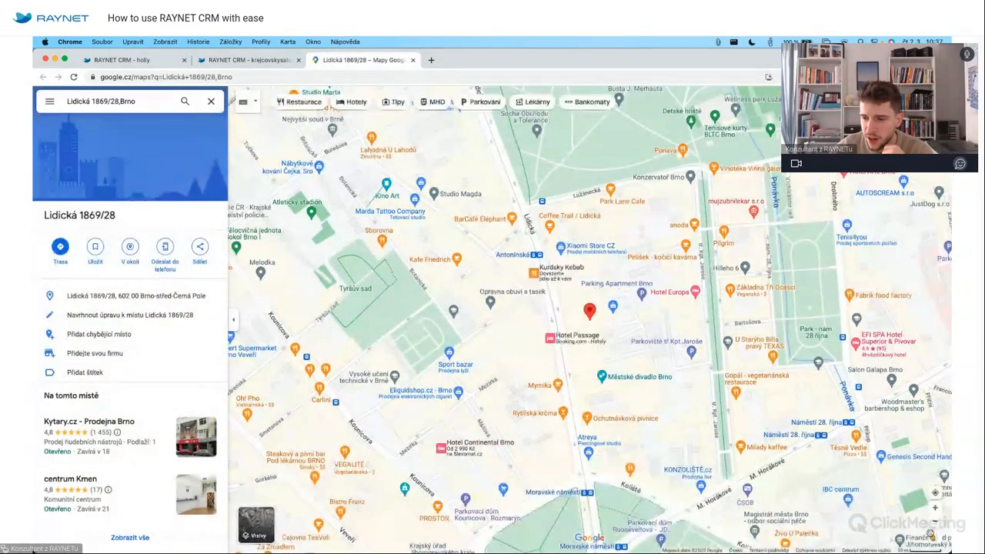
View Lidická street in Street View, then close the map to return to BEDENIKA s.r.o.
{"action": "left_click_drag", "start_coordinate": [934, 536], "coordinate": [575, 308]}
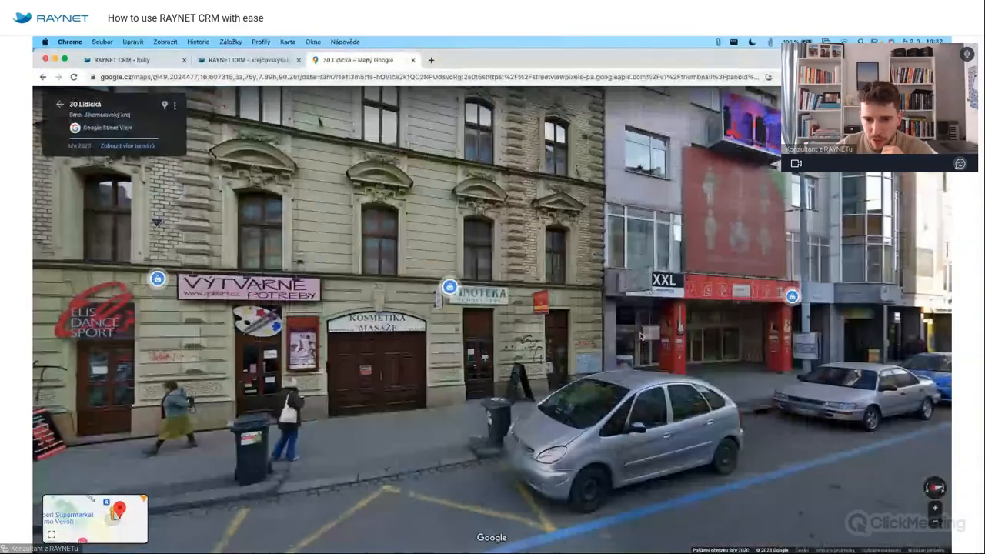
{"action": "left_click_drag", "start_coordinate": [641, 337], "coordinate": [289, 335]}
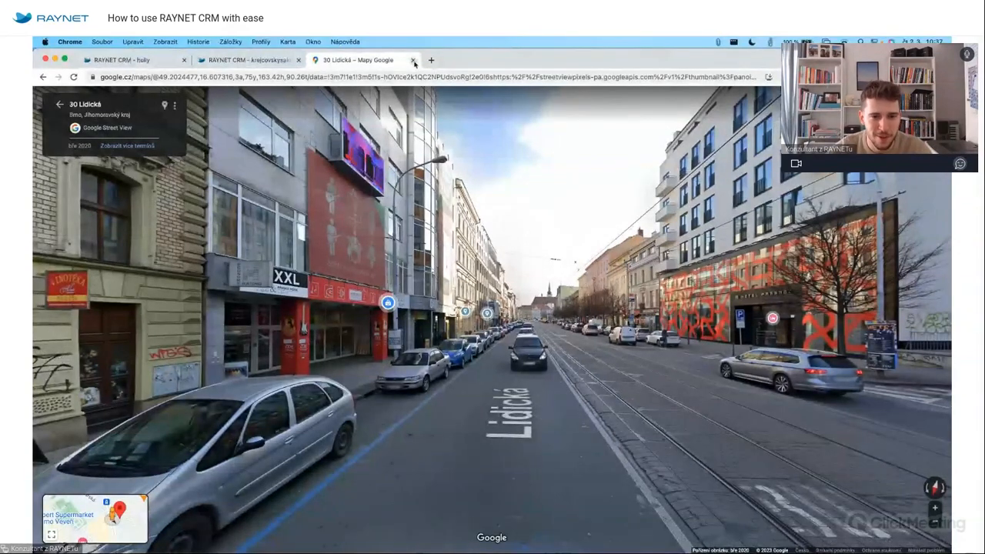
{"action": "key", "text": "Left"}
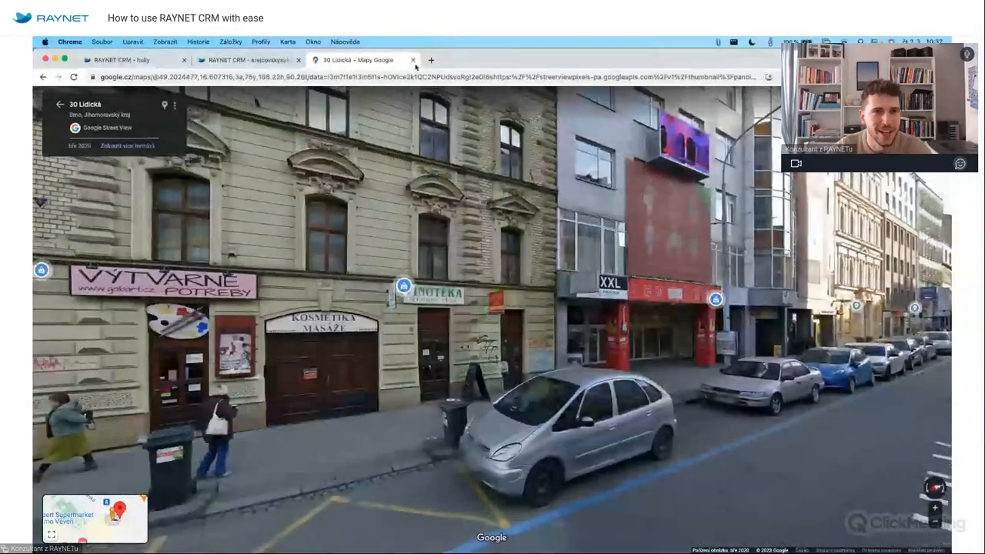
{"action": "left_click", "coordinate": [413, 61]}
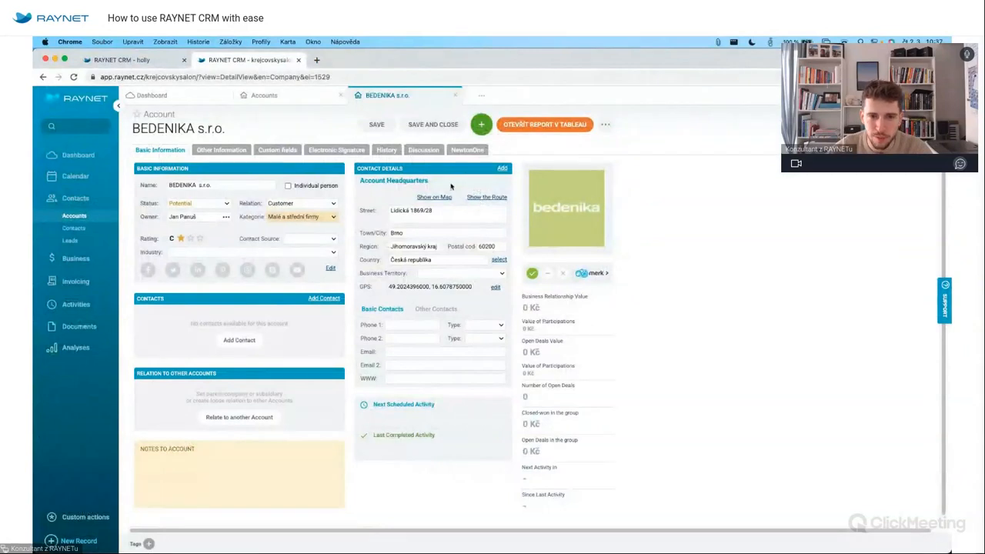
Add a London Office address at Shepherd's Bush, W12, Spojené království to the account.
{"action": "left_click", "coordinate": [505, 169]}
{"action": "triple_click", "coordinate": [442, 242]}
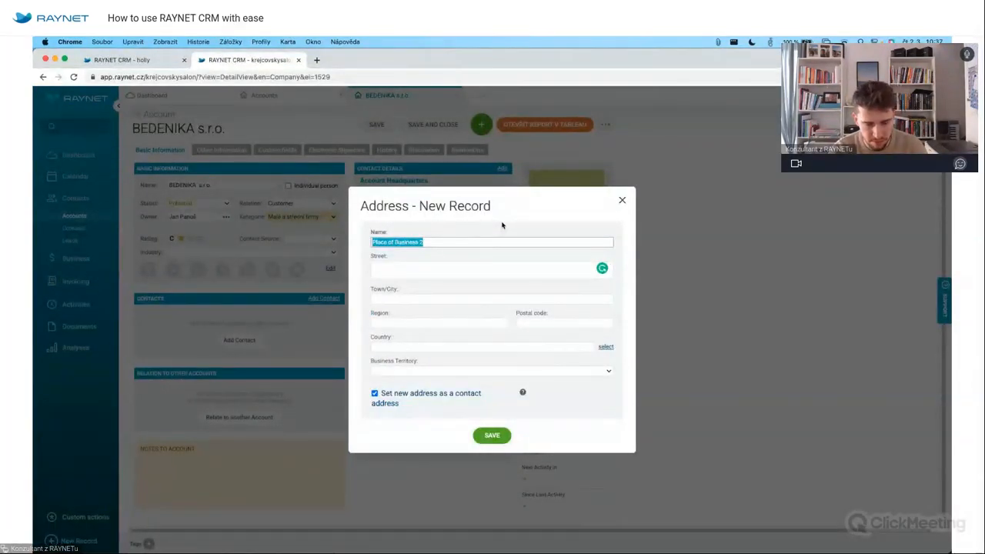
{"action": "type", "text": "London Office"}
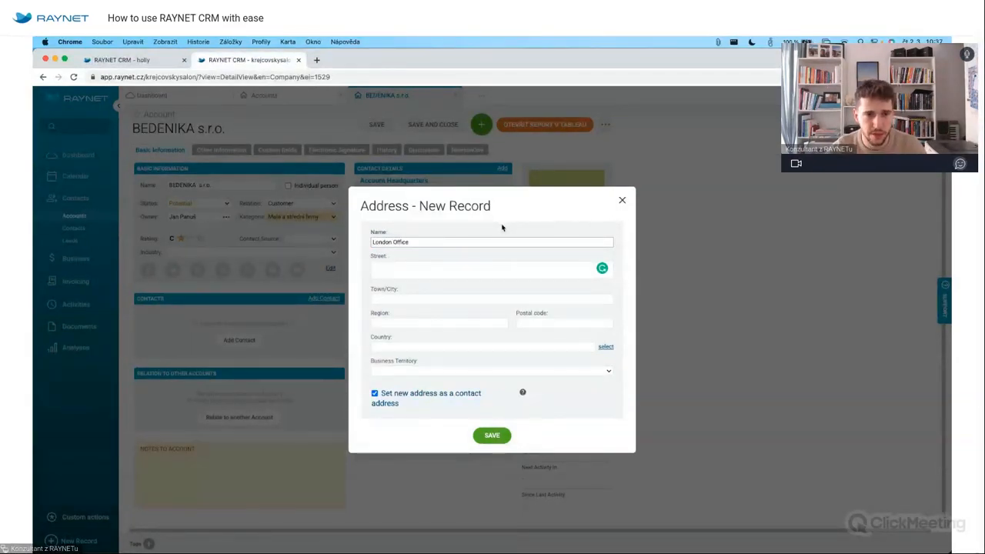
{"action": "left_click", "coordinate": [483, 269]}
{"action": "left_click", "coordinate": [543, 259]}
{"action": "left_click", "coordinate": [475, 270]}
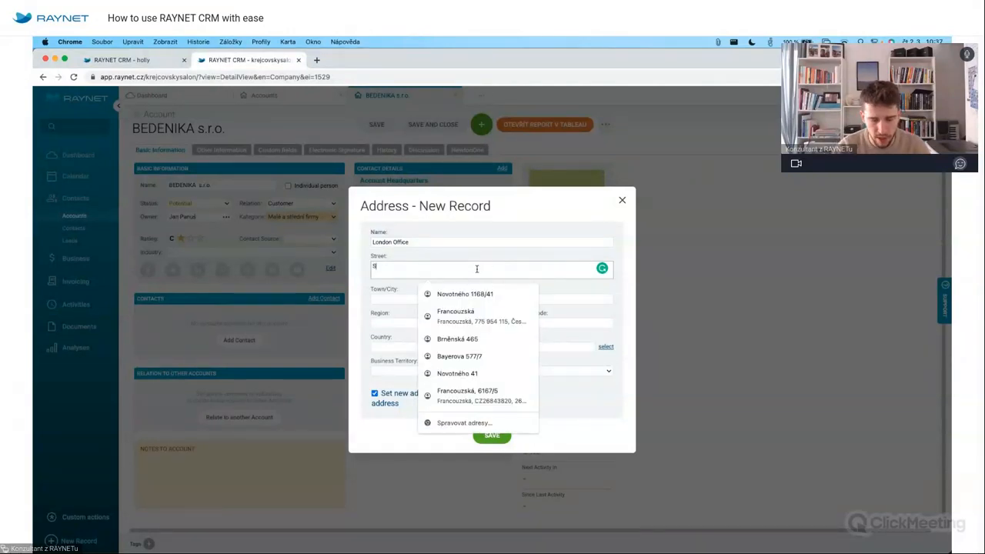
{"action": "key", "text": "BackSpace"}
{"action": "key", "text": "BackSpace"}
{"action": "key", "text": "BackSpace"}
{"action": "type", "text": "ep"}
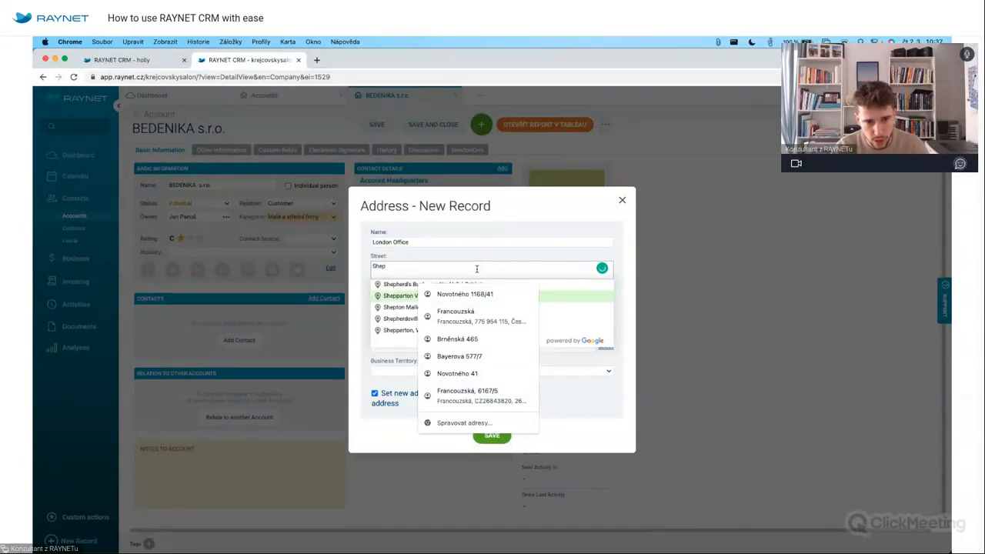
{"action": "left_click", "coordinate": [398, 286]}
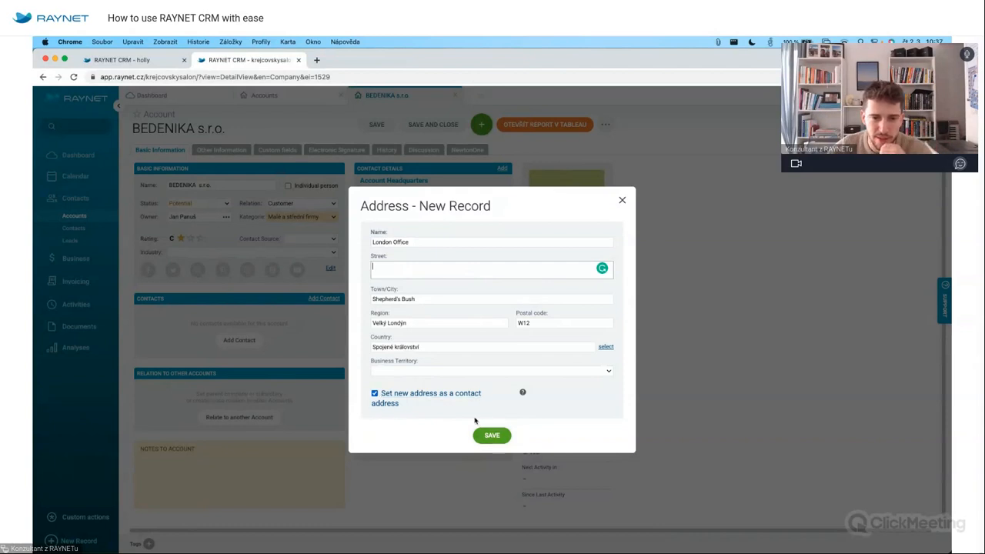
{"action": "left_click", "coordinate": [492, 437]}
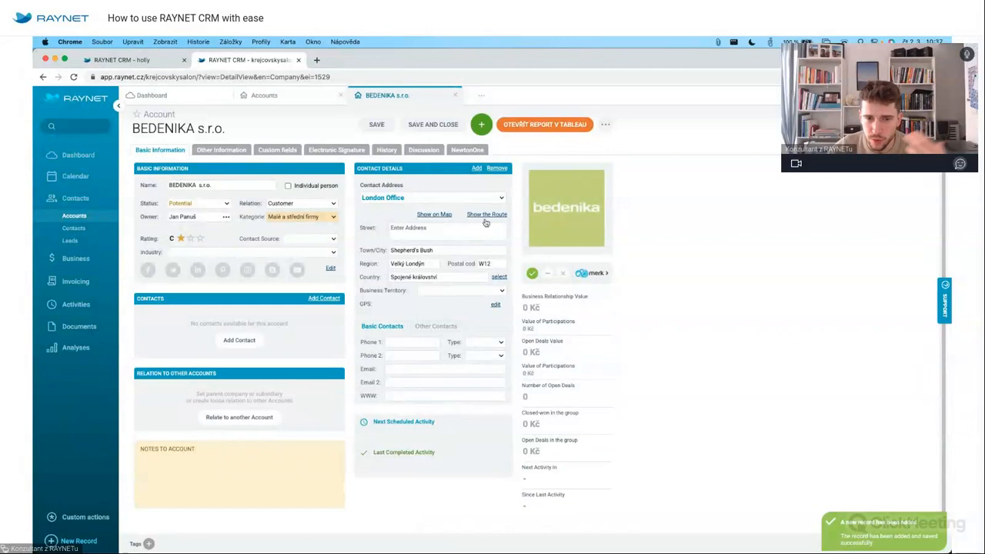
{"action": "left_click", "coordinate": [437, 215]}
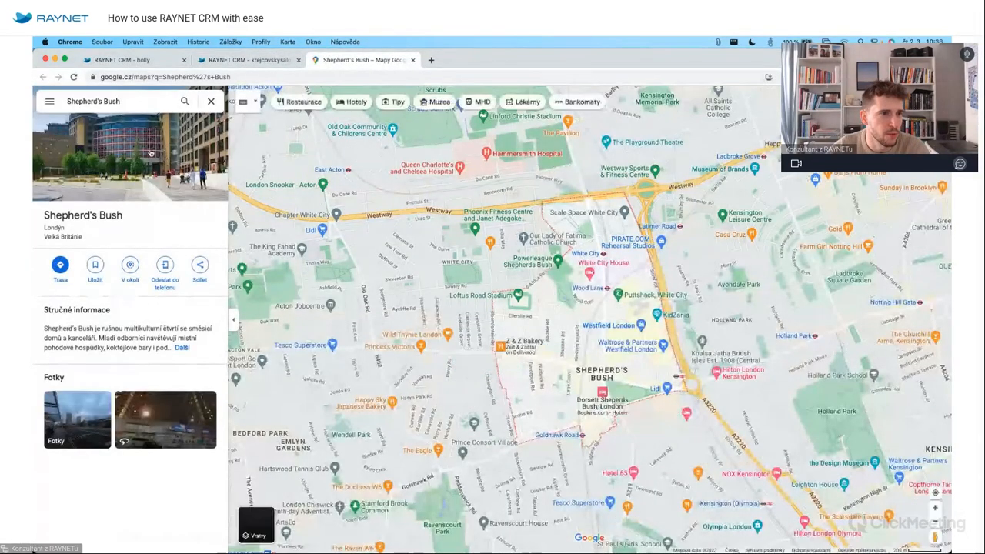
{"action": "left_click", "coordinate": [151, 155]}
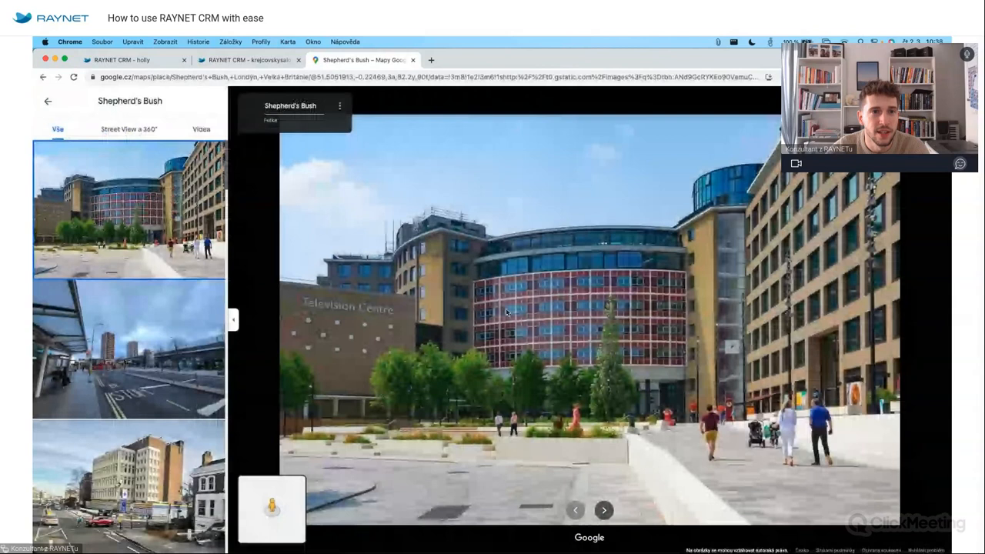
{"action": "left_click", "coordinate": [413, 59]}
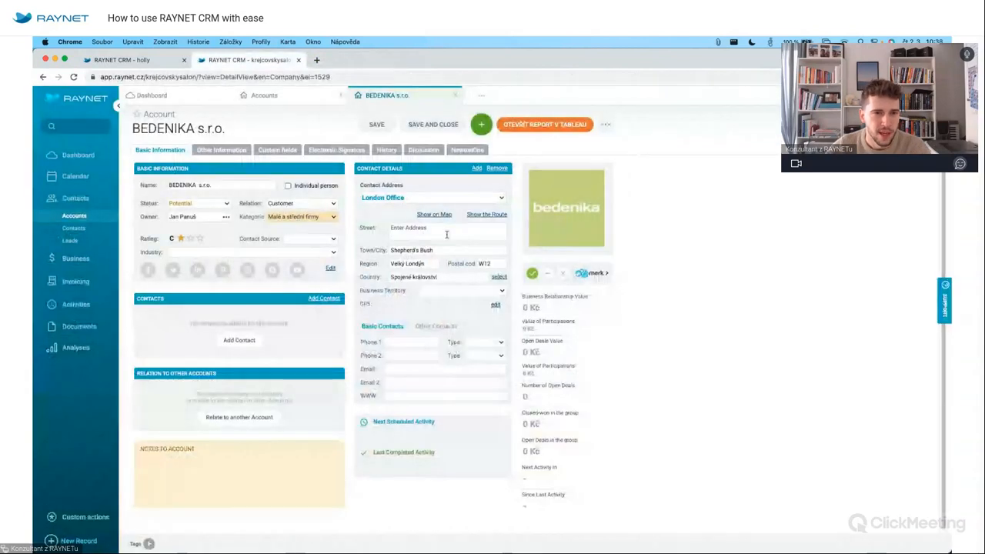
{"action": "left_click", "coordinate": [501, 199]}
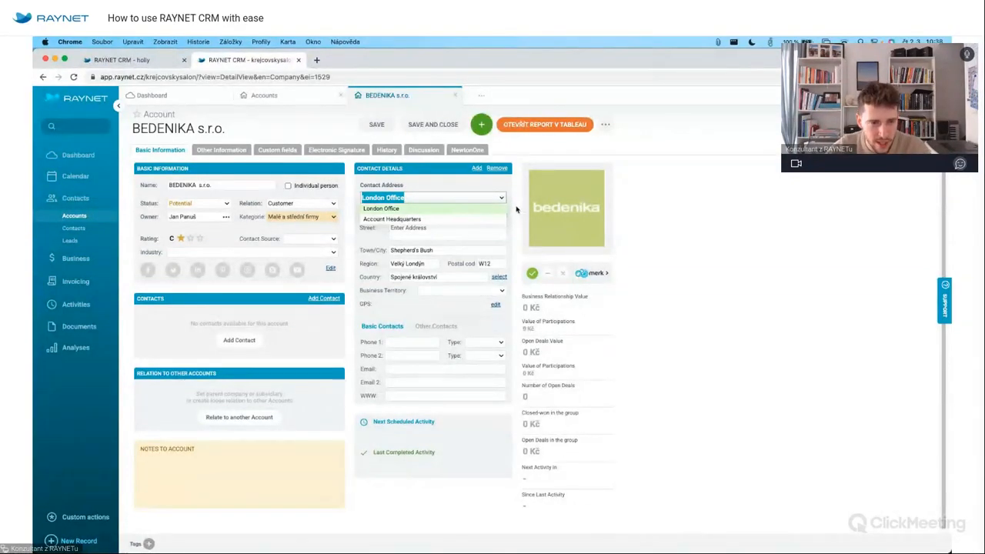
{"action": "left_click", "coordinate": [517, 209]}
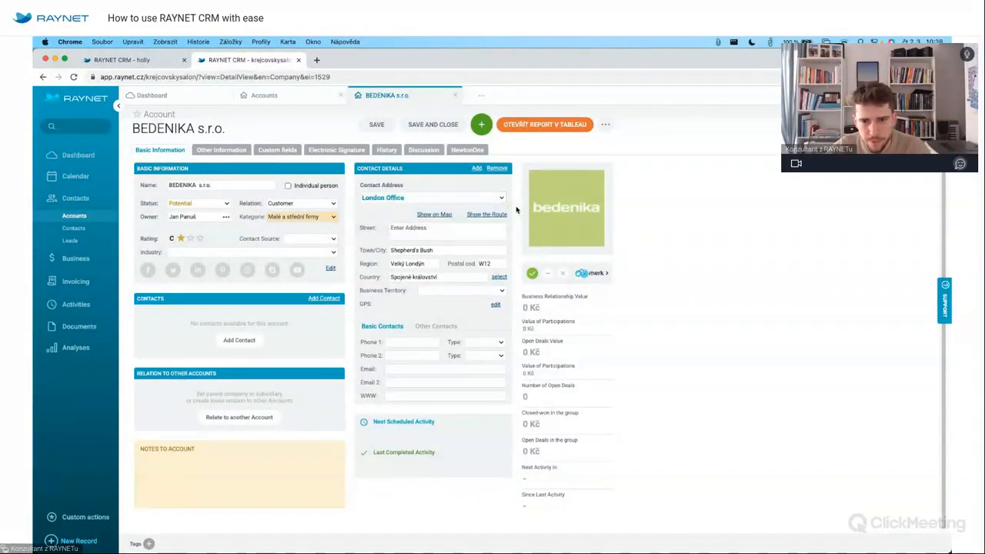
Add a contact with the person's name, e-mail, phone number and position CEO.
{"action": "left_click", "coordinate": [245, 339]}
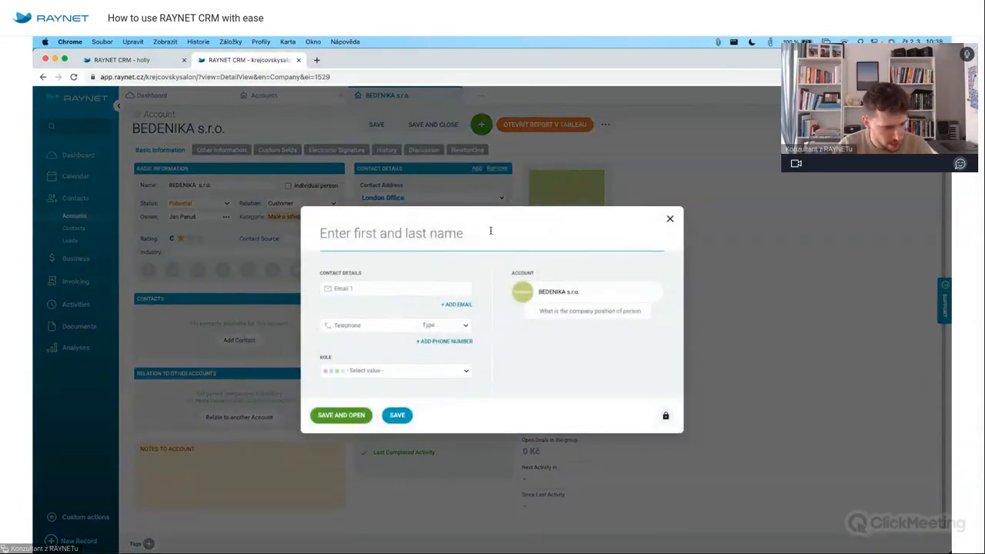
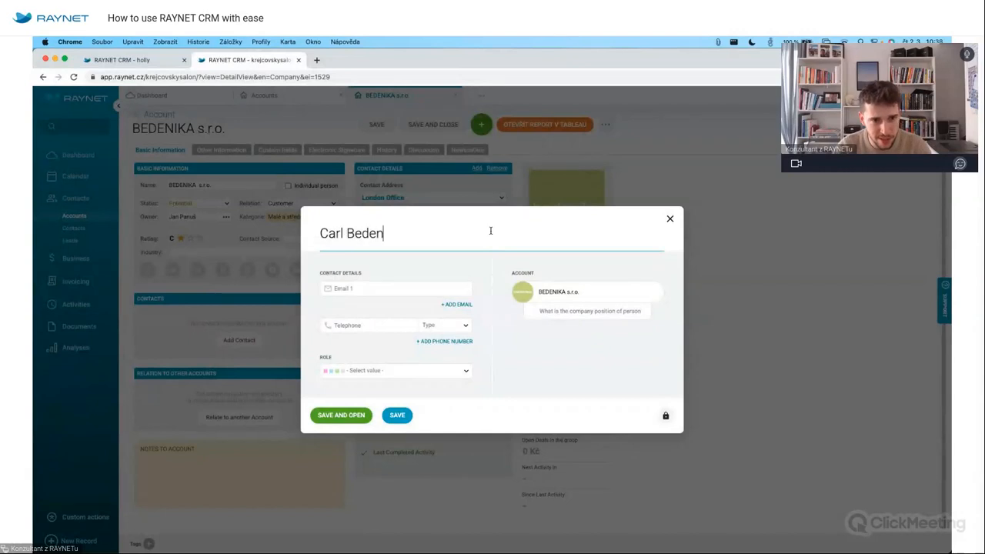
{"action": "left_click", "coordinate": [407, 289]}
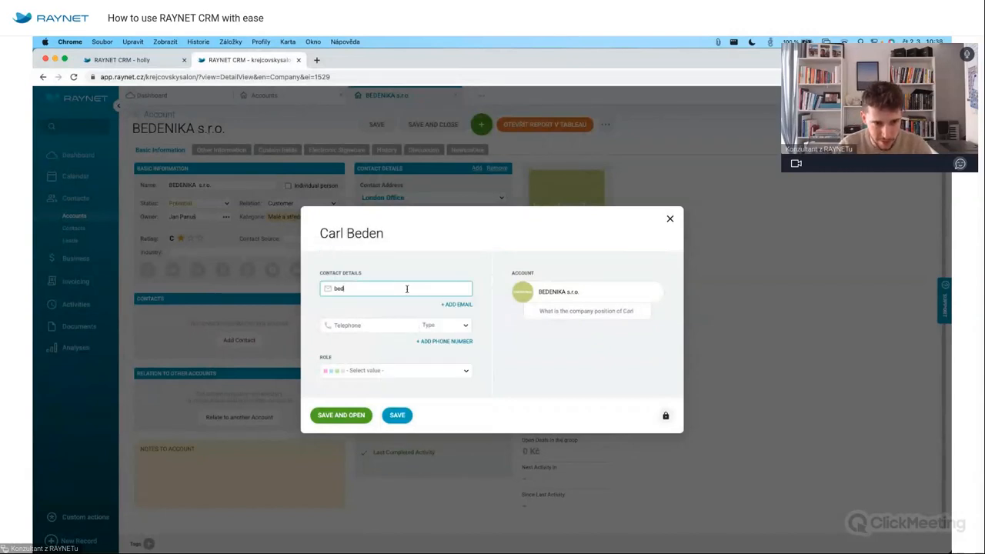
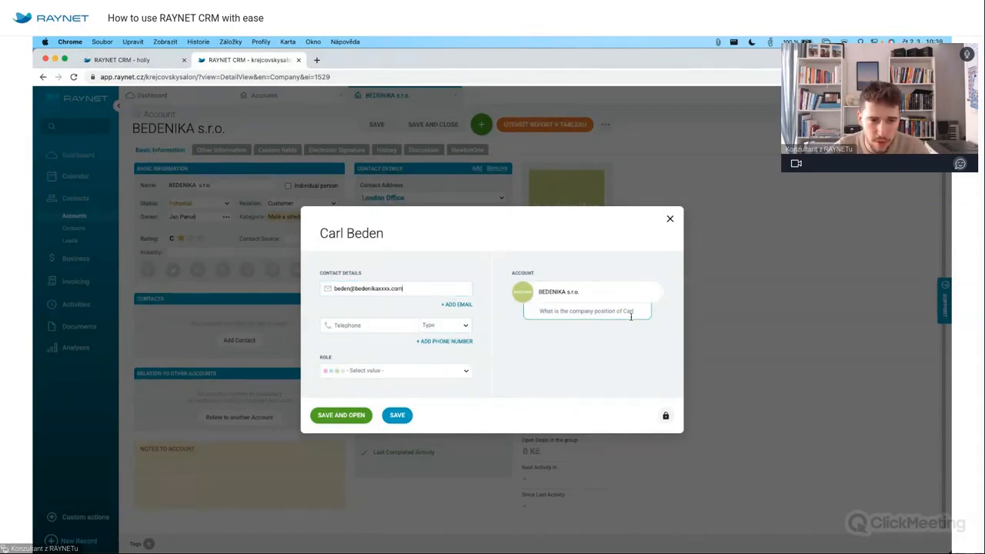
{"action": "left_click", "coordinate": [382, 329]}
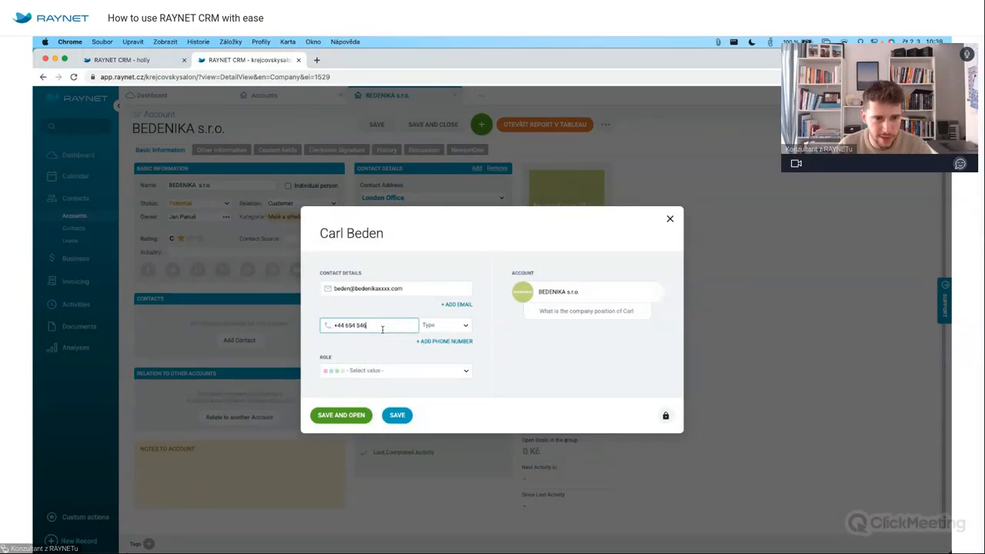
{"action": "left_click", "coordinate": [616, 311]}
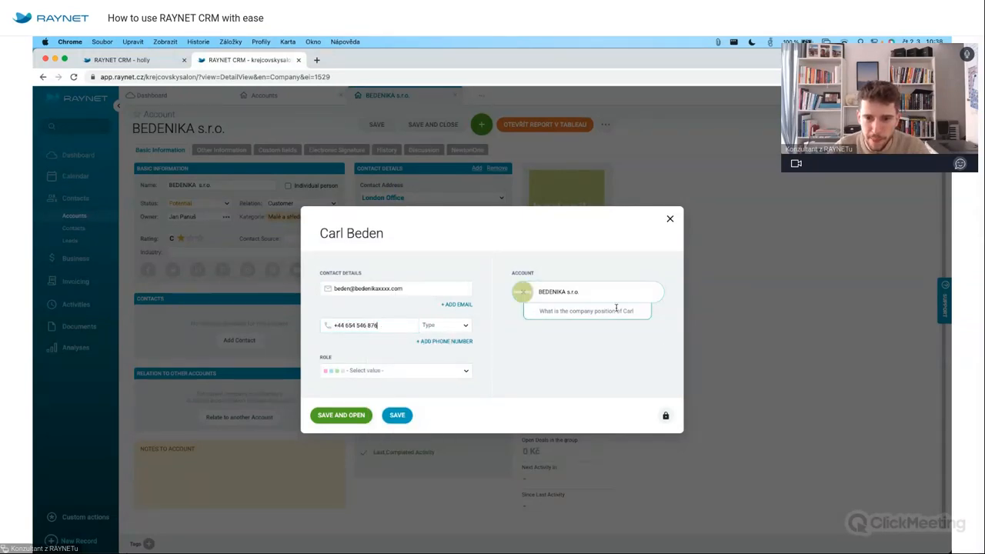
{"action": "type", "text": "CEO"}
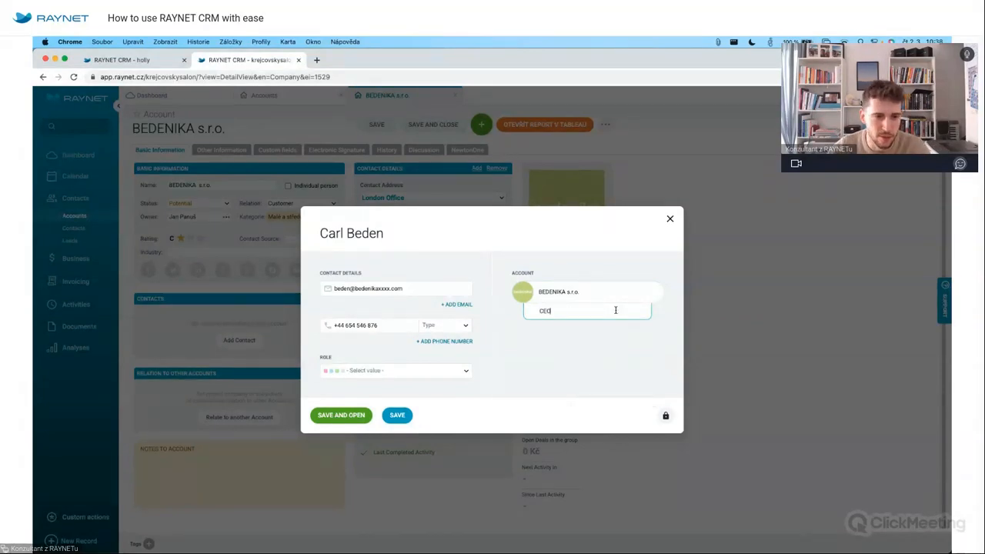
{"action": "left_click", "coordinate": [397, 415]}
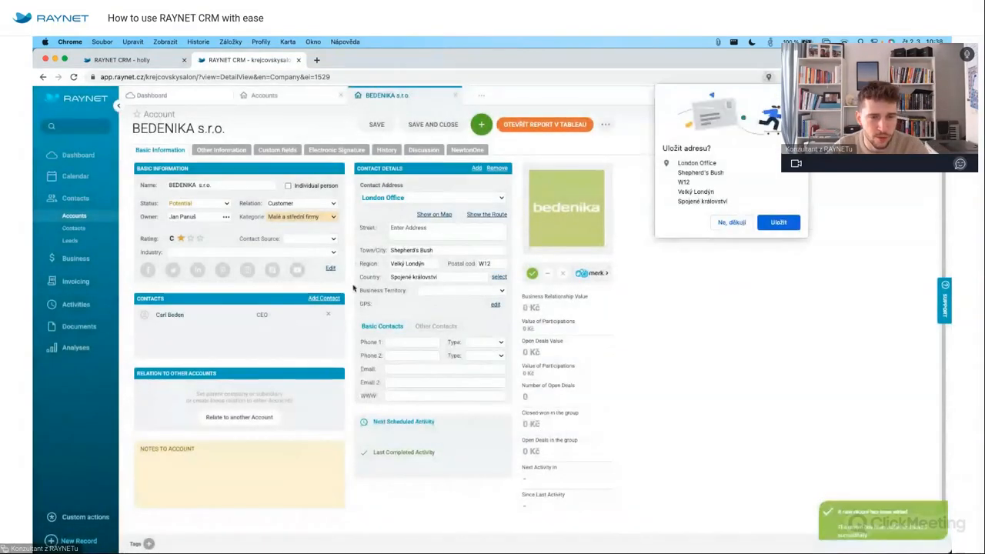
Dismiss the save-address prompt, browse Contact Source and Industry options, then view Other Information.
{"action": "left_click", "coordinate": [798, 95]}
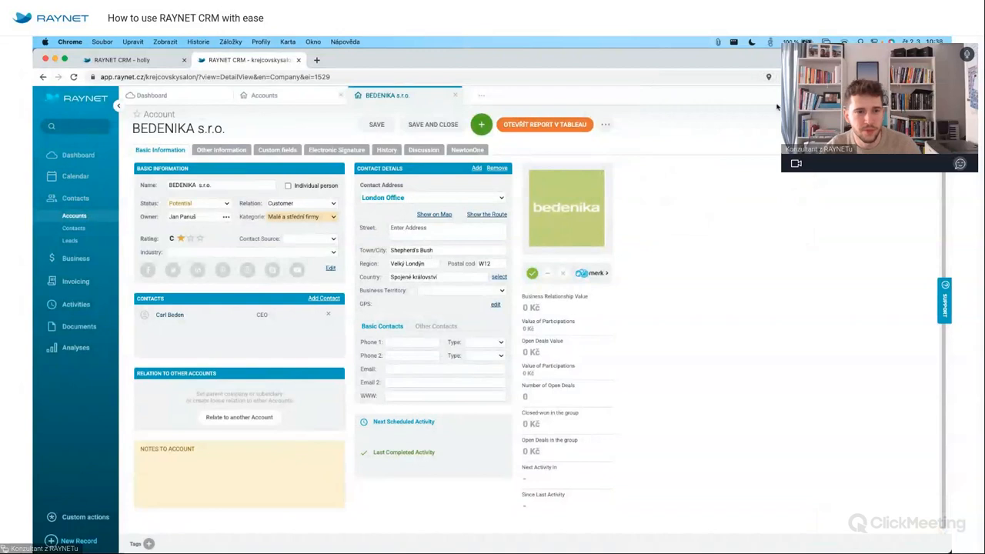
{"action": "left_click", "coordinate": [317, 239]}
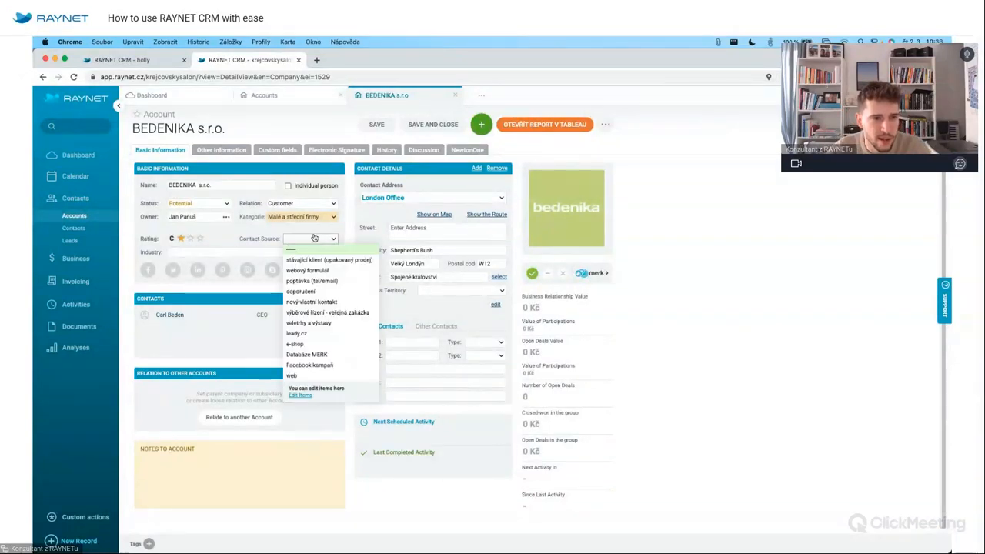
{"action": "left_click", "coordinate": [239, 254]}
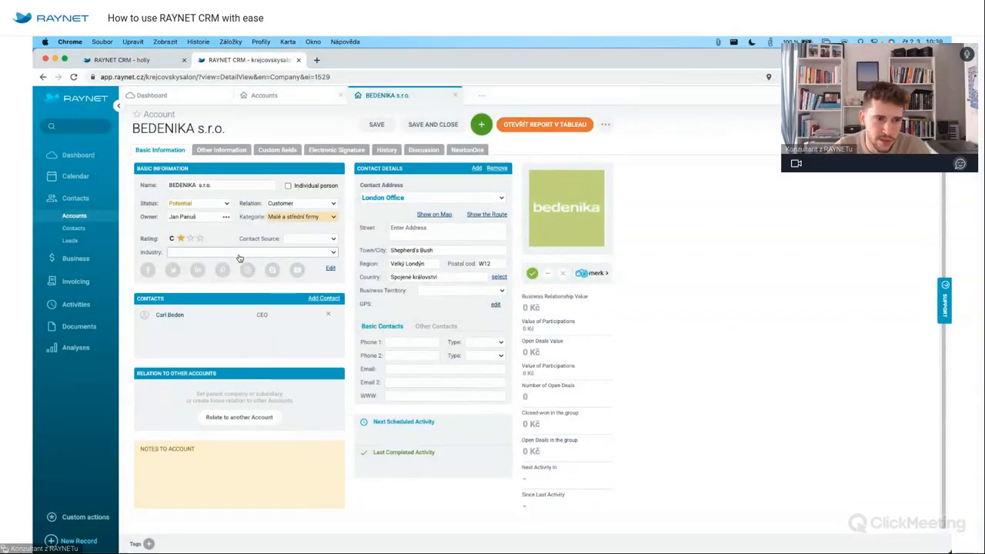
{"action": "left_click", "coordinate": [343, 238]}
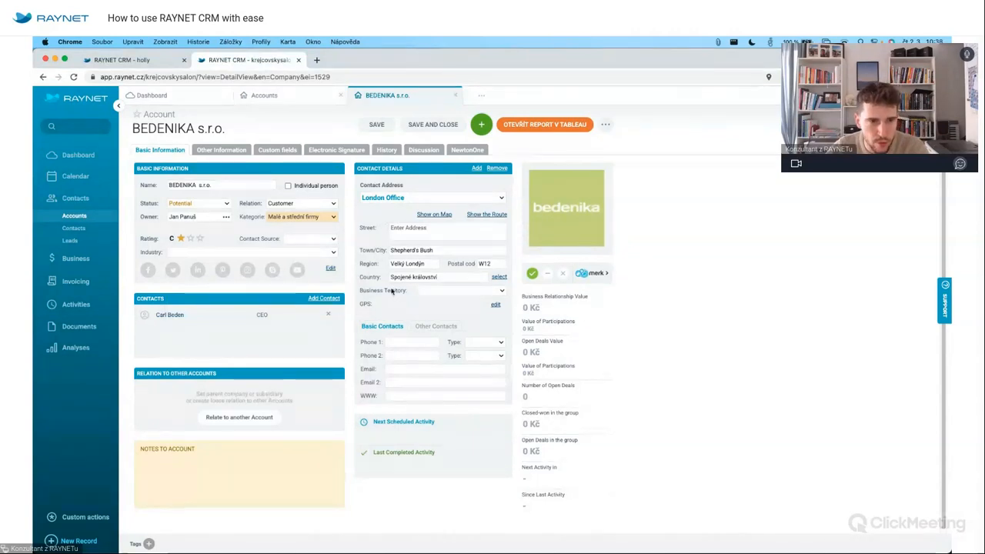
{"action": "left_click", "coordinate": [220, 151]}
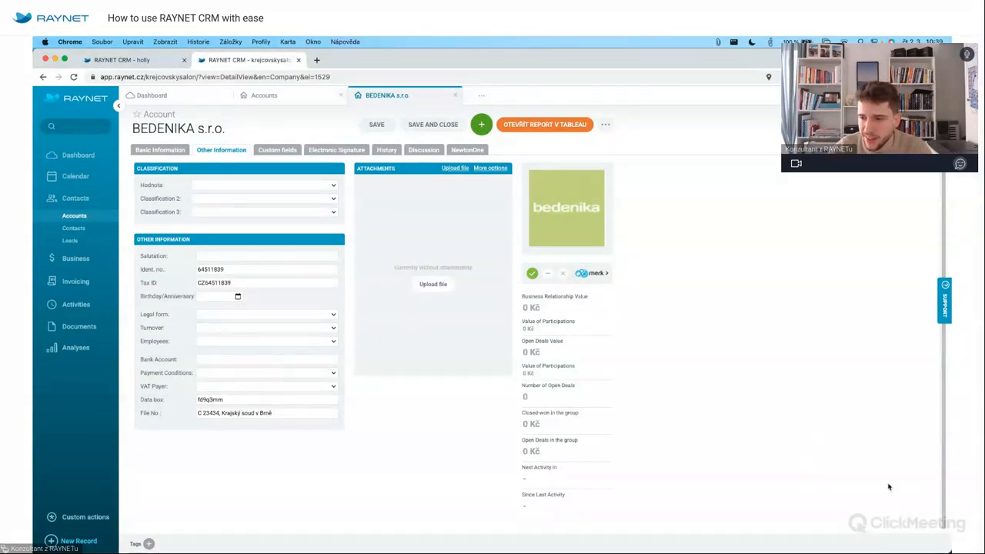
Attach Nabídka NAB-22-047 Boty.pdf and image.png to the BEDENIKA account.
{"action": "mouse_move", "coordinate": [949, 552]}
{"action": "left_click_drag", "start_coordinate": [799, 451], "coordinate": [557, 278]}
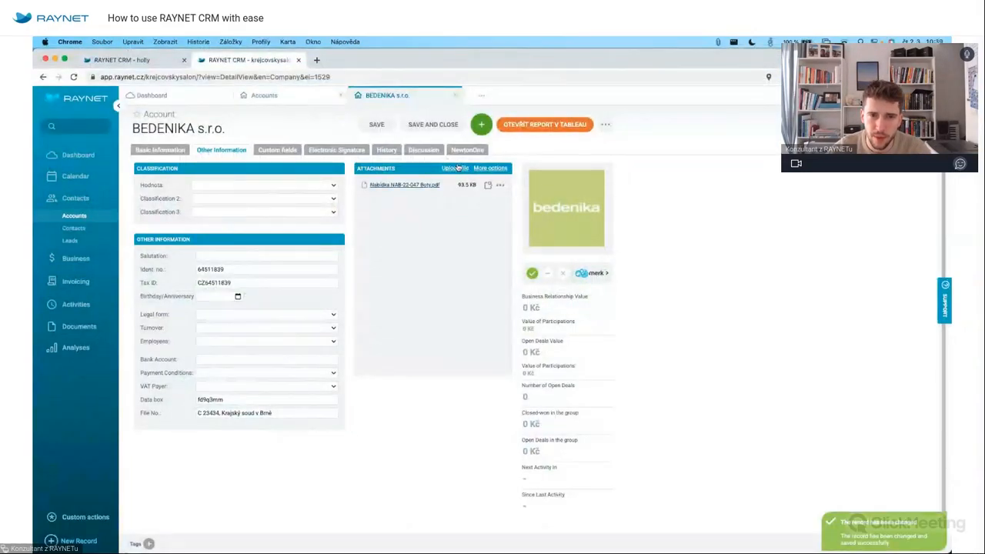
{"action": "left_click", "coordinate": [459, 168]}
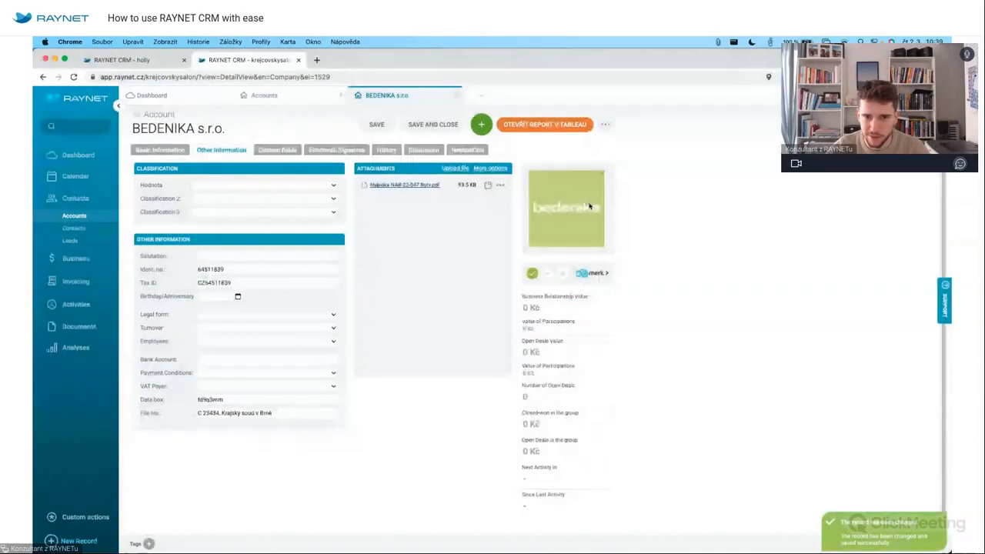
{"action": "left_click", "coordinate": [454, 168]}
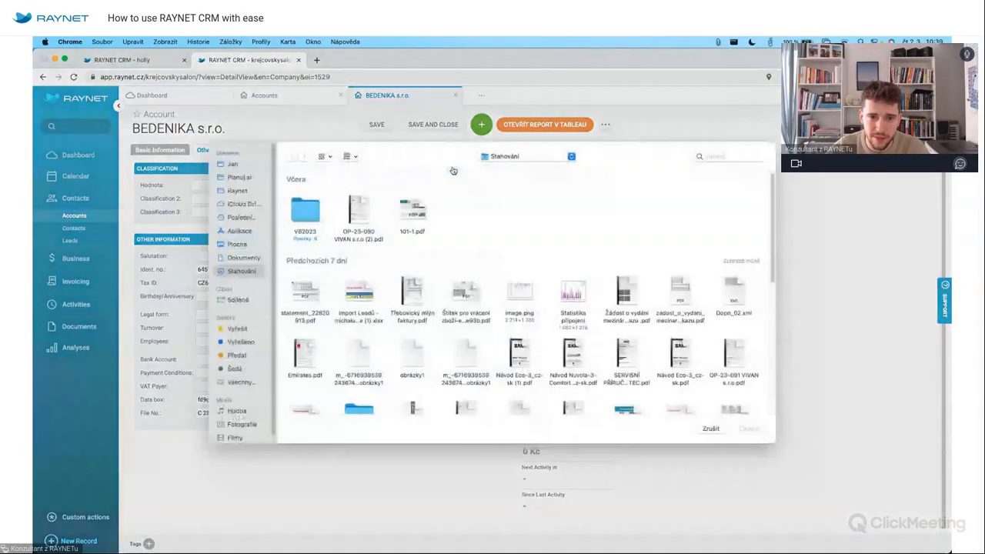
{"action": "left_click", "coordinate": [519, 300]}
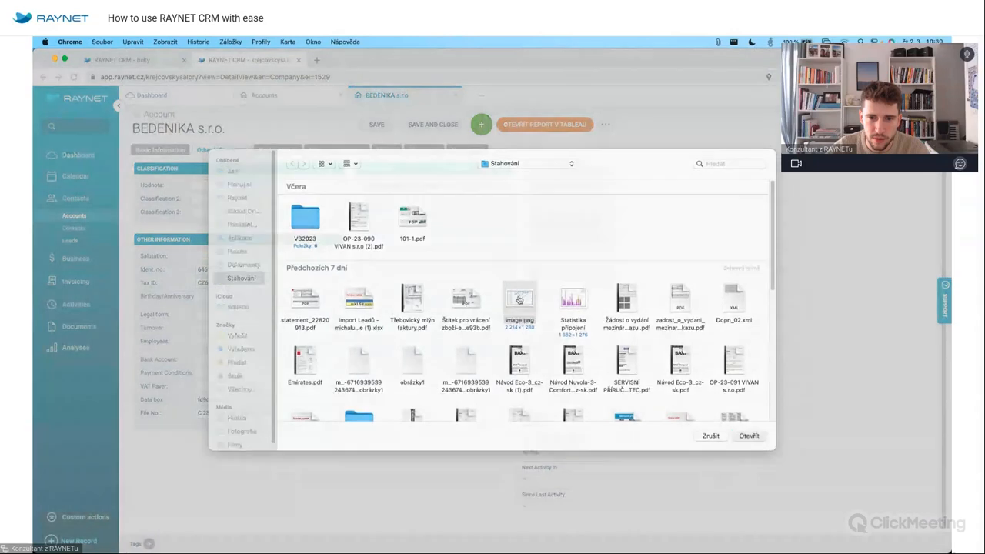
{"action": "double_click", "coordinate": [518, 300]}
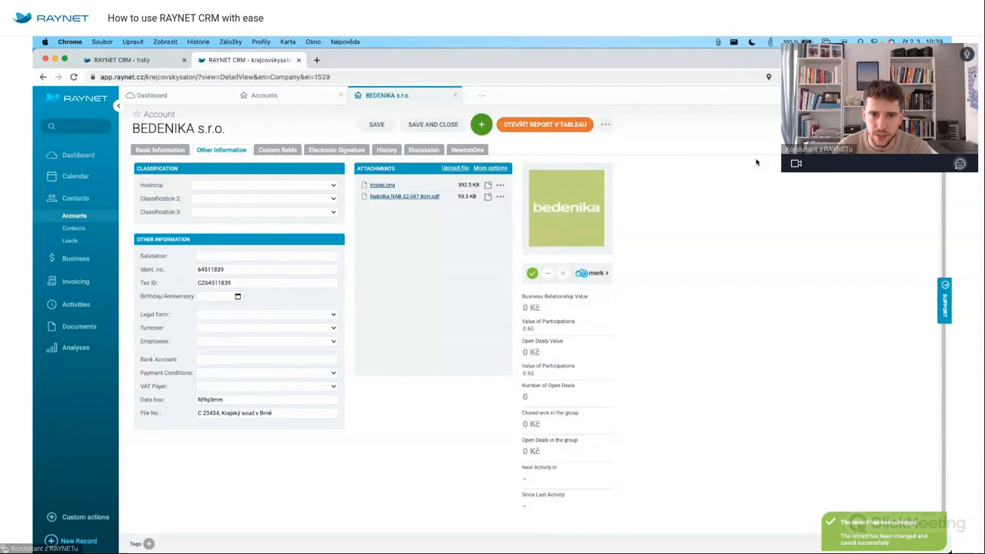
{"action": "left_click", "coordinate": [507, 169]}
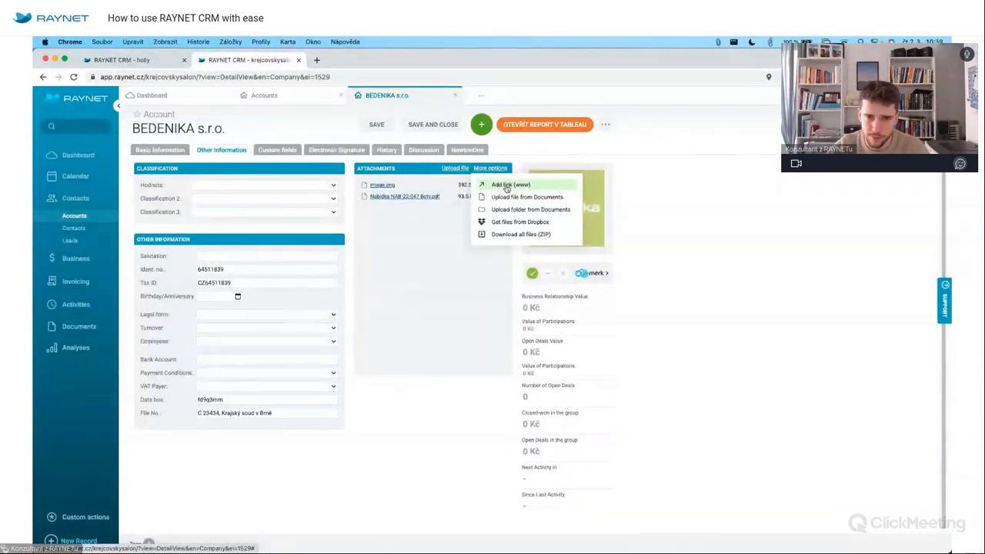
Add a 'Drive' web link to drive.google.com to BEDENIKA's attachments and open it in a new tab.
{"action": "left_click", "coordinate": [508, 187]}
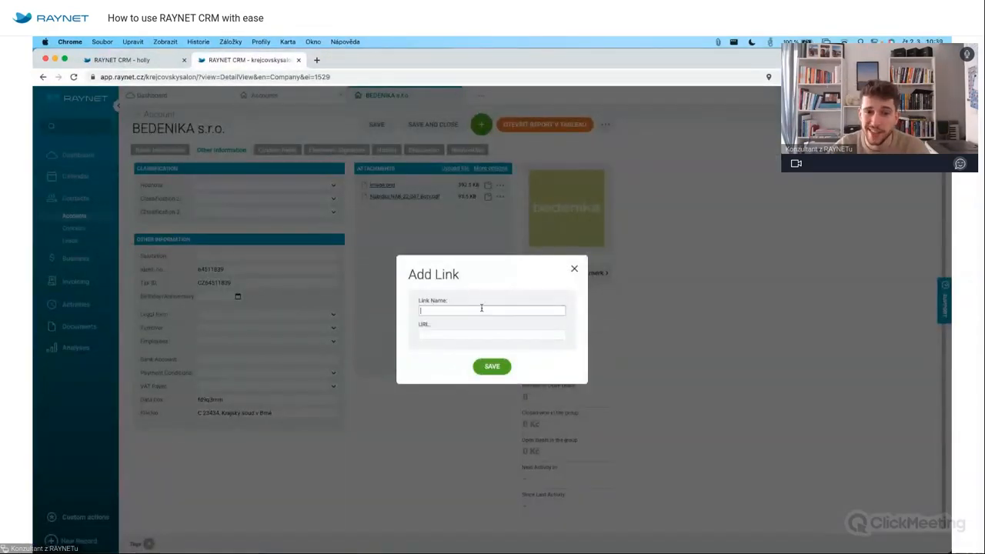
{"action": "type", "text": "Drive"}
{"action": "key", "text": "Tab"}
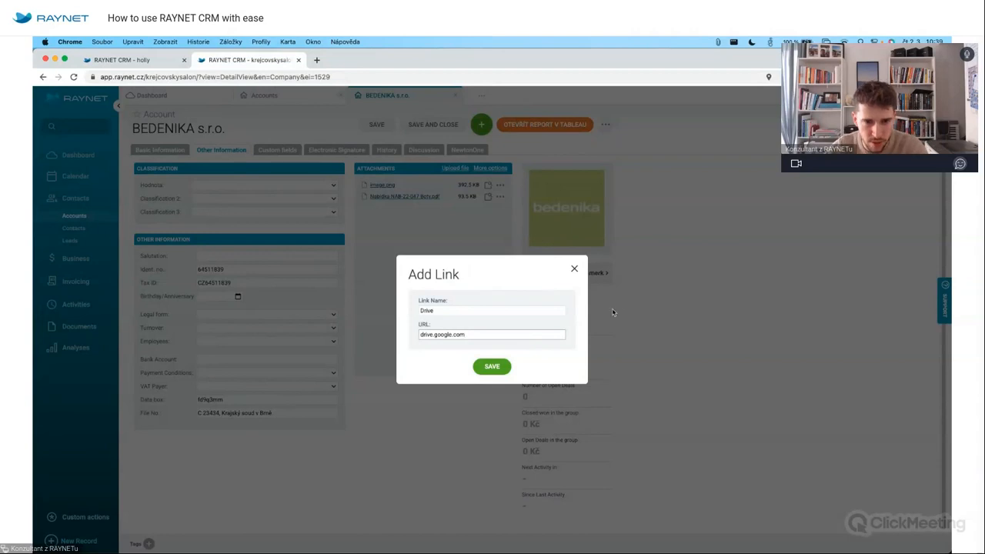
{"action": "left_click", "coordinate": [492, 366]}
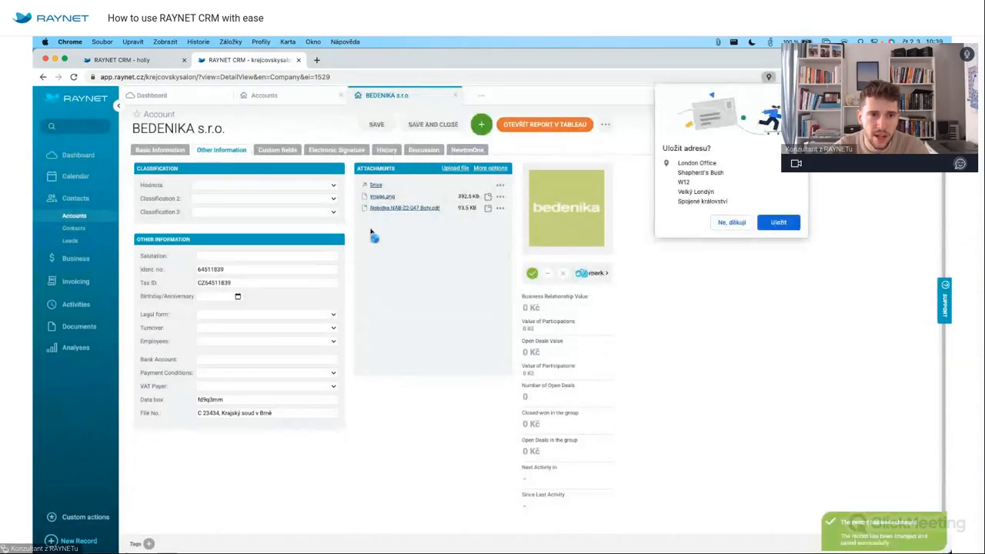
{"action": "left_click", "coordinate": [778, 222]}
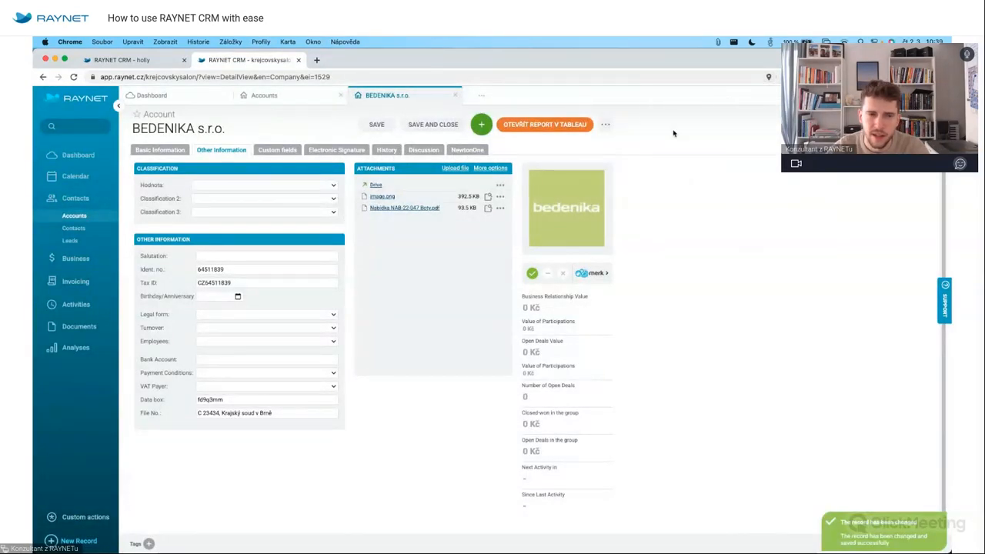
{"action": "left_click", "coordinate": [375, 186]}
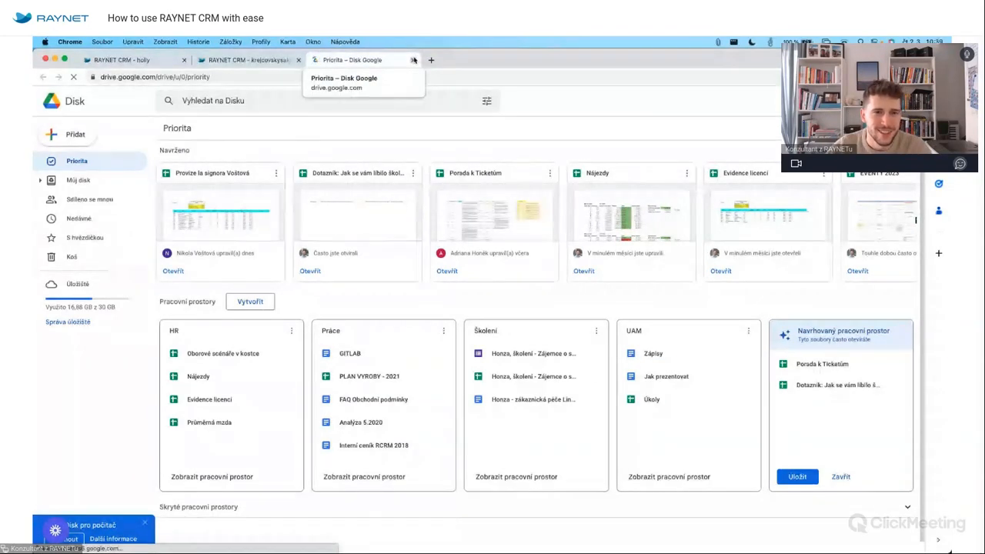
Close the Google Drive tab to return to the BEDENIKA account record.
{"action": "left_click", "coordinate": [413, 60]}
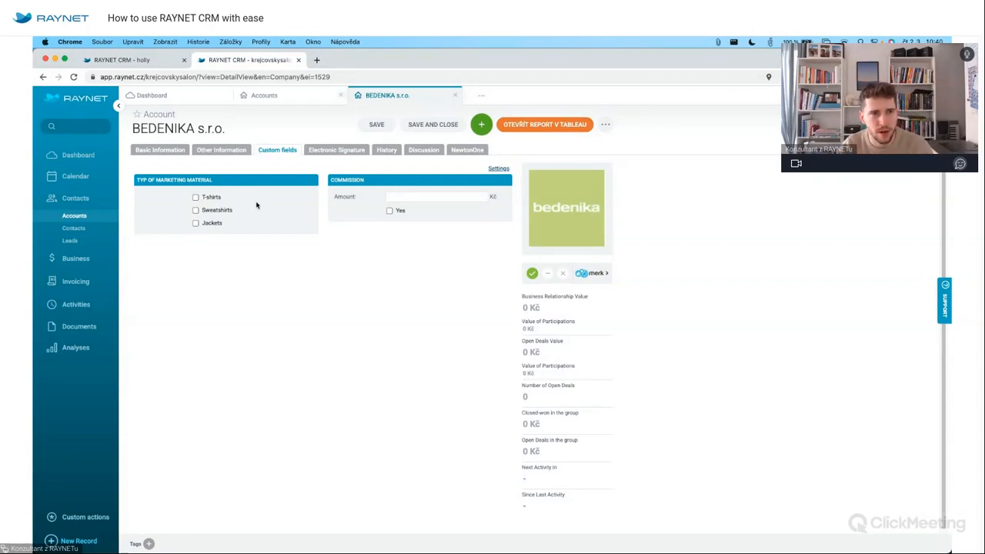
Mark T-shirts as BEDENIKA's marketing material, save the account, and go to Settings.
{"action": "left_click", "coordinate": [213, 197]}
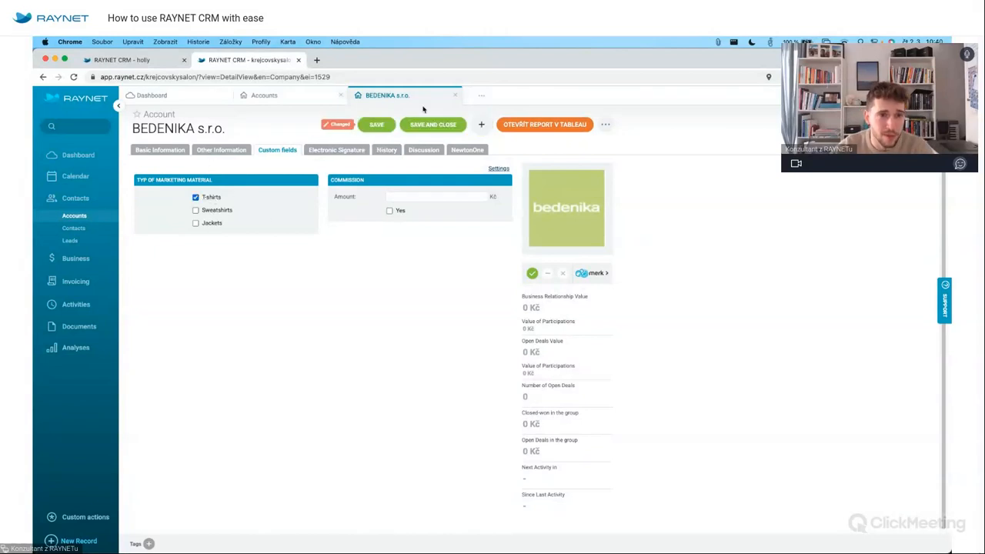
{"action": "left_click", "coordinate": [376, 124]}
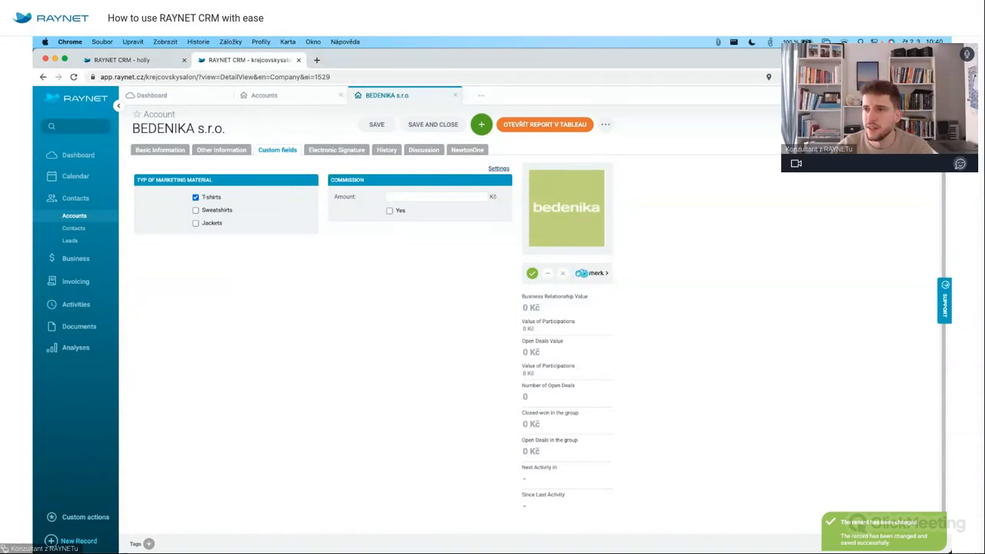
{"action": "left_click", "coordinate": [939, 96]}
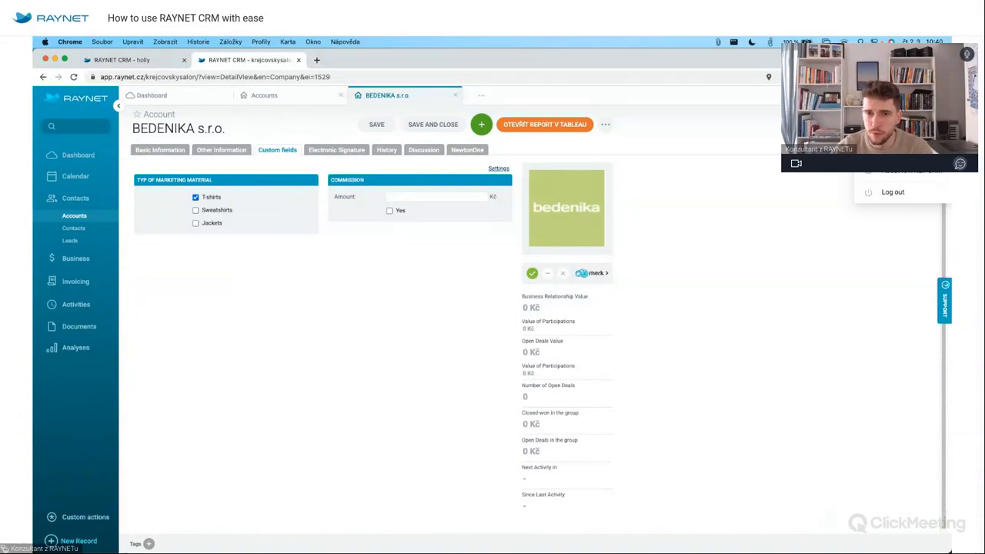
{"action": "left_click", "coordinate": [898, 151]}
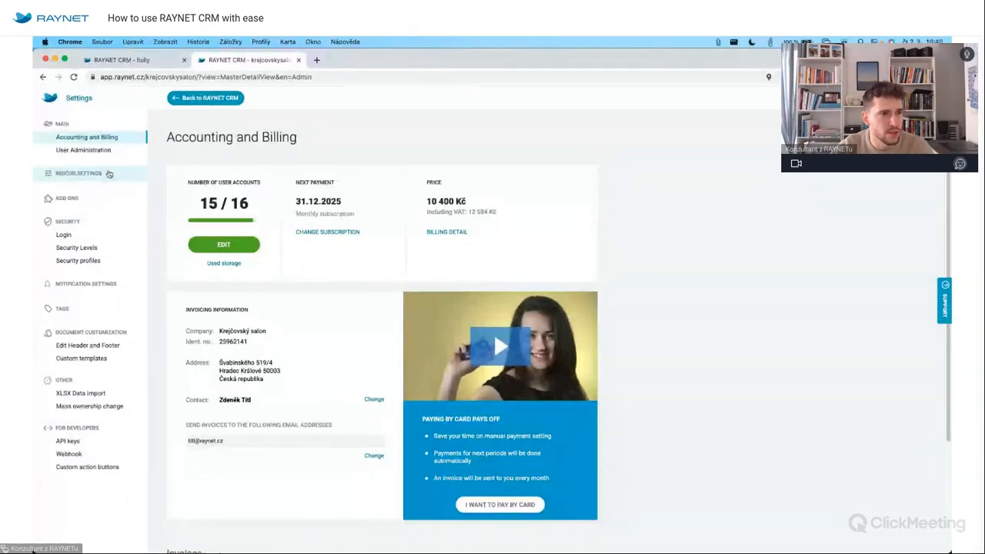
Review the Account custom fields settings, cancel a new field, and return to the account.
{"action": "left_click", "coordinate": [109, 174]}
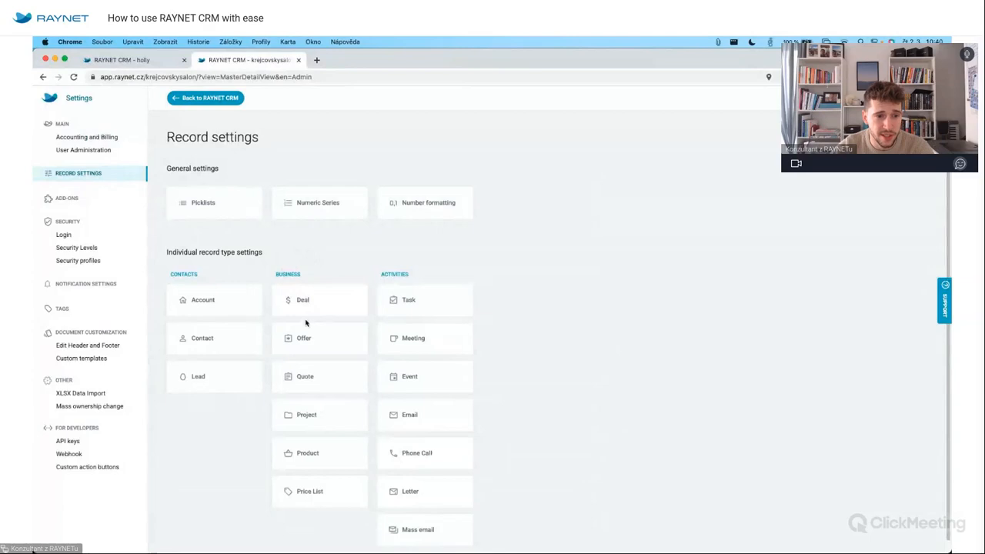
{"action": "left_click", "coordinate": [250, 308]}
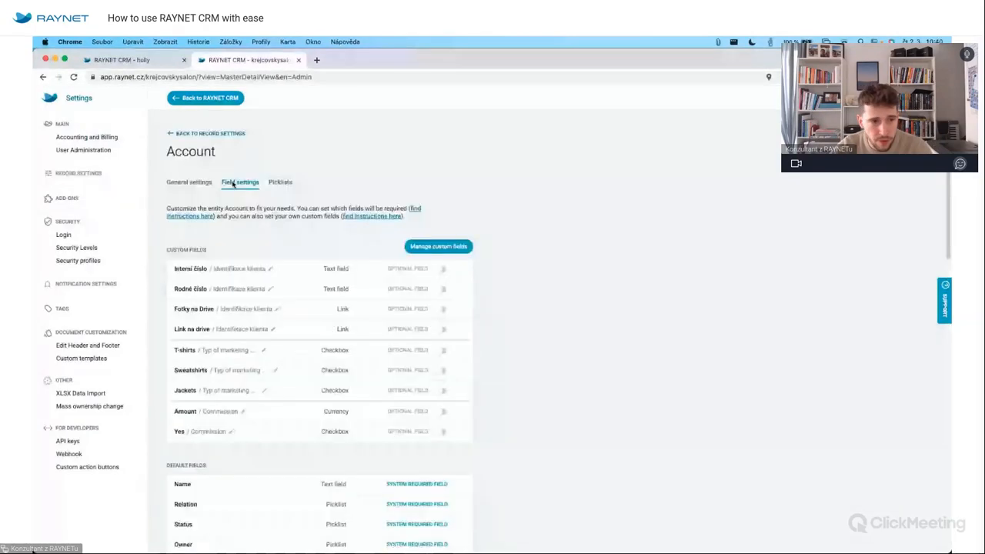
{"action": "left_click", "coordinate": [448, 245]}
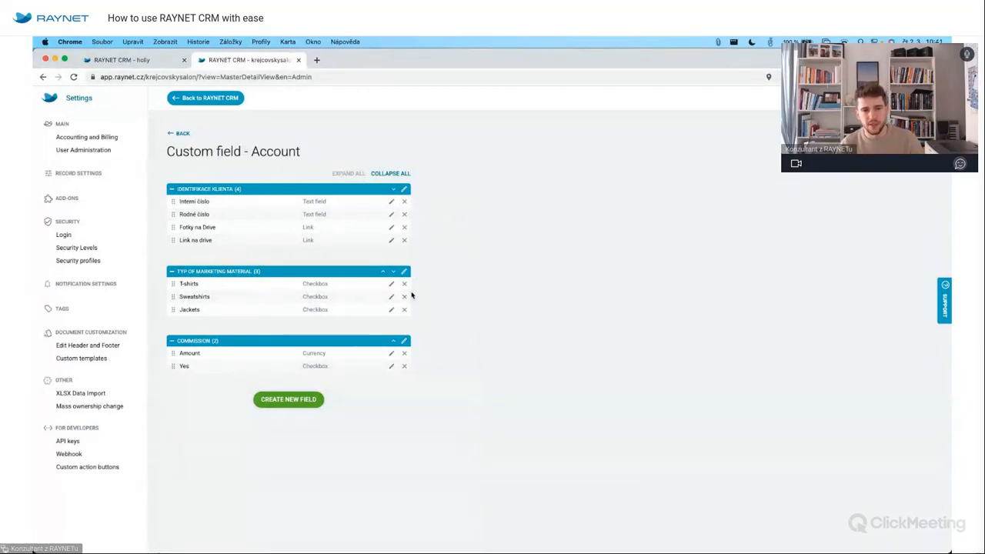
{"action": "left_click", "coordinate": [299, 398]}
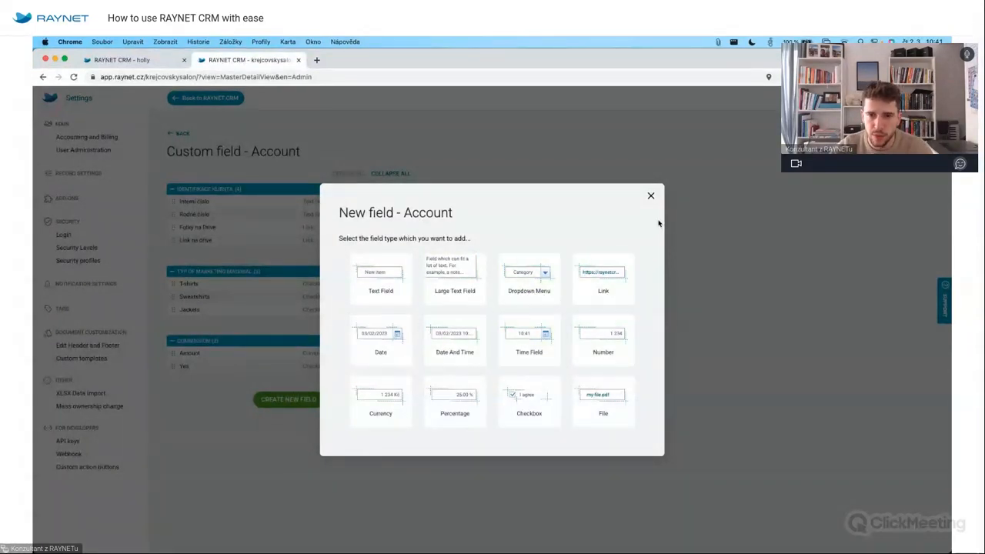
{"action": "left_click", "coordinate": [651, 196]}
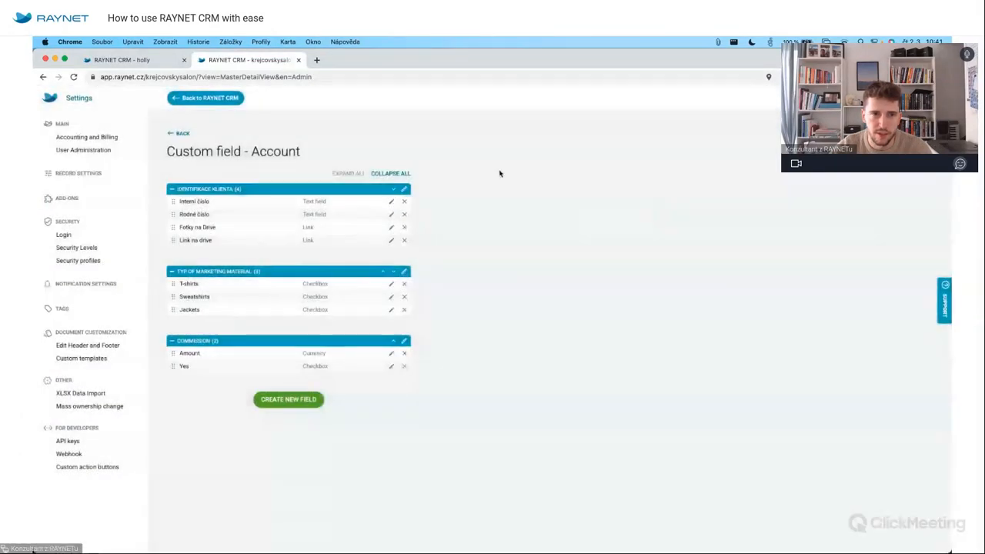
{"action": "left_click", "coordinate": [206, 97]}
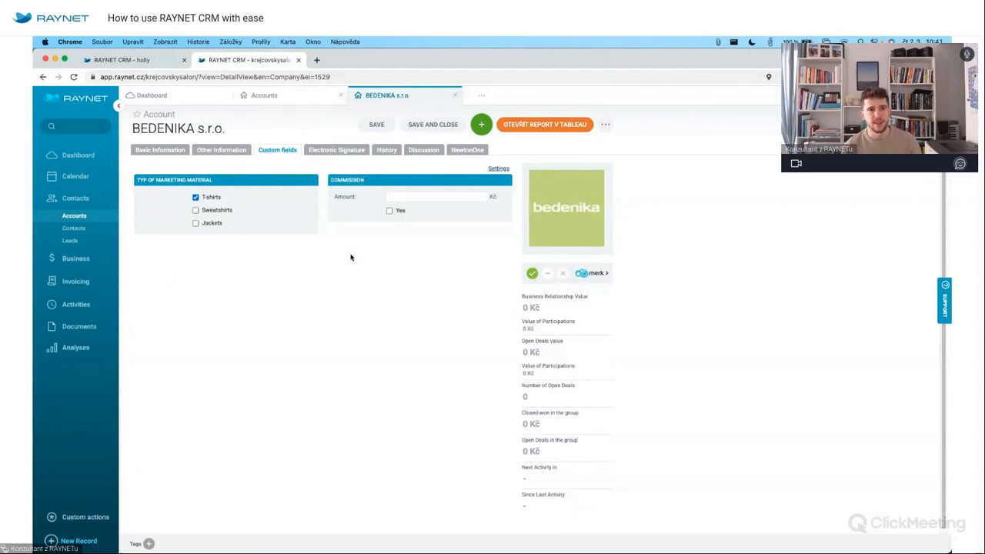
Subscribe a second colleague to BEDENIKA's discussion and post 'Hey, can you see that :D'.
{"action": "left_click", "coordinate": [432, 151]}
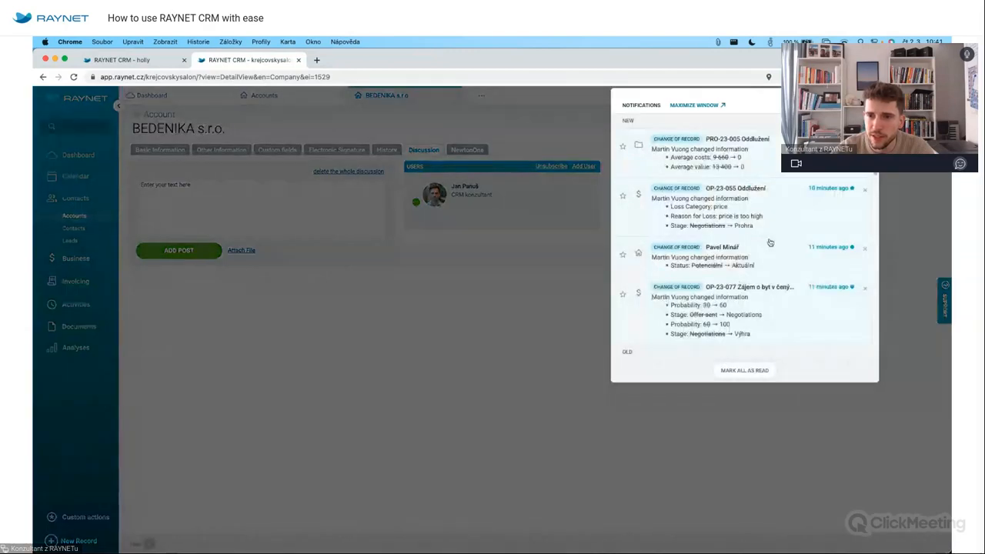
{"action": "scroll", "coordinate": [770, 242], "scroll_direction": "down", "scroll_amount": 2}
{"action": "scroll", "coordinate": [770, 241], "scroll_direction": "up", "scroll_amount": 2}
{"action": "left_click", "coordinate": [901, 213]}
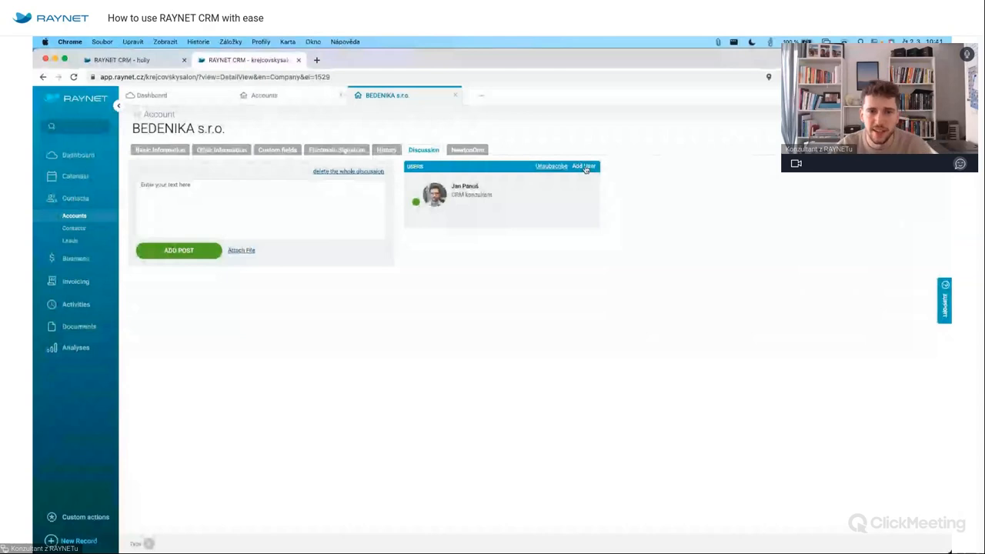
{"action": "left_click", "coordinate": [583, 166]}
{"action": "scroll", "coordinate": [455, 331], "scroll_direction": "down", "scroll_amount": 3}
{"action": "left_click", "coordinate": [451, 354]}
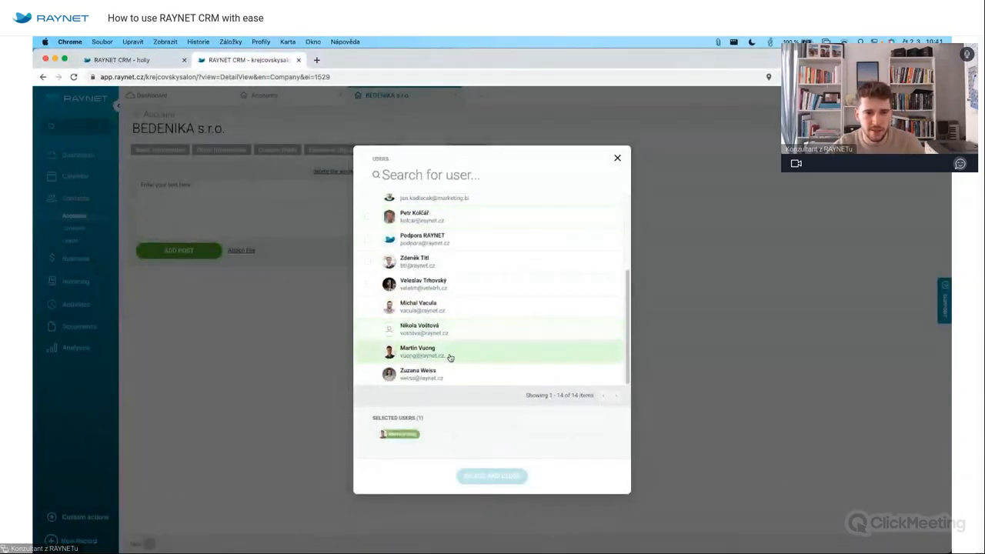
{"action": "left_click", "coordinate": [492, 476]}
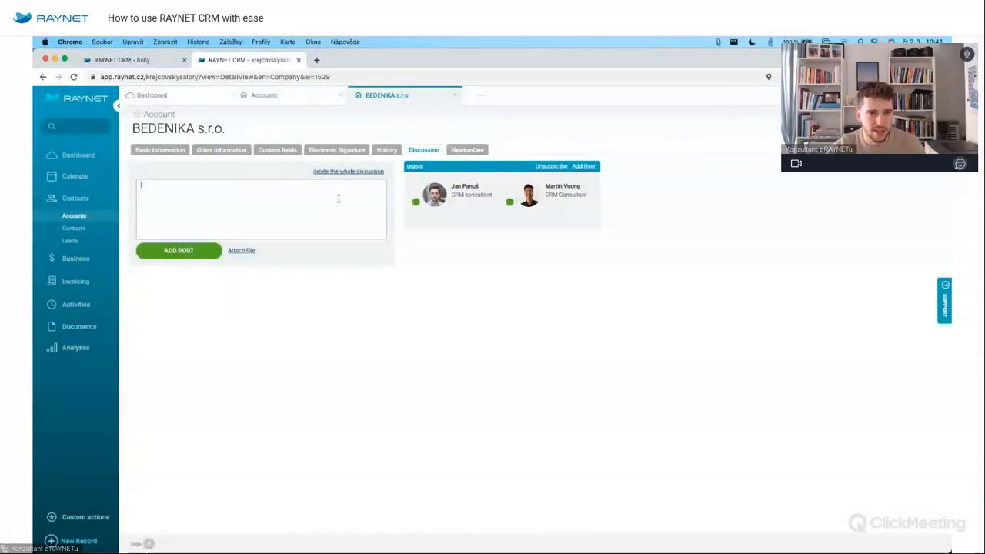
{"action": "type", "text": "Hey"}
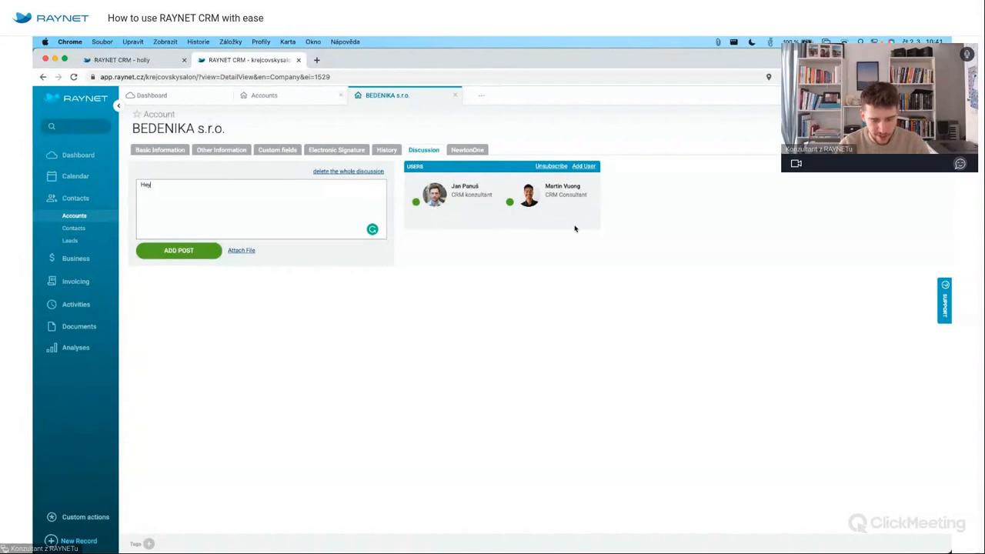
{"action": "type", "text": ", can you"}
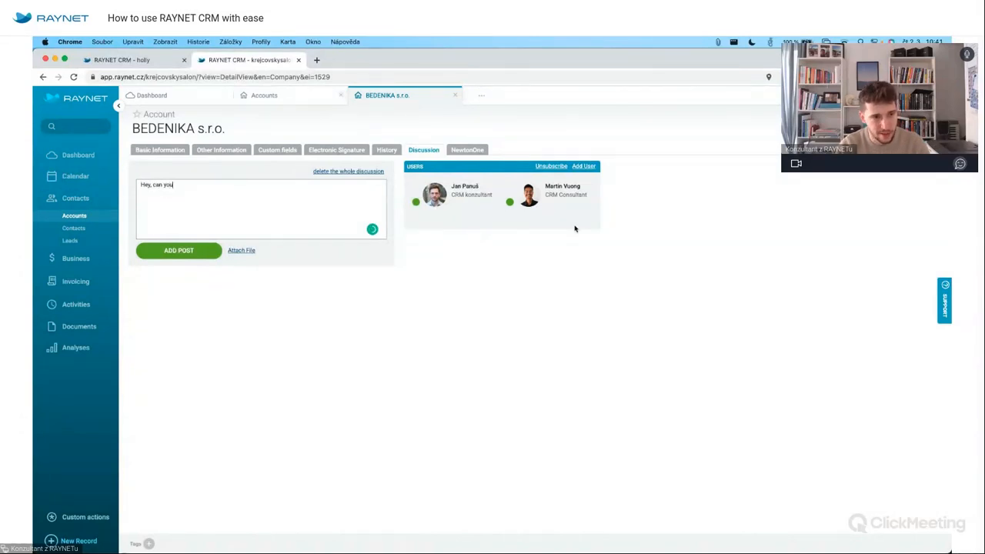
{"action": "type", "text": " see that"}
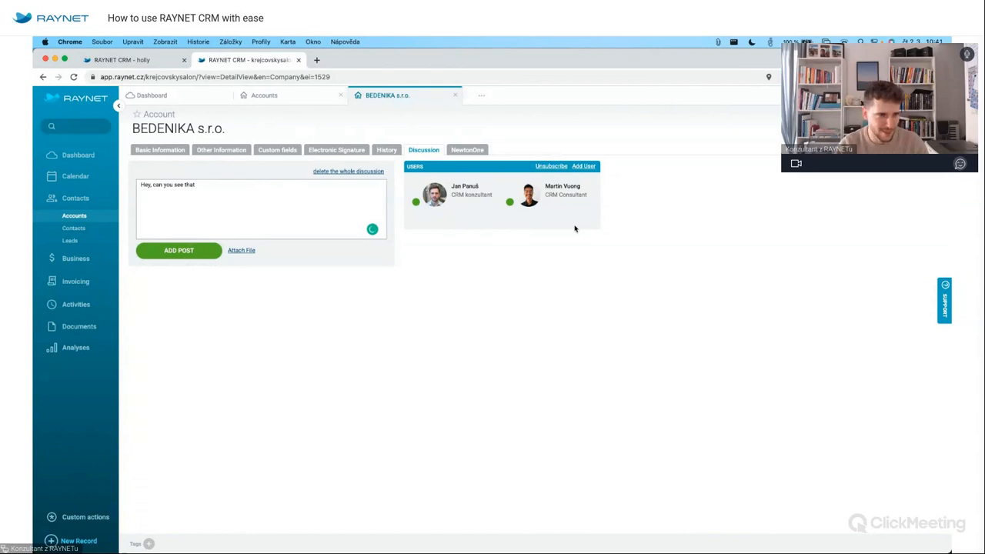
{"action": "type", "text": " :D"}
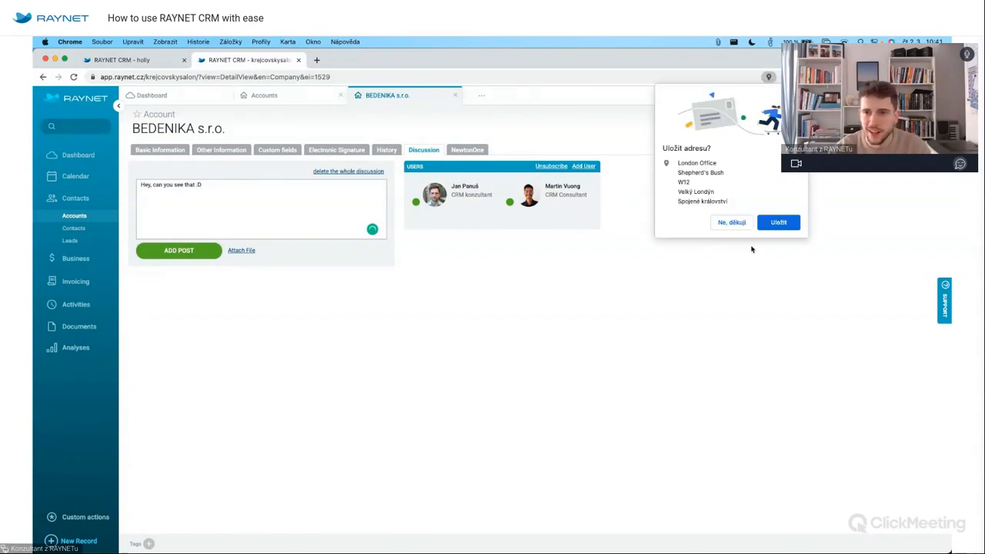
{"action": "left_click", "coordinate": [797, 95]}
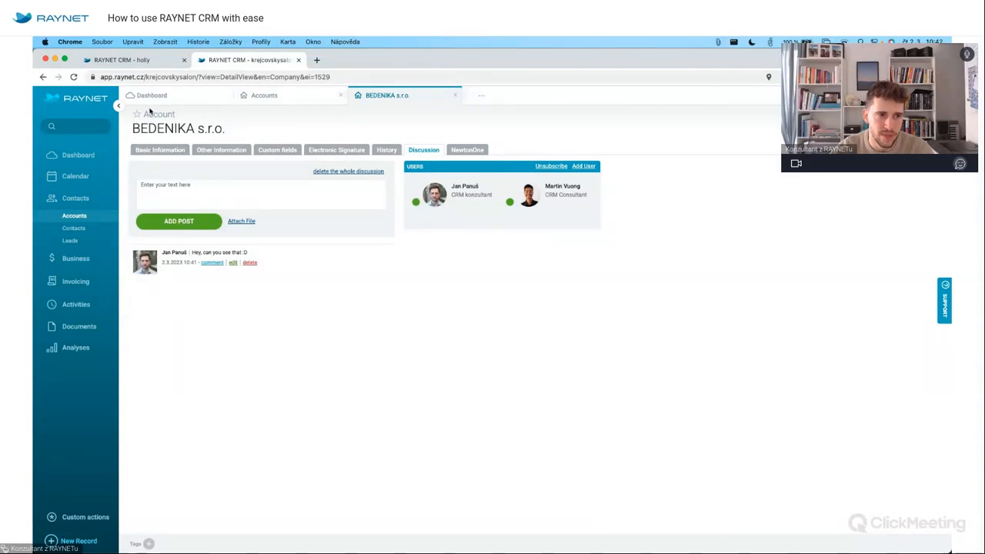
Open the CEO contact from BEDENIKA's Basic Information and view his discussion.
{"action": "left_click", "coordinate": [147, 149]}
{"action": "left_click", "coordinate": [171, 315]}
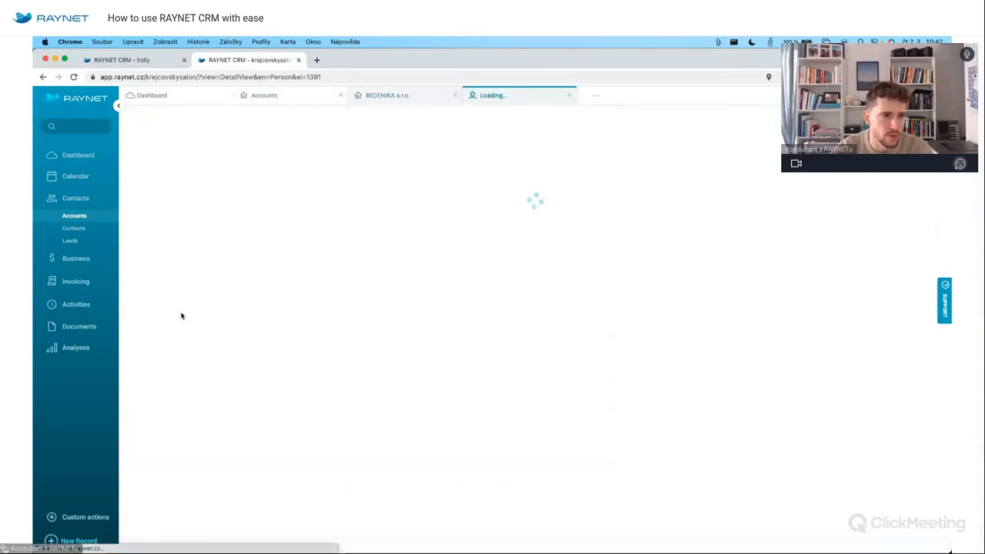
{"action": "left_click", "coordinate": [423, 149]}
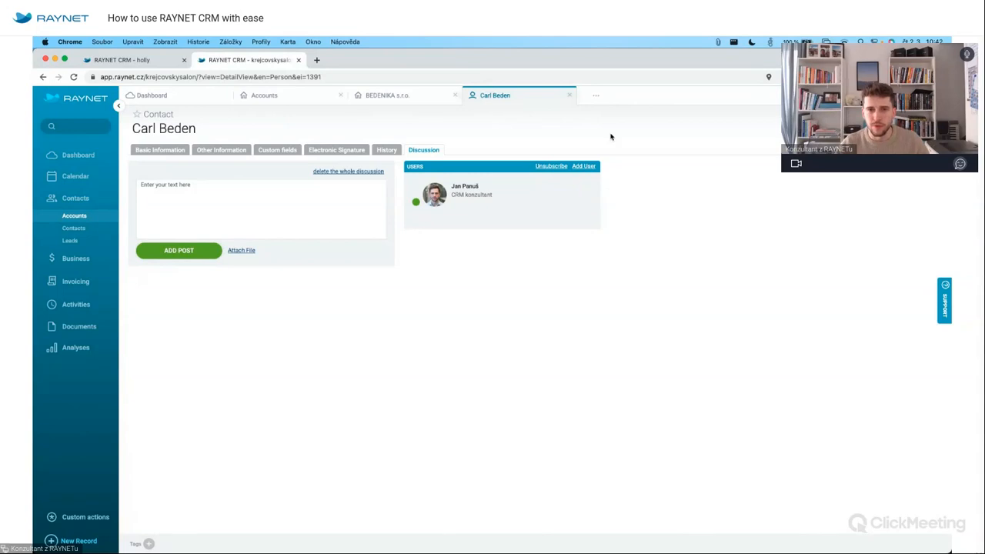
Check BEDENIKA's discussion and record history, then reopen the CEO contact's record.
{"action": "left_click", "coordinate": [422, 97]}
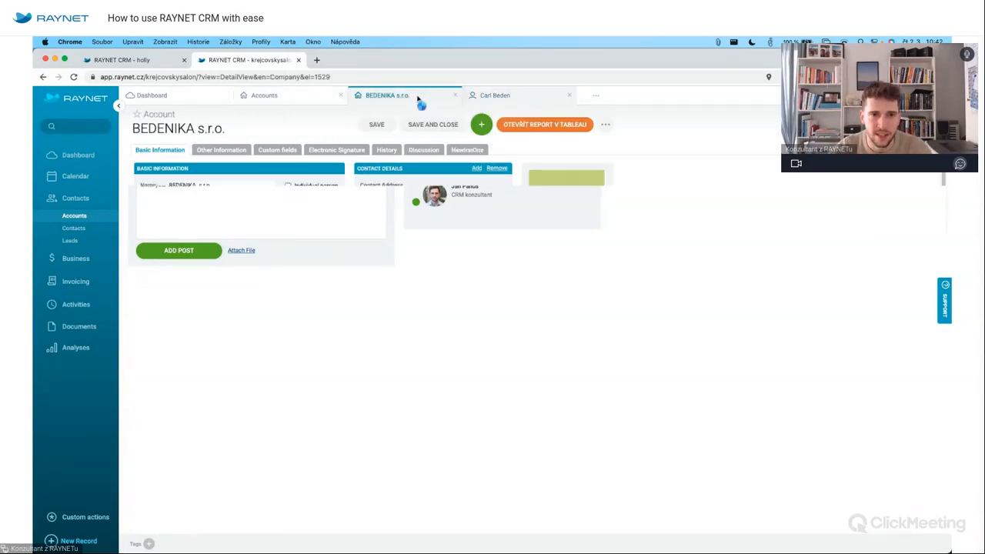
{"action": "left_click", "coordinate": [424, 149]}
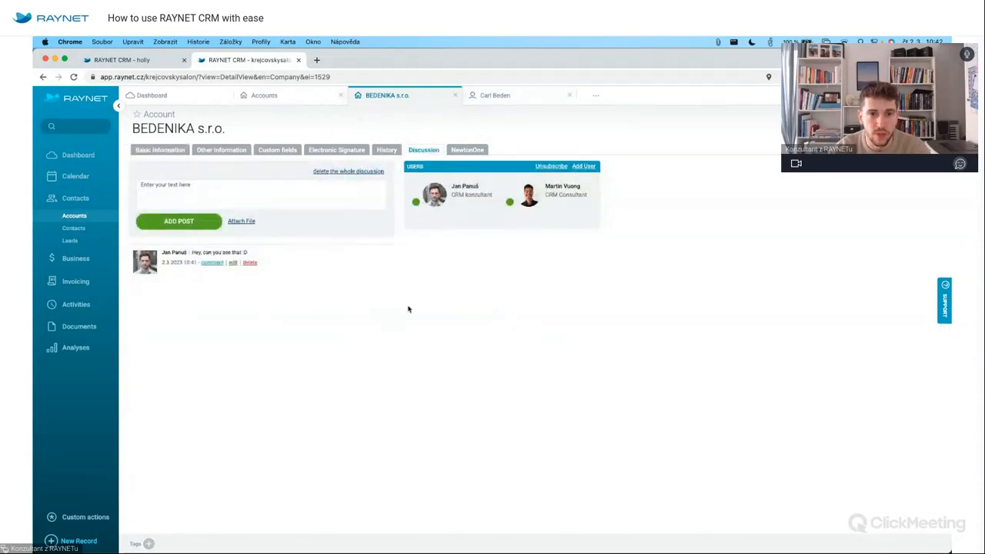
{"action": "left_click", "coordinate": [385, 150]}
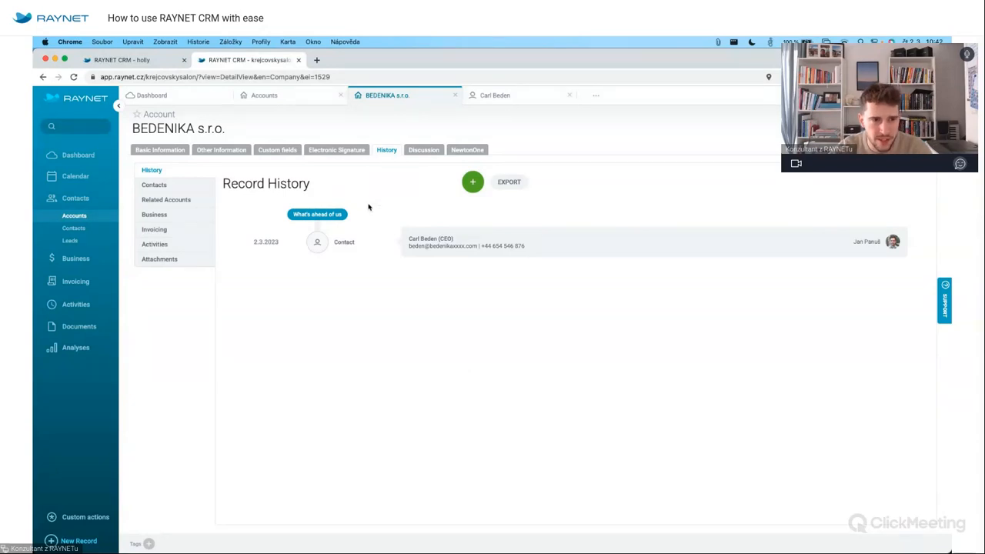
{"action": "left_click", "coordinate": [169, 150]}
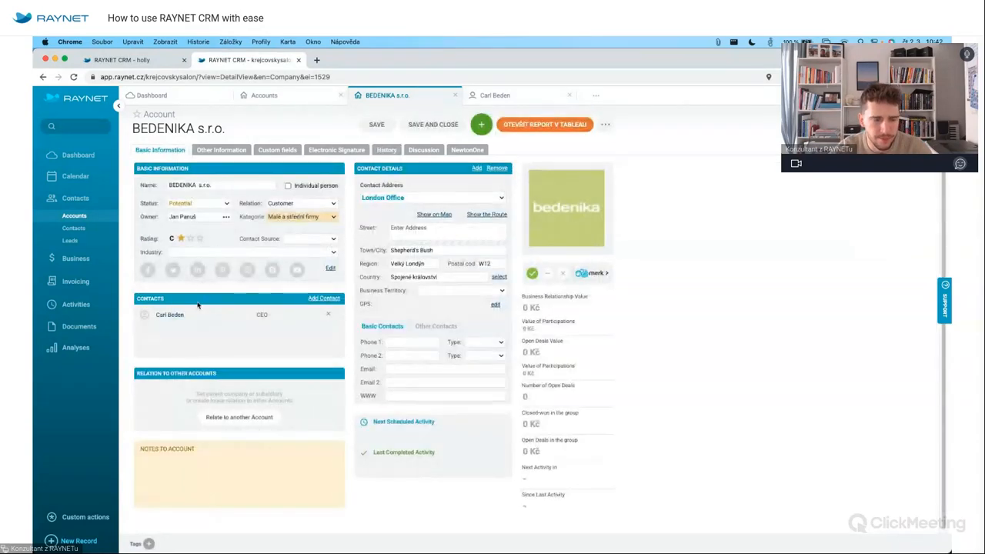
{"action": "left_click", "coordinate": [168, 314]}
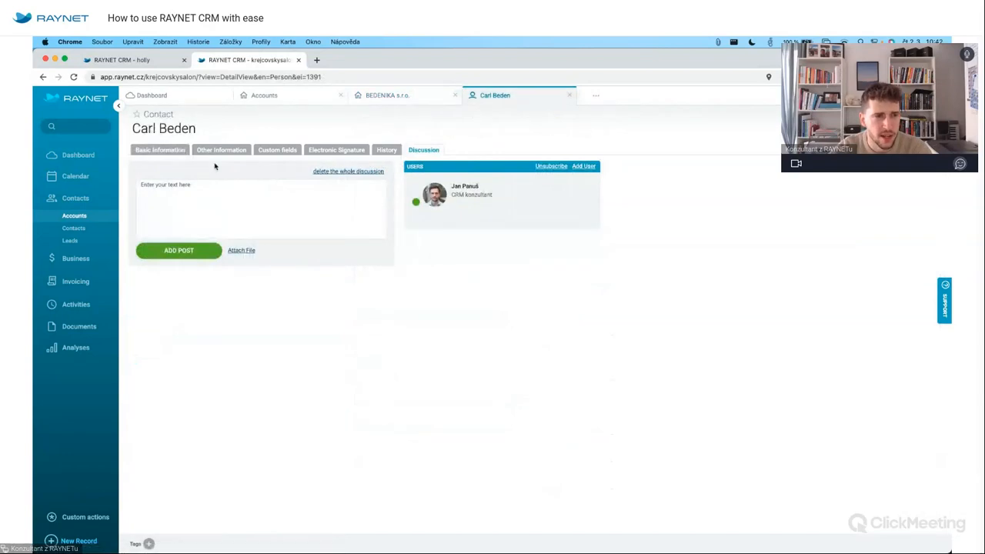
Show the CEO contact's Basic Information with phone, e-mail, owner and employer BEDENIKA s.r.o.
{"action": "left_click", "coordinate": [180, 149]}
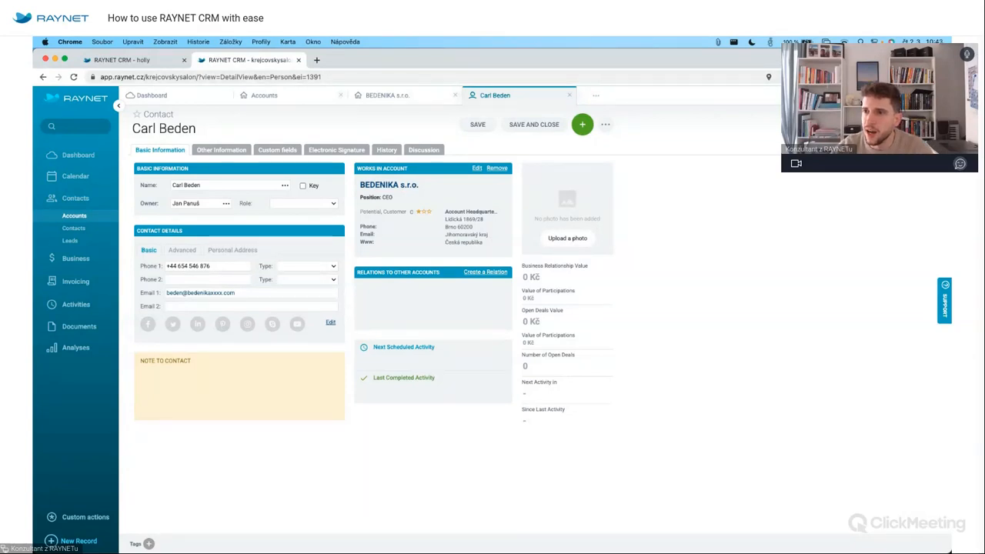
{"action": "left_click", "coordinate": [937, 95]}
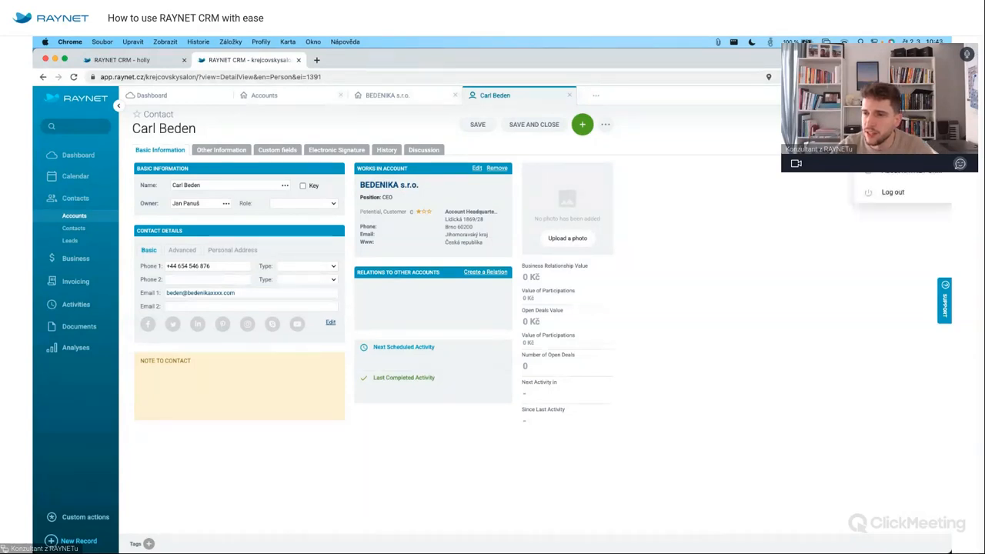
Open About RAYNET Cloud CRM, select the e-mail assistant address, and switch to Thunderbird.
{"action": "left_click", "coordinate": [899, 179]}
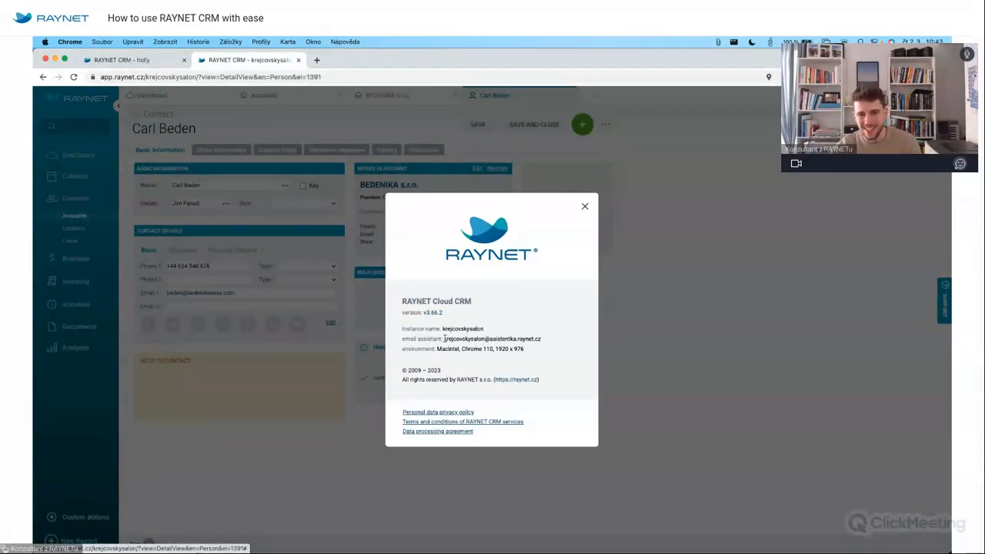
{"action": "left_click_drag", "start_coordinate": [444, 339], "coordinate": [551, 344]}
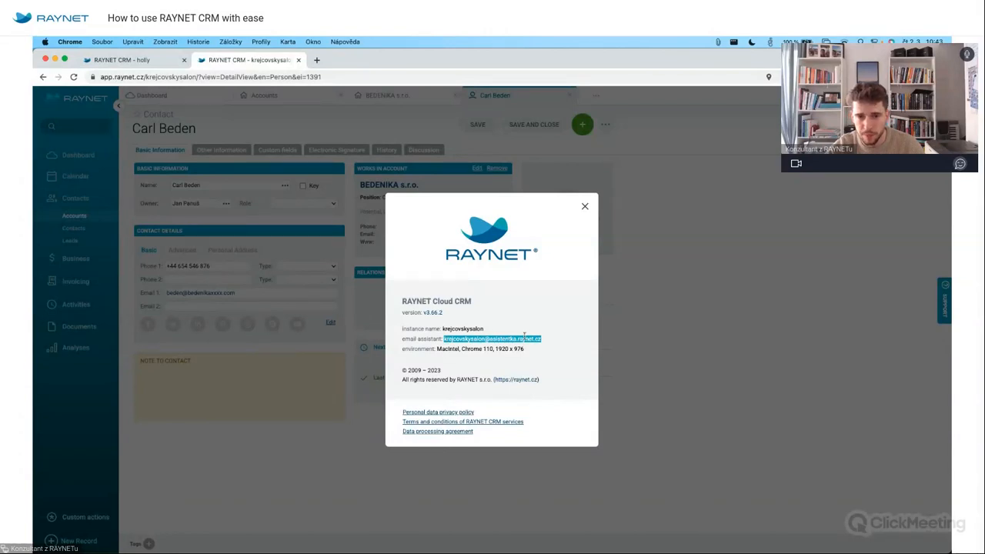
{"action": "key", "text": "super+Tab"}
{"action": "key", "text": "super+Tab"}
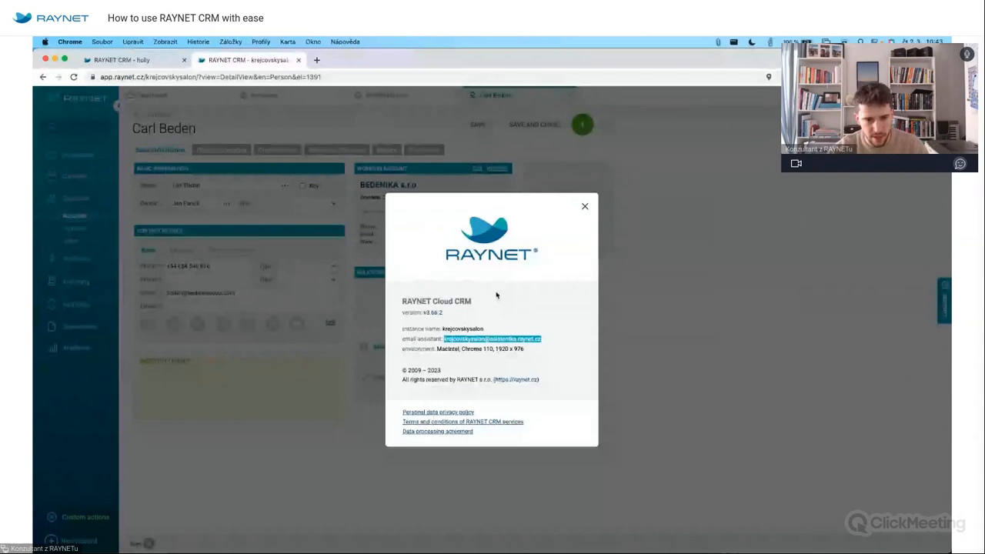
{"action": "mouse_move", "coordinate": [392, 552]}
{"action": "left_click", "coordinate": [220, 537]}
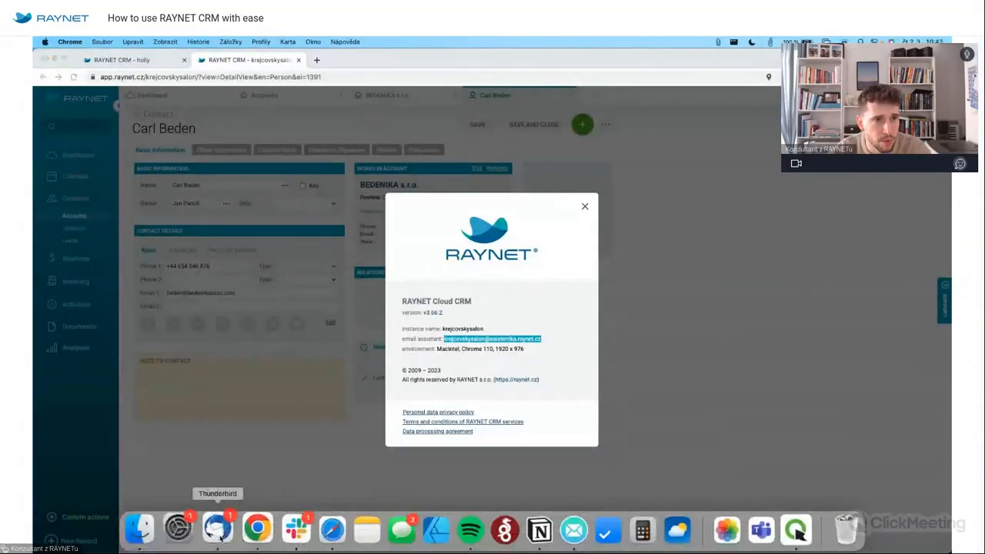
Draft a trial Thunderbird message with the CRM e-mail assistant in Bcc, then discard it.
{"action": "left_click", "coordinate": [140, 69]}
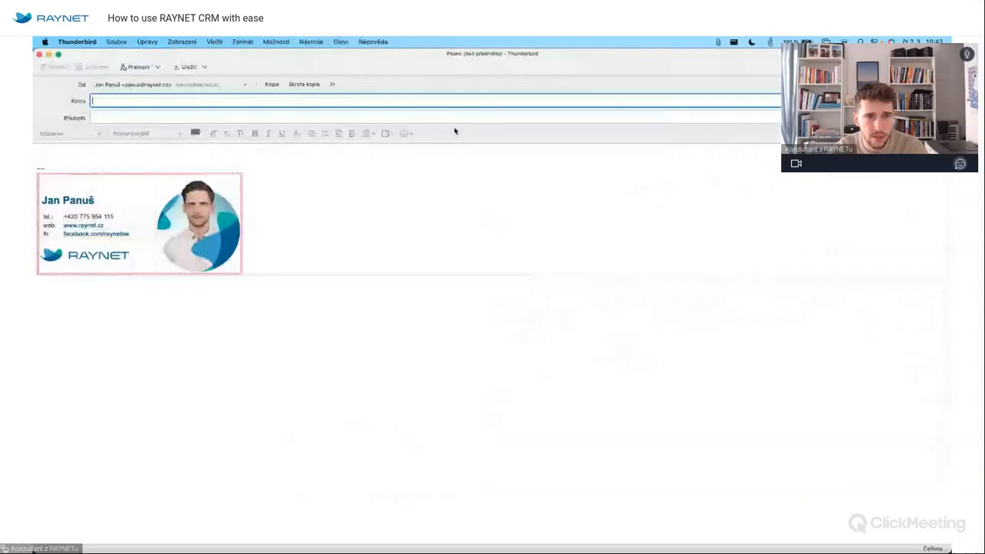
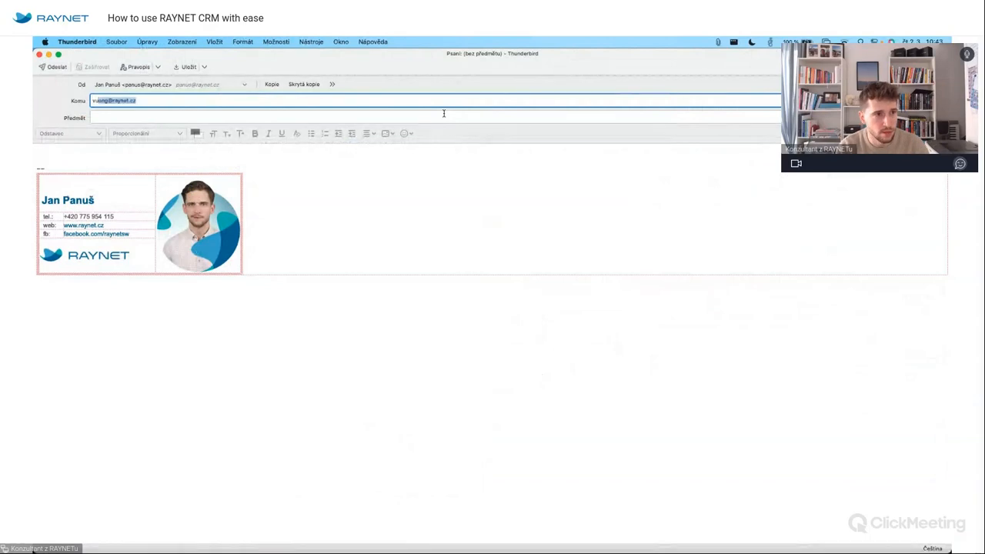
{"action": "key", "text": "Return"}
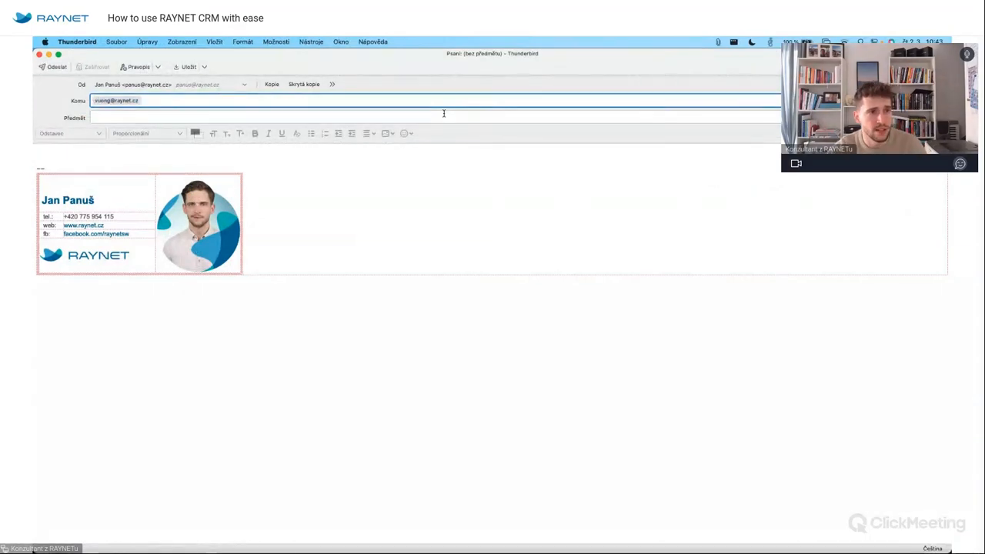
{"action": "left_click", "coordinate": [300, 84]}
{"action": "key", "text": "Return"}
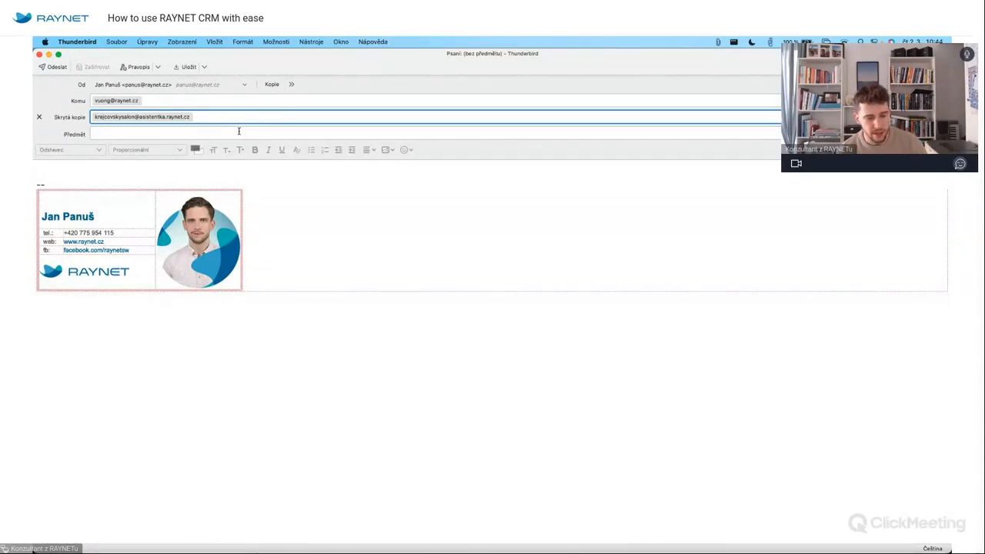
{"action": "left_click", "coordinate": [39, 55]}
{"action": "left_click", "coordinate": [431, 319]}
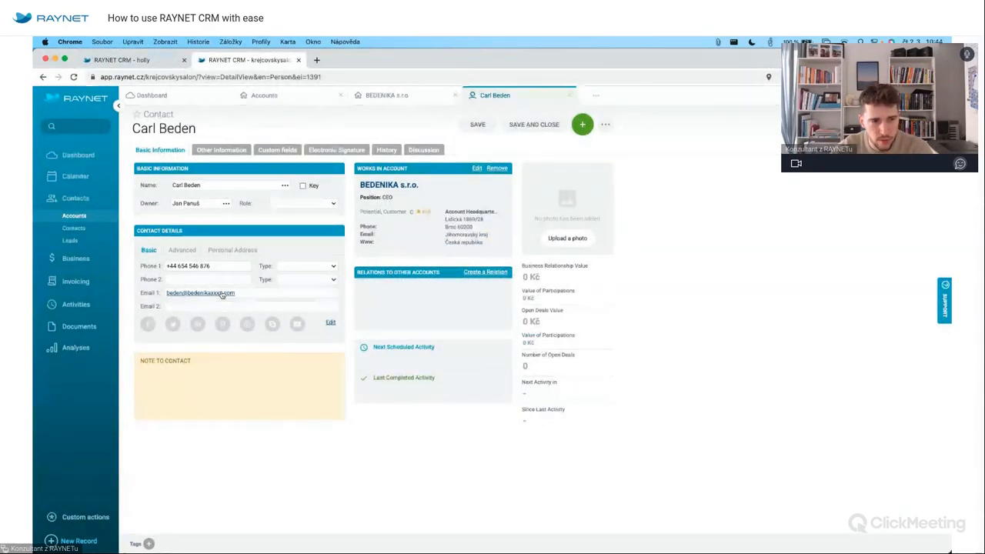
Start a Thunderbird email to the CEO contact from his Email 1 link in RAYNET.
{"action": "left_click", "coordinate": [220, 293]}
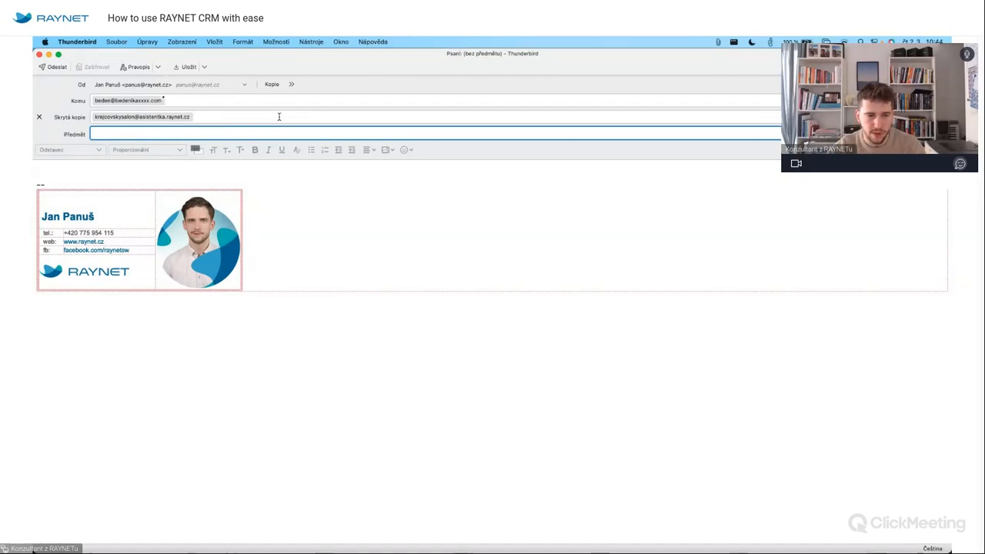
Enter 'The Offer' as the new email's subject.
{"action": "key", "text": "F4"}
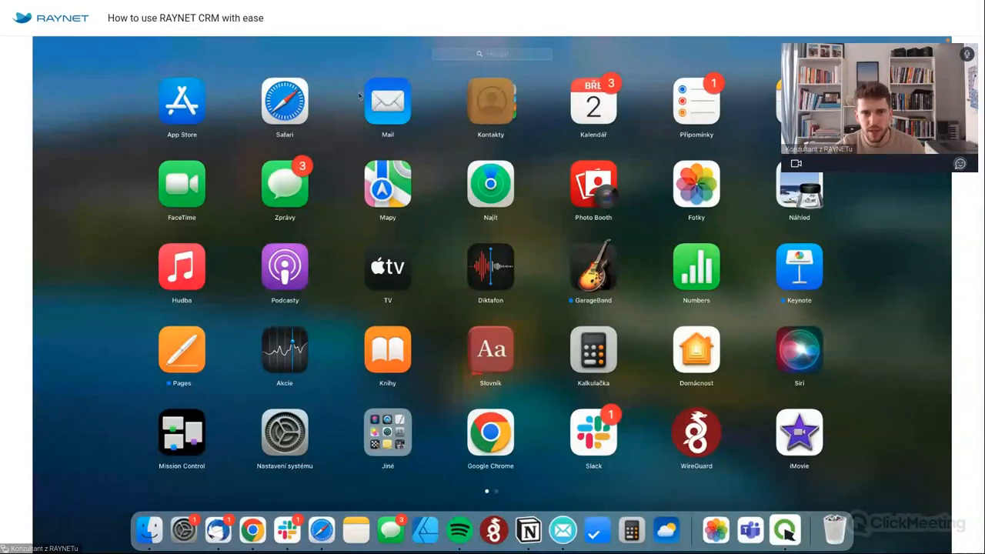
{"action": "left_click", "coordinate": [566, 229]}
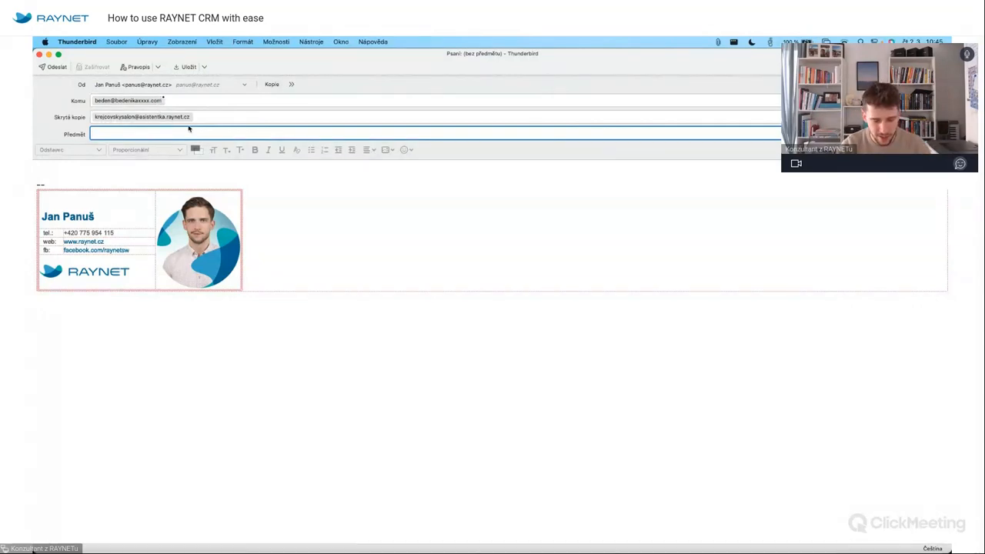
{"action": "type", "text": "The Offer"}
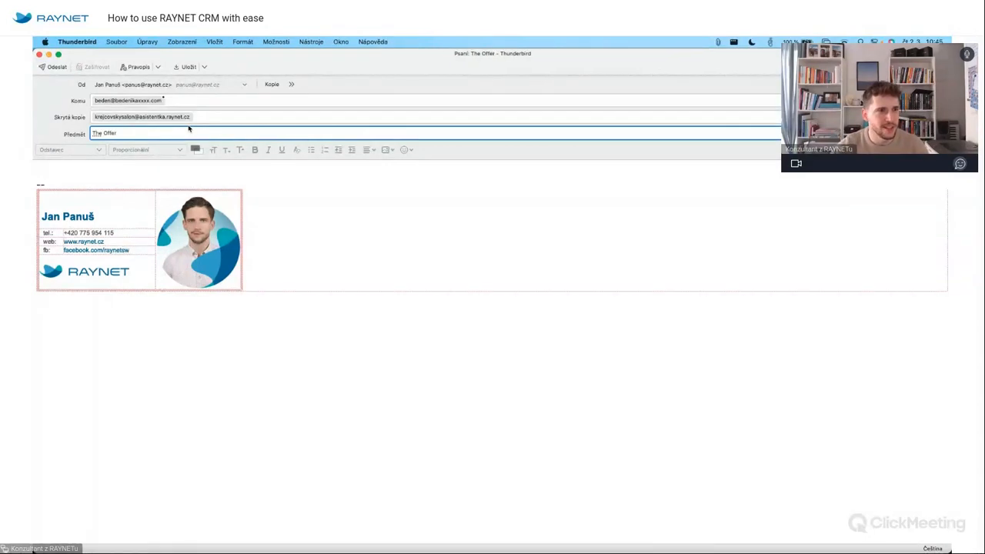
Write the body 'Hi Carl, I am just sending an offer.' signed Jan.
{"action": "left_click", "coordinate": [117, 165]}
{"action": "type", "text": "Hi Carl,"}
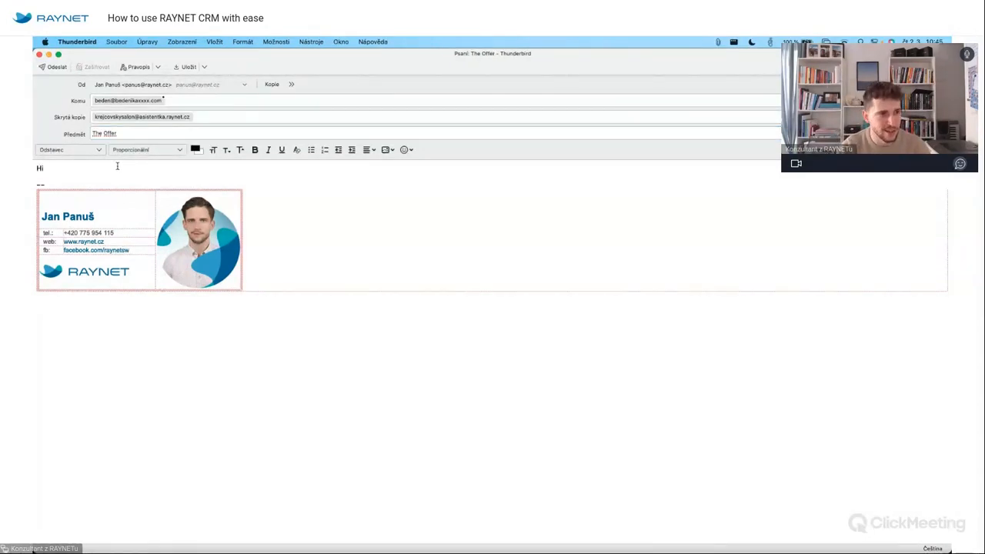
{"action": "key", "text": "Return"}
{"action": "type", "text": "I am "}
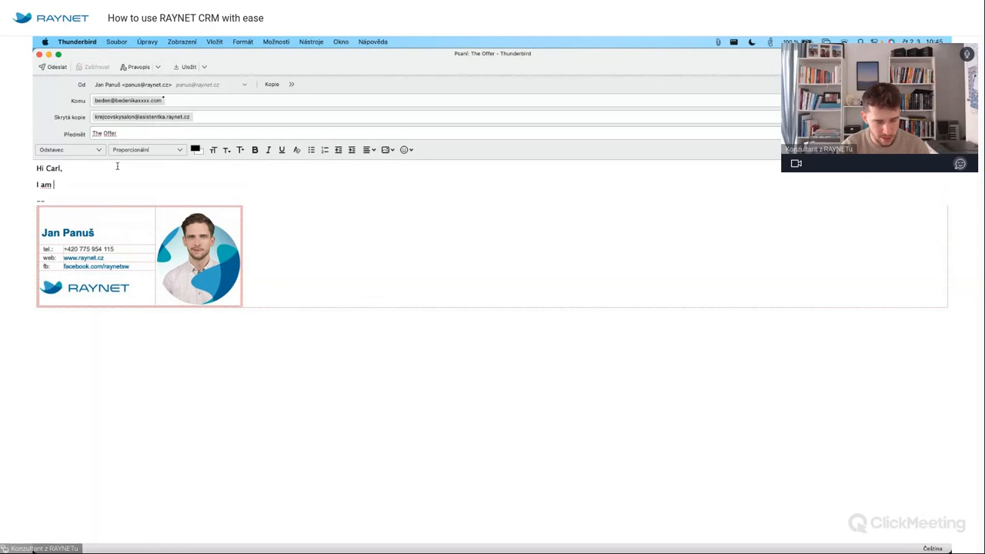
{"action": "type", "text": "just sending"}
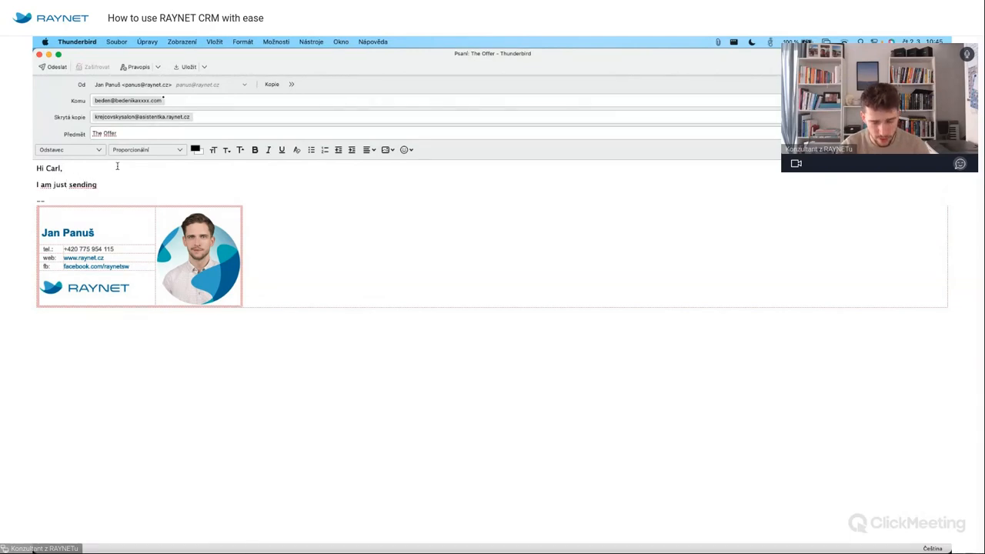
{"action": "type", "text": " a"}
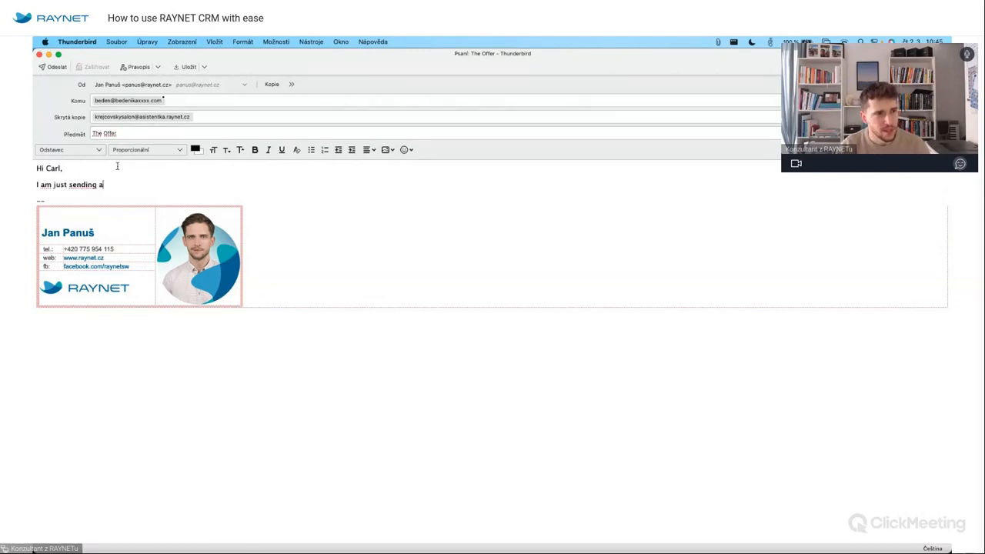
{"action": "type", "text": "n offer."}
{"action": "key", "text": "Return"}
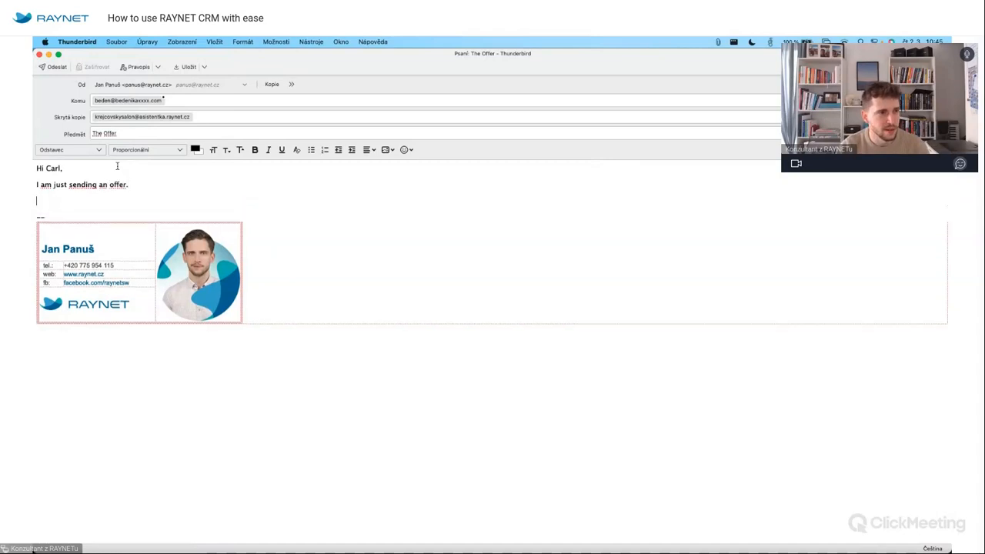
{"action": "type", "text": "Jan"}
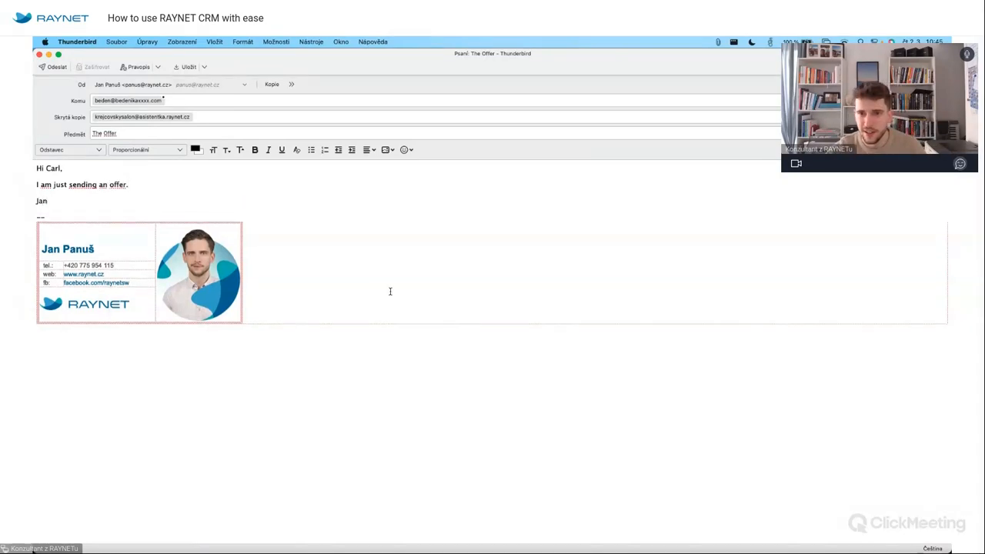
Attach Nabídka NAB-22-047 Boty.pdf to the email and send it.
{"action": "mouse_move", "coordinate": [951, 552]}
{"action": "left_click_drag", "start_coordinate": [807, 444], "coordinate": [742, 272]}
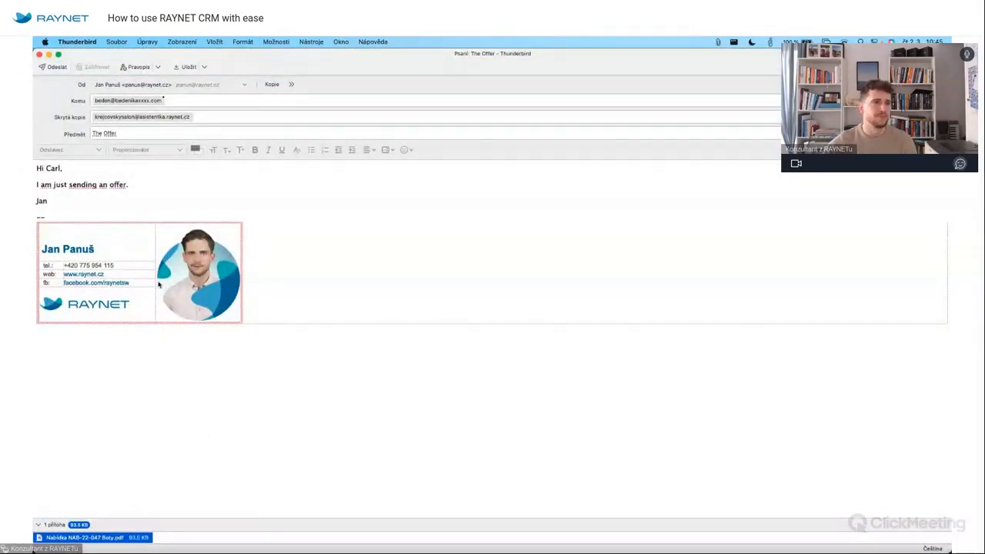
{"action": "left_click", "coordinate": [60, 69]}
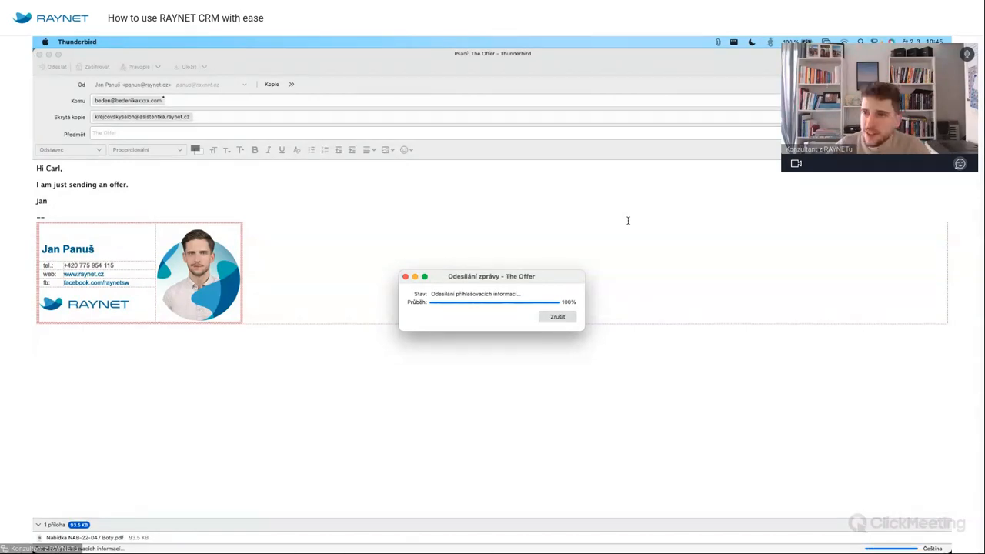
{"action": "key", "text": "super+Tab"}
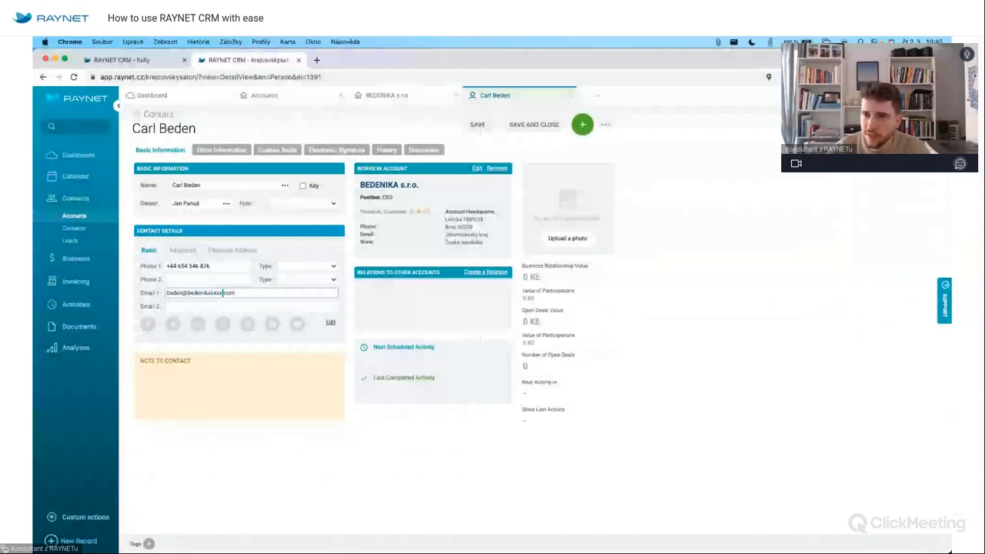
Open the logged The Offer email record from notifications and preview its attached offer PDF.
{"action": "left_click", "coordinate": [906, 95]}
{"action": "left_click", "coordinate": [728, 139]}
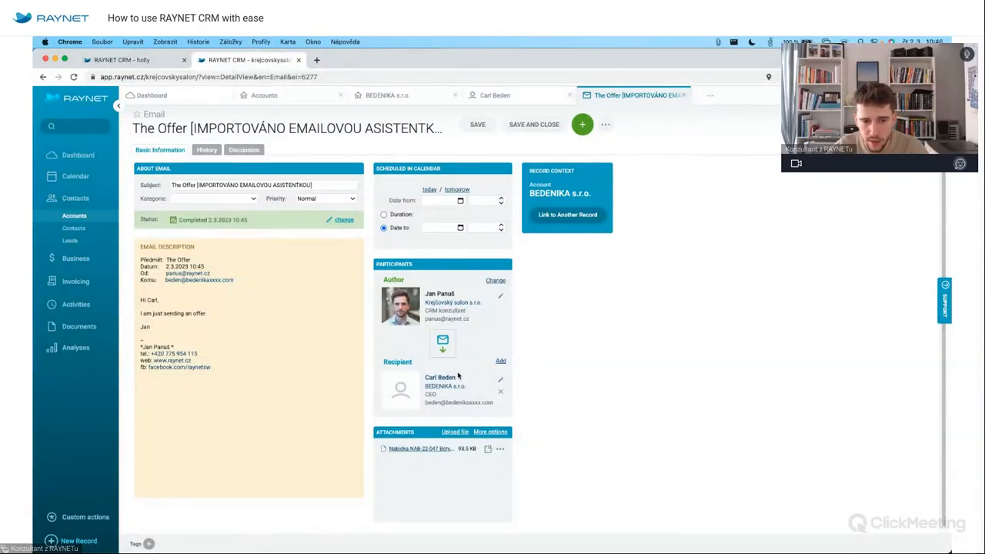
{"action": "left_click", "coordinate": [487, 449]}
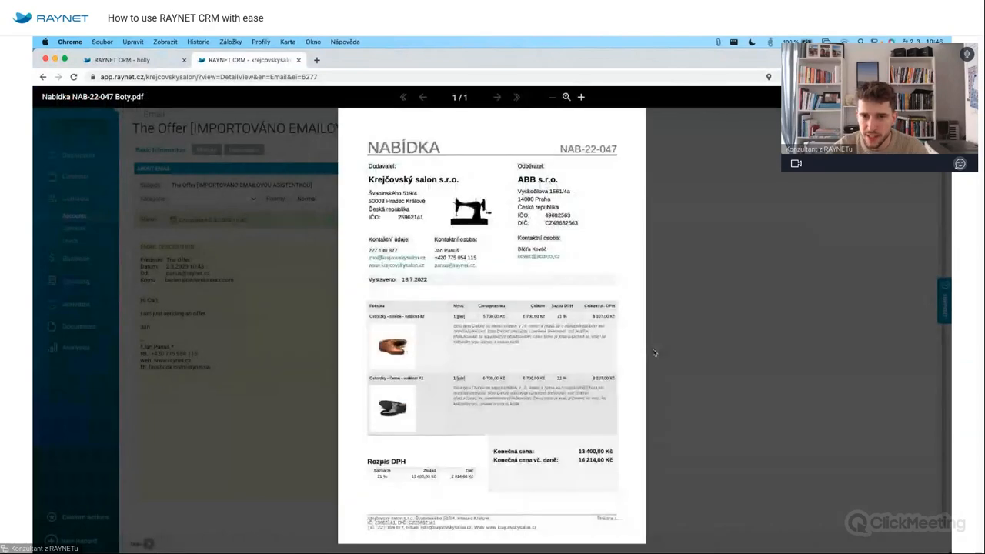
{"action": "left_click", "coordinate": [734, 320]}
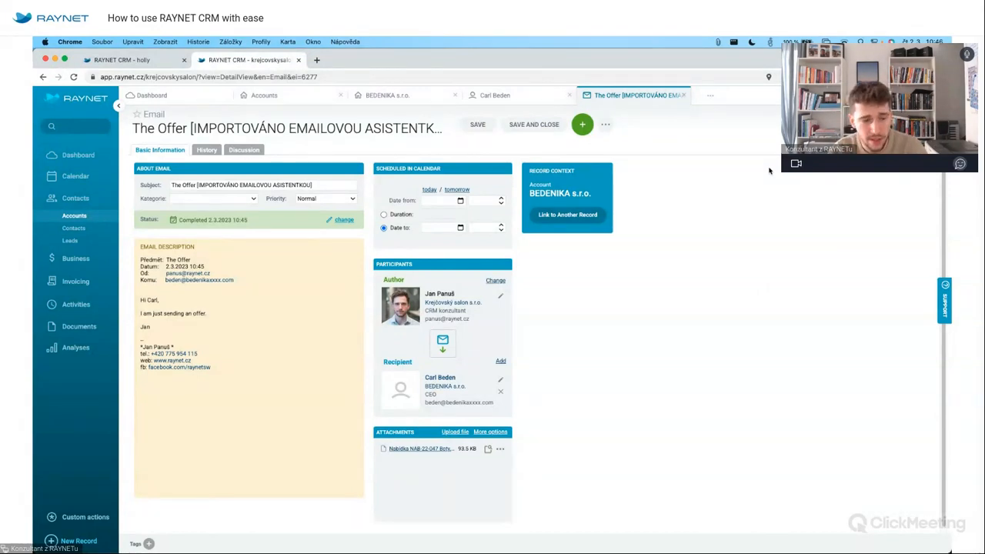
{"action": "key", "text": "super+Tab"}
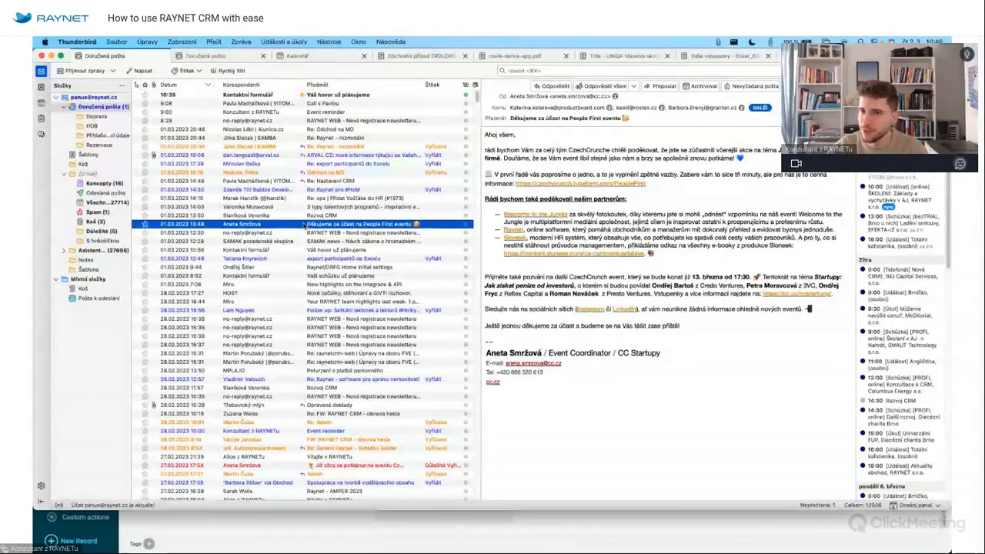
Forward the People First thank-you email to the RAYNET email assistant address.
{"action": "left_click", "coordinate": [662, 87]}
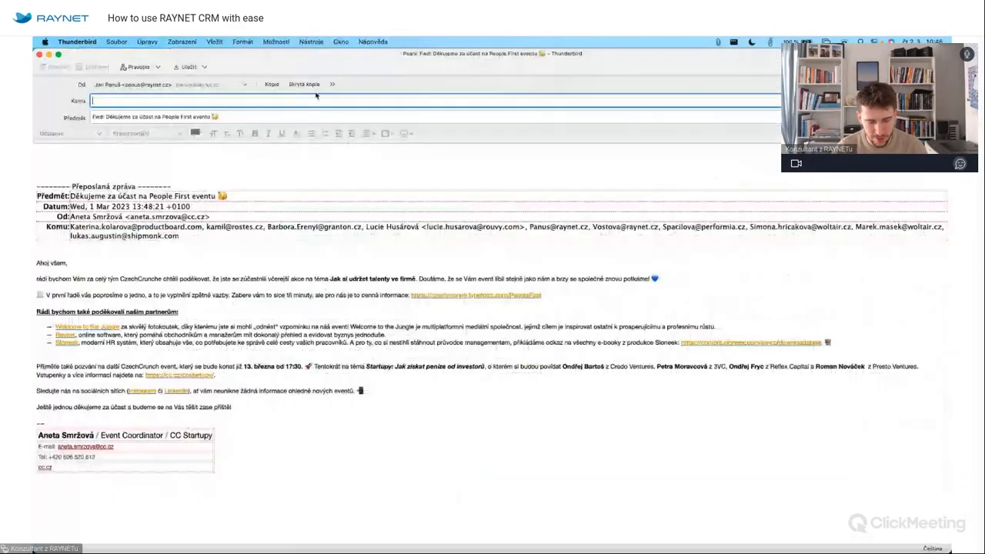
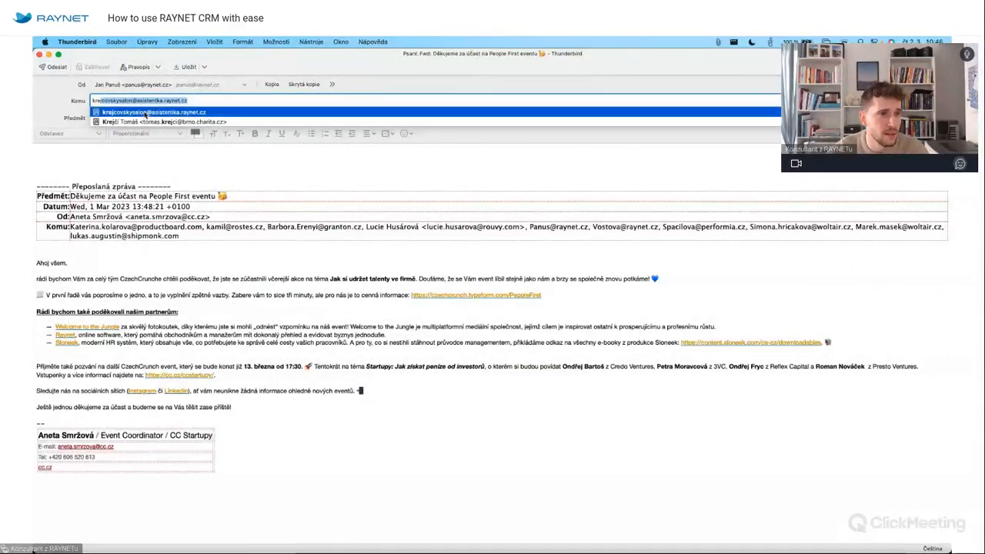
{"action": "left_click", "coordinate": [151, 113]}
{"action": "left_click", "coordinate": [105, 117]}
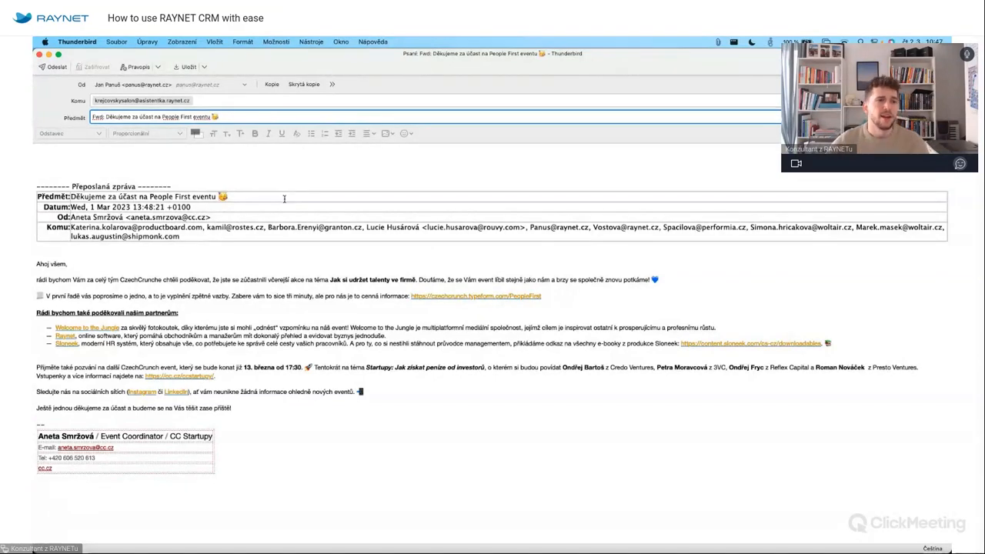
{"action": "left_click", "coordinate": [54, 68]}
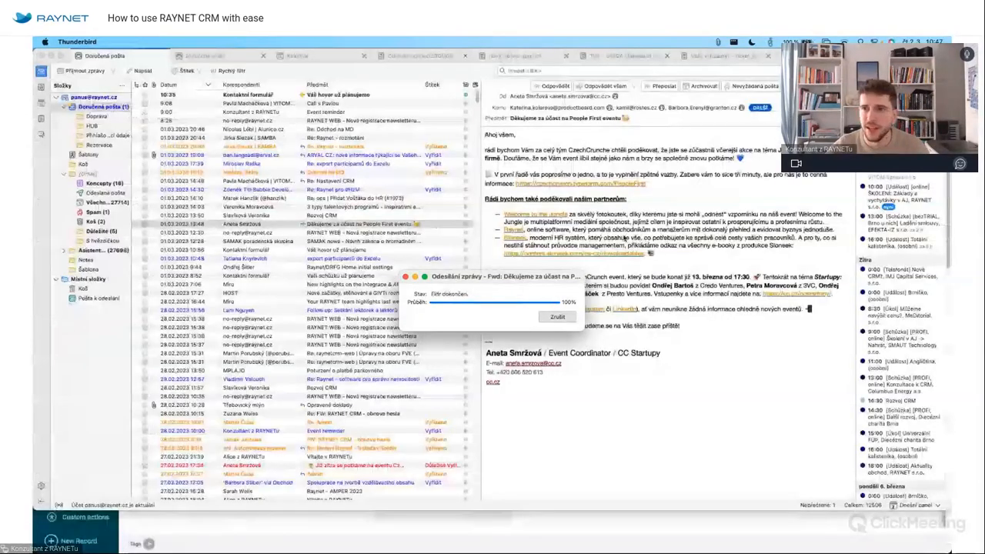
{"action": "key", "text": "super+Tab"}
{"action": "left_click", "coordinate": [886, 95]}
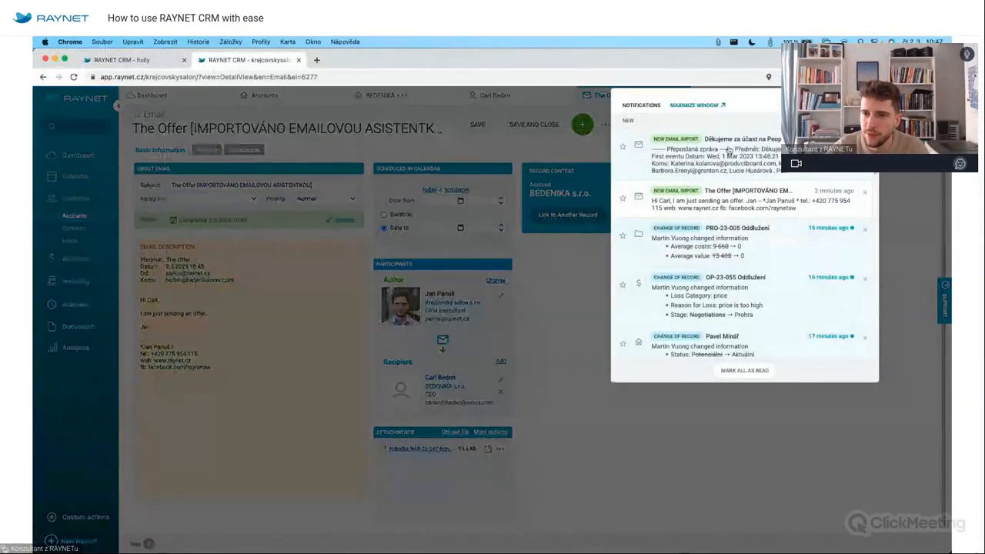
View the imported People First thank-you email record, then the Leads list.
{"action": "left_click", "coordinate": [746, 141]}
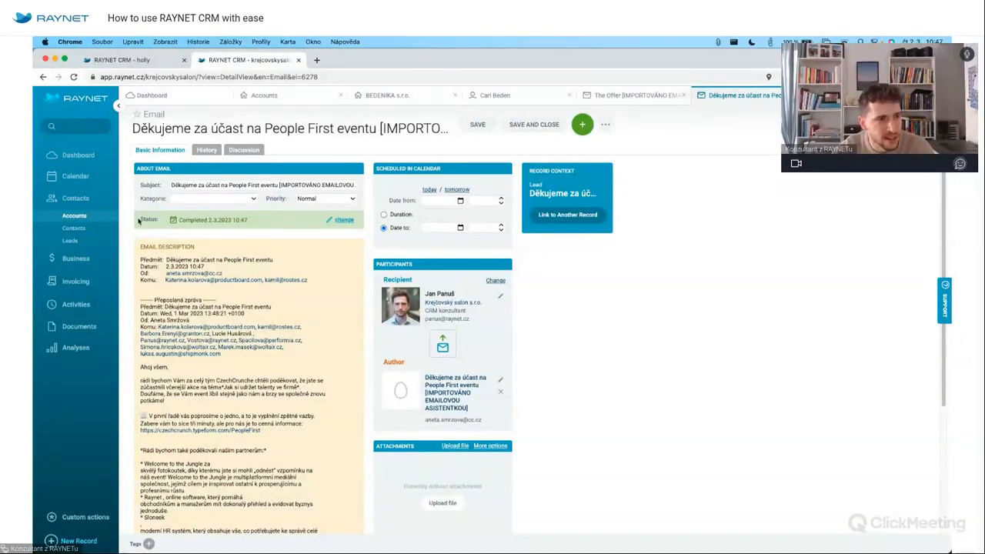
{"action": "left_click", "coordinate": [71, 240]}
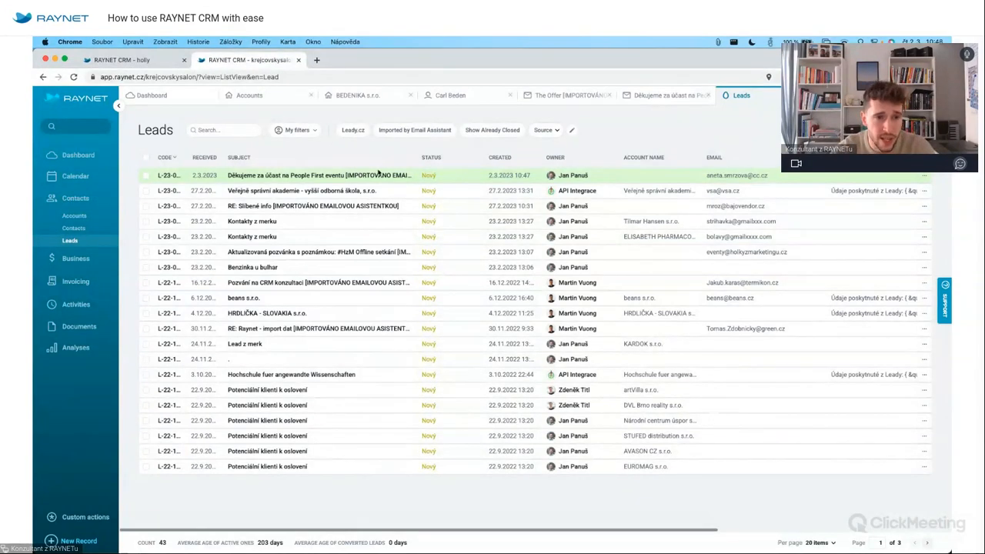
Open lead L-23-037, review its history, and add a new phone call to it.
{"action": "left_click", "coordinate": [335, 175]}
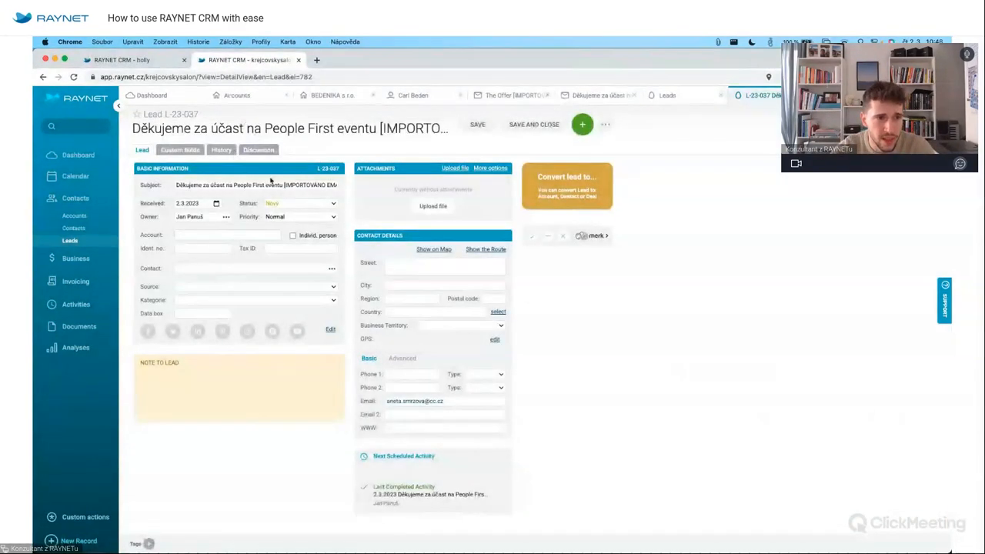
{"action": "left_click", "coordinate": [222, 151]}
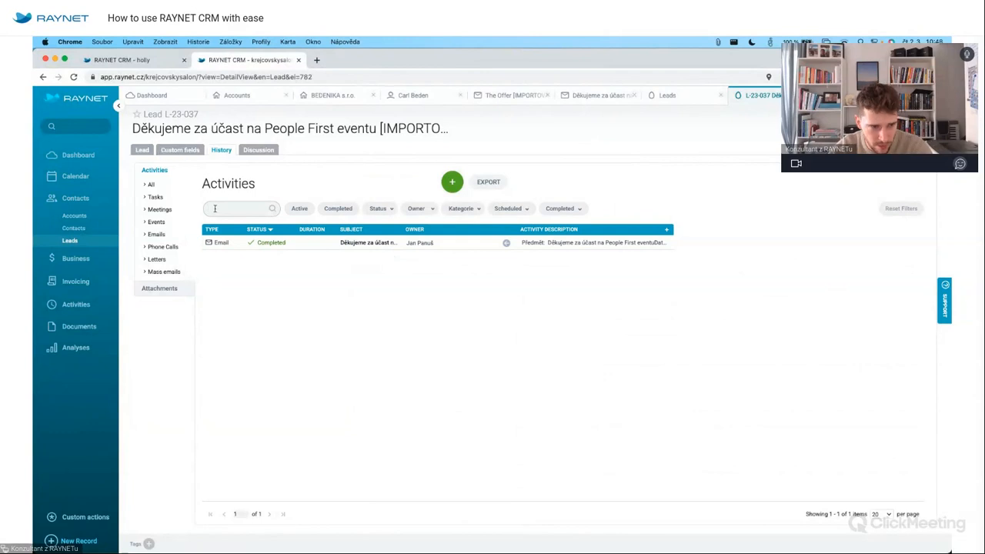
{"action": "left_click", "coordinate": [143, 149]}
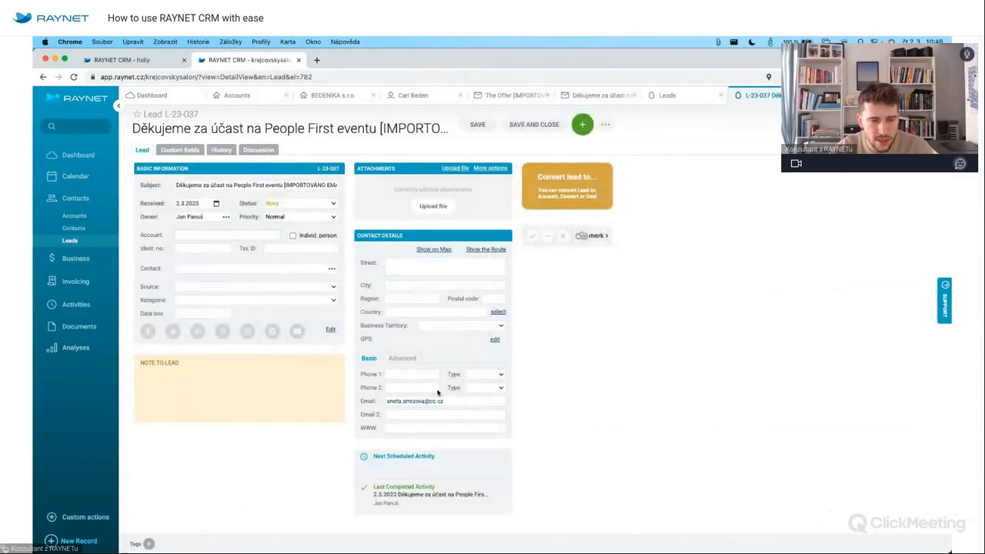
{"action": "left_click", "coordinate": [584, 126]}
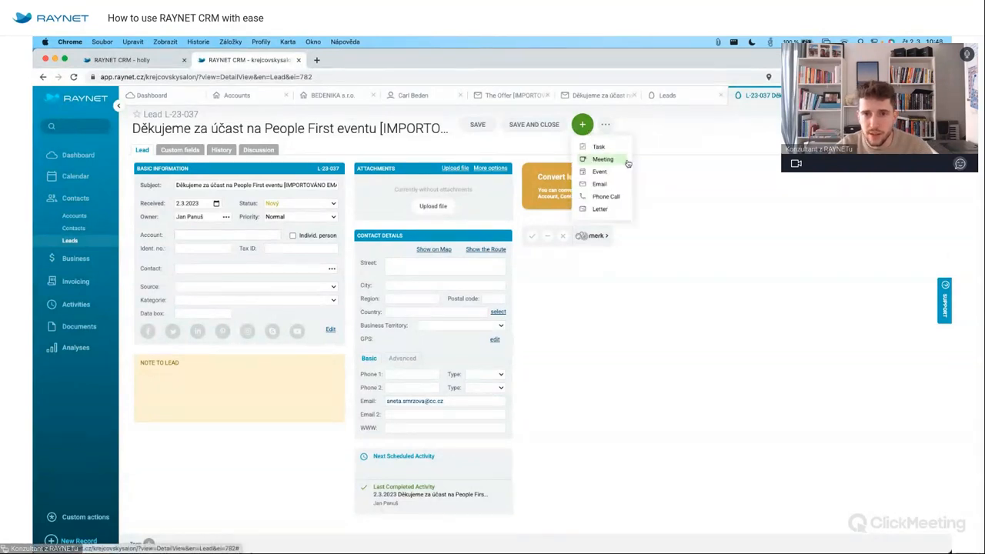
{"action": "left_click", "coordinate": [607, 196]}
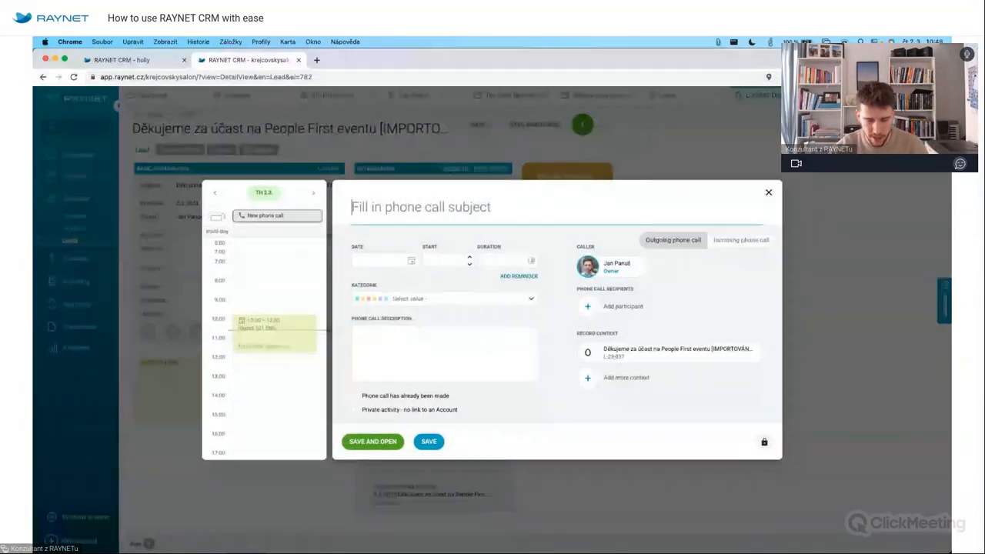
Title the call 'Try to call her' and schedule it for 2 March at 13:00.
{"action": "left_click", "coordinate": [428, 214]}
{"action": "type", "text": "F"}
{"action": "key", "text": "BackSpace"}
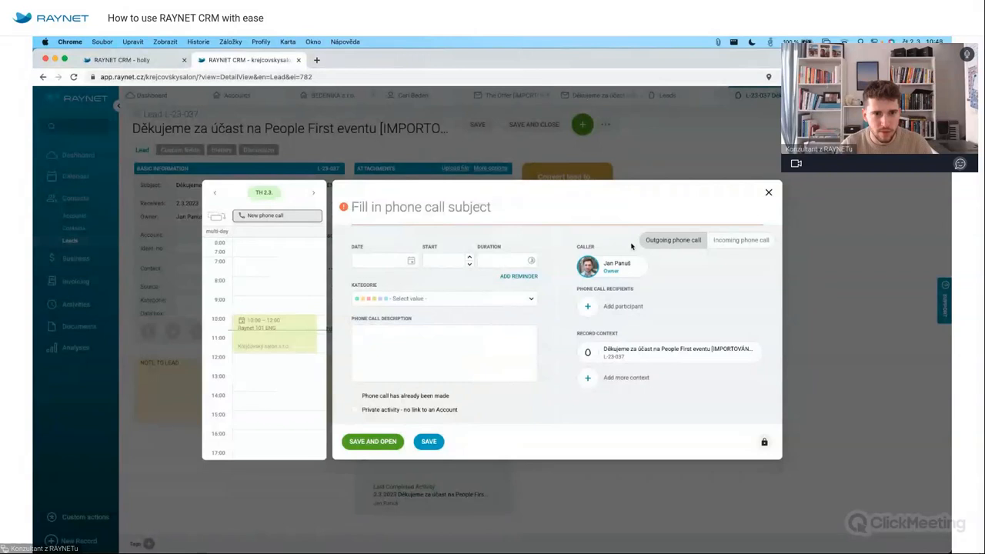
{"action": "type", "text": "Try to call her"}
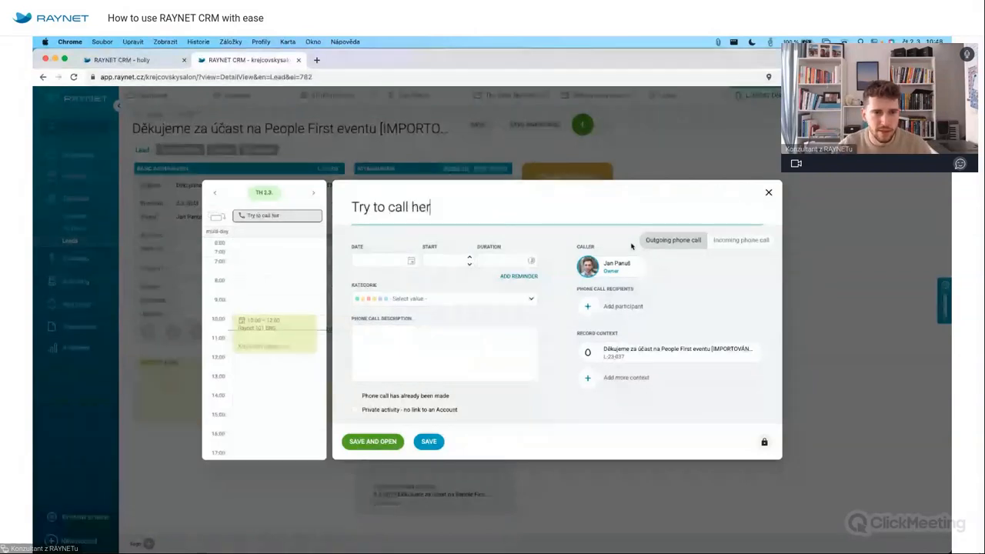
{"action": "left_click", "coordinate": [409, 255]}
{"action": "left_click_drag", "start_coordinate": [243, 220], "coordinate": [242, 385]}
Set the call's category to Obchod and duration to 30 minutes, then save it.
{"action": "left_click", "coordinate": [446, 299]}
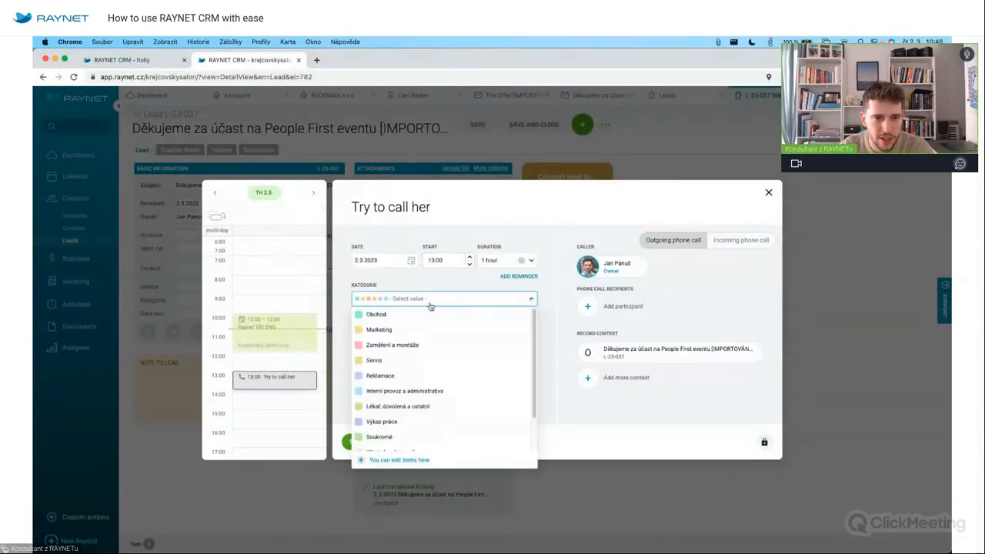
{"action": "left_click", "coordinate": [377, 314]}
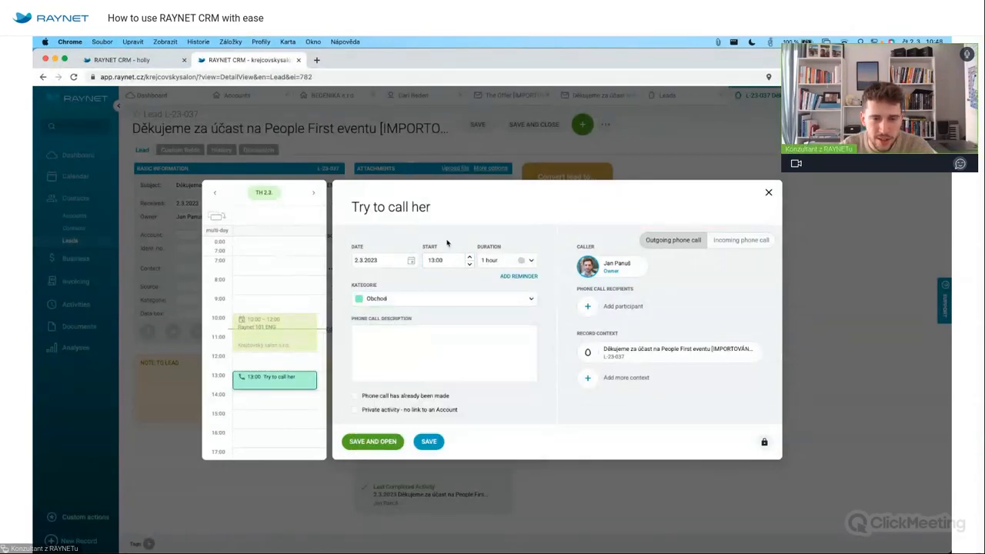
{"action": "left_click", "coordinate": [531, 260]}
{"action": "left_click", "coordinate": [501, 288]}
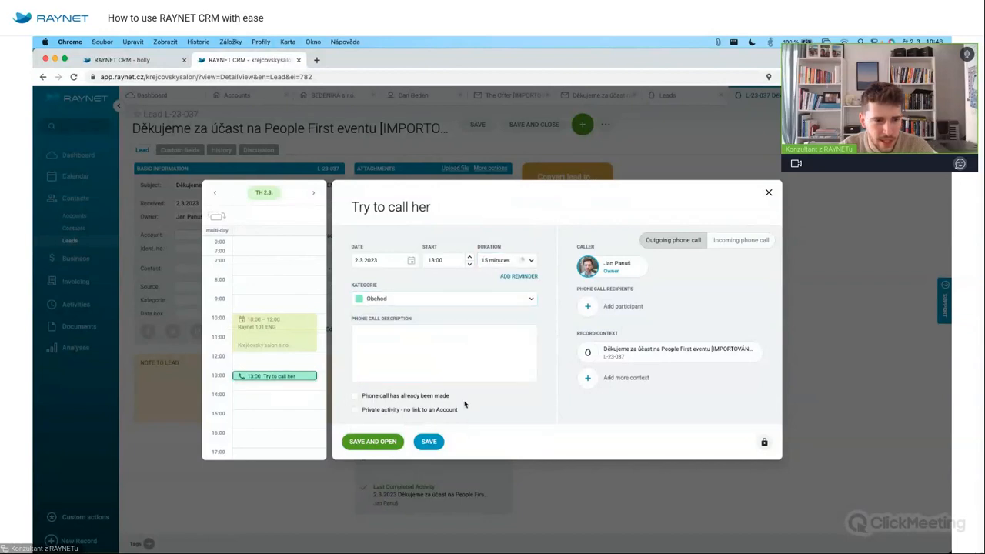
{"action": "mouse_move", "coordinate": [273, 380]}
{"action": "left_mouse_down"}
{"action": "mouse_move", "coordinate": [275, 406]}
{"action": "mouse_move", "coordinate": [274, 385]}
{"action": "left_mouse_up"}
{"action": "left_click", "coordinate": [428, 442]}
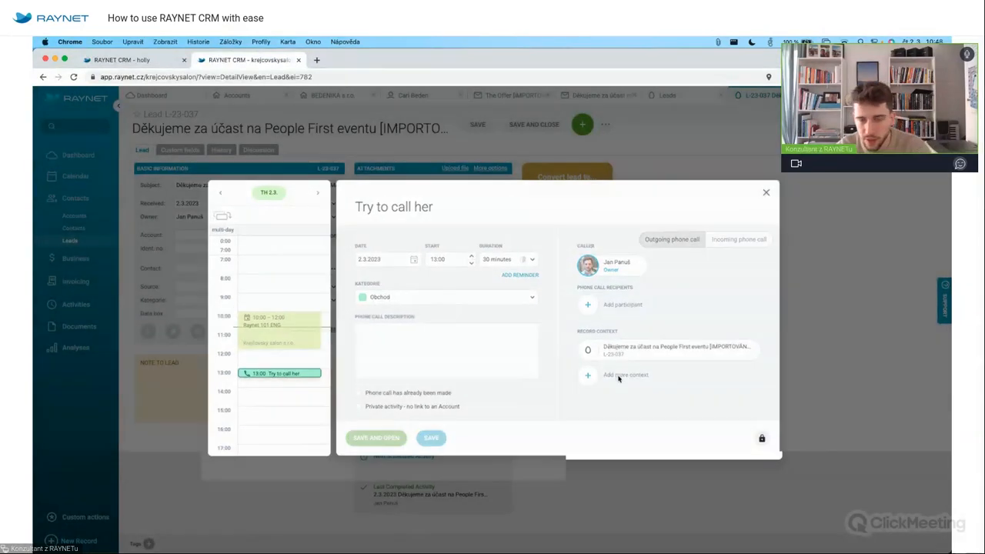
{"action": "left_click", "coordinate": [659, 268]}
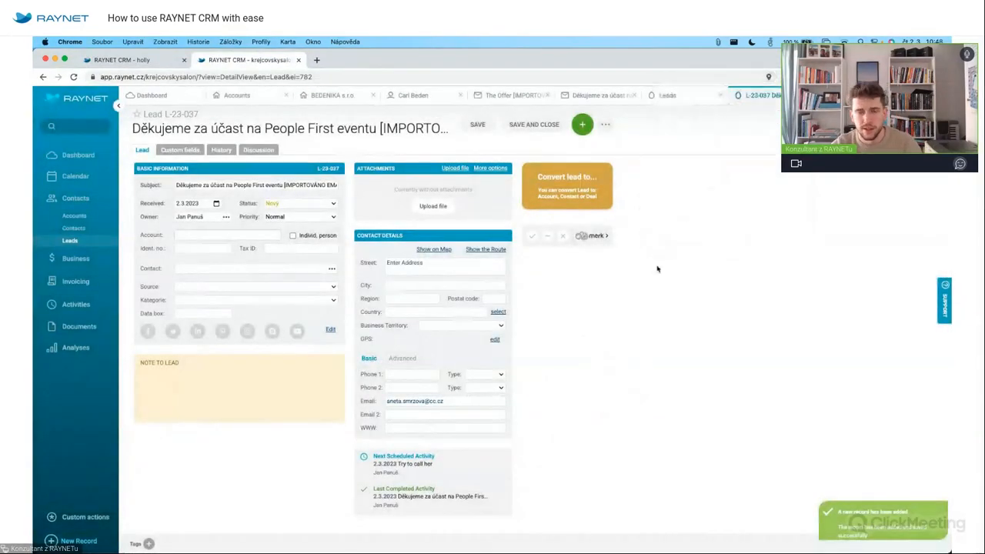
Change the lead's e-mail address to the BEDENIKA company domain and save the lead.
{"action": "left_click", "coordinate": [475, 405]}
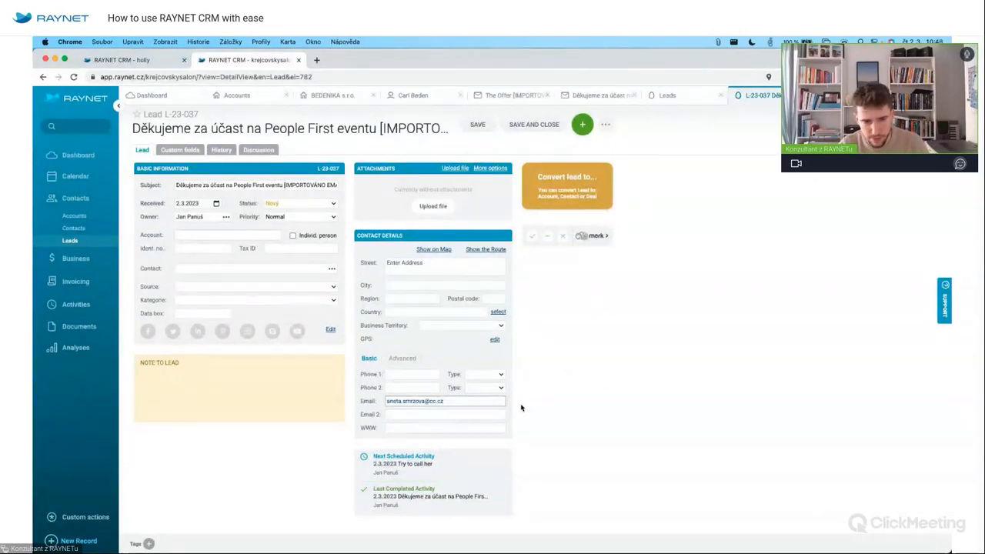
{"action": "key", "text": "BackSpace"}
{"action": "key", "text": "BackSpace"}
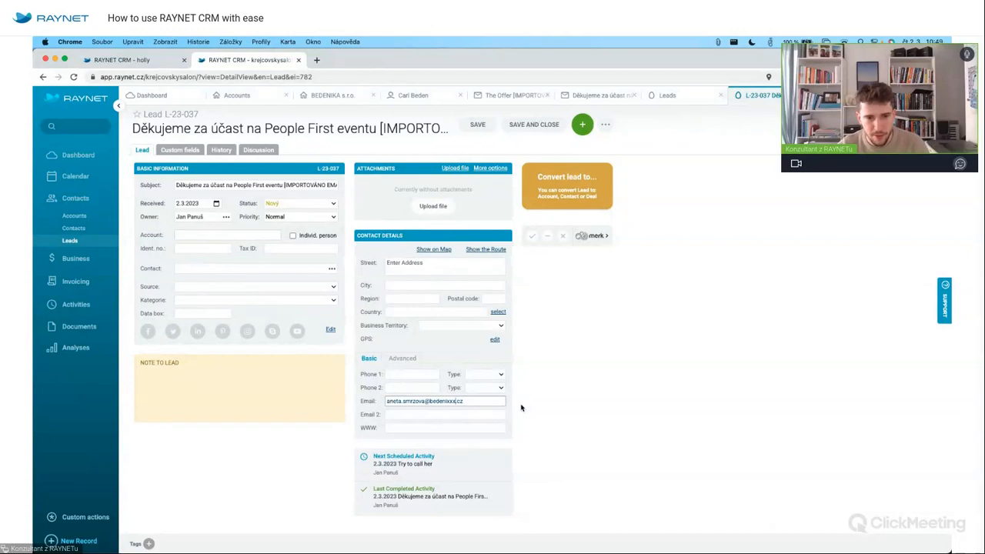
{"action": "type", "text": "m"}
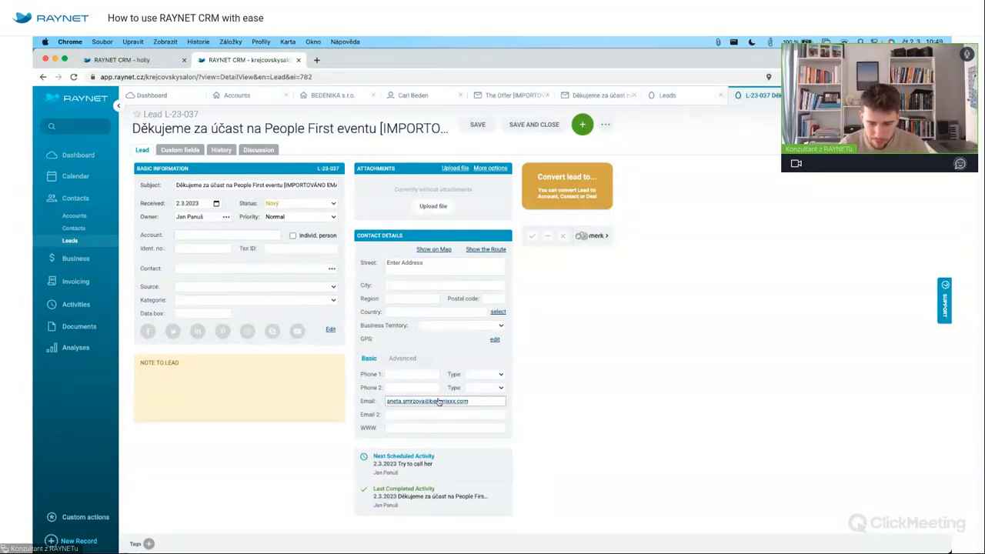
{"action": "key", "text": "BackSpace"}
{"action": "key", "text": "BackSpace"}
{"action": "key", "text": "BackSpace"}
{"action": "key", "text": "BackSpace"}
{"action": "key", "text": "BackSpace"}
{"action": "key", "text": "BackSpace"}
{"action": "key", "text": "BackSpace"}
{"action": "key", "text": "BackSpace"}
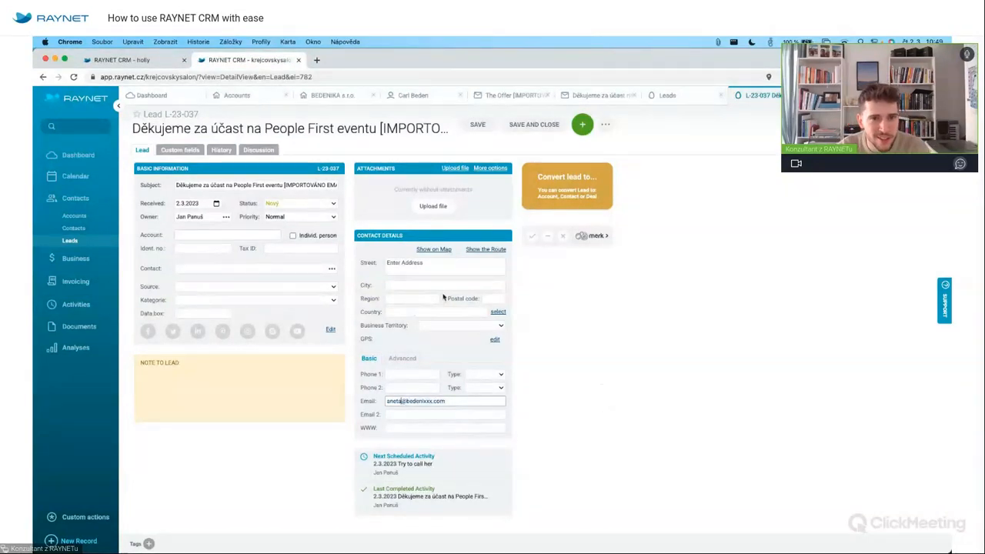
{"action": "left_click", "coordinate": [476, 126]}
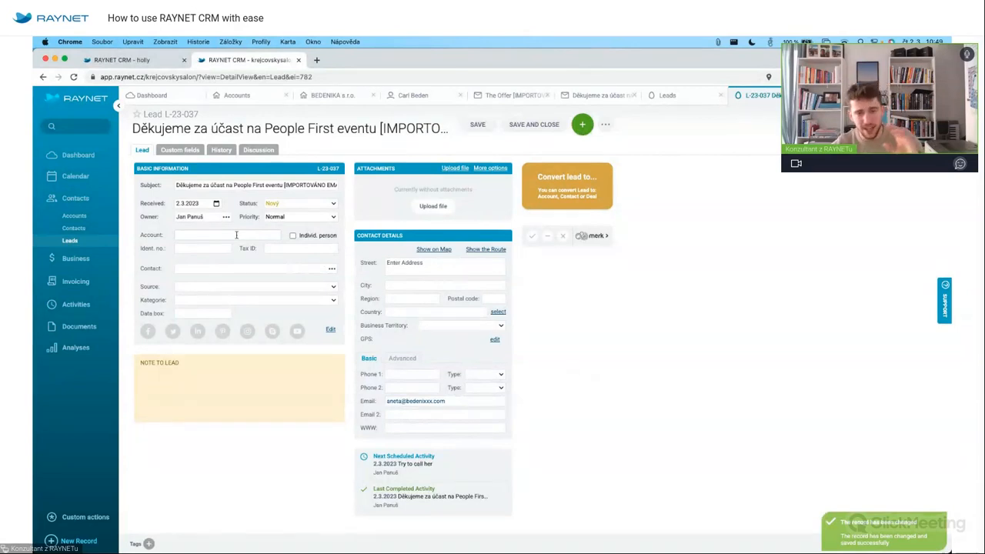
{"action": "mouse_move", "coordinate": [414, 462]}
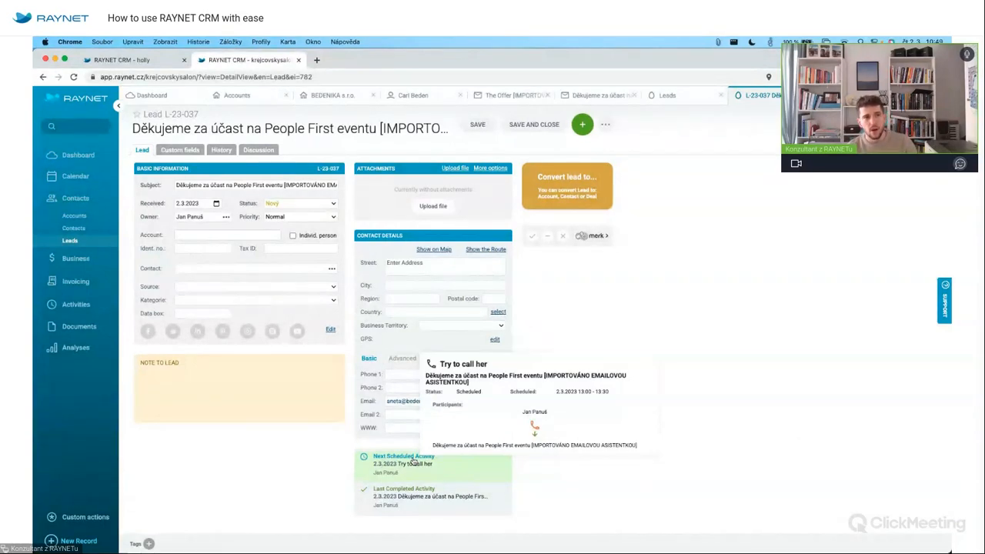
Look through the calendar, the BEDENIKA s.r.o. account and The Offer email record.
{"action": "left_click", "coordinate": [75, 176]}
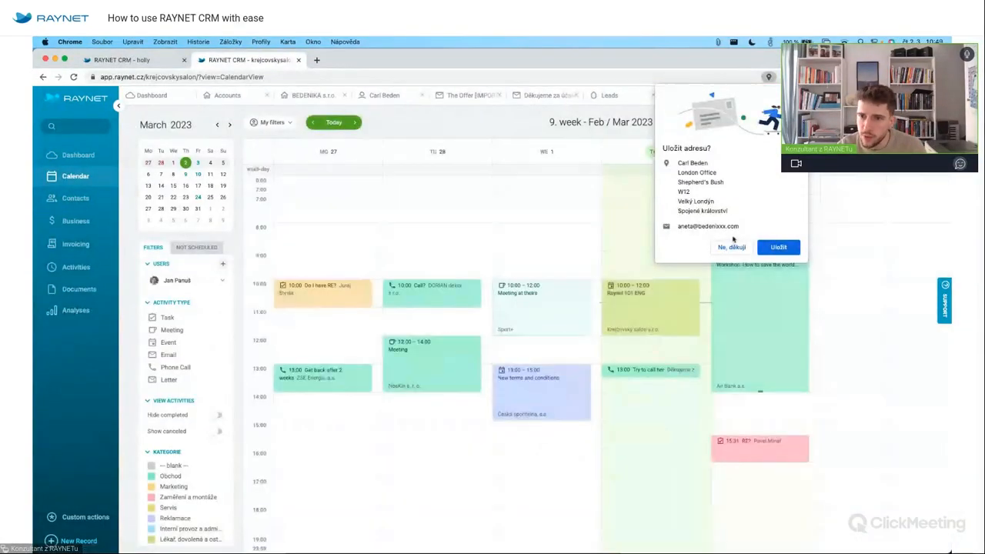
{"action": "left_click", "coordinate": [730, 247]}
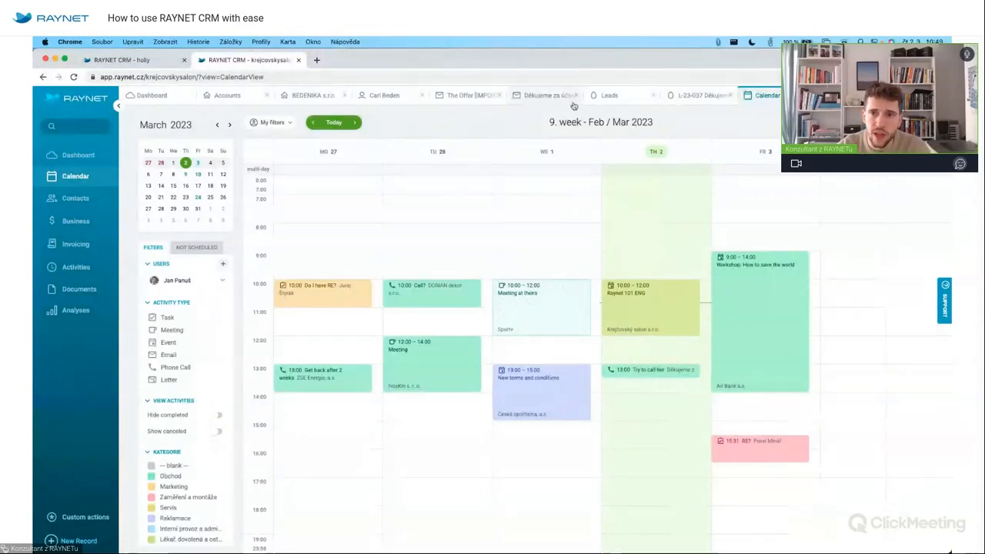
{"action": "left_click", "coordinate": [329, 93]}
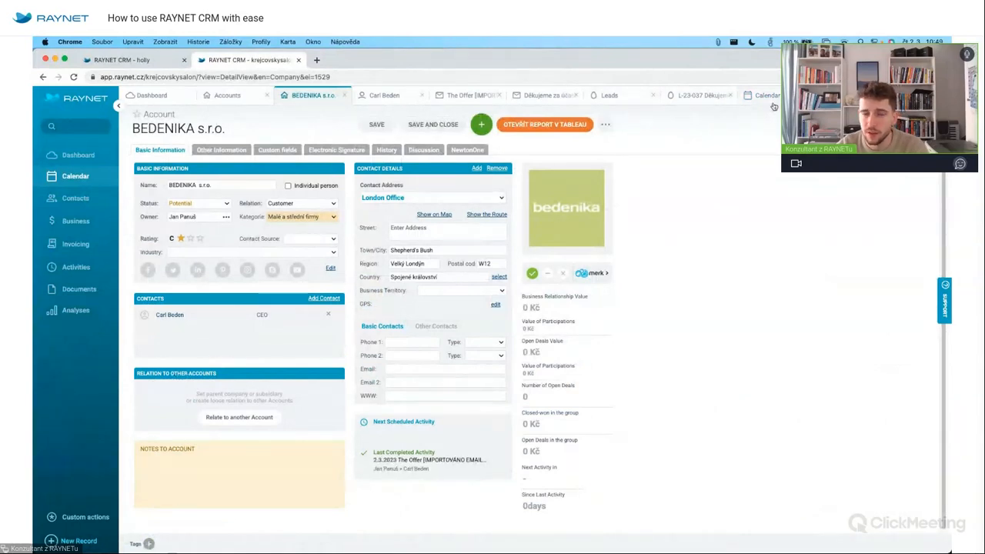
{"action": "left_click", "coordinate": [459, 96]}
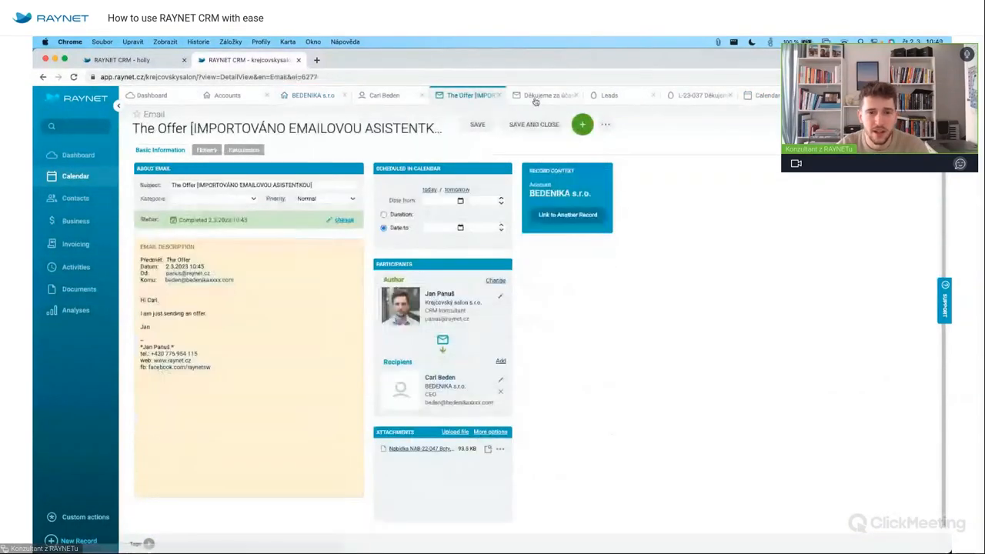
{"action": "left_click", "coordinate": [766, 95]}
Open the 'Try to call her' call from the calendar and jump to its linked lead.
{"action": "left_click", "coordinate": [627, 358]}
{"action": "left_click", "coordinate": [626, 367]}
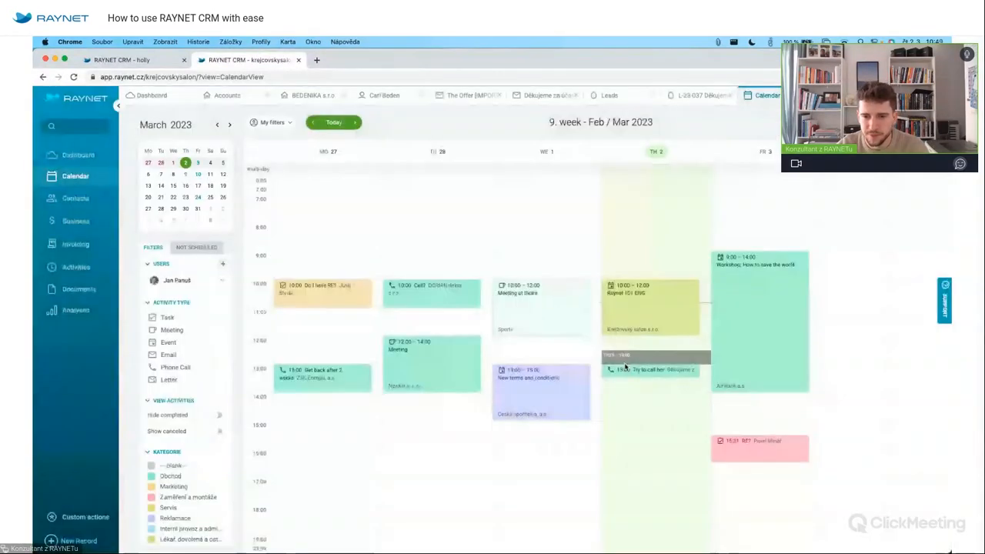
{"action": "left_click", "coordinate": [638, 369]}
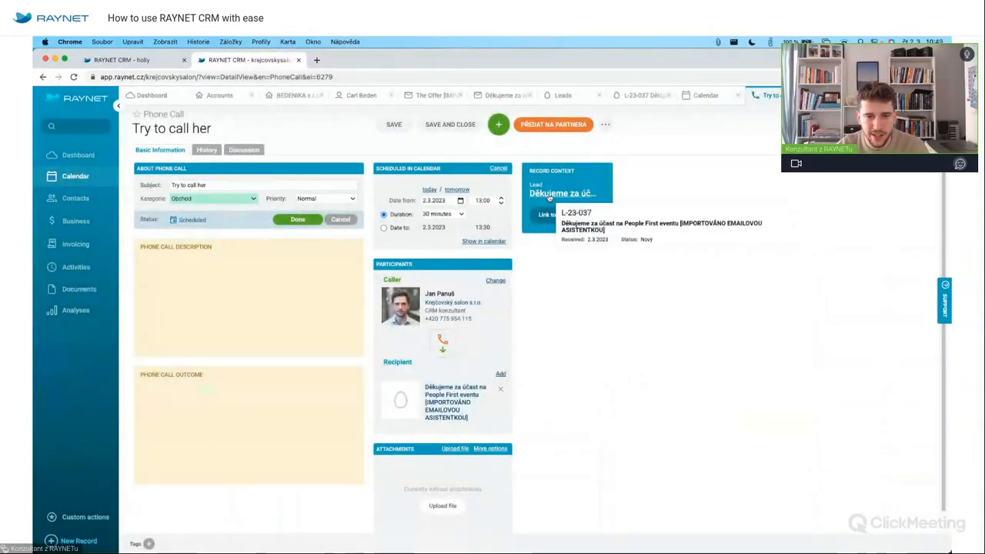
{"action": "left_click", "coordinate": [549, 197]}
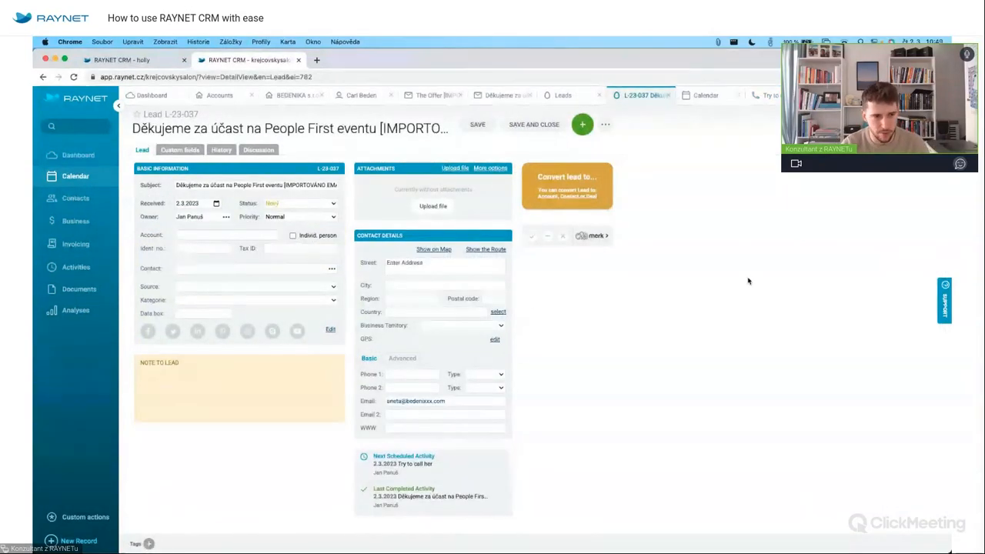
Link lead L-23-037 to account BEDENIKA s.r.o., pick its contact person, and save.
{"action": "type", "text": "Bedenika"}
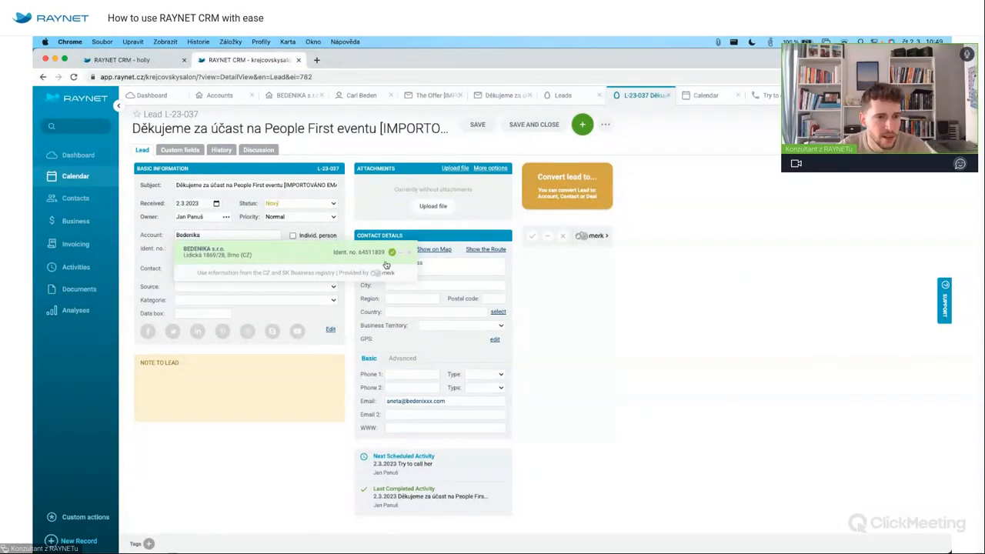
{"action": "left_click", "coordinate": [383, 262]}
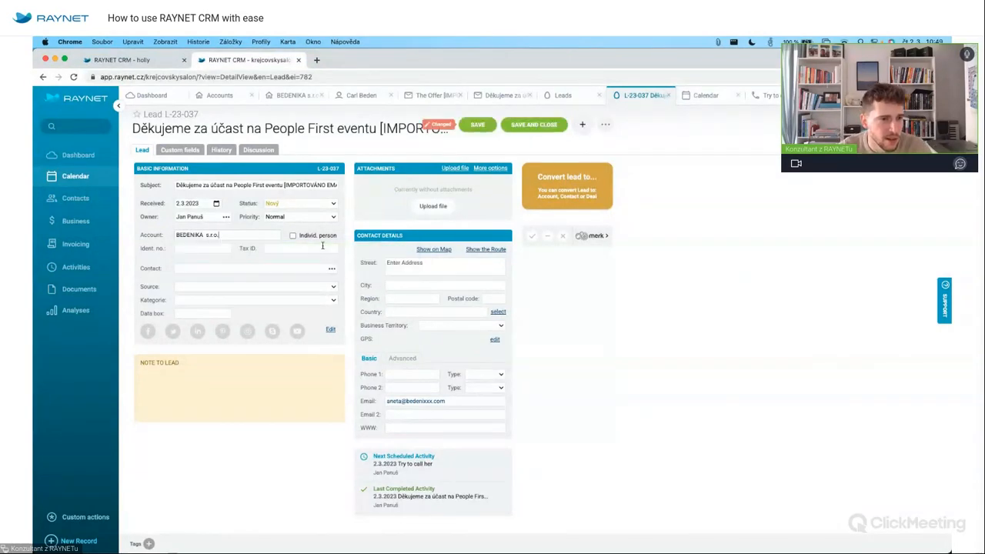
{"action": "left_click", "coordinate": [255, 268]}
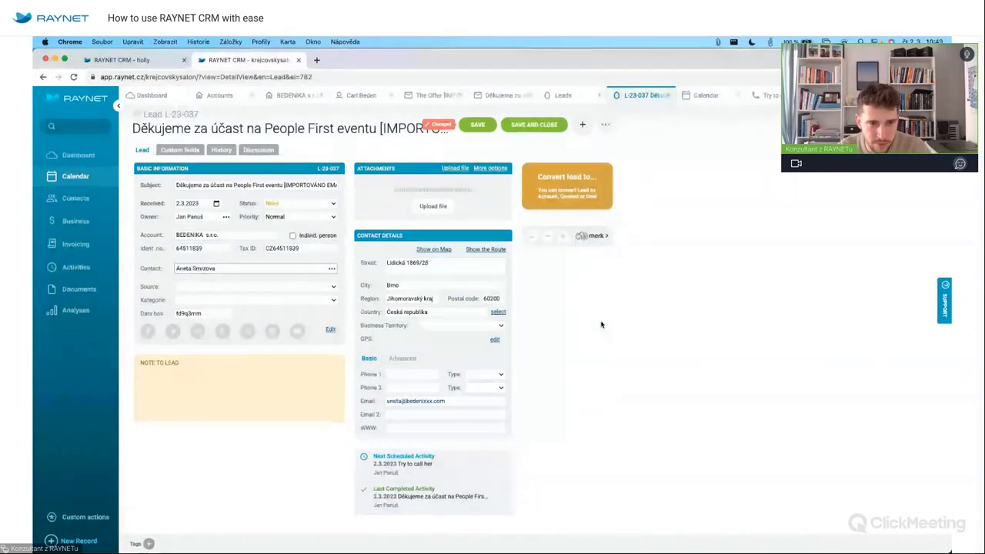
{"action": "left_click", "coordinate": [471, 124]}
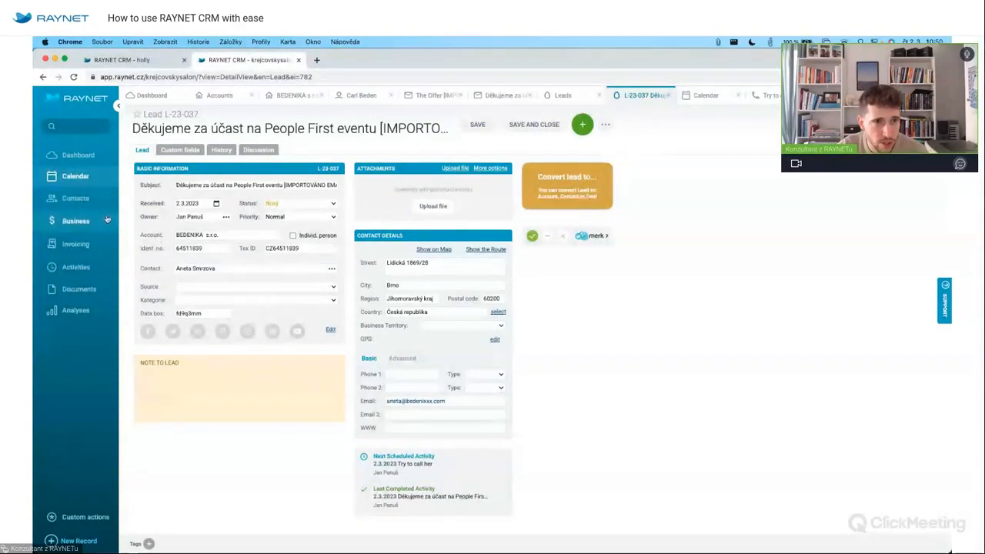
Save a call outcome note about meeting to discuss bulleted points A, B, C, and mark the call done.
{"action": "left_click", "coordinate": [764, 95]}
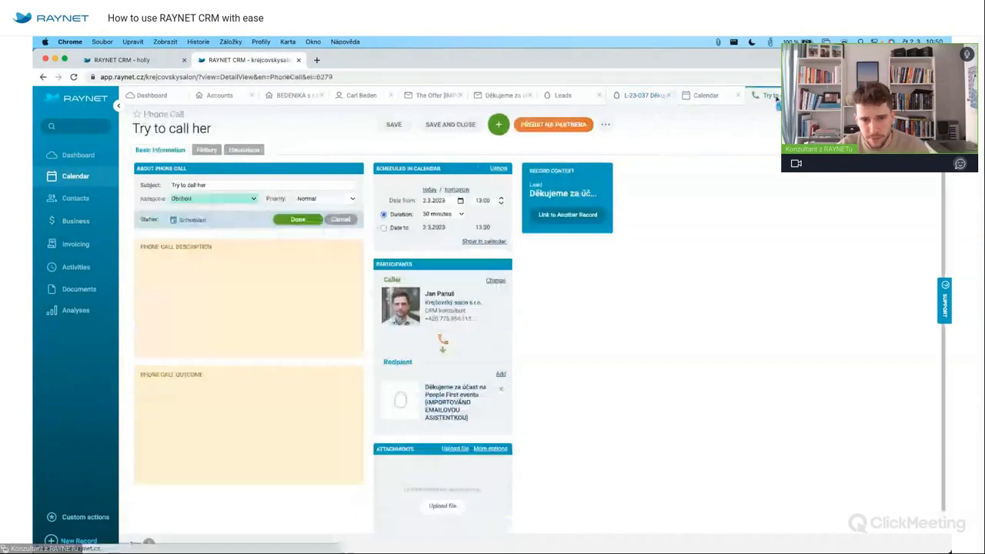
{"action": "left_click", "coordinate": [216, 438]}
{"action": "type", "text": "Thats"}
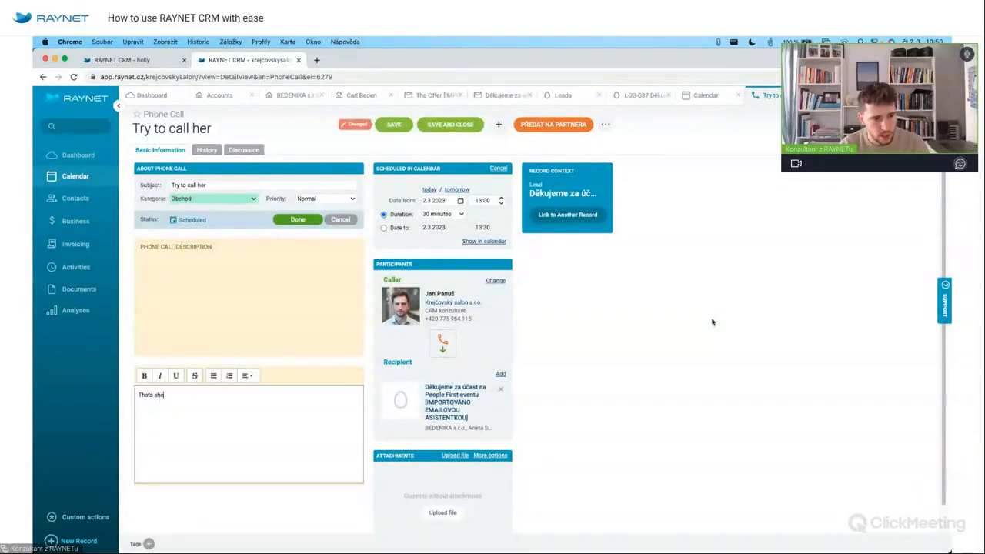
{"action": "type", "text": " cool"}
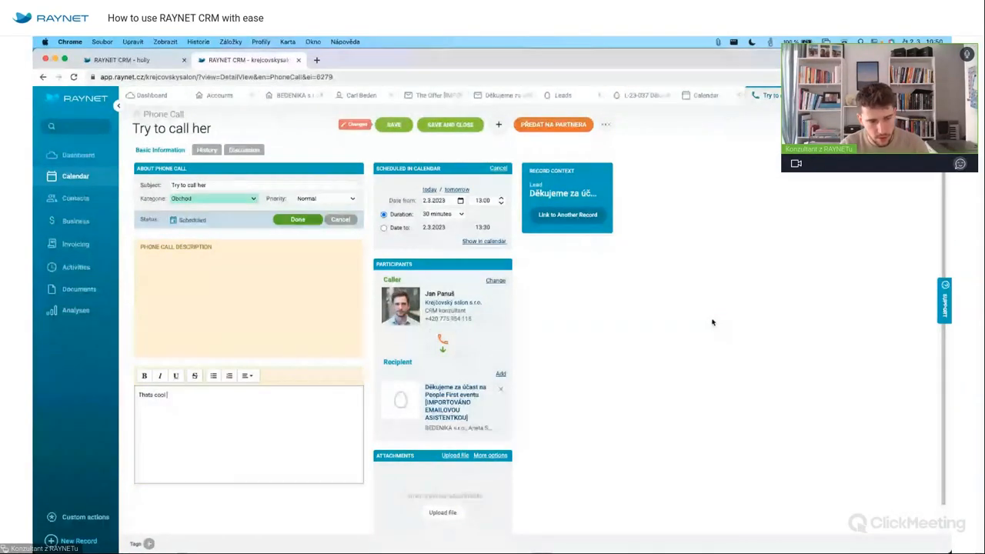
{"action": "type", "text": " she wants c"}
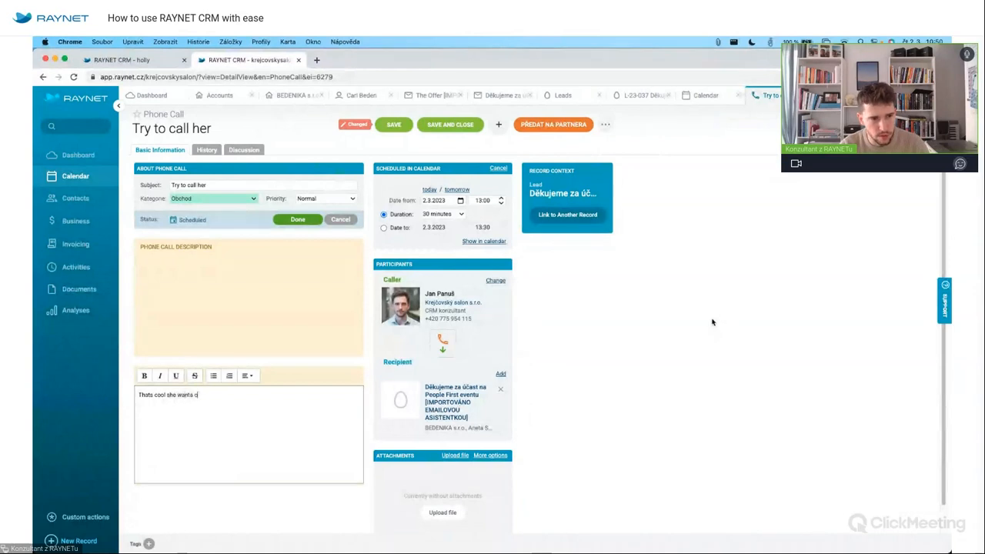
{"action": "type", "text": "o meet a"}
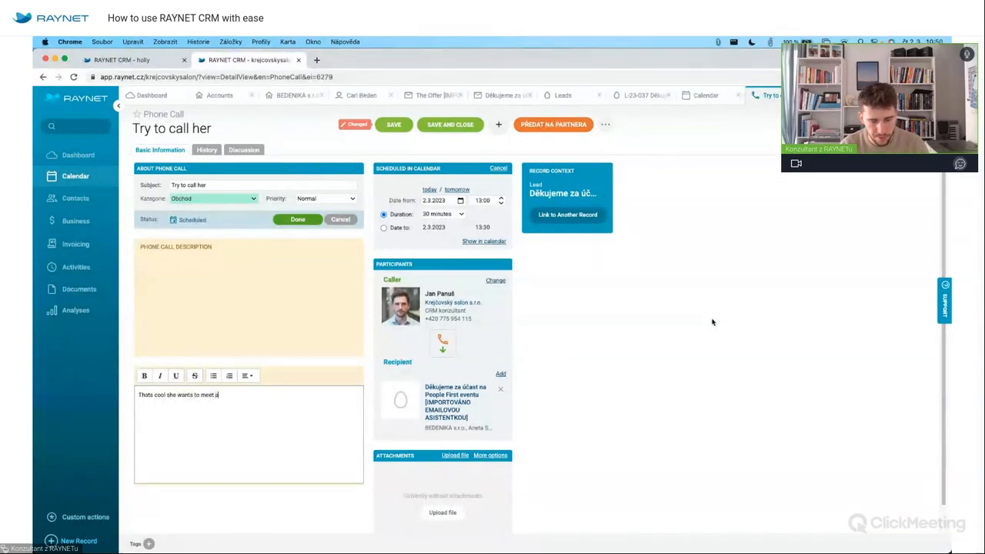
{"action": "type", "text": "uss:"}
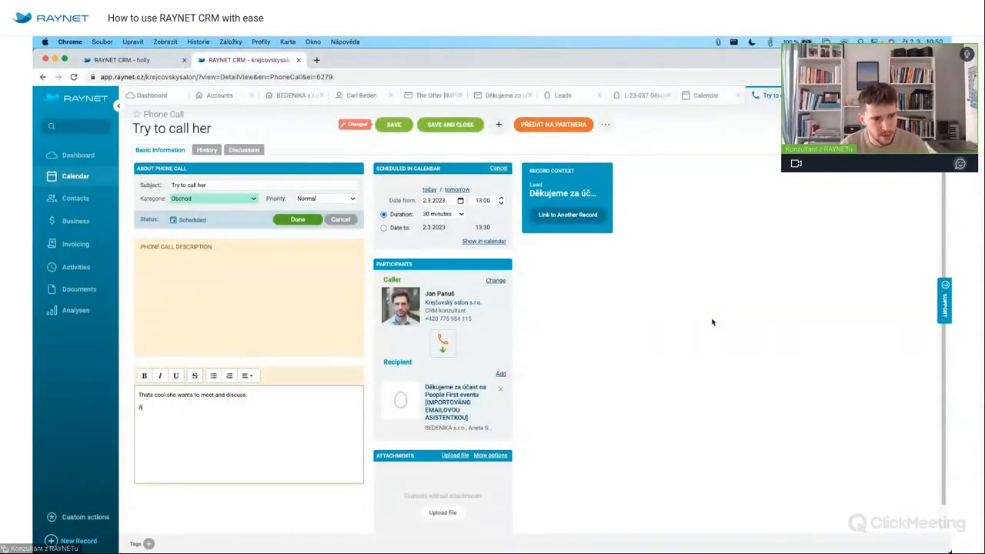
{"action": "left_click_drag", "start_coordinate": [140, 403], "coordinate": [143, 433]}
{"action": "left_click", "coordinate": [213, 376]}
{"action": "left_click", "coordinate": [399, 126]}
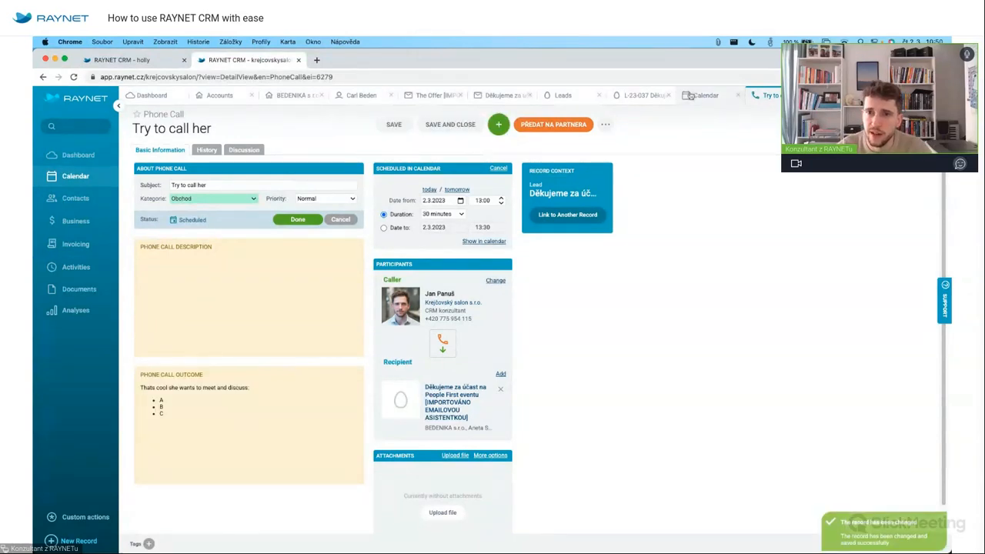
{"action": "left_click", "coordinate": [298, 219]}
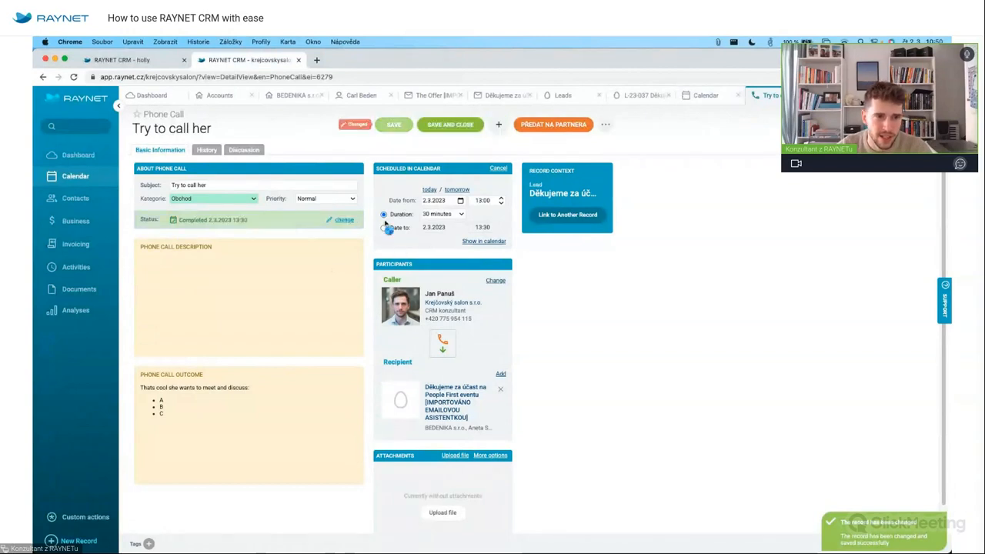
Check the call in the calendar, then see 'Try to call her' (2.3.2023) as lead L-23-037's last completed activity.
{"action": "left_click", "coordinate": [75, 181]}
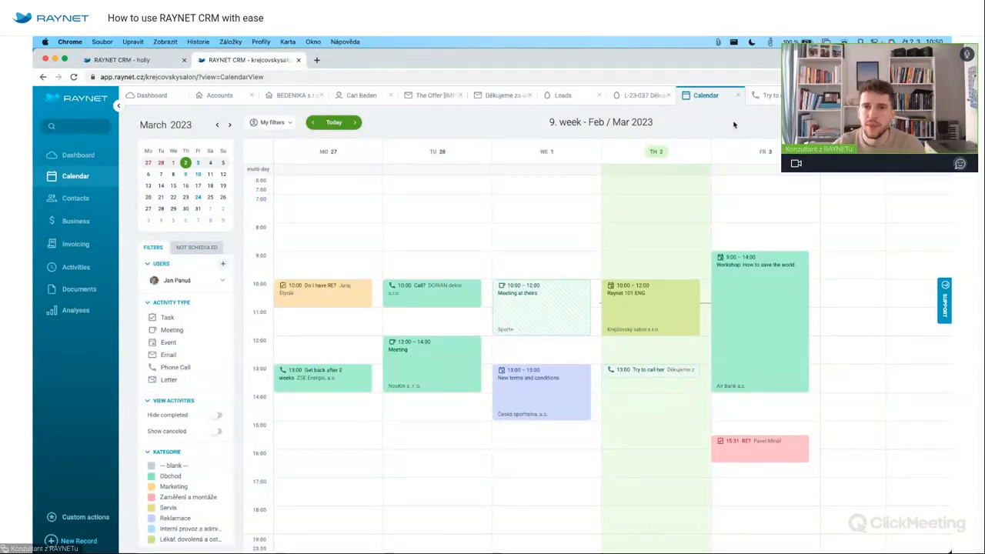
{"action": "left_click", "coordinate": [632, 96]}
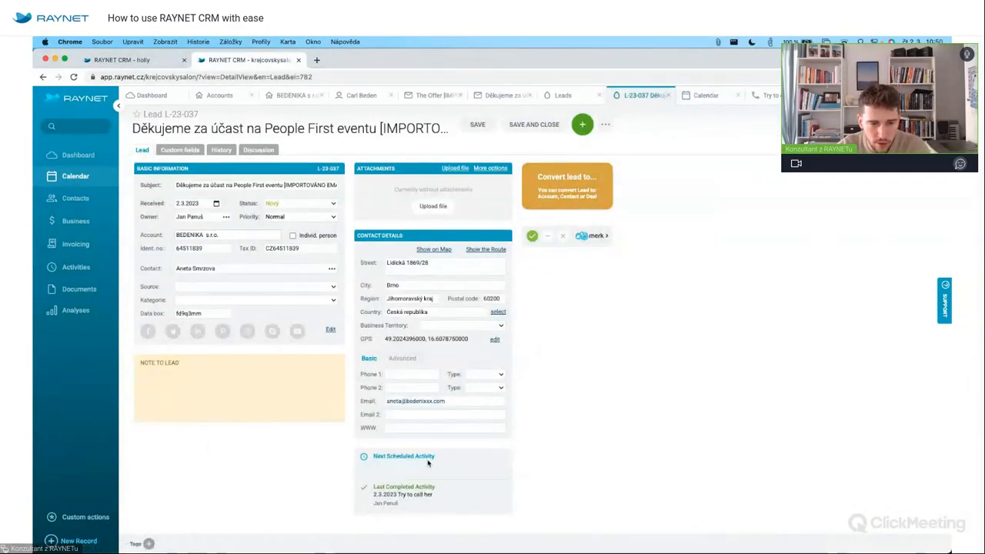
{"action": "mouse_move", "coordinate": [446, 505]}
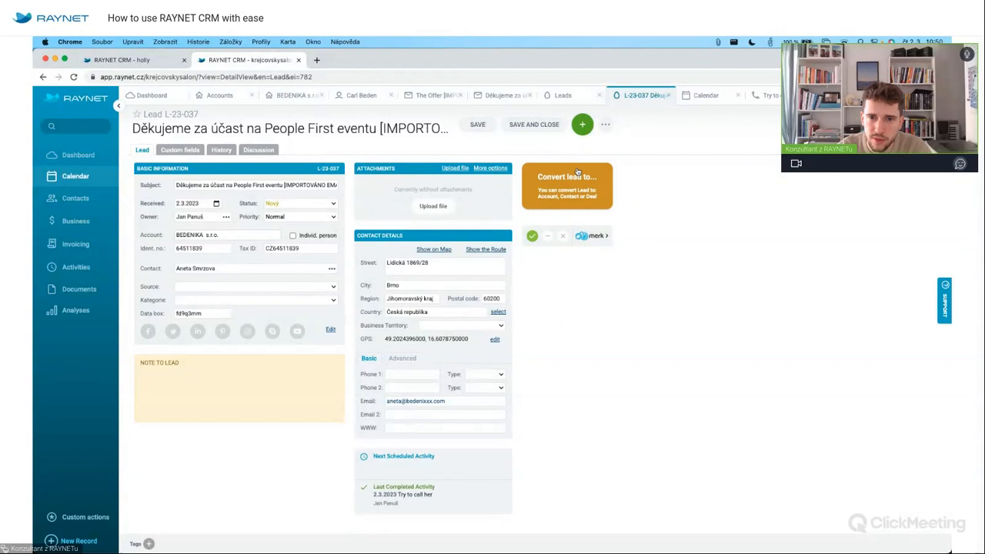
Start converting the lead under the existing BEDENIKA s.r.o. account, creating a new deal.
{"action": "left_click", "coordinate": [591, 192]}
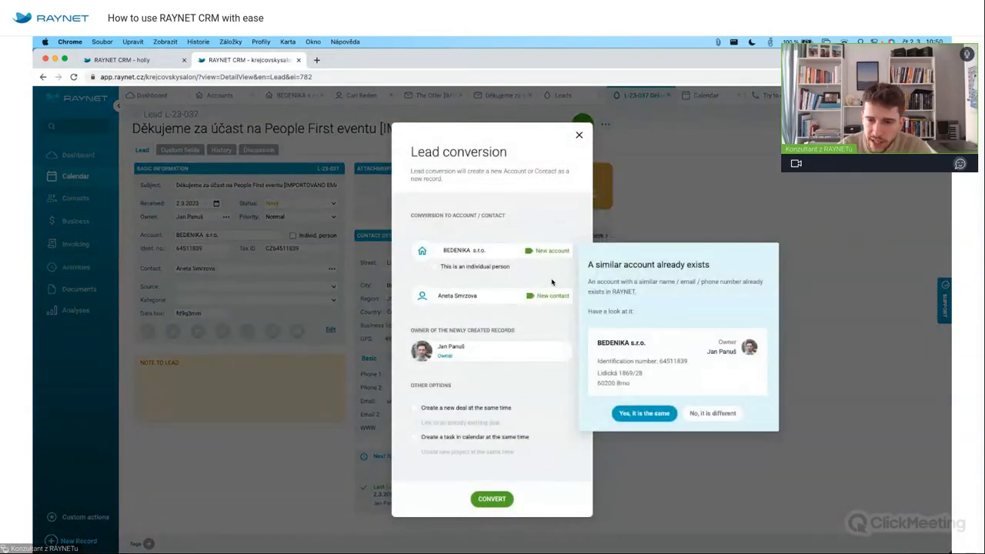
{"action": "left_click", "coordinate": [643, 413]}
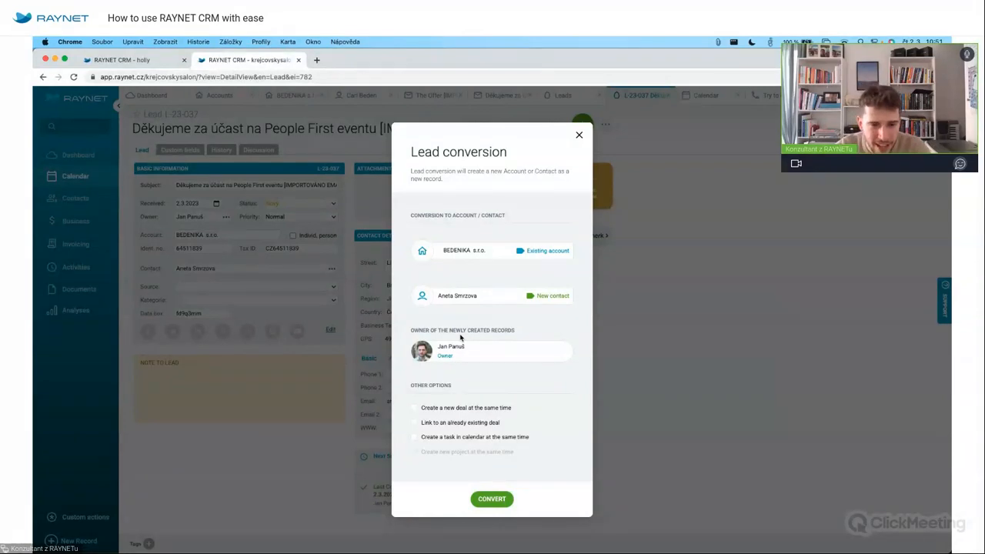
{"action": "left_click", "coordinate": [431, 408]}
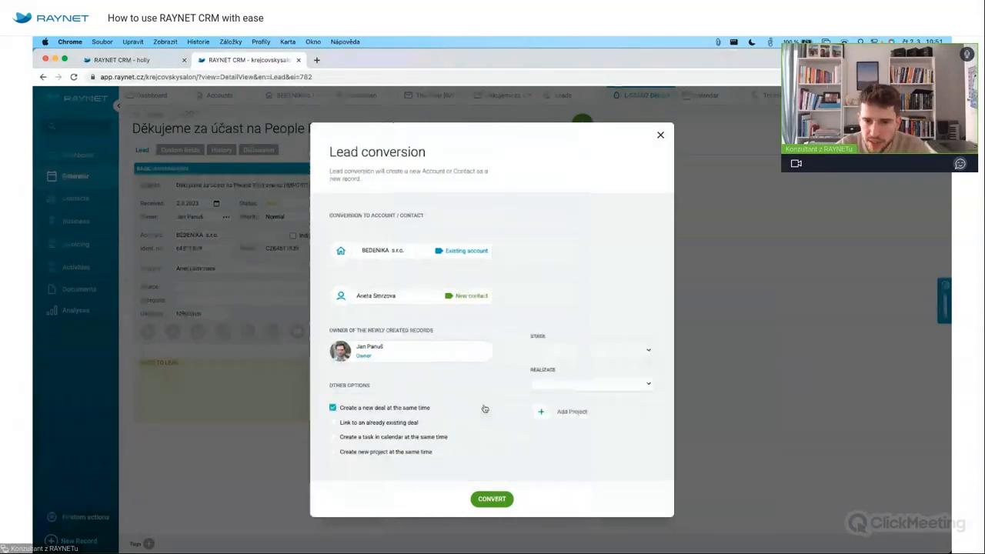
{"action": "left_click", "coordinate": [406, 423]}
{"action": "left_click", "coordinate": [572, 249]}
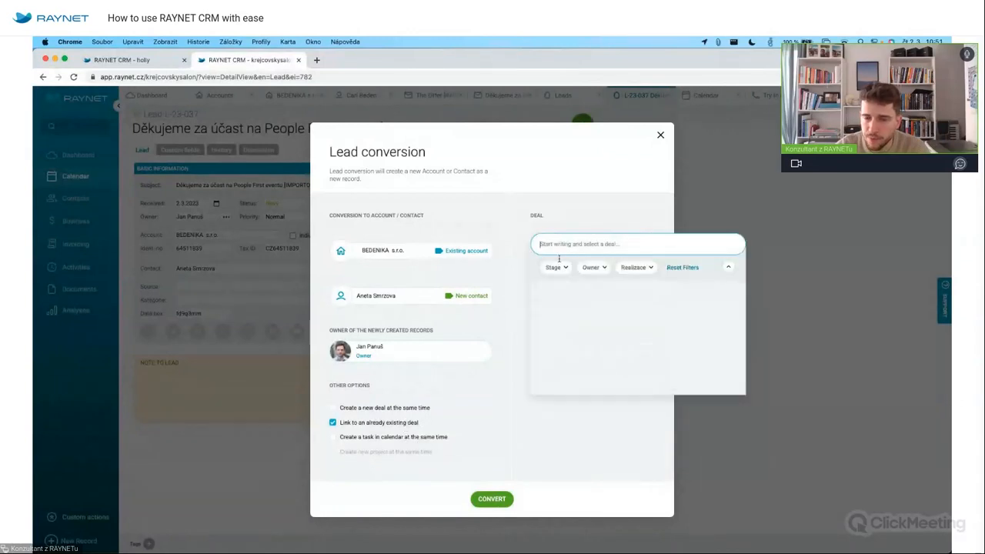
{"action": "left_click", "coordinate": [404, 411]}
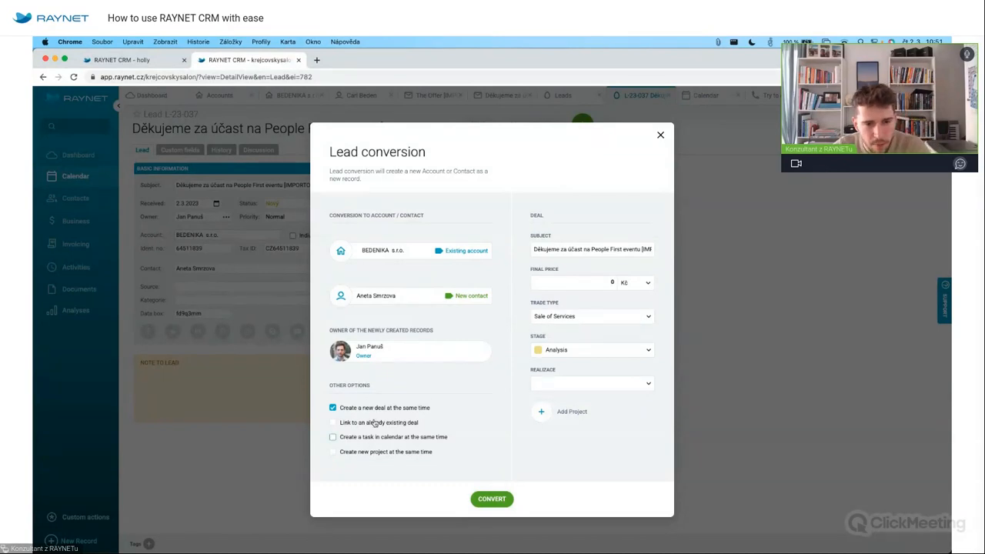
Add a conversion task dated 17.3.2023 with a 15-minute duration.
{"action": "left_click", "coordinate": [391, 441]}
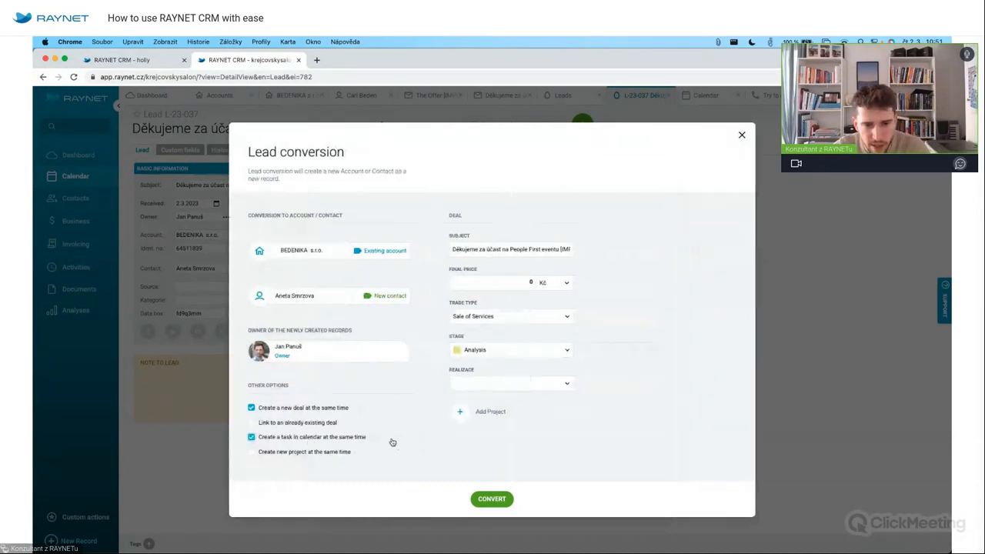
{"action": "left_click", "coordinate": [657, 250]}
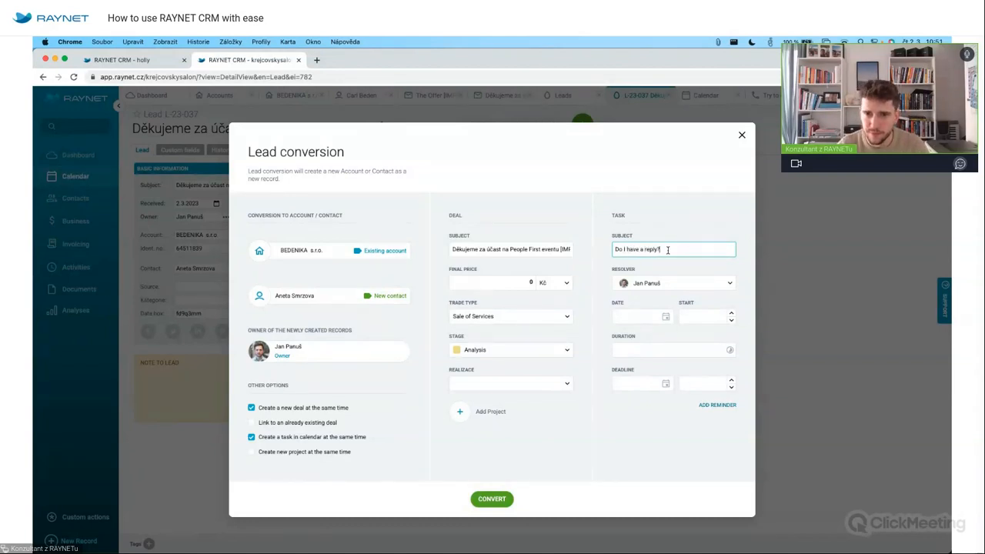
{"action": "left_click", "coordinate": [665, 318]}
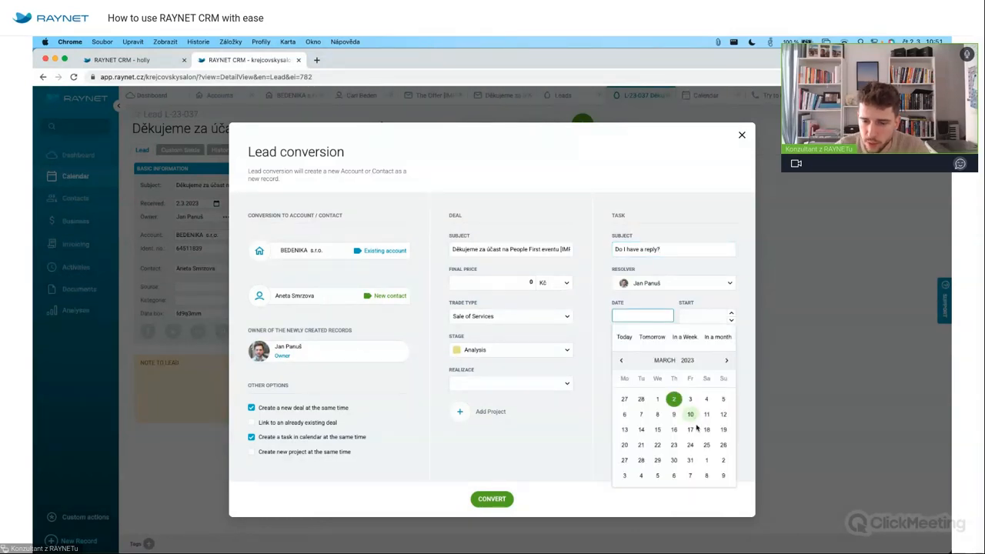
{"action": "left_click", "coordinate": [692, 431]}
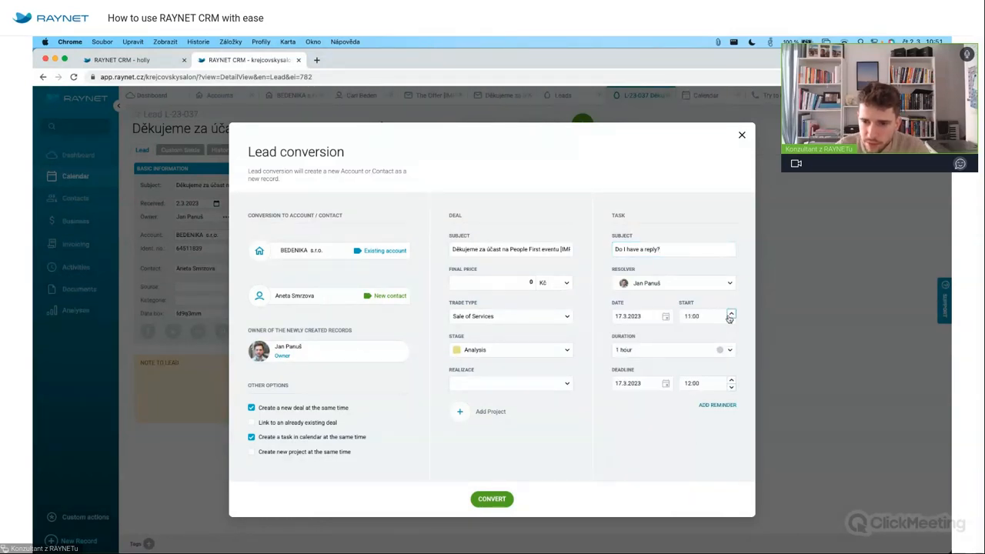
{"action": "left_click", "coordinate": [706, 353]}
{"action": "left_click", "coordinate": [631, 382]}
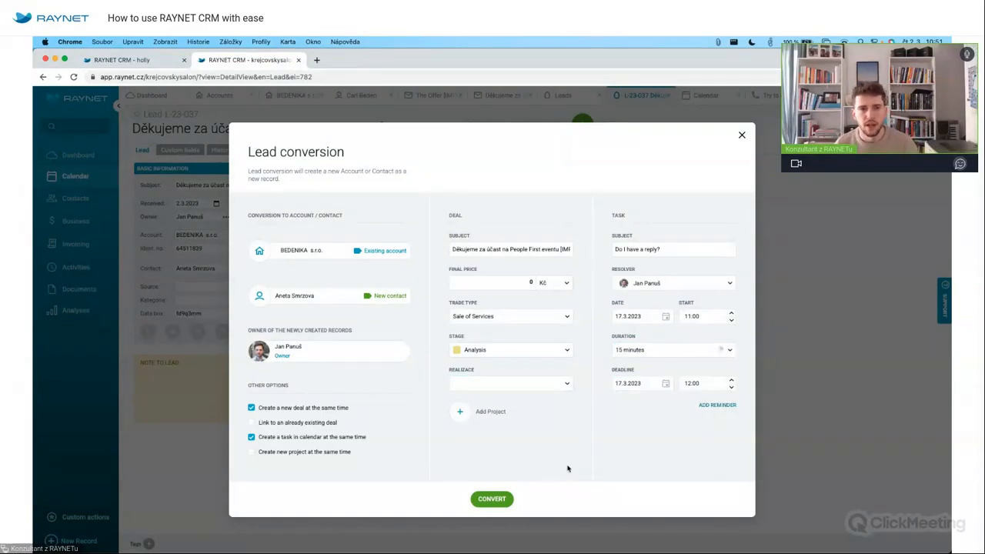
Set the deal's final price to 156 540 € in euros and complete the conversion.
{"action": "left_click", "coordinate": [506, 284]}
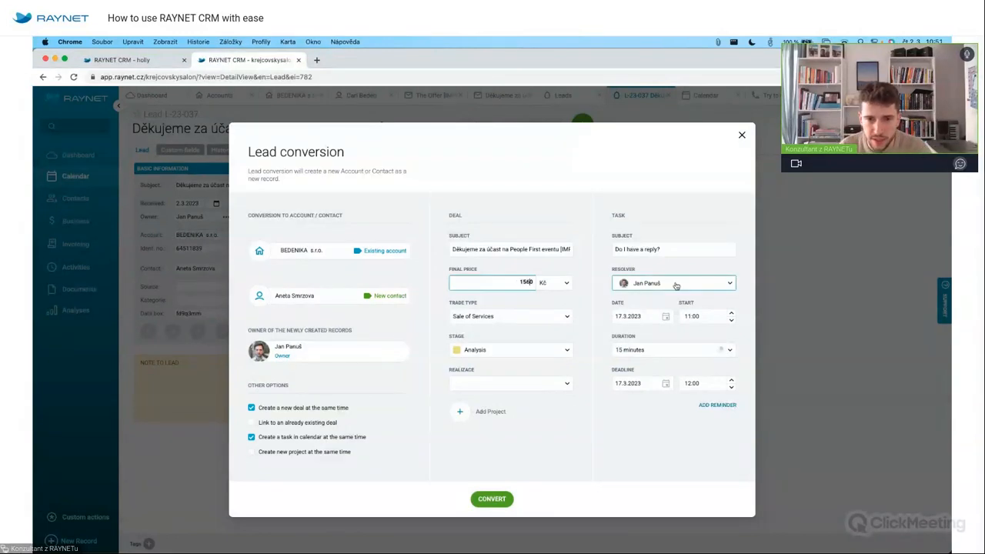
{"action": "type", "text": "0"}
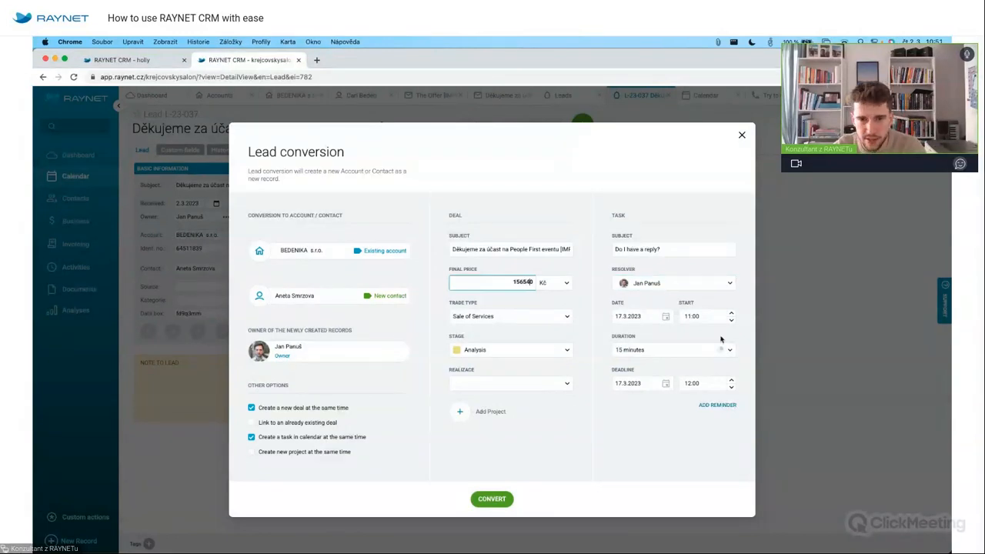
{"action": "left_click", "coordinate": [555, 283]}
{"action": "left_click", "coordinate": [552, 320]}
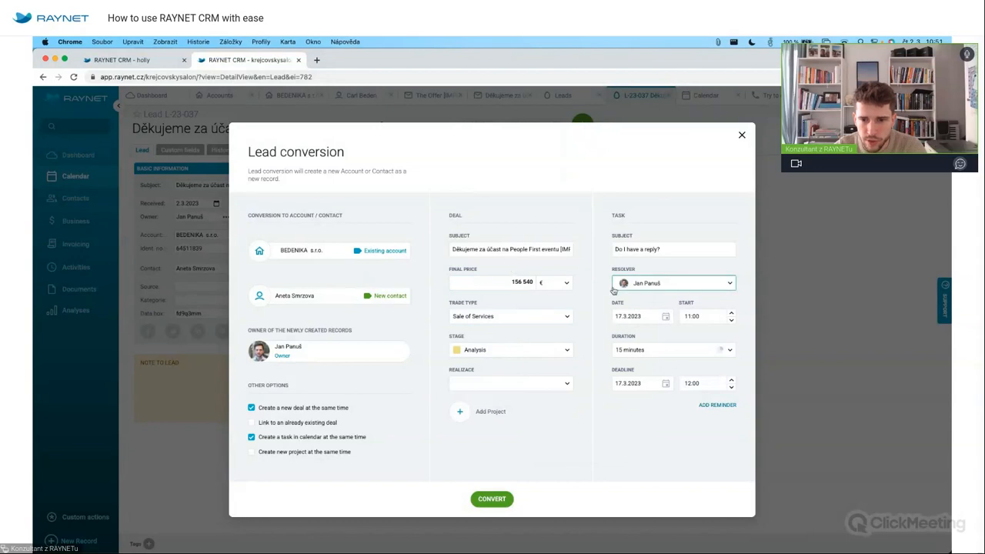
{"action": "left_click", "coordinate": [505, 494]}
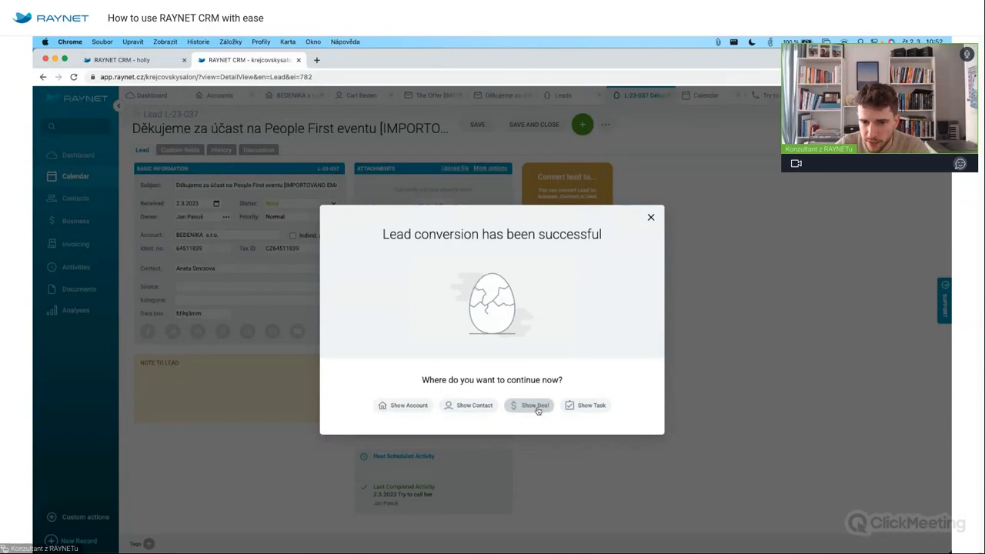
Review the BEDENIKA s.r.o. account history of linked task, contacts, deal and lead, then view the week 9 calendar.
{"action": "left_click", "coordinate": [405, 405]}
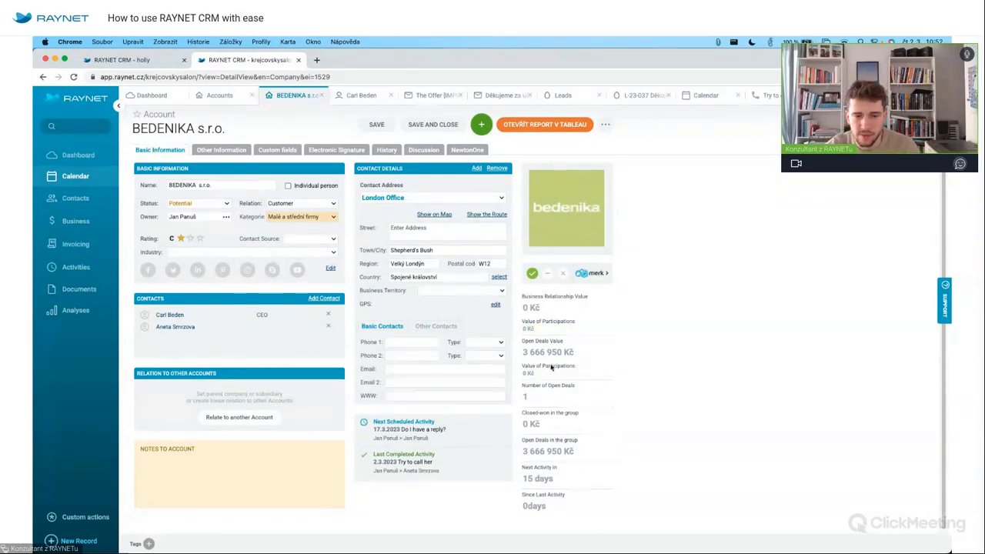
{"action": "left_click", "coordinate": [383, 151]}
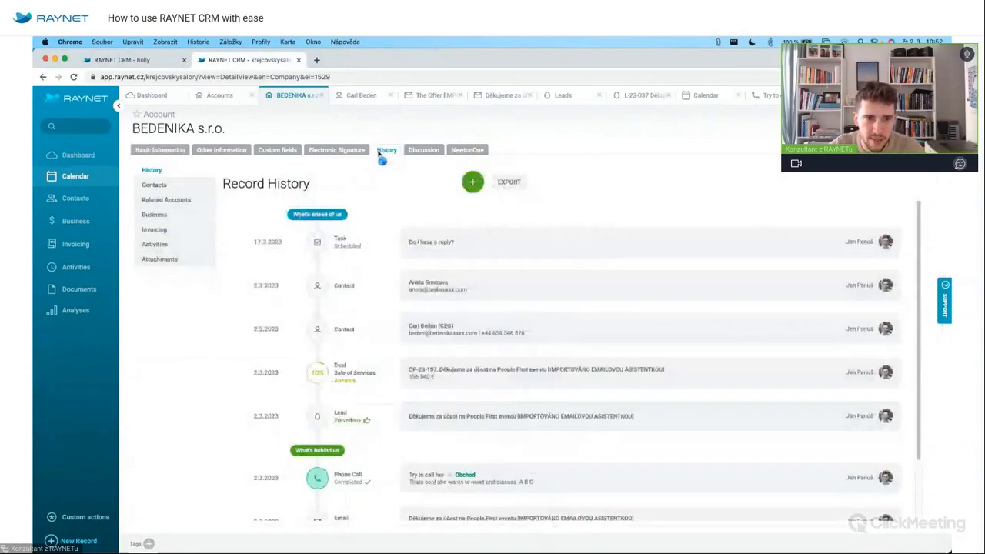
{"action": "scroll", "coordinate": [386, 415], "scroll_direction": "down", "scroll_amount": 2}
{"action": "scroll", "coordinate": [408, 310], "scroll_direction": "up", "scroll_amount": 2}
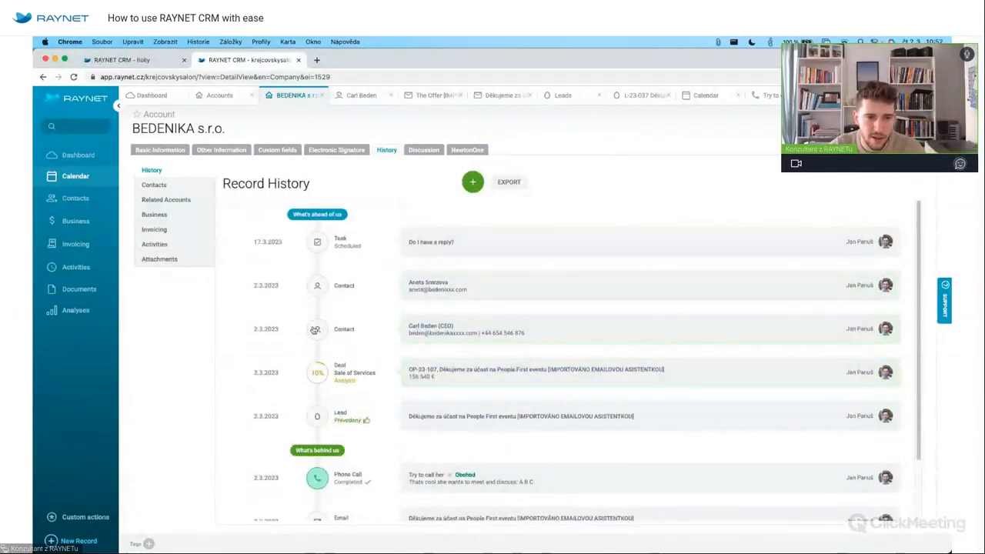
{"action": "left_click", "coordinate": [71, 176]}
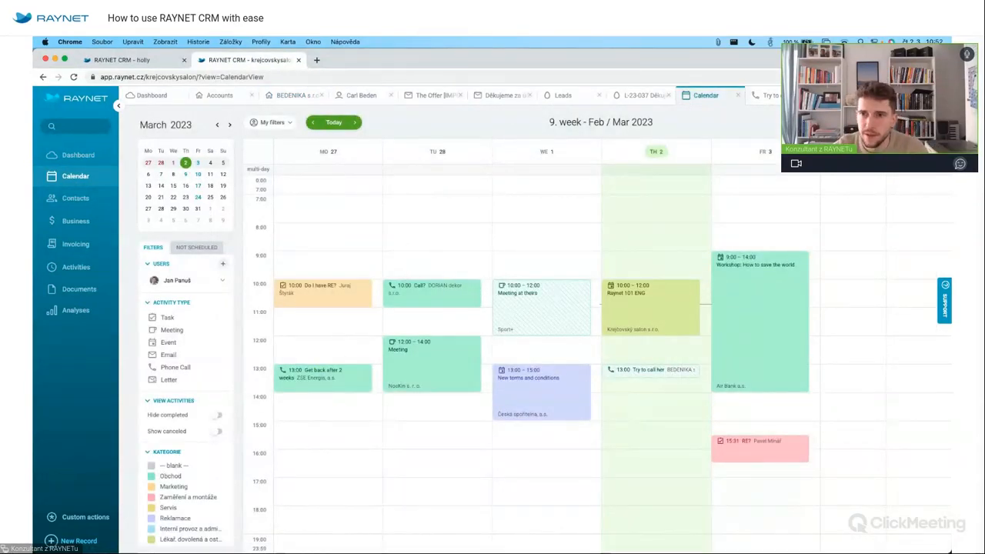
Move the 'Try to call her' phone call to Thursday 8:00 in the week 9 calendar.
{"action": "left_click", "coordinate": [771, 96]}
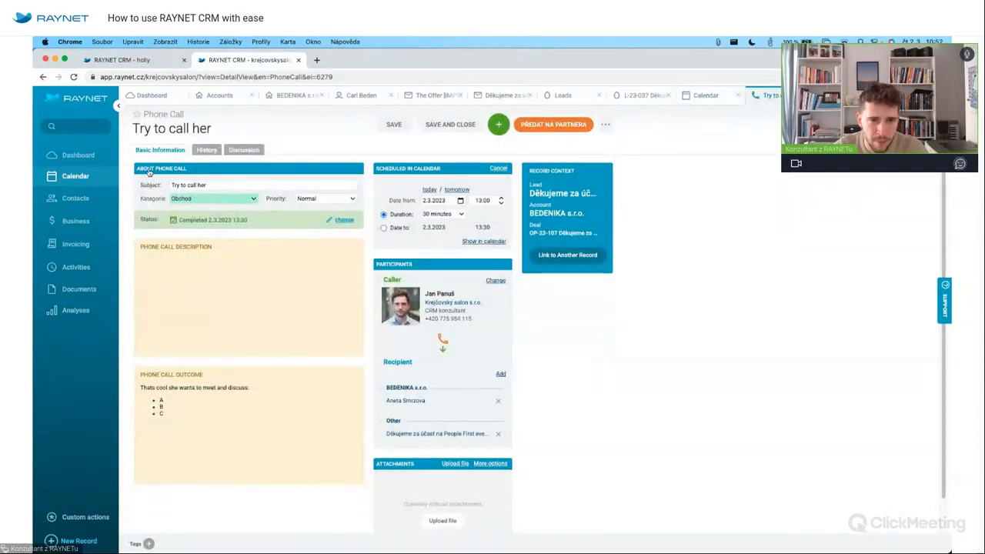
{"action": "left_click", "coordinate": [77, 176]}
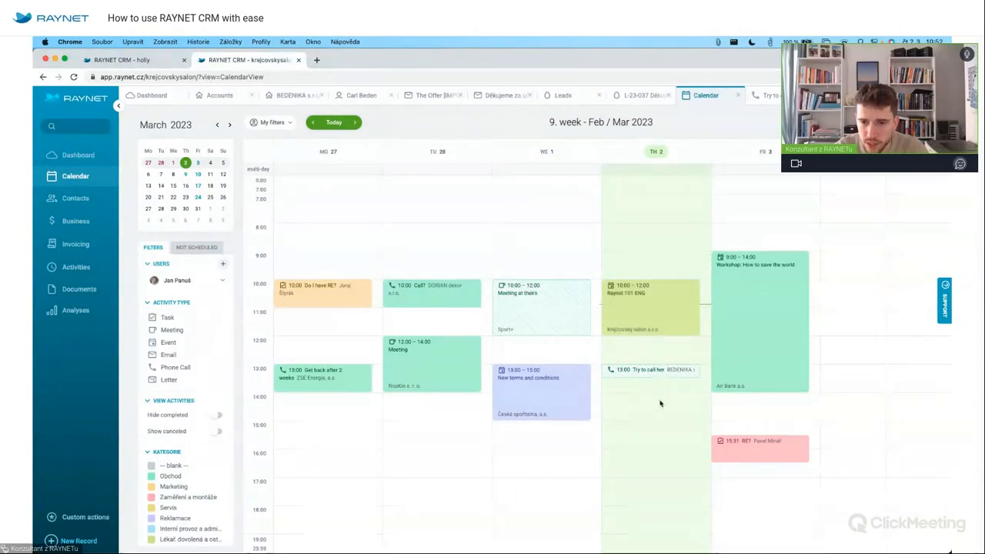
{"action": "left_click_drag", "start_coordinate": [656, 227], "coordinate": [655, 260]}
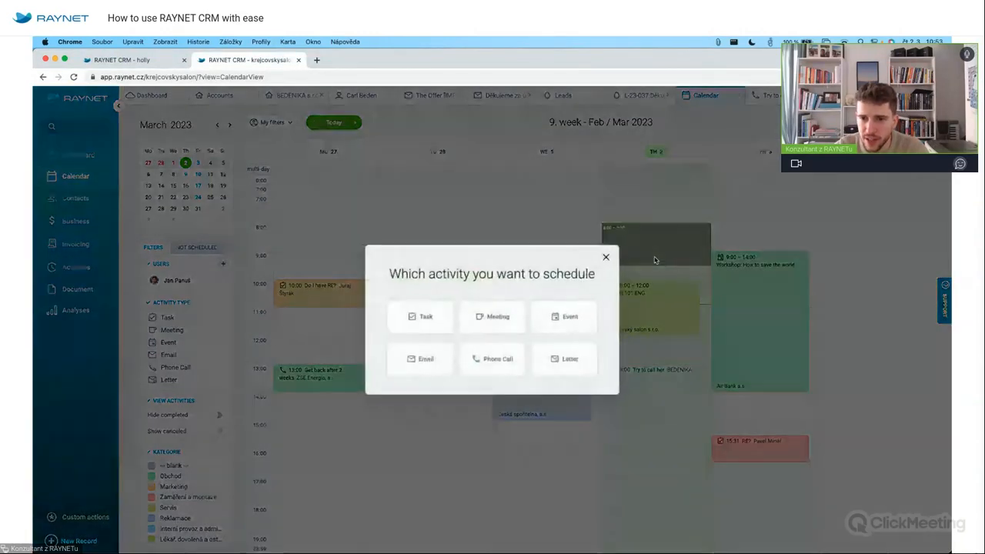
{"action": "left_click", "coordinate": [608, 257]}
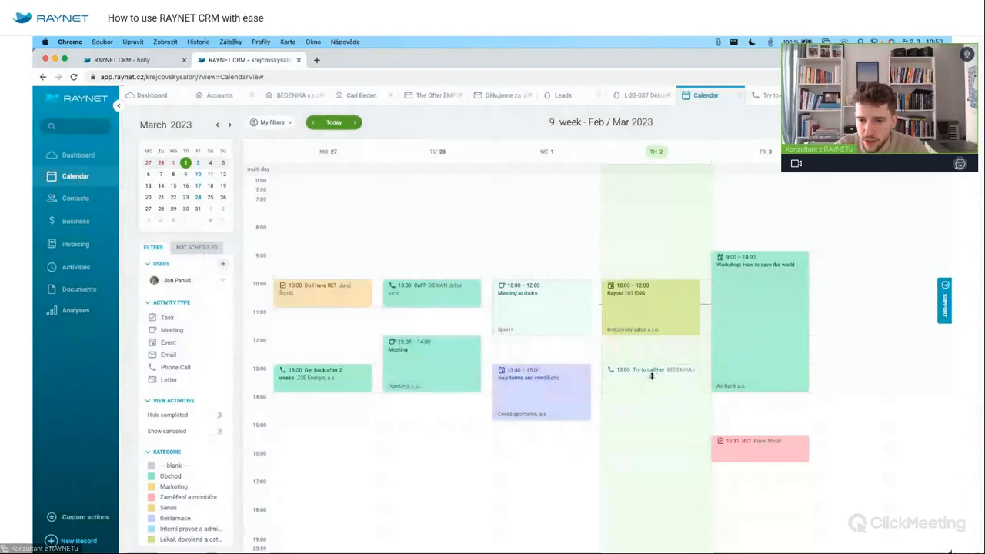
{"action": "left_click_drag", "start_coordinate": [652, 397], "coordinate": [669, 231]}
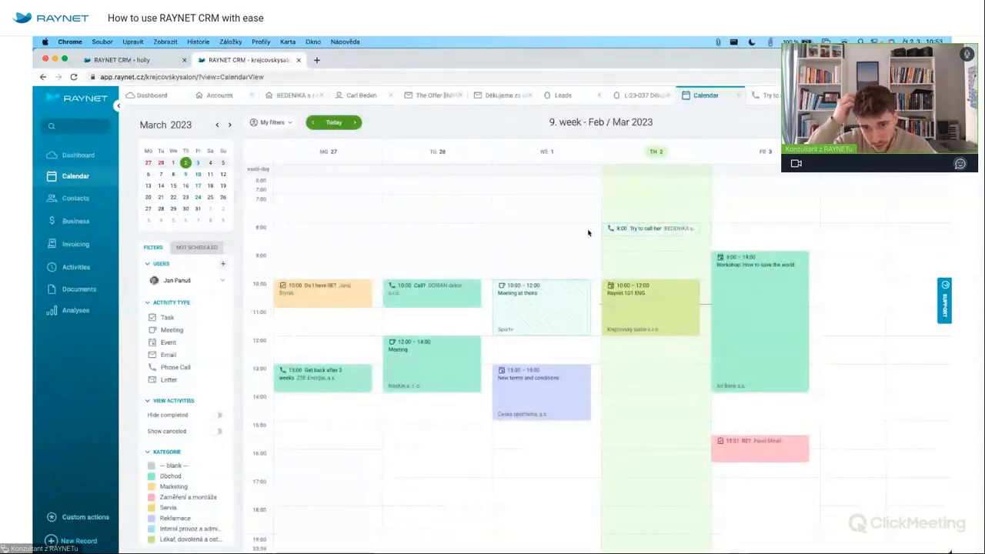
Filter the calendar to show only meetings.
{"action": "left_click", "coordinate": [551, 248]}
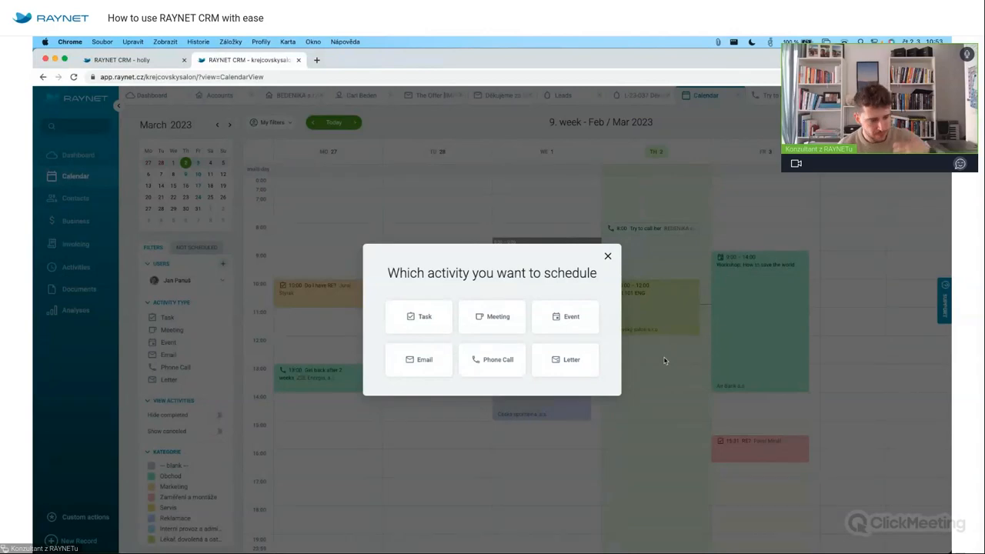
{"action": "left_click", "coordinate": [607, 255]}
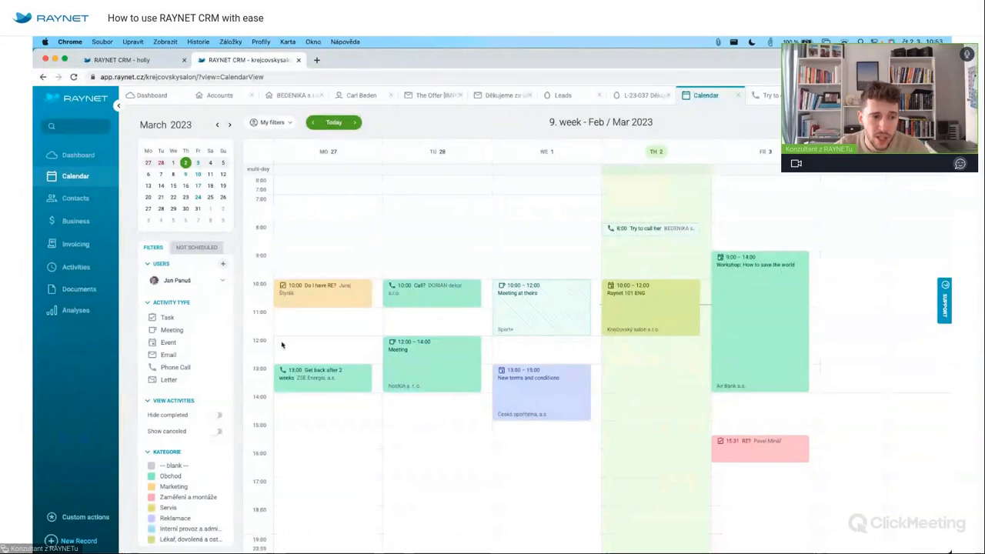
{"action": "left_click", "coordinate": [183, 332]}
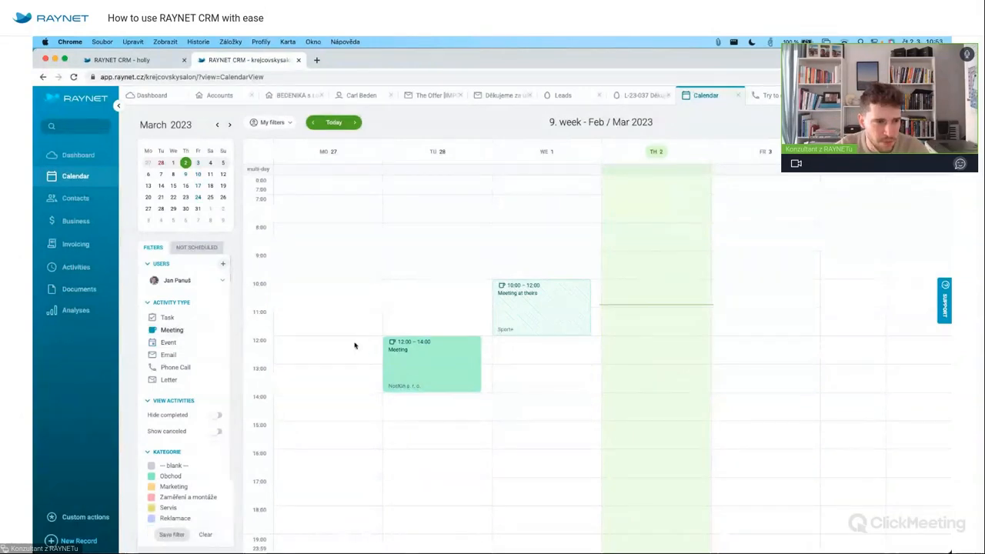
Add phone calls and the Obchod category to the filter and save it as 'TOP'.
{"action": "left_click", "coordinate": [185, 368]}
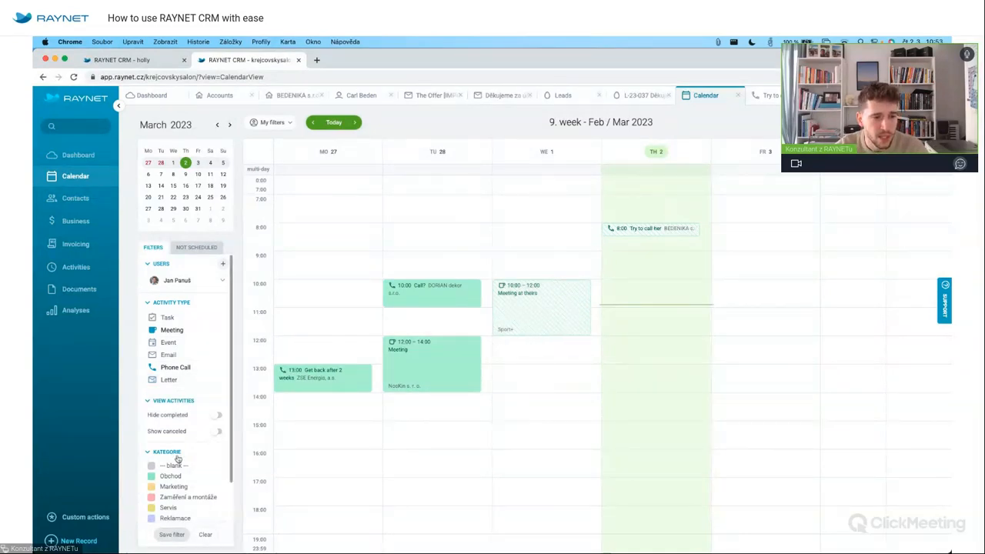
{"action": "scroll", "coordinate": [177, 447], "scroll_direction": "down", "scroll_amount": 2}
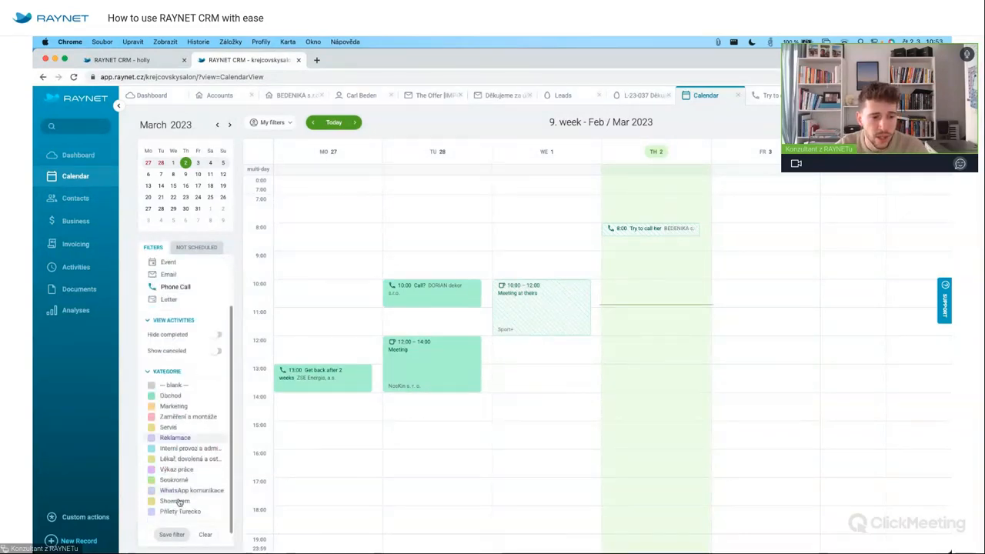
{"action": "left_click", "coordinate": [175, 397]}
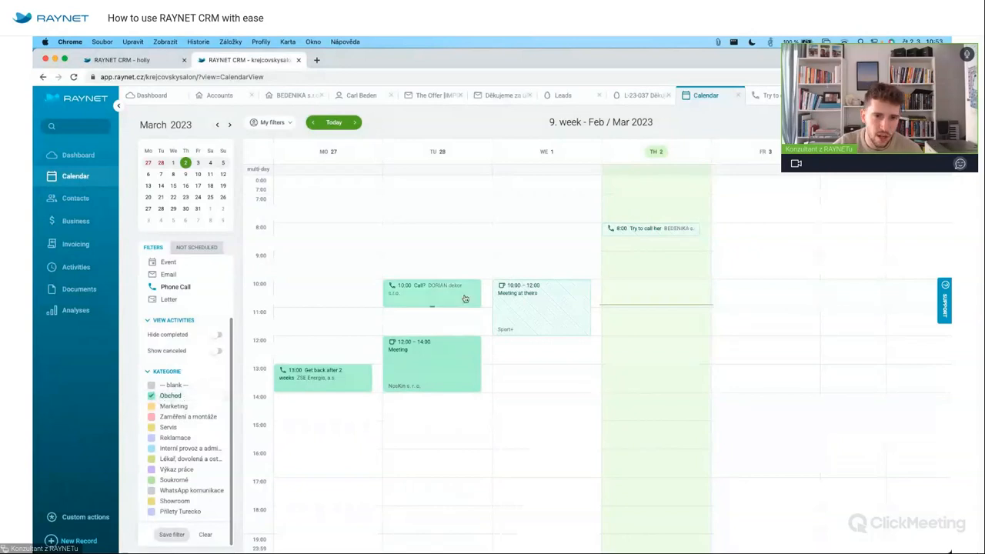
{"action": "left_click", "coordinate": [172, 534]}
{"action": "type", "text": "TOP"}
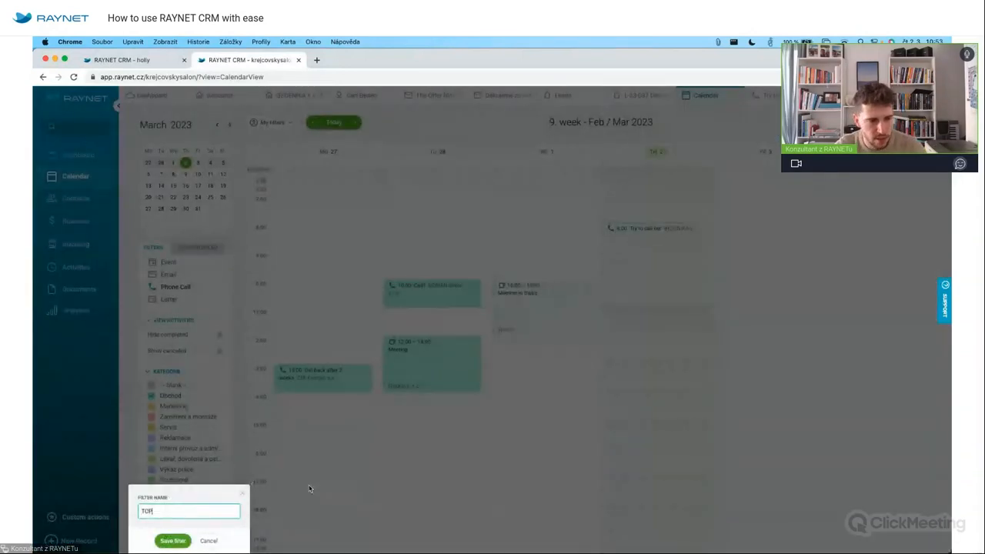
{"action": "left_click", "coordinate": [167, 541]}
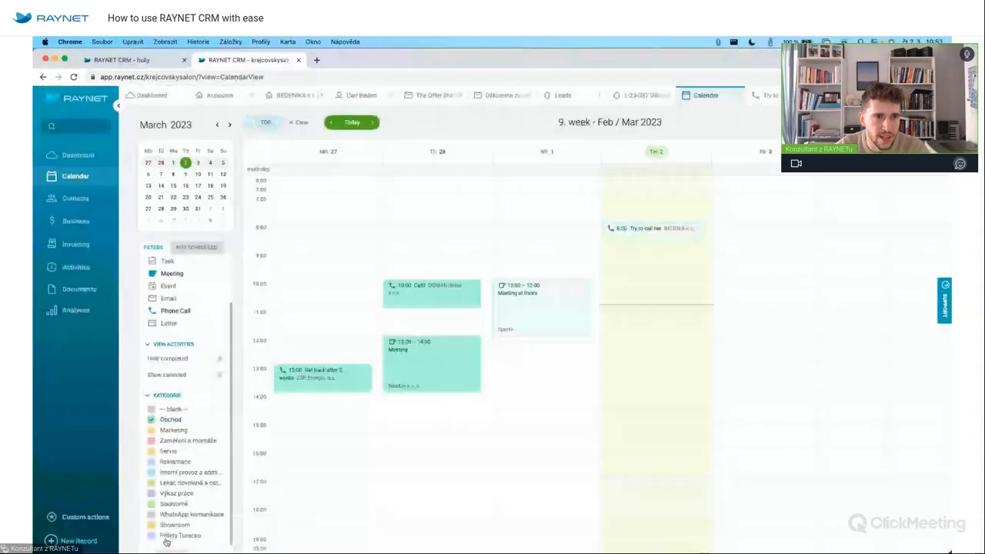
Apply the TOP filter from My filters, then clear it to show all activities.
{"action": "left_click", "coordinate": [273, 126]}
{"action": "left_click", "coordinate": [261, 198]}
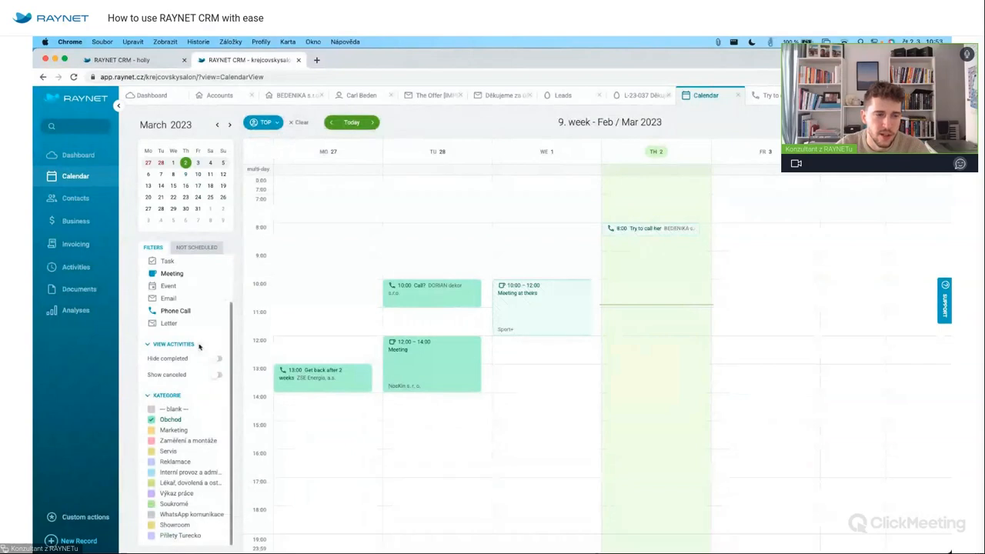
{"action": "left_click", "coordinate": [298, 122]}
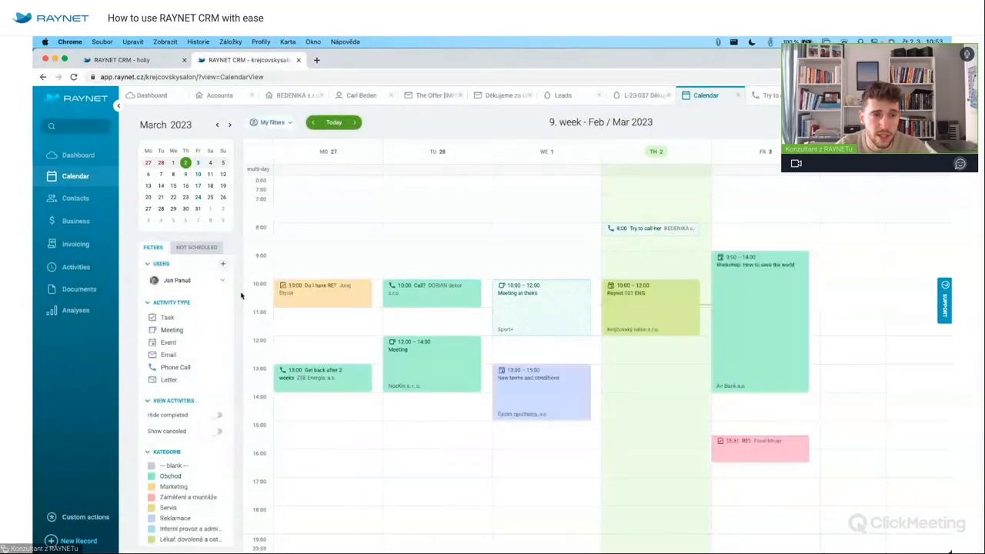
Show another colleague's calendar and save it as a filter named after that colleague.
{"action": "left_click", "coordinate": [204, 281]}
{"action": "scroll", "coordinate": [198, 414], "scroll_direction": "down", "scroll_amount": 3}
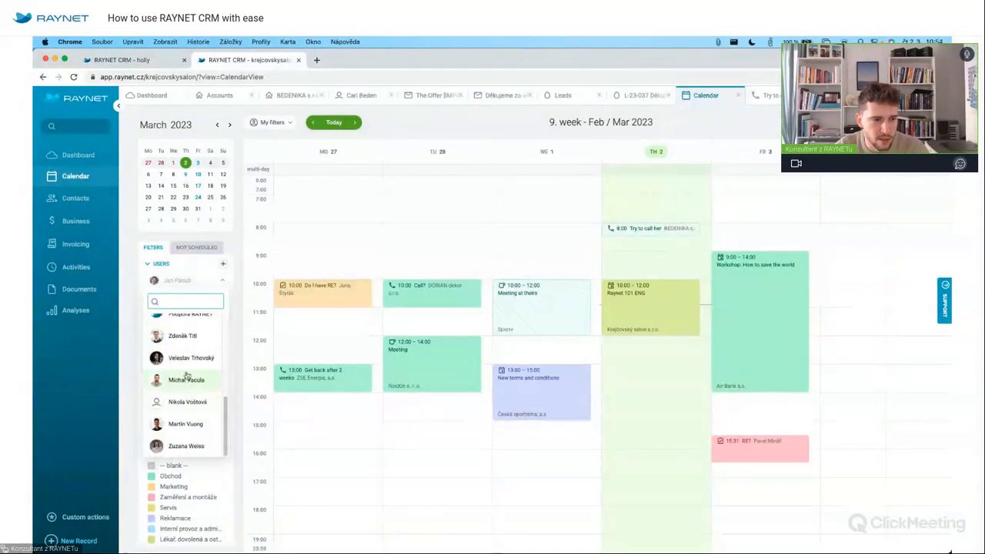
{"action": "scroll", "coordinate": [197, 373], "scroll_direction": "up", "scroll_amount": 6}
{"action": "scroll", "coordinate": [192, 385], "scroll_direction": "down", "scroll_amount": 3}
{"action": "scroll", "coordinate": [192, 388], "scroll_direction": "down", "scroll_amount": 2}
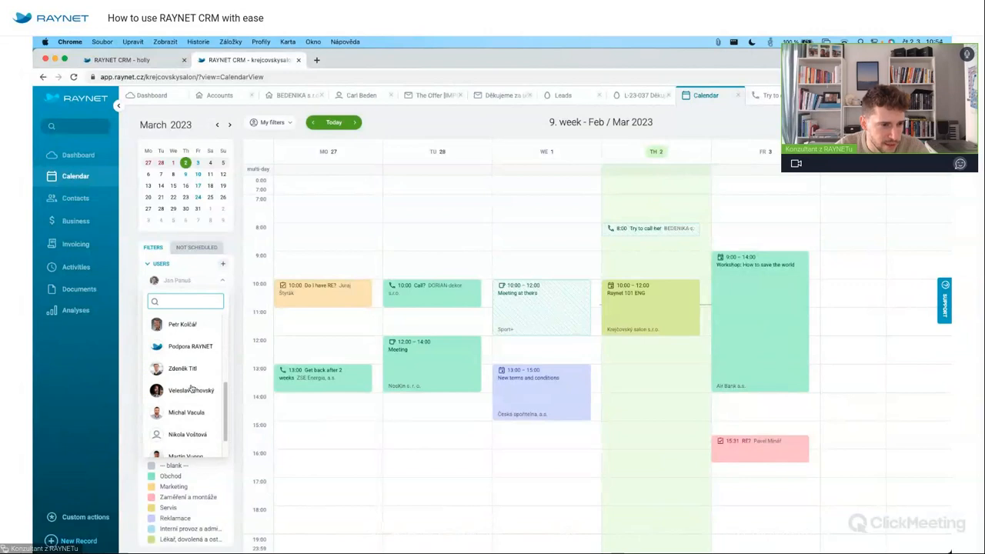
{"action": "scroll", "coordinate": [191, 390], "scroll_direction": "down", "scroll_amount": 2}
{"action": "left_click", "coordinate": [186, 423]}
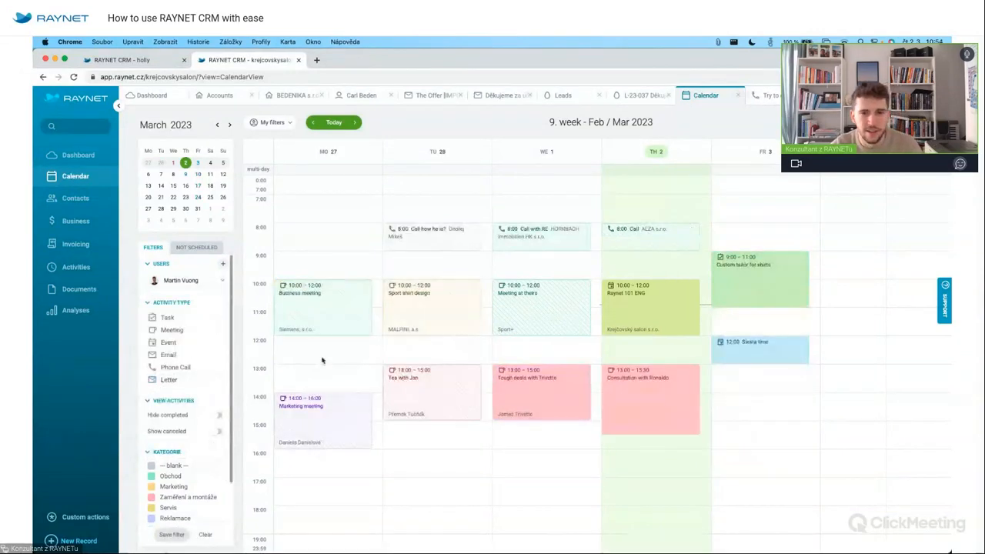
{"action": "left_click", "coordinate": [172, 534]}
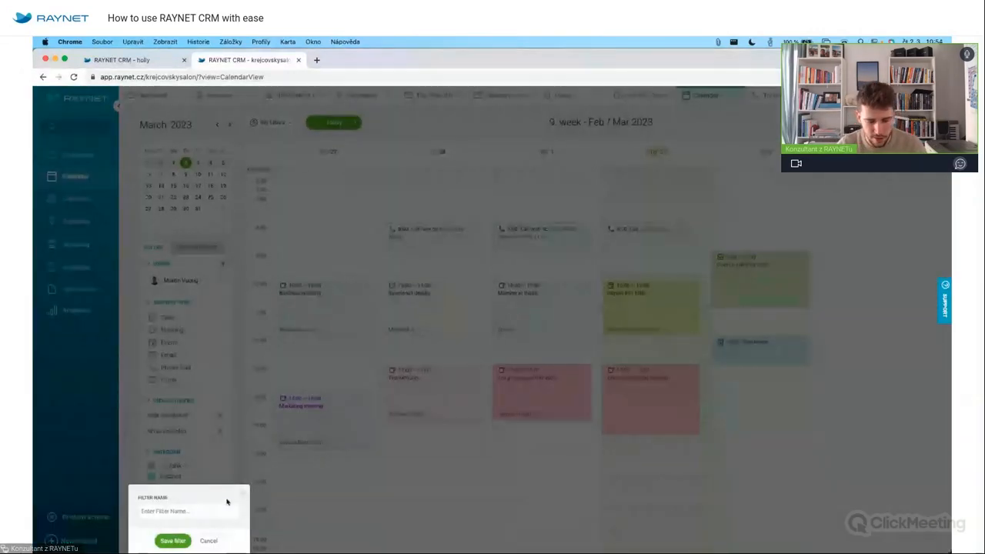
{"action": "left_click", "coordinate": [220, 509]}
{"action": "type", "text": "Martin"}
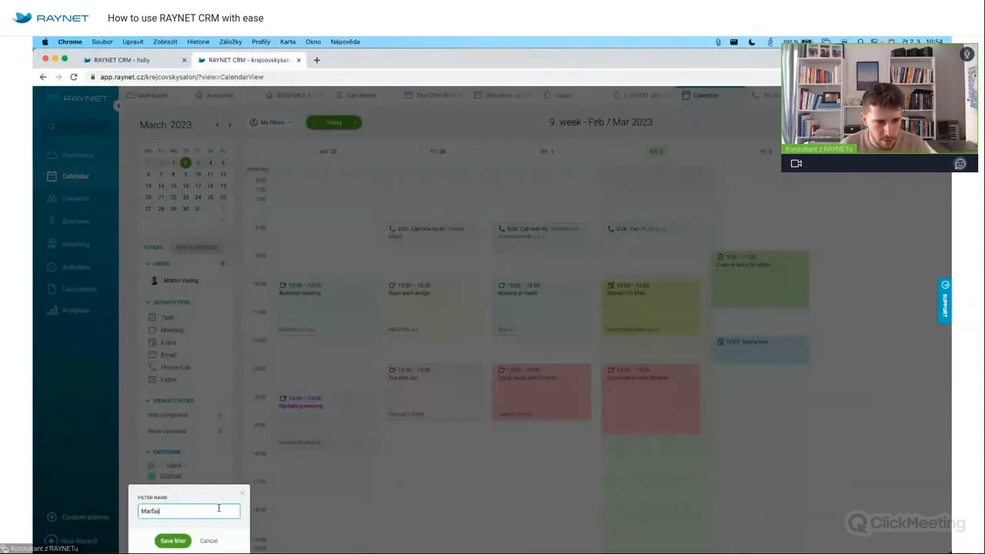
{"action": "left_click", "coordinate": [172, 540]}
Apply the new colleague filter from My filters, then clear it to return to your own calendar.
{"action": "left_click", "coordinate": [269, 122]}
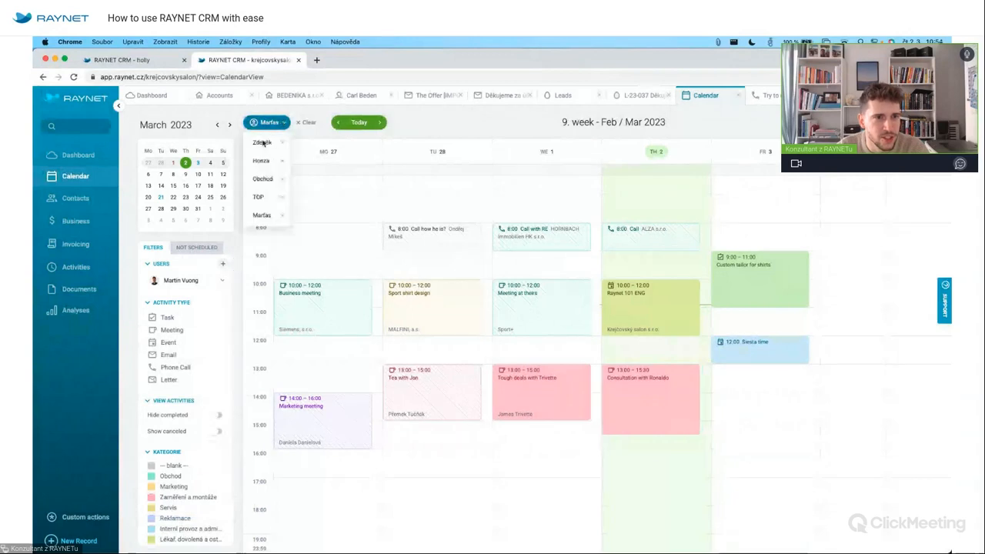
{"action": "left_click", "coordinate": [302, 125]}
{"action": "left_click", "coordinate": [282, 124]}
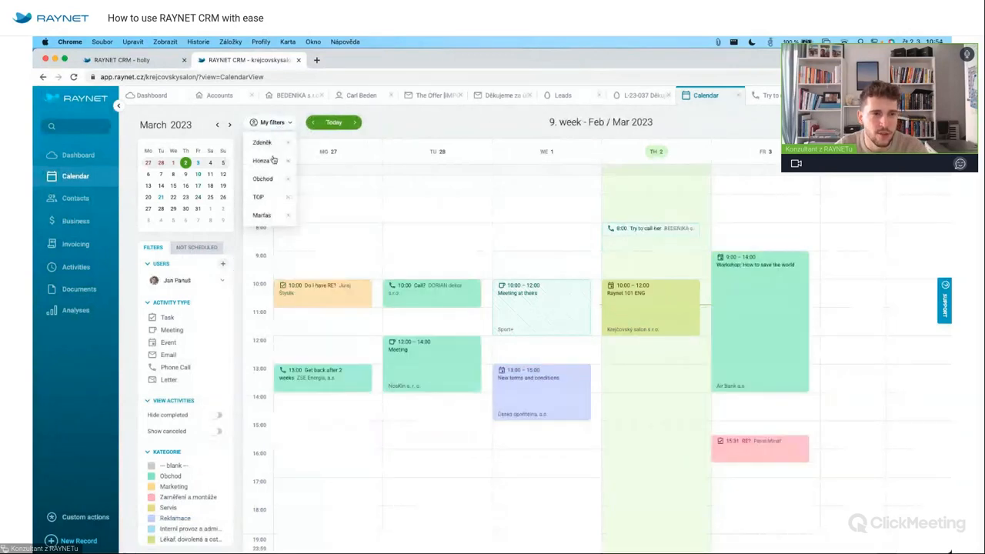
{"action": "left_click", "coordinate": [257, 217]}
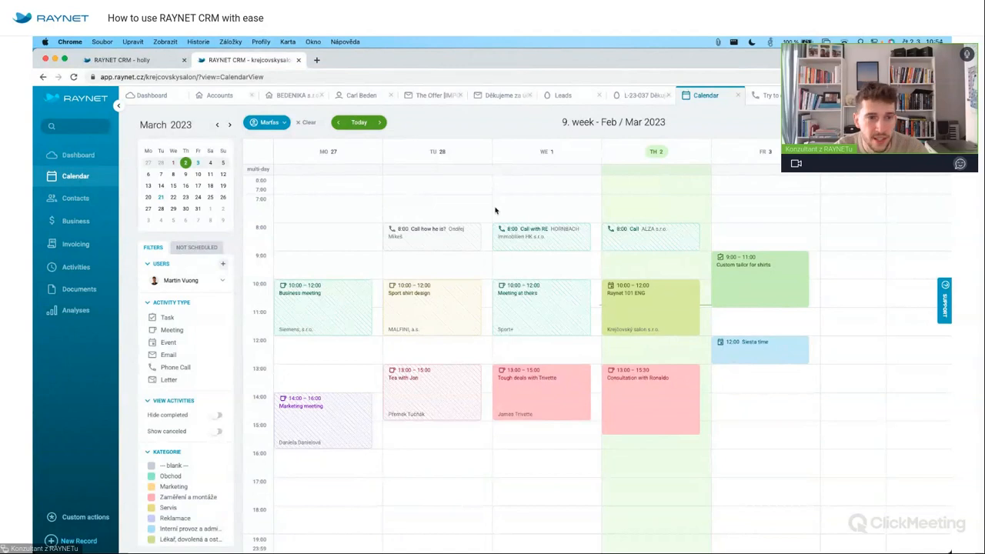
{"action": "left_click", "coordinate": [308, 122]}
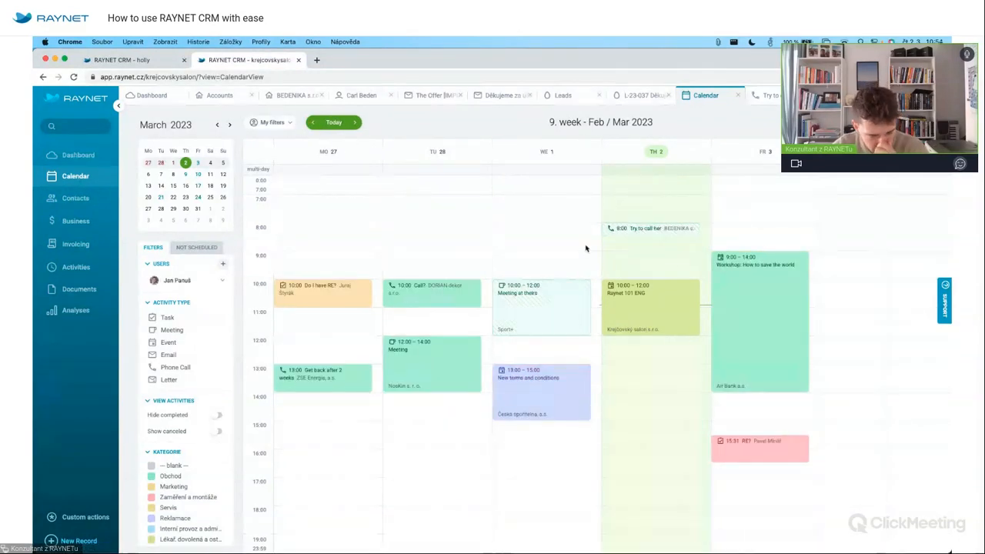
On the 'Try to call her' phone call, show the menu of record types that can be created.
{"action": "left_click", "coordinate": [650, 231]}
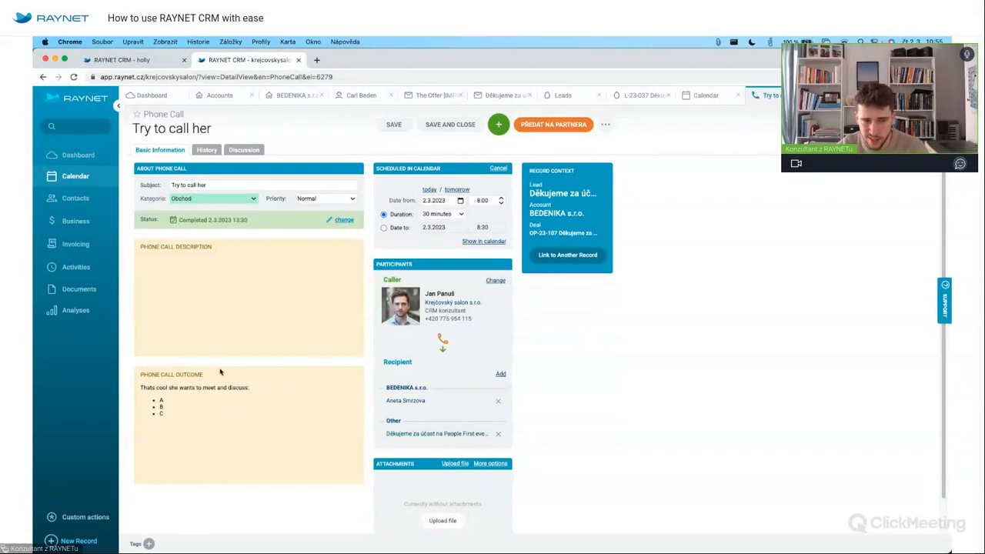
{"action": "left_click", "coordinate": [500, 124]}
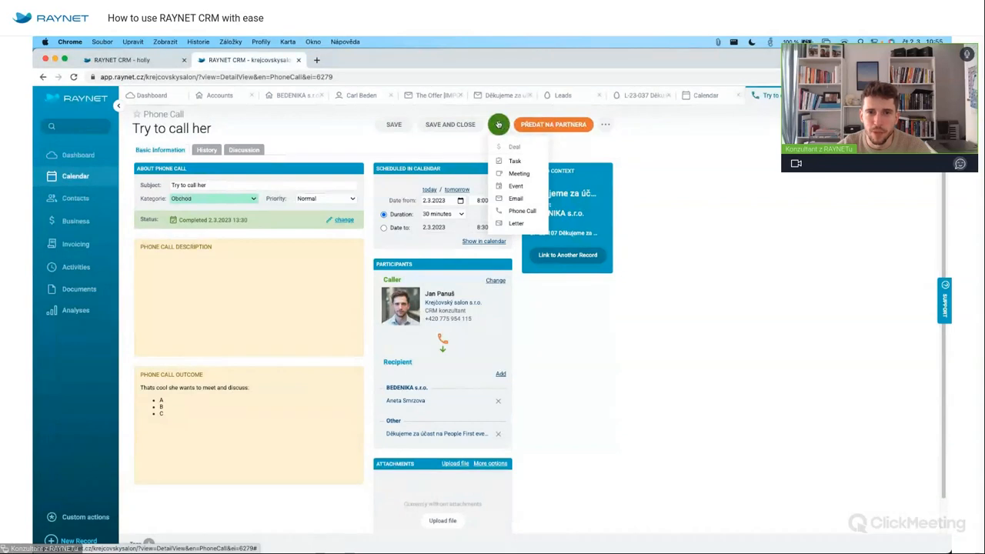
Create meeting 'Meeting with Aneta' on 7.3.2023, 11:00–13:00 (2 hours), category Obchod.
{"action": "left_click", "coordinate": [519, 174]}
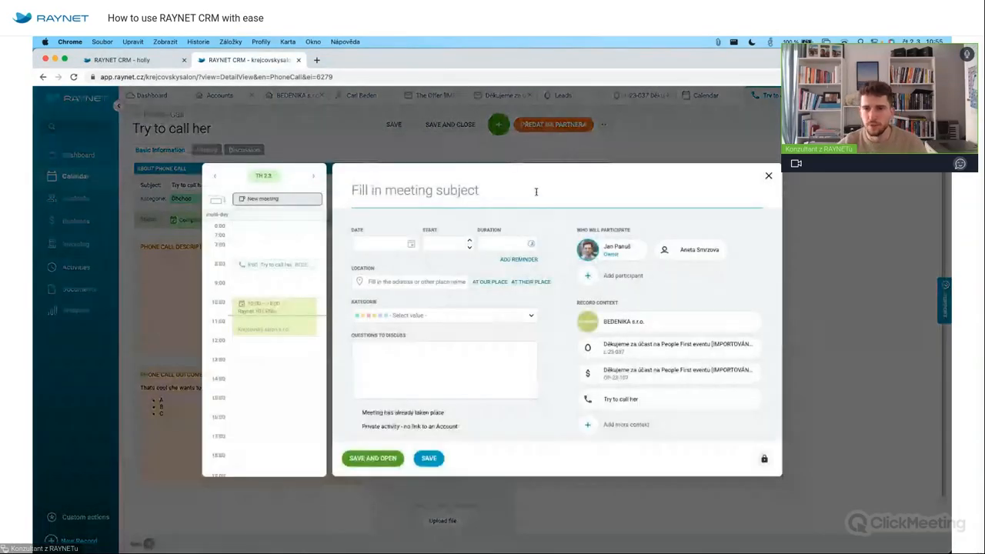
{"action": "type", "text": "Meeting with Aneta"}
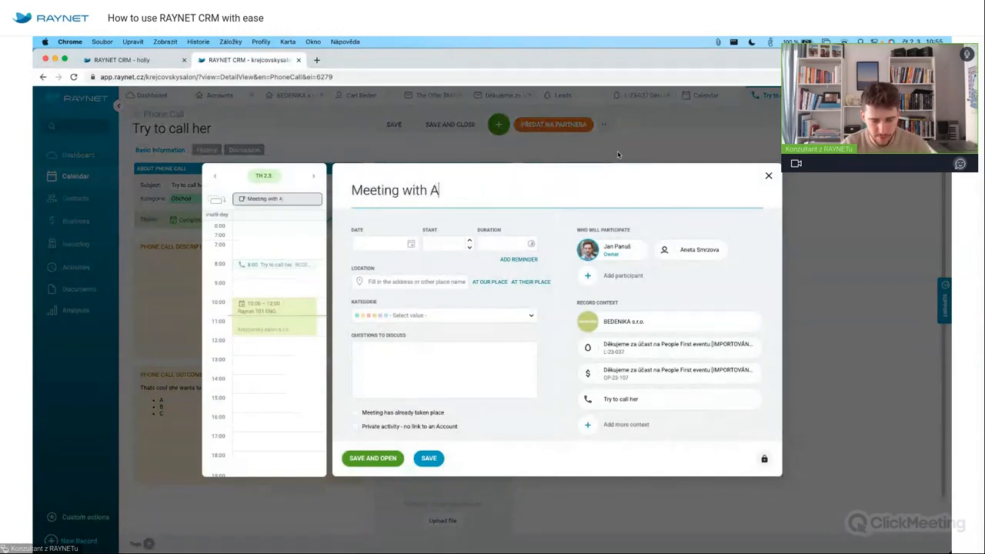
{"action": "left_click", "coordinate": [384, 244]}
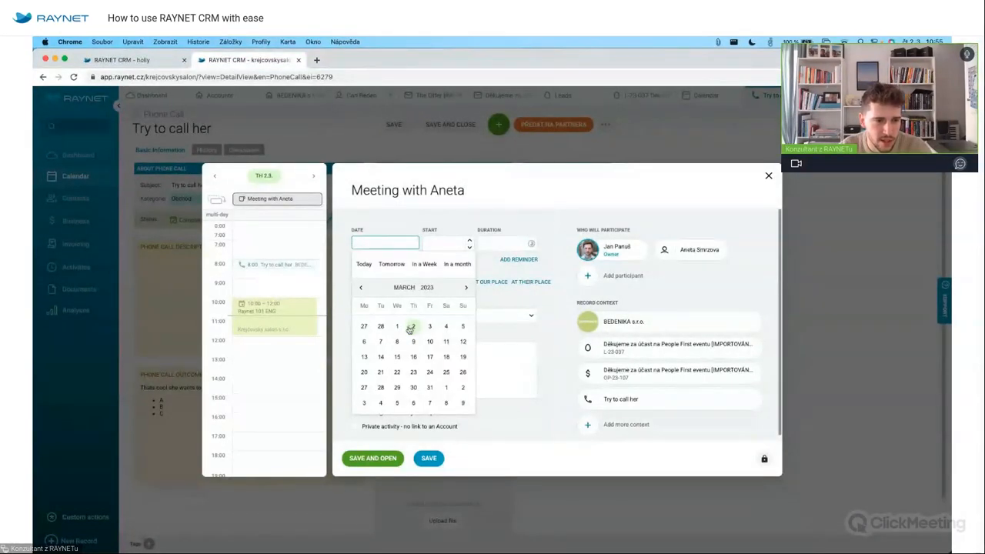
{"action": "left_click", "coordinate": [381, 341]}
{"action": "left_click_drag", "start_coordinate": [270, 335], "coordinate": [271, 353]}
{"action": "left_click", "coordinate": [409, 318]}
{"action": "left_click", "coordinate": [408, 332]}
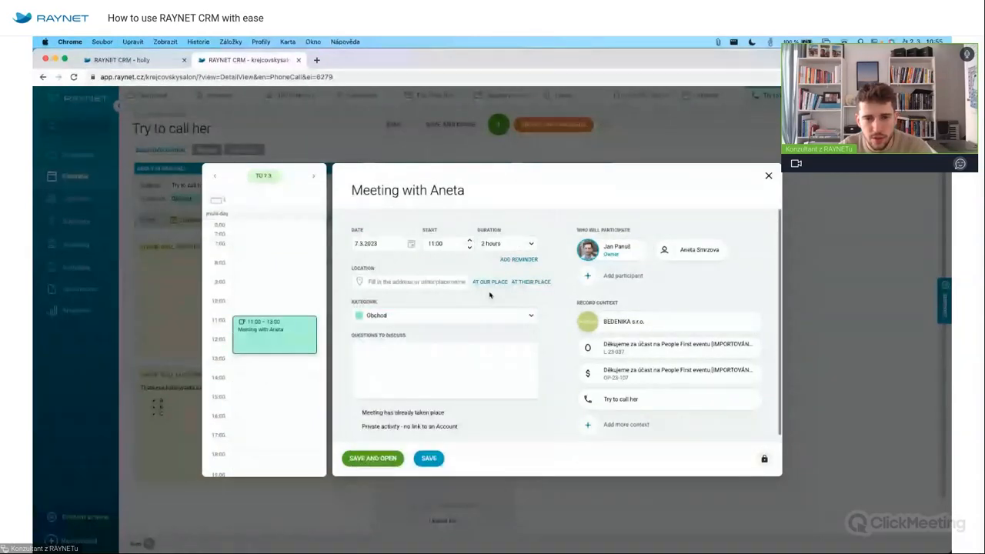
Set the location to BEDENIKA's Account Headquarters and save and open the meeting.
{"action": "left_click", "coordinate": [490, 282]}
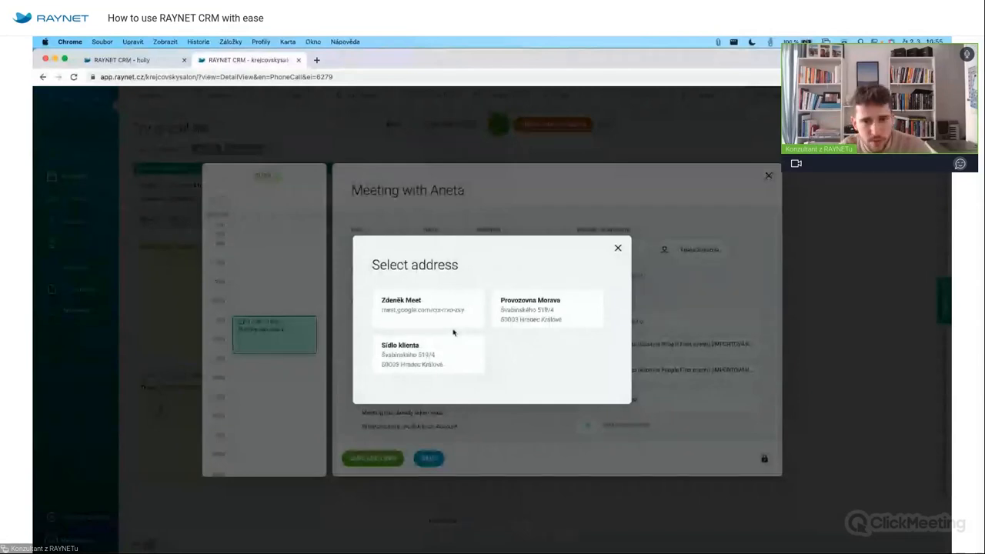
{"action": "left_click", "coordinate": [617, 248]}
{"action": "left_click", "coordinate": [551, 285]}
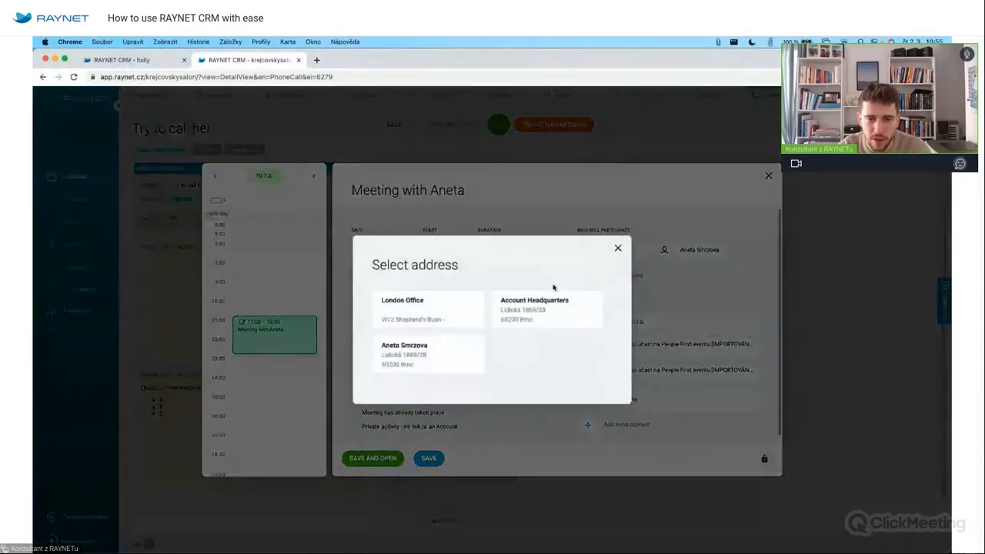
{"action": "left_click", "coordinate": [534, 321]}
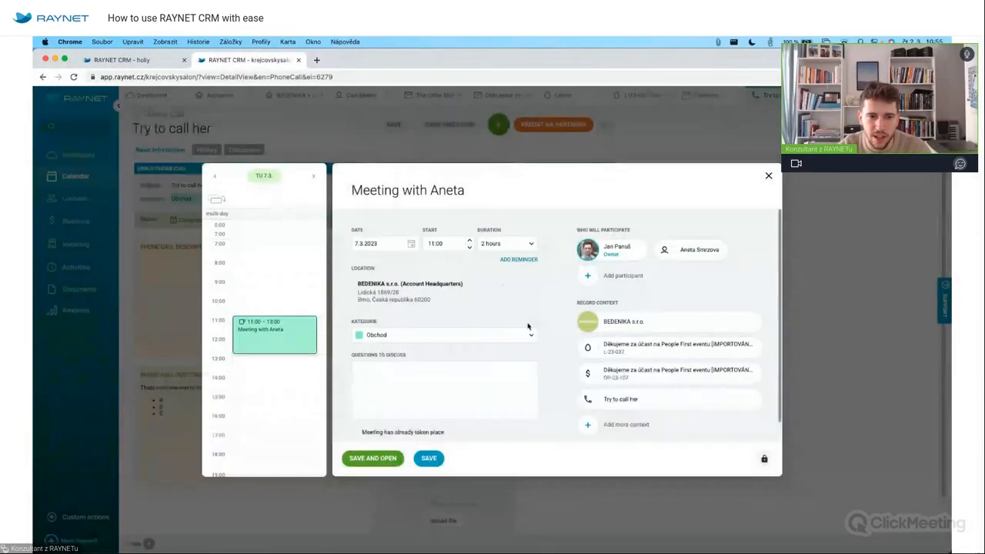
{"action": "left_click", "coordinate": [470, 368]}
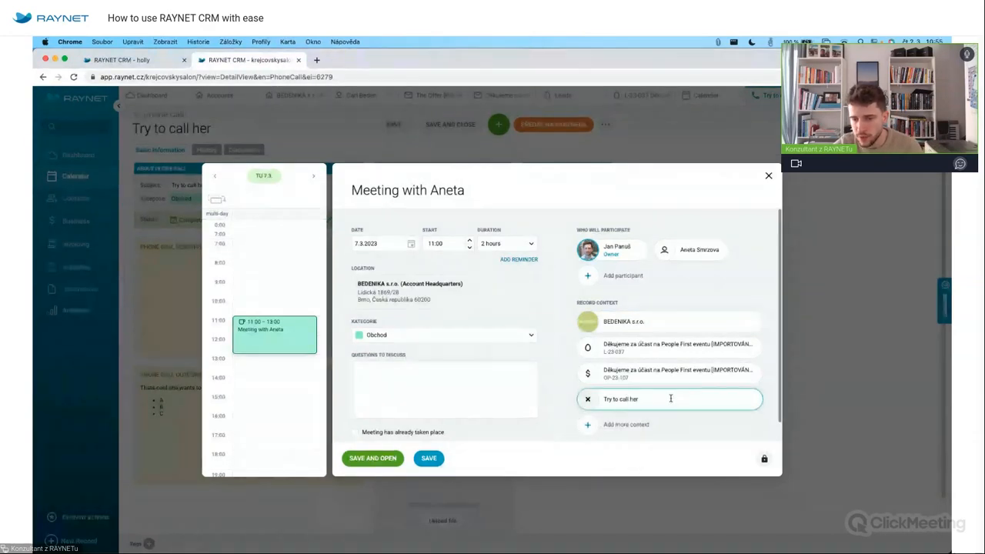
{"action": "left_click", "coordinate": [389, 459]}
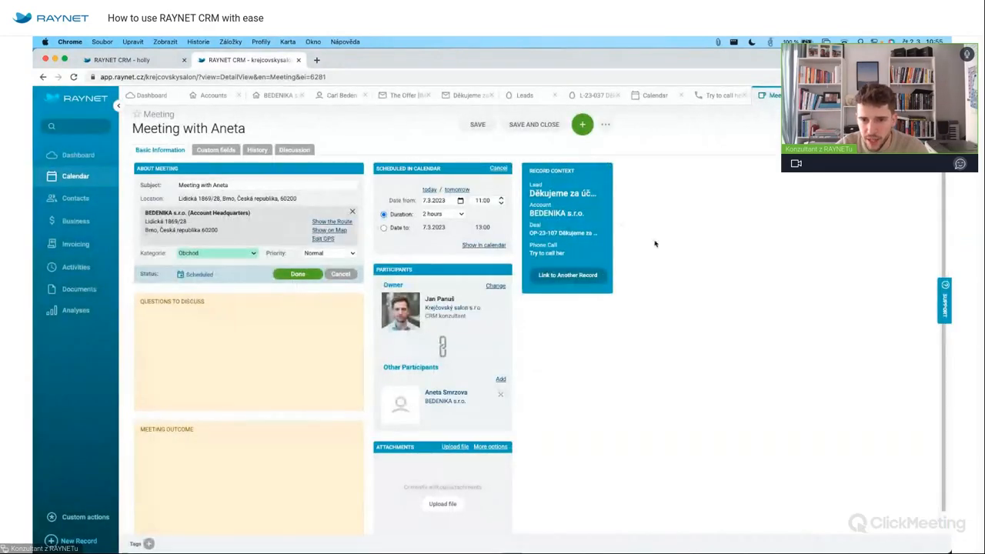
Open the linked 'Try to call her' phone call from the meeting.
{"action": "left_click", "coordinate": [559, 257]}
{"action": "scroll", "coordinate": [236, 356], "scroll_direction": "down", "scroll_amount": 1}
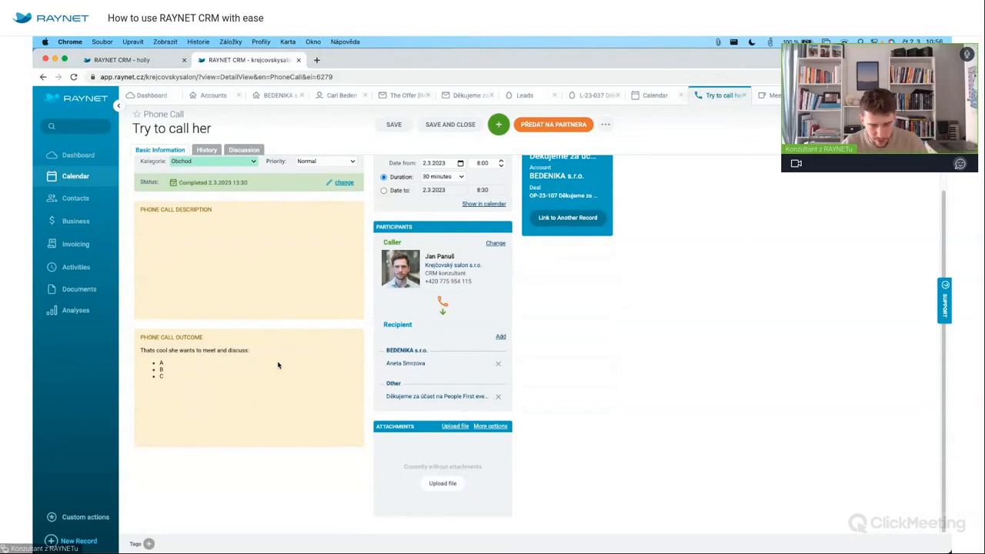
{"action": "scroll", "coordinate": [622, 341], "scroll_direction": "up", "scroll_amount": 1}
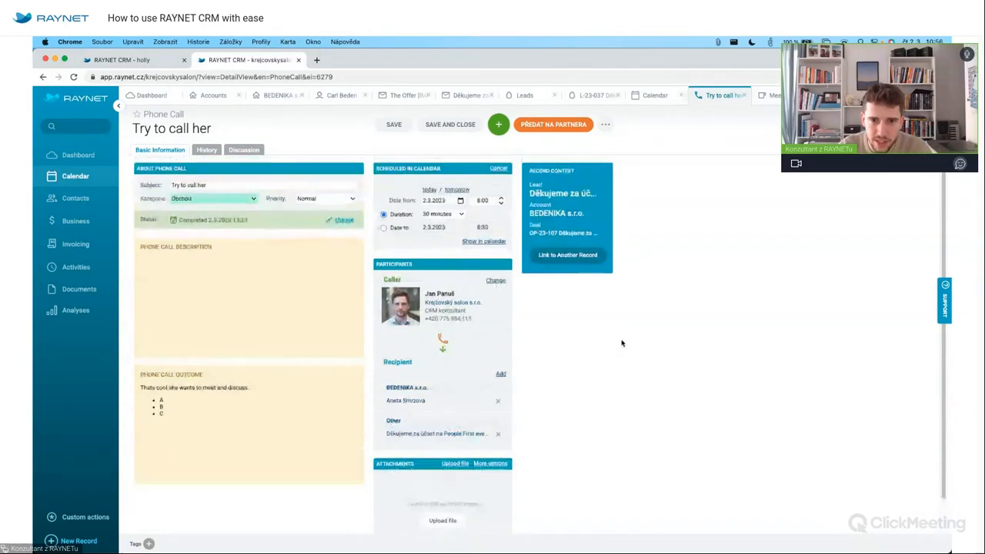
Find 'Meeting with Aneta' on Tuesday 7 March in week 10, check its call, and close both records.
{"action": "left_click", "coordinate": [98, 177]}
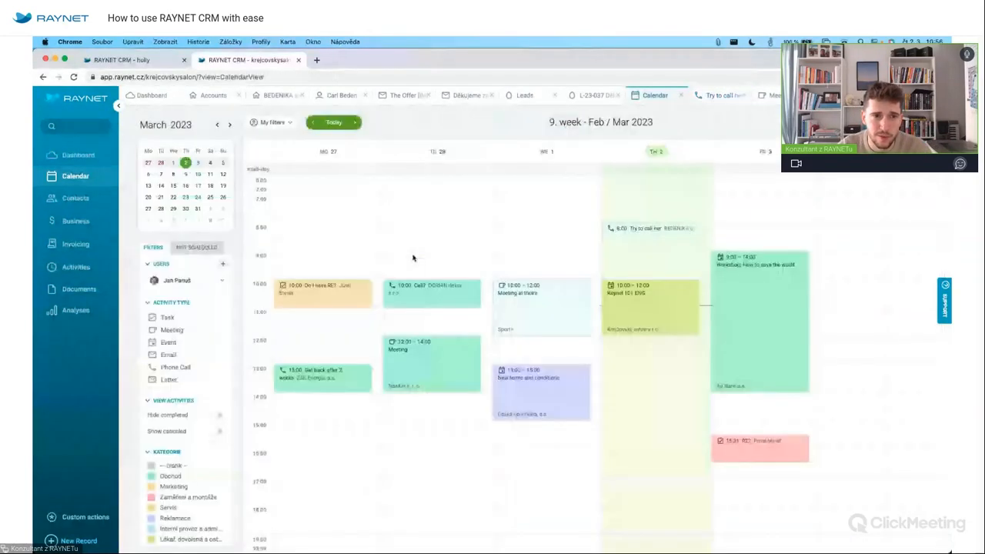
{"action": "left_click", "coordinate": [355, 123]}
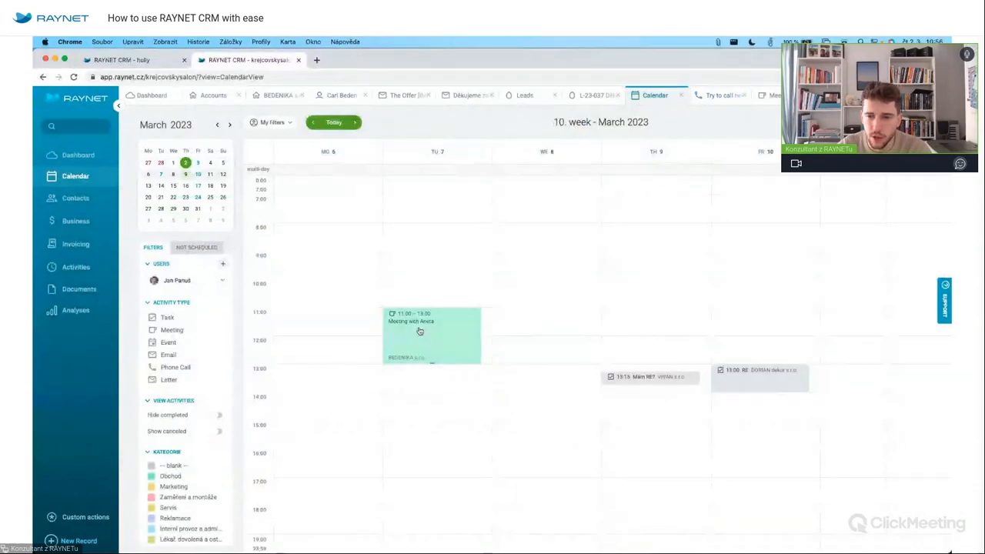
{"action": "left_click", "coordinate": [431, 332]}
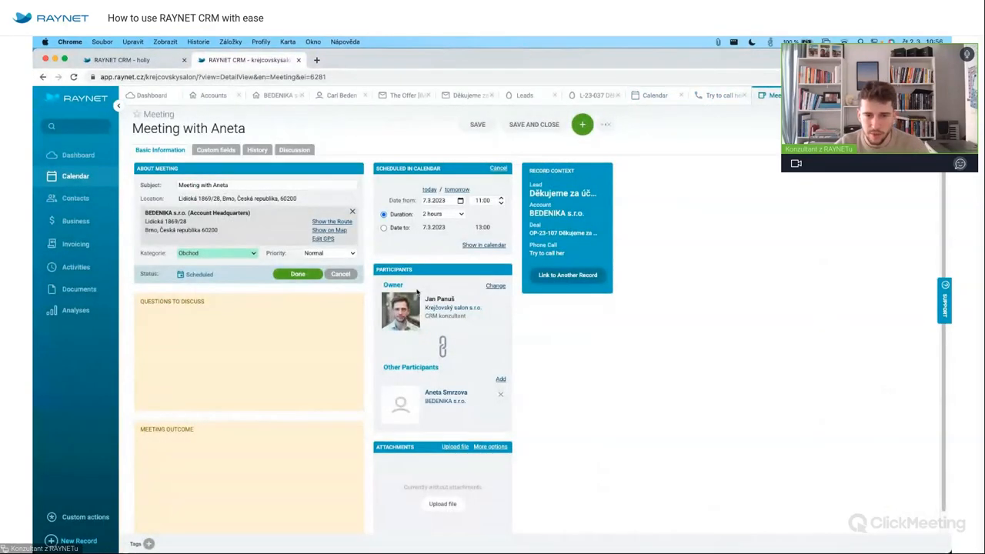
{"action": "left_click", "coordinate": [549, 254]}
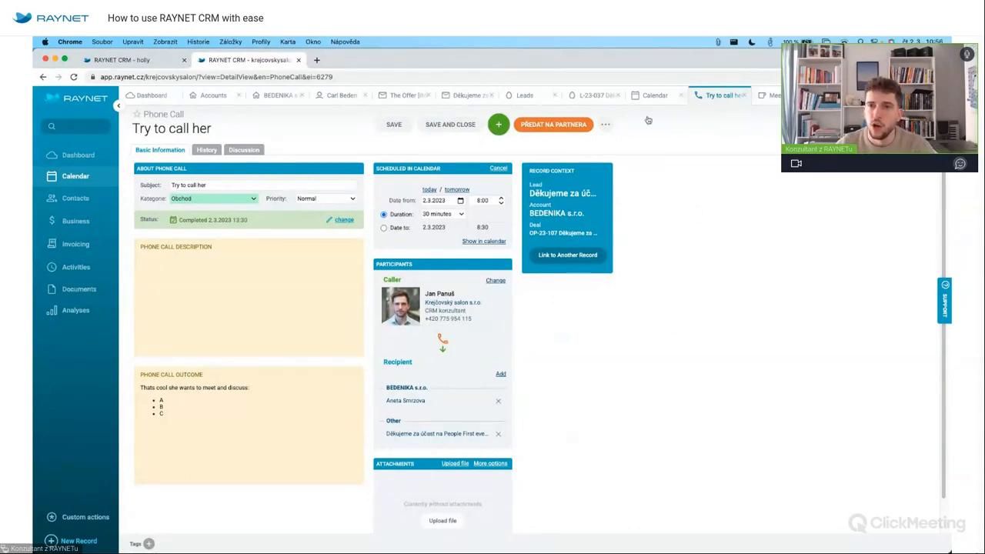
{"action": "left_click", "coordinate": [744, 94]}
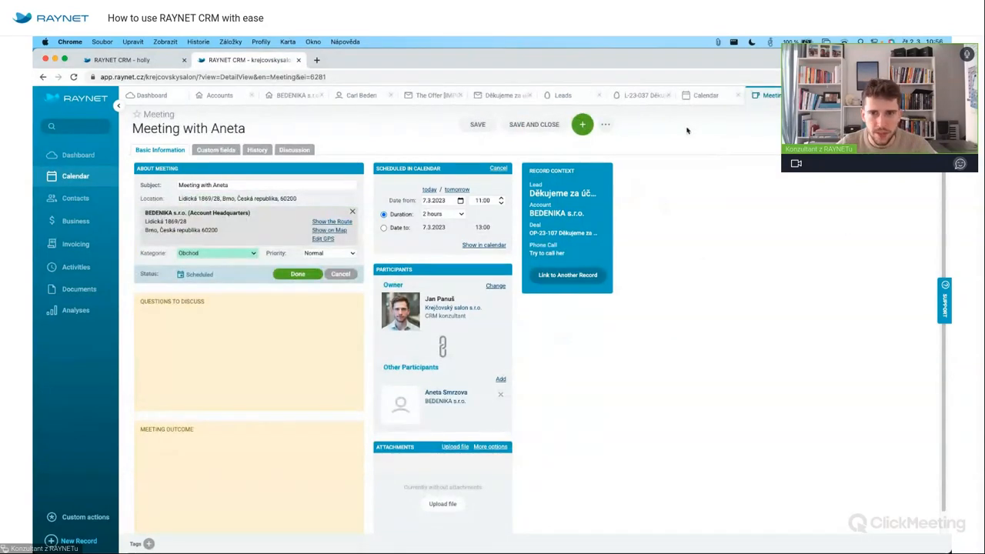
{"action": "left_click", "coordinate": [809, 94]}
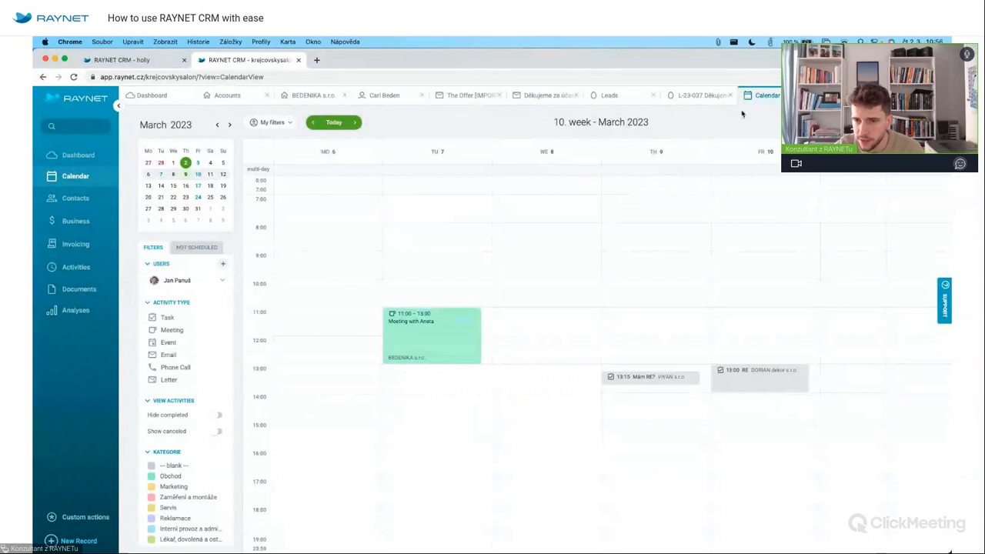
Start Google Calendar synchronization from the personal user settings.
{"action": "left_click", "coordinate": [937, 95]}
{"action": "left_click", "coordinate": [901, 123]}
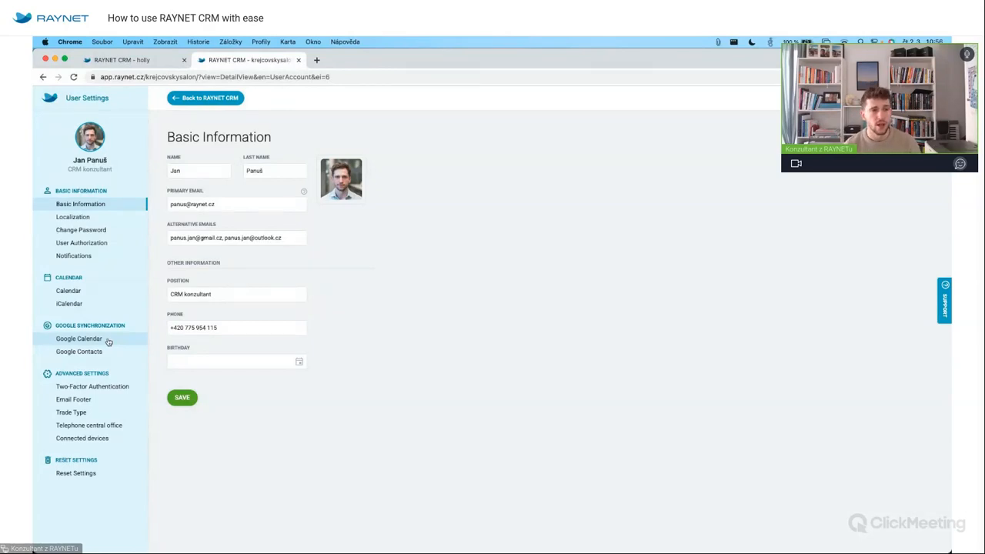
{"action": "left_click", "coordinate": [92, 340]}
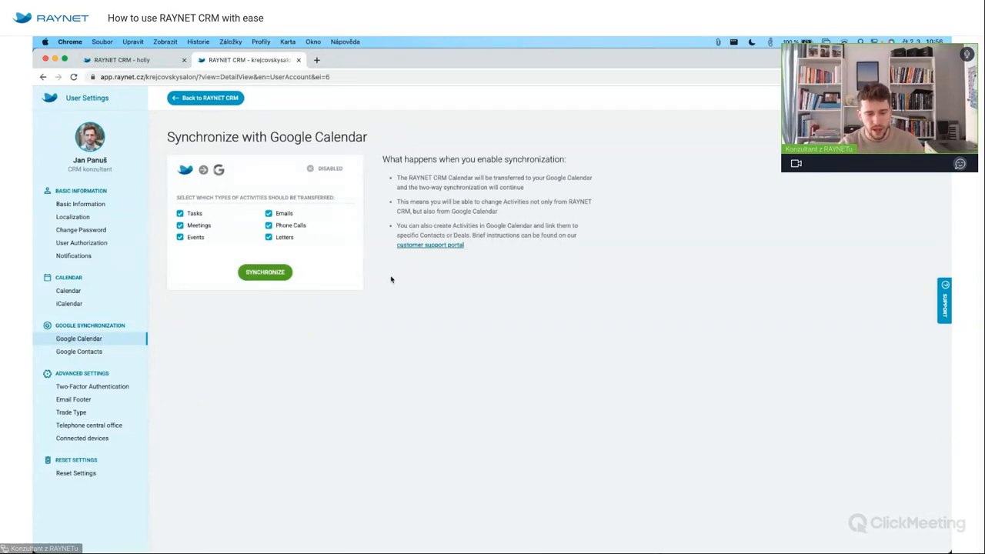
{"action": "left_click", "coordinate": [280, 273]}
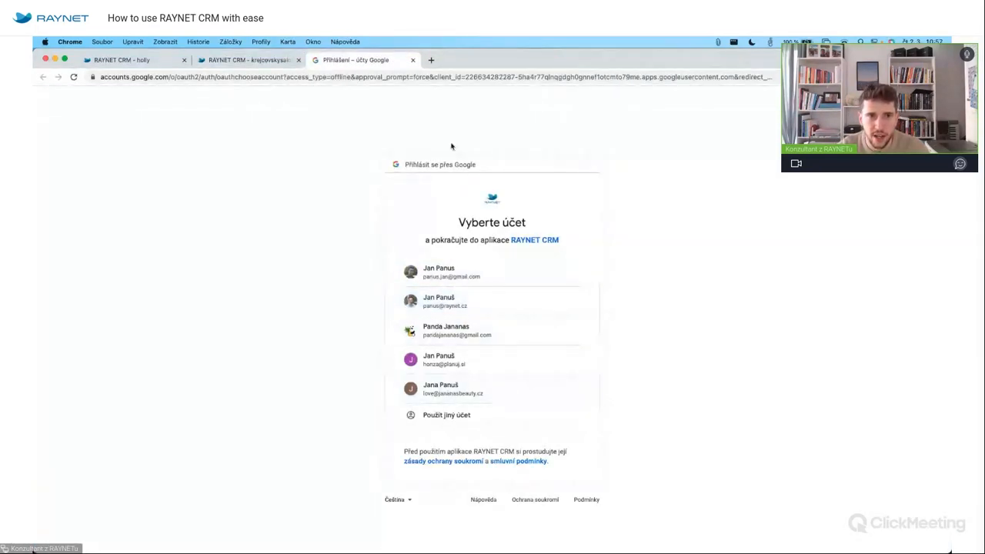
Go to Google Calendar at calendar.google.com.
{"action": "left_click", "coordinate": [387, 77]}
{"action": "type", "text": "calen"}
{"action": "key", "text": "Return"}
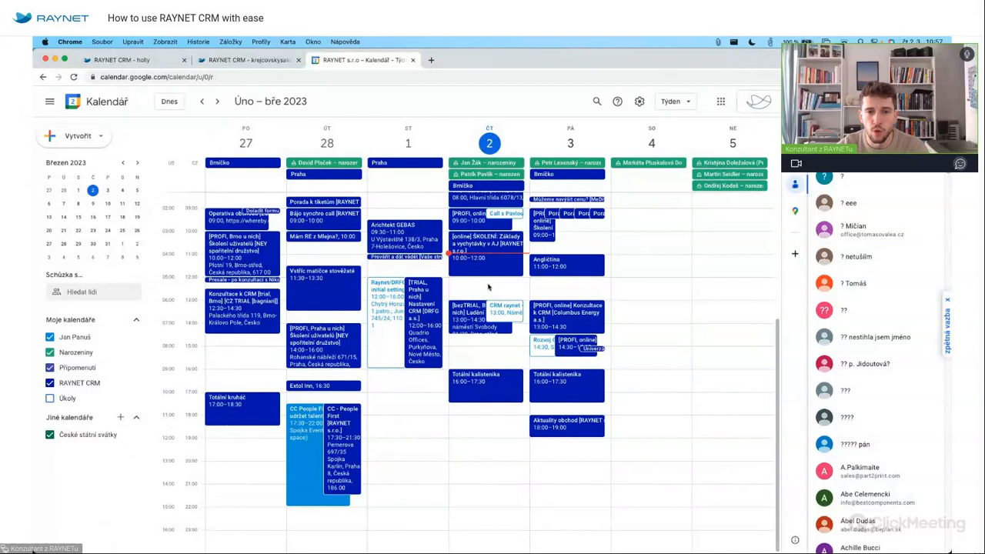
Start a Thursday 12:00 event in the RAYNET CRM calendar, then discard it and close the tab.
{"action": "left_click", "coordinate": [461, 279]}
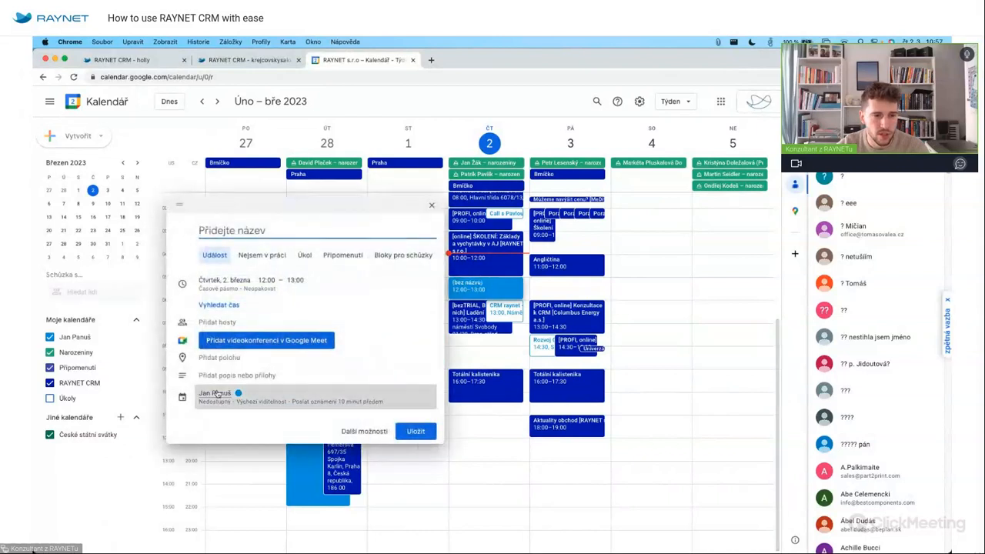
{"action": "left_click", "coordinate": [231, 397]}
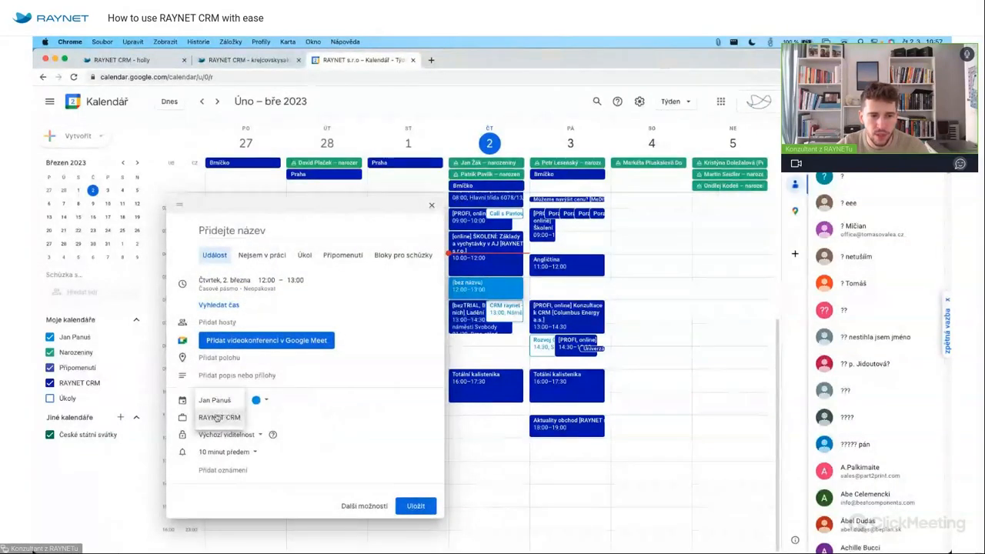
{"action": "left_click", "coordinate": [223, 417]}
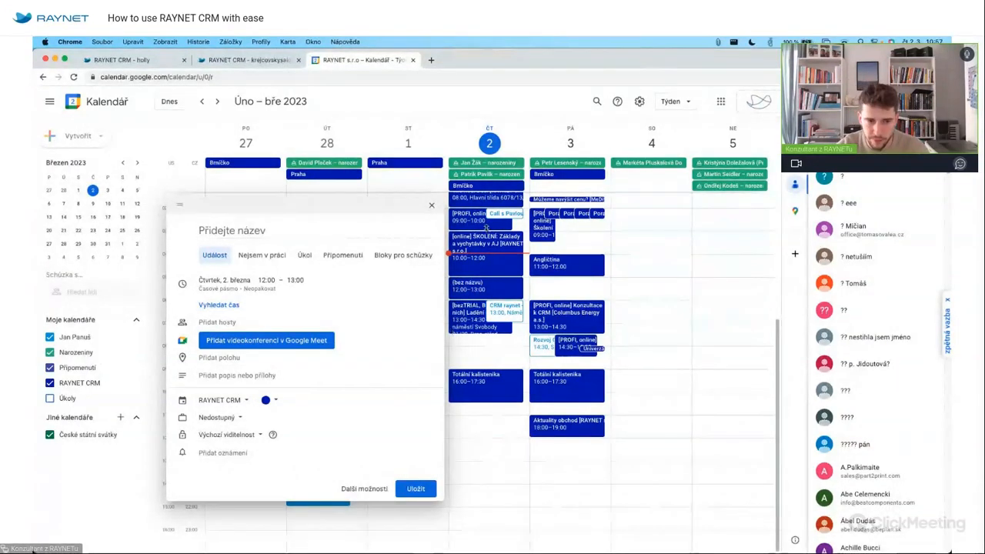
{"action": "left_click", "coordinate": [432, 206]}
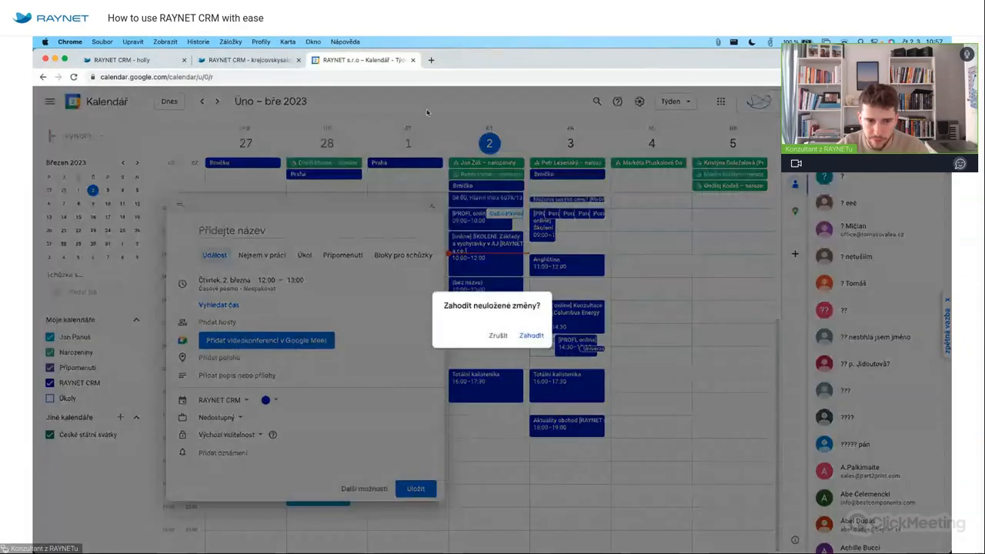
{"action": "left_click", "coordinate": [531, 335]}
{"action": "left_click", "coordinate": [412, 59]}
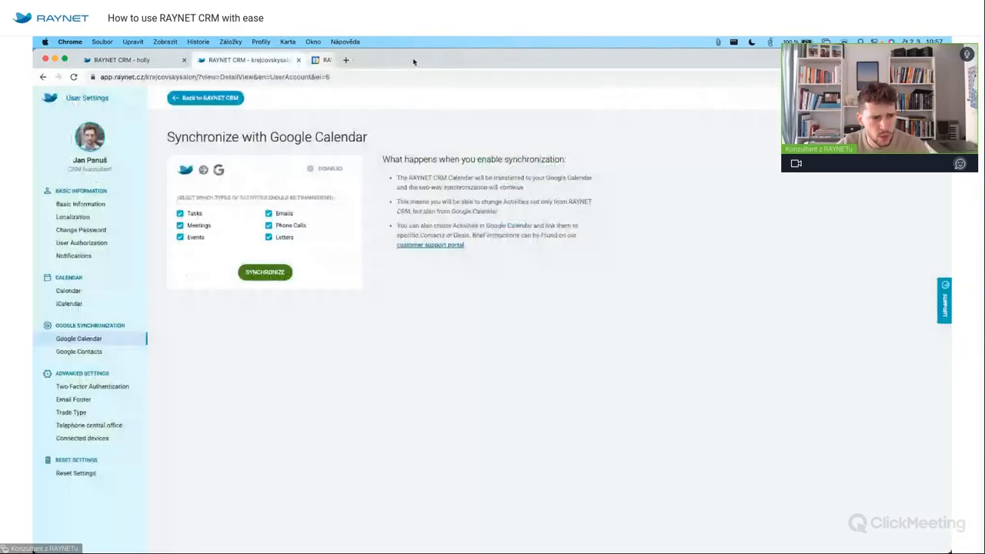
Check the Google Contacts and iCalendar sync settings, select the CRM calendar URL, and switch to Thunderbird.
{"action": "left_click", "coordinate": [85, 351]}
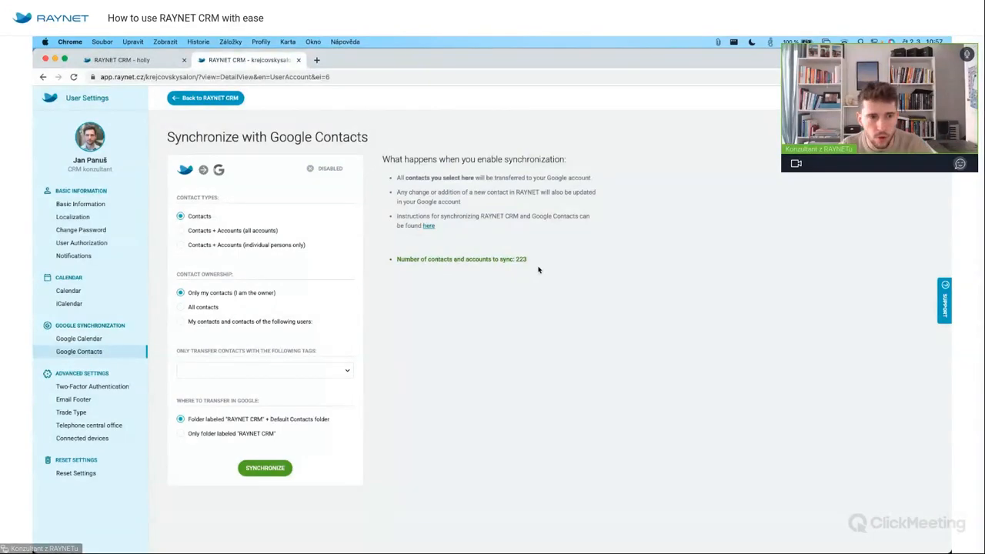
{"action": "left_click", "coordinate": [113, 303]}
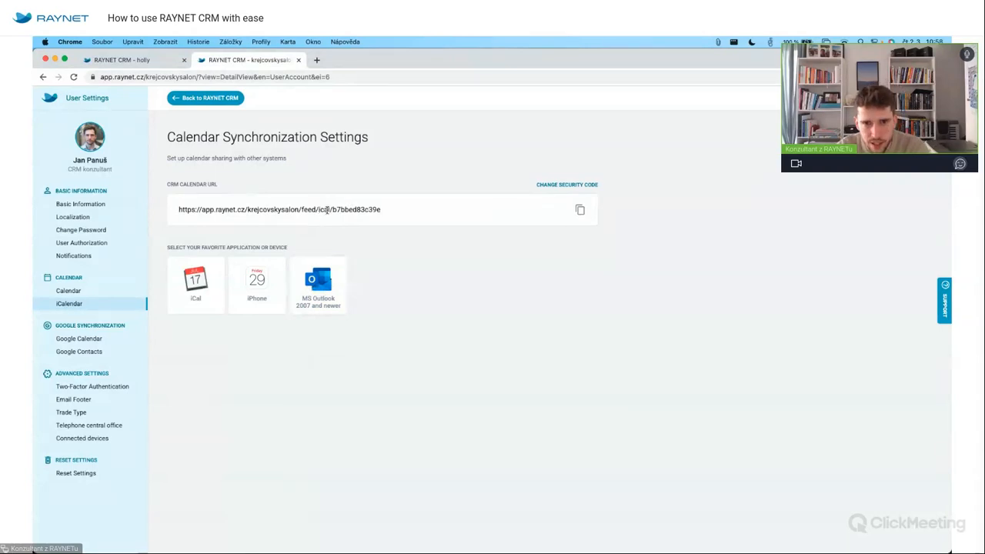
{"action": "left_click", "coordinate": [521, 212]}
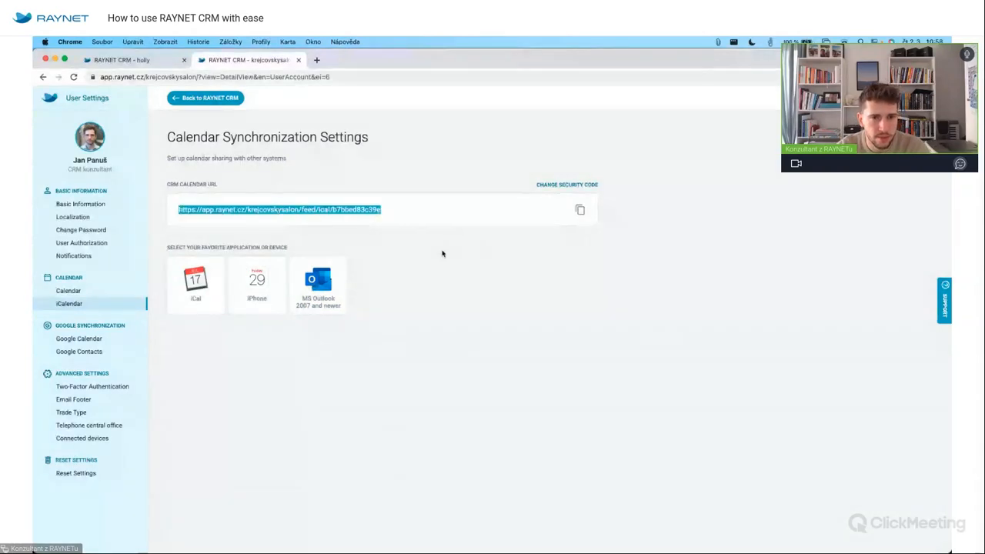
{"action": "mouse_move", "coordinate": [310, 549]}
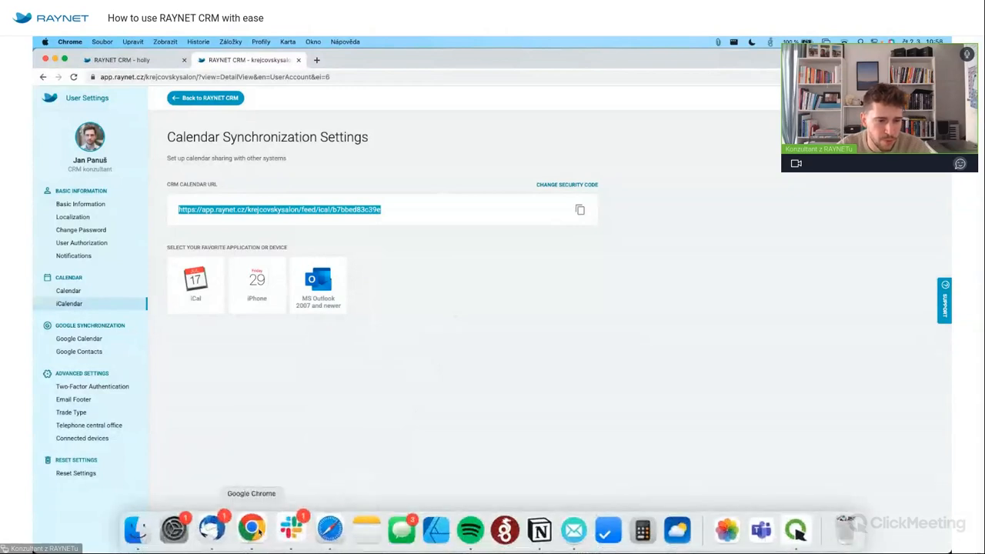
{"action": "left_click", "coordinate": [218, 535]}
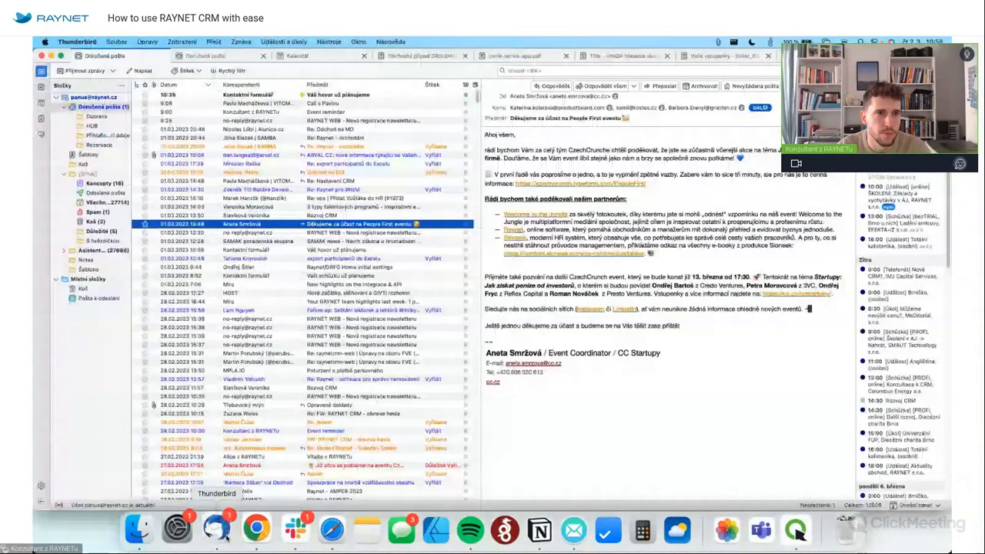
In Thunderbird's Kalendář, open the ŠKOLENÍ event and its app.raynet.cz link, then close that tab.
{"action": "left_click", "coordinate": [298, 55]}
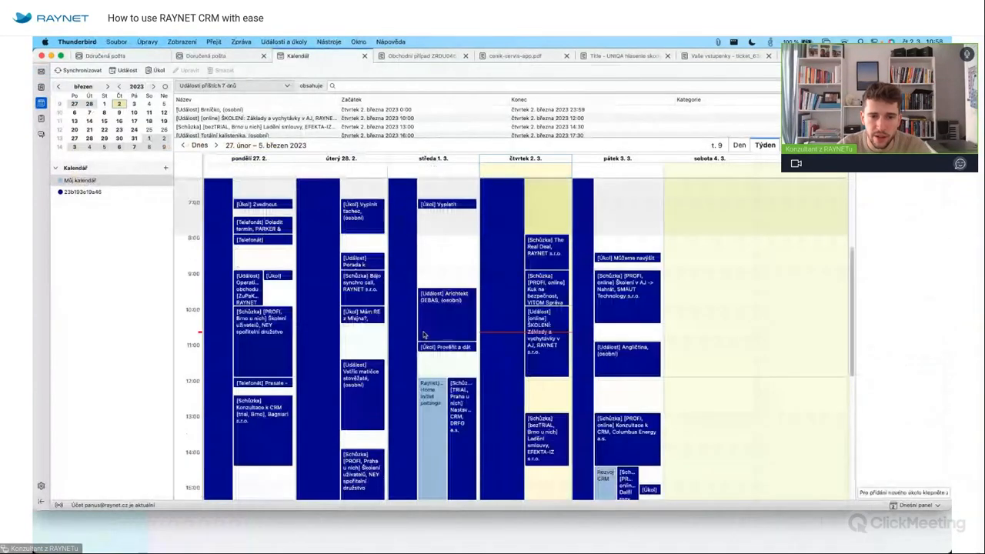
{"action": "scroll", "coordinate": [424, 337], "scroll_direction": "up", "scroll_amount": 3}
{"action": "scroll", "coordinate": [521, 311], "scroll_direction": "down", "scroll_amount": 3}
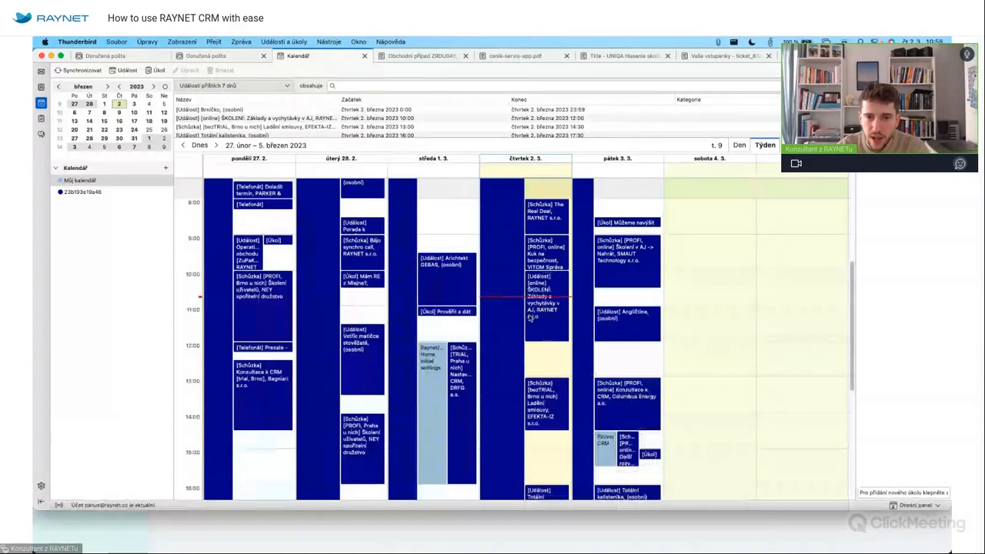
{"action": "double_click", "coordinate": [548, 323]}
{"action": "scroll", "coordinate": [416, 241], "scroll_direction": "down", "scroll_amount": 5}
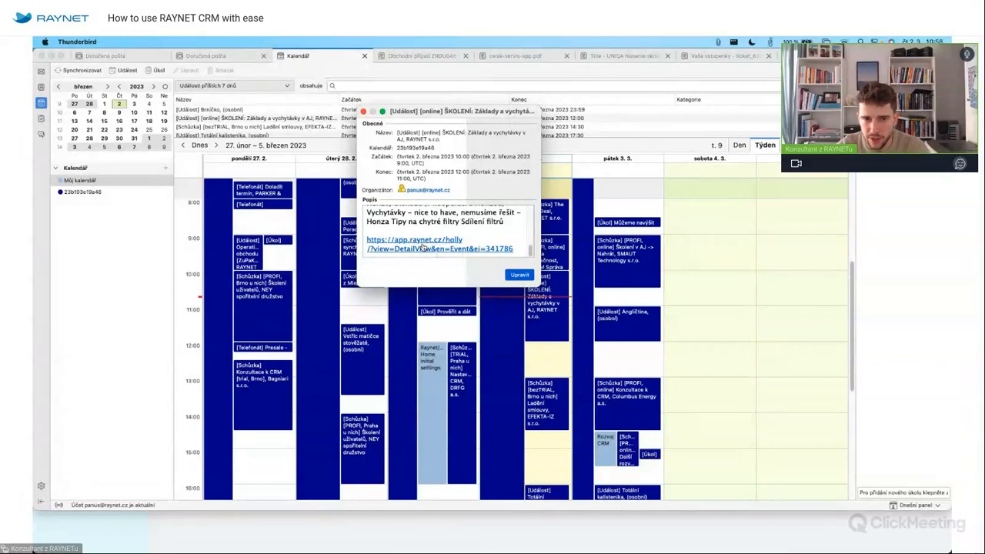
{"action": "left_click", "coordinate": [422, 247]}
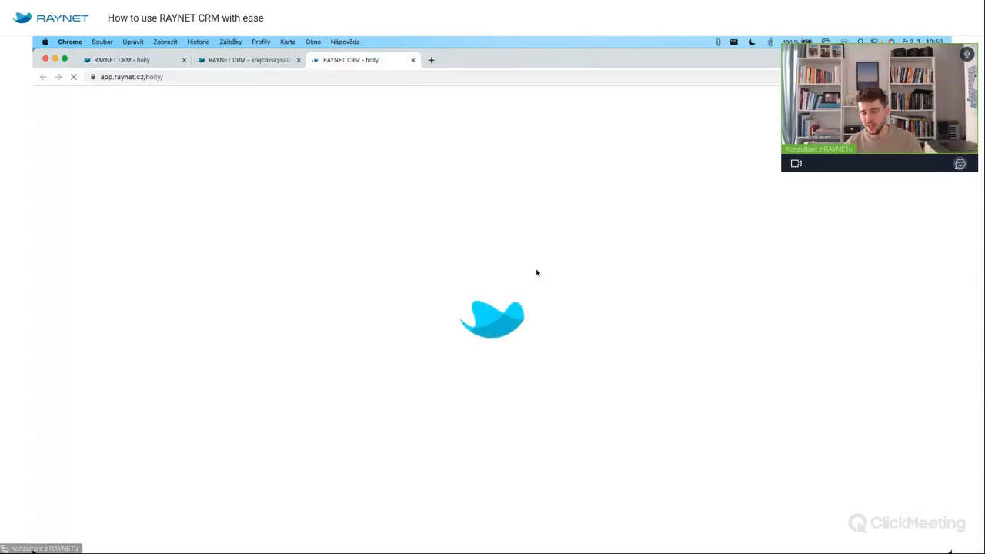
{"action": "left_click", "coordinate": [412, 60]}
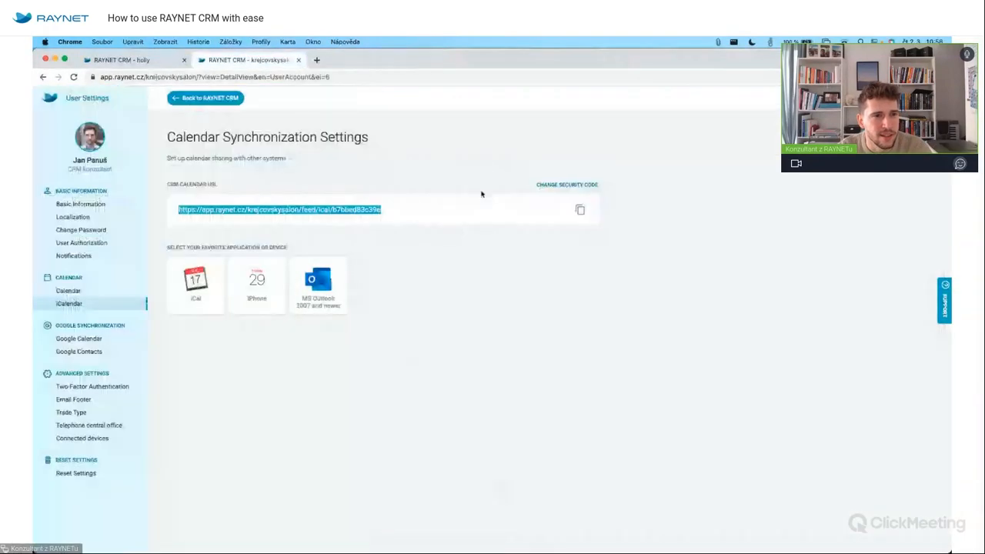
Return to RAYNET CRM and review the BEDENIKA s.r.o. account's History, then its basic information.
{"action": "left_click", "coordinate": [223, 99]}
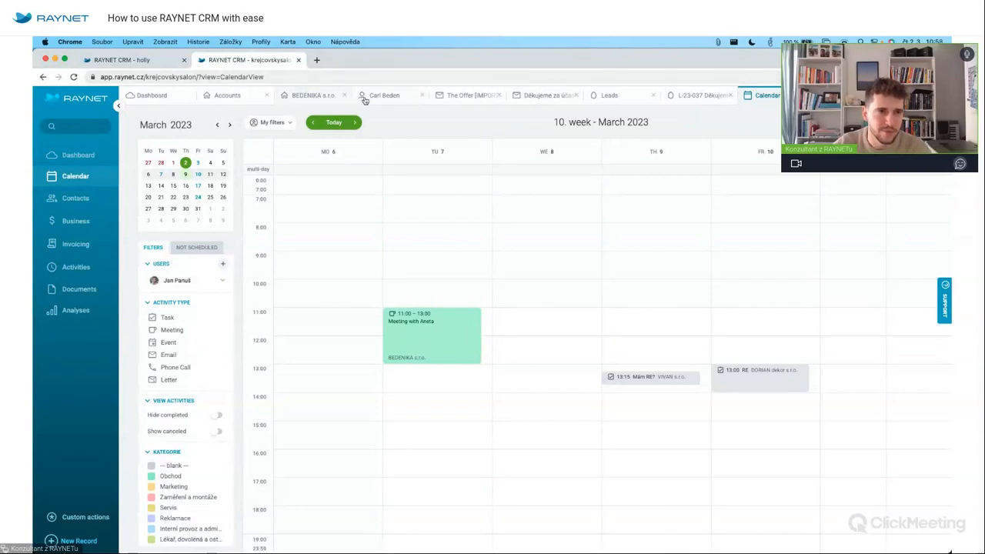
{"action": "left_click", "coordinate": [312, 94]}
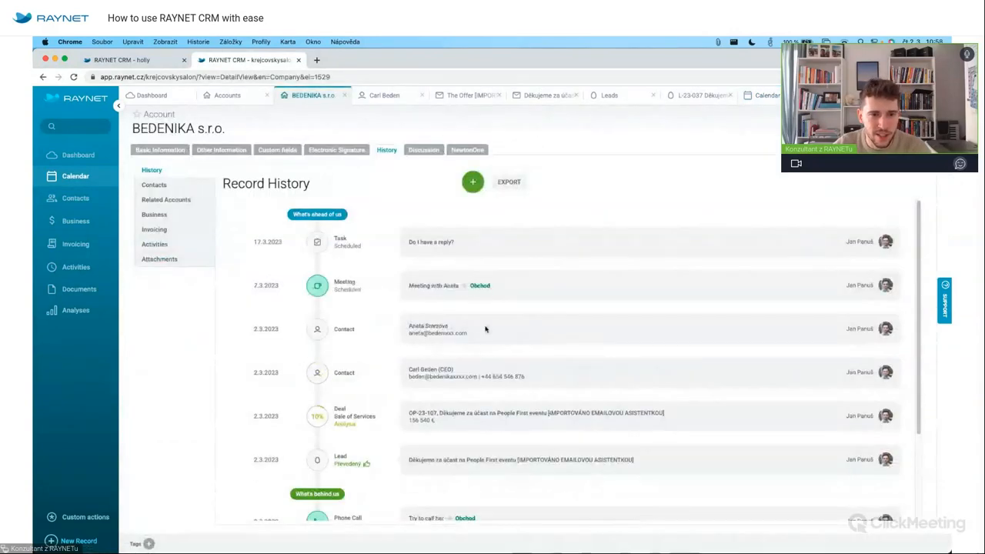
{"action": "scroll", "coordinate": [426, 379], "scroll_direction": "down", "scroll_amount": 2}
{"action": "scroll", "coordinate": [426, 378], "scroll_direction": "up", "scroll_amount": 3}
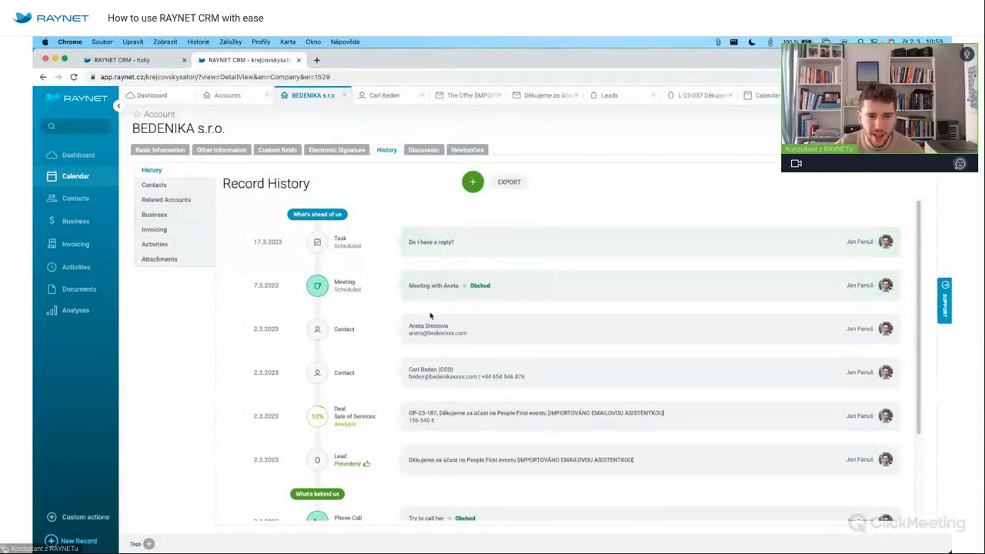
{"action": "scroll", "coordinate": [443, 340], "scroll_direction": "down", "scroll_amount": 2}
{"action": "scroll", "coordinate": [444, 340], "scroll_direction": "down", "scroll_amount": 2}
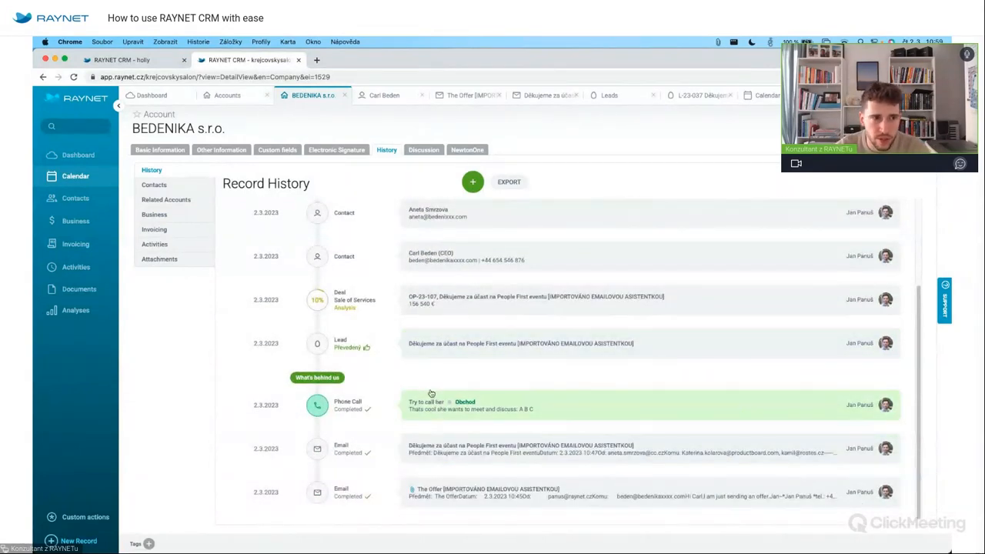
{"action": "scroll", "coordinate": [453, 270], "scroll_direction": "up", "scroll_amount": 4}
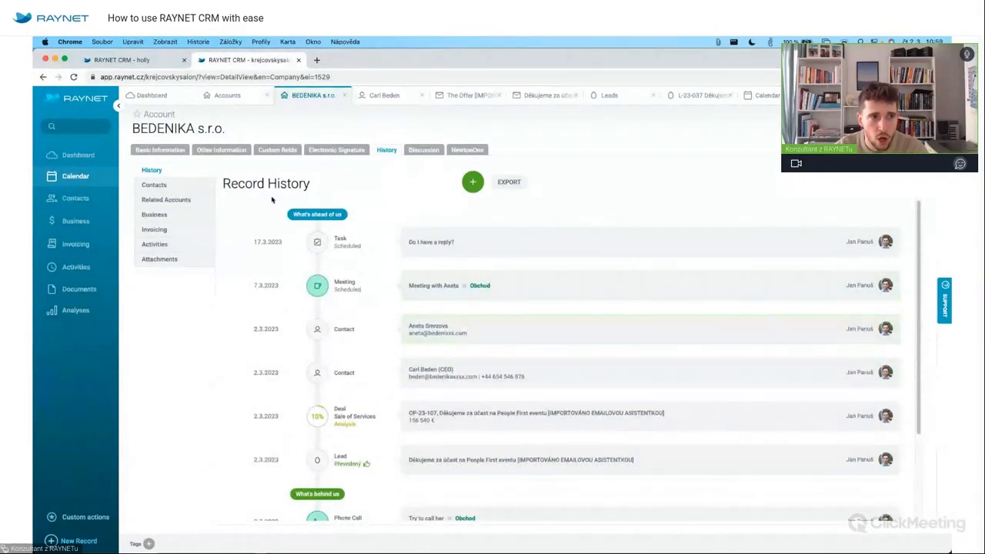
{"action": "left_click", "coordinate": [171, 151]}
Check the History of both BEDENIKA contacts, the CEO and the second contact, then return to the account.
{"action": "left_click", "coordinate": [172, 314]}
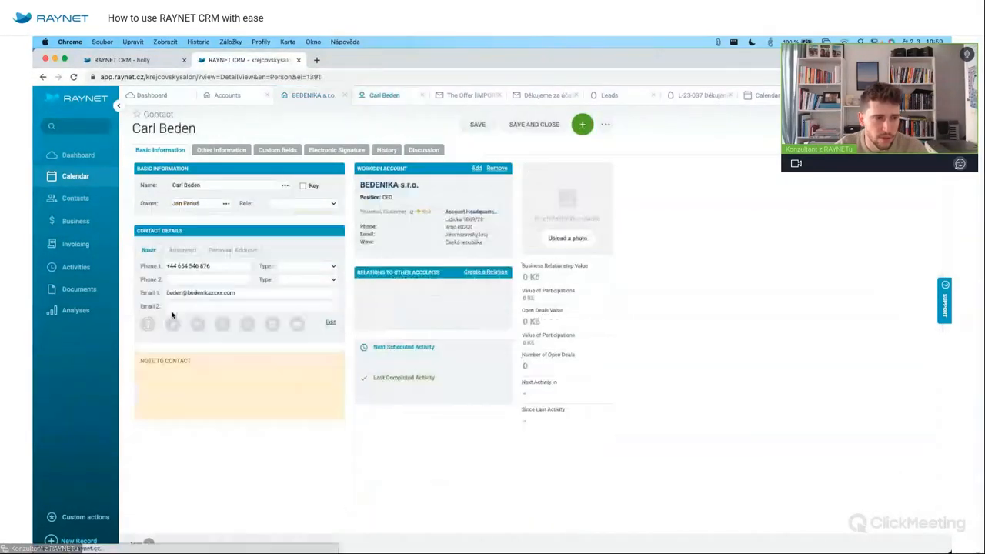
{"action": "left_click", "coordinate": [387, 151]}
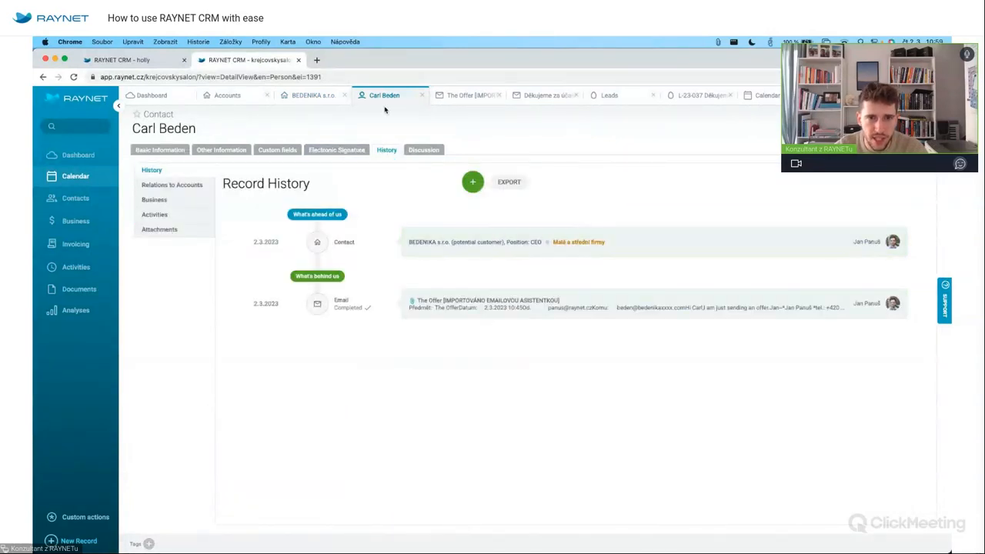
{"action": "left_click", "coordinate": [288, 97]}
{"action": "left_click", "coordinate": [181, 328]}
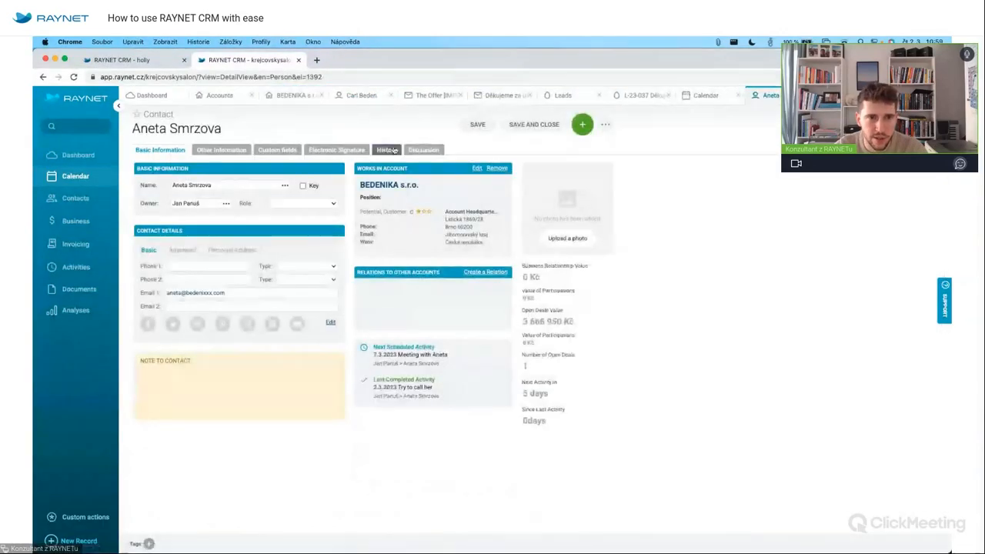
{"action": "left_click", "coordinate": [388, 150]}
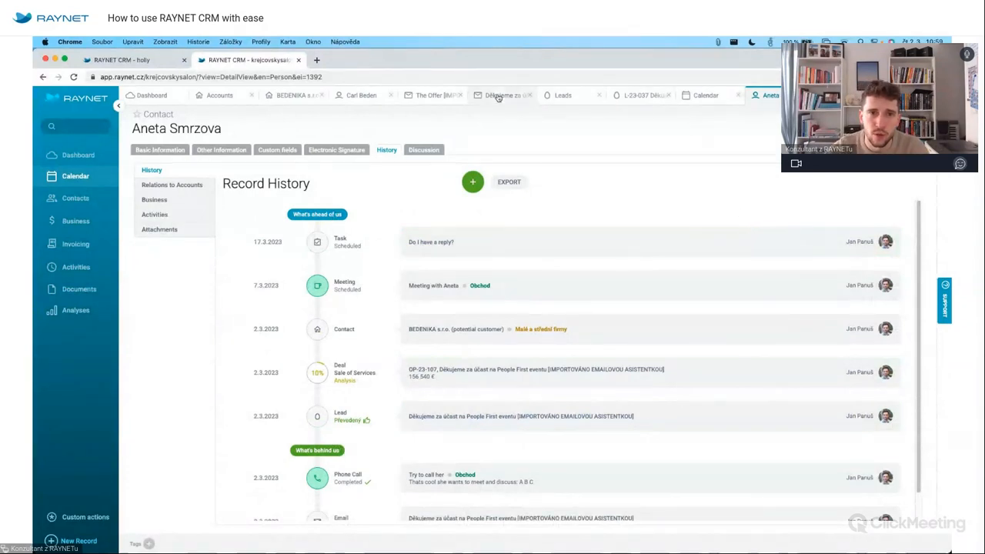
{"action": "left_click", "coordinate": [308, 97]}
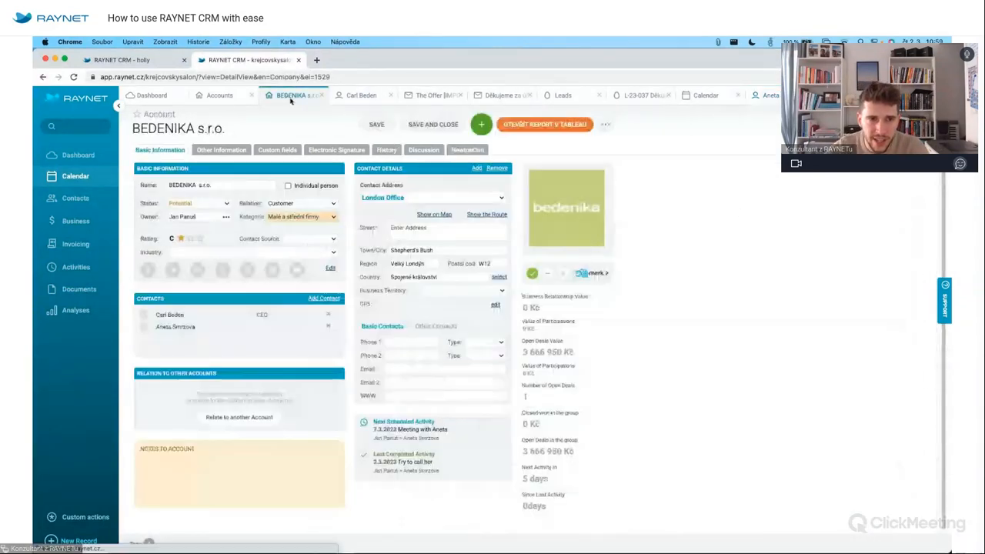
In BEDENIKA's History, step through Business, Activities and Attachments, showing image.png and Nabidka NAB-22-047 Boty.pdf.
{"action": "left_click", "coordinate": [392, 152]}
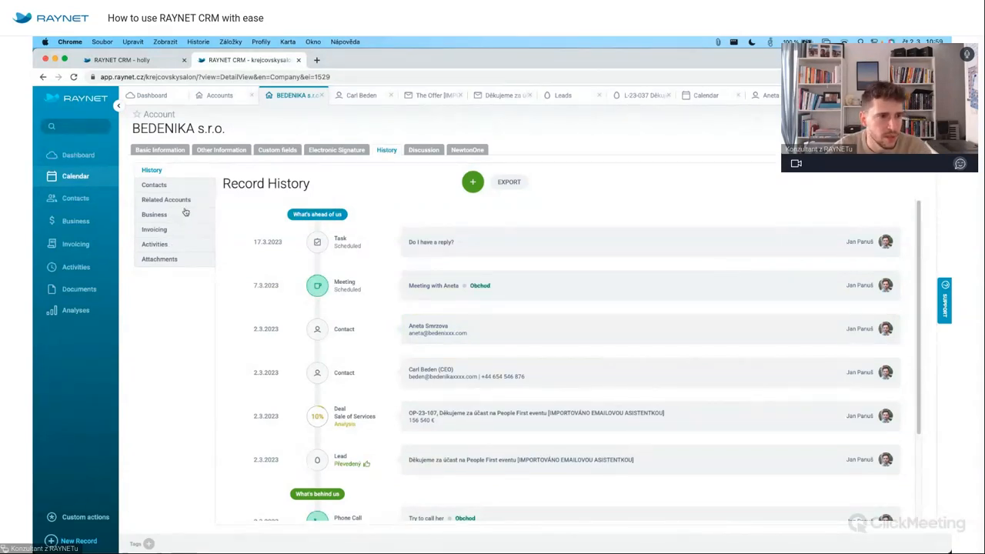
{"action": "left_click", "coordinate": [156, 215]}
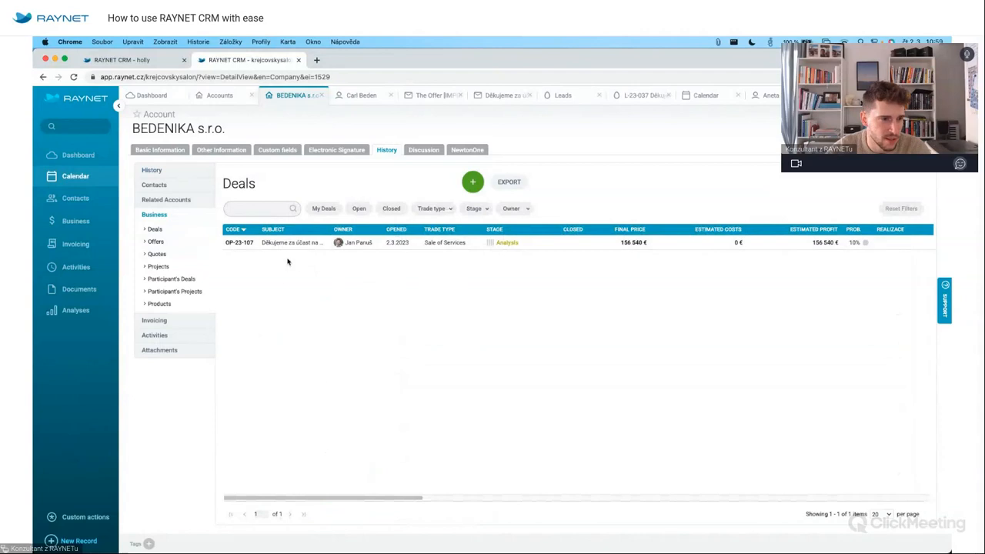
{"action": "left_click", "coordinate": [161, 337]}
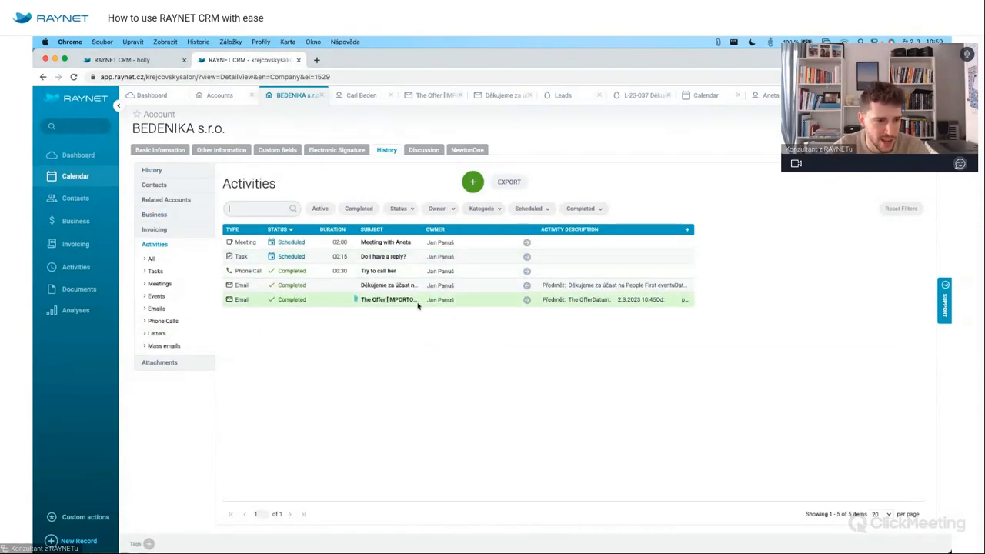
{"action": "left_click", "coordinate": [161, 363]}
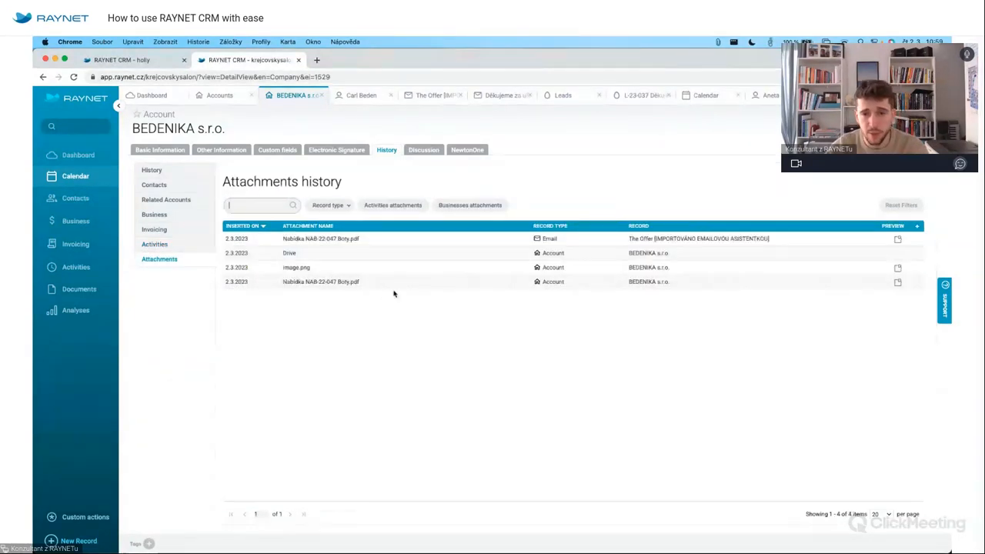
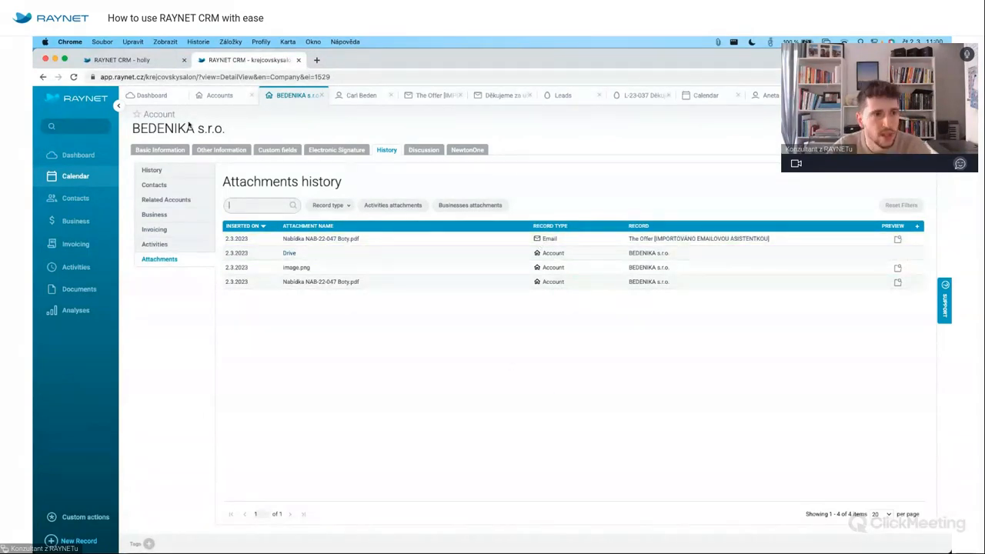
Show BEDENIKA's basic information, then switch to the Business Board of deals grouped by stage.
{"action": "left_click", "coordinate": [166, 149]}
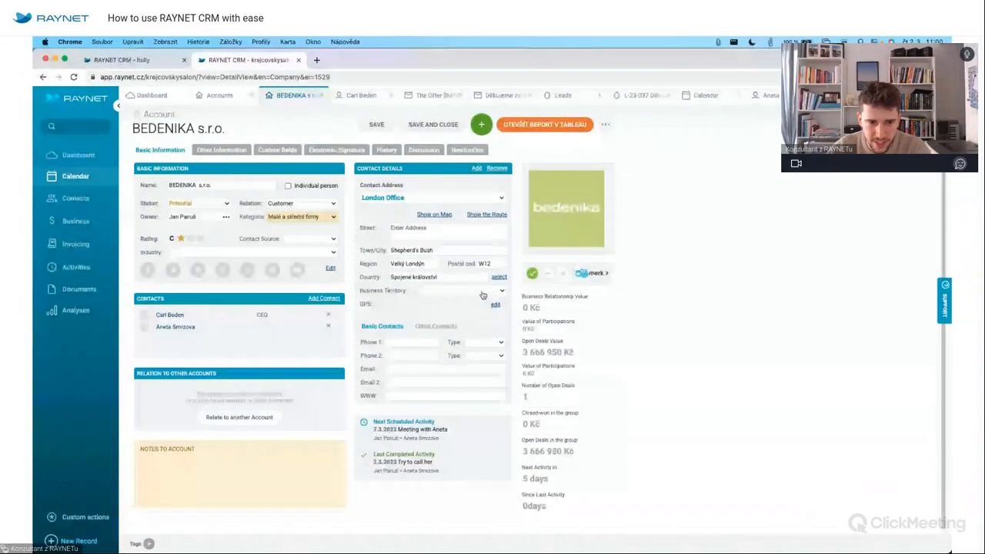
{"action": "left_click", "coordinate": [77, 222]}
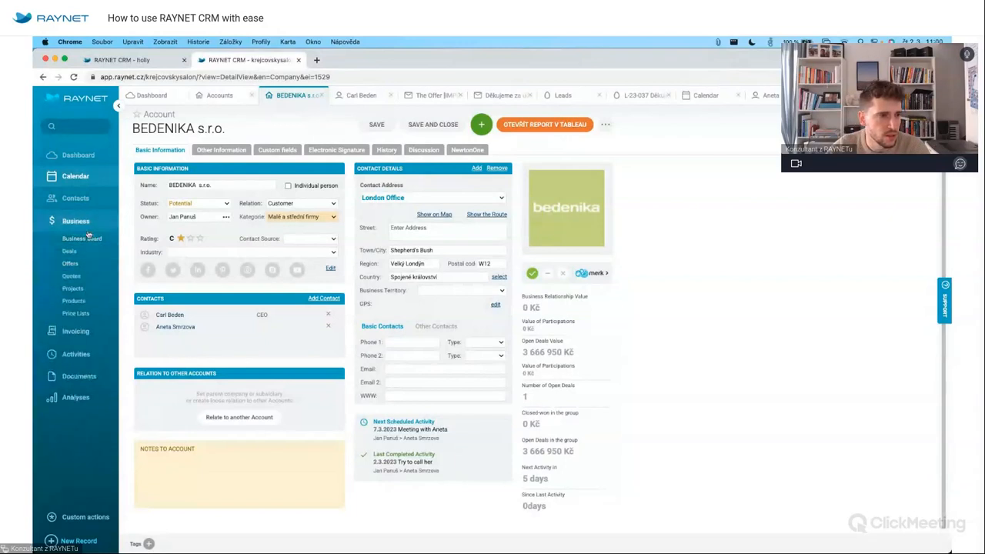
{"action": "left_click", "coordinate": [82, 238]}
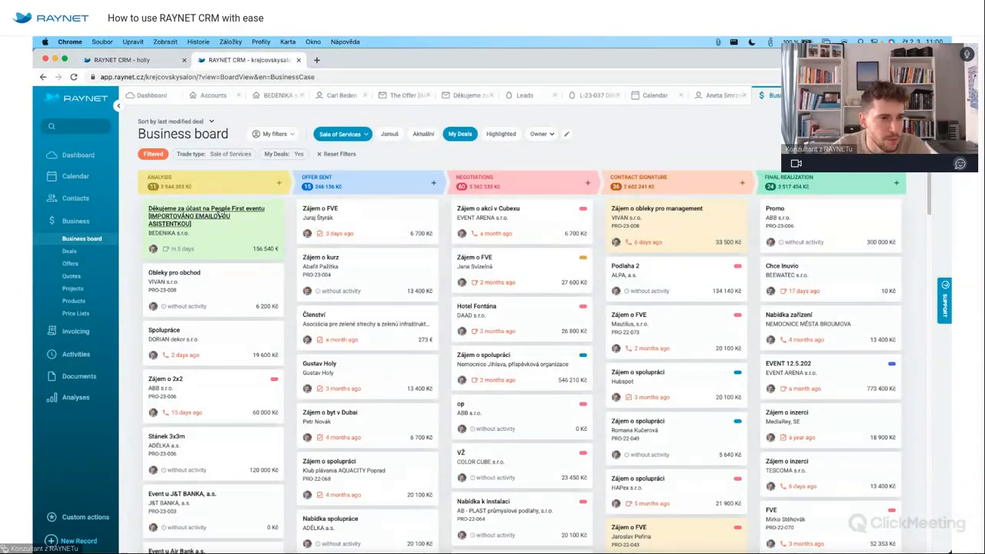
Move the People First event deal to Offer Sent, then set its stage to Negotiations.
{"action": "left_click_drag", "start_coordinate": [220, 217], "coordinate": [376, 217]}
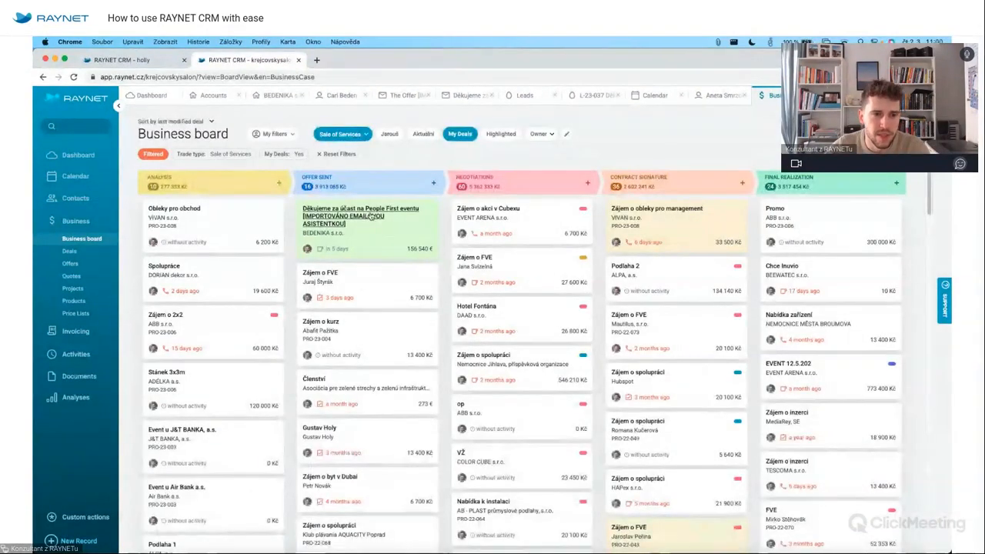
{"action": "left_click", "coordinate": [372, 217]}
{"action": "left_click", "coordinate": [244, 247]}
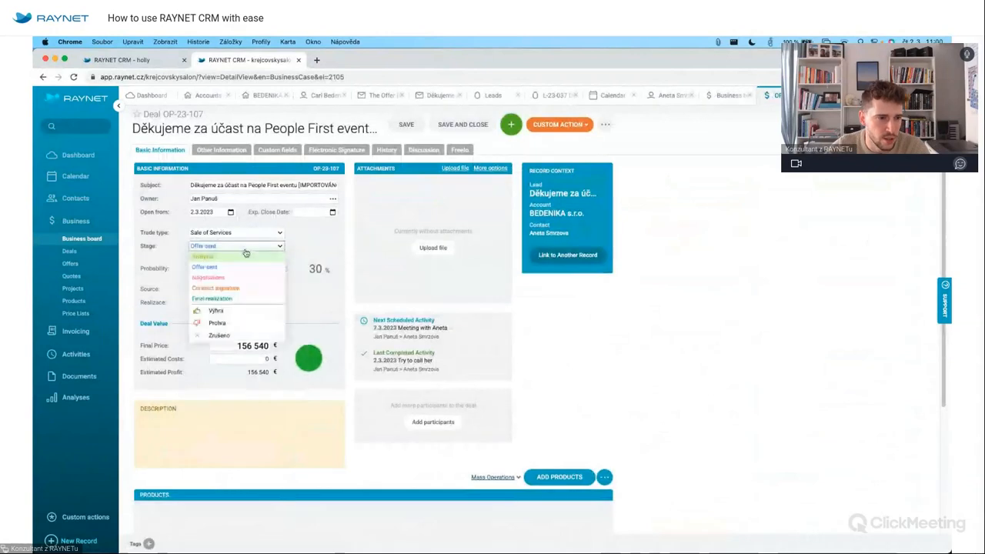
{"action": "left_click", "coordinate": [246, 278]}
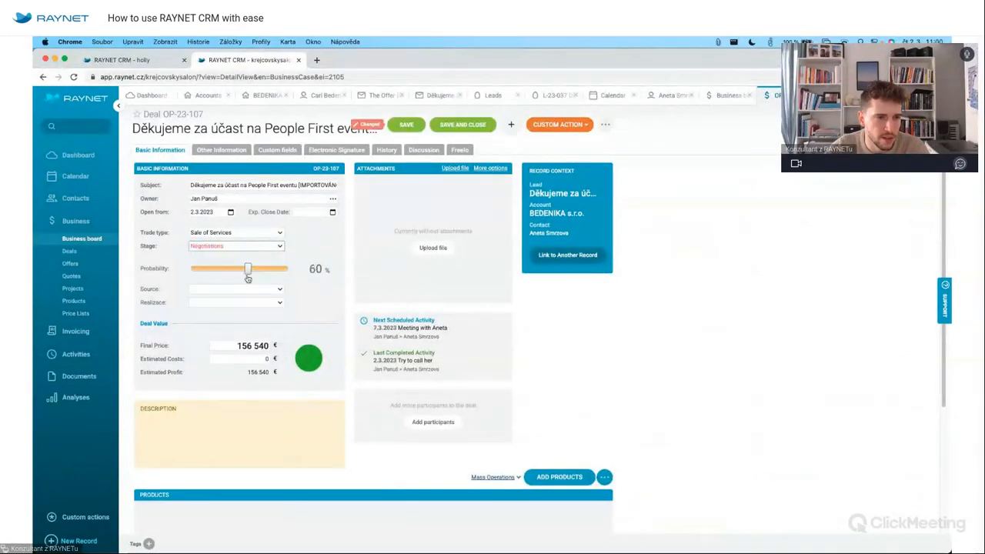
{"action": "left_click", "coordinate": [416, 128]}
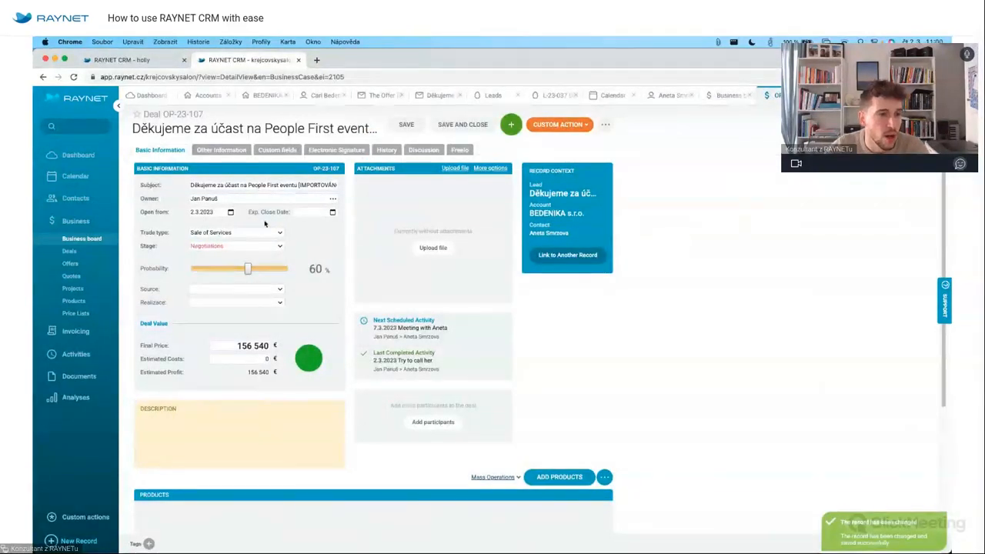
Set the deal's expected close date to 23.3.2023.
{"action": "left_click", "coordinate": [323, 212]}
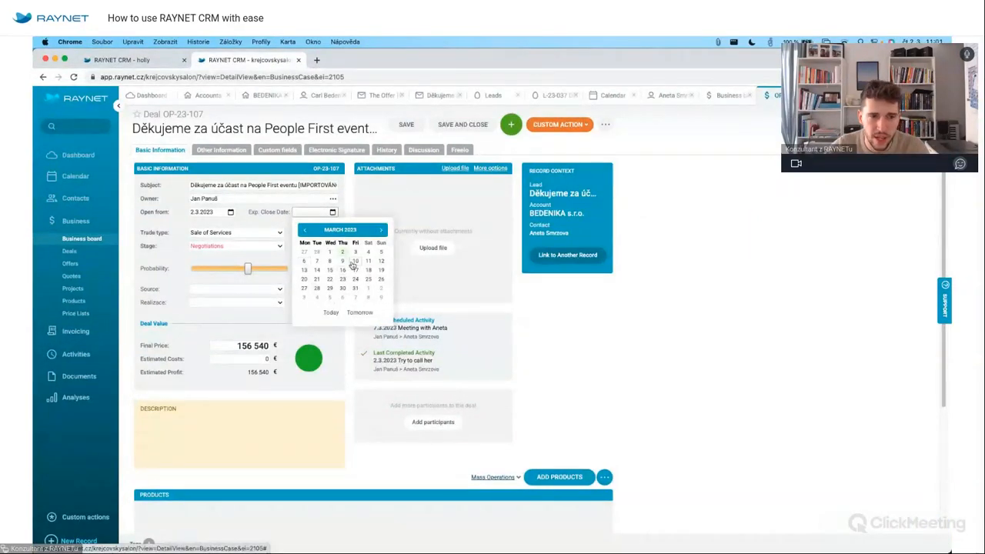
{"action": "left_click", "coordinate": [342, 279]}
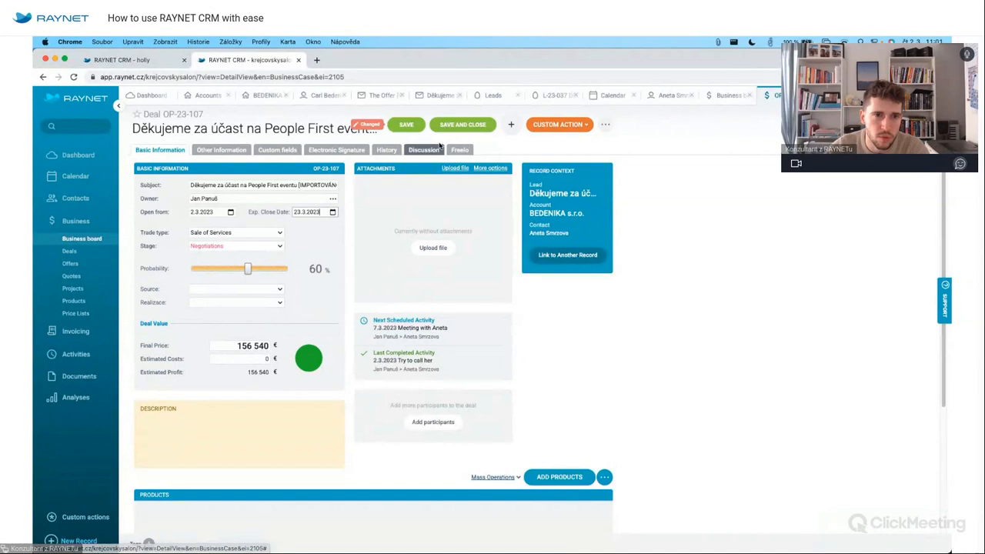
{"action": "left_click", "coordinate": [407, 123]}
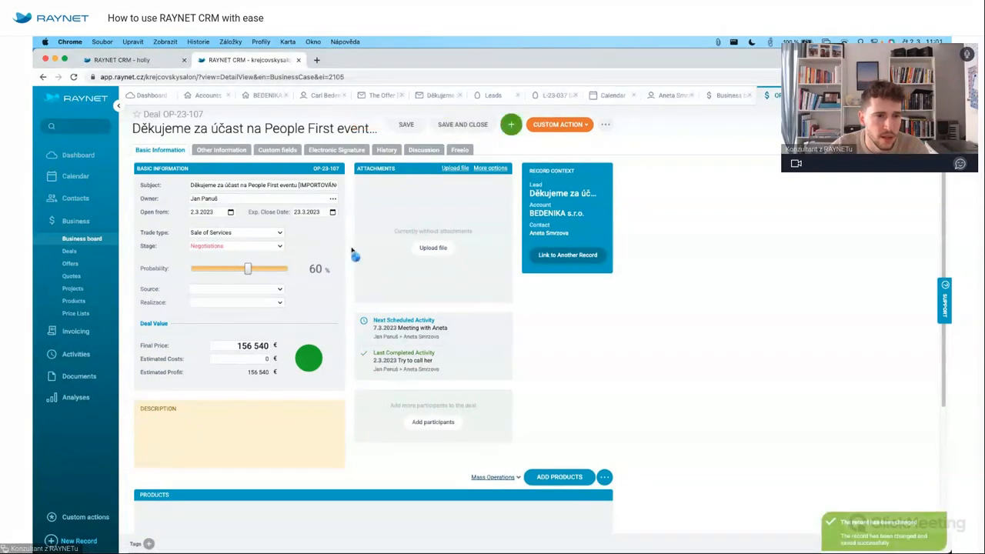
Rename the deal subject to 'Business Deal' and save it.
{"action": "triple_click", "coordinate": [289, 185]}
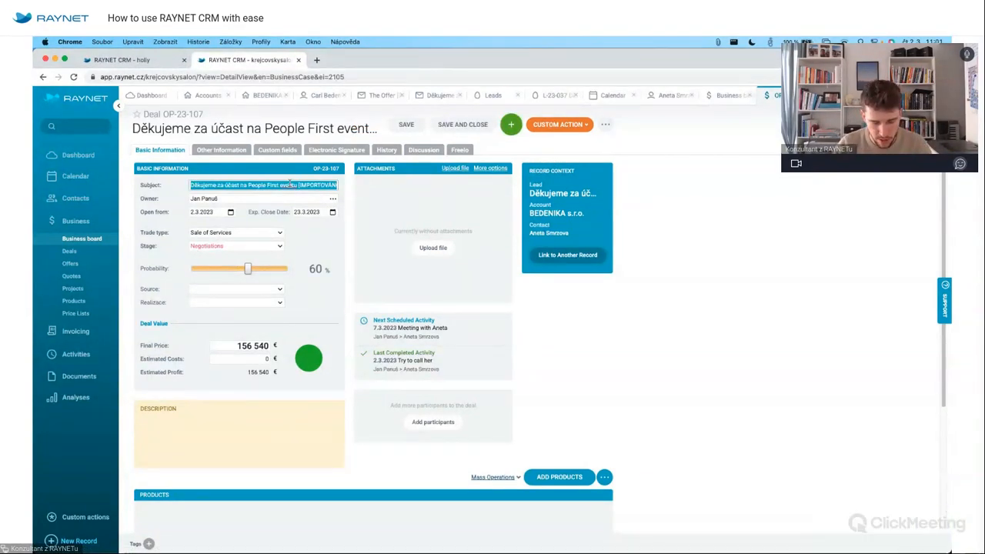
{"action": "type", "text": "Business"}
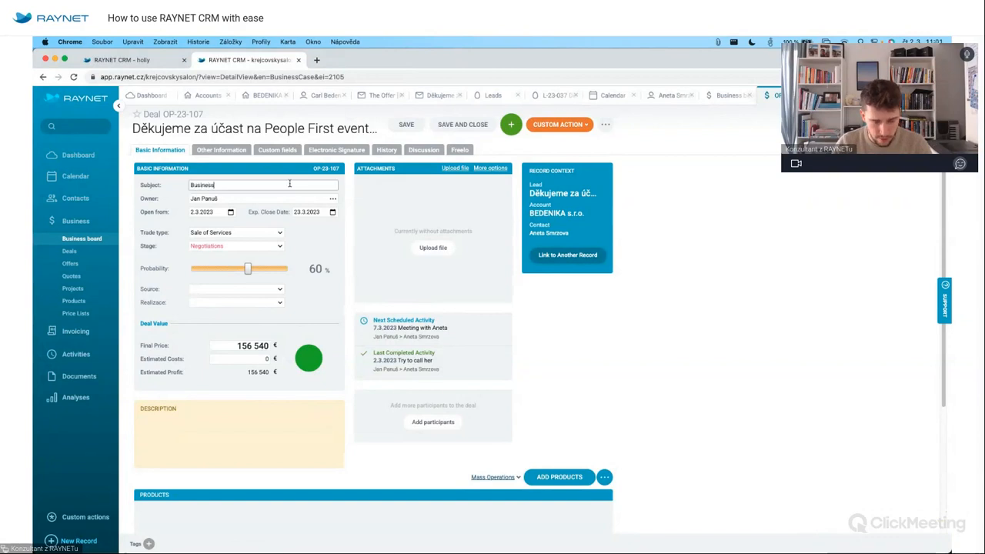
{"action": "type", "text": " Dela"}
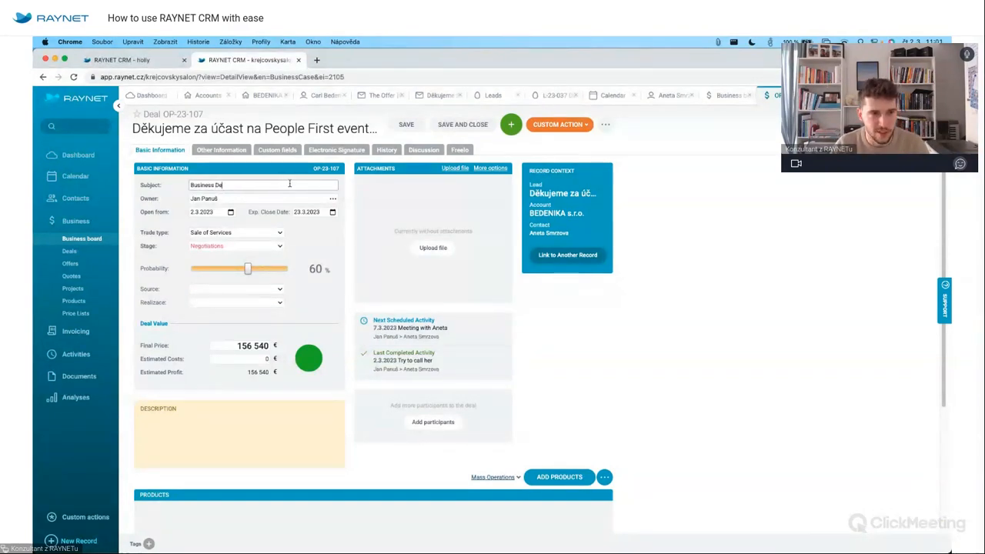
{"action": "left_click", "coordinate": [406, 124]}
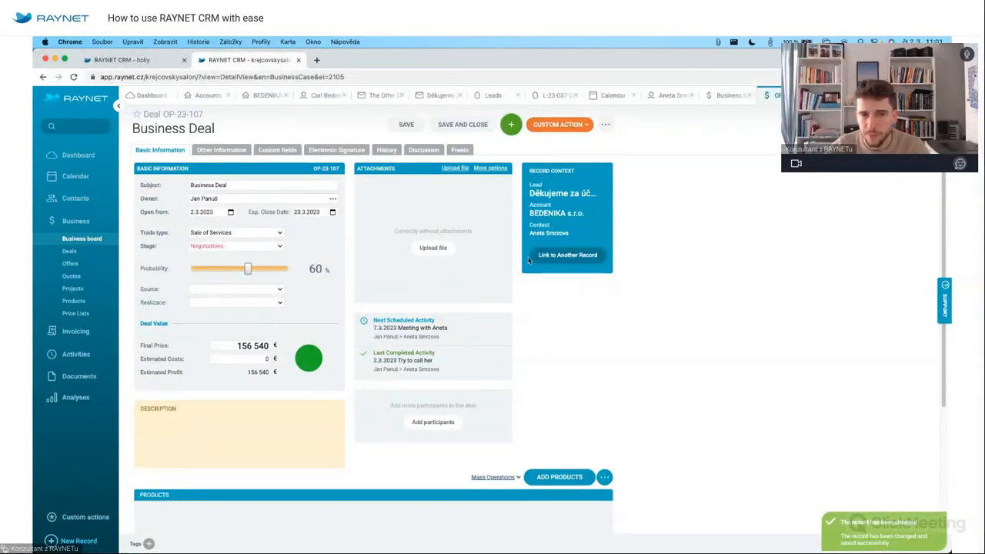
Attach Nabídka NAB-22-047 Boty.pdf from the desktop to the deal and save.
{"action": "mouse_move", "coordinate": [951, 552]}
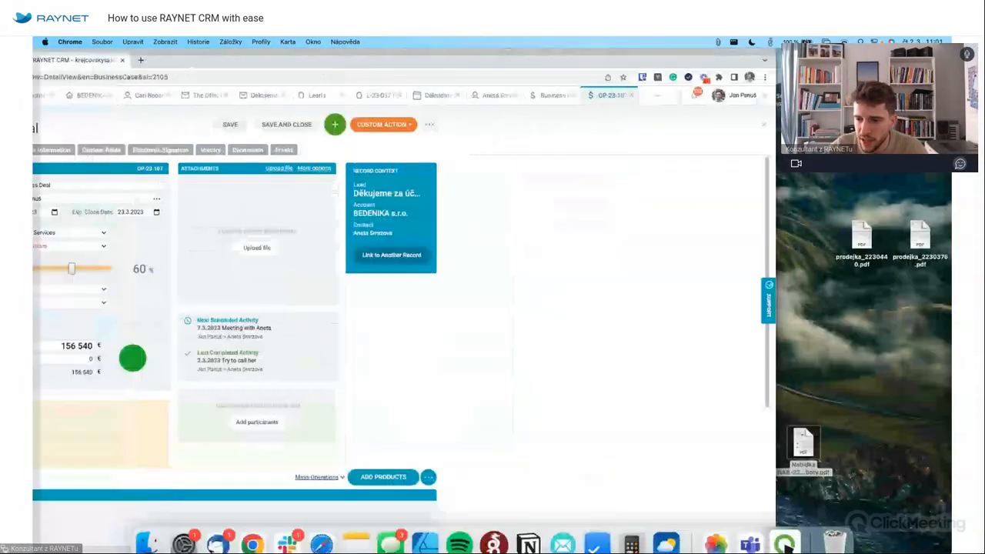
{"action": "left_click", "coordinate": [804, 445]}
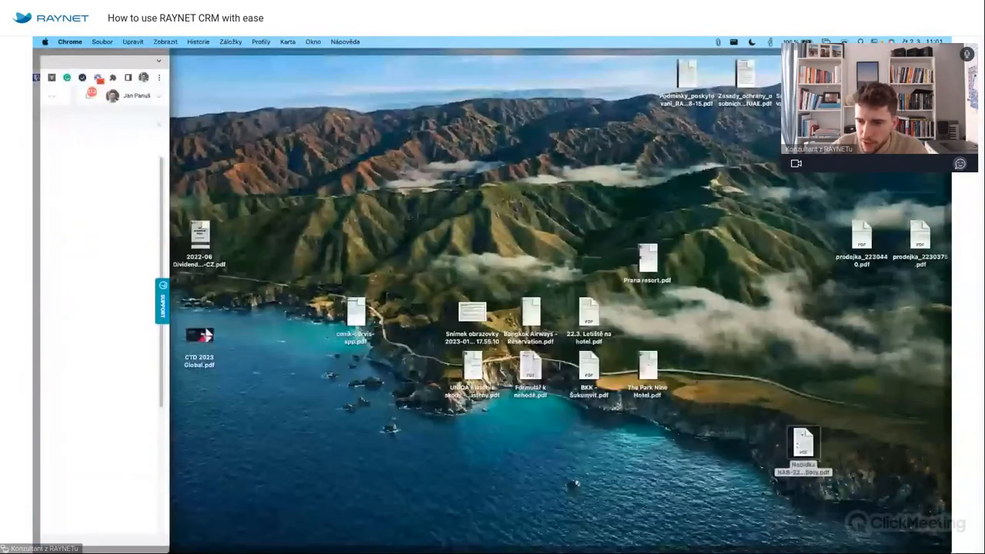
{"action": "left_click_drag", "start_coordinate": [803, 443], "coordinate": [433, 247]}
{"action": "left_click", "coordinate": [399, 126]}
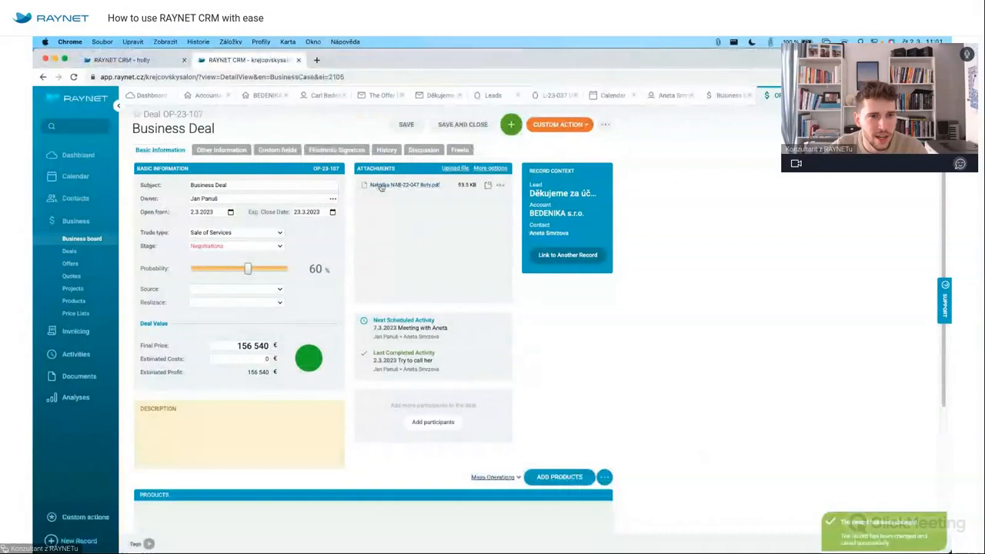
Set Estimated Costs to 75 000 and save, giving 81 540 profit.
{"action": "left_click", "coordinate": [256, 359]}
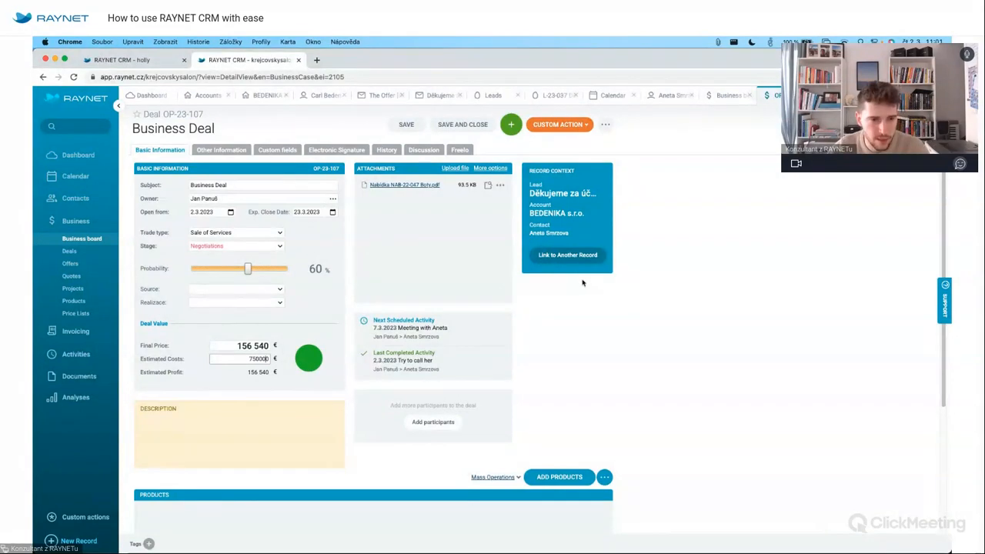
{"action": "left_click", "coordinate": [626, 351]}
{"action": "left_click", "coordinate": [268, 358]}
{"action": "key", "text": "BackSpace"}
{"action": "left_click", "coordinate": [558, 369]}
{"action": "left_click", "coordinate": [413, 125]}
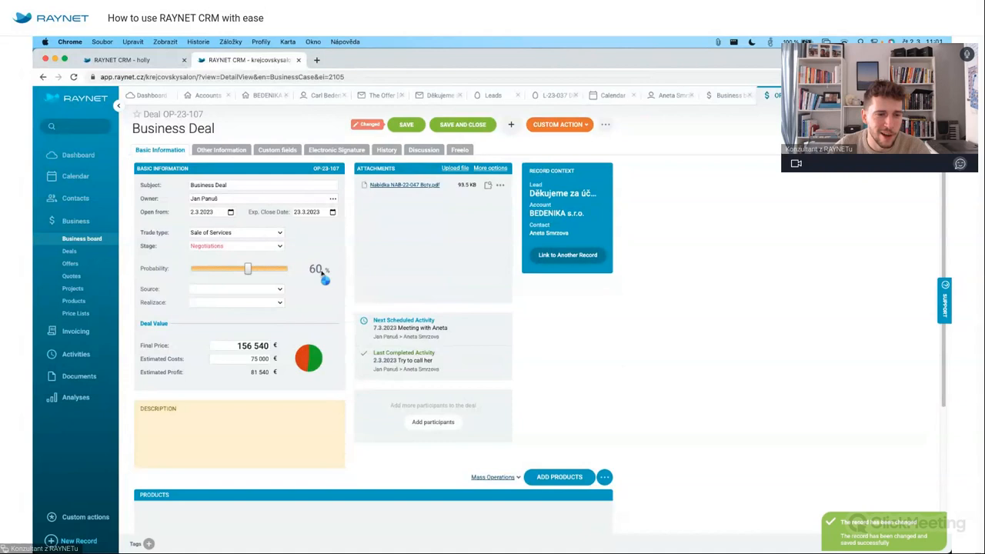
{"action": "mouse_move", "coordinate": [298, 358]}
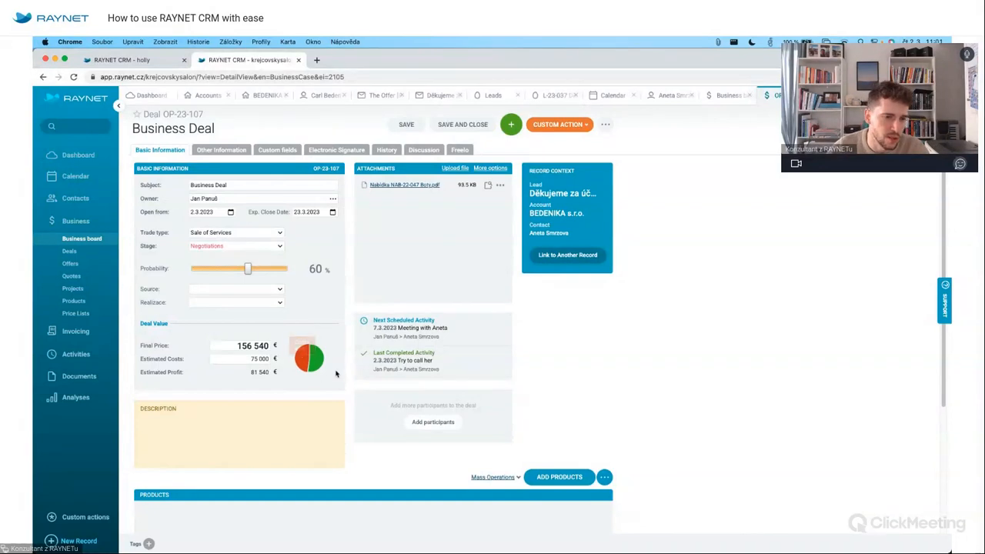
{"action": "scroll", "coordinate": [346, 395], "scroll_direction": "down", "scroll_amount": 2}
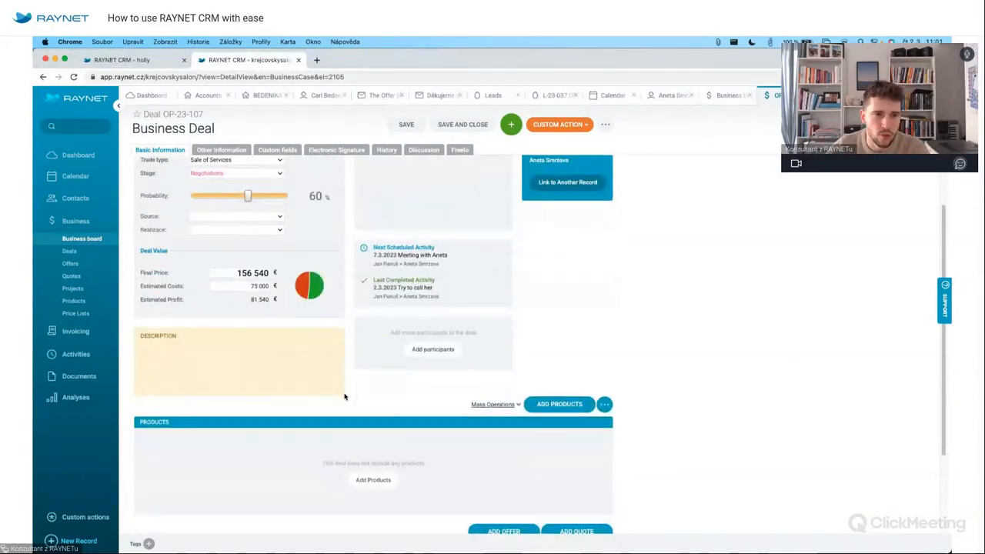
{"action": "scroll", "coordinate": [345, 396], "scroll_direction": "up", "scroll_amount": 2}
{"action": "scroll", "coordinate": [361, 307], "scroll_direction": "down", "scroll_amount": 2}
{"action": "scroll", "coordinate": [360, 308], "scroll_direction": "up", "scroll_amount": 1}
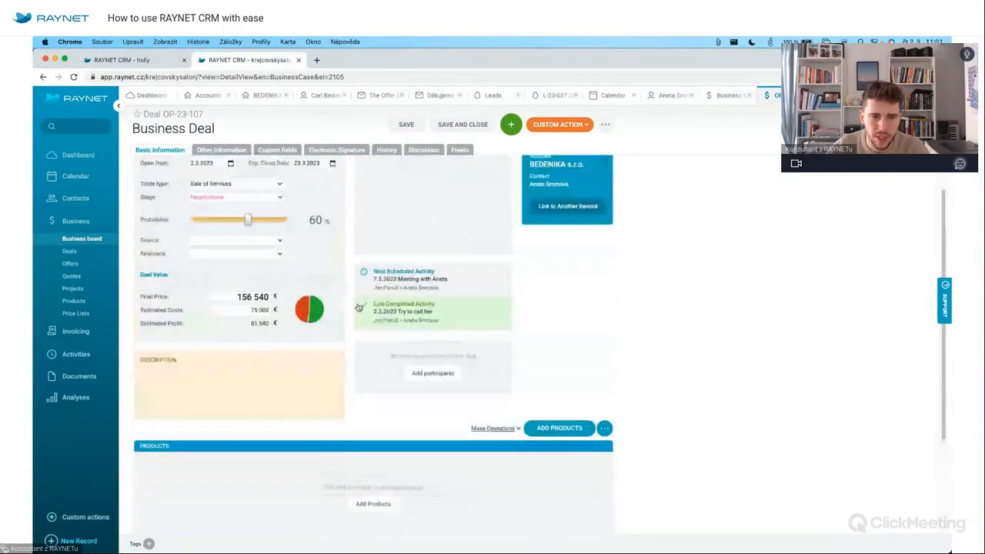
{"action": "scroll", "coordinate": [360, 307], "scroll_direction": "up", "scroll_amount": 2}
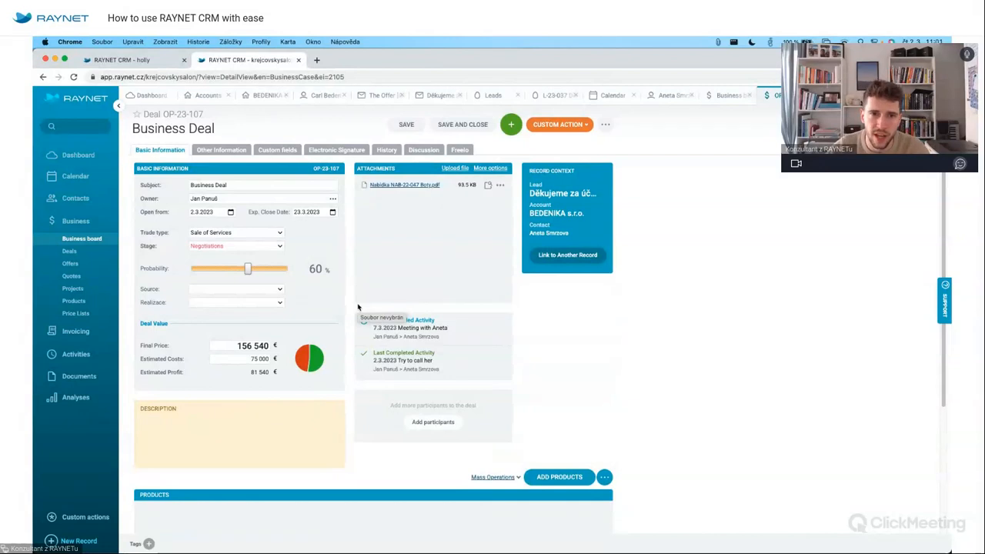
Browse the deal's Custom fields, History and Discussion tabs, then return to Basic Information.
{"action": "left_click", "coordinate": [278, 150]}
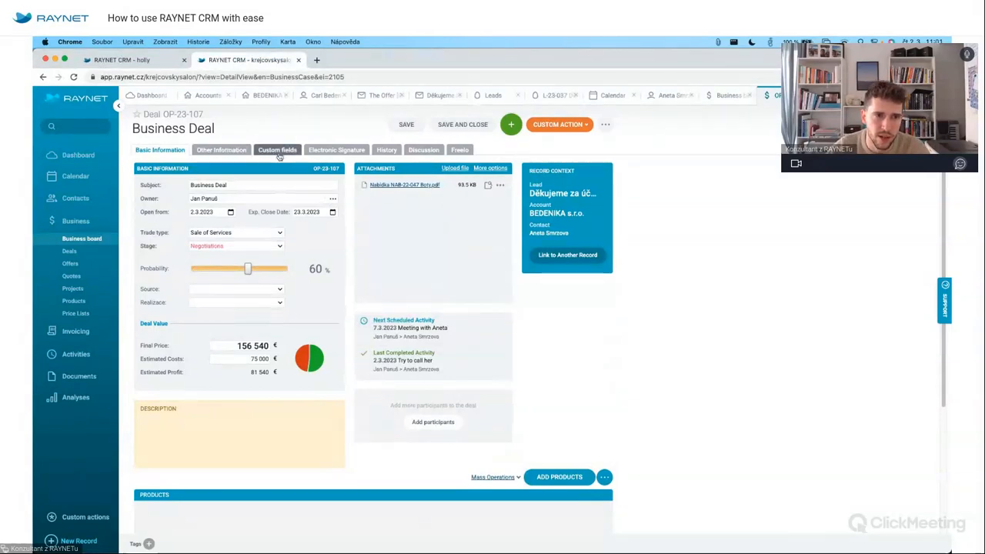
{"action": "left_click", "coordinate": [388, 150]}
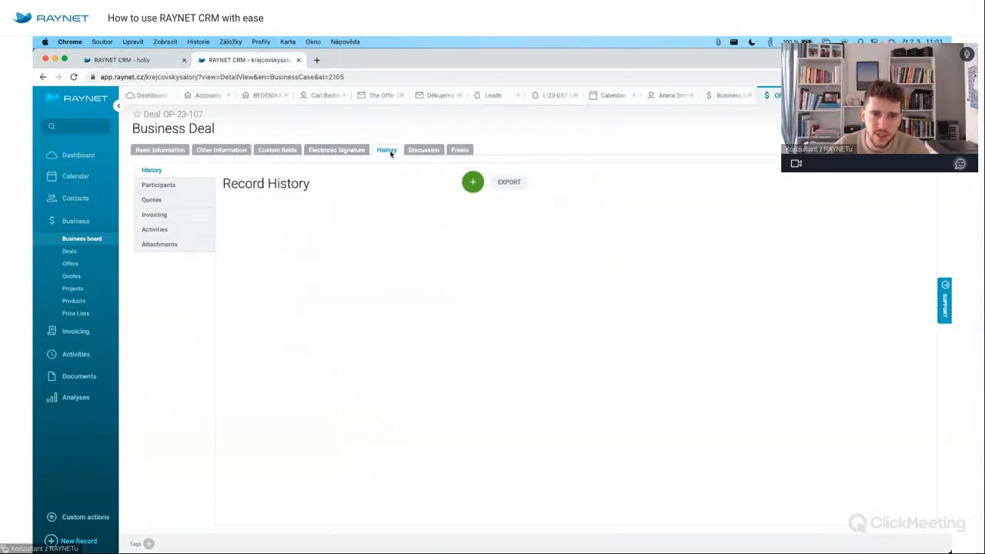
{"action": "left_click", "coordinate": [435, 150]}
{"action": "left_click", "coordinate": [160, 149]}
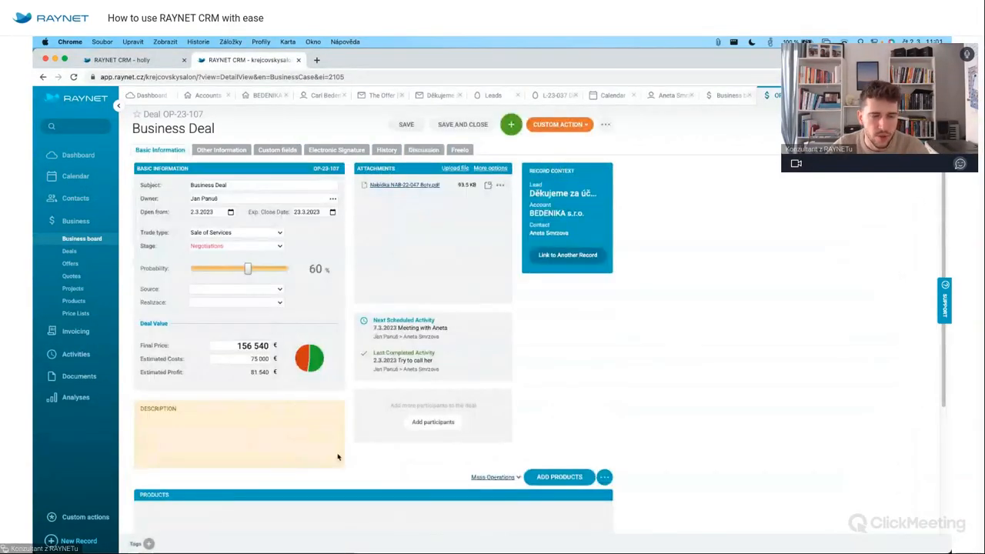
{"action": "scroll", "coordinate": [343, 435], "scroll_direction": "down", "scroll_amount": 2}
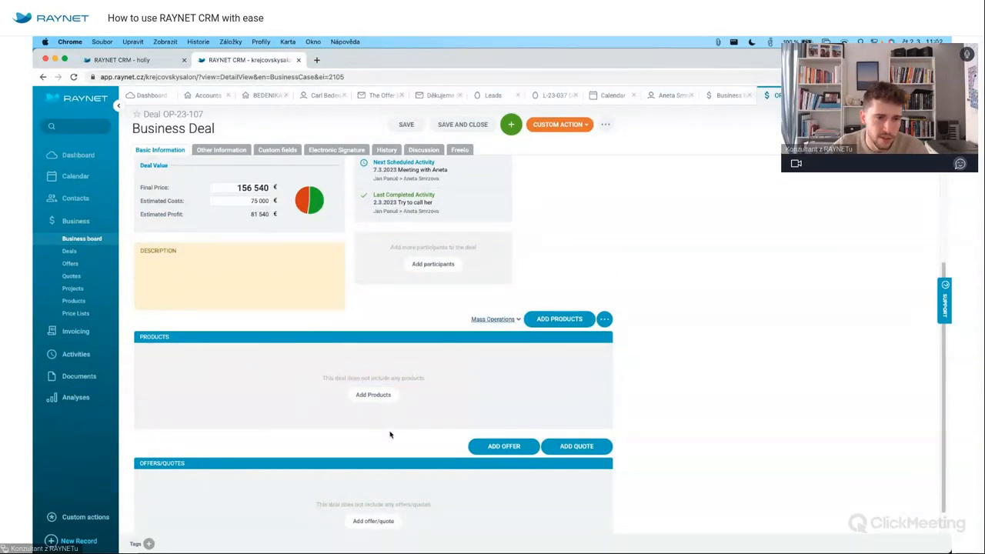
Add the three Oxford shoes from the DALAP price list (819 €), save, and open product BO2-43.
{"action": "left_click", "coordinate": [374, 395]}
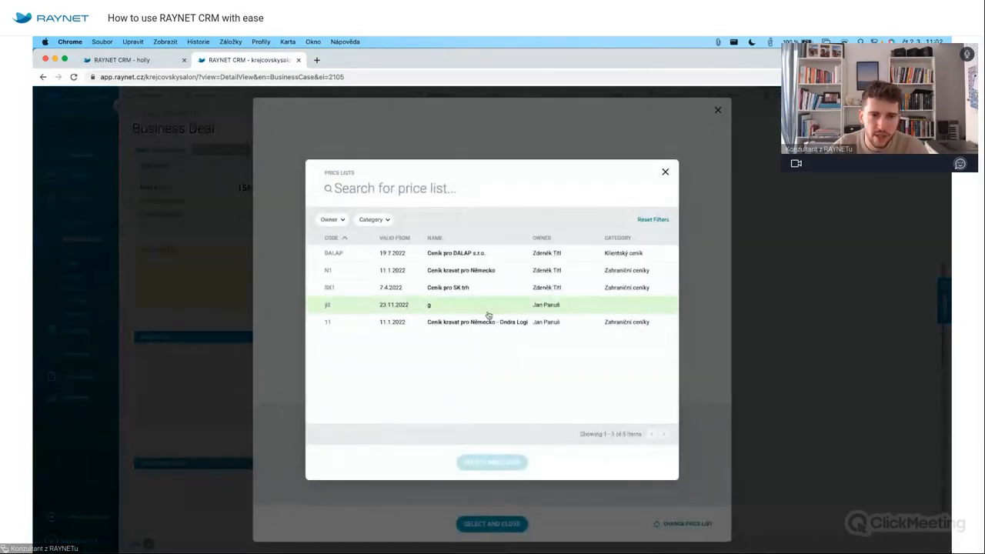
{"action": "left_click", "coordinate": [479, 253]}
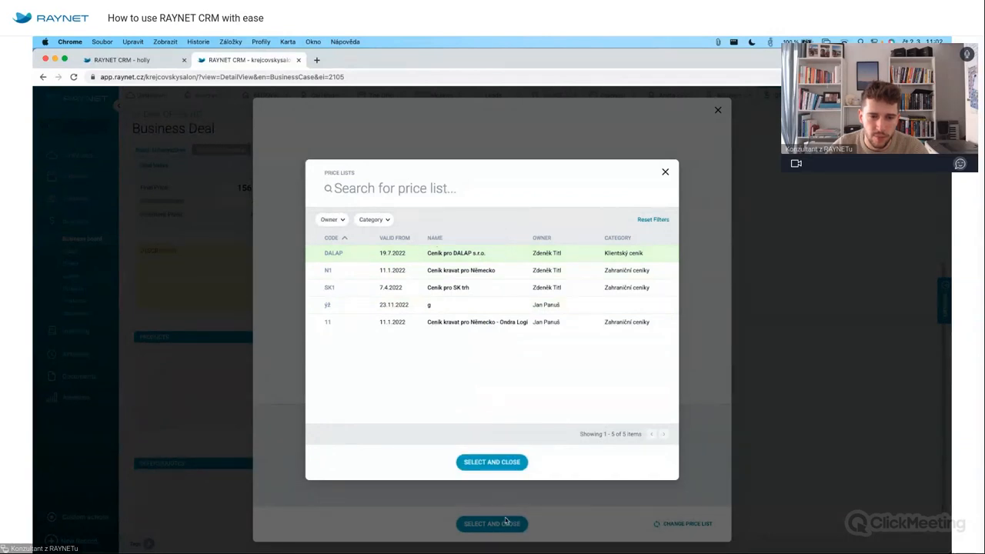
{"action": "left_click", "coordinate": [491, 462]}
{"action": "left_click", "coordinate": [280, 151]}
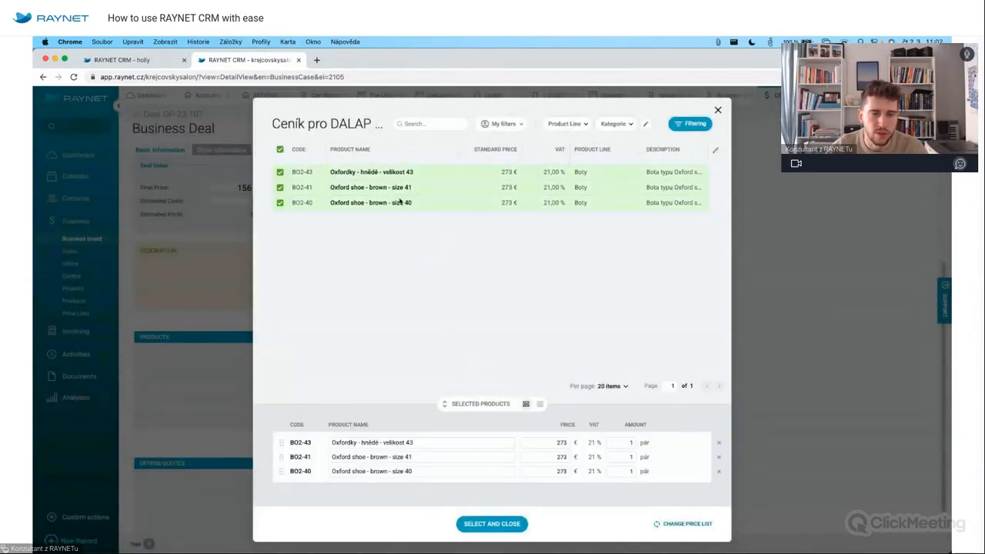
{"action": "left_click", "coordinate": [485, 524]}
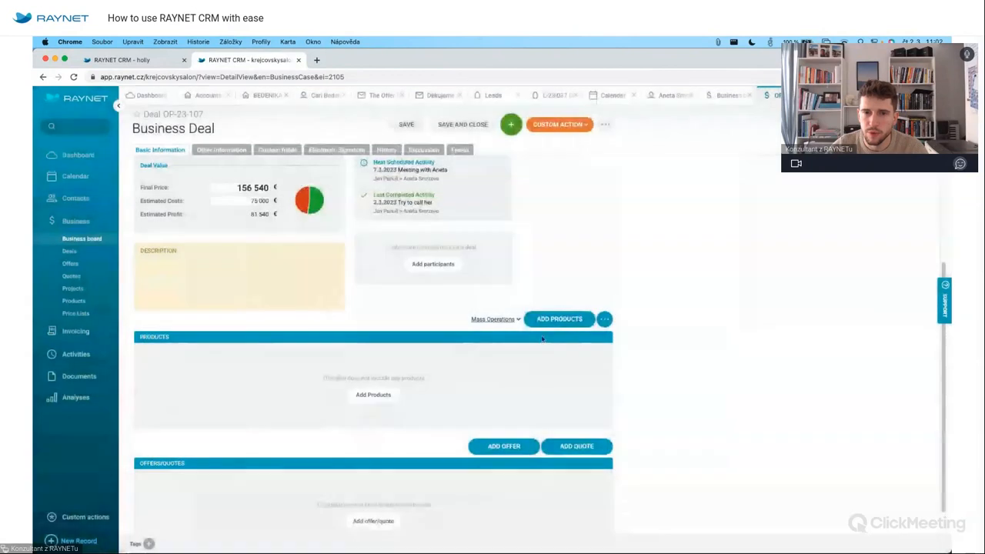
{"action": "left_click", "coordinate": [420, 128]}
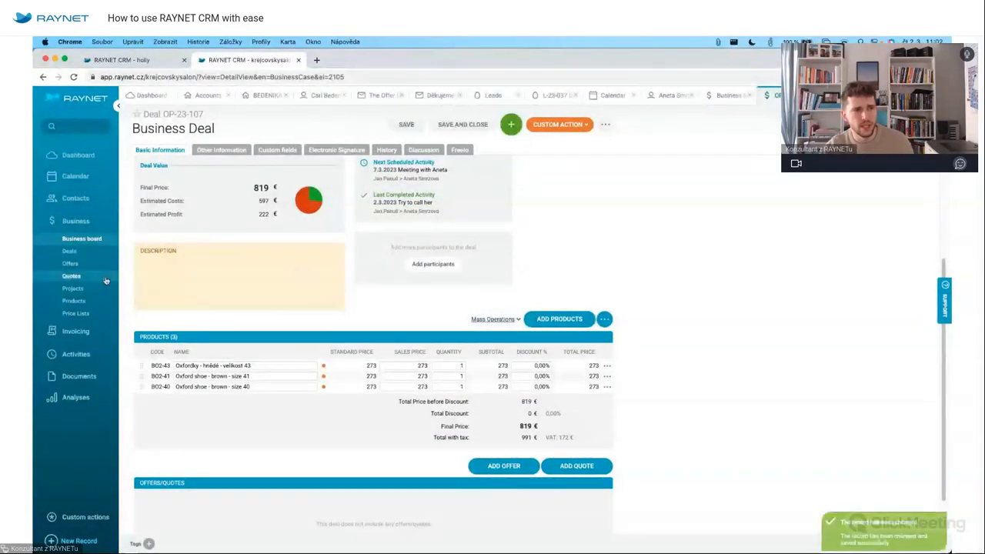
{"action": "left_click", "coordinate": [160, 367]}
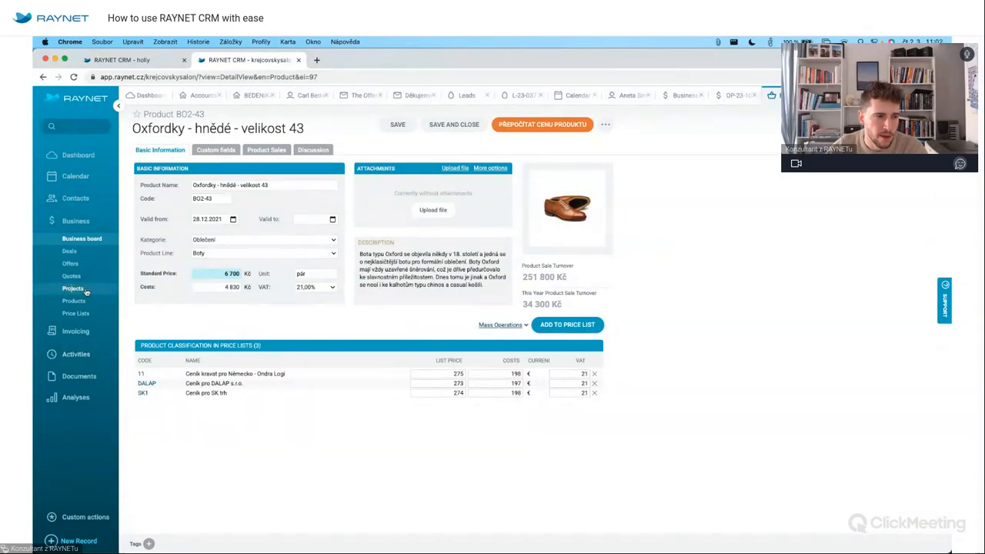
Browse the Price Lists and Products lists, then return to deal OP-23-107.
{"action": "left_click", "coordinate": [76, 313]}
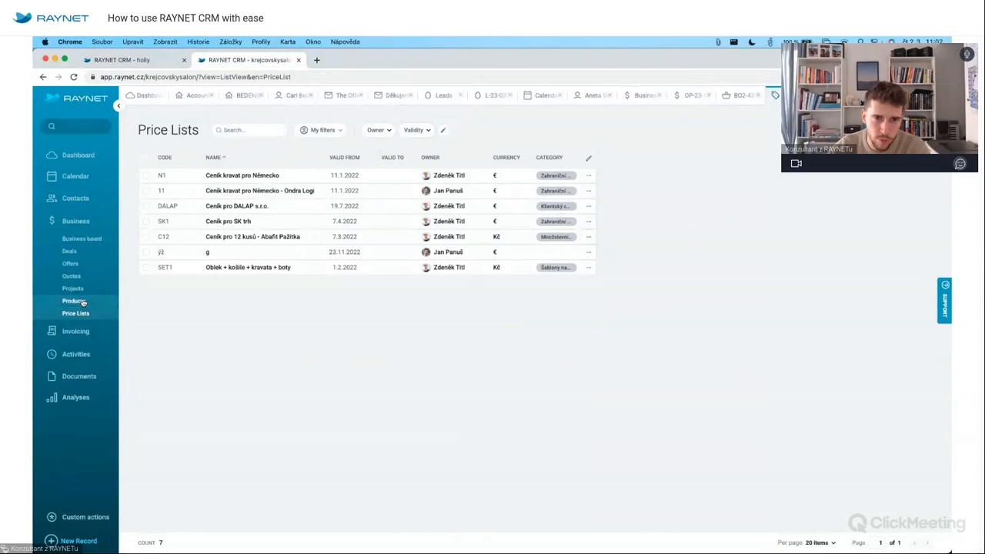
{"action": "left_click", "coordinate": [110, 302]}
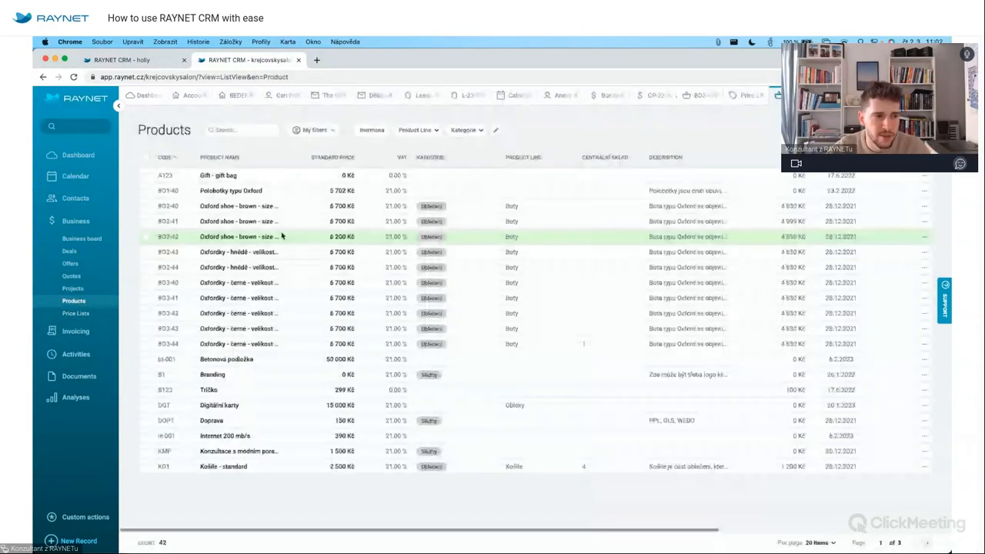
{"action": "left_click", "coordinate": [76, 313]}
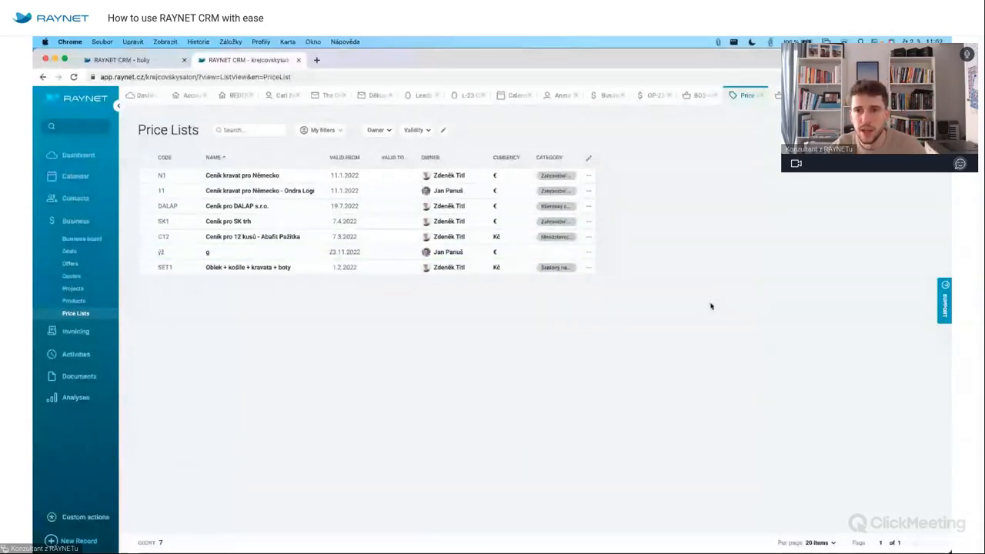
{"action": "left_click", "coordinate": [780, 96]}
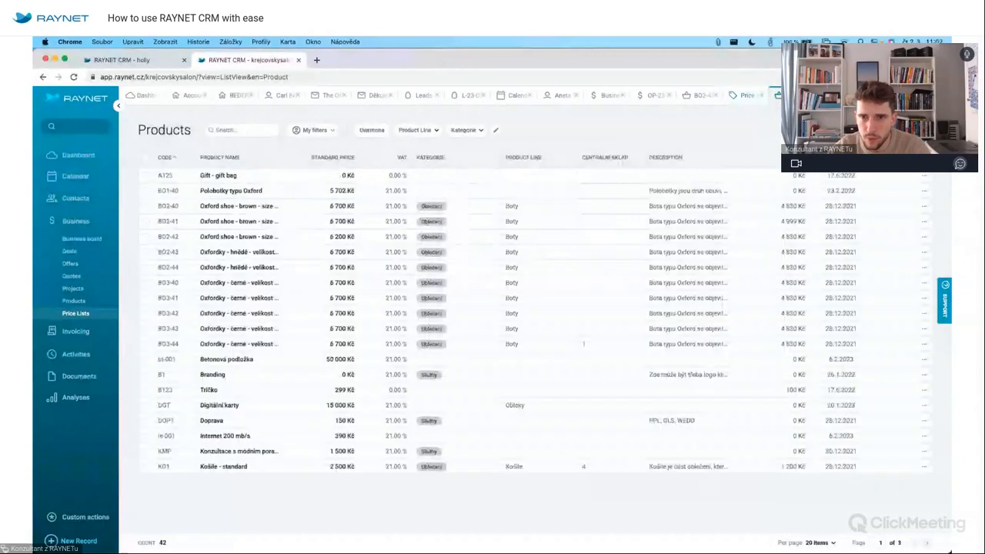
{"action": "left_click", "coordinate": [654, 96]}
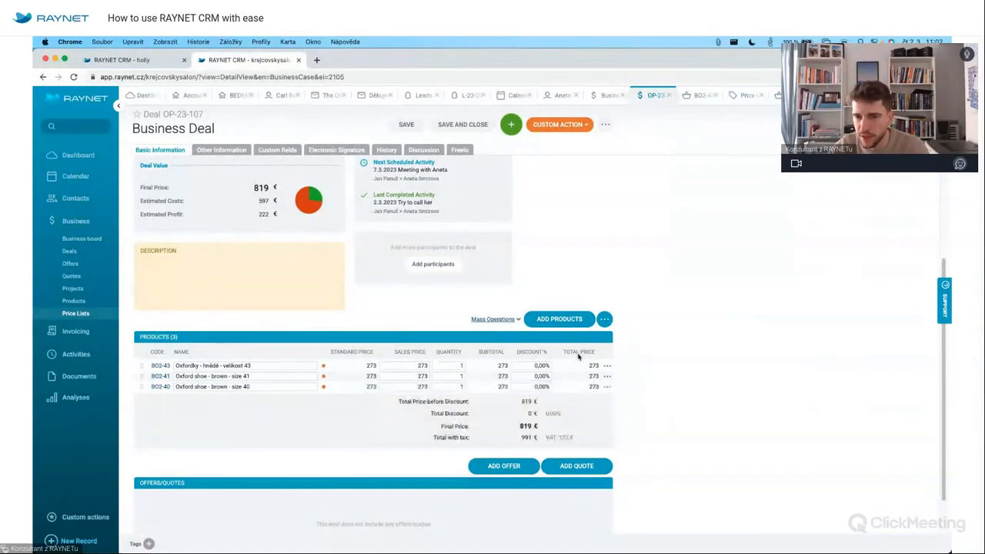
Change the first product's quantity to 41 and save the deal.
{"action": "left_click", "coordinate": [556, 319]}
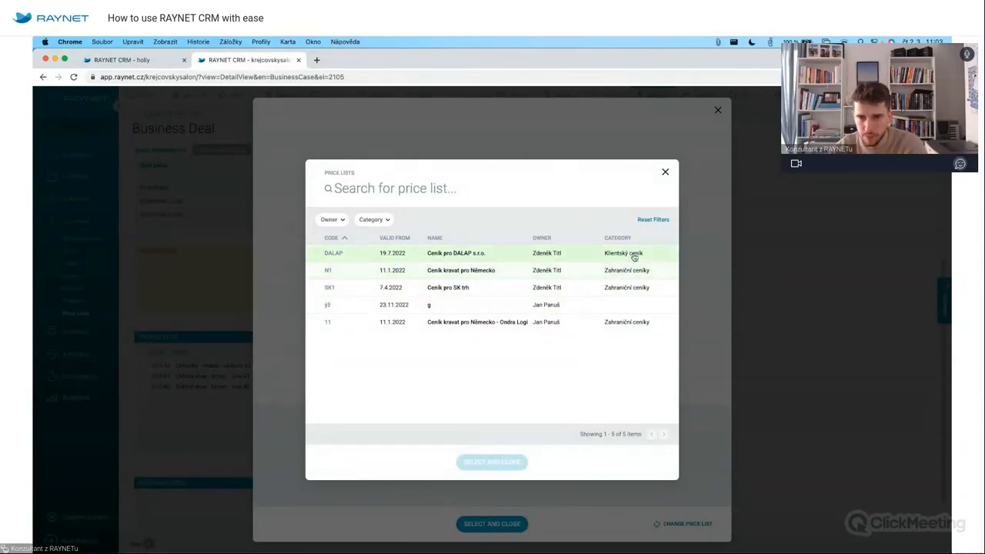
{"action": "left_click", "coordinate": [665, 172]}
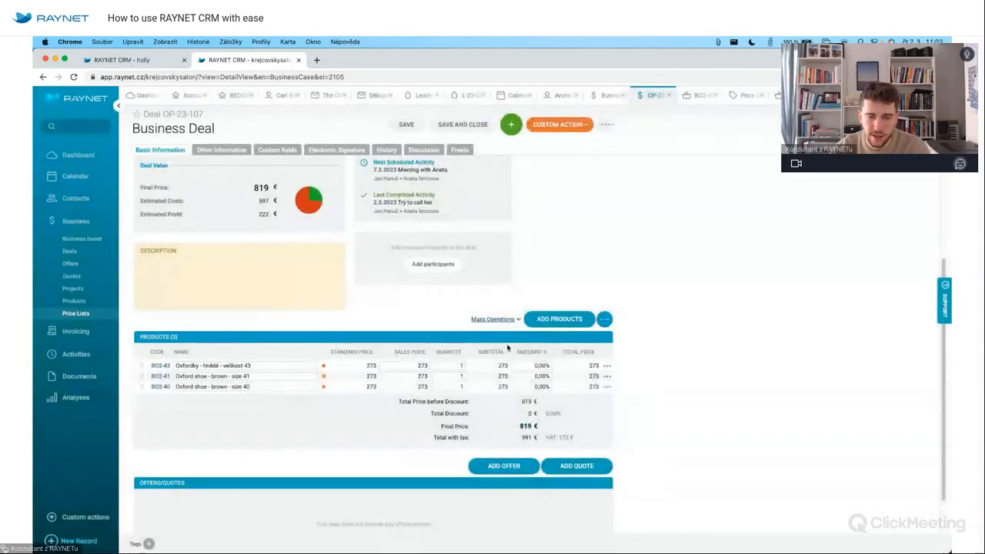
{"action": "left_click", "coordinate": [452, 364]}
{"action": "type", "text": "541"}
{"action": "key", "text": "Return"}
{"action": "left_click", "coordinate": [452, 365]}
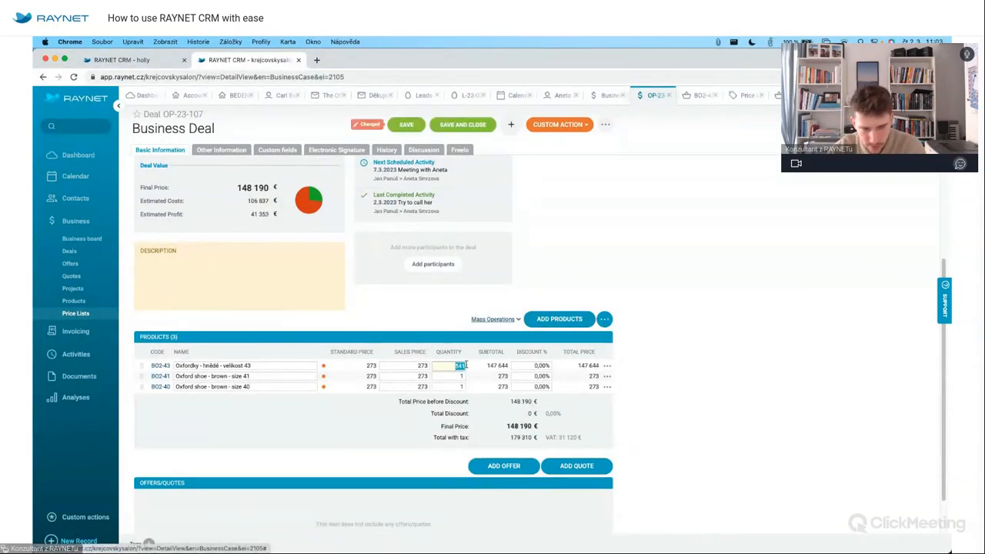
{"action": "left_click", "coordinate": [478, 376]}
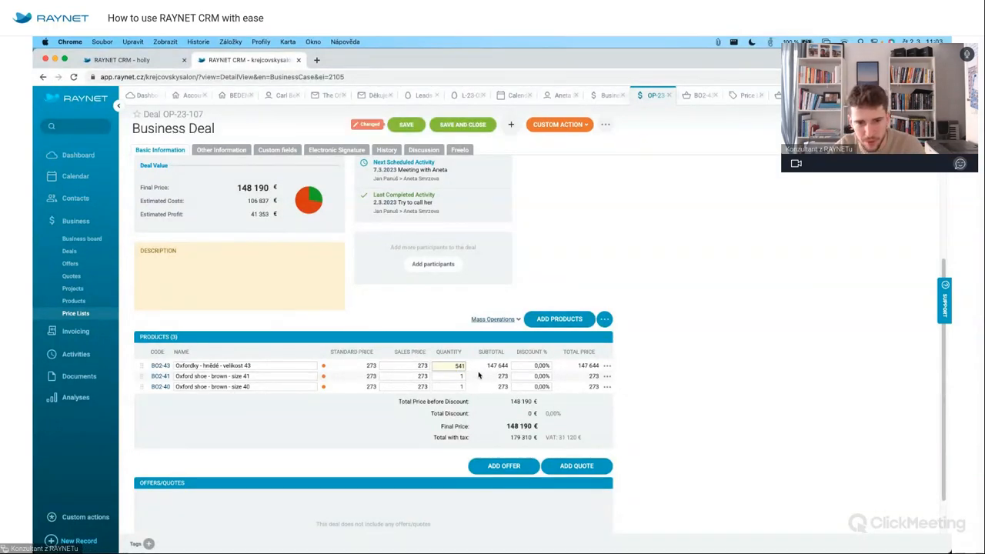
{"action": "key", "text": "Return"}
{"action": "left_click", "coordinate": [406, 124]}
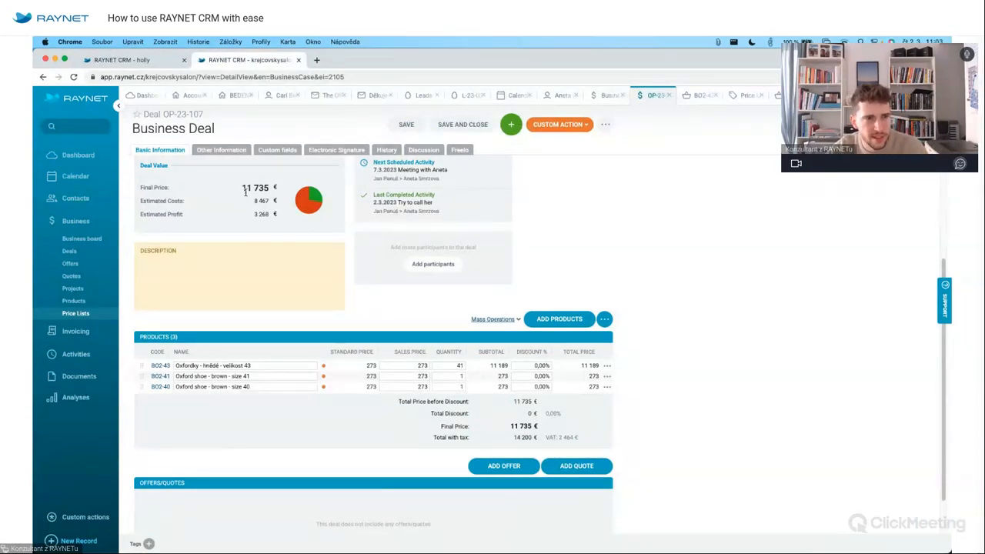
Lower the first product's cost from 197 and save, bringing the deal to 11 739 €.
{"action": "left_click_drag", "start_coordinate": [244, 187], "coordinate": [269, 187]}
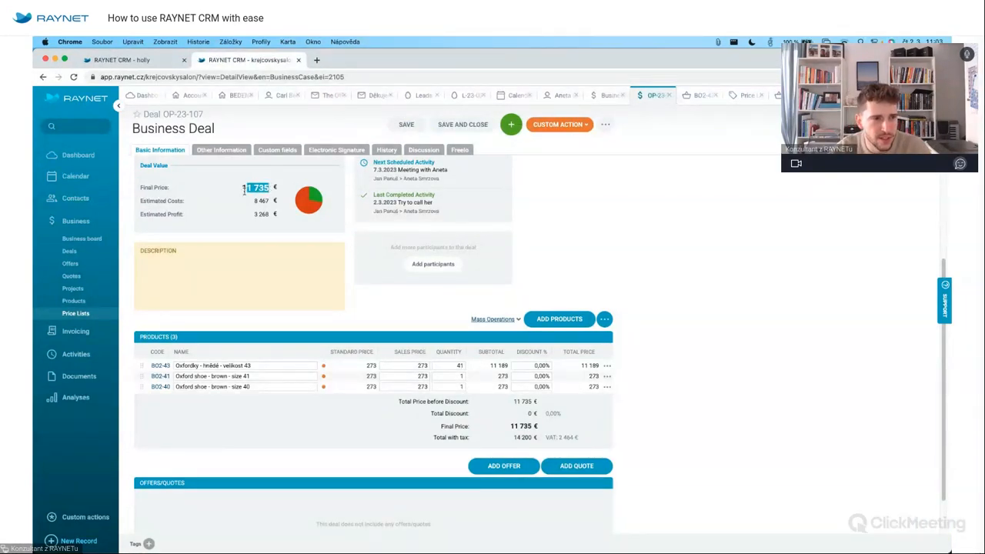
{"action": "left_click", "coordinate": [247, 187]}
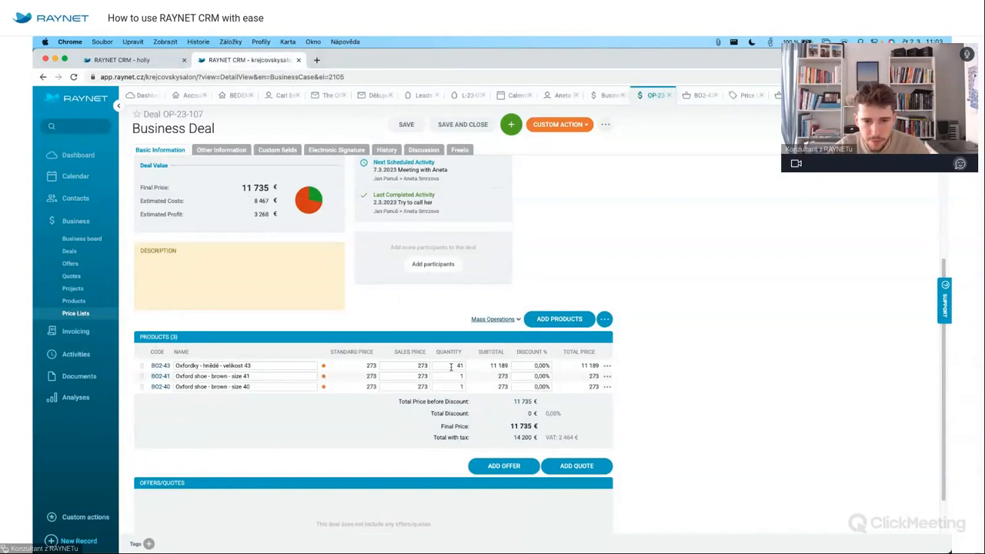
{"action": "left_click", "coordinate": [608, 366]}
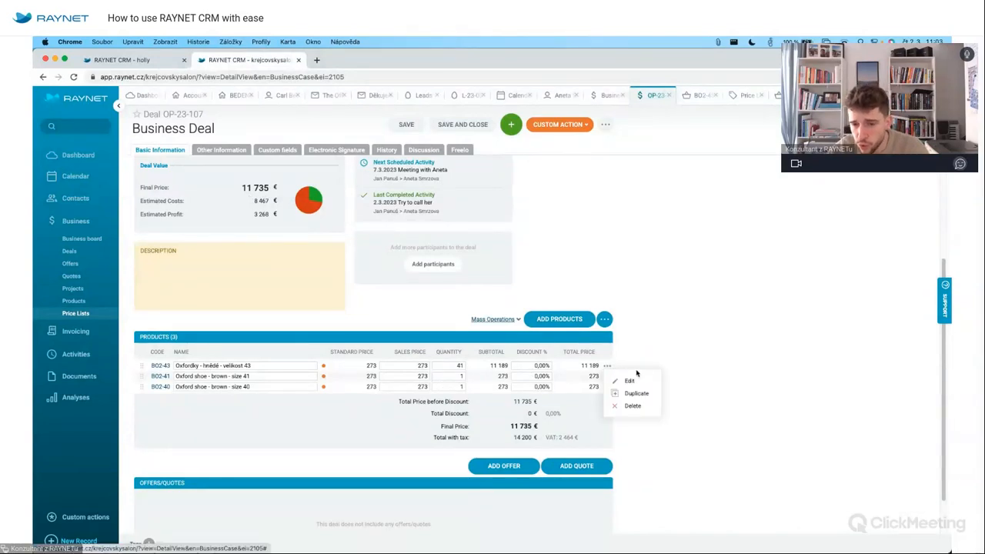
{"action": "left_click", "coordinate": [630, 381]}
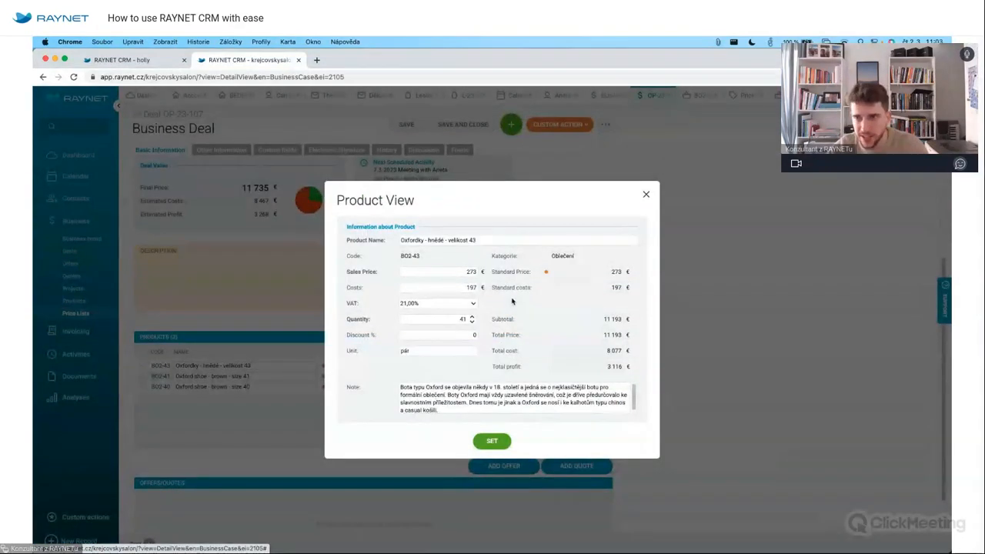
{"action": "left_click", "coordinate": [465, 287]}
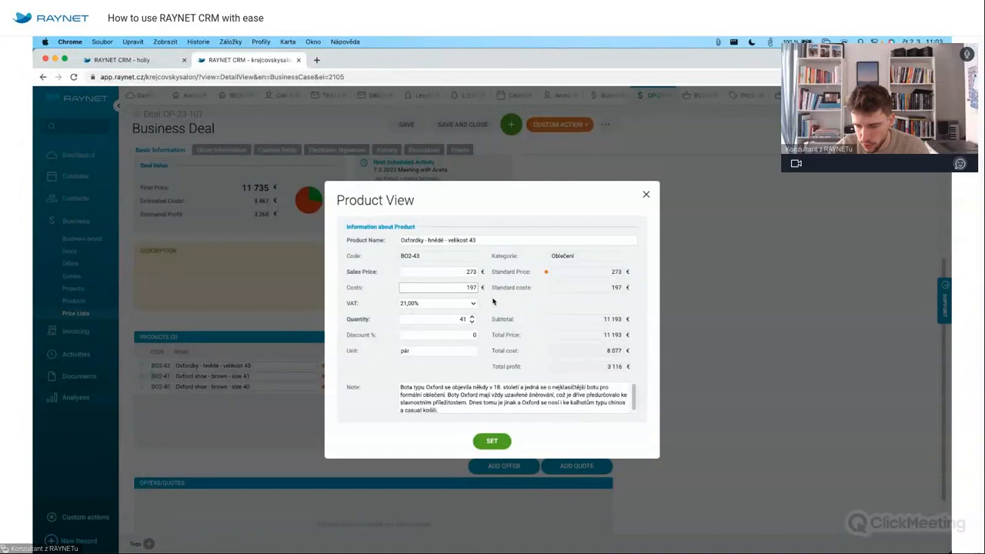
{"action": "key", "text": "BackSpace"}
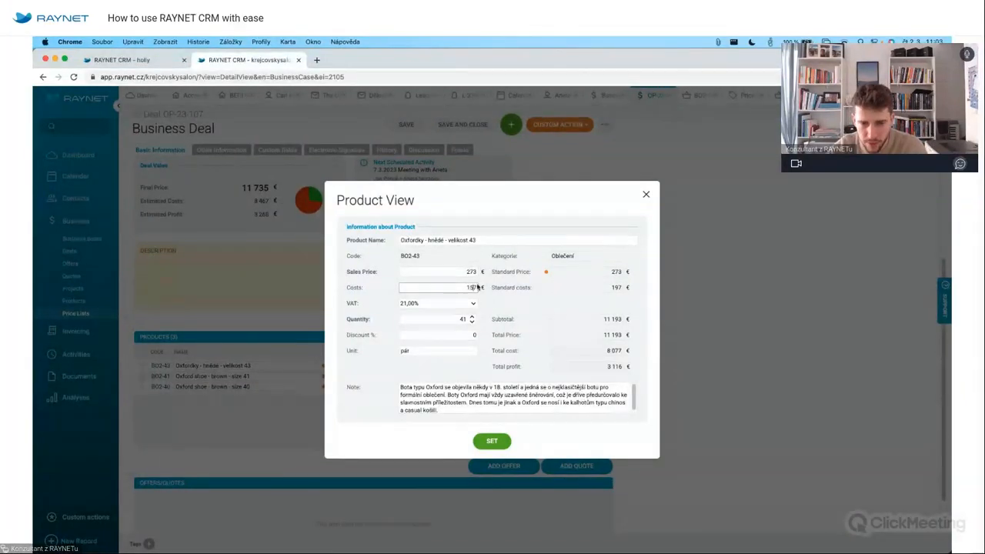
{"action": "left_click", "coordinate": [492, 441]}
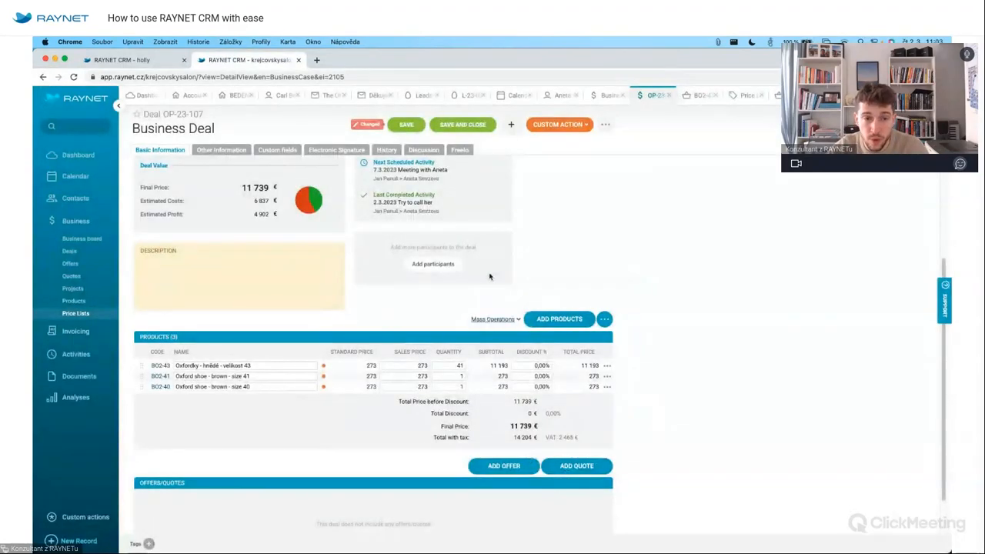
{"action": "left_click", "coordinate": [406, 126]}
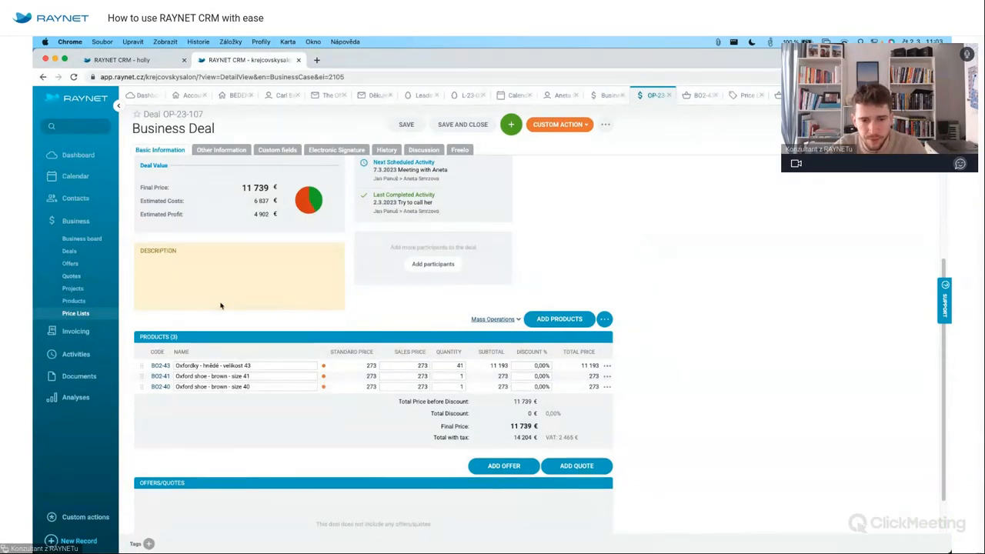
{"action": "scroll", "coordinate": [515, 418], "scroll_direction": "down", "scroll_amount": 1}
Create offer NAB-23-035 from the deal and export it as a customer PDF.
{"action": "left_click", "coordinate": [504, 417]}
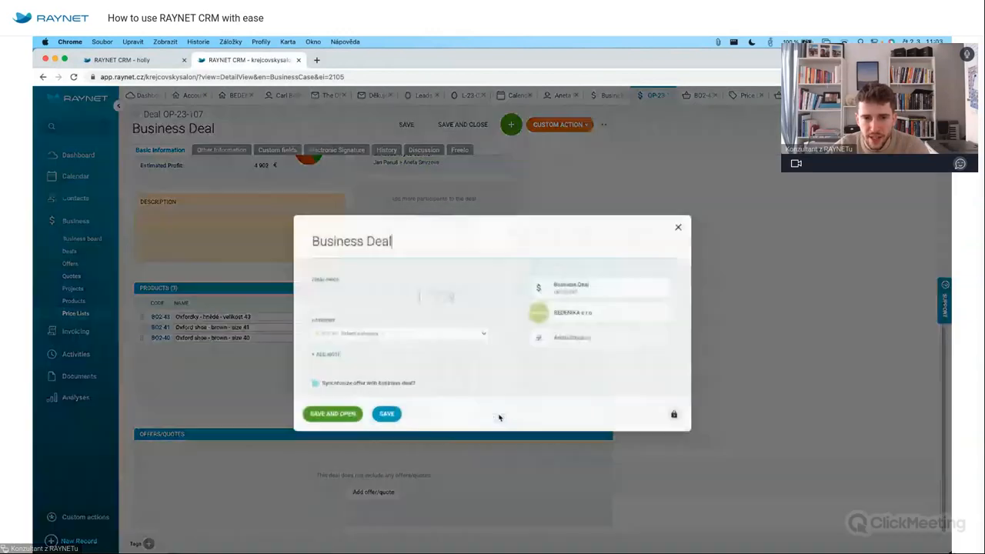
{"action": "left_click", "coordinate": [326, 415]}
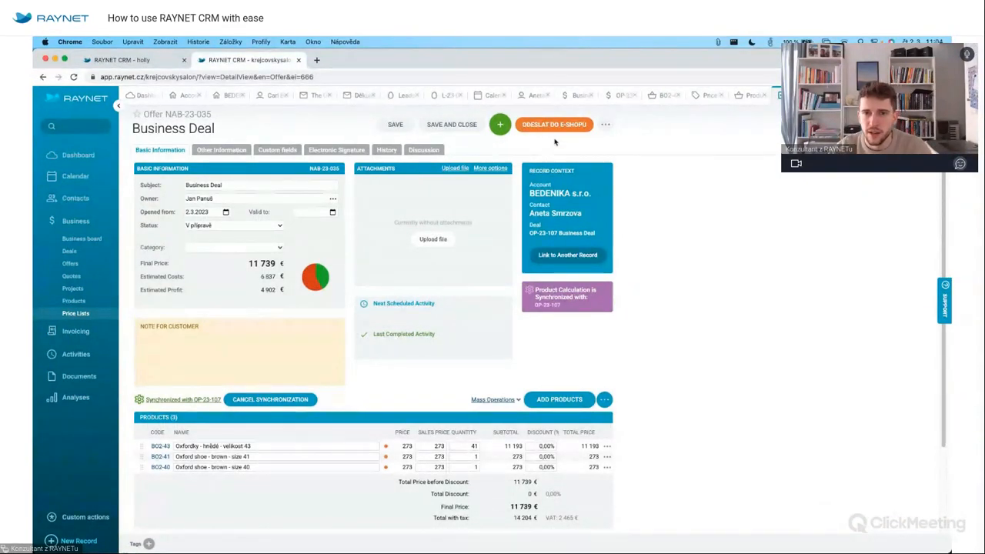
{"action": "left_click", "coordinate": [605, 124]}
{"action": "mouse_move", "coordinate": [651, 223]}
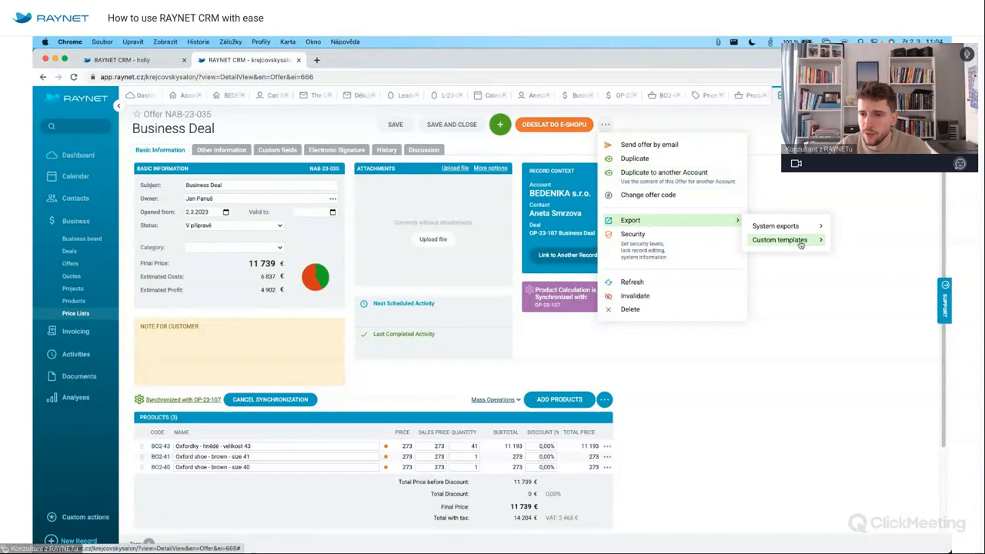
{"action": "mouse_move", "coordinate": [800, 229]}
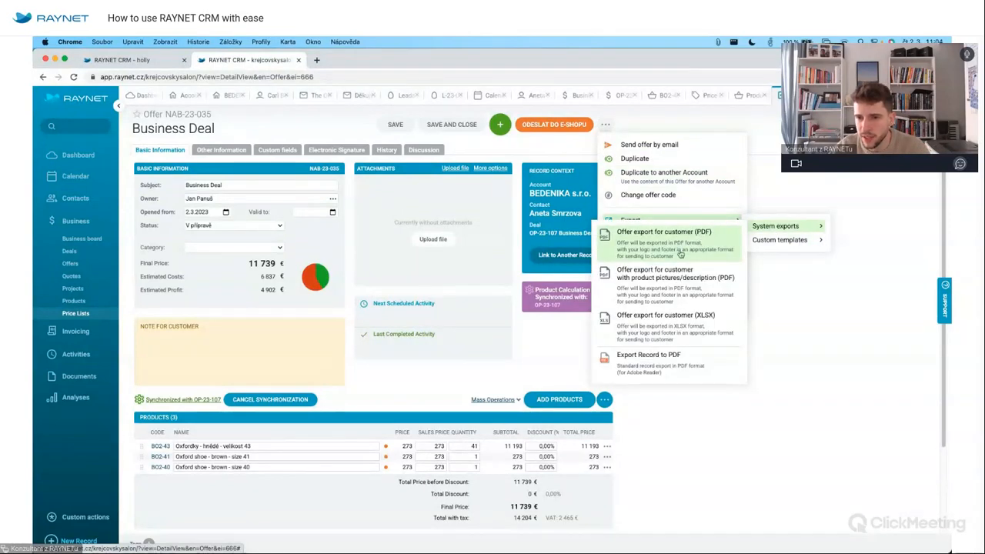
{"action": "left_click", "coordinate": [667, 278]}
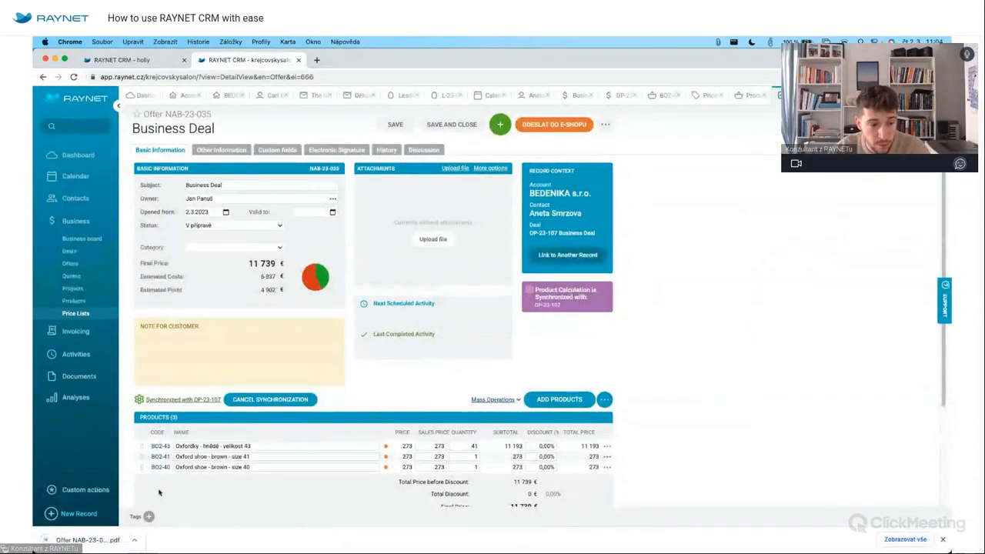
{"action": "left_click", "coordinate": [86, 540]}
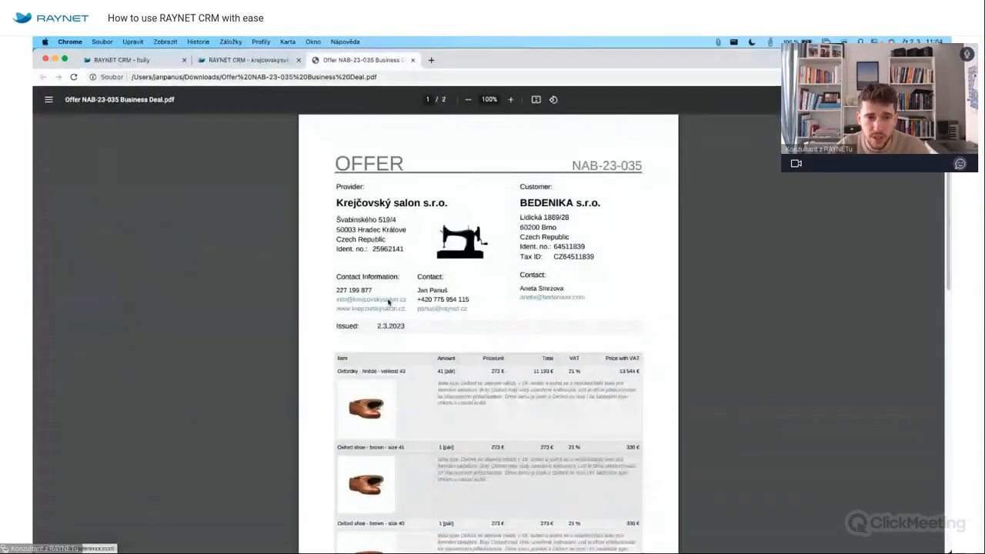
Scroll through the two-page offer PDF, then close its tab.
{"action": "scroll", "coordinate": [502, 367], "scroll_direction": "down", "scroll_amount": 15}
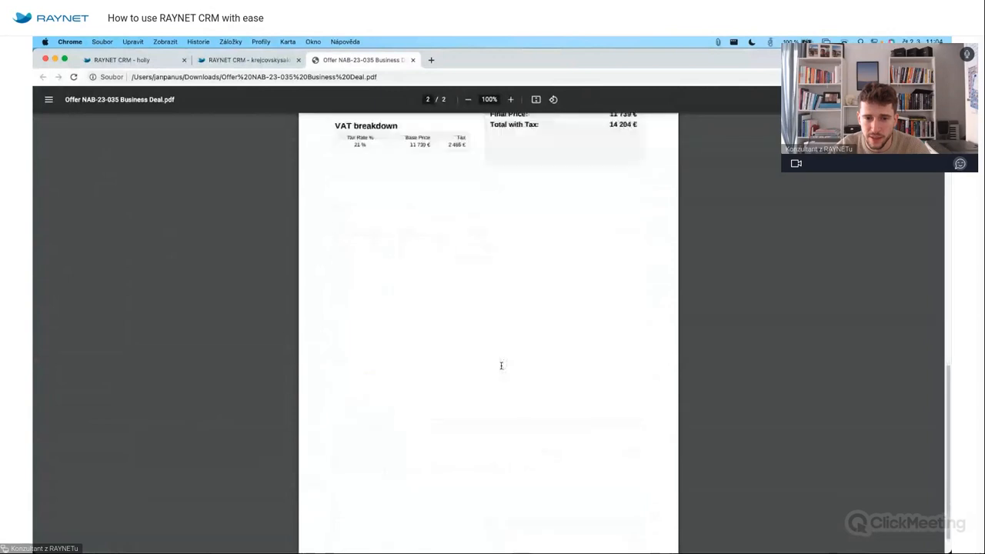
{"action": "scroll", "coordinate": [502, 367], "scroll_direction": "up", "scroll_amount": 20}
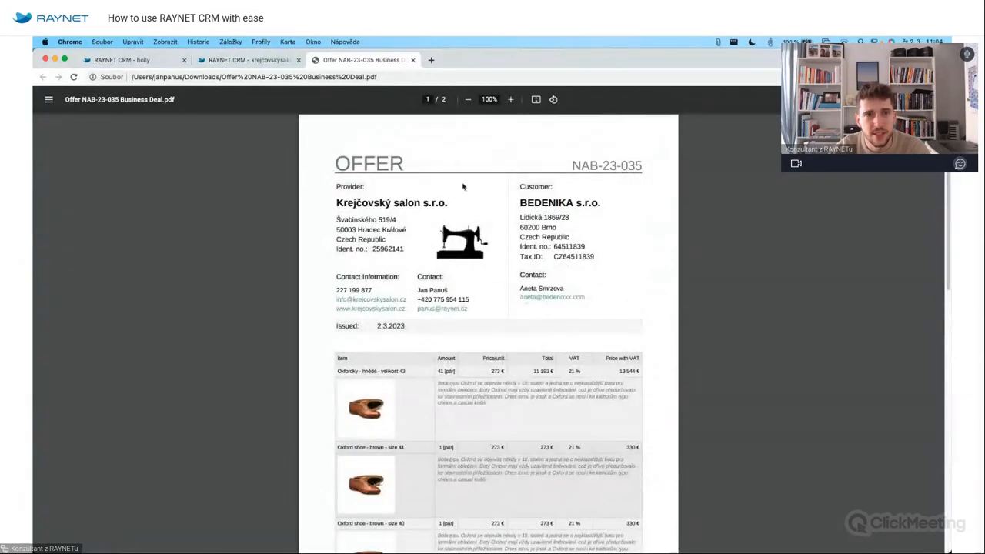
{"action": "left_click", "coordinate": [413, 60]}
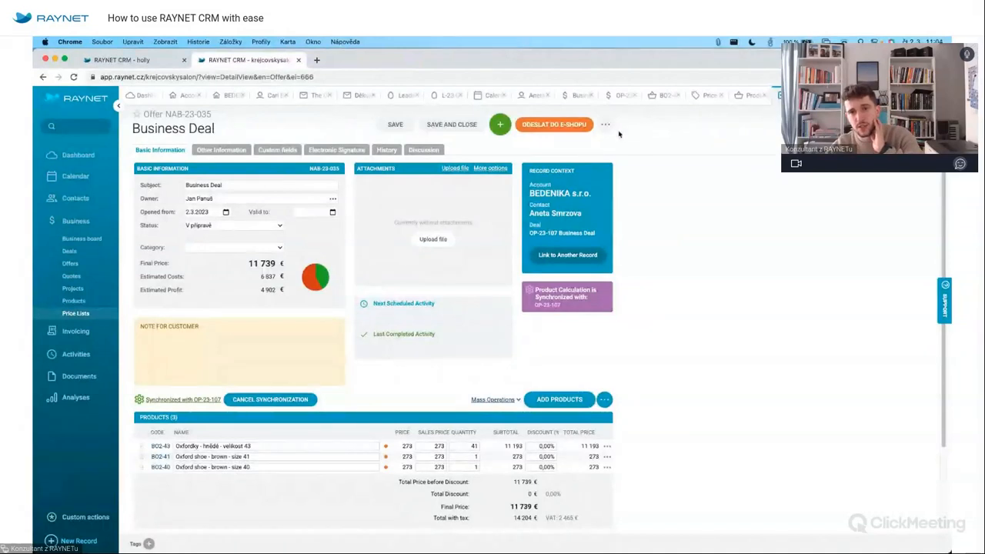
Export offer NAB-23-035 with the Nabídka s grafikou custom template and open the PDF.
{"action": "left_click", "coordinate": [605, 124]}
{"action": "mouse_move", "coordinate": [655, 222]}
{"action": "mouse_move", "coordinate": [784, 247]}
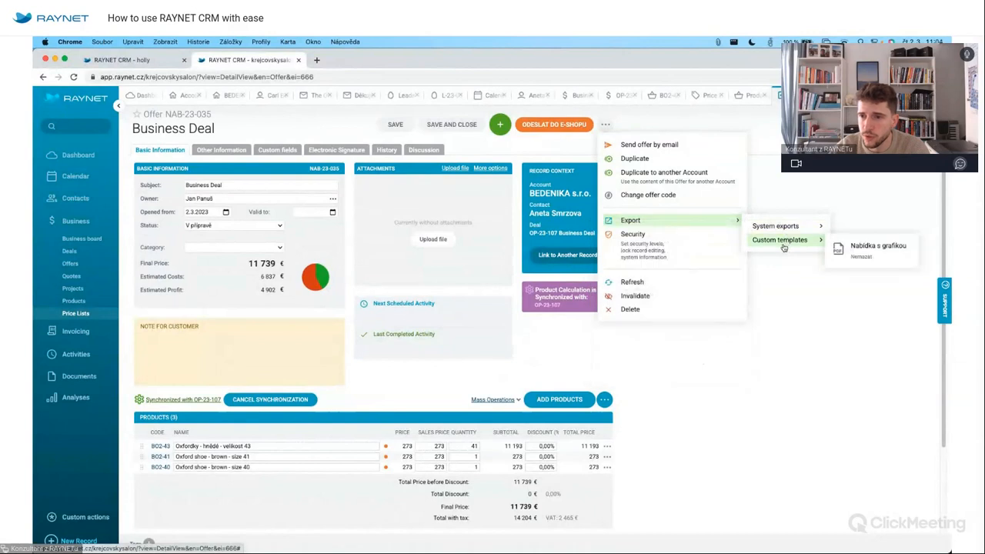
{"action": "left_click", "coordinate": [863, 251]}
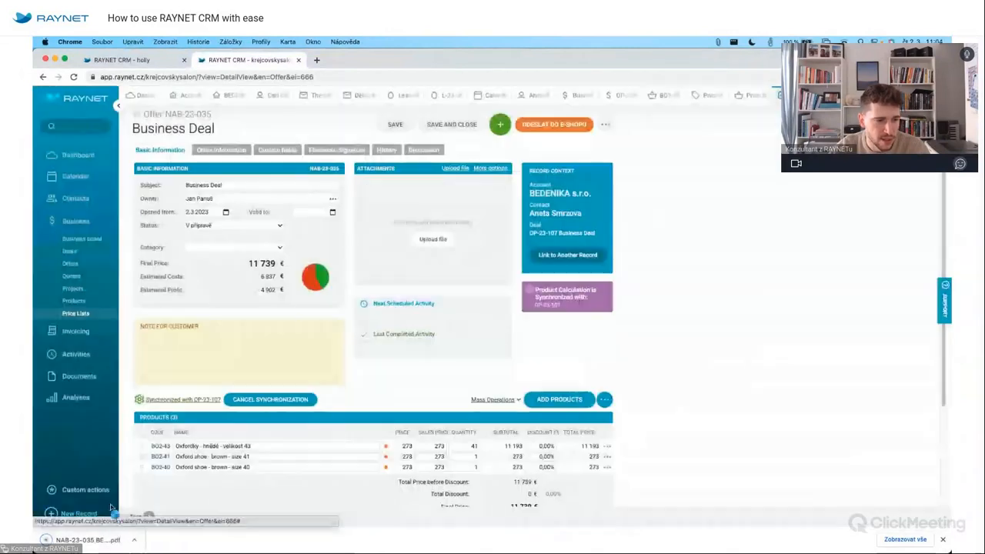
{"action": "left_click", "coordinate": [80, 539]}
{"action": "scroll", "coordinate": [487, 405], "scroll_direction": "down", "scroll_amount": 8}
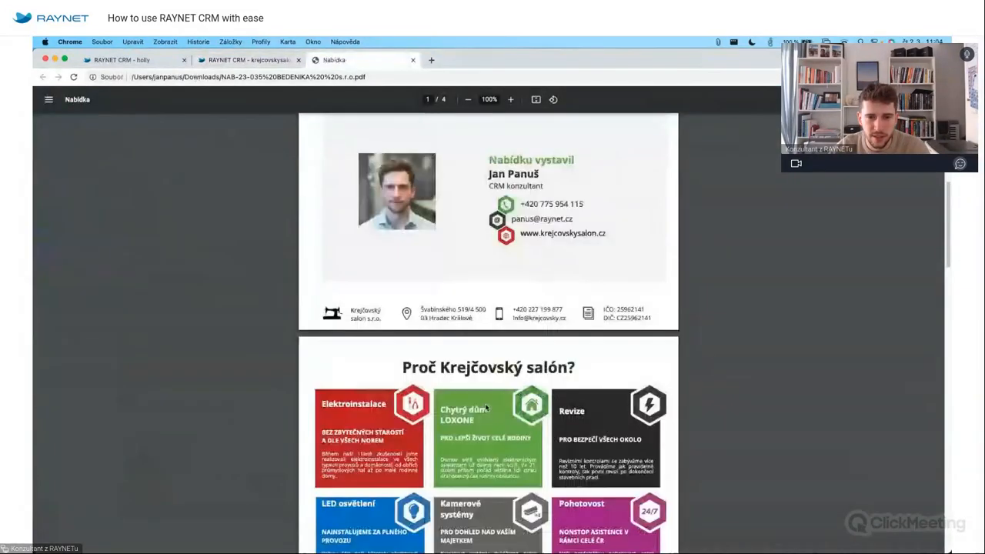
Scroll through pages 3–4 of the branded offer PDF, then close the tab.
{"action": "scroll", "coordinate": [487, 408], "scroll_direction": "down", "scroll_amount": 8}
{"action": "scroll", "coordinate": [486, 408], "scroll_direction": "up", "scroll_amount": 4}
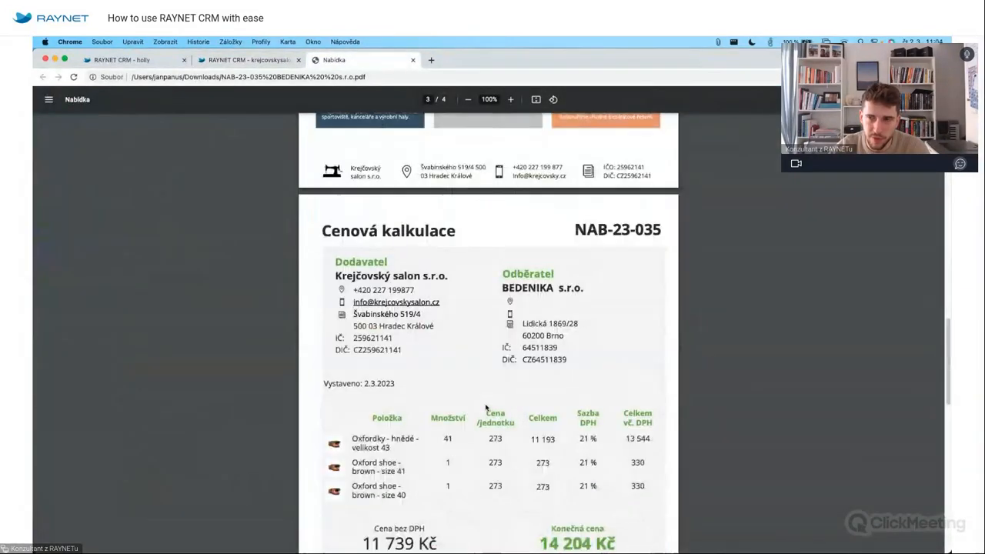
{"action": "scroll", "coordinate": [486, 408], "scroll_direction": "down", "scroll_amount": 3}
{"action": "scroll", "coordinate": [486, 408], "scroll_direction": "down", "scroll_amount": 7}
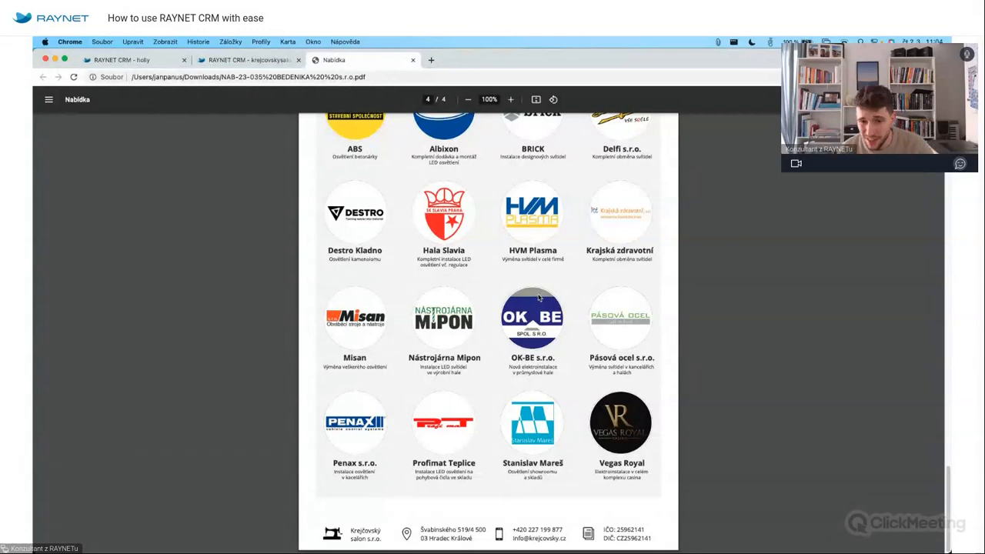
{"action": "left_click", "coordinate": [415, 60]}
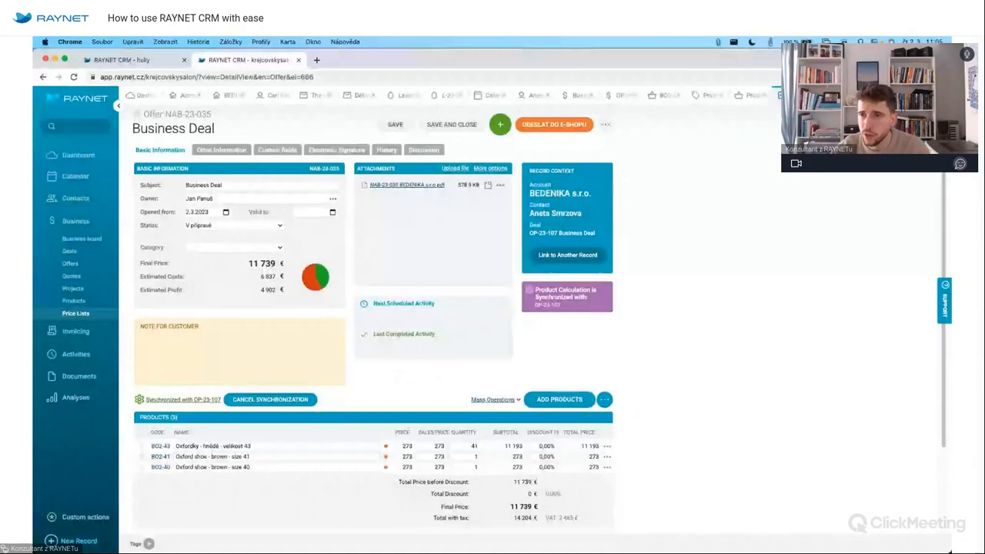
Open the Custom templates settings page, starting and then cancelling a new template.
{"action": "left_click", "coordinate": [936, 95]}
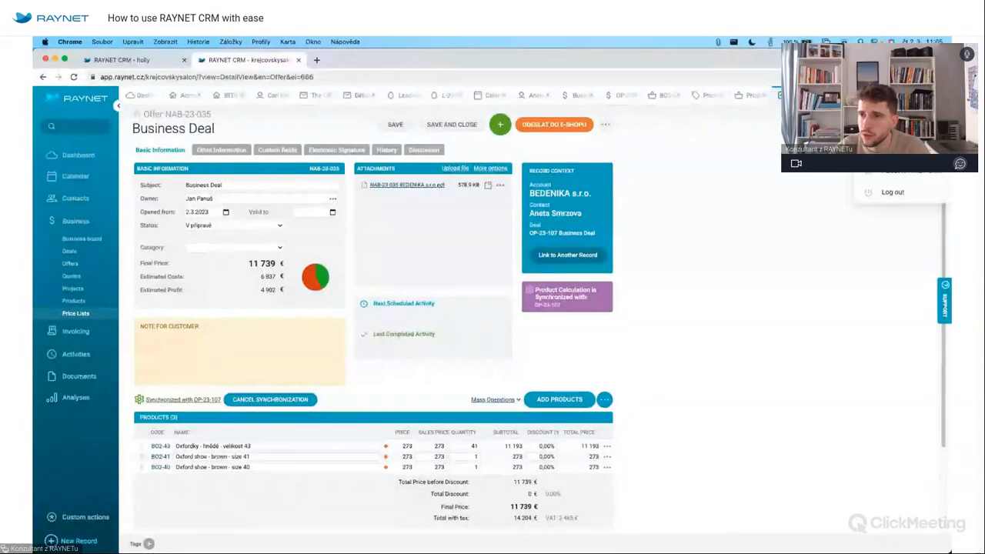
{"action": "left_click", "coordinate": [900, 151]}
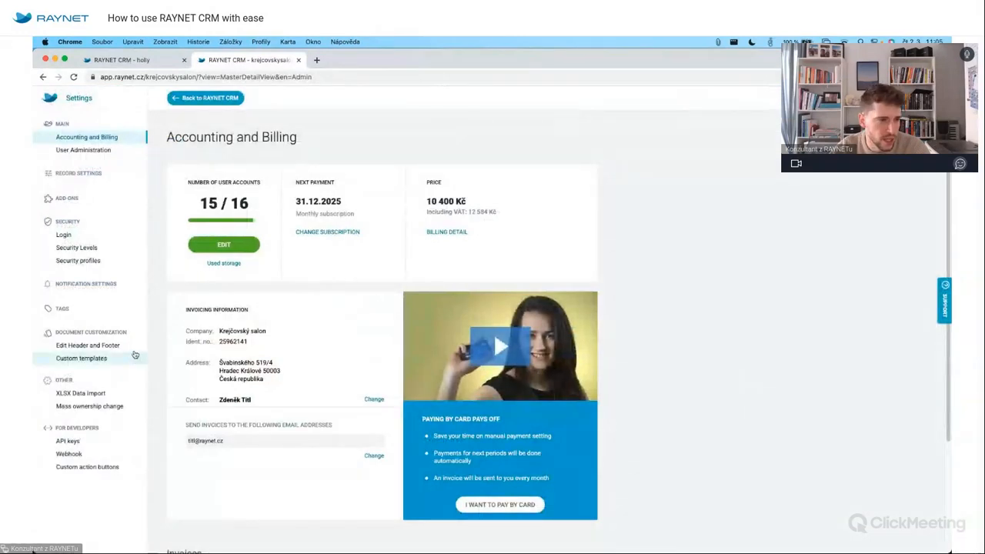
{"action": "left_click", "coordinate": [81, 358]}
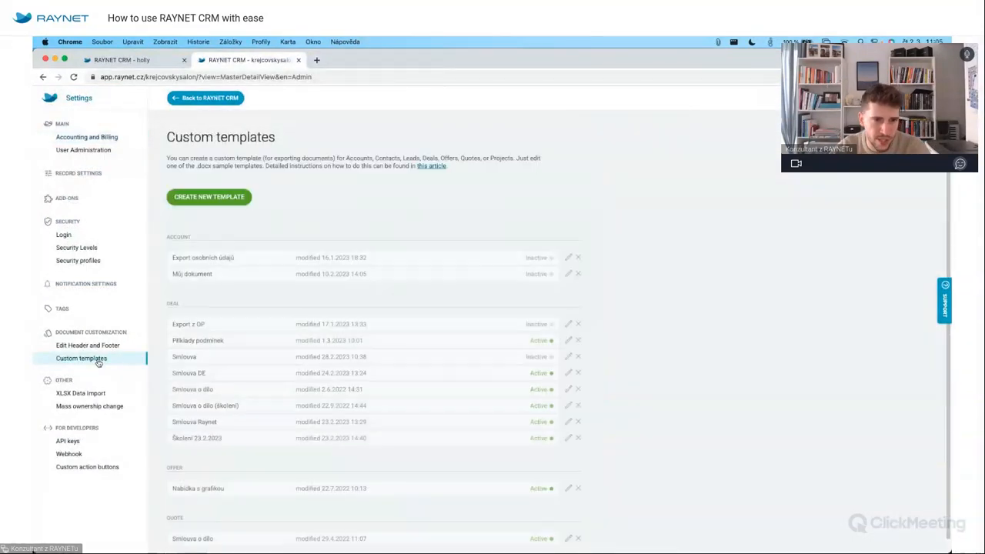
{"action": "scroll", "coordinate": [272, 455], "scroll_direction": "down", "scroll_amount": 1}
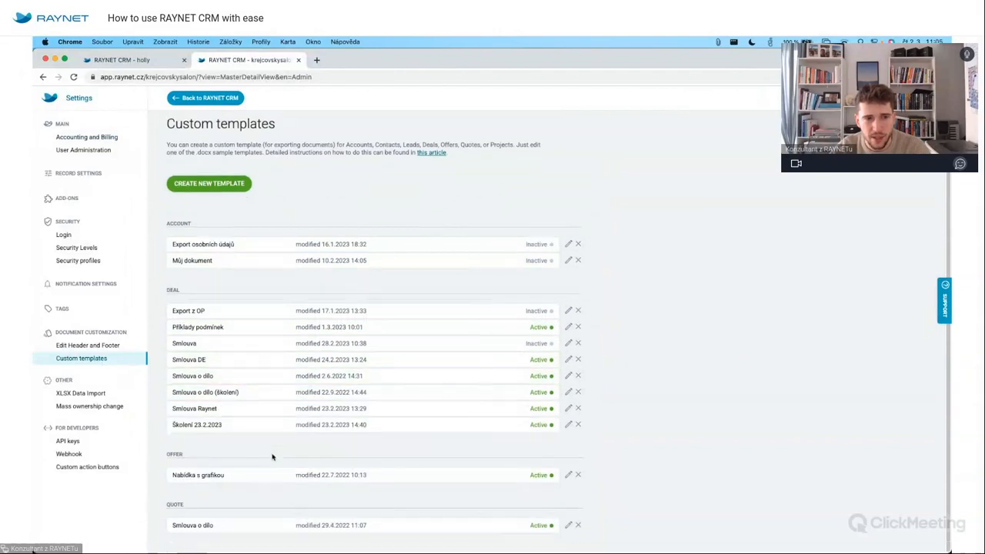
{"action": "left_click", "coordinate": [229, 186]}
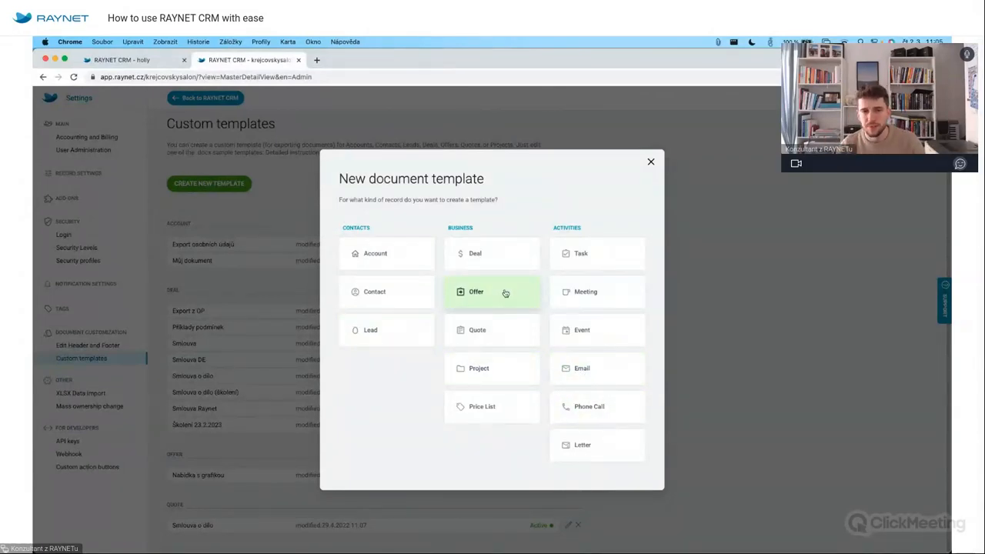
{"action": "left_click", "coordinate": [651, 163]}
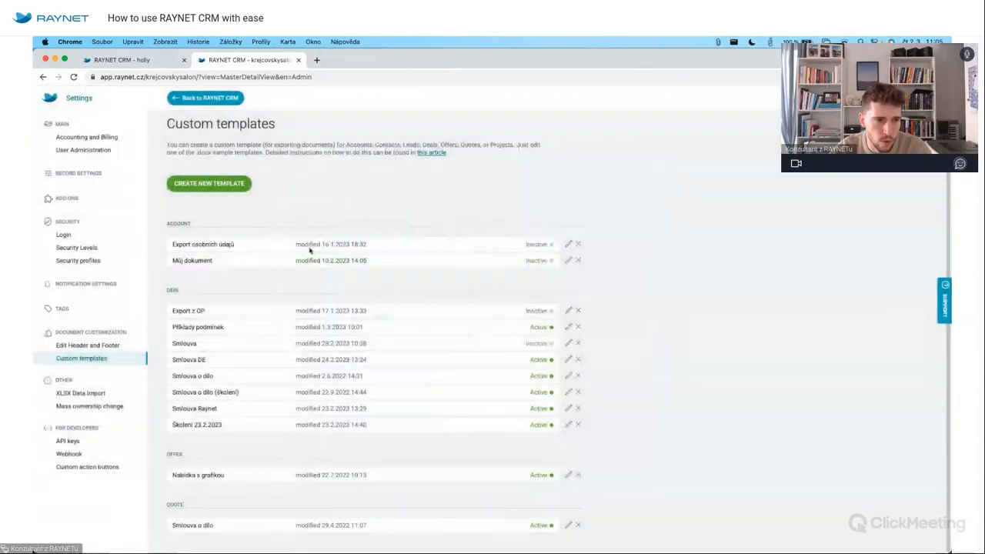
Open the Smlouva DE deal template and show its deal placeholders like {code} and {name}.
{"action": "left_click", "coordinate": [367, 359]}
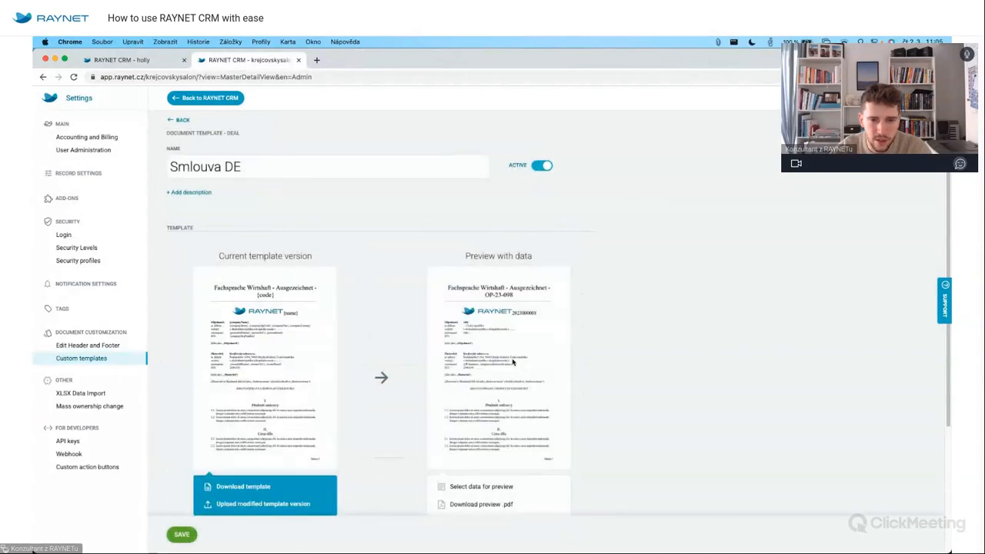
{"action": "scroll", "coordinate": [464, 372], "scroll_direction": "up", "scroll_amount": 5}
{"action": "scroll", "coordinate": [464, 372], "scroll_direction": "down", "scroll_amount": 5}
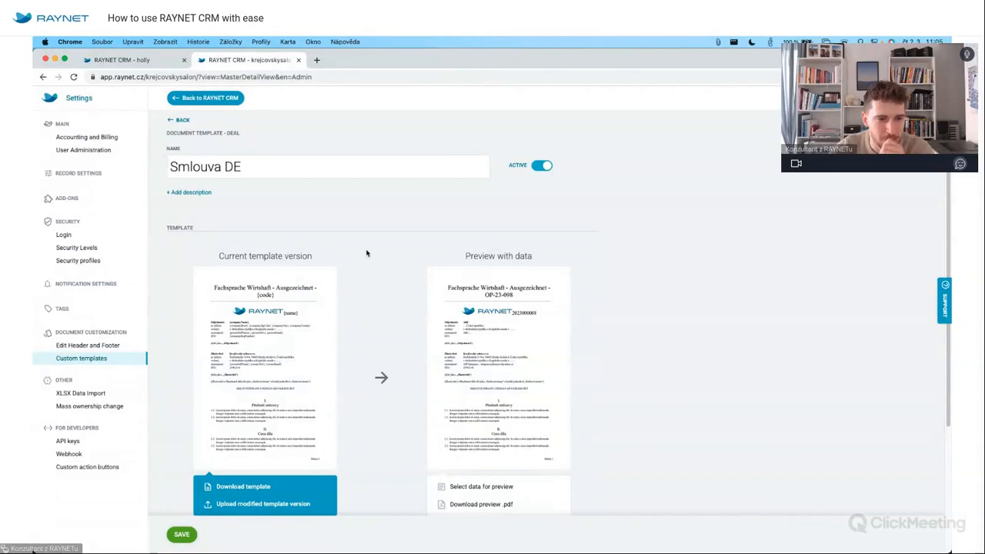
{"action": "scroll", "coordinate": [397, 332], "scroll_direction": "down", "scroll_amount": 2}
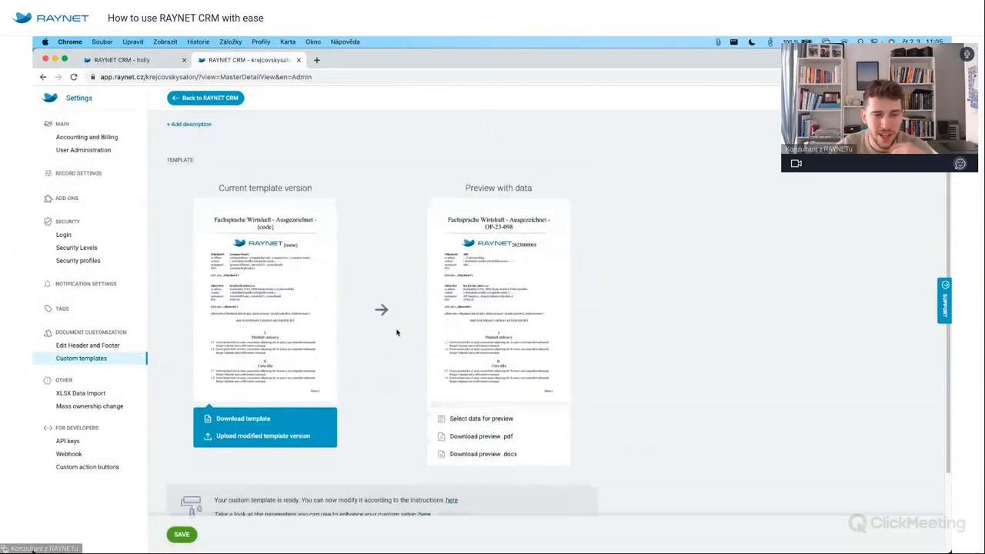
{"action": "scroll", "coordinate": [374, 336], "scroll_direction": "down", "scroll_amount": 1}
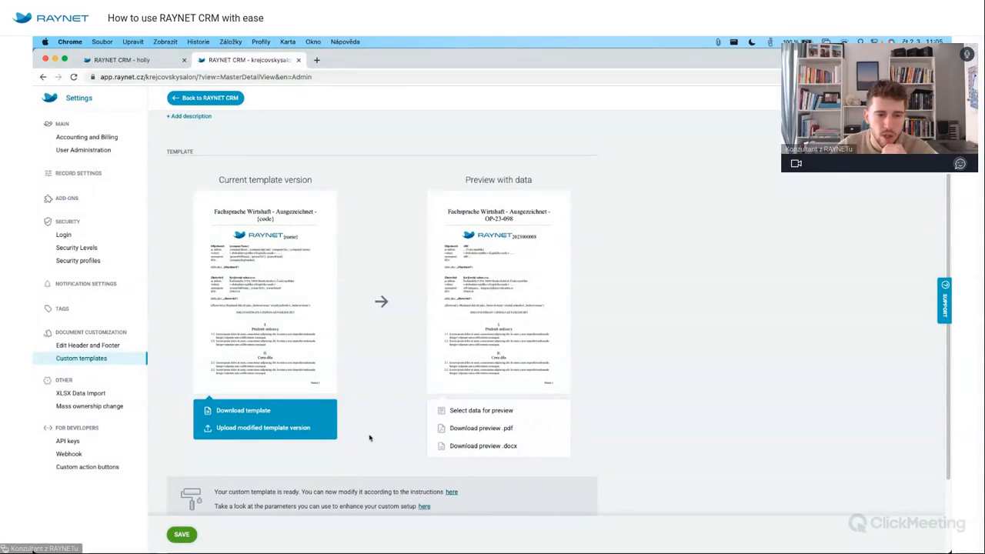
{"action": "scroll", "coordinate": [385, 439], "scroll_direction": "down", "scroll_amount": 3}
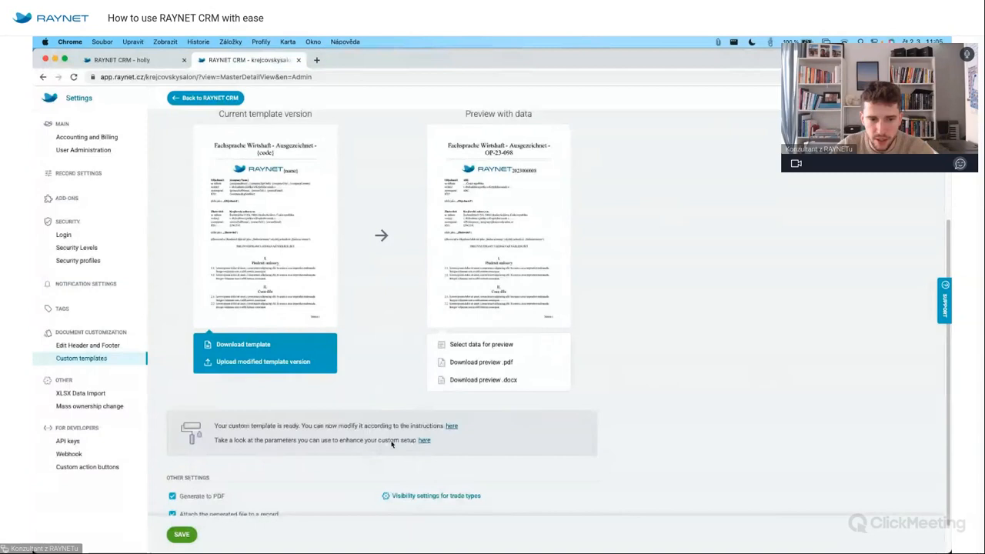
{"action": "left_click", "coordinate": [424, 441]}
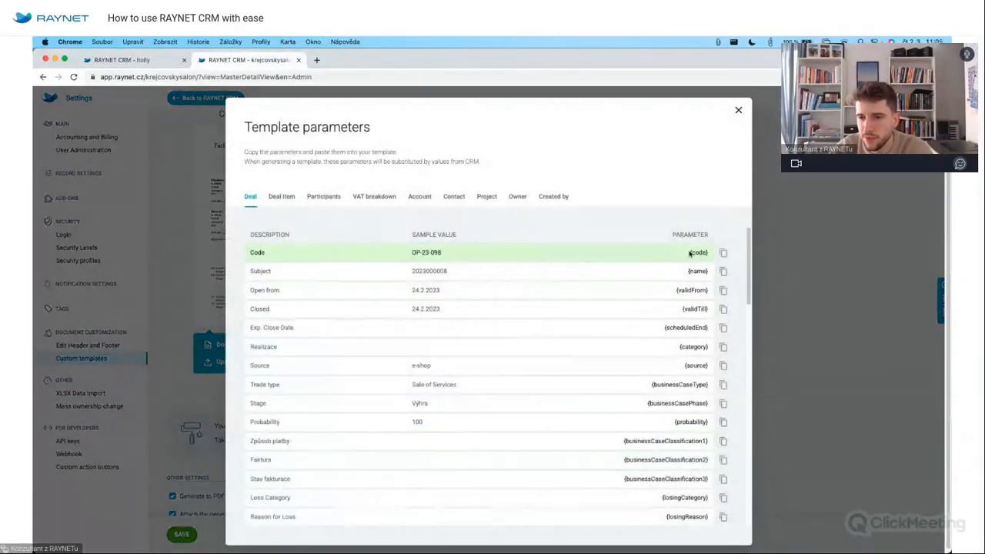
Copy the {name} parameter, then download the Smlouva DE template and open the .docx in Word.
{"action": "left_click", "coordinate": [697, 270]}
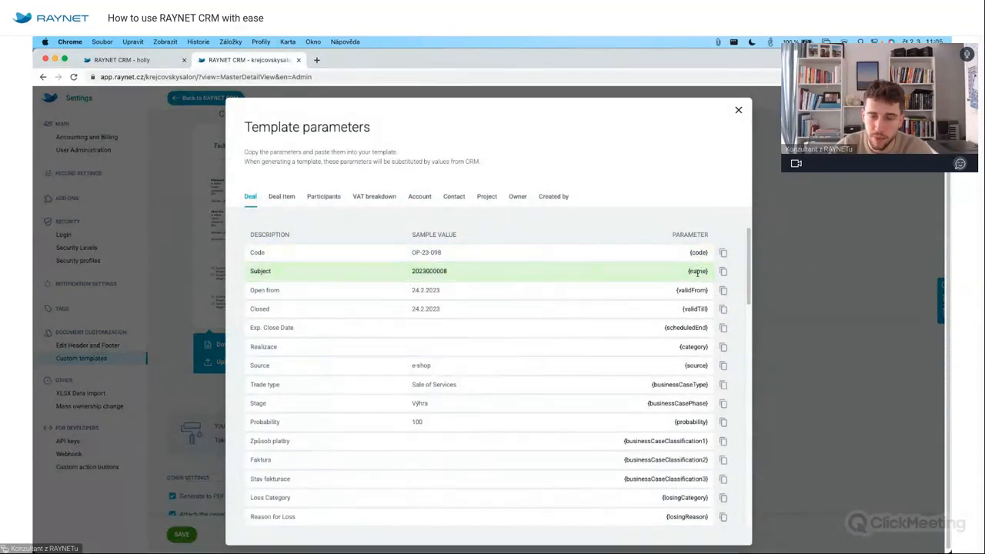
{"action": "left_click", "coordinate": [738, 110]}
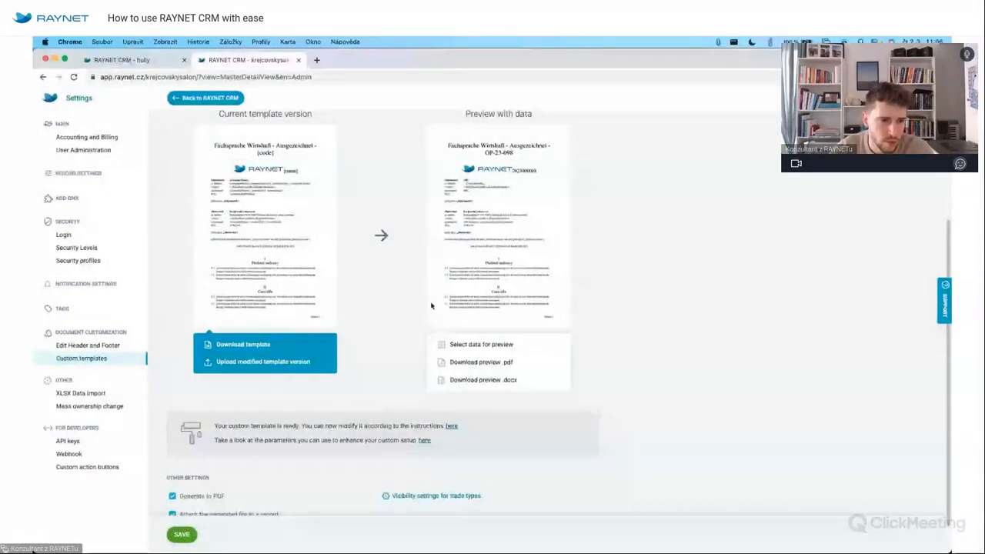
{"action": "left_click", "coordinate": [275, 348]}
{"action": "left_click", "coordinate": [108, 541]}
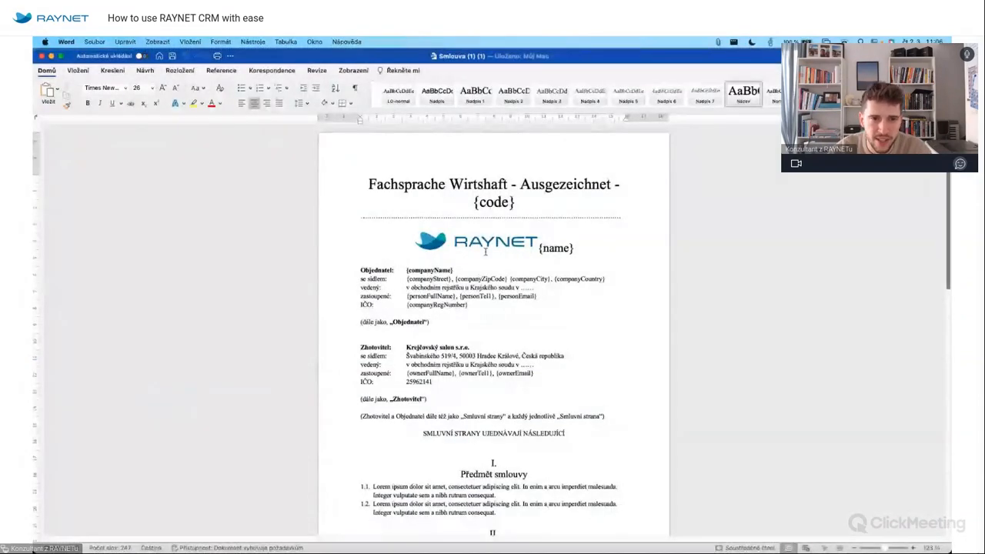
Select the {companyName} placeholder in the Word contract template.
{"action": "scroll", "coordinate": [486, 252], "scroll_direction": "down", "scroll_amount": 2}
{"action": "left_click_drag", "start_coordinate": [407, 200], "coordinate": [490, 203]}
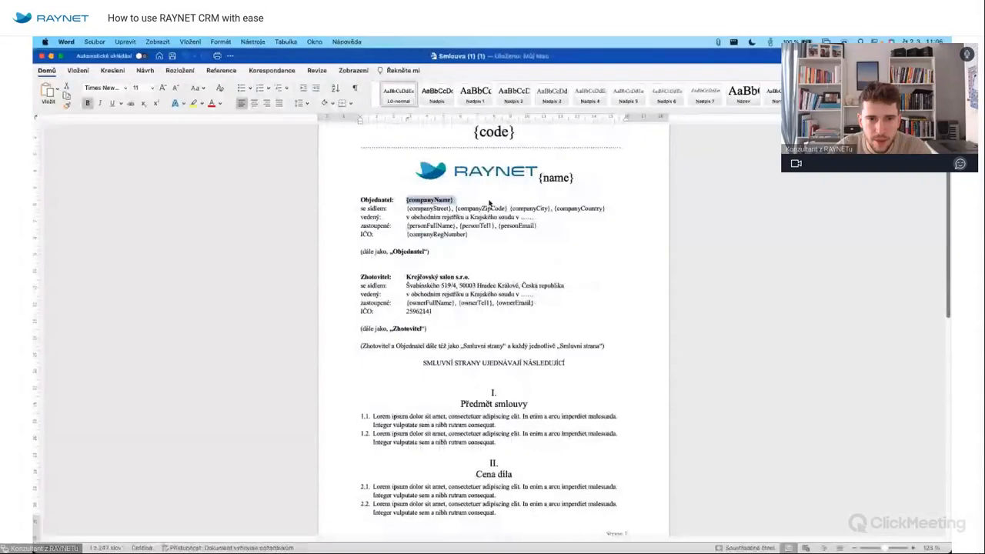
{"action": "left_click", "coordinate": [404, 200]}
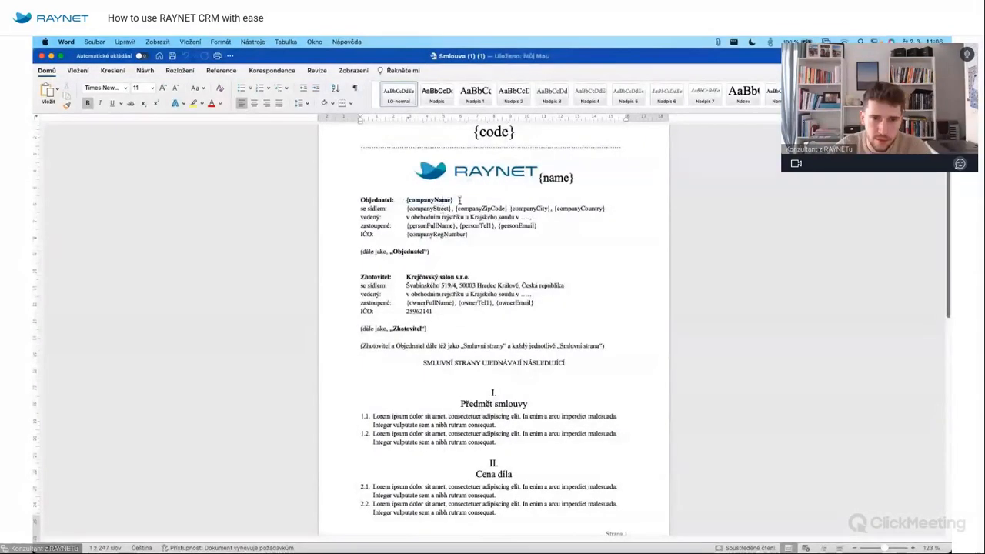
{"action": "left_click", "coordinate": [455, 209]}
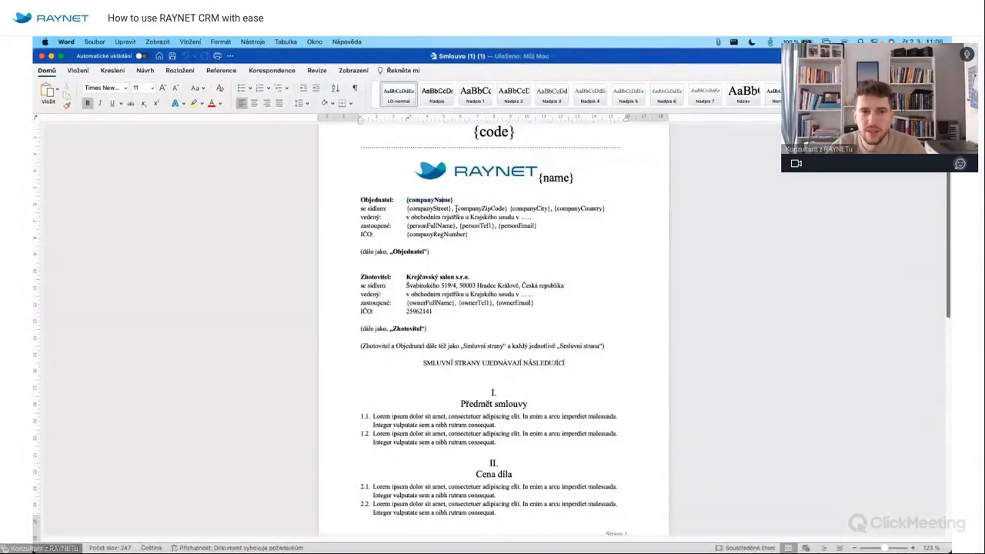
{"action": "left_click_drag", "start_coordinate": [455, 201], "coordinate": [415, 200]}
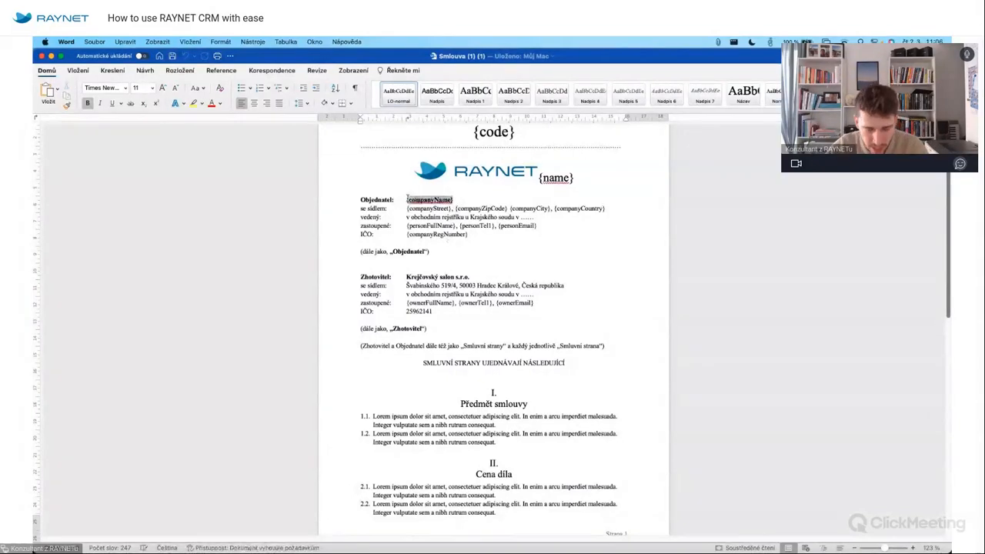
Compare it with the RAYNET parameters list, then review the signature block placeholders.
{"action": "key", "text": "super+Tab"}
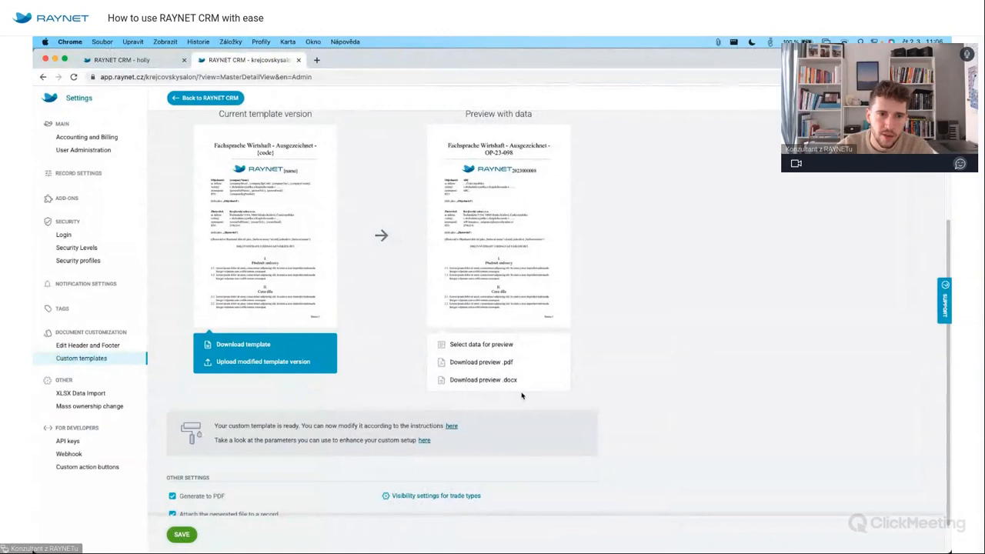
{"action": "left_click", "coordinate": [424, 441]}
{"action": "key", "text": "Escape"}
{"action": "key", "text": "super+Tab"}
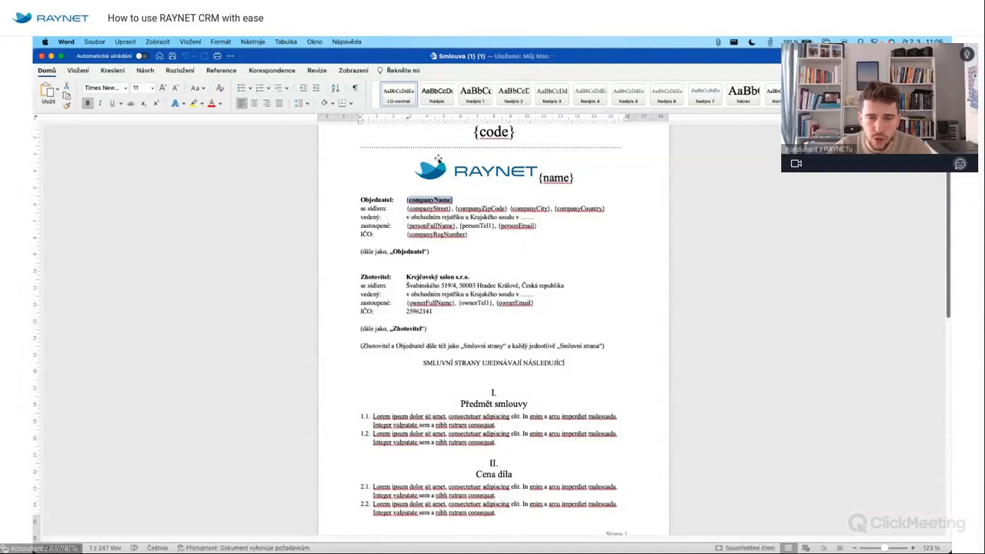
{"action": "scroll", "coordinate": [554, 327], "scroll_direction": "down", "scroll_amount": 5}
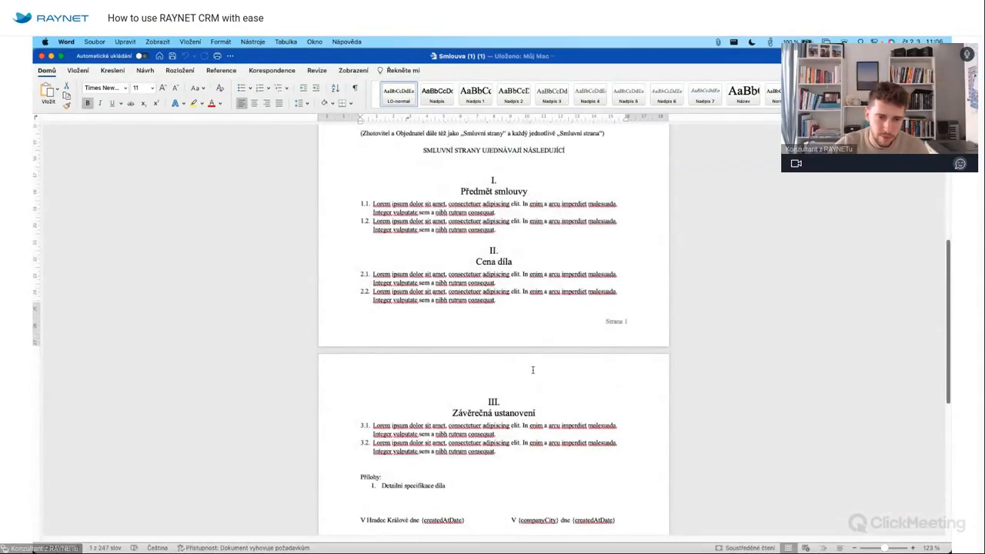
{"action": "scroll", "coordinate": [554, 469], "scroll_direction": "down", "scroll_amount": 4}
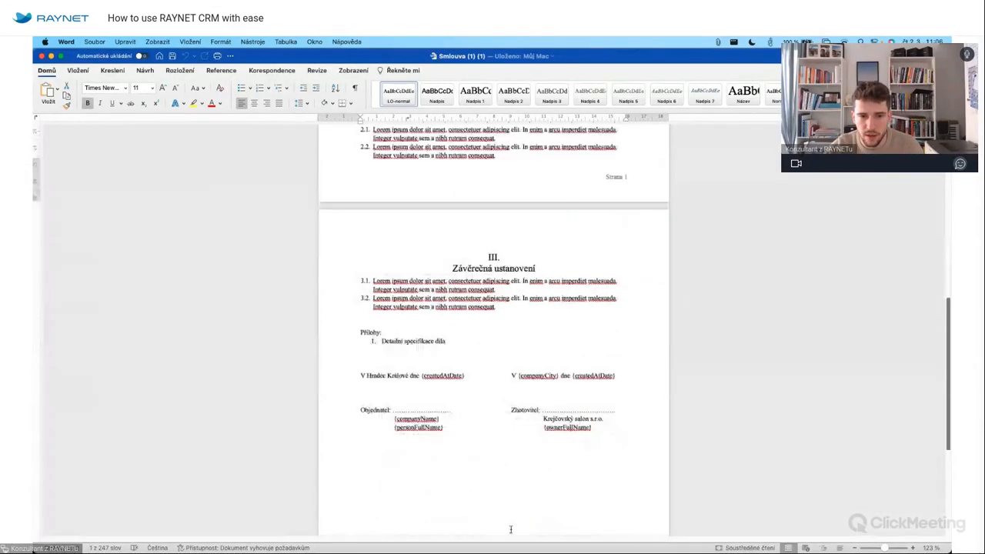
{"action": "left_click", "coordinate": [511, 532]}
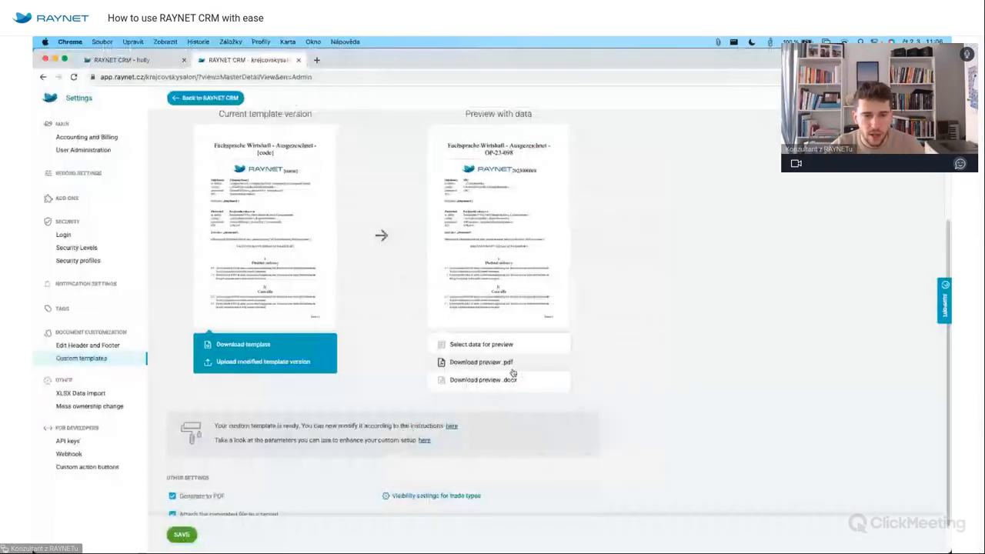
Review the template parameters list once more.
{"action": "left_click", "coordinate": [424, 440]}
{"action": "scroll", "coordinate": [442, 405], "scroll_direction": "down", "scroll_amount": 15}
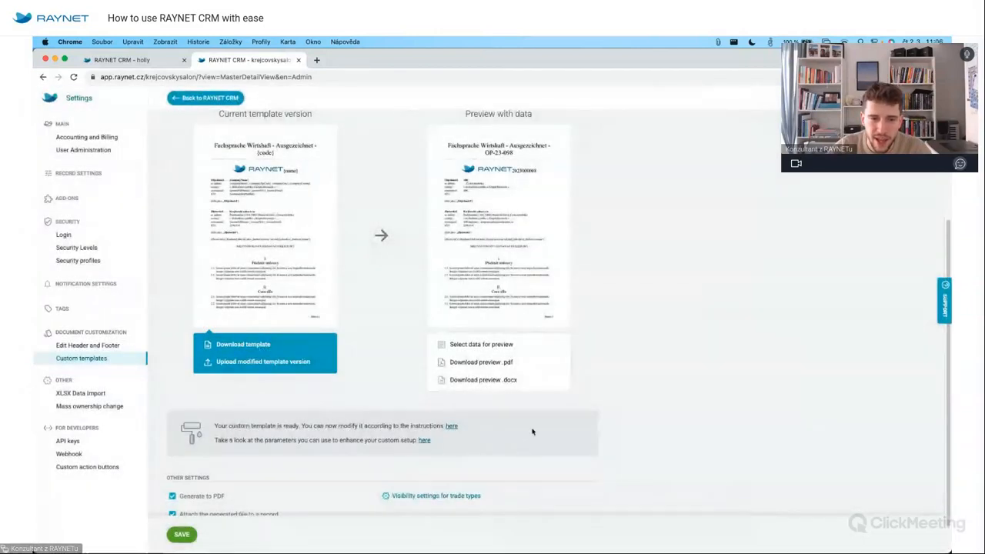
{"action": "scroll", "coordinate": [228, 458], "scroll_direction": "down", "scroll_amount": 1}
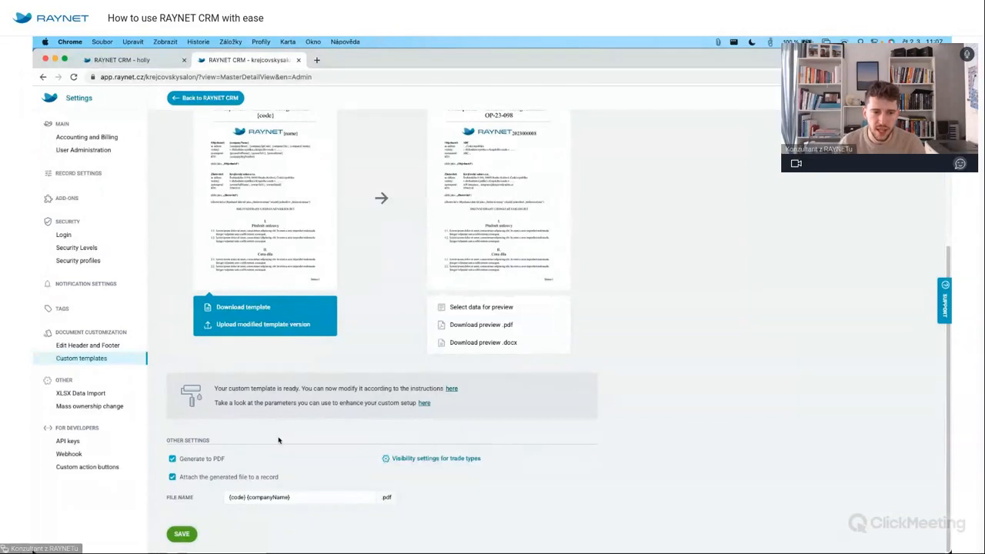
Toggle Generate to PDF off and back on, then leave settings without saving.
{"action": "left_click", "coordinate": [173, 459]}
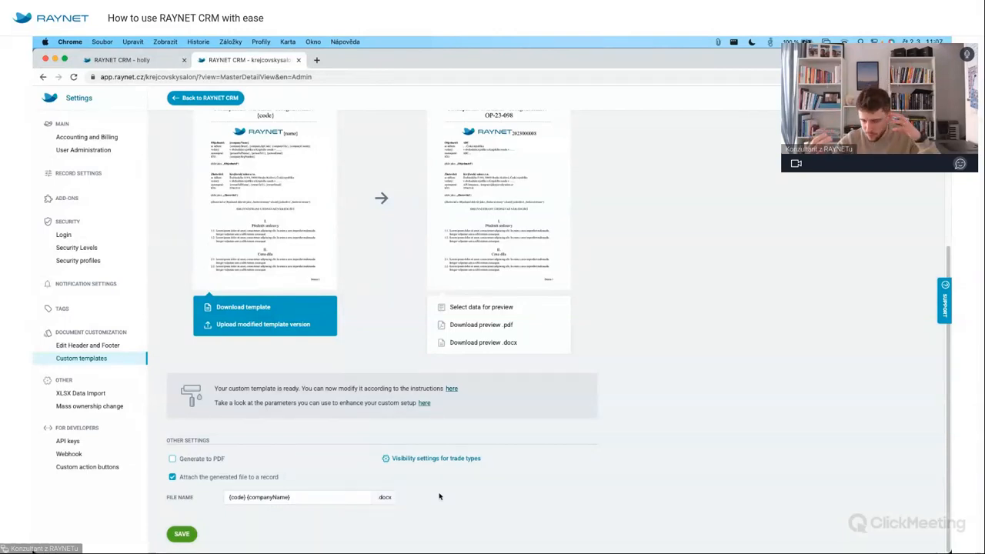
{"action": "left_click", "coordinate": [173, 459]}
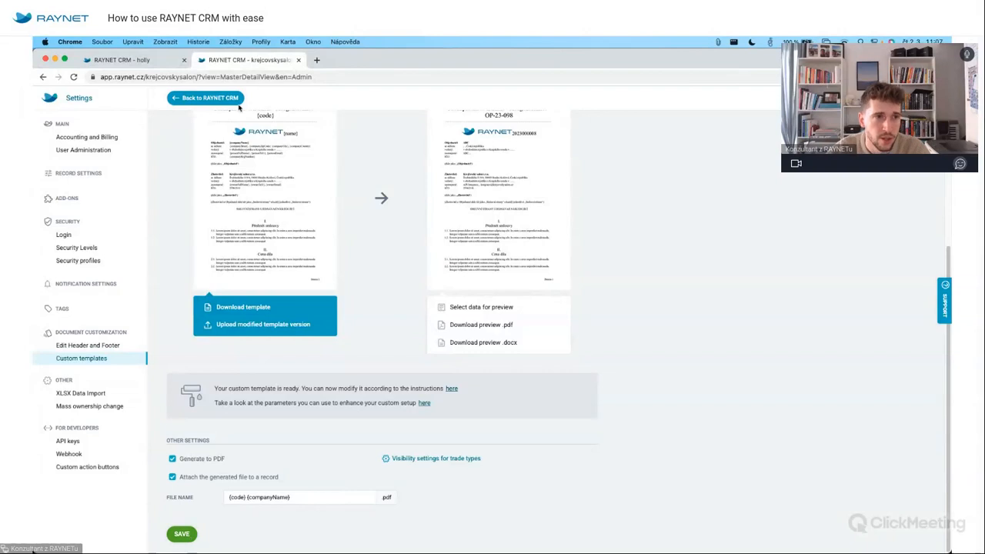
{"action": "left_click", "coordinate": [208, 98]}
{"action": "left_click", "coordinate": [502, 352]}
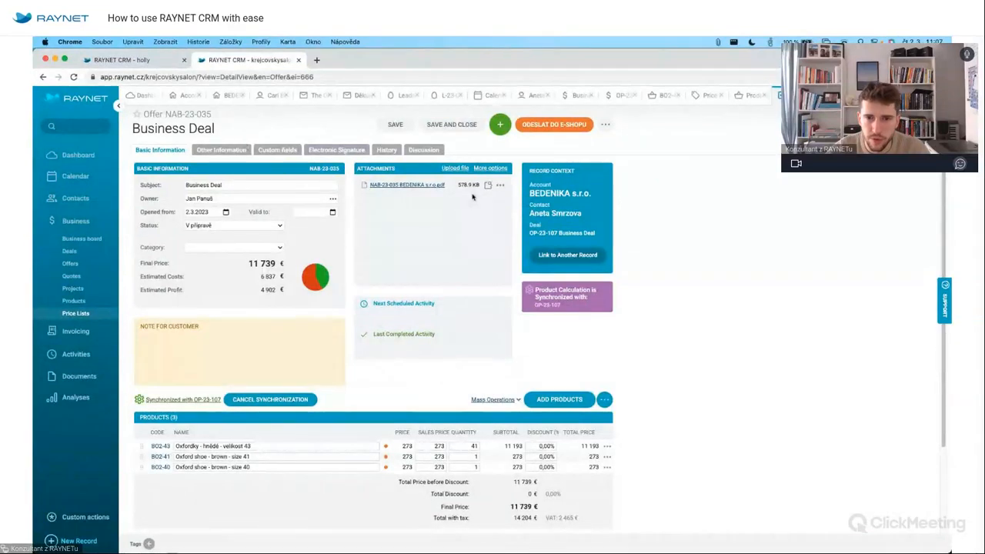
Export deal OP-23-107 to PDF via the Smlouva DE custom template and open the file.
{"action": "left_click", "coordinate": [568, 234]}
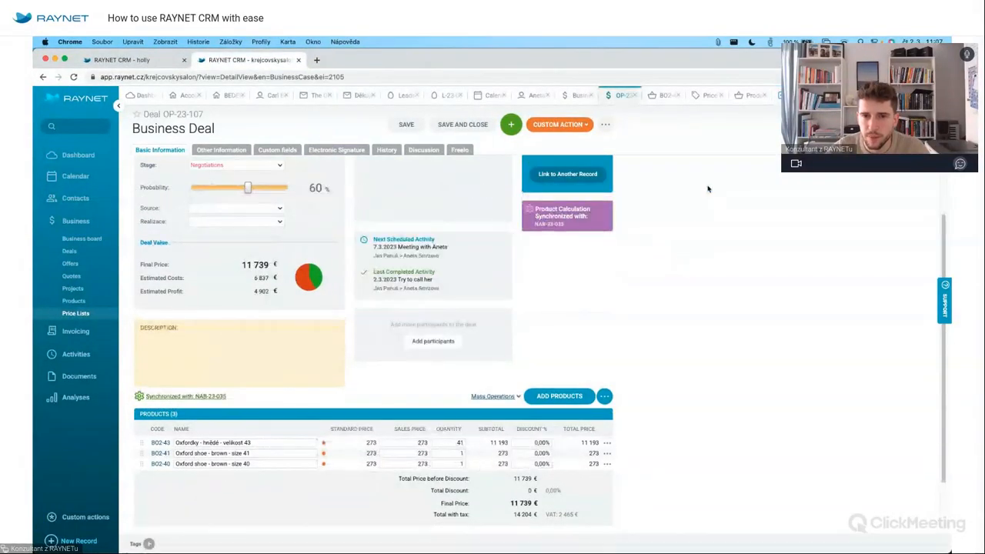
{"action": "left_click", "coordinate": [606, 123]}
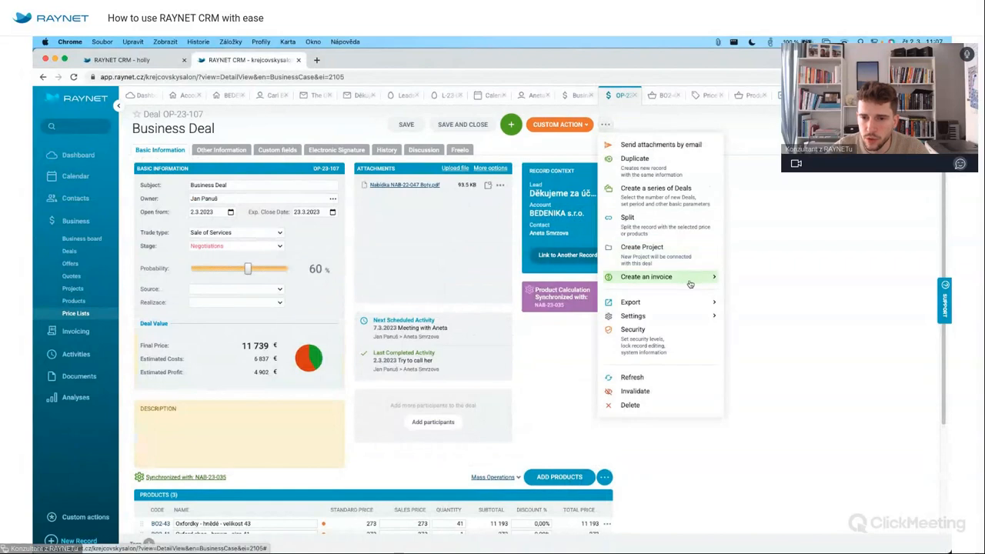
{"action": "mouse_move", "coordinate": [677, 302]}
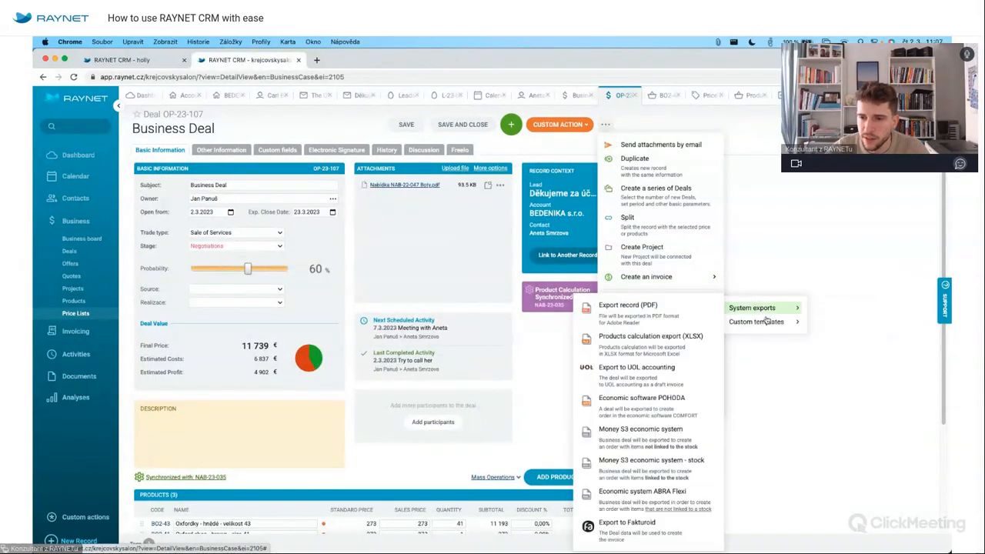
{"action": "mouse_move", "coordinate": [762, 322]}
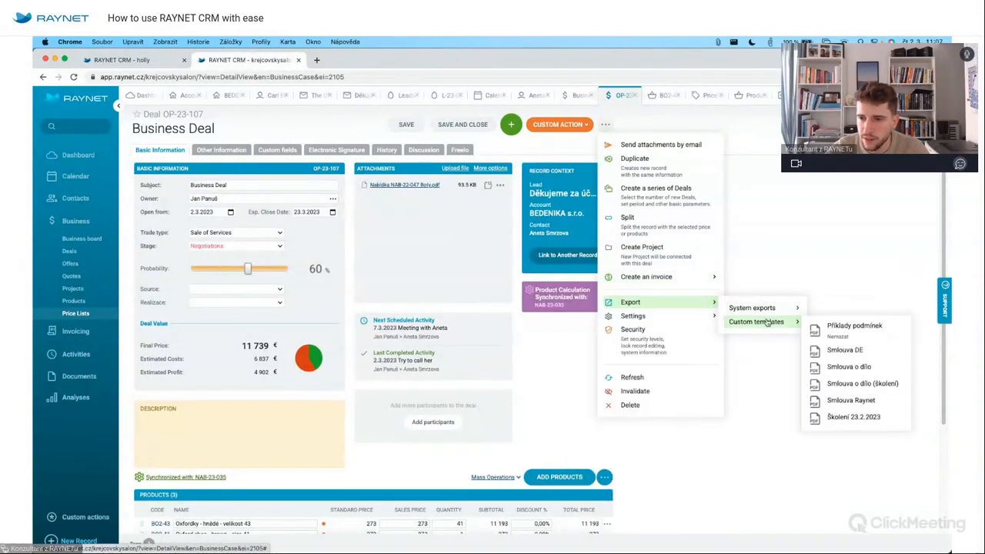
{"action": "left_click", "coordinate": [846, 350]}
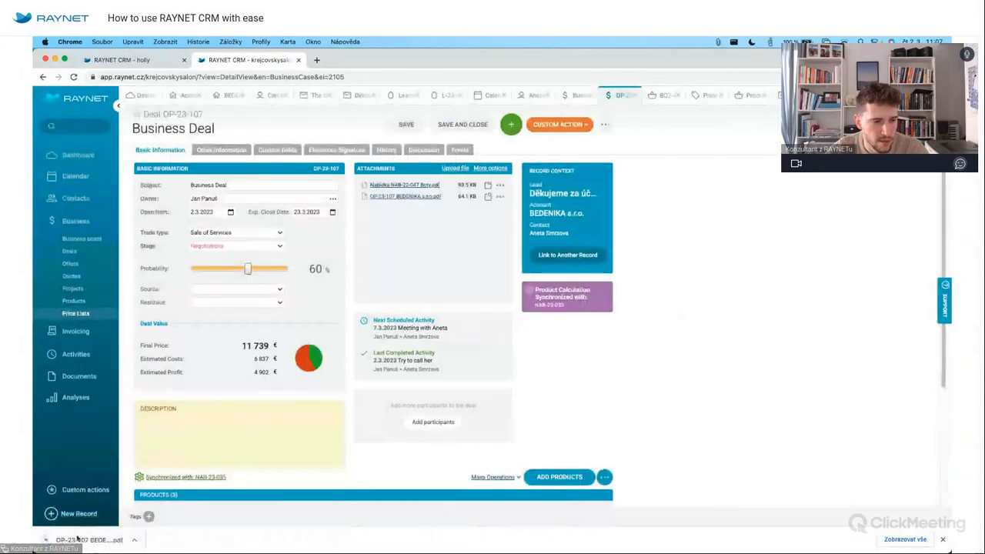
{"action": "left_click", "coordinate": [69, 539]}
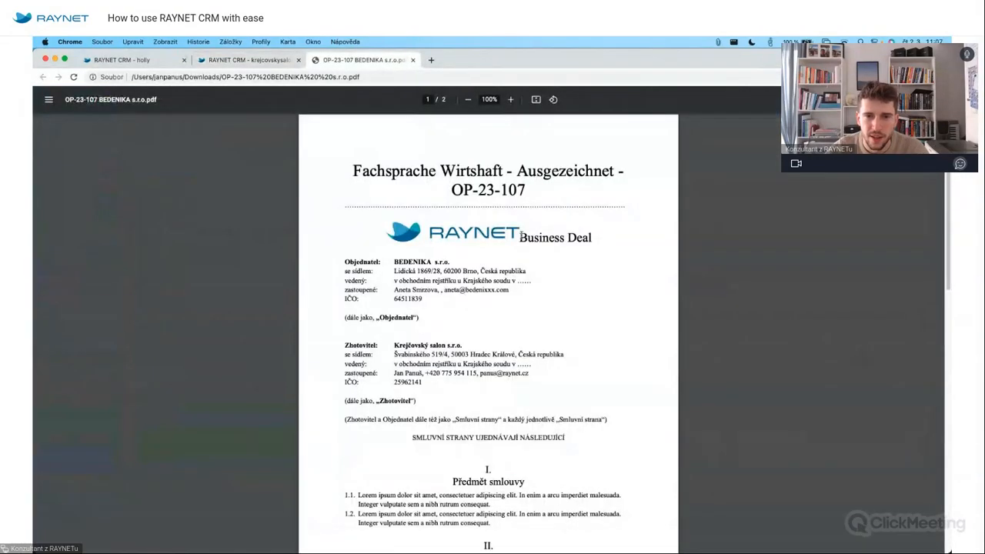
Read the two-page OP-23-107 BEDENIKA contract PDF, compare it with the Word template, and return.
{"action": "left_click_drag", "start_coordinate": [520, 237], "coordinate": [600, 235]}
{"action": "left_click_drag", "start_coordinate": [354, 172], "coordinate": [504, 171]}
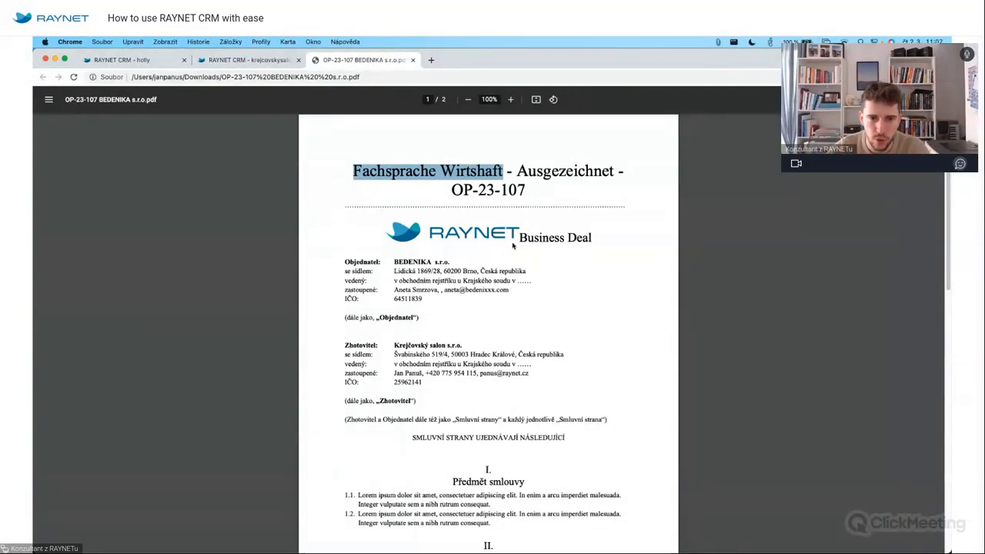
{"action": "scroll", "coordinate": [564, 375], "scroll_direction": "down", "scroll_amount": 10}
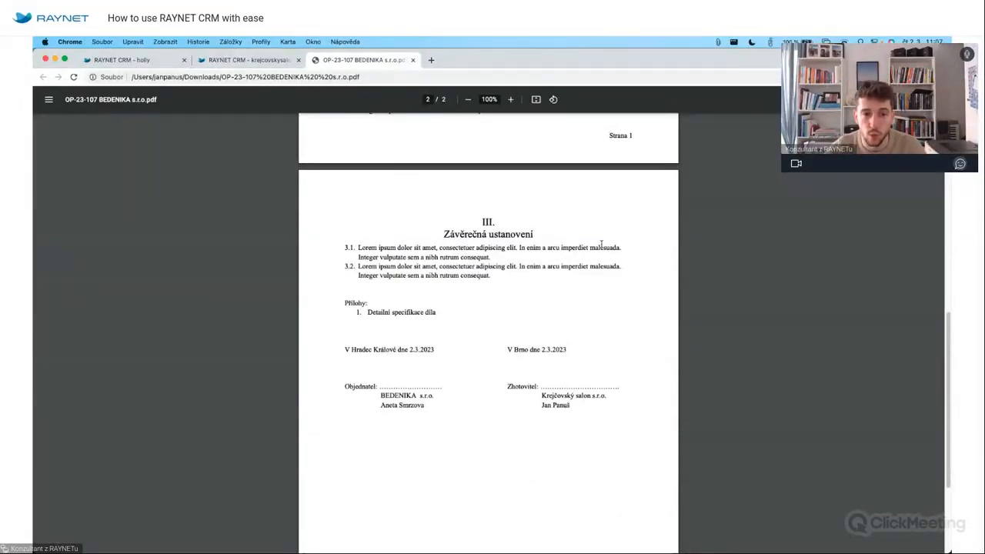
{"action": "key", "text": "super+Tab"}
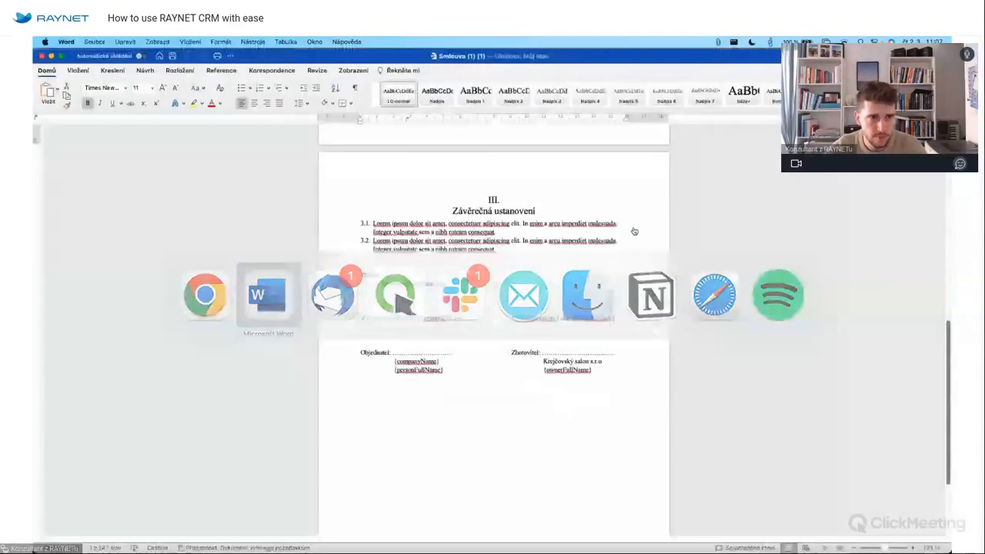
{"action": "key", "text": "super+Tab"}
{"action": "left_click", "coordinate": [266, 60]}
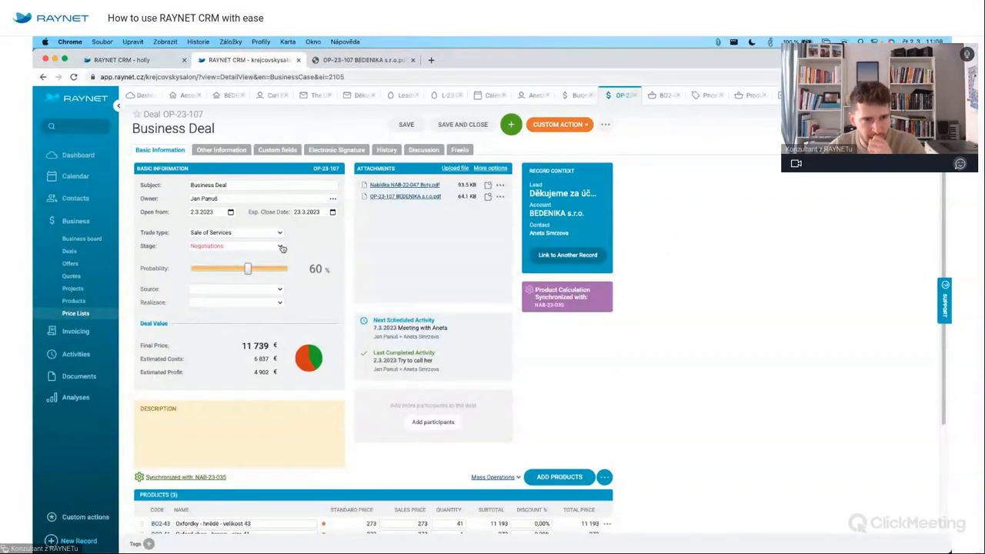
Set deal OP-23-107's stage to Výhra, won on 2.3.2023.
{"action": "left_click", "coordinate": [281, 247]}
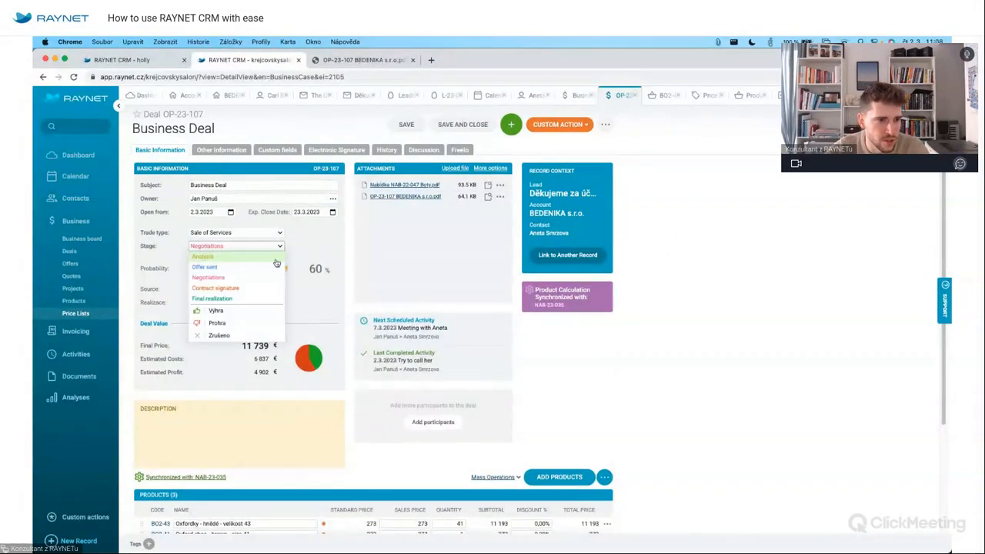
{"action": "left_click", "coordinate": [230, 312]}
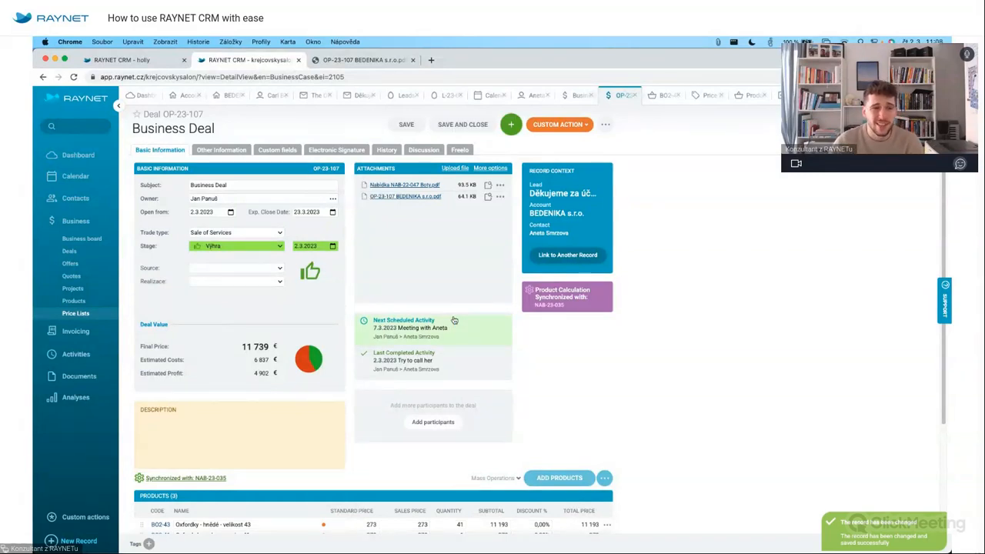
{"action": "left_click", "coordinate": [262, 246]}
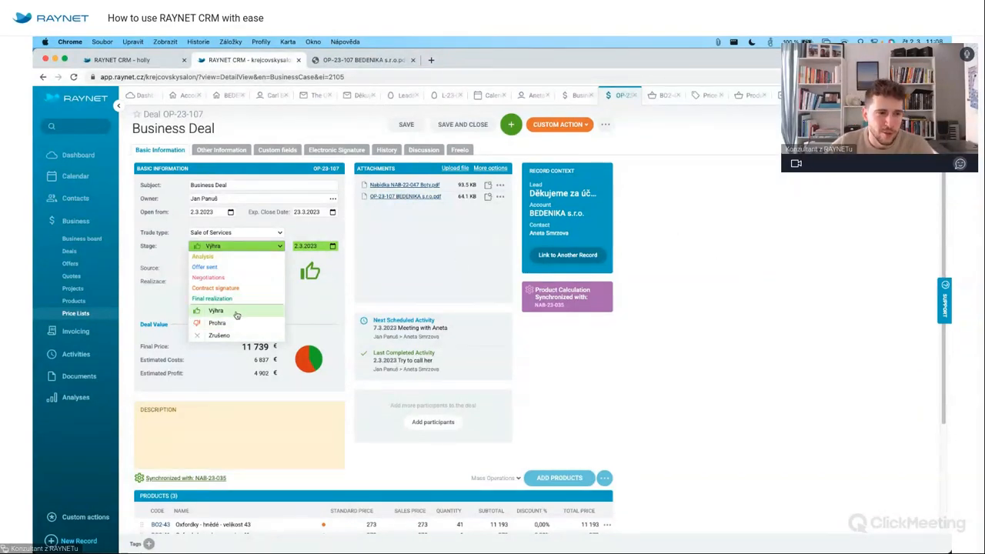
{"action": "left_click", "coordinate": [762, 248]}
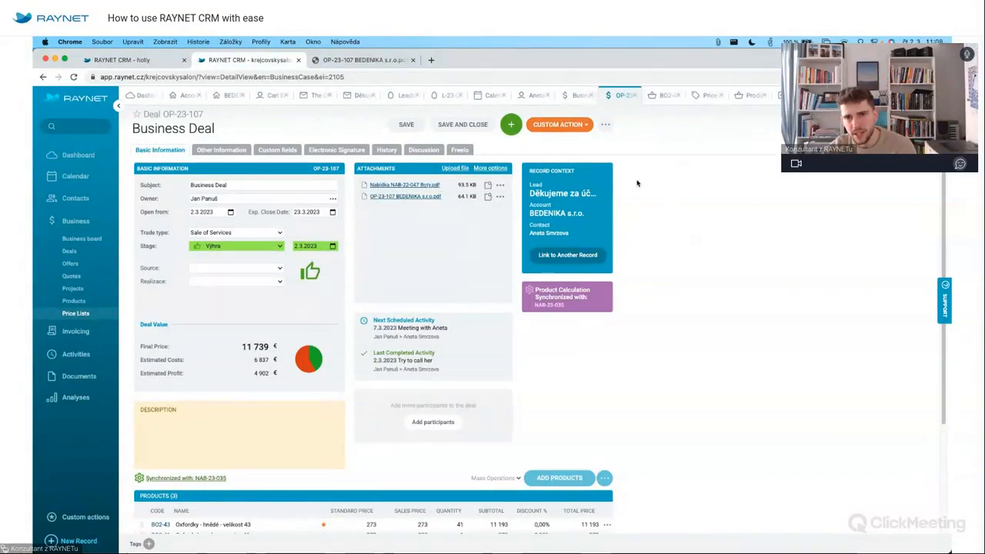
{"action": "left_click", "coordinate": [606, 126]}
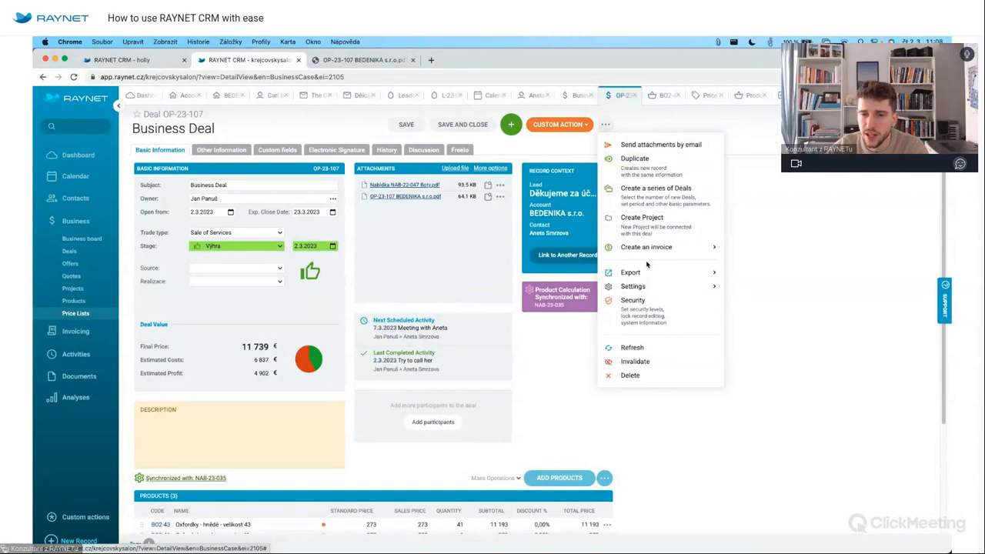
Create a regular invoice from the deal and save it to iDoklad.
{"action": "mouse_move", "coordinate": [661, 248]}
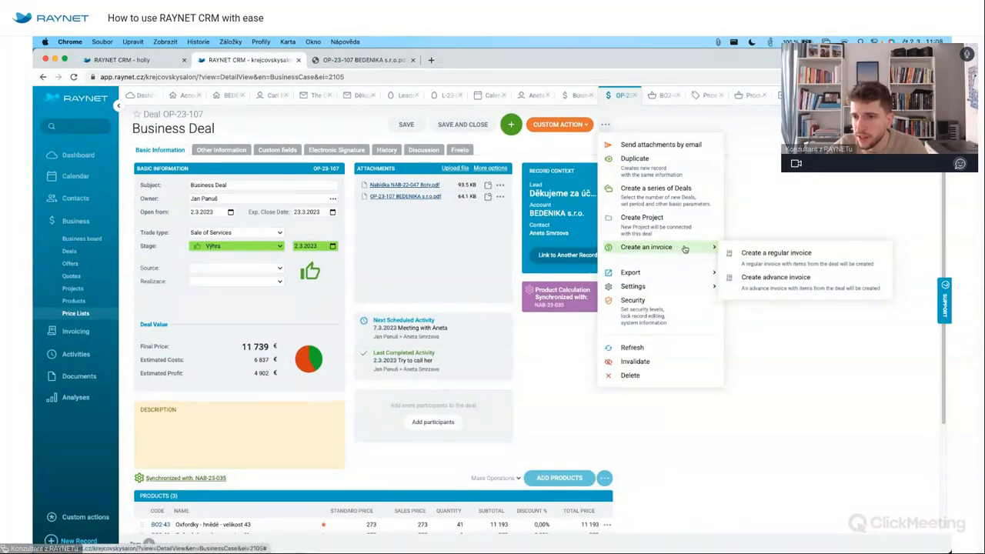
{"action": "left_click", "coordinate": [777, 264]}
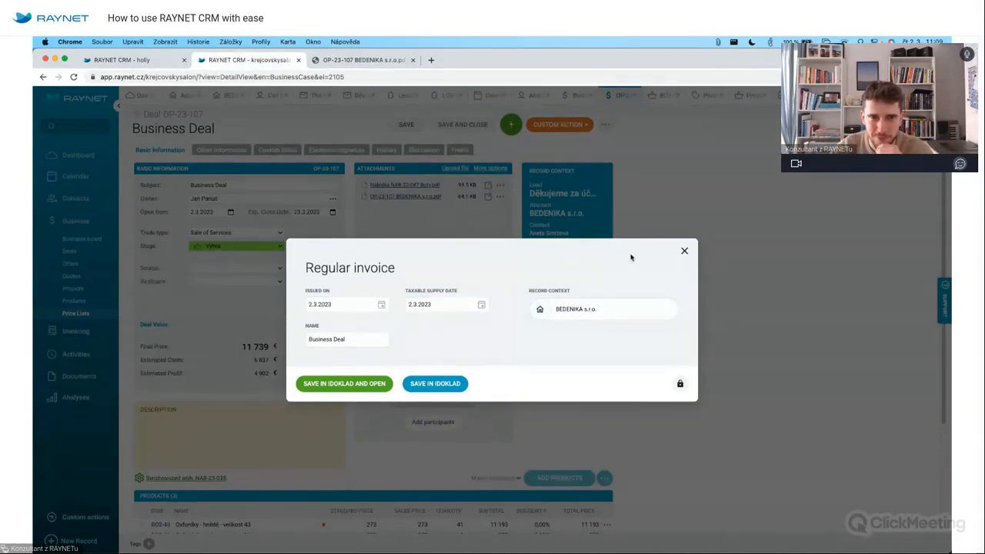
{"action": "left_click", "coordinate": [332, 384]}
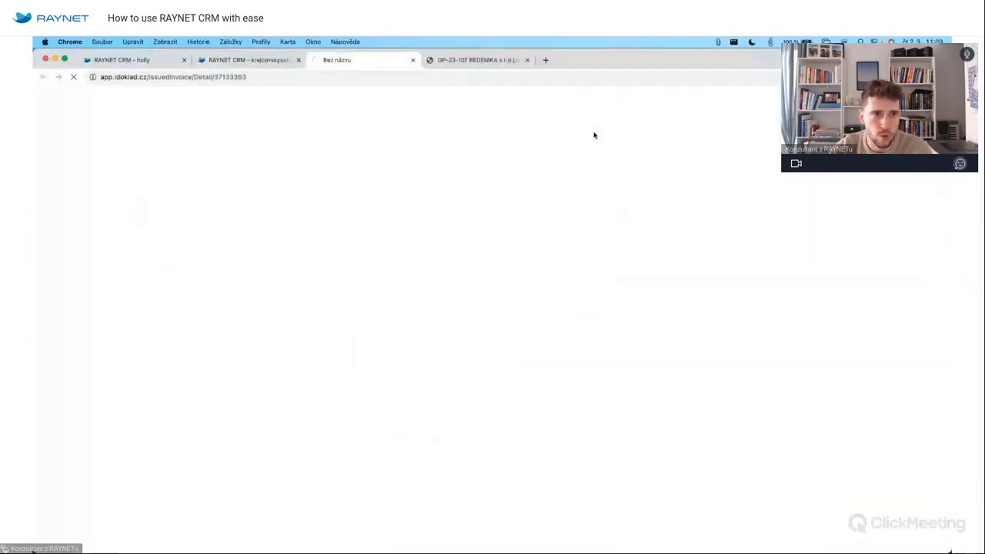
Review invoice 20230017's payments and its iDoklad copy, then return to the CRM record.
{"action": "left_click", "coordinate": [254, 60]}
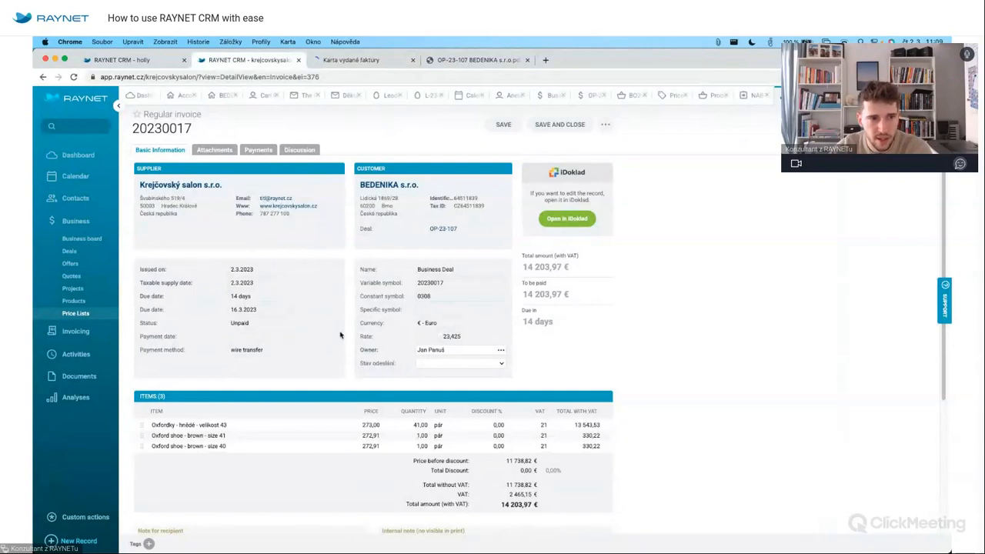
{"action": "left_click", "coordinate": [261, 149]}
{"action": "left_click", "coordinate": [161, 150]}
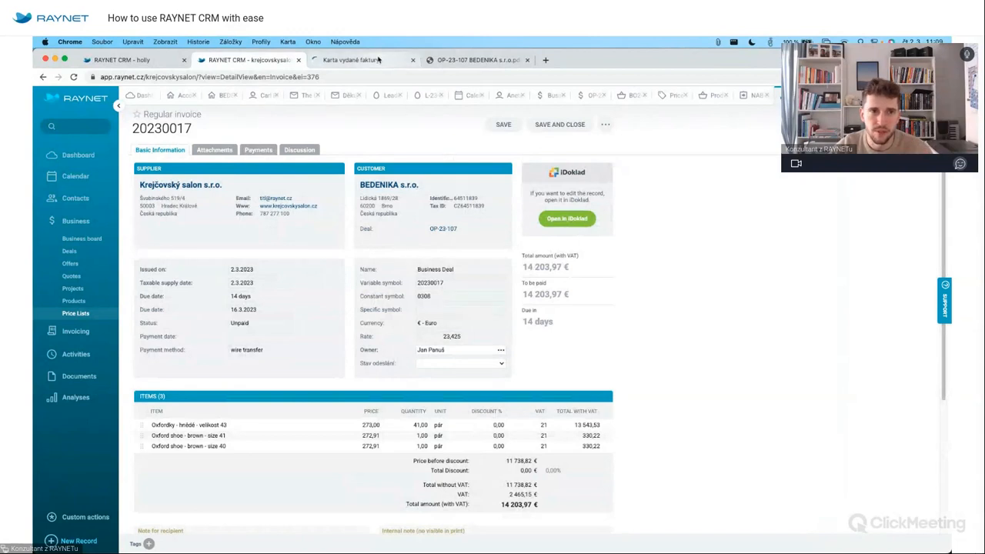
{"action": "left_click", "coordinate": [378, 60]}
{"action": "scroll", "coordinate": [504, 474], "scroll_direction": "down", "scroll_amount": 2}
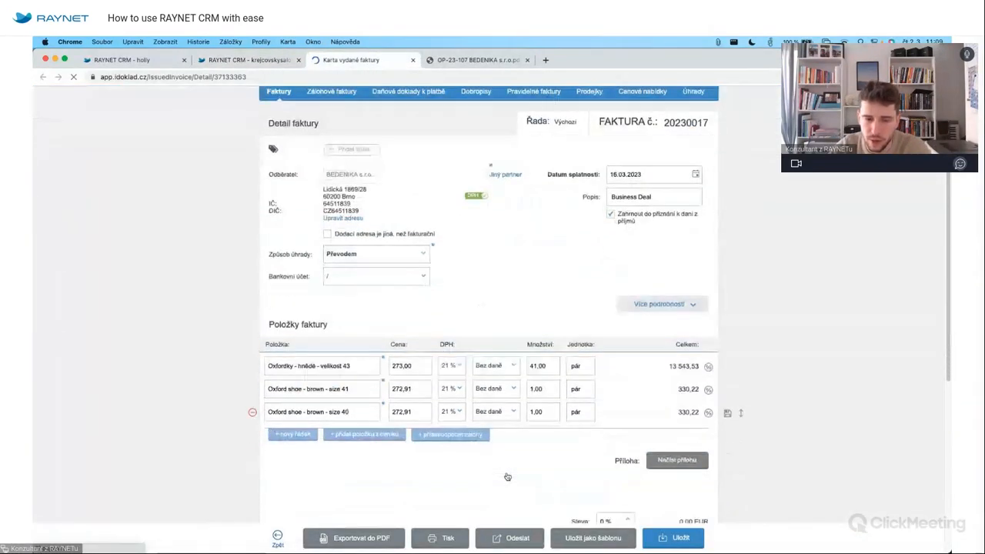
{"action": "scroll", "coordinate": [508, 477], "scroll_direction": "down", "scroll_amount": 2}
{"action": "scroll", "coordinate": [584, 304], "scroll_direction": "up", "scroll_amount": 4}
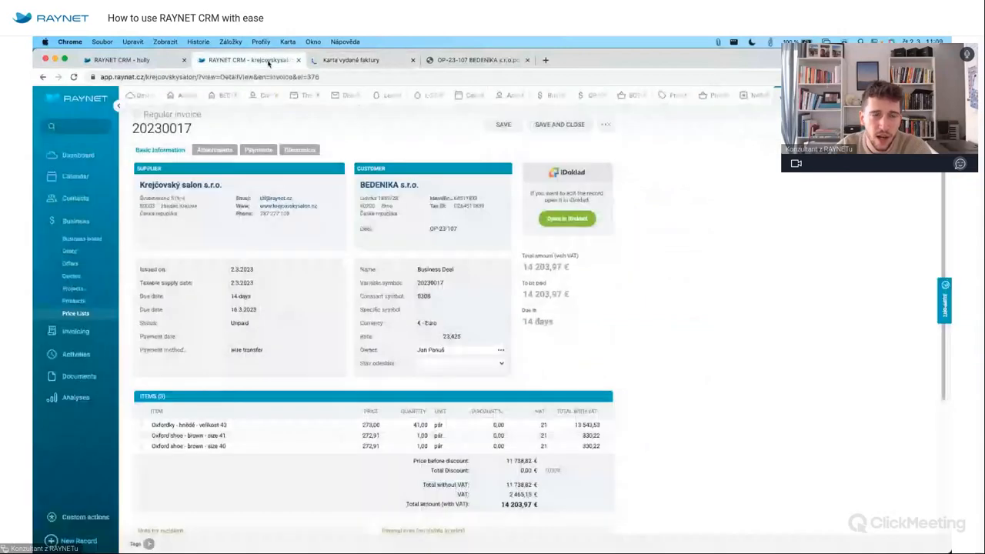
{"action": "left_click", "coordinate": [246, 60]}
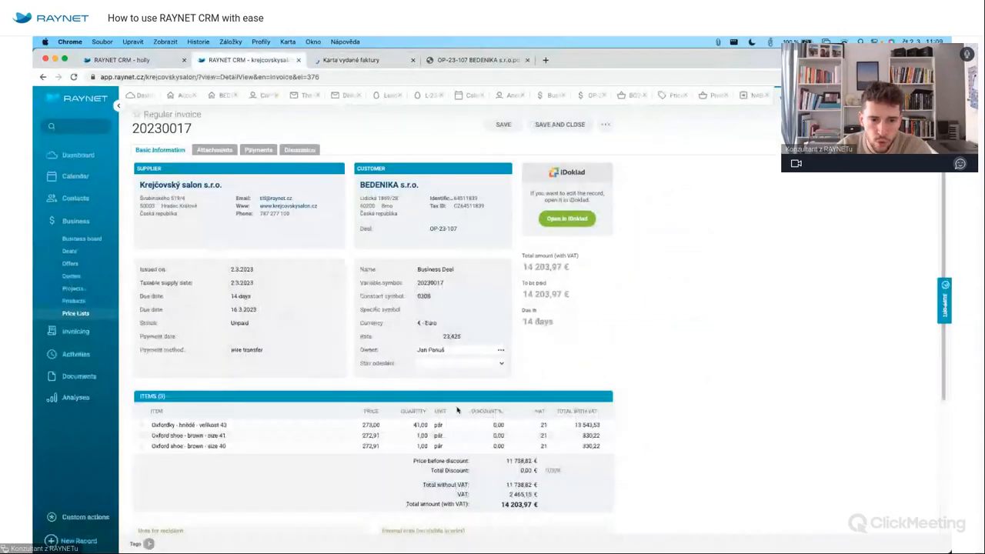
Open the BEDENIKA s.r.o. account, check its record history and refresh the record.
{"action": "left_click", "coordinate": [382, 183]}
{"action": "left_click", "coordinate": [391, 150]}
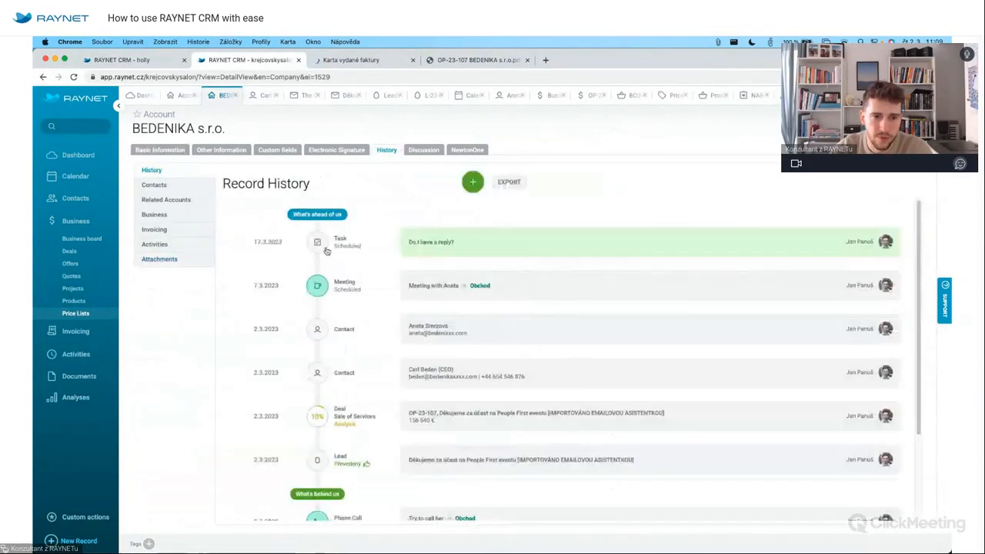
{"action": "scroll", "coordinate": [390, 407], "scroll_direction": "down", "scroll_amount": 3}
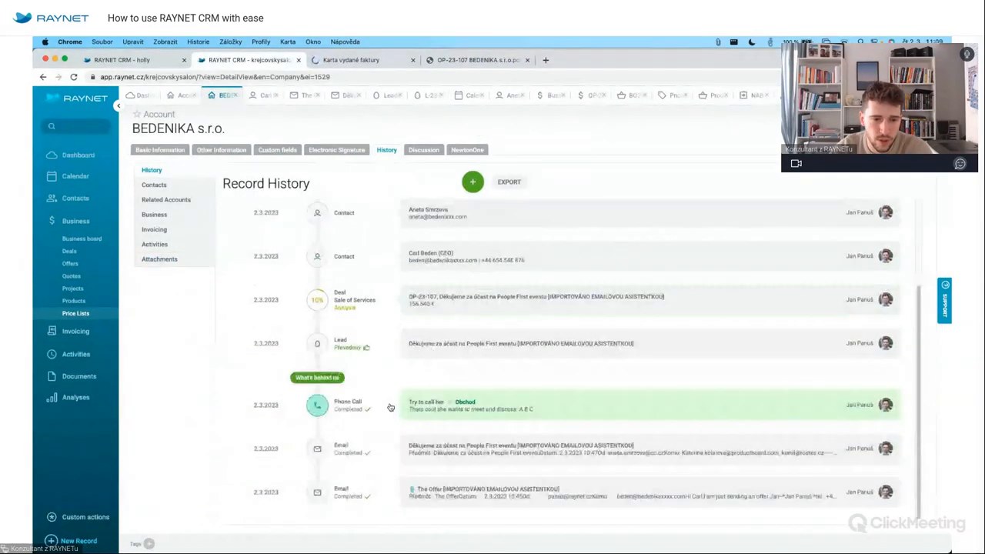
{"action": "scroll", "coordinate": [391, 407], "scroll_direction": "up", "scroll_amount": 3}
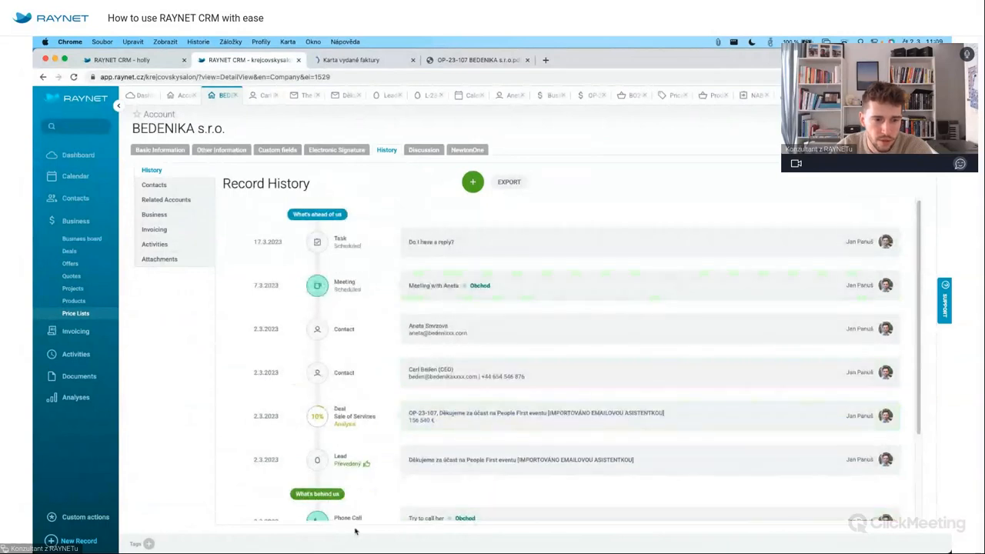
{"action": "scroll", "coordinate": [389, 458], "scroll_direction": "down", "scroll_amount": 3}
{"action": "scroll", "coordinate": [387, 460], "scroll_direction": "up", "scroll_amount": 3}
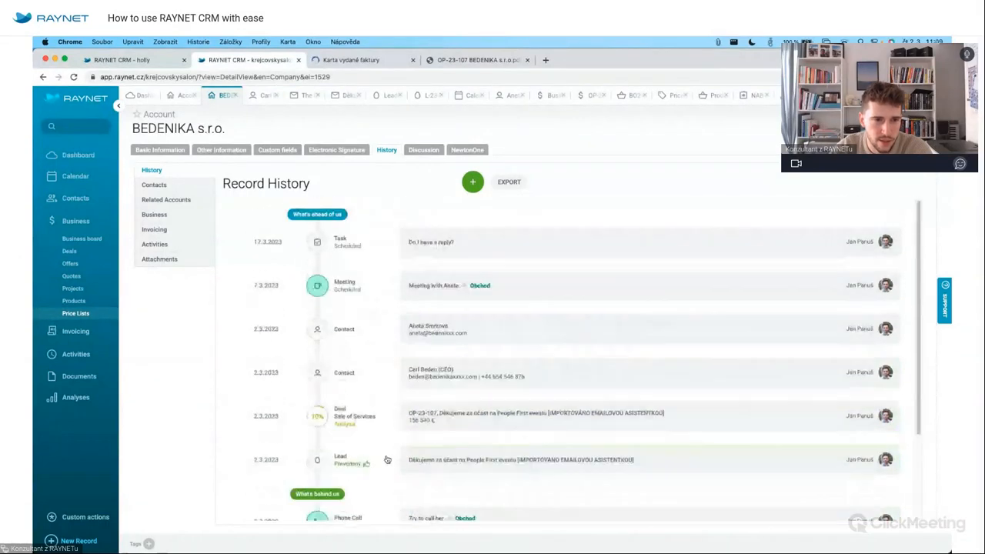
{"action": "left_click", "coordinate": [160, 150]}
{"action": "left_click", "coordinate": [605, 124]}
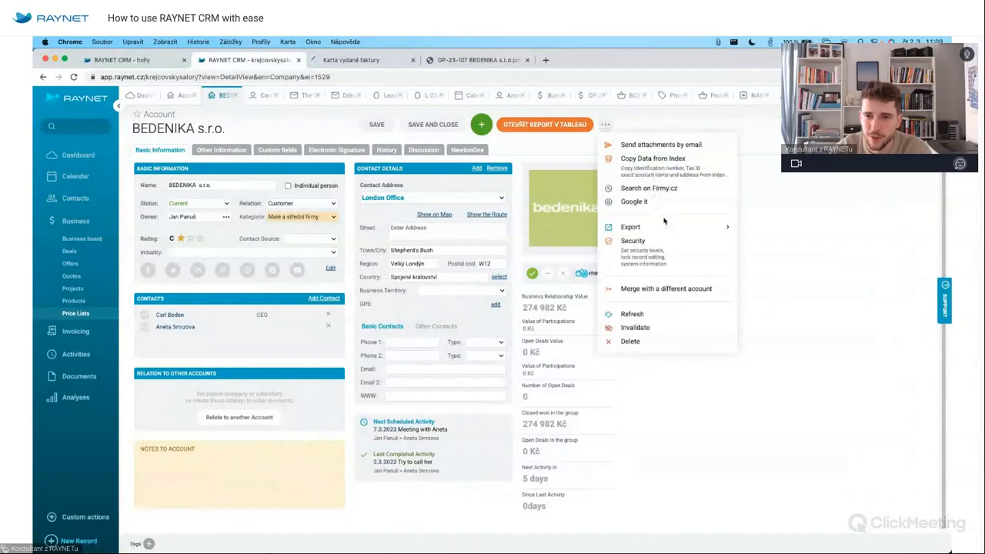
{"action": "left_click", "coordinate": [664, 318]}
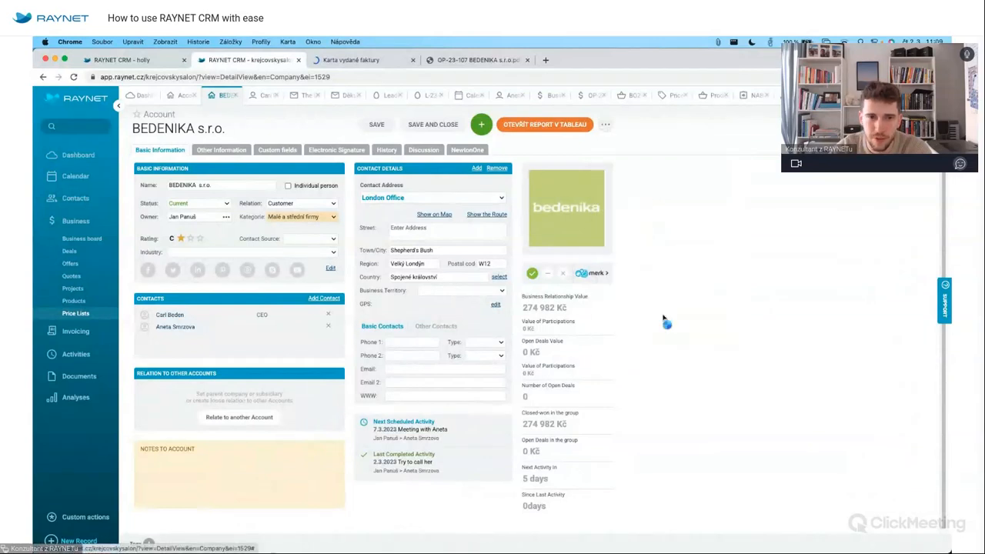
Recheck the history, list the account's single unpaid invoice, then open offer NAB-23-035.
{"action": "left_click", "coordinate": [386, 149]}
{"action": "scroll", "coordinate": [398, 336], "scroll_direction": "down", "scroll_amount": 3}
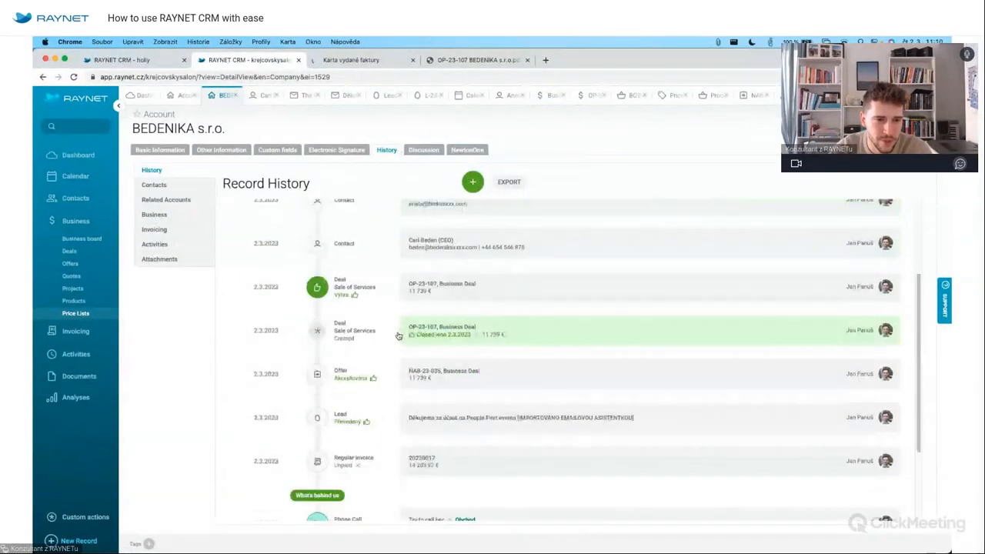
{"action": "scroll", "coordinate": [398, 336], "scroll_direction": "up", "scroll_amount": 2}
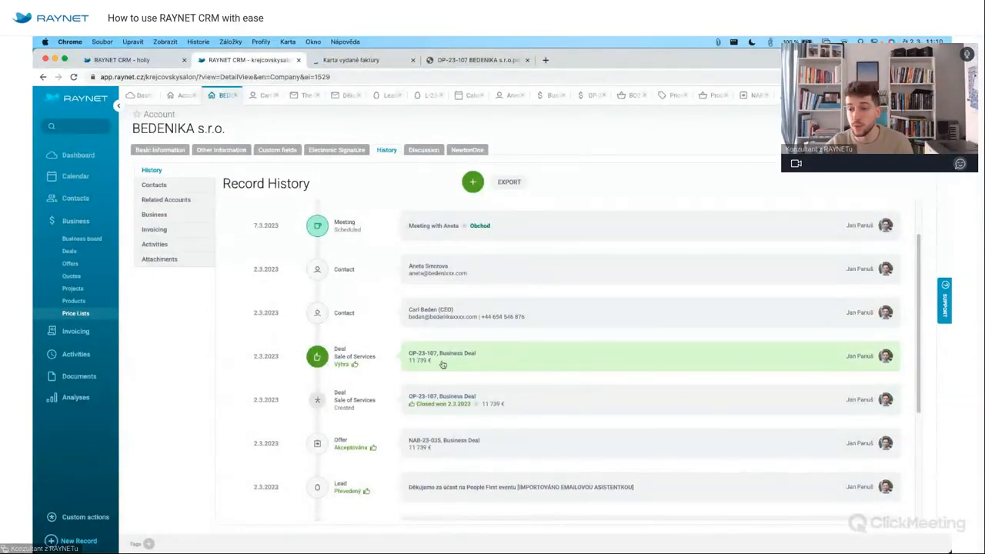
{"action": "scroll", "coordinate": [486, 339], "scroll_direction": "up", "scroll_amount": 1}
{"action": "scroll", "coordinate": [488, 339], "scroll_direction": "down", "scroll_amount": 2}
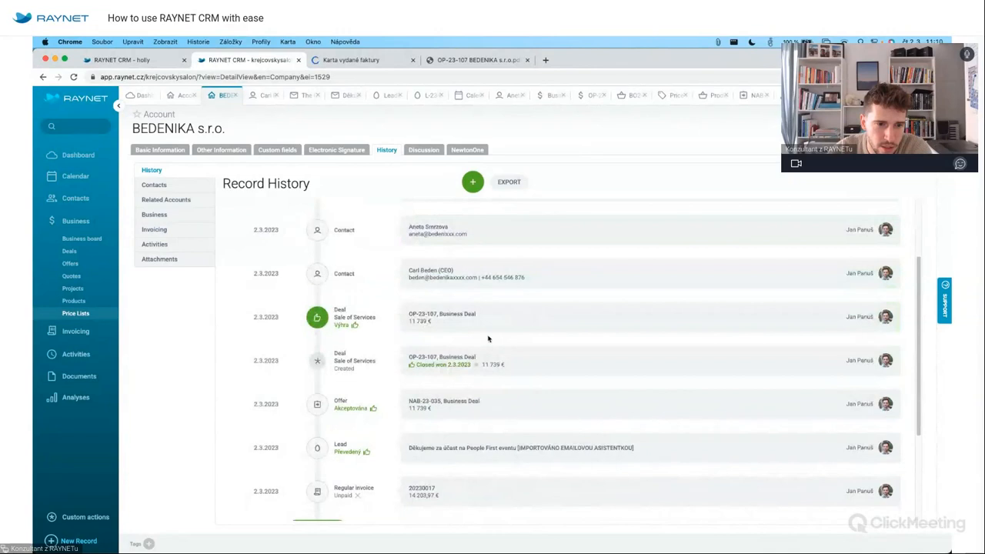
{"action": "scroll", "coordinate": [488, 339], "scroll_direction": "down", "scroll_amount": 2}
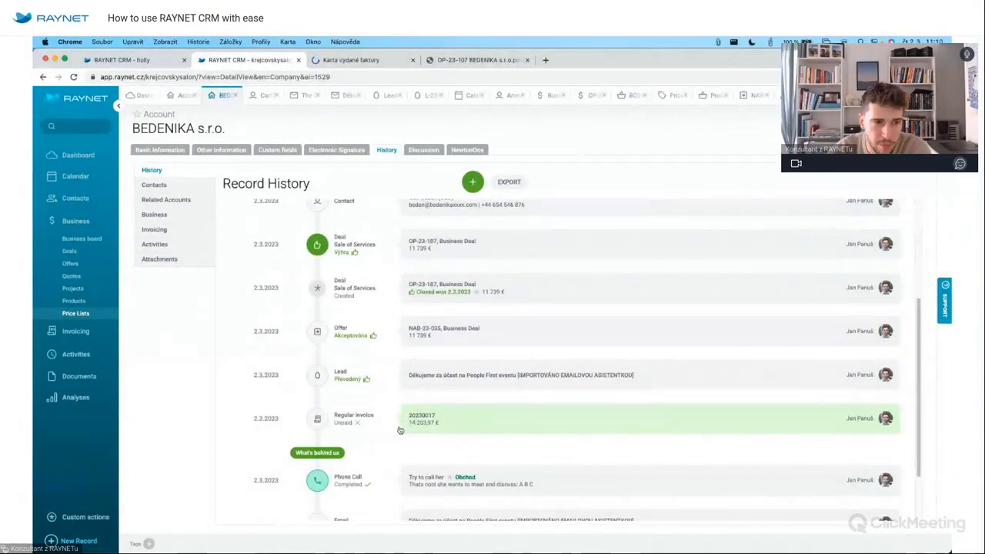
{"action": "left_click", "coordinate": [157, 230]}
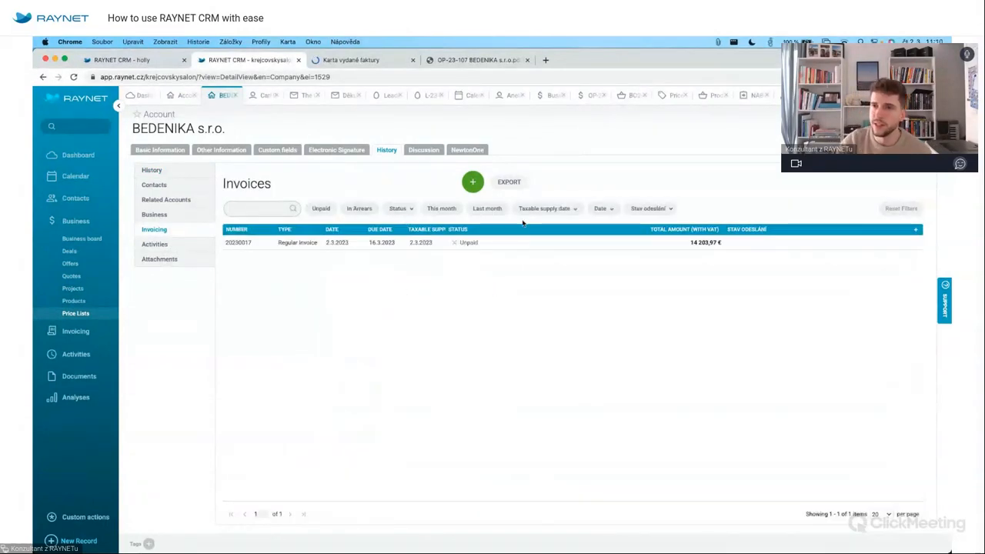
{"action": "left_click", "coordinate": [746, 97]}
Open Settings > Add-ons and scroll to the accounting integrations like iDoklad and Money S3.
{"action": "left_click", "coordinate": [937, 95]}
{"action": "left_click", "coordinate": [892, 146]}
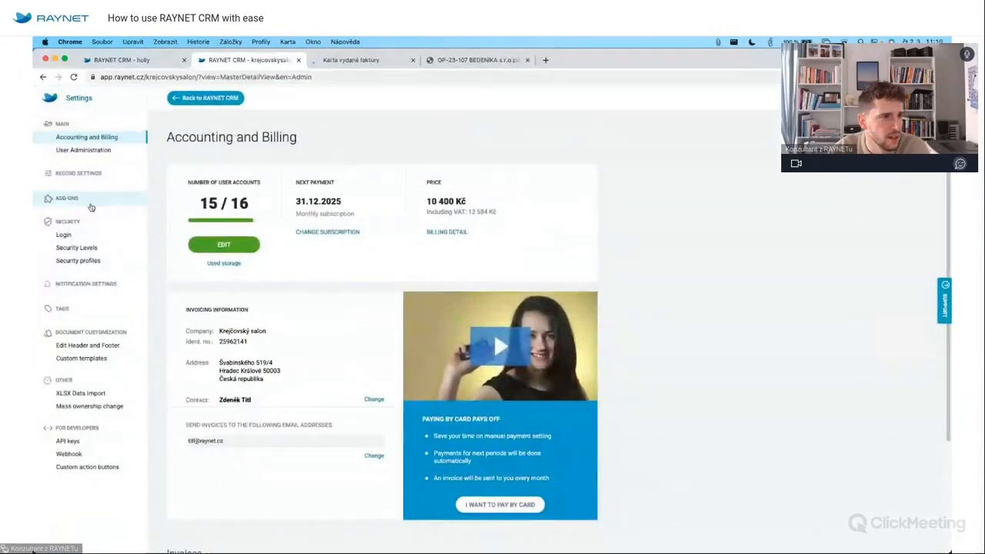
{"action": "left_click", "coordinate": [106, 198]}
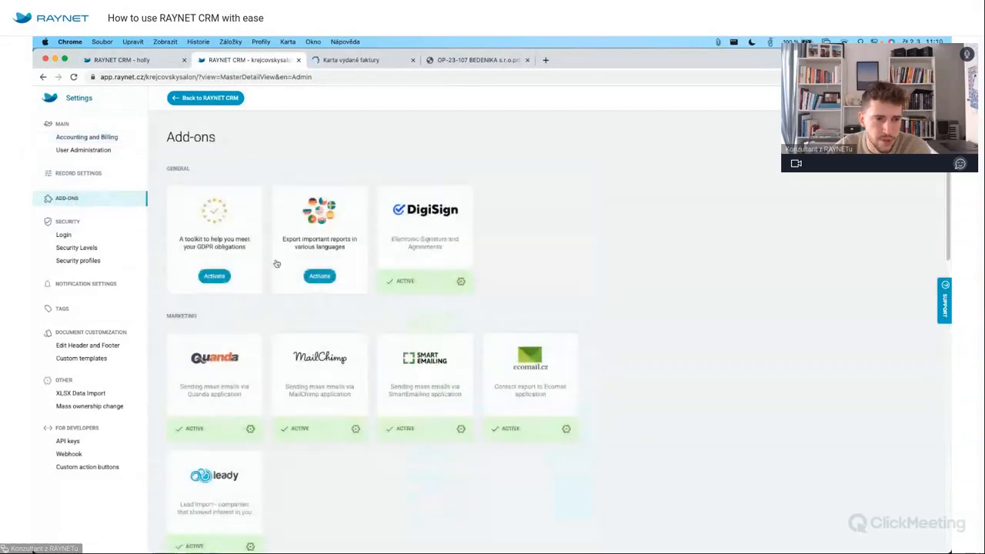
{"action": "scroll", "coordinate": [583, 357], "scroll_direction": "down", "scroll_amount": 5}
{"action": "scroll", "coordinate": [585, 359], "scroll_direction": "down", "scroll_amount": 4}
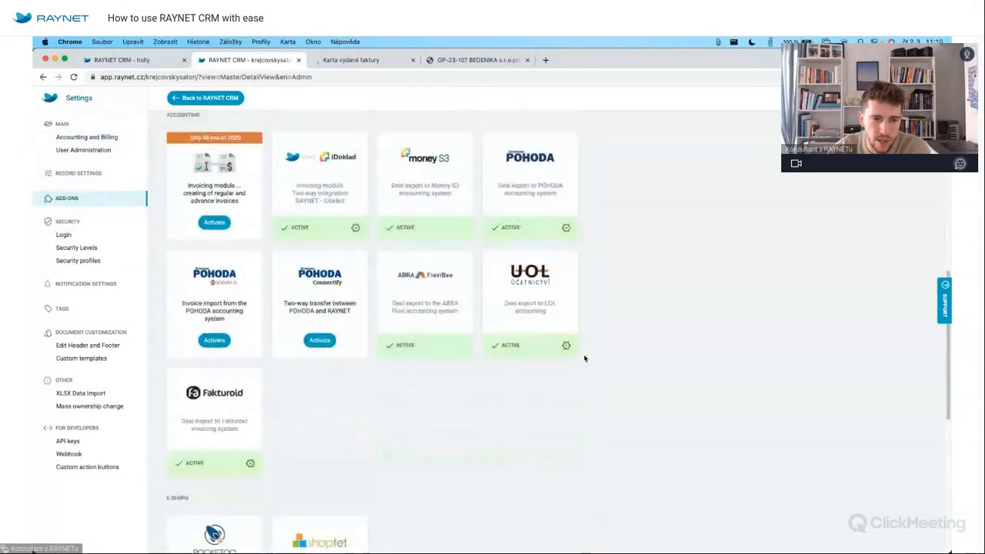
{"action": "scroll", "coordinate": [585, 358], "scroll_direction": "up", "scroll_amount": 5}
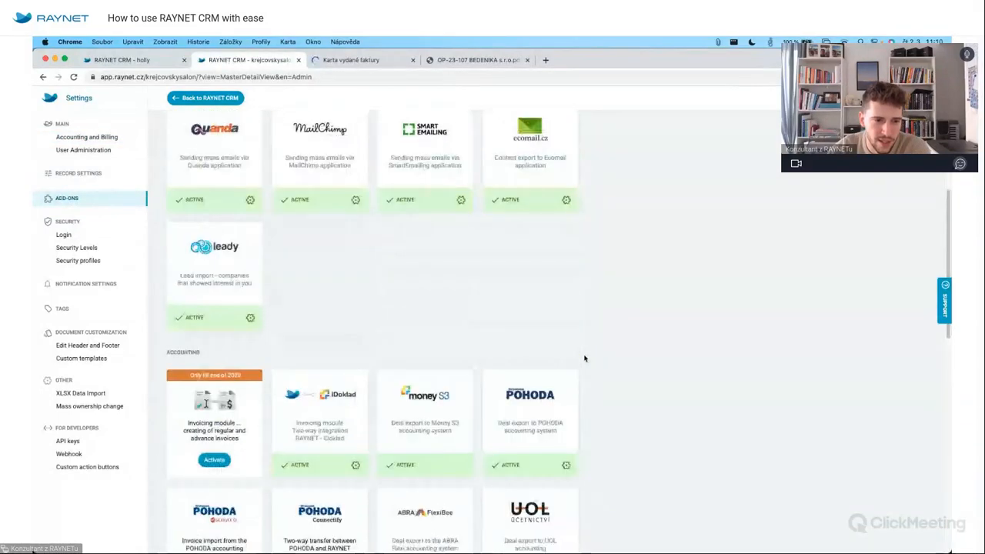
{"action": "scroll", "coordinate": [585, 356], "scroll_direction": "down", "scroll_amount": 1}
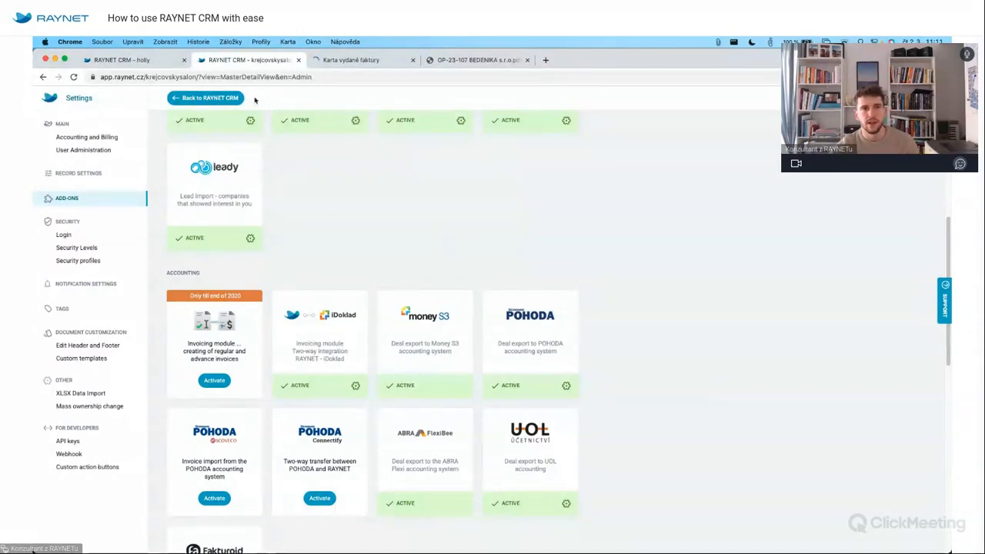
Return to offer NAB-23-035, check ClickMeeting, then open a new browser tab.
{"action": "left_click", "coordinate": [223, 97]}
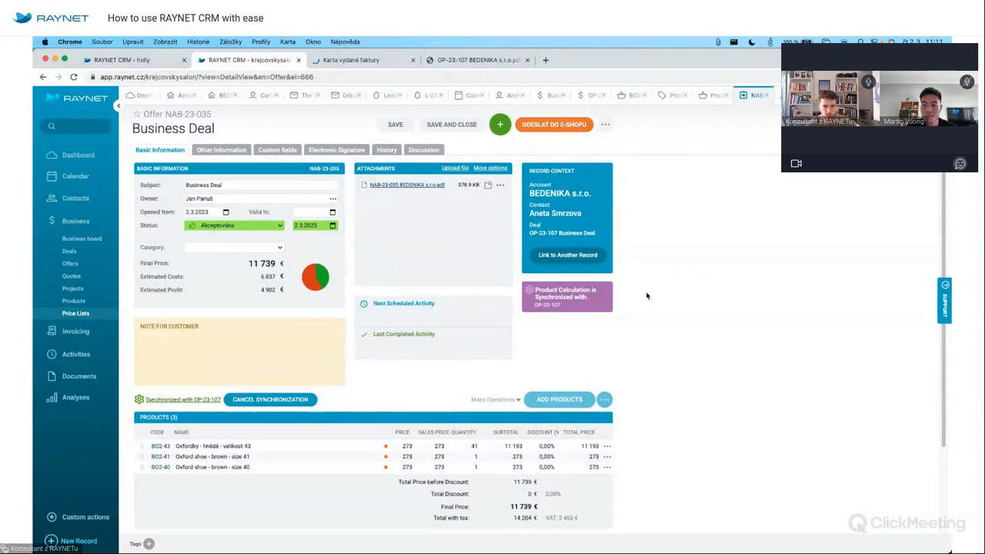
{"action": "mouse_move", "coordinate": [599, 551]}
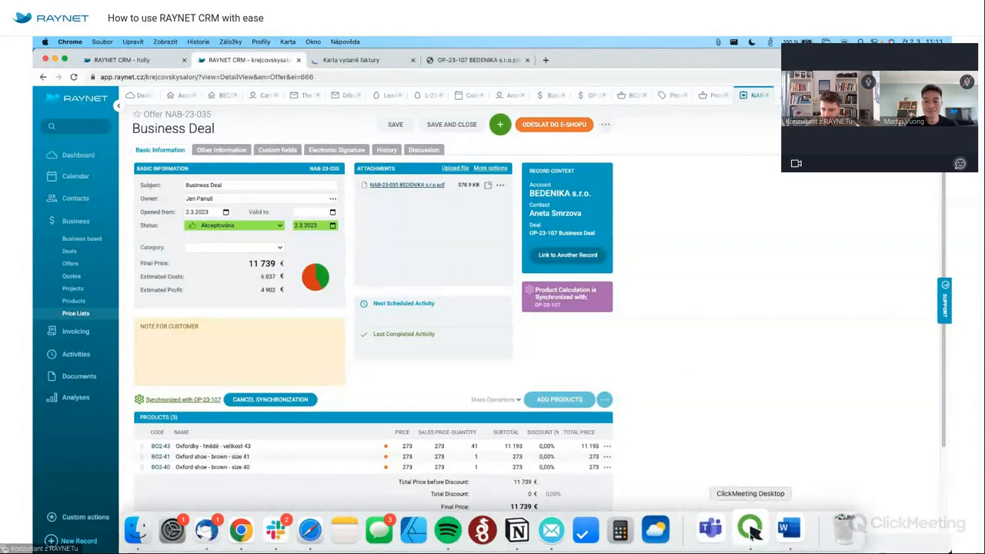
{"action": "left_click", "coordinate": [750, 530]}
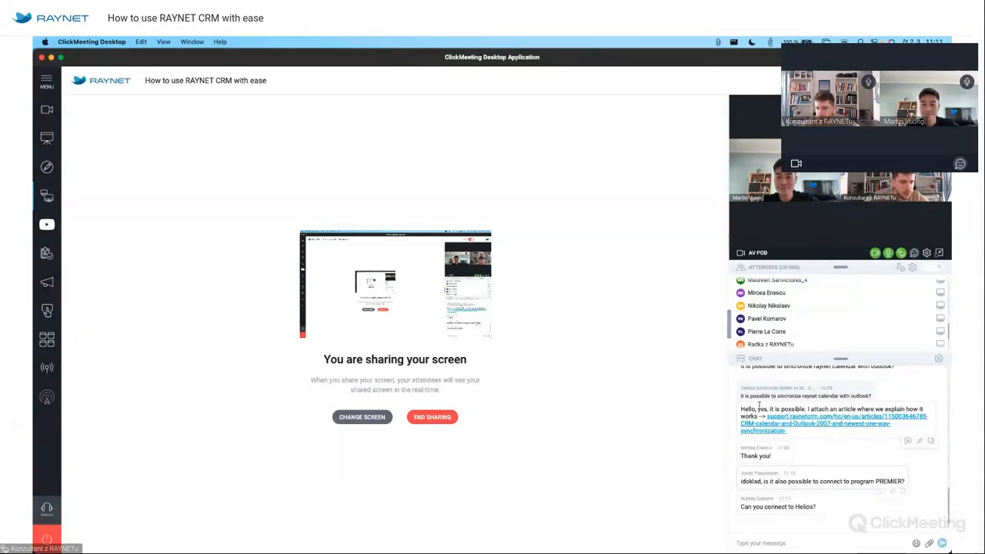
{"action": "key", "text": "super+Tab"}
{"action": "key", "text": "super+t"}
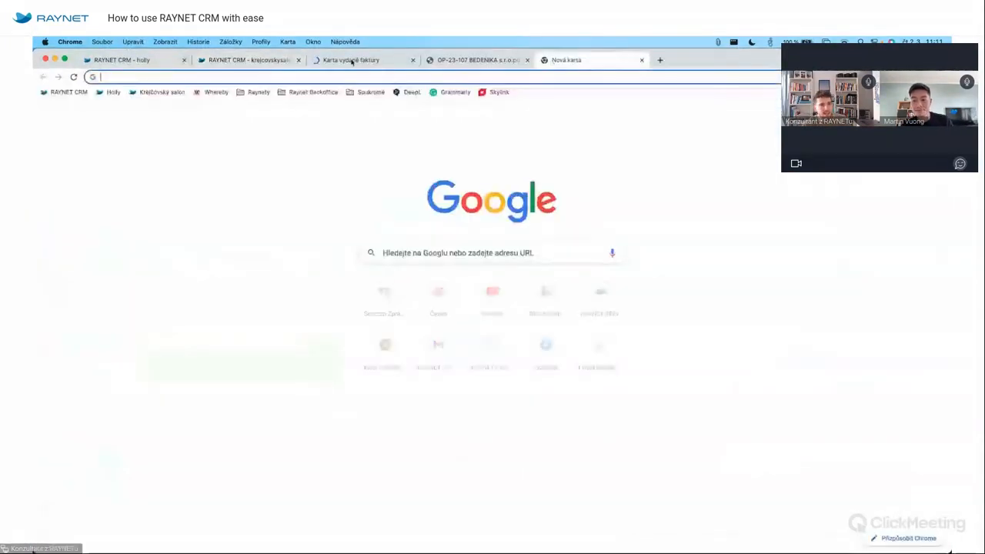
Load raynet.cz and browse the PRODUKT > INTEGRACE list of integrations.
{"action": "left_click", "coordinate": [68, 92]}
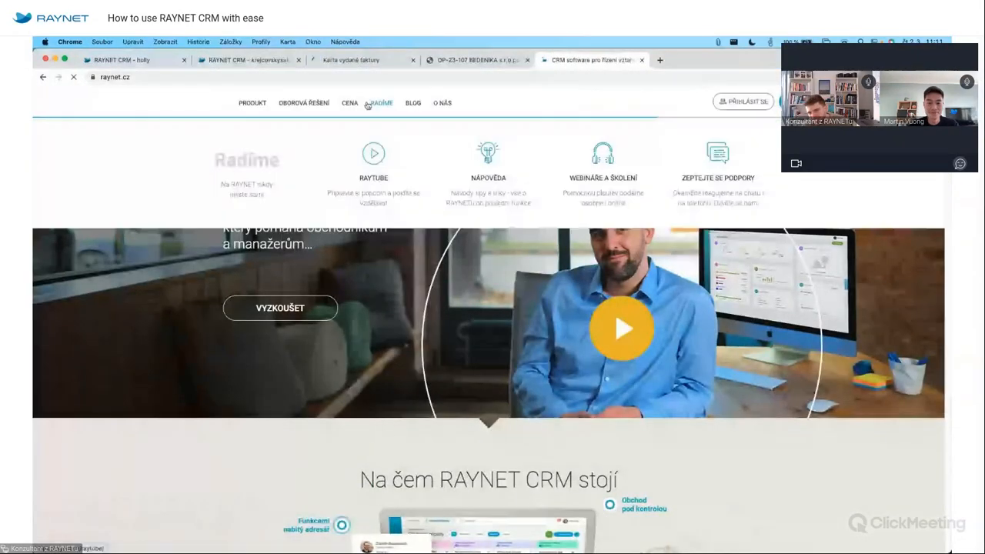
{"action": "mouse_move", "coordinate": [330, 100]}
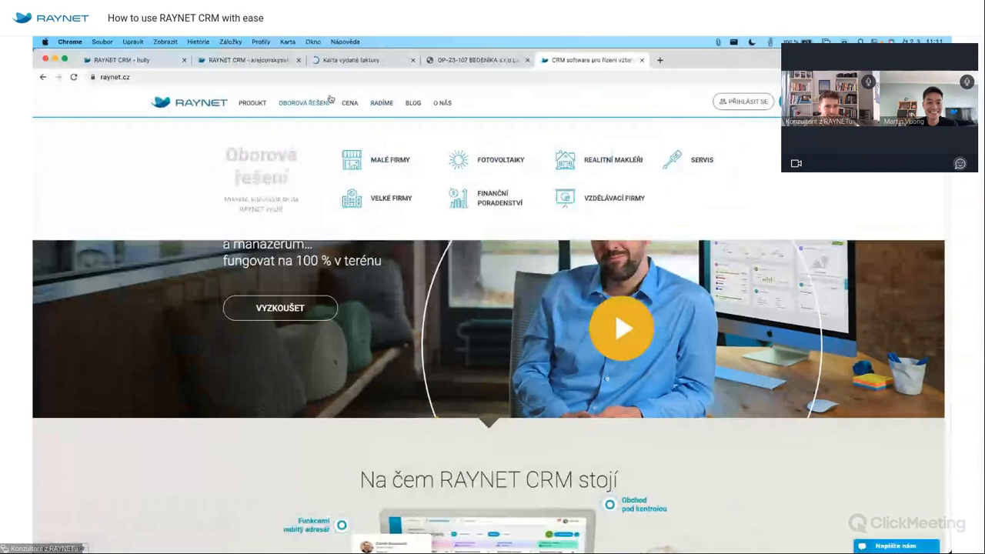
{"action": "left_click", "coordinate": [251, 103]}
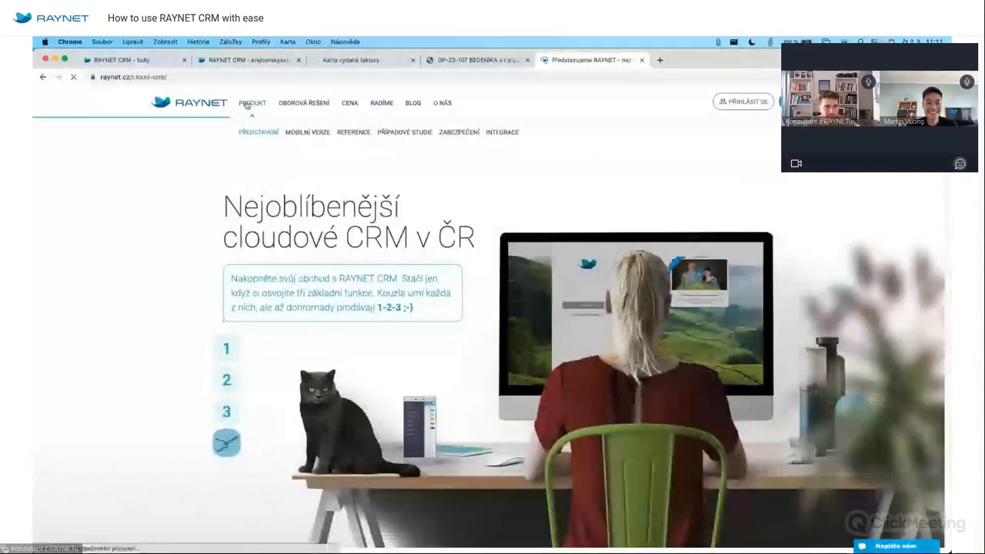
{"action": "left_click", "coordinate": [504, 132]}
{"action": "scroll", "coordinate": [629, 184], "scroll_direction": "down", "scroll_amount": 10}
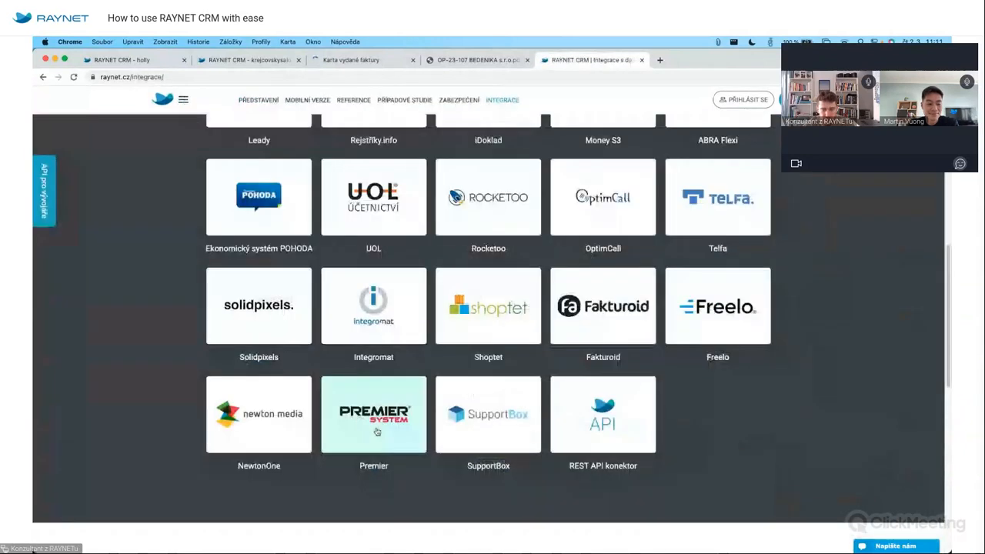
View and close the Premier integration details, then return to the RAYNET CRM offer tab.
{"action": "left_click", "coordinate": [377, 431]}
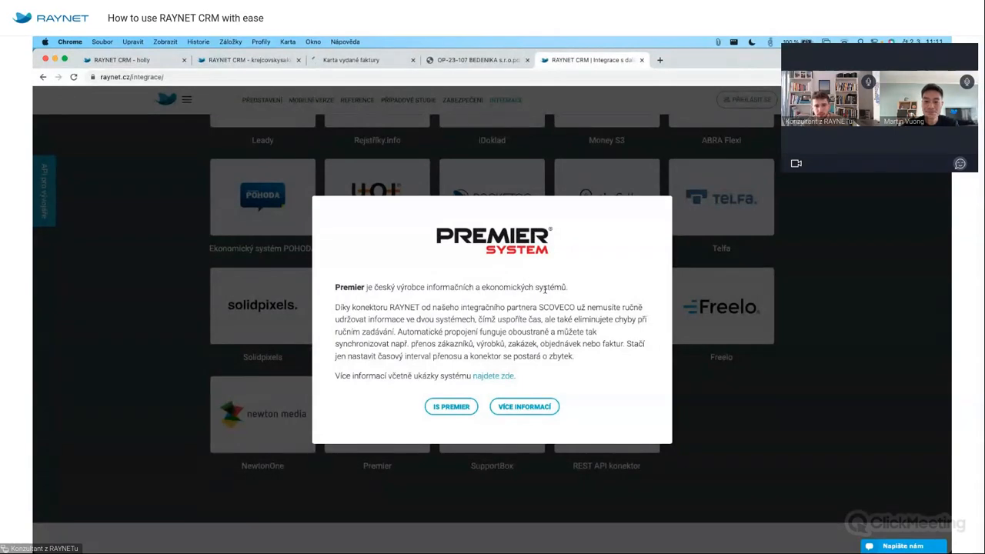
{"action": "left_click", "coordinate": [789, 231]}
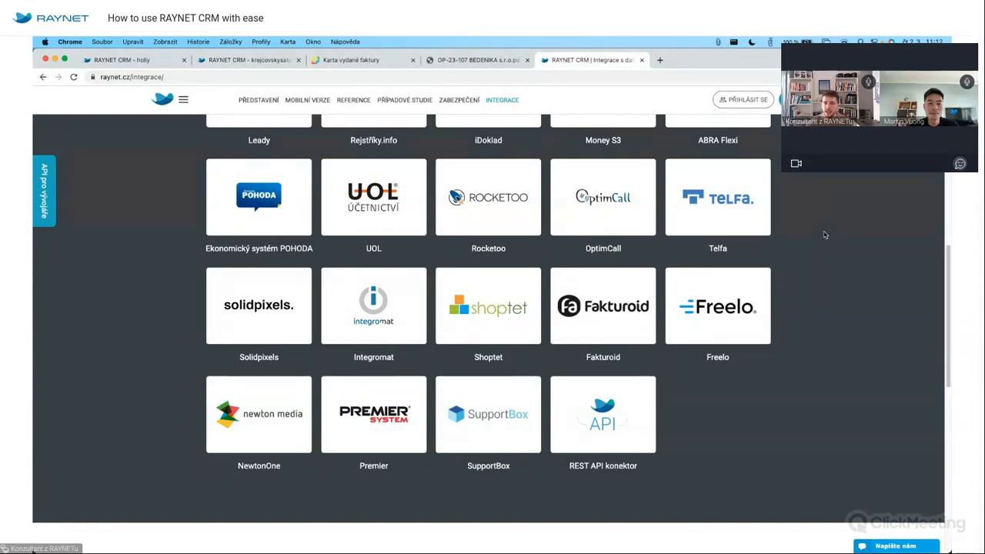
{"action": "left_click", "coordinate": [269, 61]}
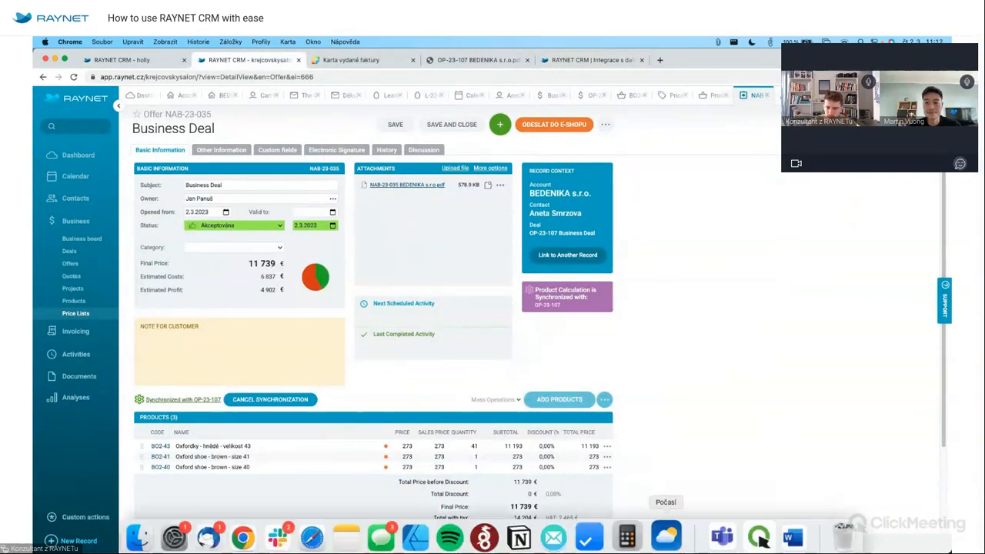
Bring ClickMeeting to the front to read the attendee chat about PREMIER and Helios.
{"action": "left_click", "coordinate": [751, 529]}
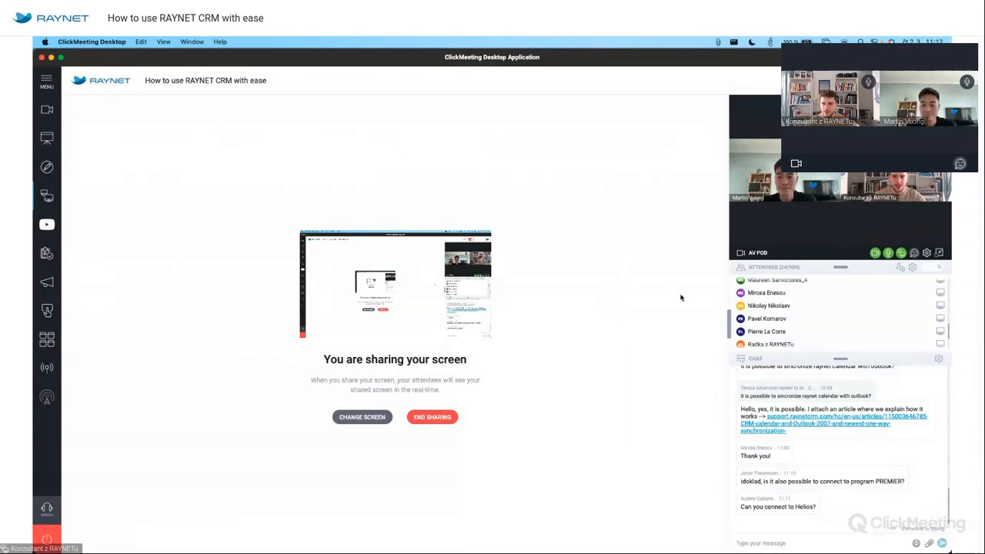
End the screen share and bring up the RAYNET CRM My dashboard tab.
{"action": "left_click", "coordinate": [905, 253]}
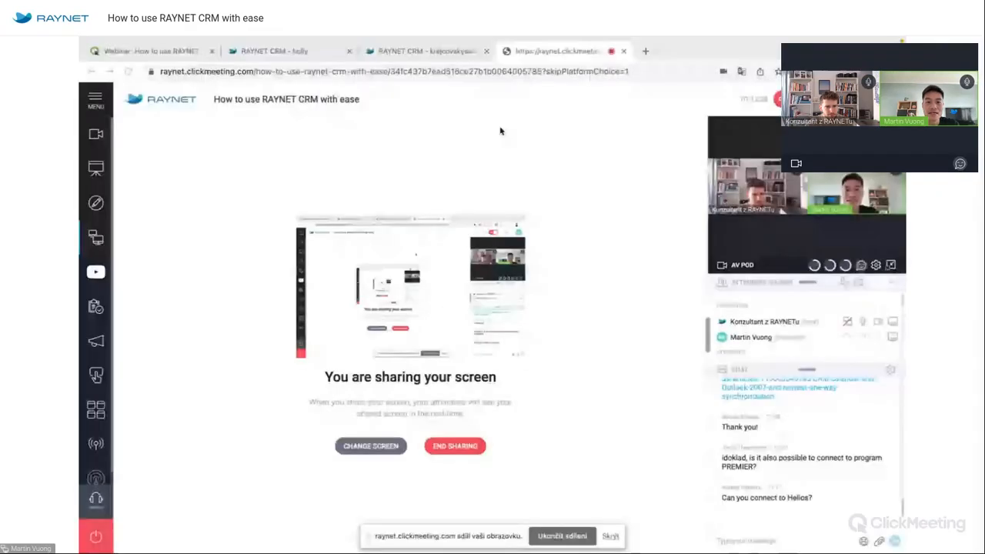
{"action": "left_click", "coordinate": [458, 54]}
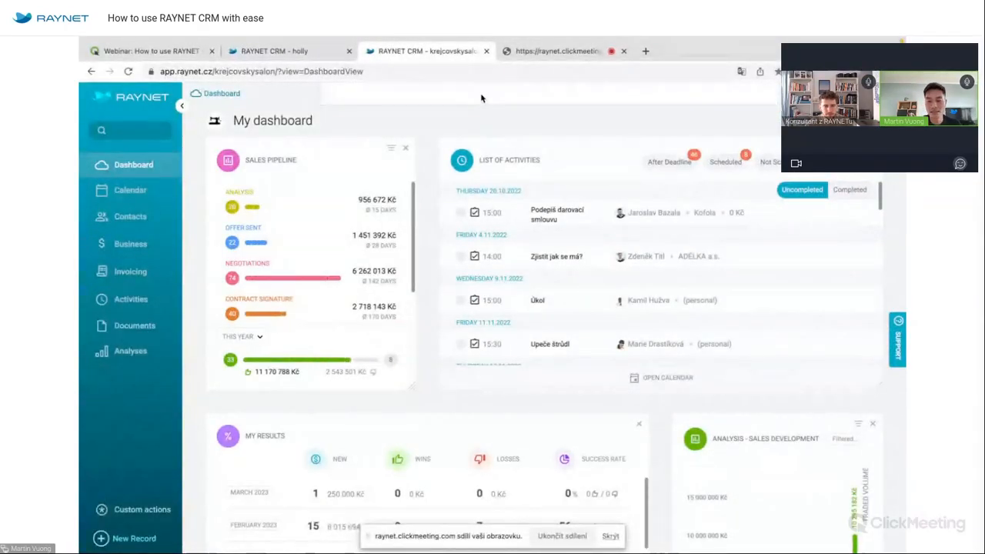
Open Deals and the Business board, drag the Poptávka po konferenci card, then go to Analyses.
{"action": "left_click", "coordinate": [610, 536]}
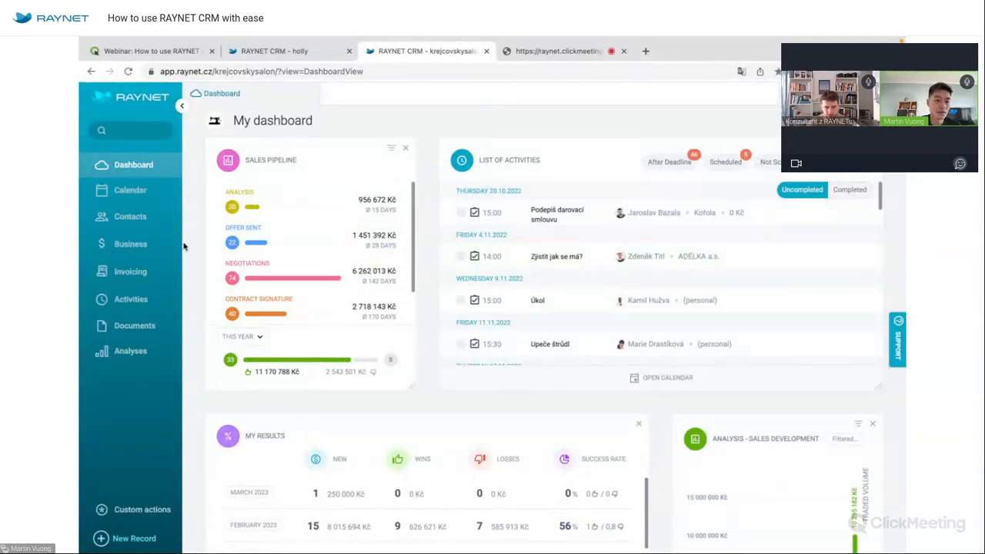
{"action": "left_click", "coordinate": [146, 244]}
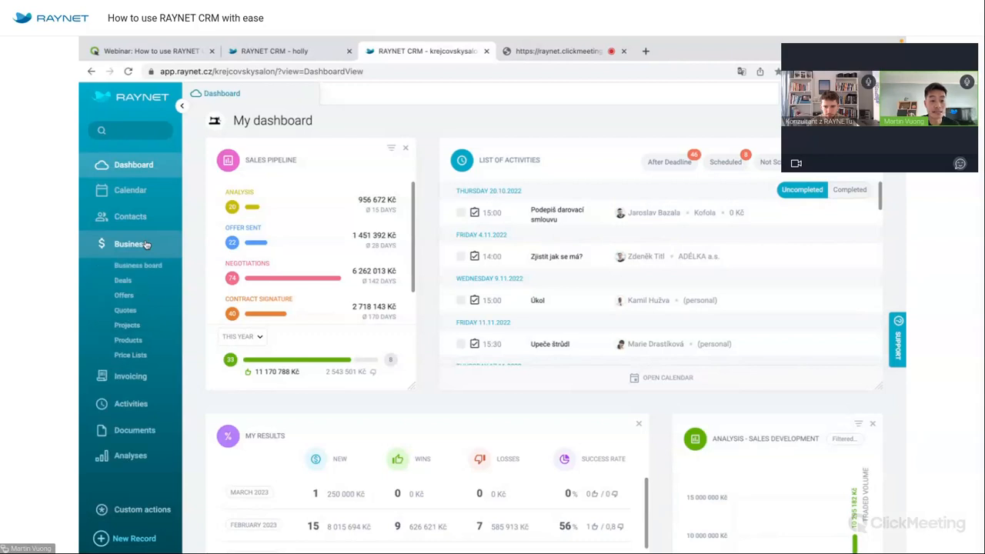
{"action": "left_click", "coordinate": [123, 280]}
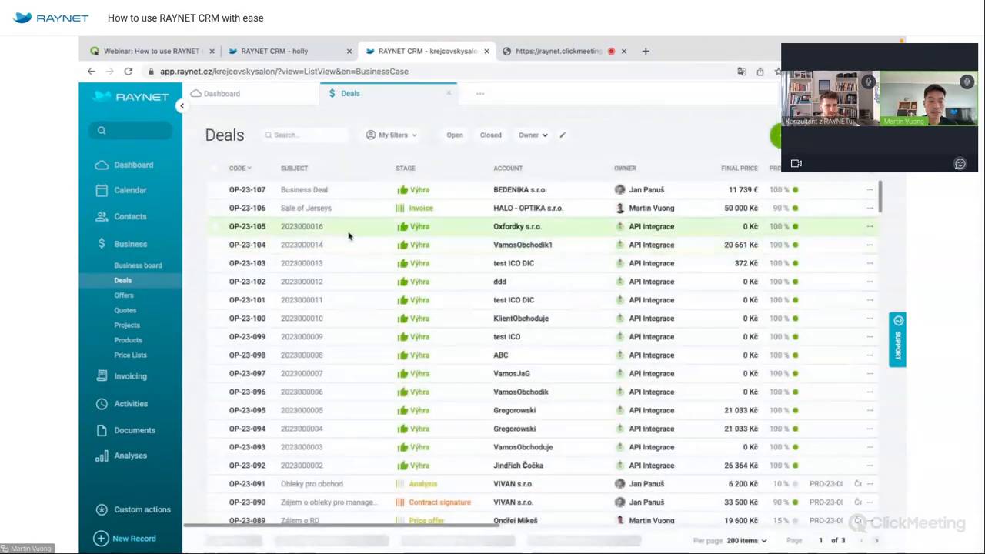
{"action": "left_click", "coordinate": [161, 264]}
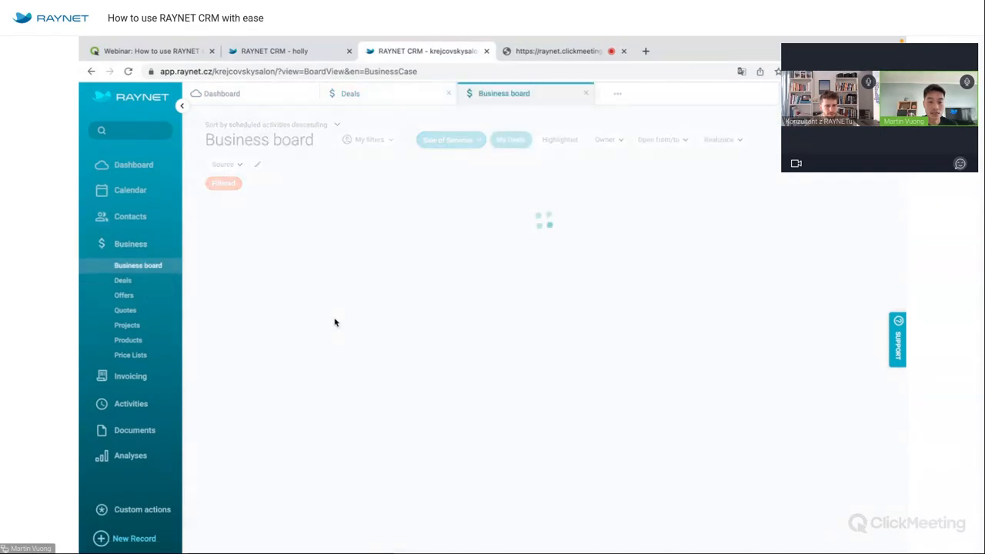
{"action": "left_click_drag", "start_coordinate": [290, 404], "coordinate": [273, 387]}
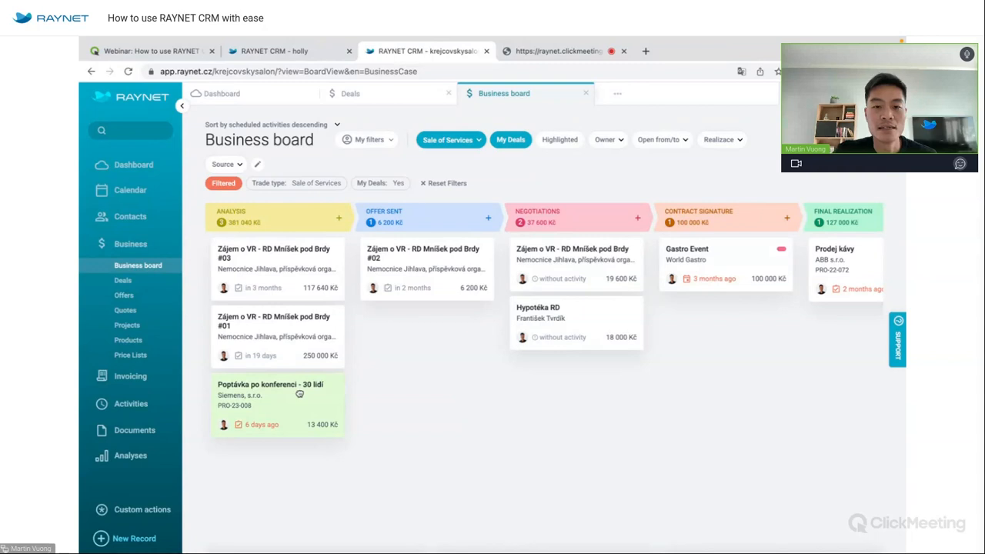
{"action": "left_click", "coordinate": [130, 456]}
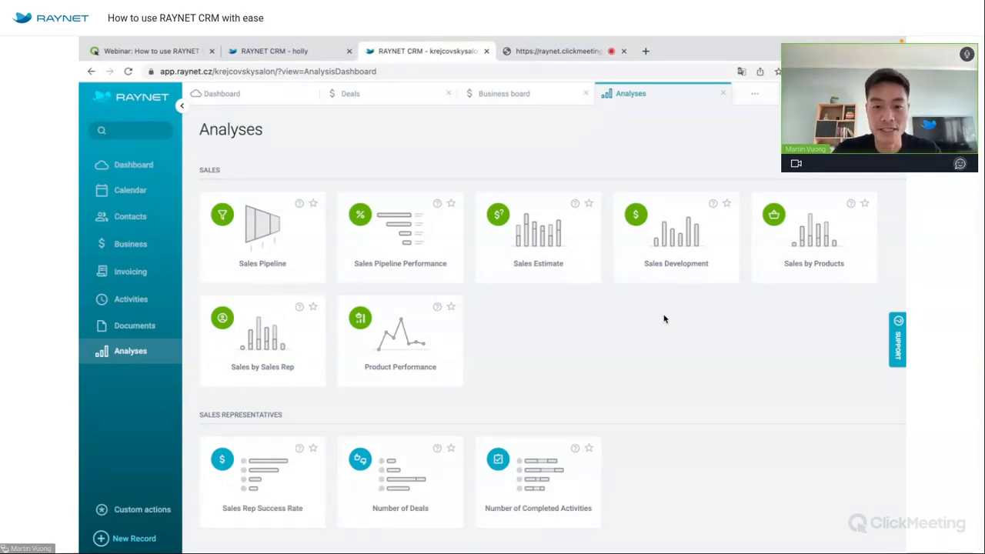
Browse the Analyses overview and open the Sales Pipeline analysis.
{"action": "scroll", "coordinate": [665, 318], "scroll_direction": "down", "scroll_amount": 2}
{"action": "scroll", "coordinate": [665, 319], "scroll_direction": "down", "scroll_amount": 5}
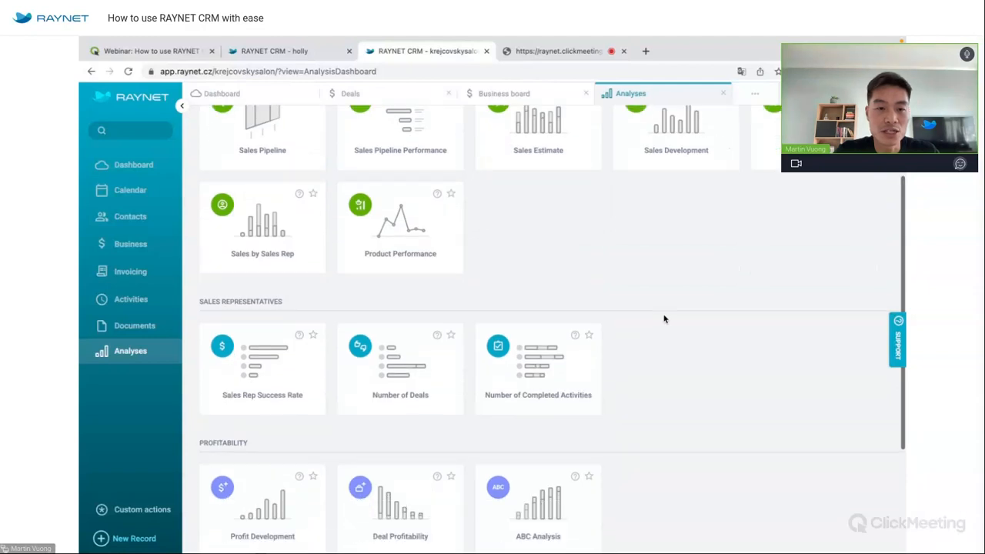
{"action": "scroll", "coordinate": [665, 319], "scroll_direction": "up", "scroll_amount": 7}
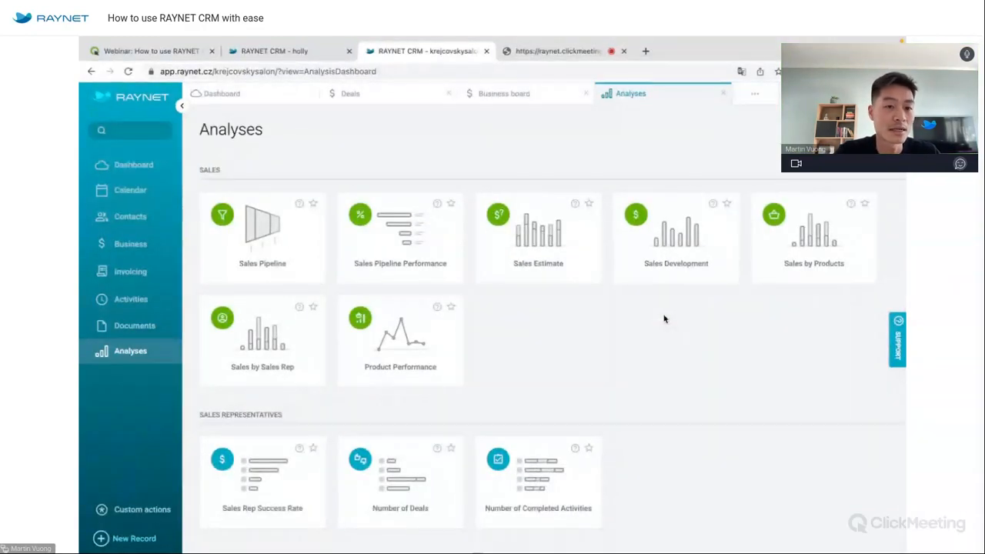
{"action": "left_click", "coordinate": [263, 222]}
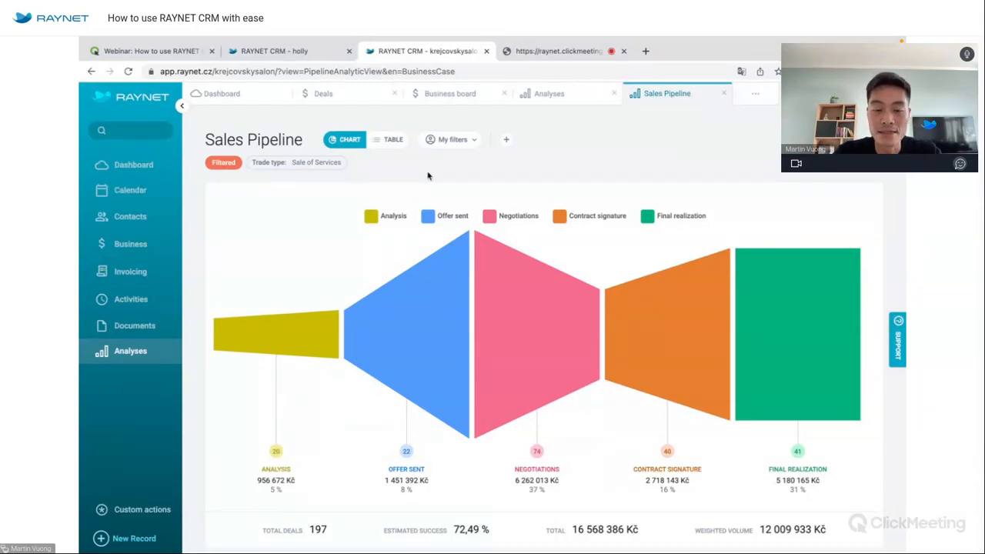
Review the Sales Pipeline deals as a table, then switch back to the five-stage funnel chart.
{"action": "mouse_move", "coordinate": [533, 292]}
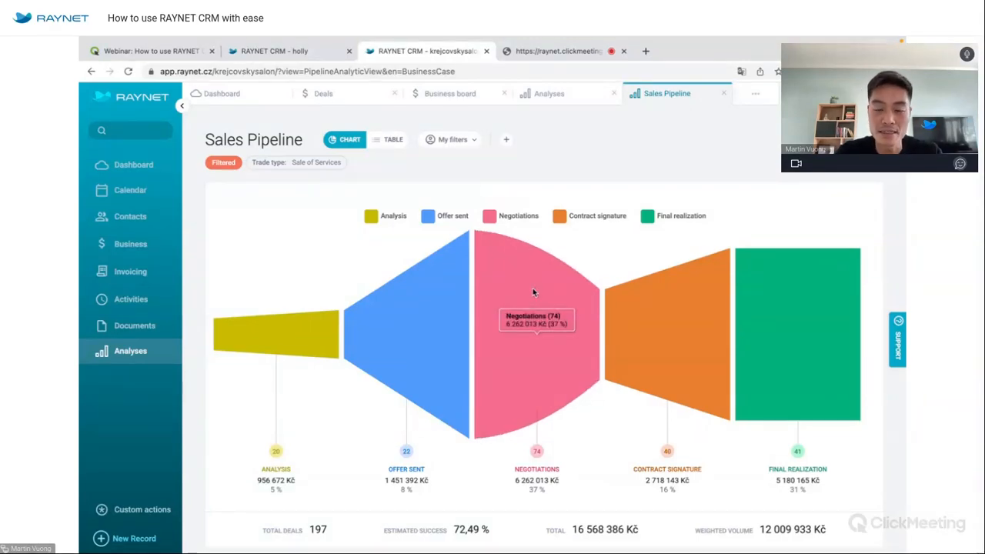
{"action": "mouse_move", "coordinate": [770, 311]}
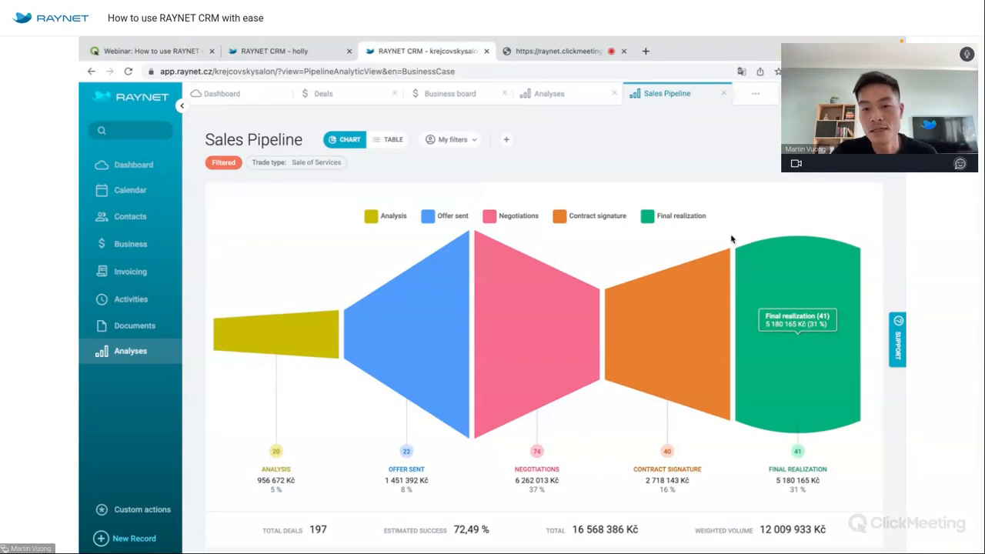
{"action": "left_click", "coordinate": [389, 140]}
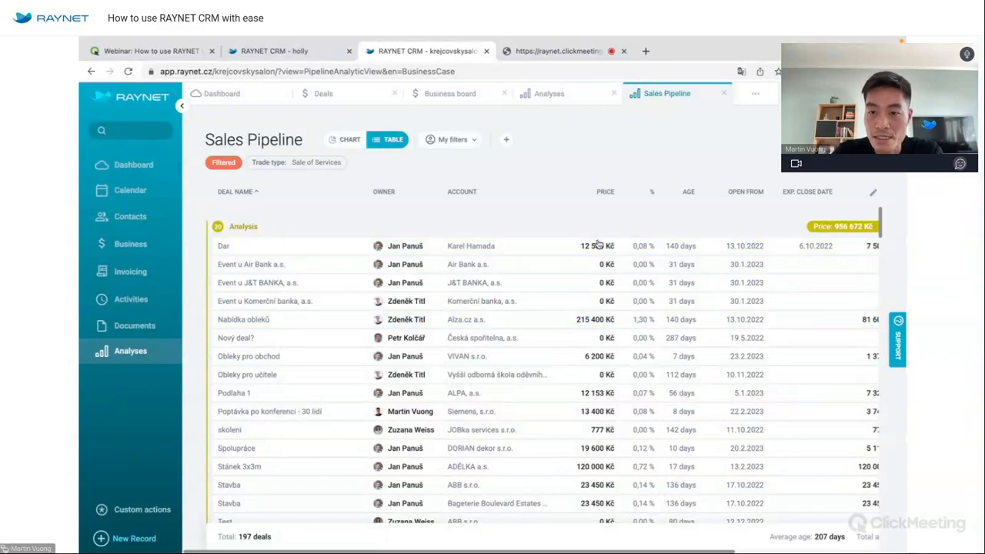
{"action": "scroll", "coordinate": [743, 394], "scroll_direction": "right", "scroll_amount": 2}
{"action": "scroll", "coordinate": [743, 395], "scroll_direction": "right", "scroll_amount": 1}
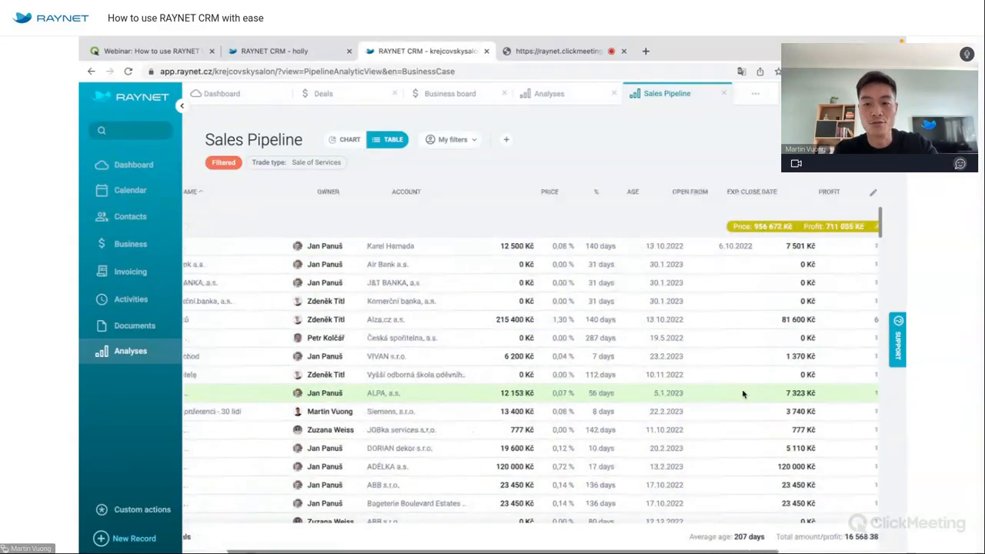
{"action": "scroll", "coordinate": [743, 394], "scroll_direction": "right", "scroll_amount": 3}
{"action": "scroll", "coordinate": [742, 394], "scroll_direction": "left", "scroll_amount": 6}
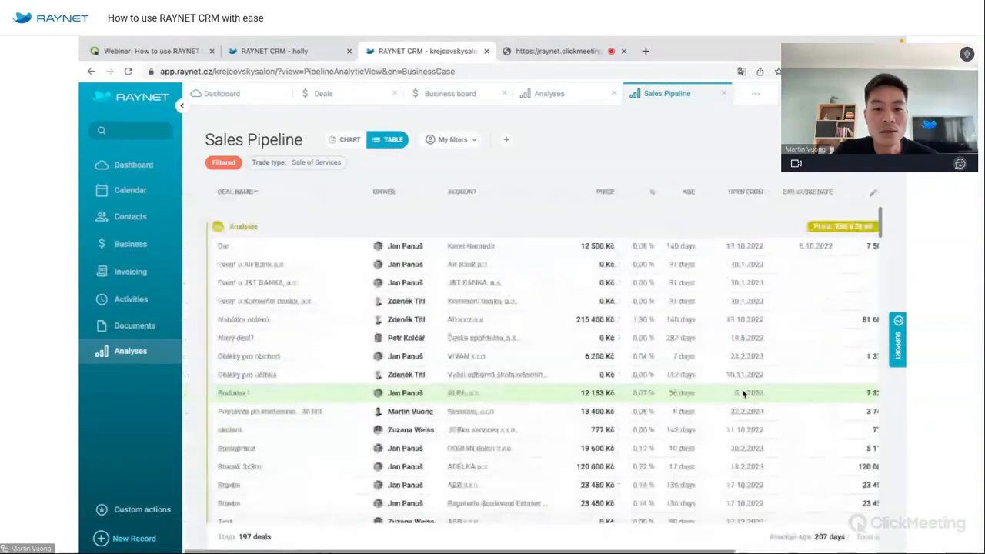
{"action": "scroll", "coordinate": [743, 394], "scroll_direction": "down", "scroll_amount": 10}
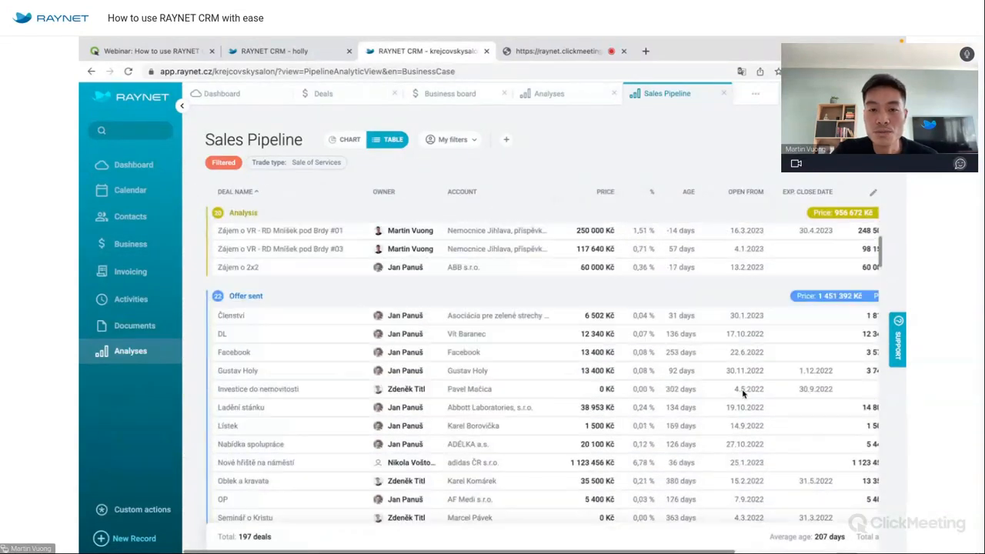
{"action": "scroll", "coordinate": [743, 394], "scroll_direction": "down", "scroll_amount": 3}
{"action": "scroll", "coordinate": [743, 394], "scroll_direction": "up", "scroll_amount": 10}
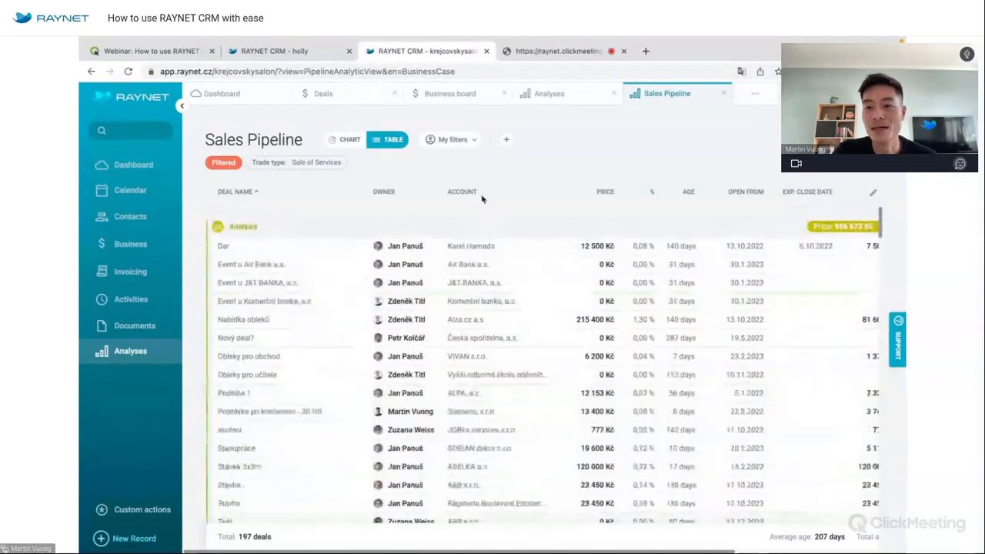
{"action": "left_click", "coordinate": [350, 140]}
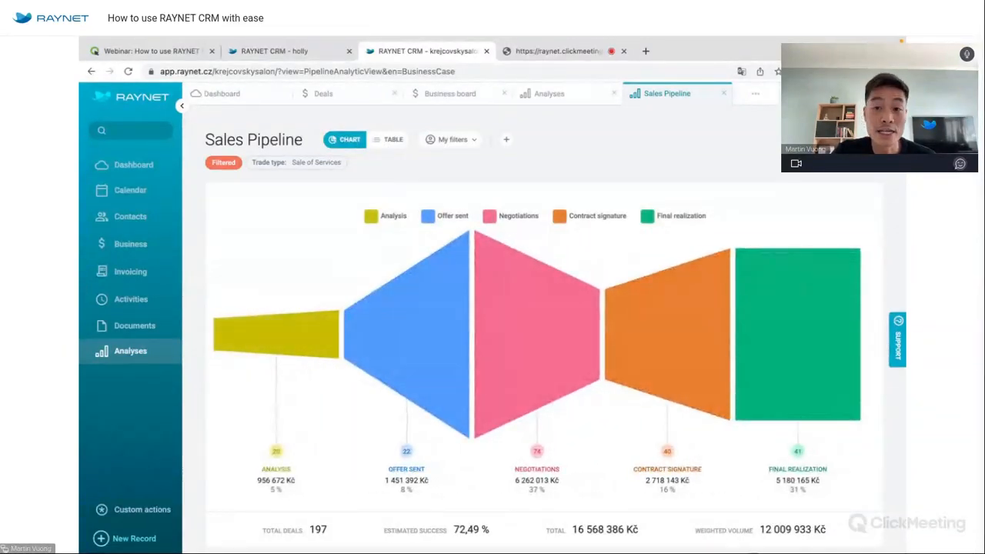
Filter the Sales Pipeline by Trade Type Sale of Products.
{"action": "left_click", "coordinate": [886, 139]}
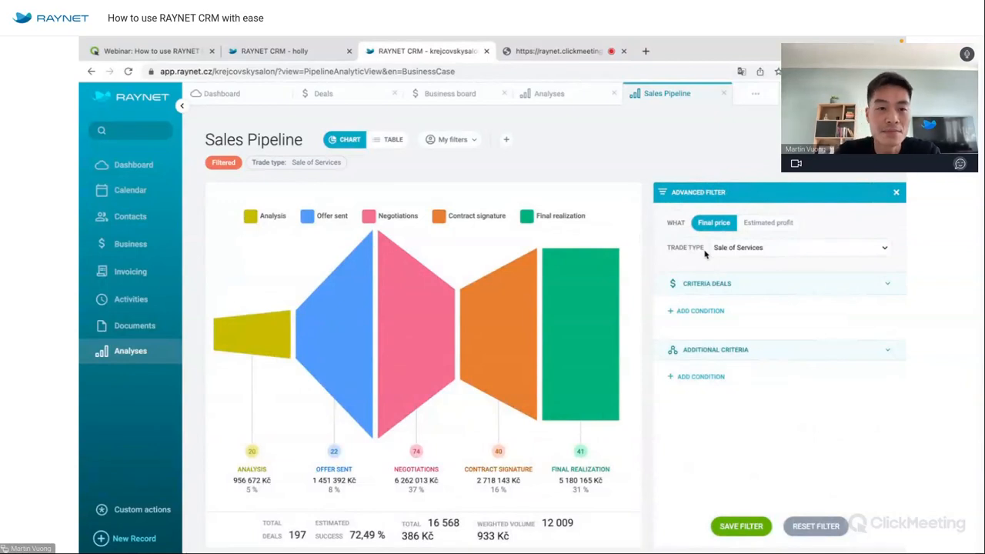
{"action": "left_click", "coordinate": [753, 250]}
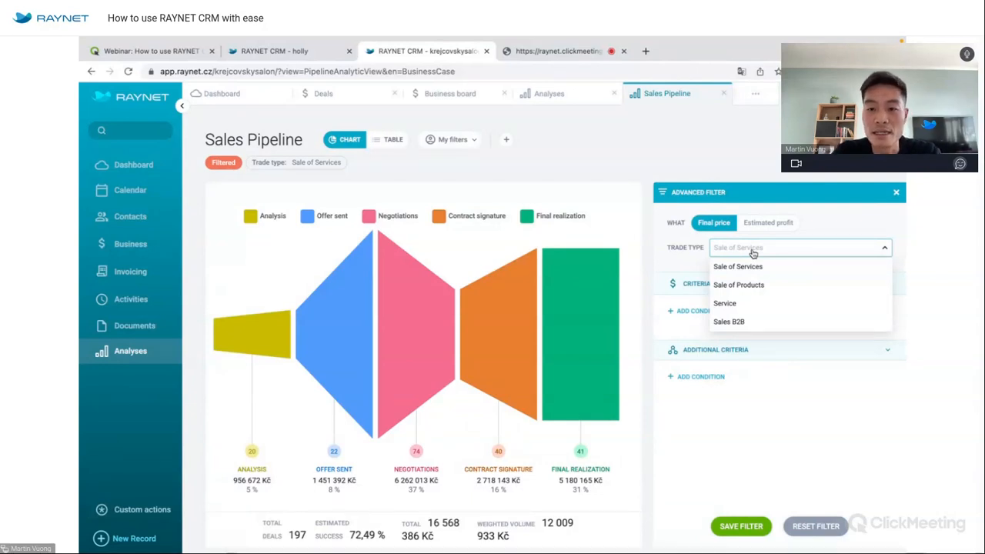
{"action": "left_click", "coordinate": [752, 285]}
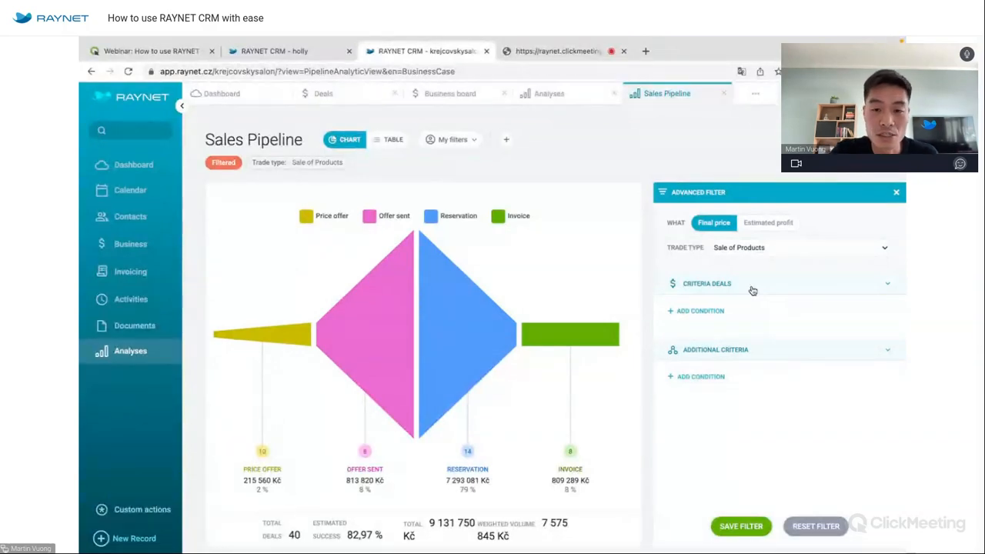
Add an Owner condition by searching for and selecting one sales rep.
{"action": "left_click", "coordinate": [709, 311]}
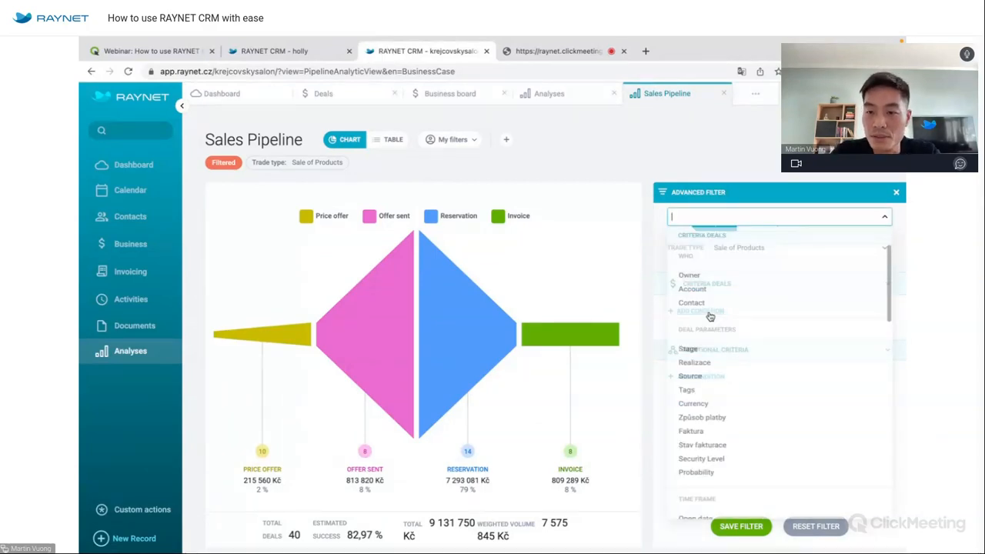
{"action": "left_click", "coordinate": [689, 275]}
{"action": "left_click", "coordinate": [840, 321]}
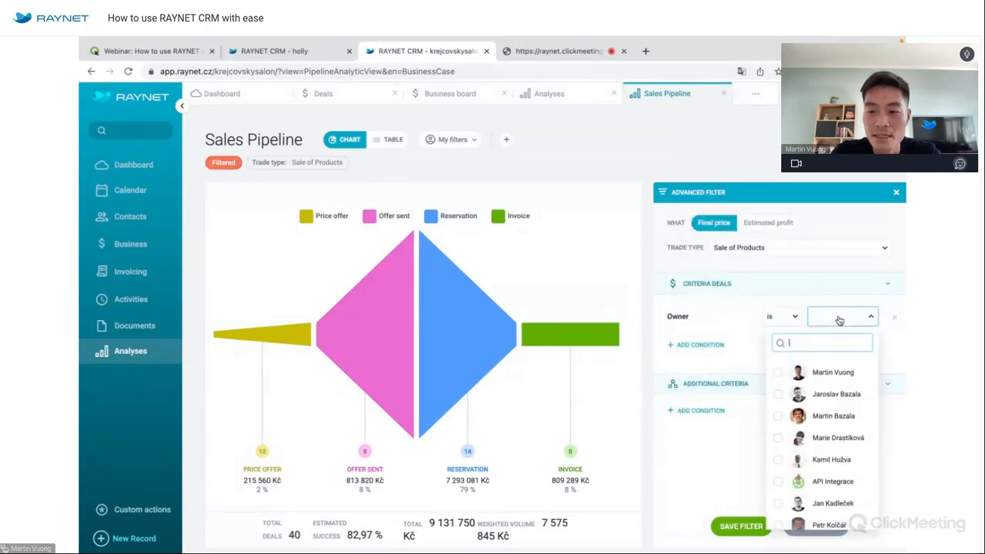
{"action": "type", "text": "jan"}
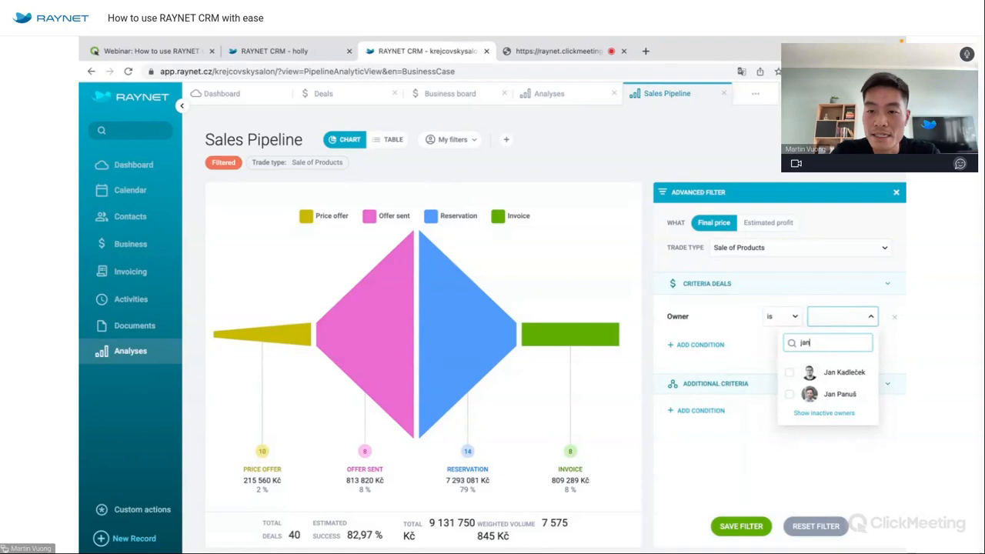
{"action": "left_click", "coordinate": [840, 394]}
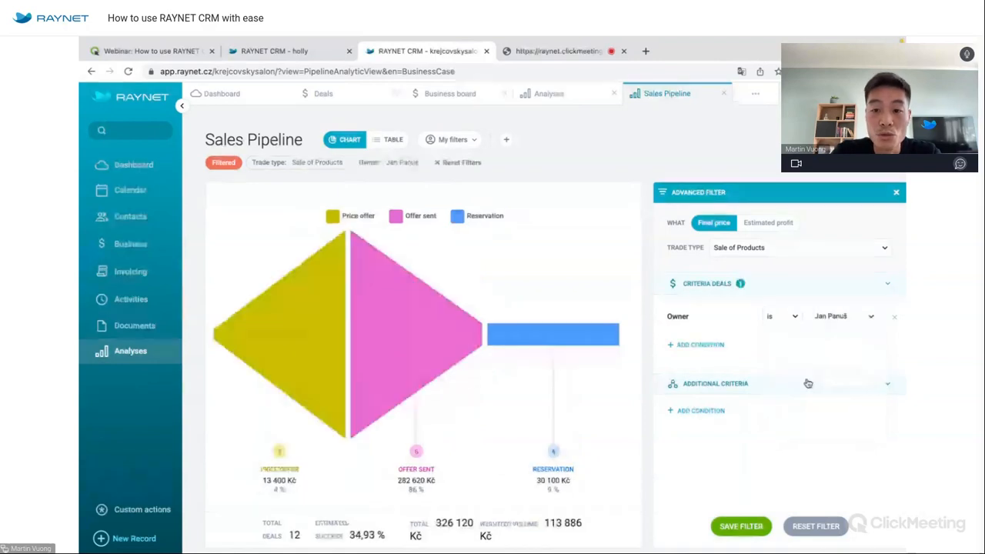
{"action": "left_click", "coordinate": [704, 348]}
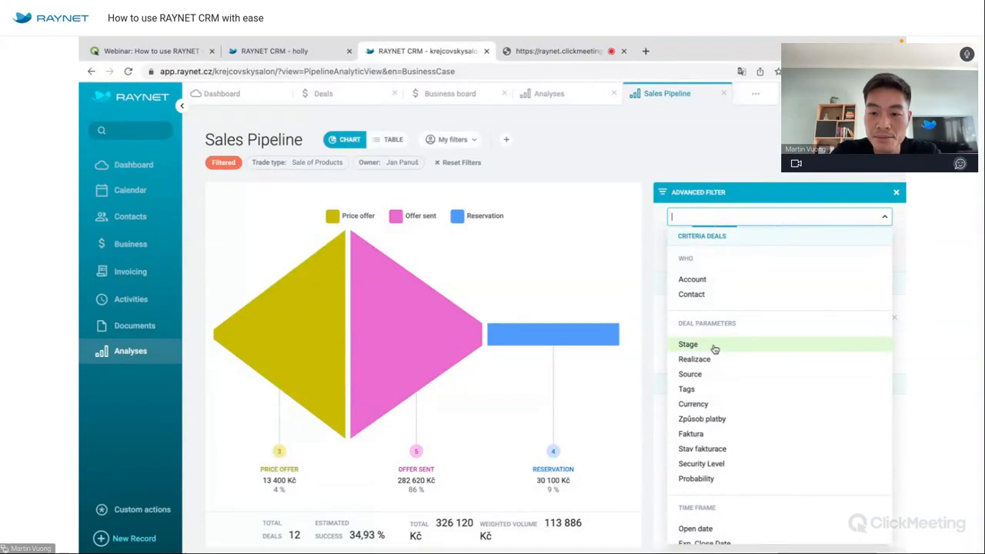
Try an Exp. Close Date = Last year condition, then remove it.
{"action": "left_click", "coordinate": [704, 542]}
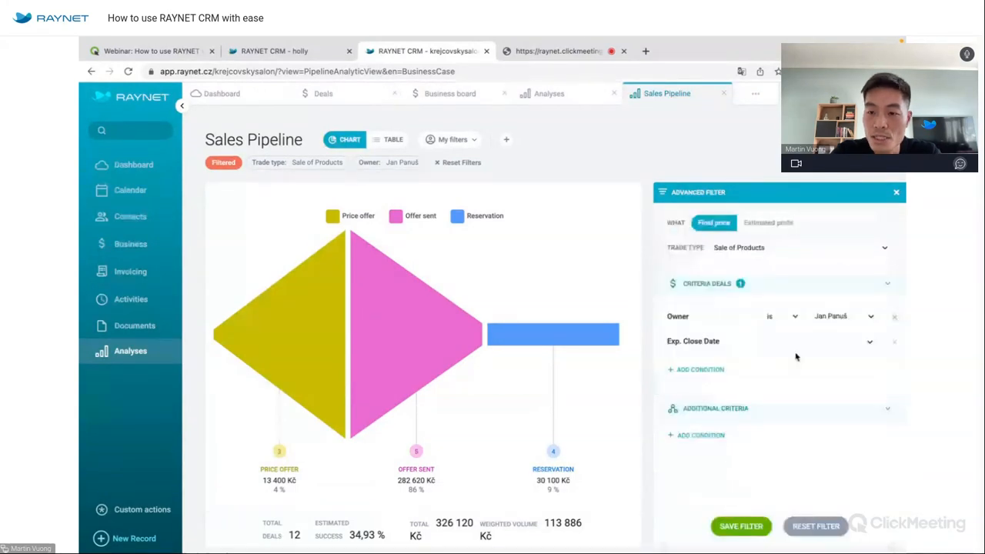
{"action": "left_click", "coordinate": [799, 341]}
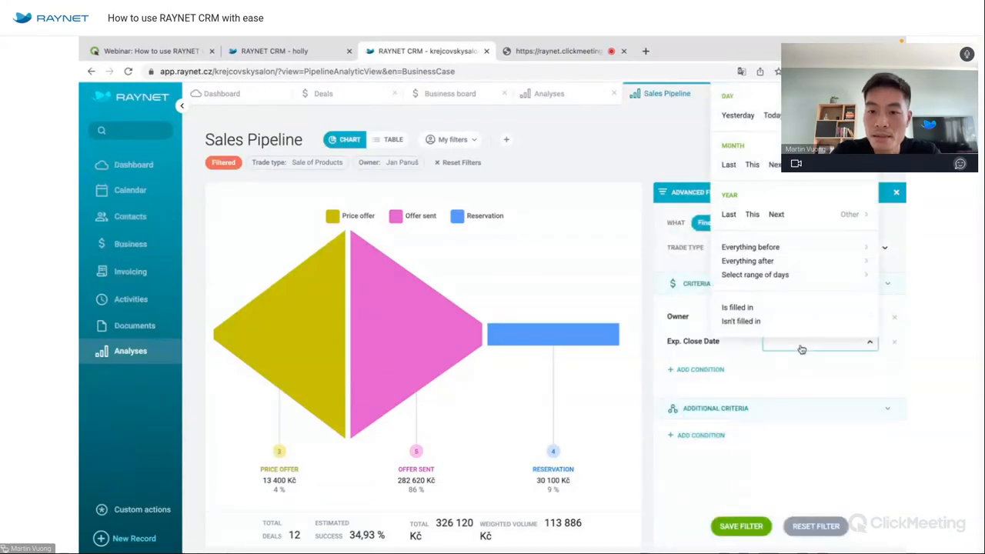
{"action": "left_click", "coordinate": [730, 213]}
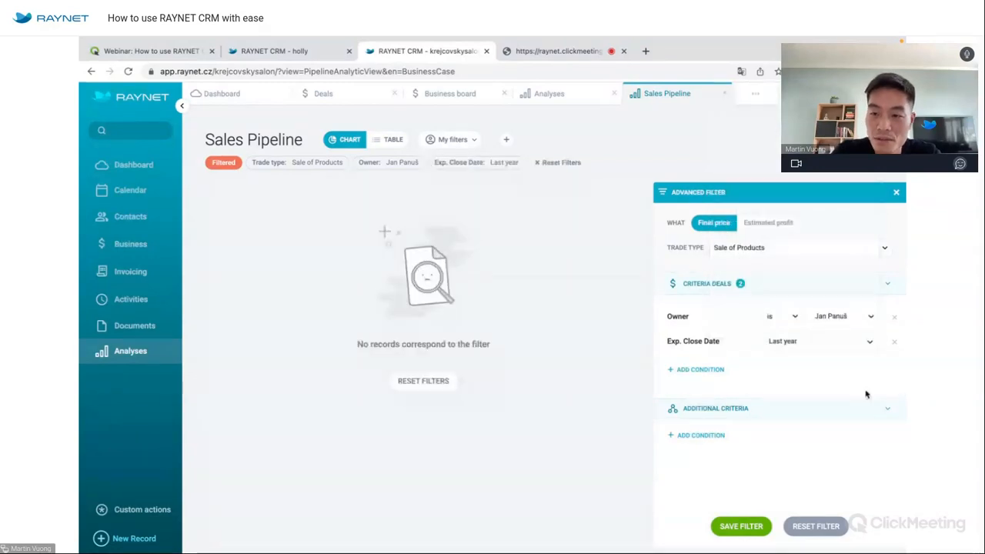
{"action": "left_click", "coordinate": [895, 343]}
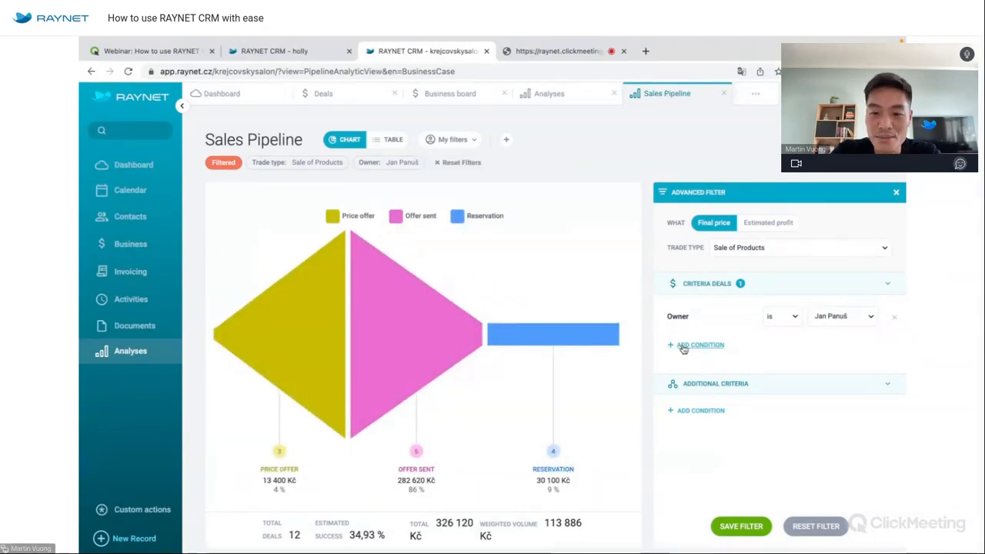
Add a Currency condition set to Kč and close the advanced filter panel.
{"action": "left_click", "coordinate": [682, 347]}
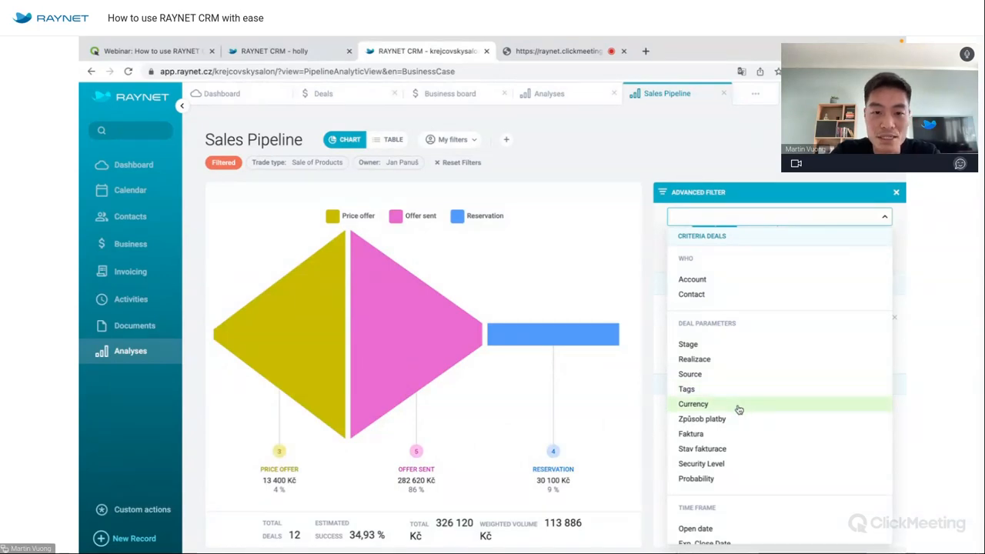
{"action": "left_click", "coordinate": [739, 409]}
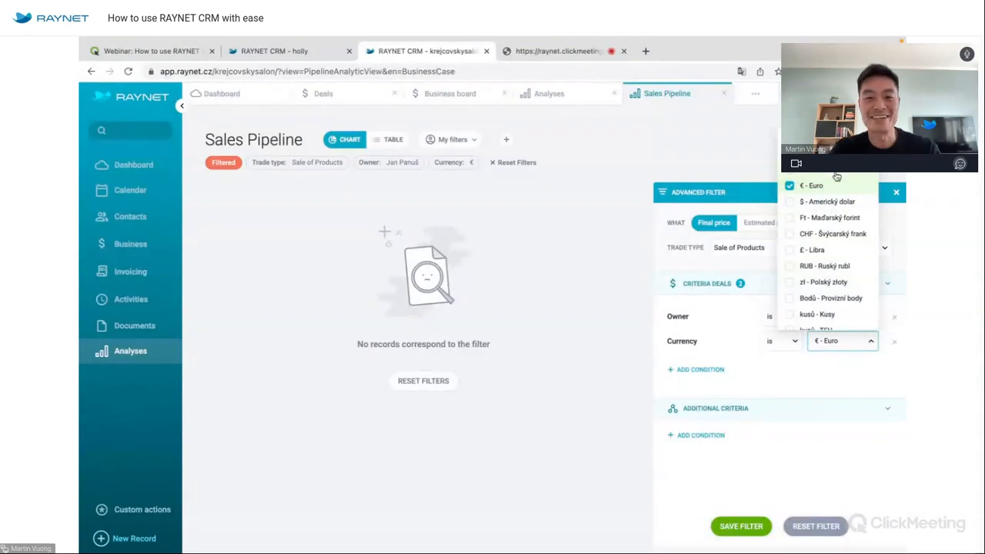
{"action": "left_click", "coordinate": [837, 177]}
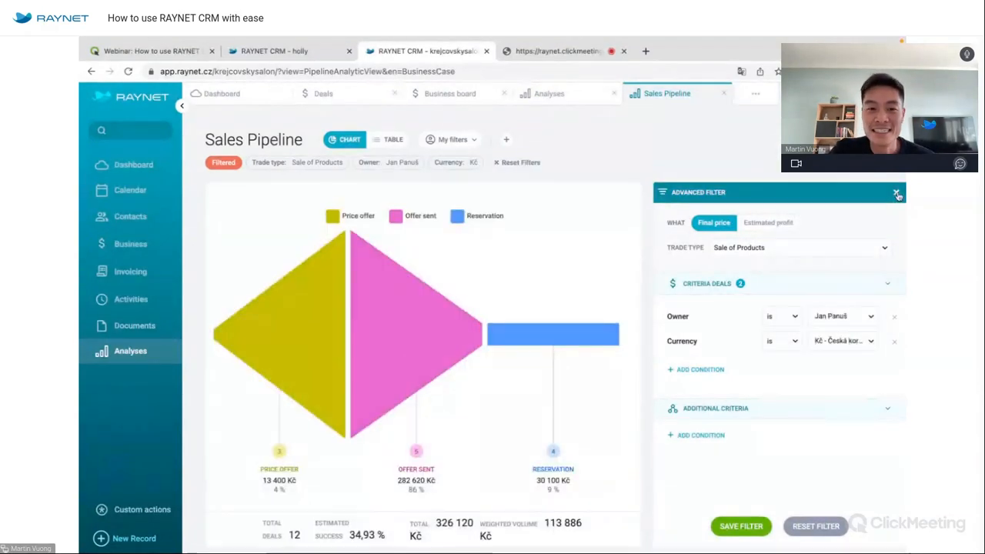
{"action": "left_click", "coordinate": [896, 193]}
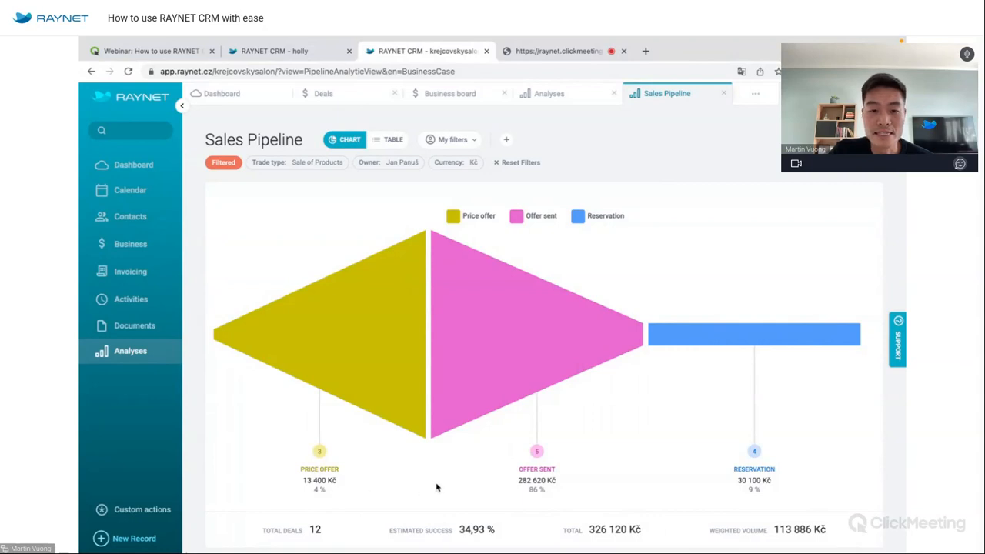
{"action": "mouse_move", "coordinate": [501, 364]}
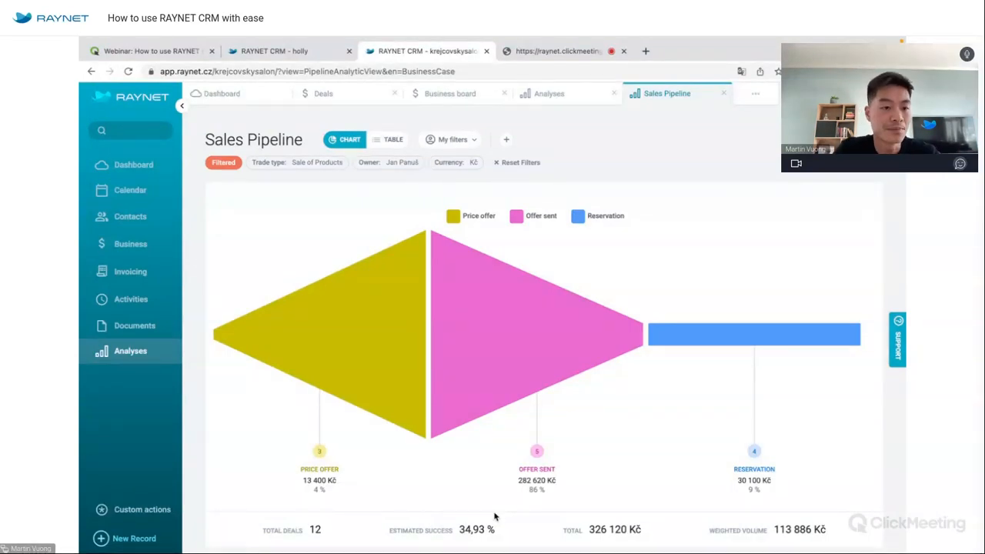
Close the Sales Pipeline analysis and open Sales Estimate, briefly checking the Analyses overview.
{"action": "left_click", "coordinate": [725, 93]}
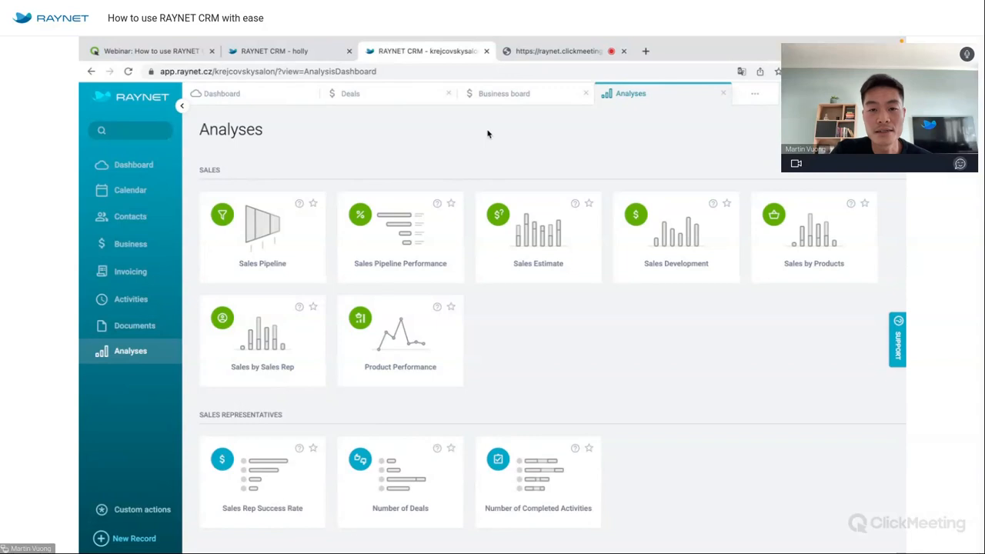
{"action": "left_click", "coordinate": [519, 203]}
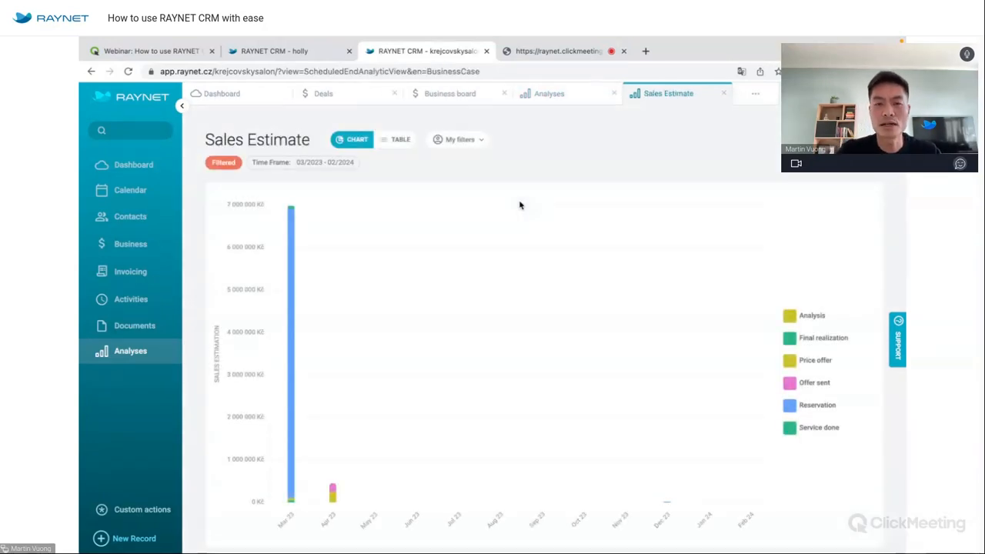
{"action": "left_click", "coordinate": [565, 102]}
{"action": "scroll", "coordinate": [551, 339], "scroll_direction": "down", "scroll_amount": 2}
{"action": "scroll", "coordinate": [550, 339], "scroll_direction": "down", "scroll_amount": 3}
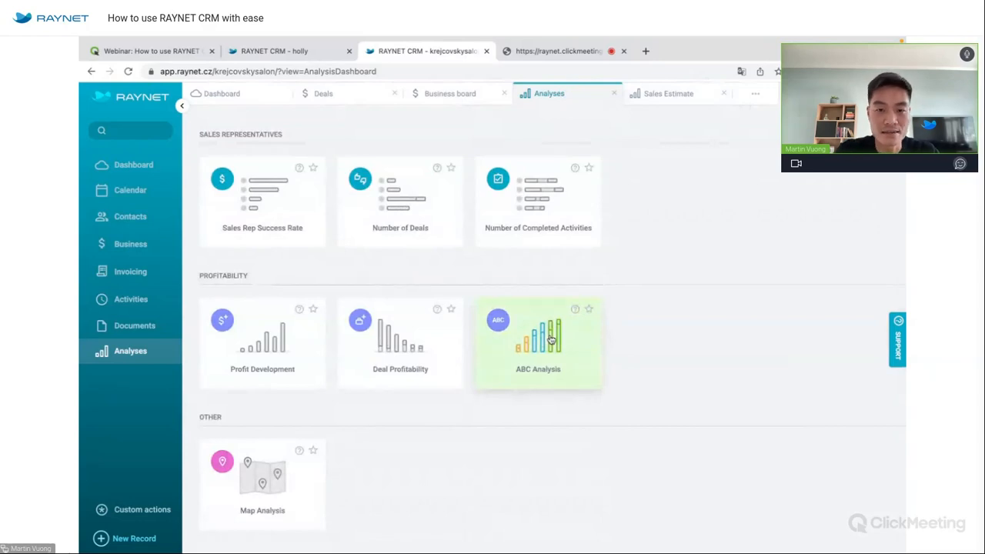
{"action": "scroll", "coordinate": [551, 340], "scroll_direction": "up", "scroll_amount": 3}
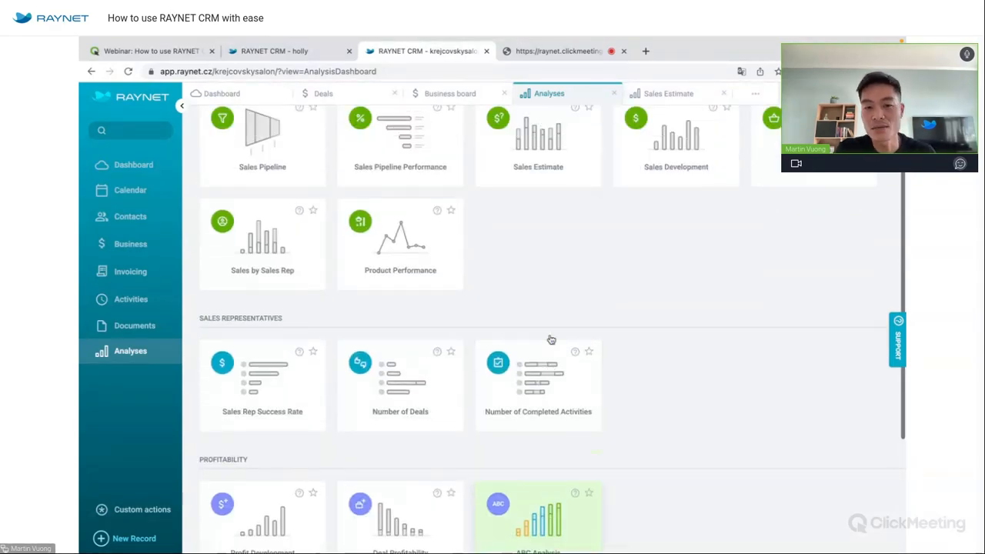
{"action": "scroll", "coordinate": [552, 339], "scroll_direction": "up", "scroll_amount": 2}
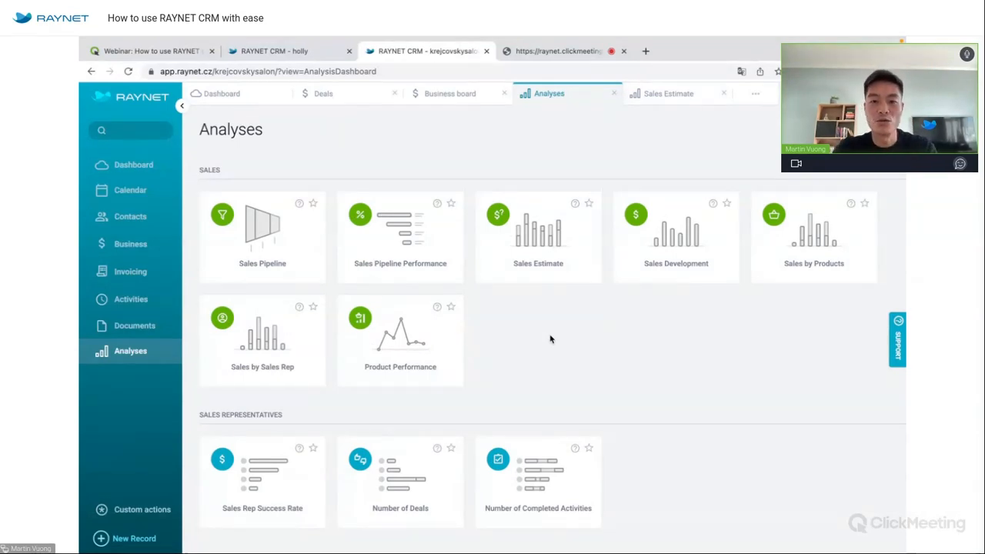
{"action": "left_click", "coordinate": [659, 97]}
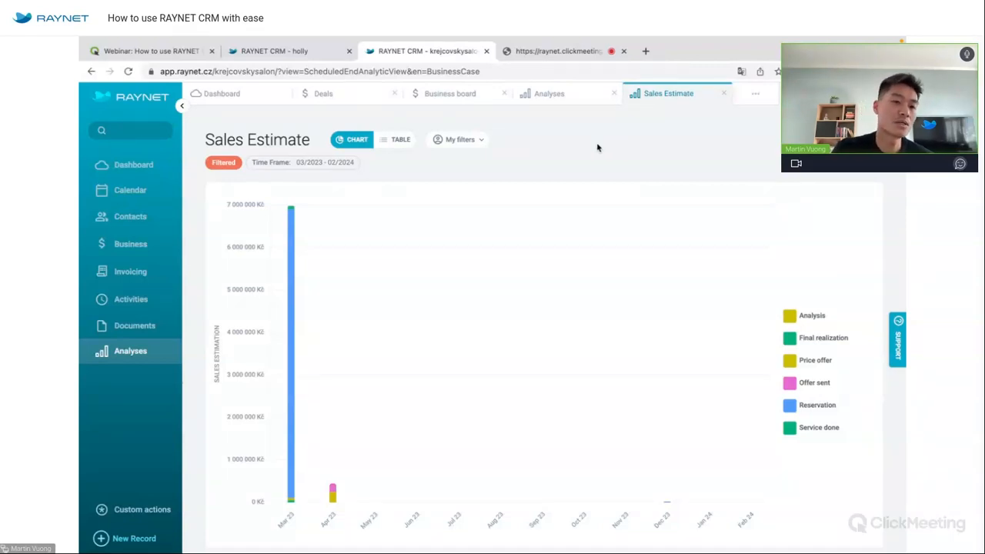
Show the full Deals list of 531 deals from the Business area.
{"action": "mouse_move", "coordinate": [288, 231]}
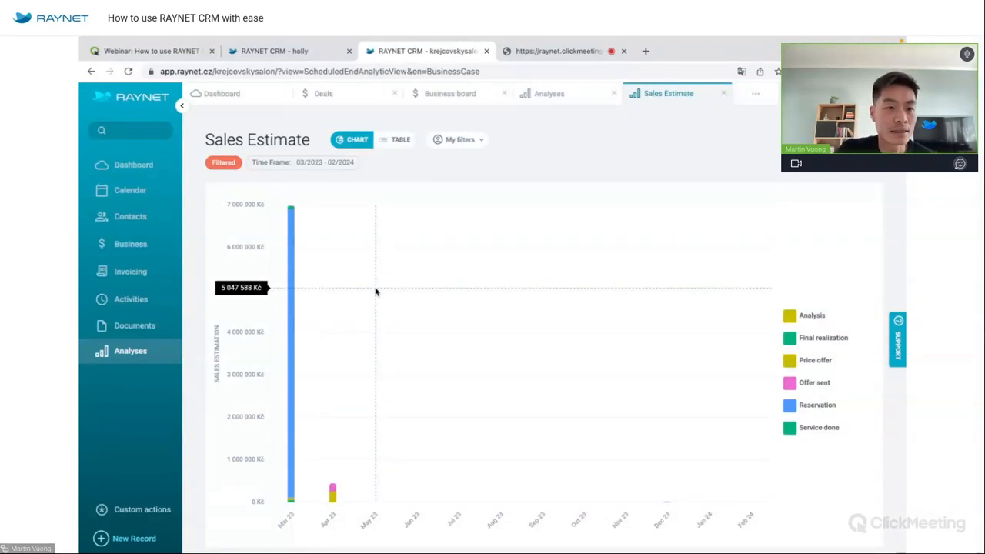
{"action": "left_click", "coordinate": [130, 244]}
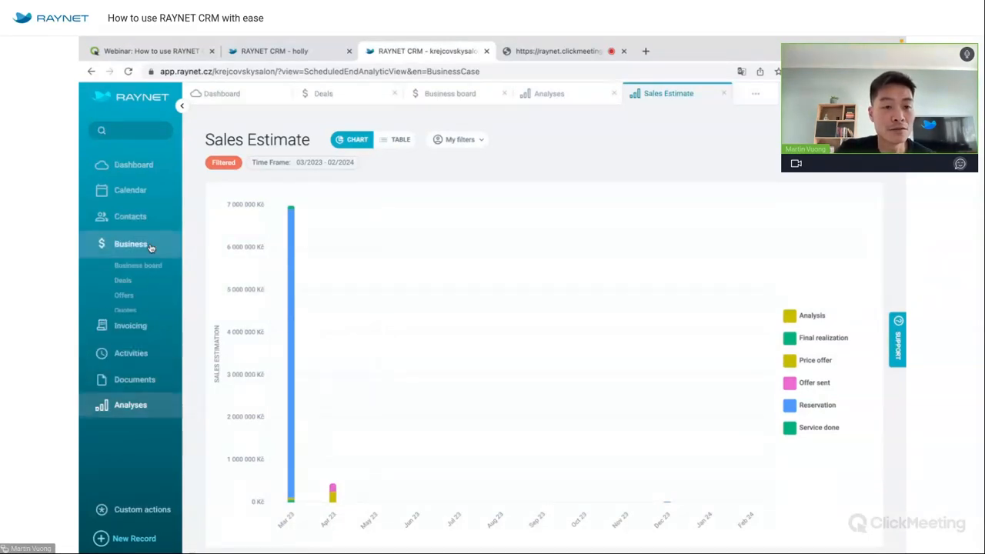
{"action": "left_click", "coordinate": [131, 282]}
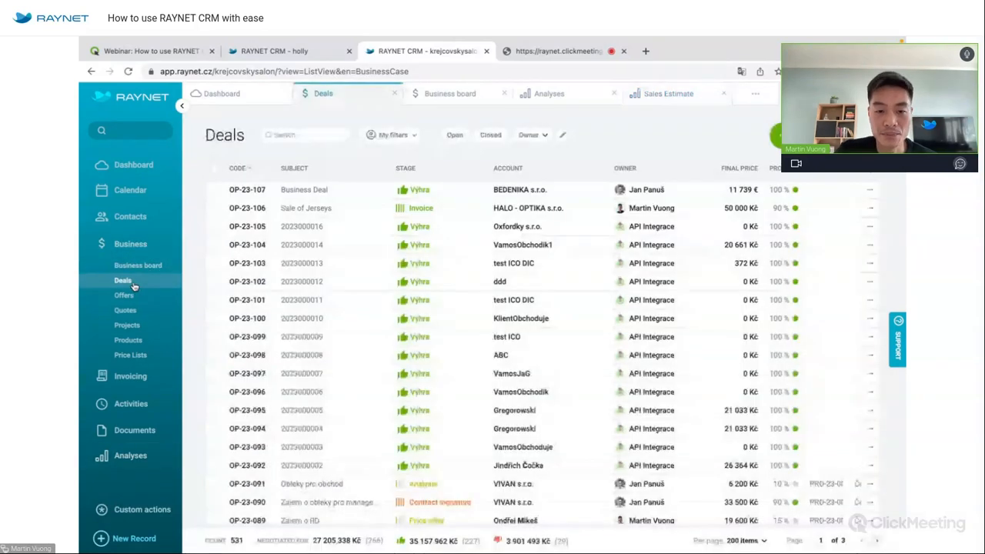
{"action": "scroll", "coordinate": [543, 415], "scroll_direction": "down", "scroll_amount": 1}
Set deal OP-23-084's expected close date to 30.6.2023, save, and return to Sales Estimate.
{"action": "scroll", "coordinate": [543, 416], "scroll_direction": "down", "scroll_amount": 3}
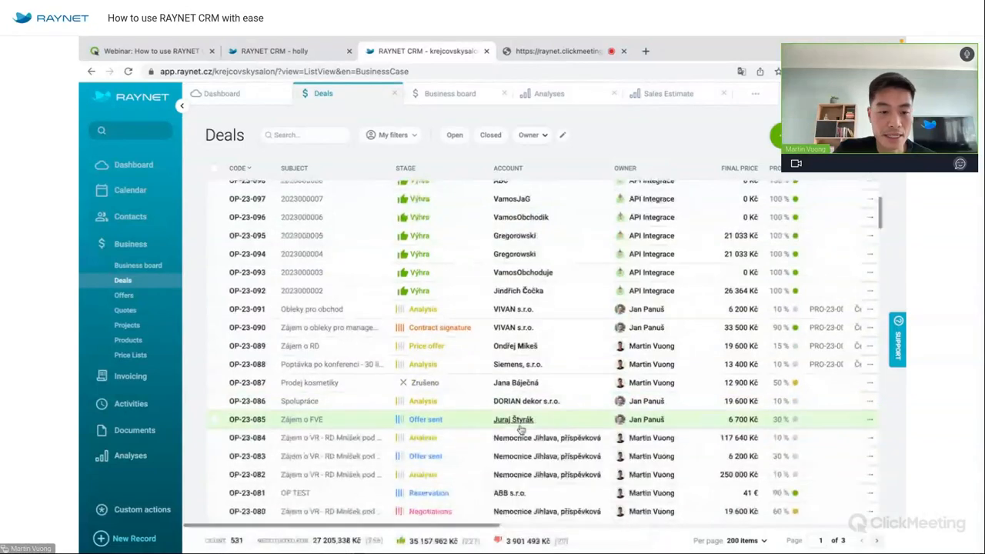
{"action": "left_click", "coordinate": [258, 438]}
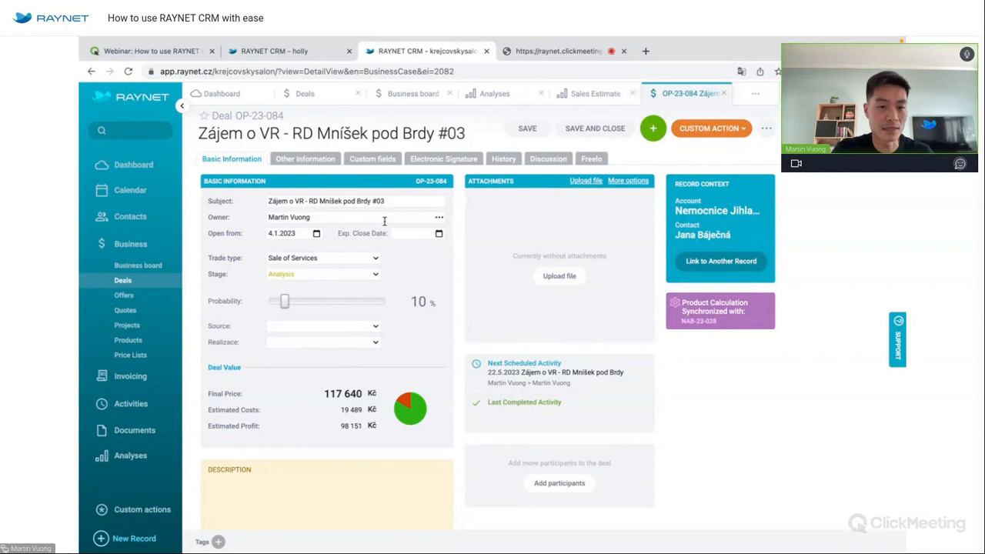
{"action": "left_click", "coordinate": [438, 234]}
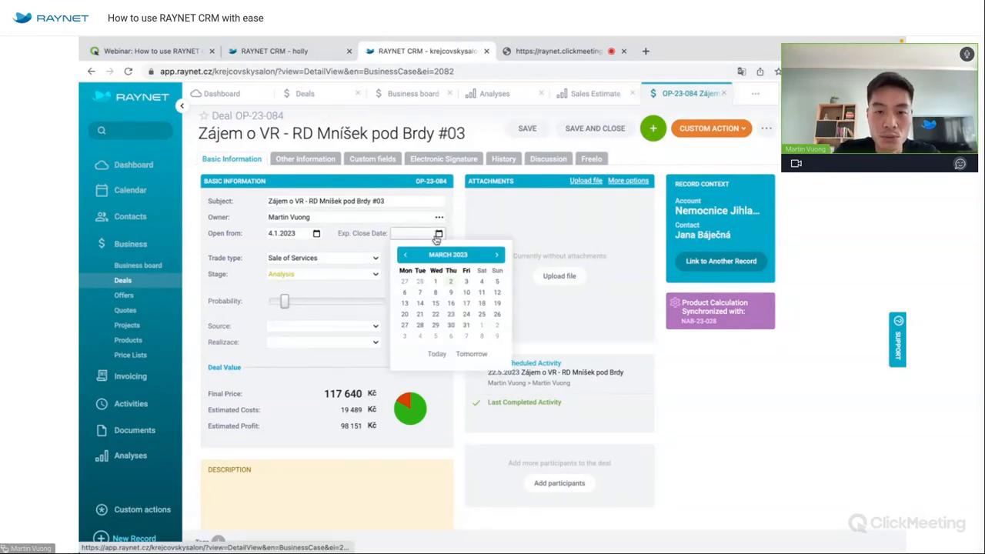
{"action": "left_click", "coordinate": [498, 256]}
{"action": "left_click", "coordinate": [498, 255]}
{"action": "left_click", "coordinate": [498, 256]}
{"action": "left_click", "coordinate": [467, 325]}
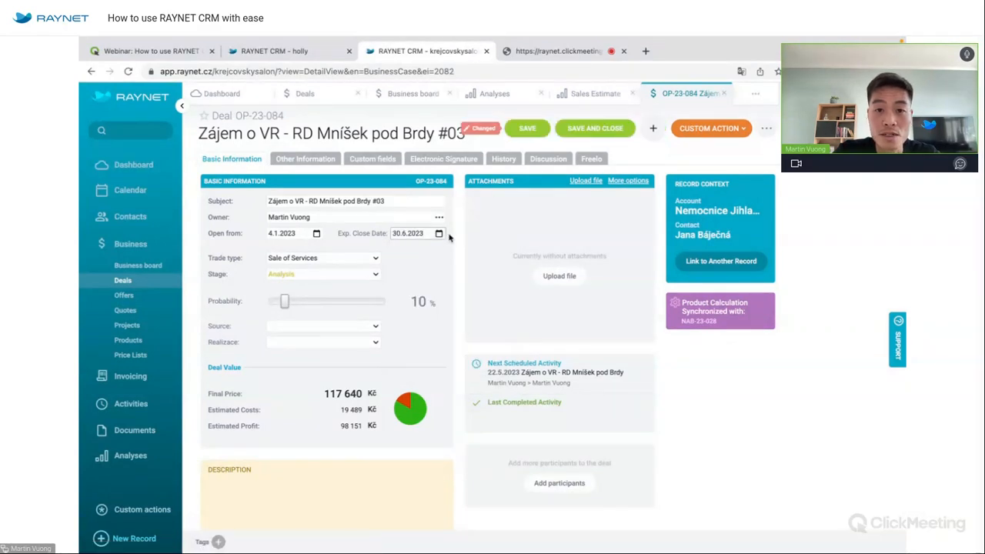
{"action": "left_click", "coordinate": [528, 129]}
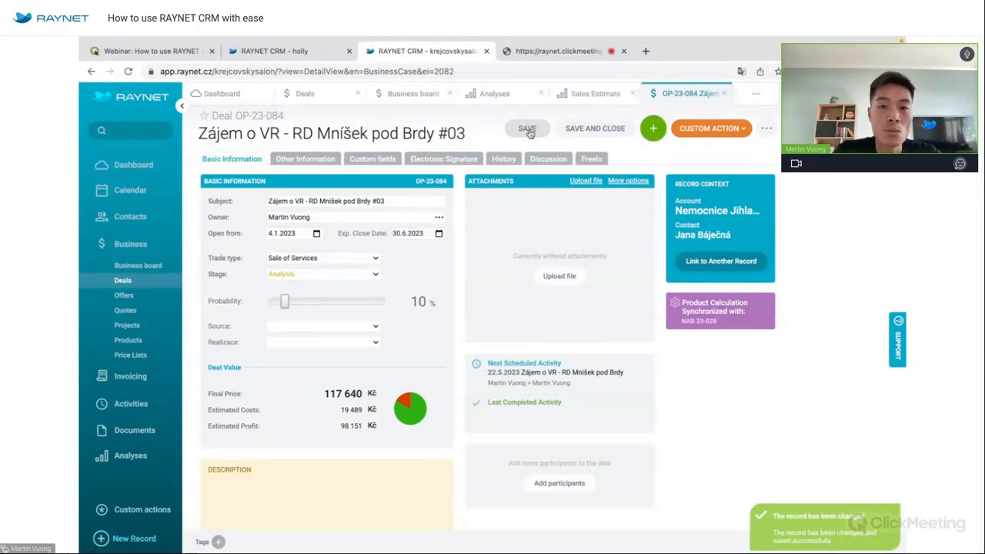
{"action": "left_click", "coordinate": [591, 95]}
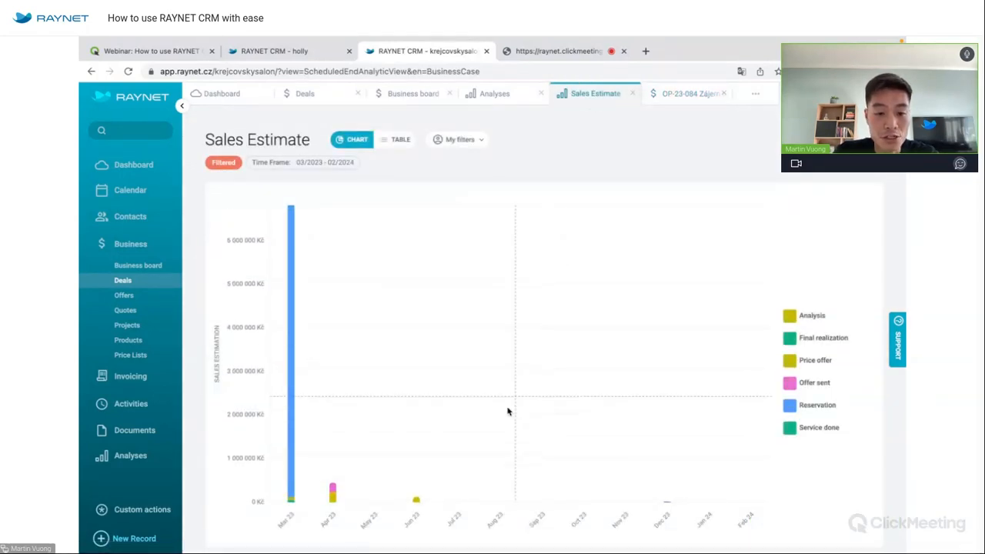
View the Sales Estimate as a deal table, then switch back to the chart.
{"action": "mouse_move", "coordinate": [418, 493]}
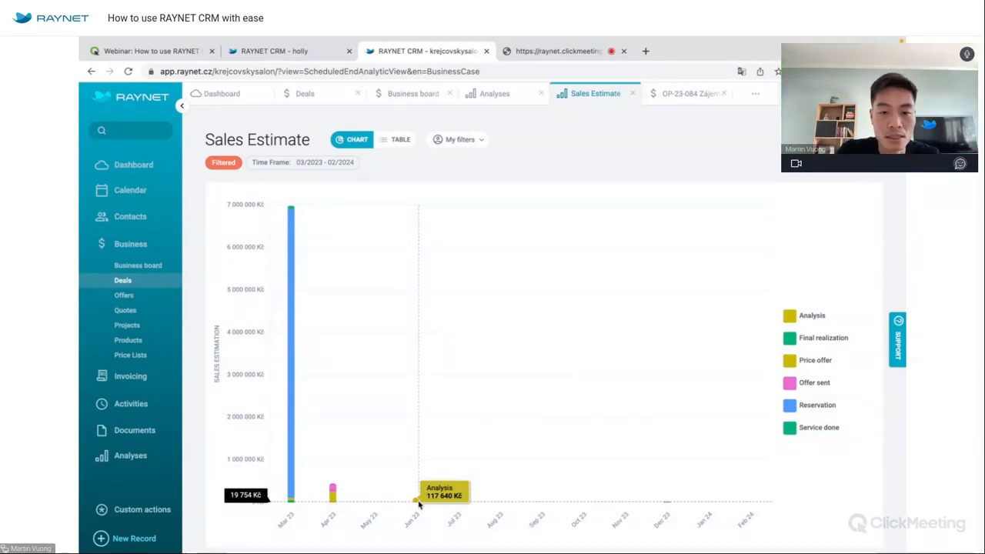
{"action": "left_click", "coordinate": [394, 139]}
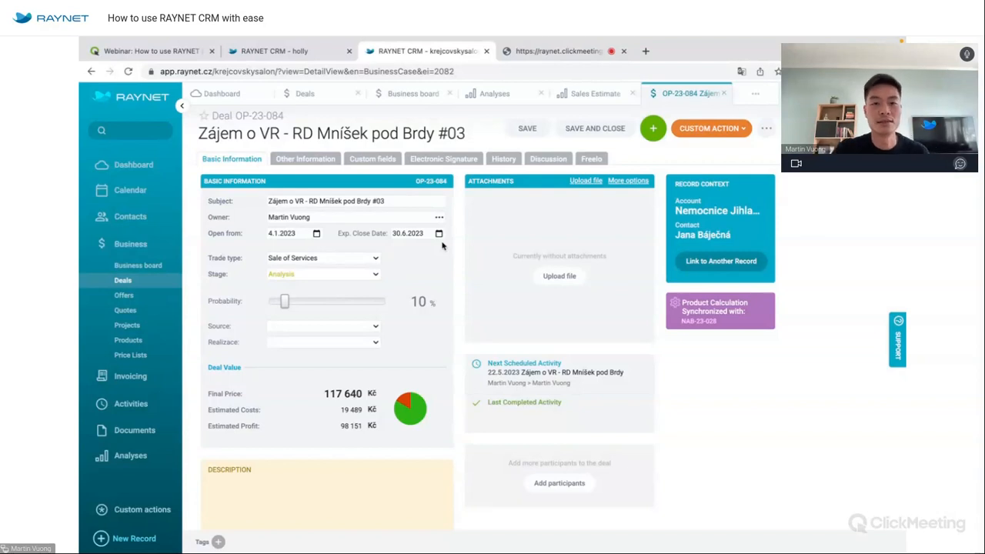
{"action": "left_click", "coordinate": [593, 98]}
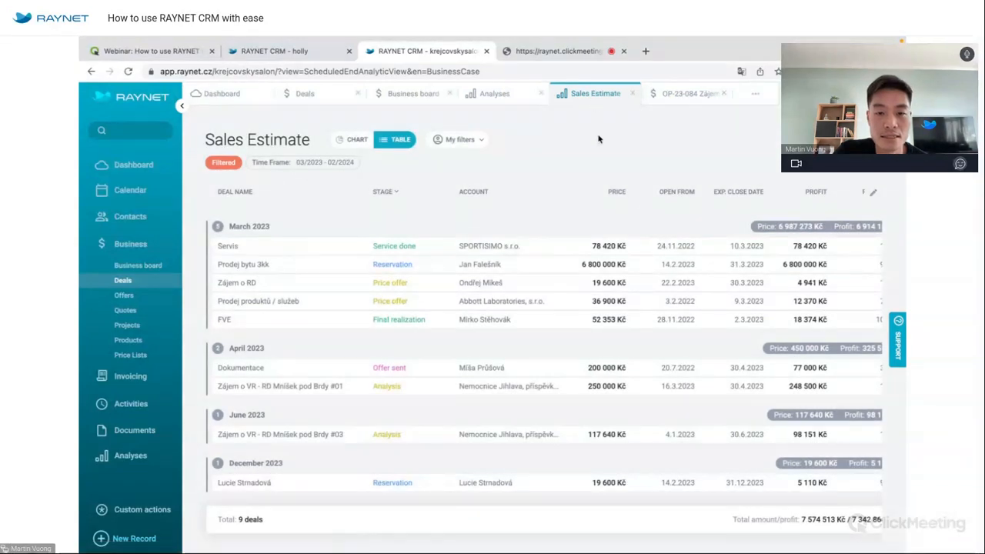
{"action": "left_click", "coordinate": [356, 140]}
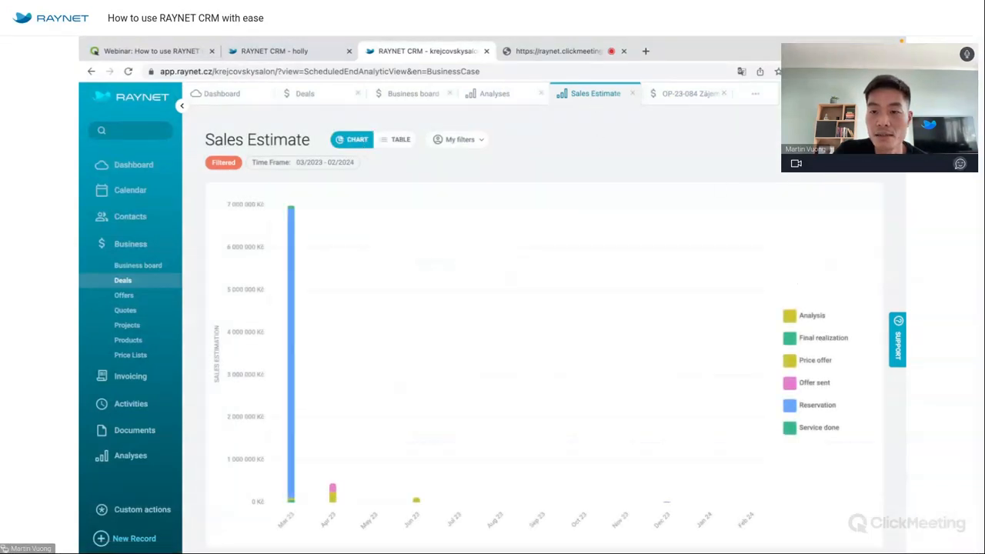
Leave the 03/2023 - 02/2024 time frame unchanged and close the Sales Estimate analysis.
{"action": "left_click", "coordinate": [742, 246]}
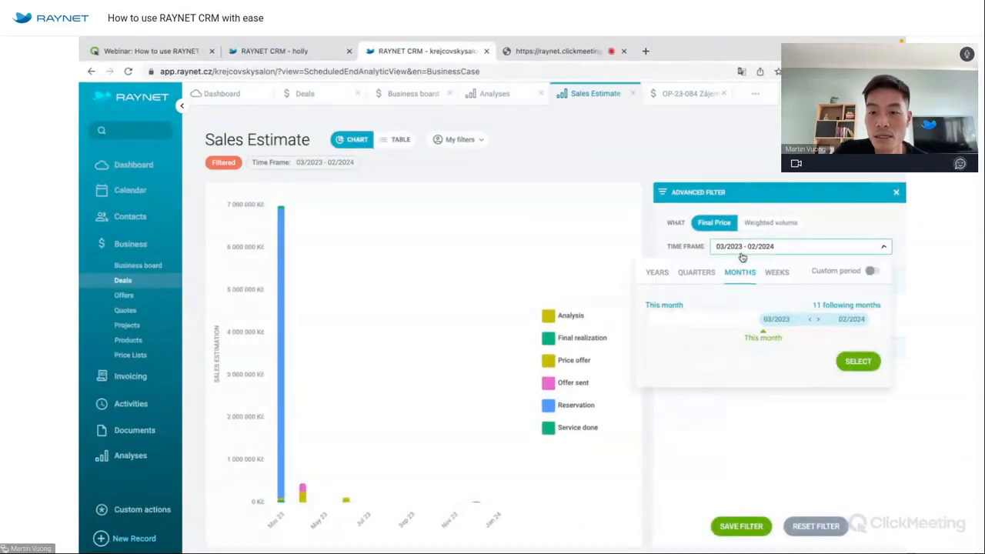
{"action": "left_click_drag", "start_coordinate": [813, 321], "coordinate": [766, 321]}
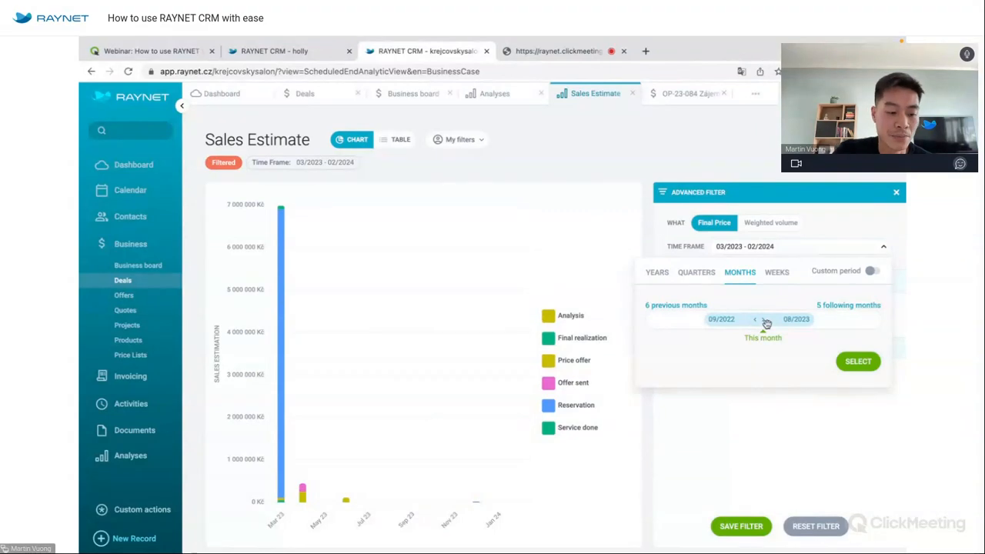
{"action": "left_click", "coordinate": [877, 241]}
{"action": "left_click", "coordinate": [896, 192]}
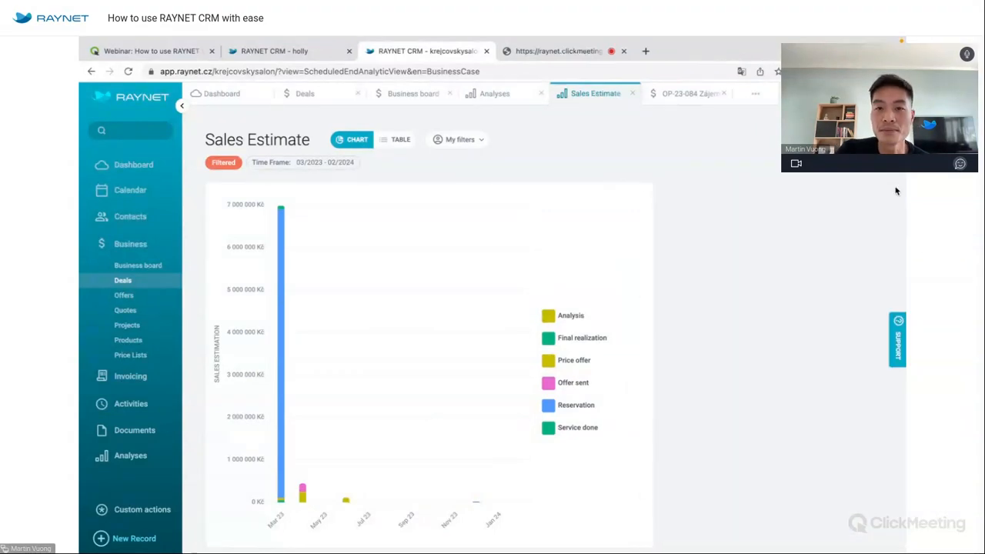
{"action": "left_click", "coordinate": [632, 94]}
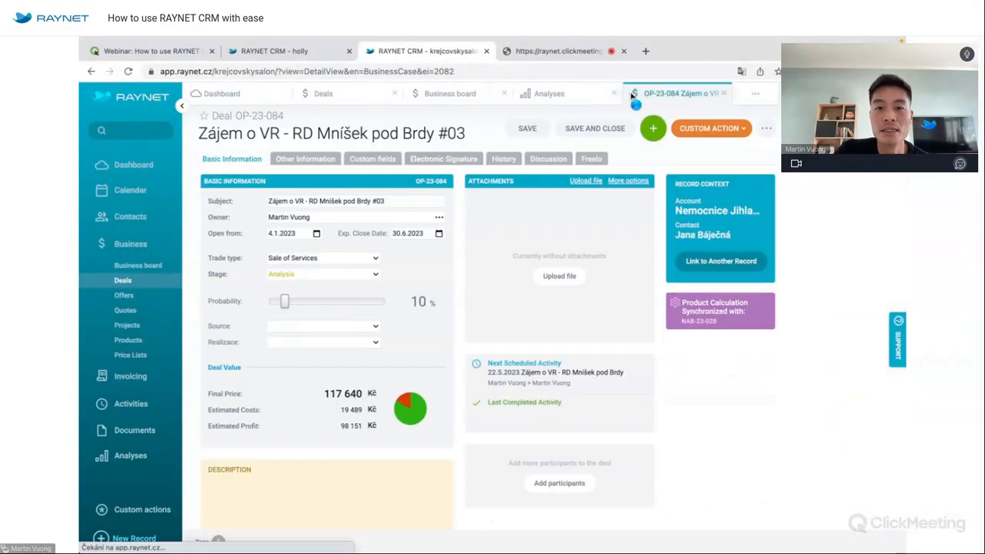
Open Sales Development and add the condition Trade type is Sale of Products.
{"action": "left_click", "coordinate": [562, 96]}
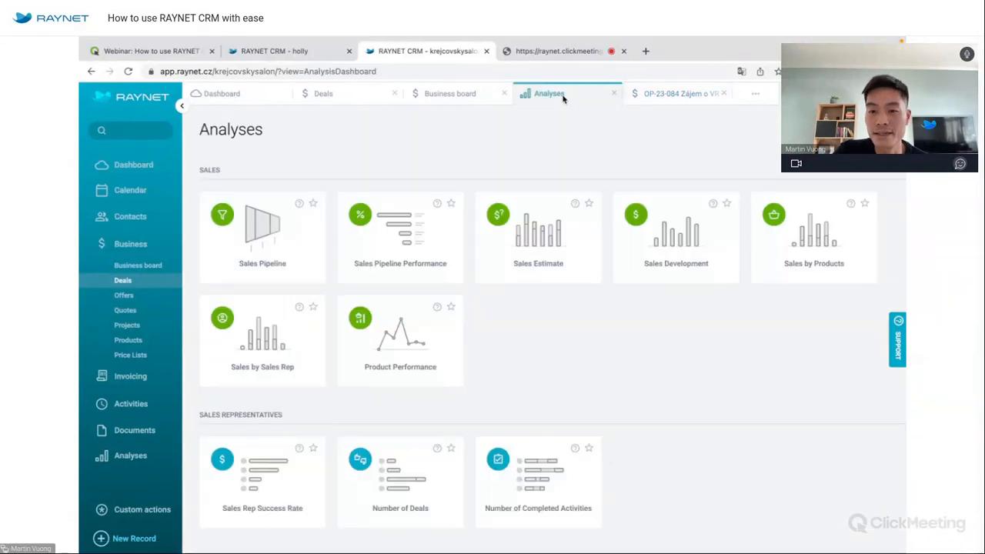
{"action": "left_click", "coordinate": [671, 245]}
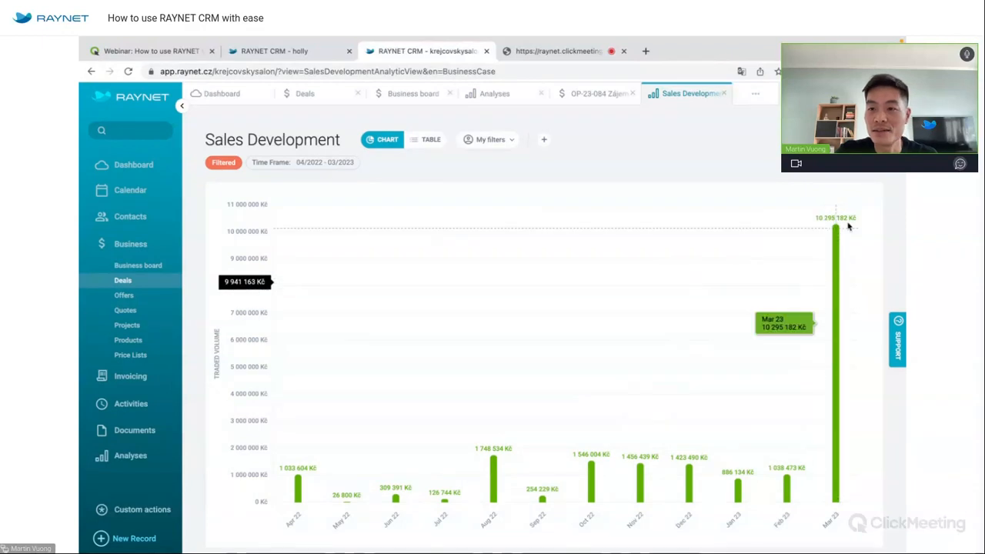
{"action": "left_click", "coordinate": [872, 140]}
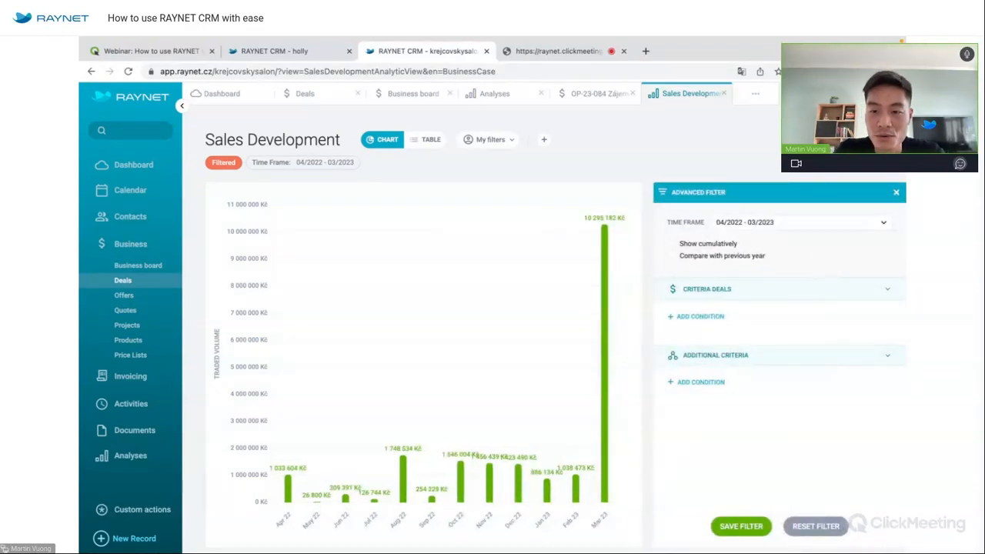
{"action": "left_click", "coordinate": [716, 317]}
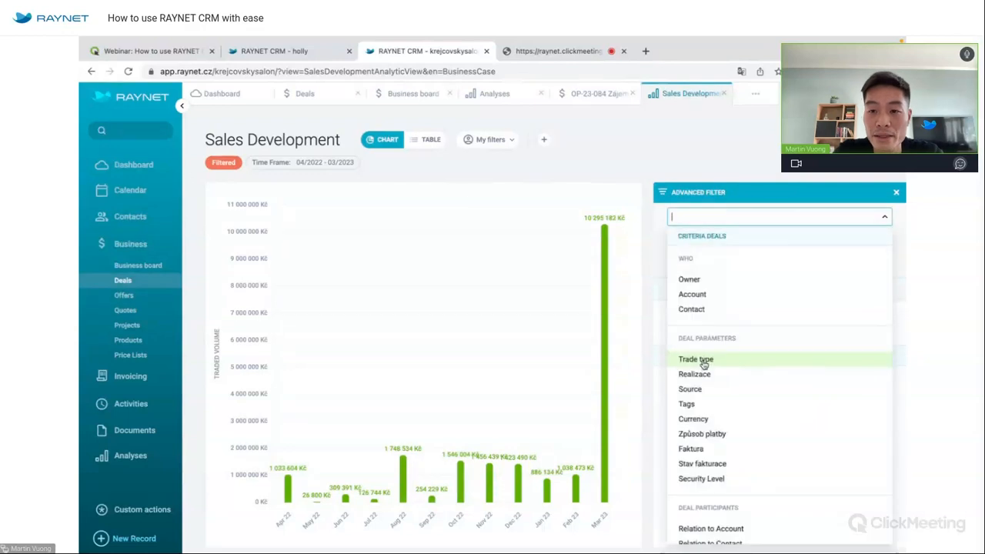
{"action": "left_click", "coordinate": [702, 362]}
{"action": "left_click", "coordinate": [841, 326]}
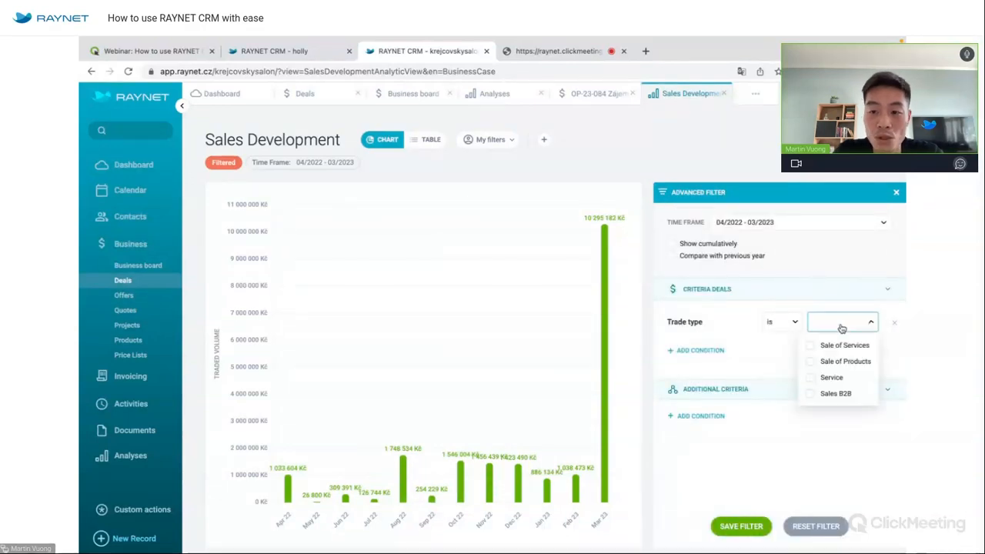
{"action": "left_click", "coordinate": [843, 362]}
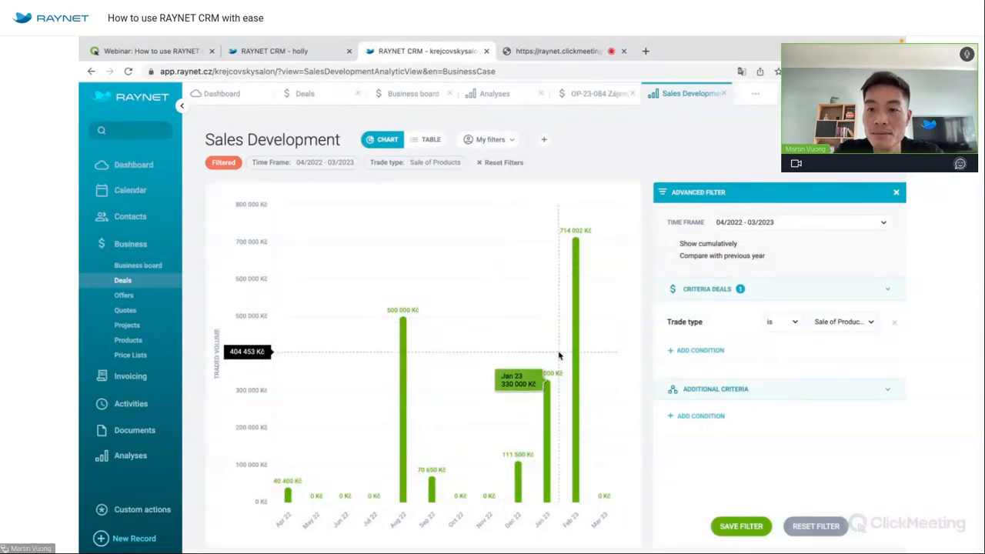
Set the time frame to quarters II-2020 - I-2023 and view the 26 deals as a table.
{"action": "left_click", "coordinate": [755, 229]}
{"action": "left_click", "coordinate": [857, 344]}
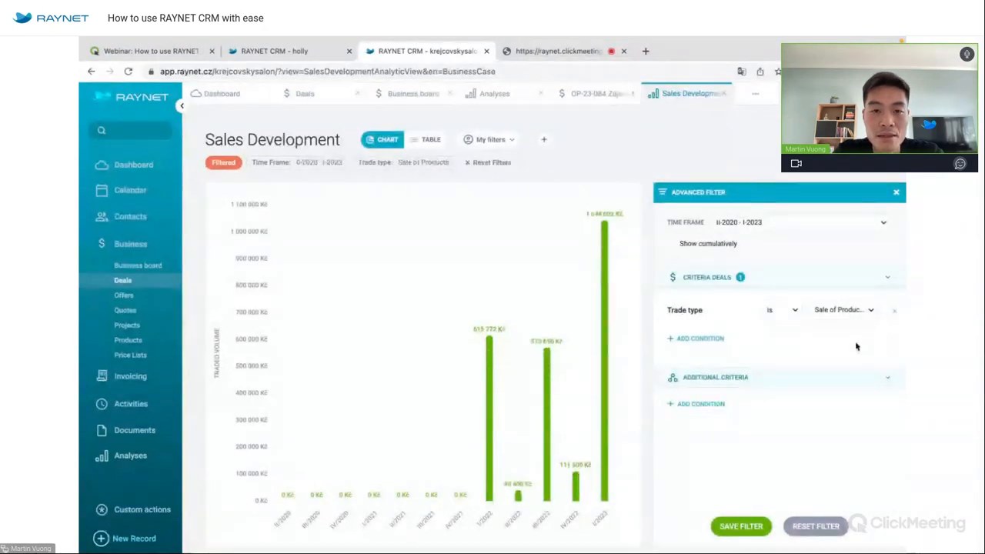
{"action": "left_click", "coordinate": [432, 141]}
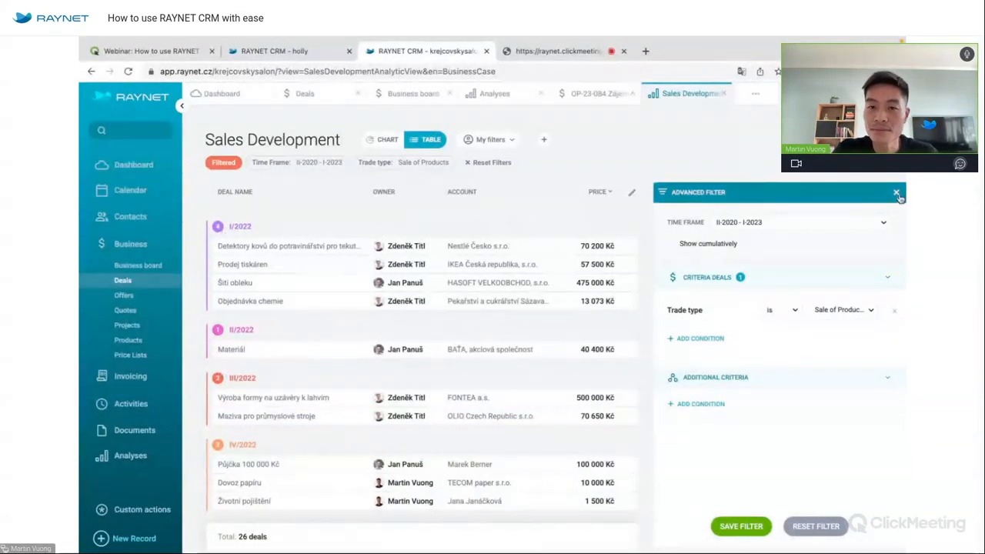
{"action": "left_click", "coordinate": [896, 194]}
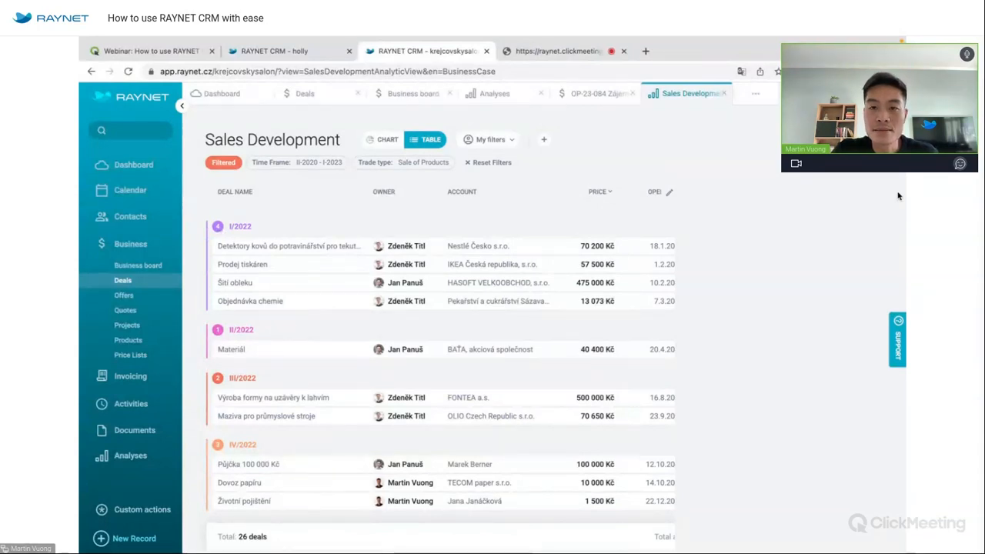
{"action": "left_click", "coordinate": [724, 93]}
Close the OP-23-084 deal and open the Sales Rep Success Rate analysis.
{"action": "left_click", "coordinate": [632, 93]}
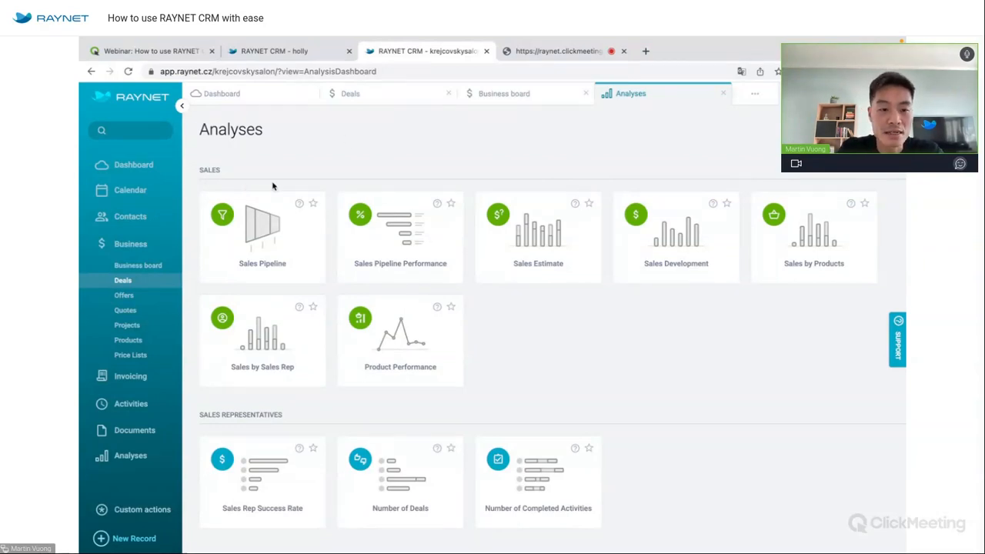
{"action": "scroll", "coordinate": [617, 356], "scroll_direction": "down", "scroll_amount": 1}
{"action": "scroll", "coordinate": [617, 357], "scroll_direction": "down", "scroll_amount": 4}
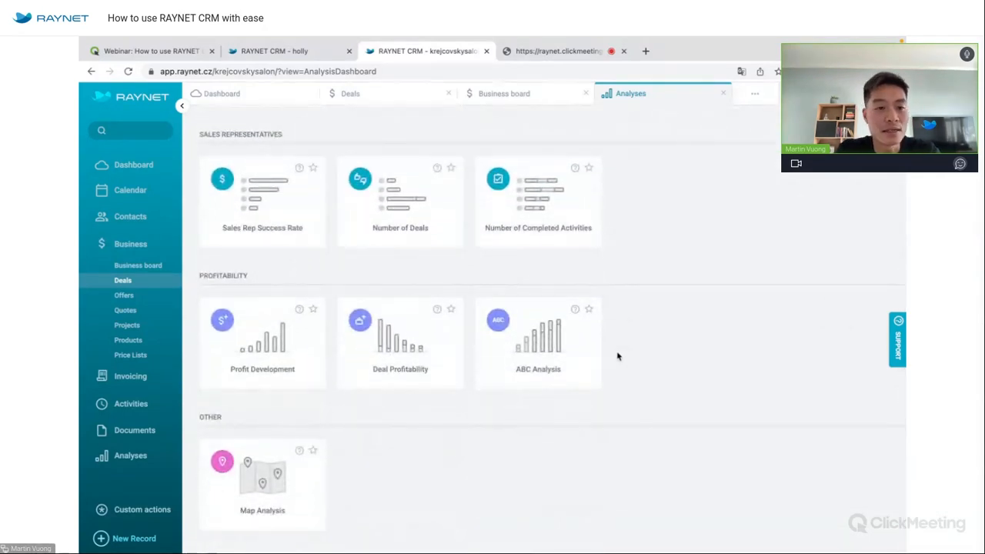
{"action": "left_click", "coordinate": [271, 197]}
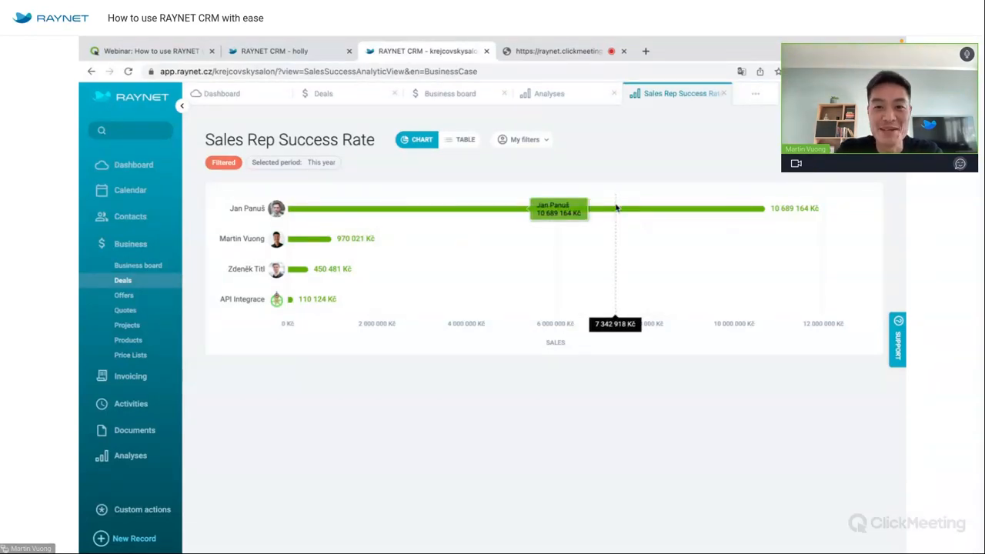
Open the Map Analysis of accounts from the Analyses overview.
{"action": "left_click", "coordinate": [555, 95]}
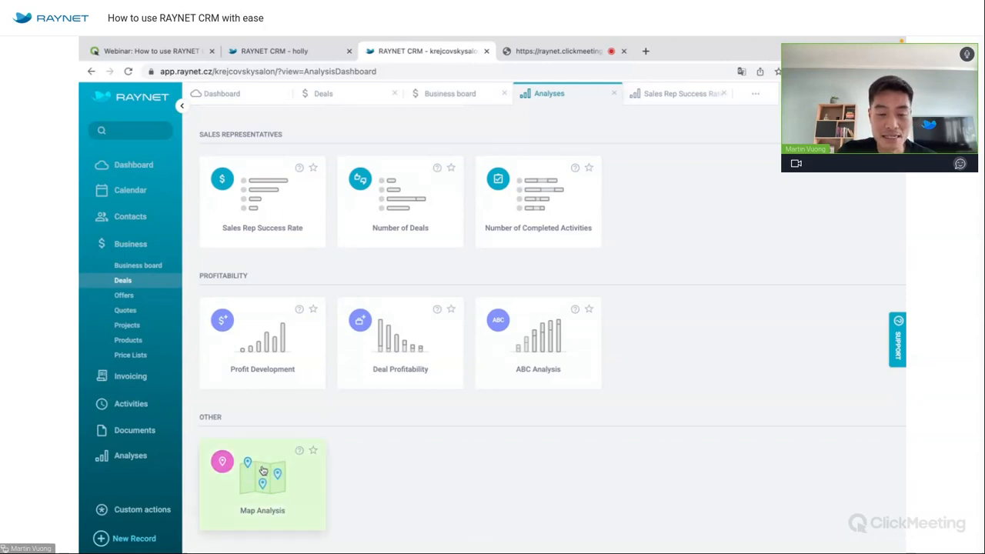
{"action": "scroll", "coordinate": [262, 470], "scroll_direction": "up", "scroll_amount": 5}
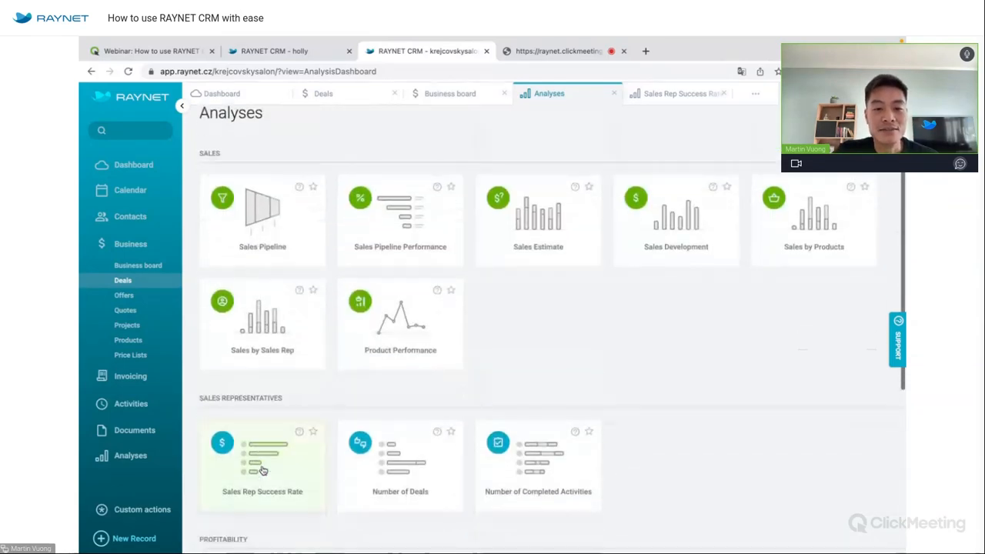
{"action": "scroll", "coordinate": [265, 471], "scroll_direction": "down", "scroll_amount": 5}
{"action": "left_click", "coordinate": [271, 475]}
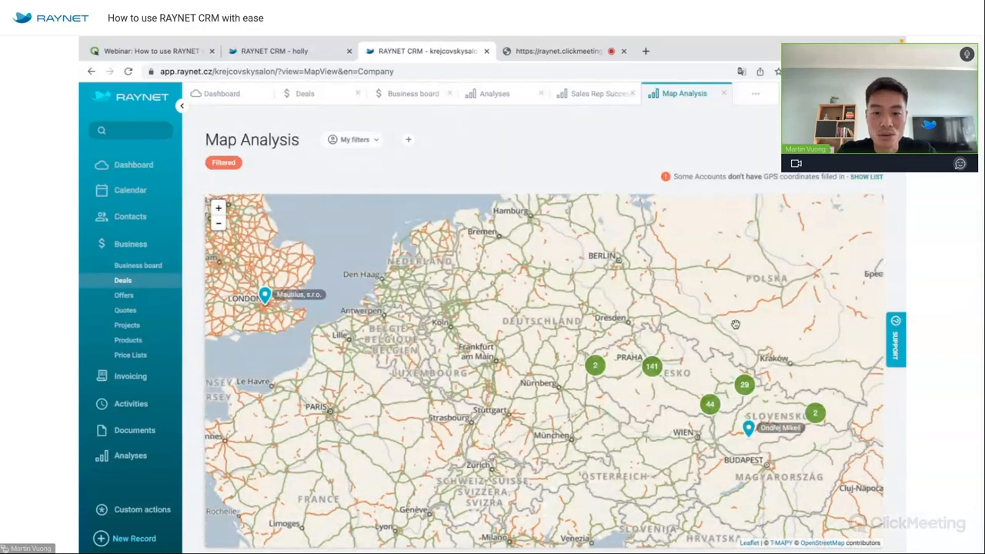
Zoom into central Praha and open the MediaRey, SE card at Revoluční 1082/8.
{"action": "left_click_drag", "start_coordinate": [693, 325], "coordinate": [554, 322]}
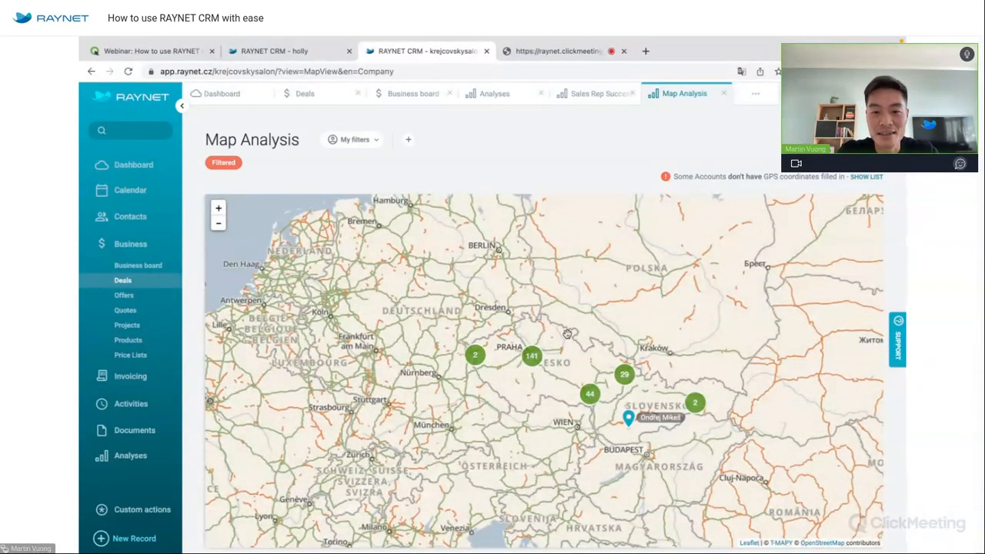
{"action": "left_click", "coordinate": [533, 357]}
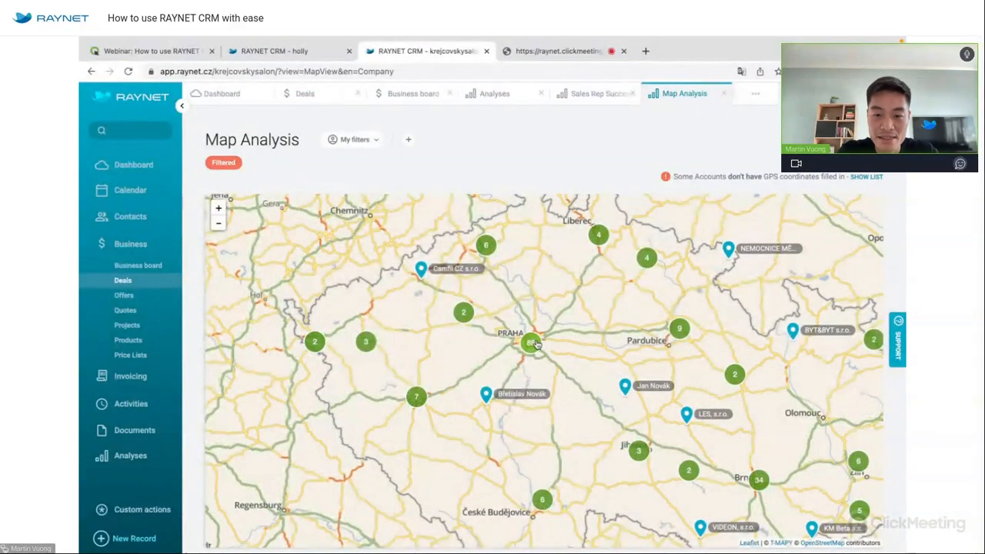
{"action": "left_click", "coordinate": [541, 340]}
{"action": "left_click", "coordinate": [572, 377]}
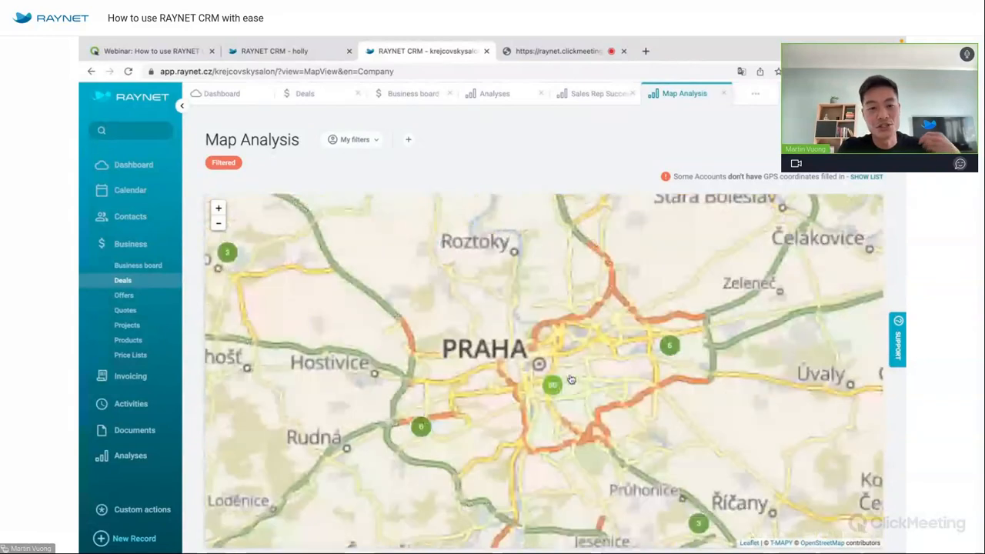
{"action": "left_click", "coordinate": [570, 376]}
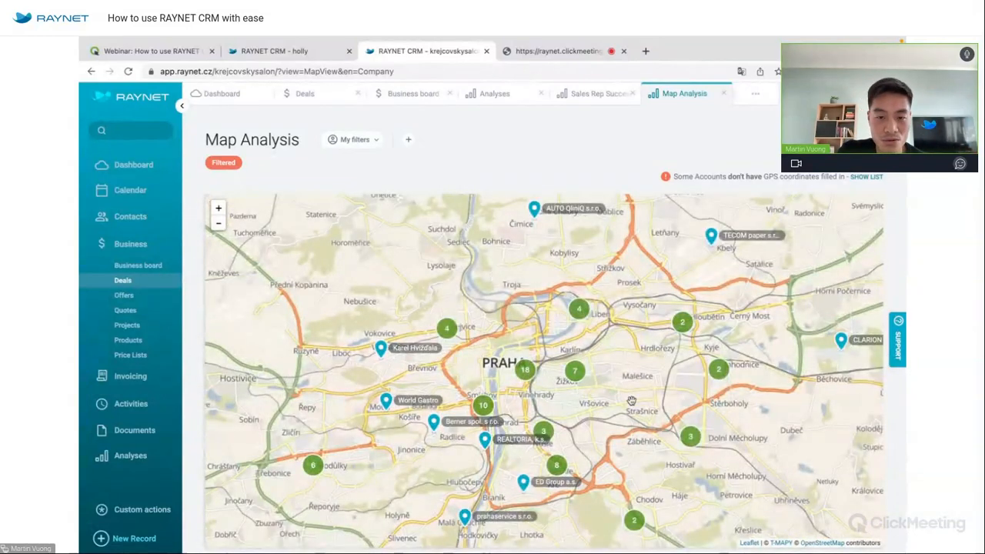
{"action": "left_click", "coordinate": [526, 371]}
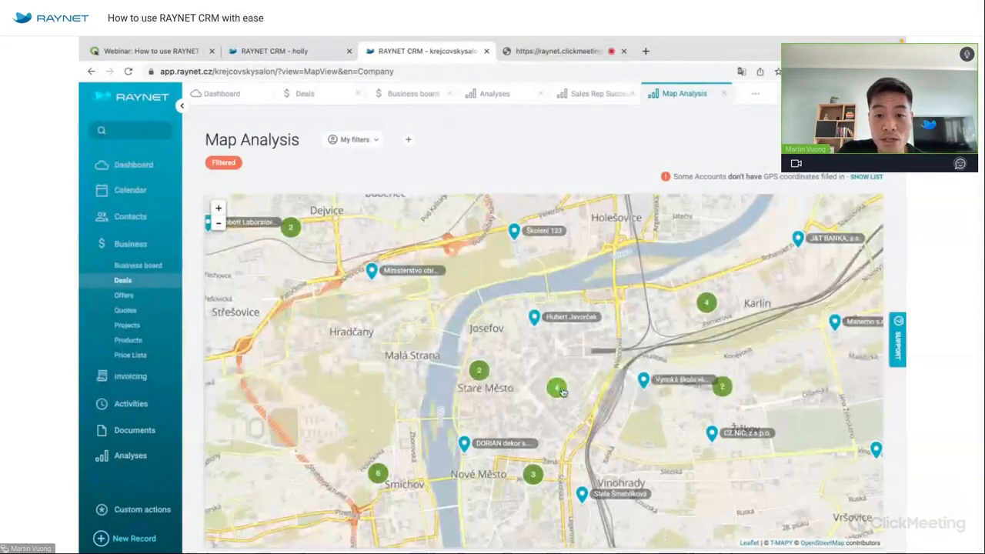
{"action": "left_click", "coordinate": [562, 388]}
{"action": "left_click", "coordinate": [517, 344]}
{"action": "left_click_drag", "start_coordinate": [553, 282], "coordinate": [492, 371]}
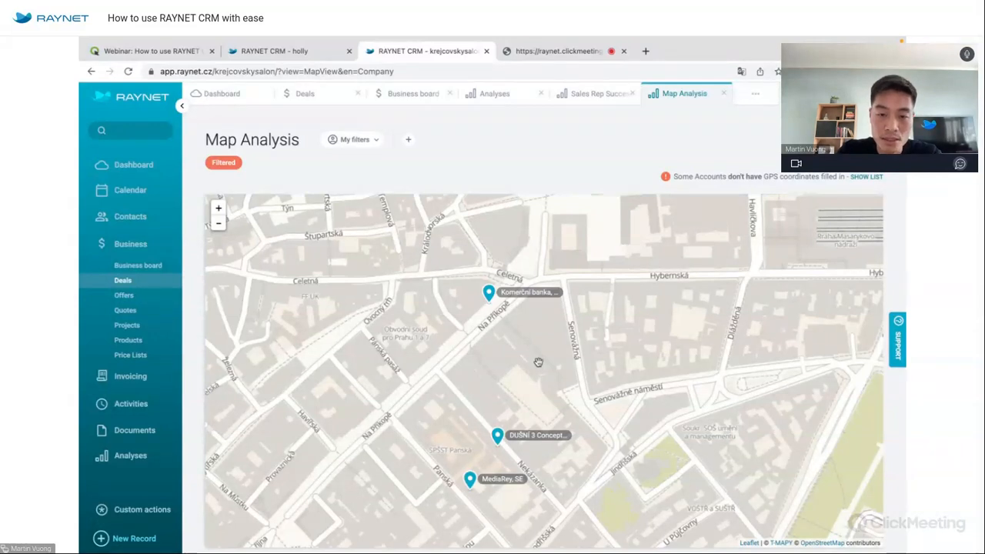
{"action": "scroll", "coordinate": [539, 362], "scroll_direction": "down", "scroll_amount": 1}
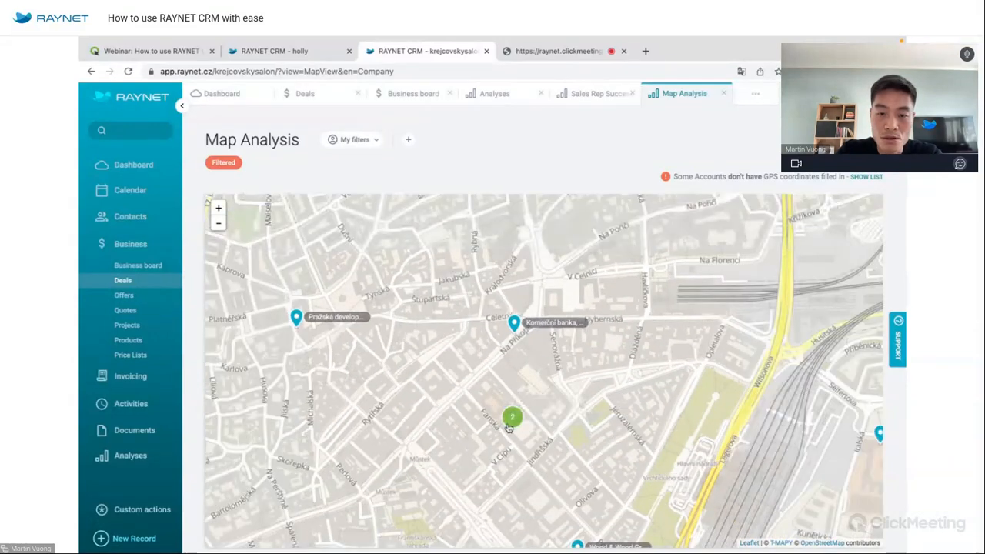
{"action": "scroll", "coordinate": [508, 429], "scroll_direction": "up", "scroll_amount": 1}
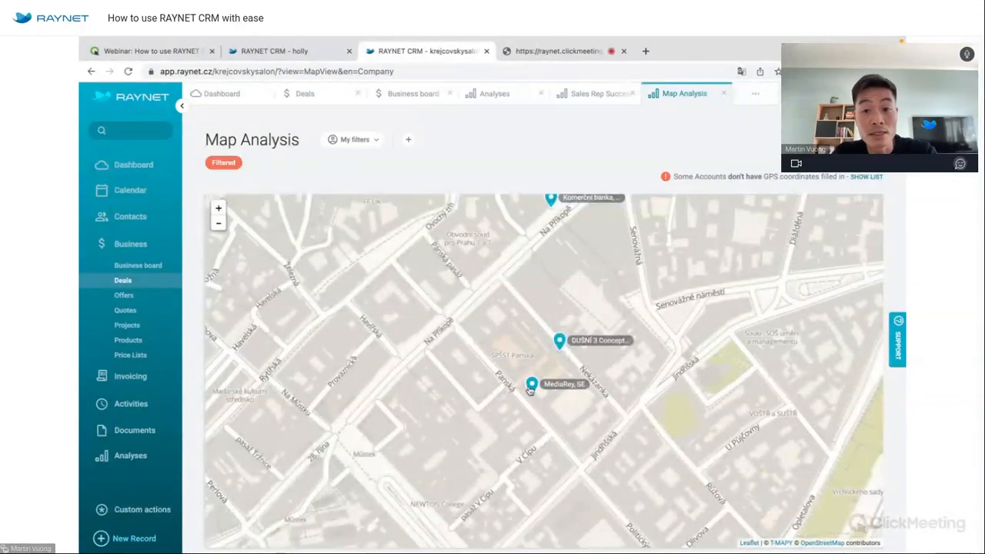
{"action": "left_click", "coordinate": [532, 387]}
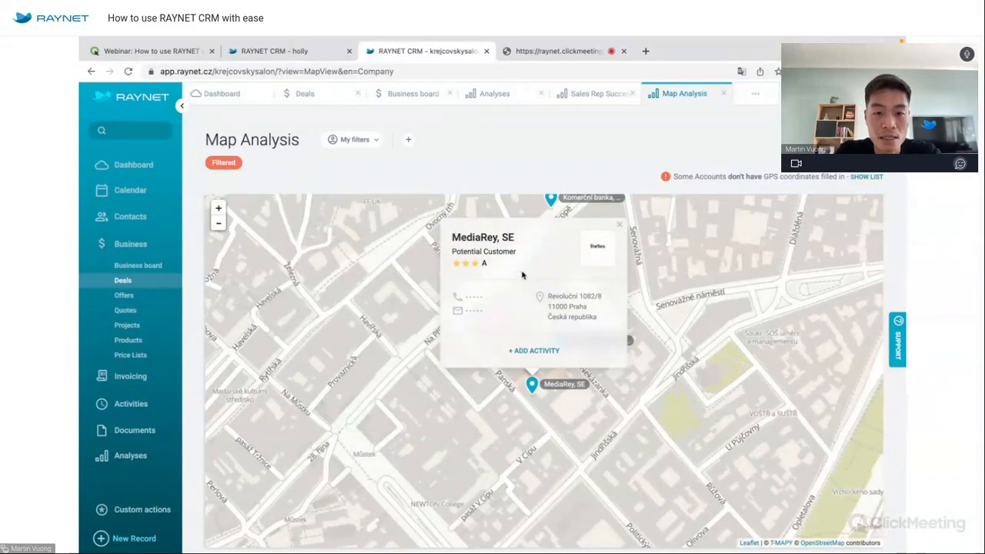
Create a meeting 'Meeting at theirs' for MediaRey at 16:00 at their Kanceláře office.
{"action": "left_click", "coordinate": [543, 351]}
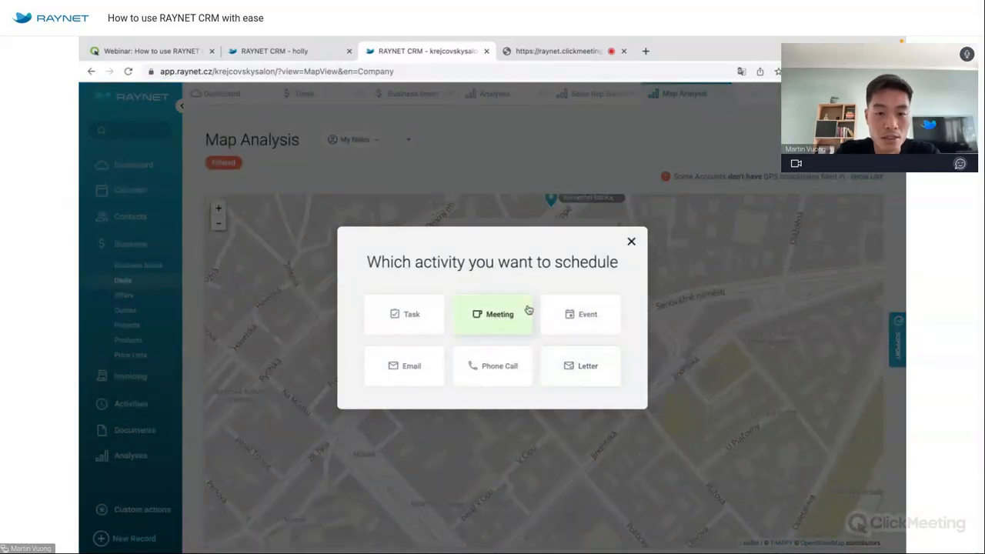
{"action": "left_click", "coordinate": [497, 314]}
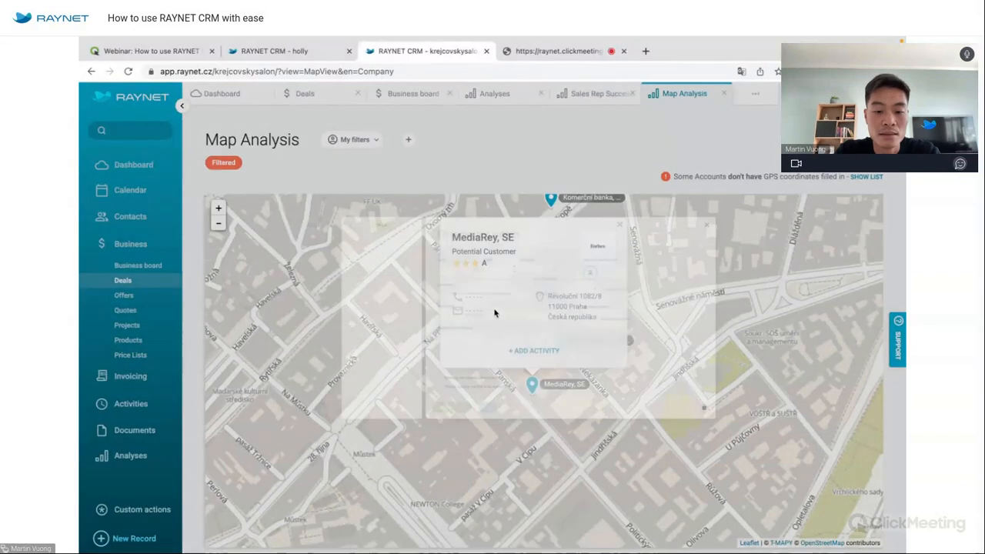
{"action": "type", "text": "Meeting at theirs"}
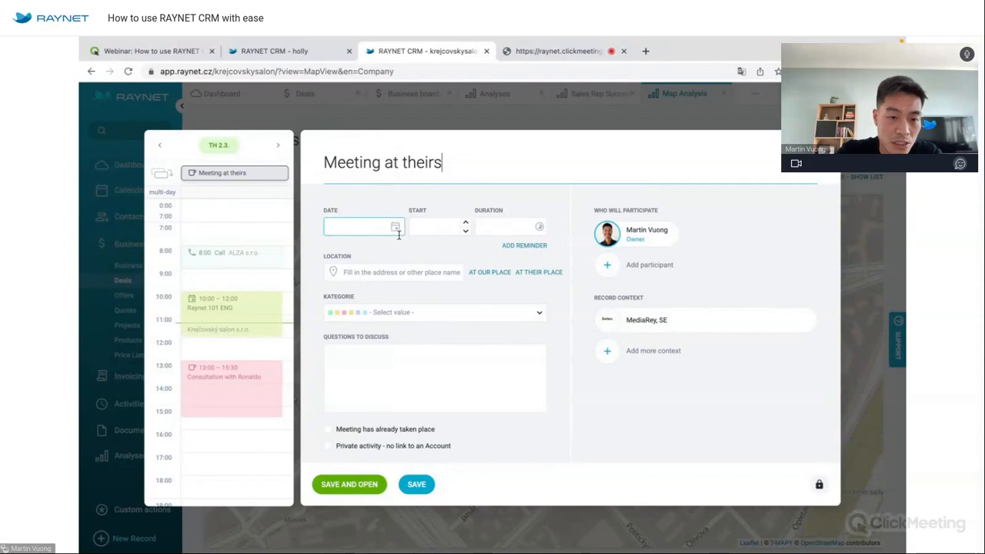
{"action": "left_click", "coordinate": [237, 419]}
{"action": "left_click_drag", "start_coordinate": [236, 437], "coordinate": [232, 458]}
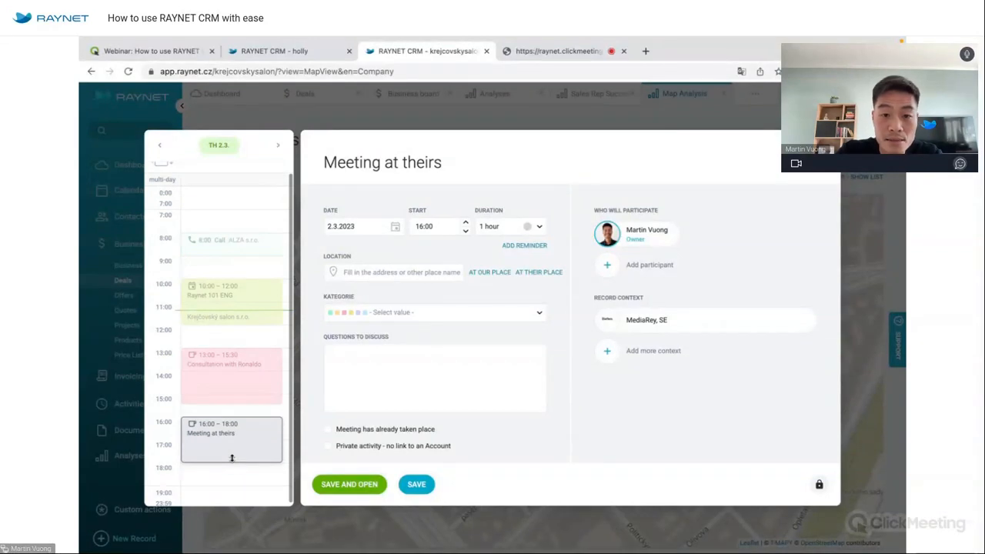
{"action": "left_click", "coordinate": [539, 271]}
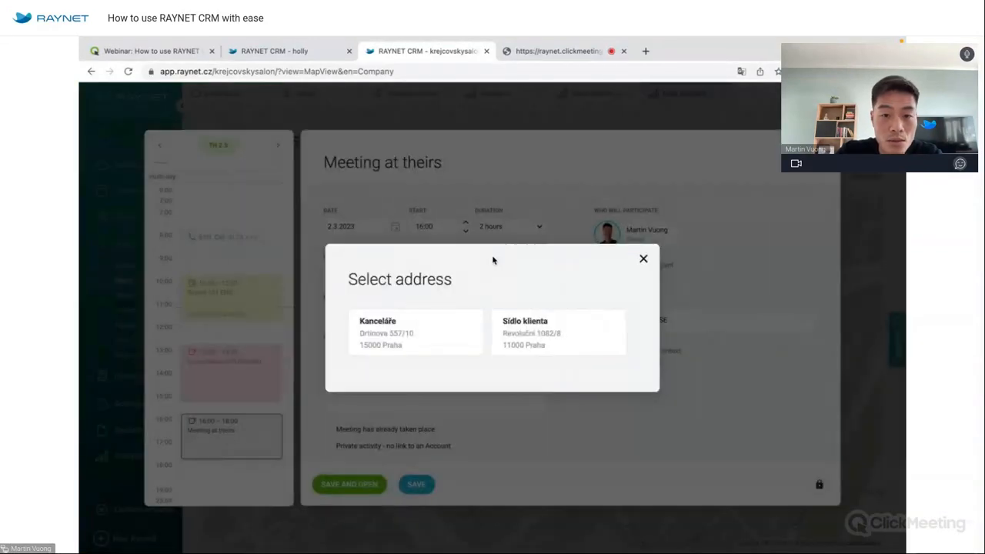
{"action": "left_click", "coordinate": [409, 326]}
Rename the Obchod category to Business meeting and assign it to the meeting.
{"action": "left_click", "coordinate": [415, 336]}
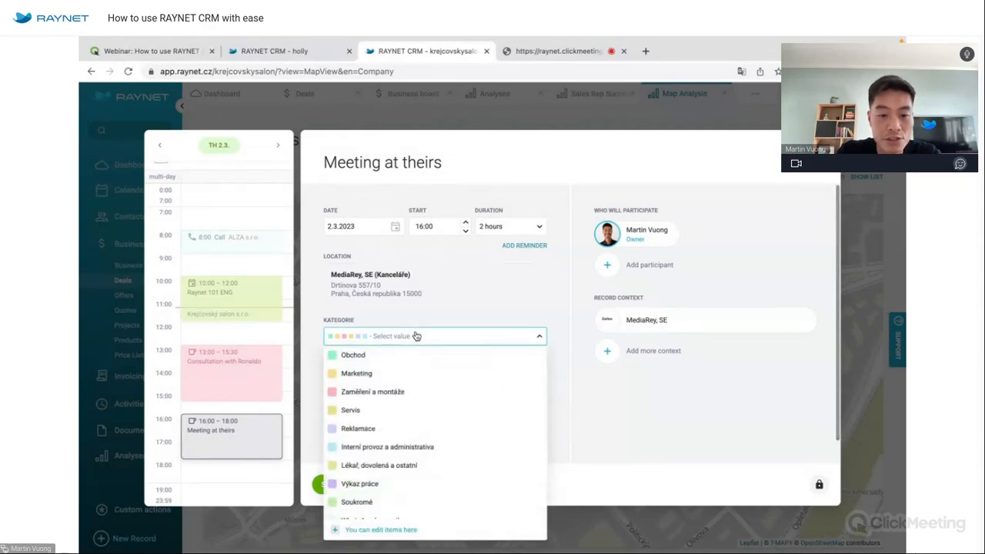
{"action": "scroll", "coordinate": [403, 489], "scroll_direction": "down", "scroll_amount": 1}
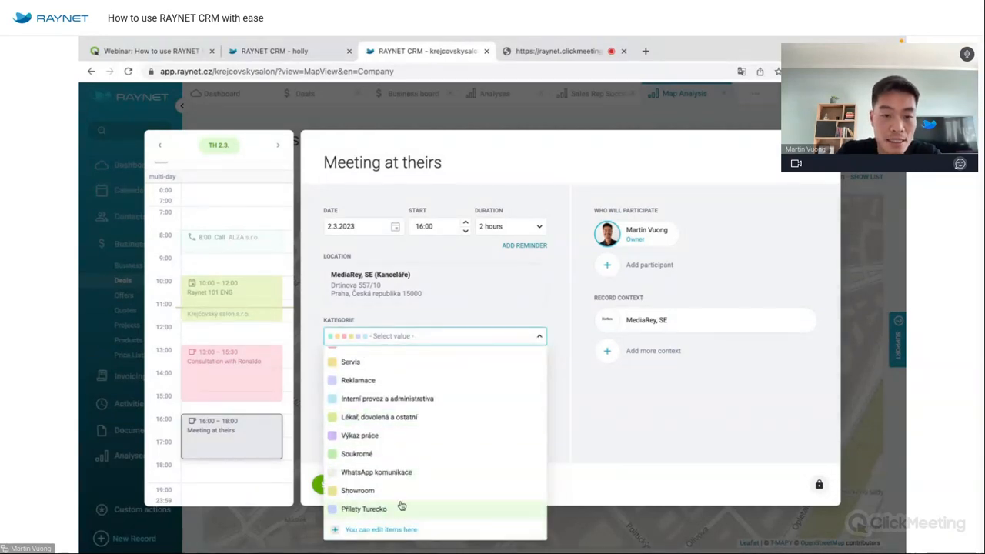
{"action": "scroll", "coordinate": [401, 506], "scroll_direction": "up", "scroll_amount": 1}
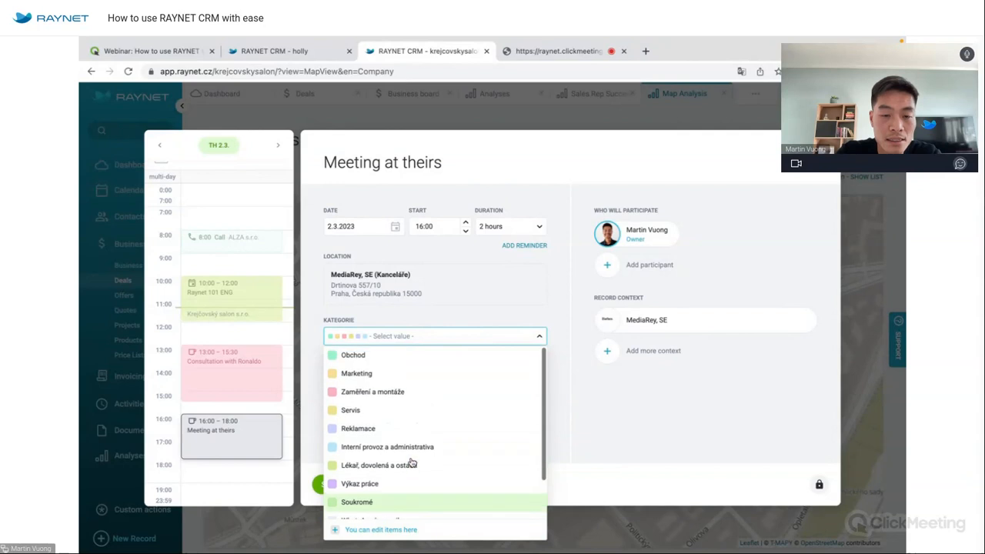
{"action": "left_click", "coordinate": [393, 531]}
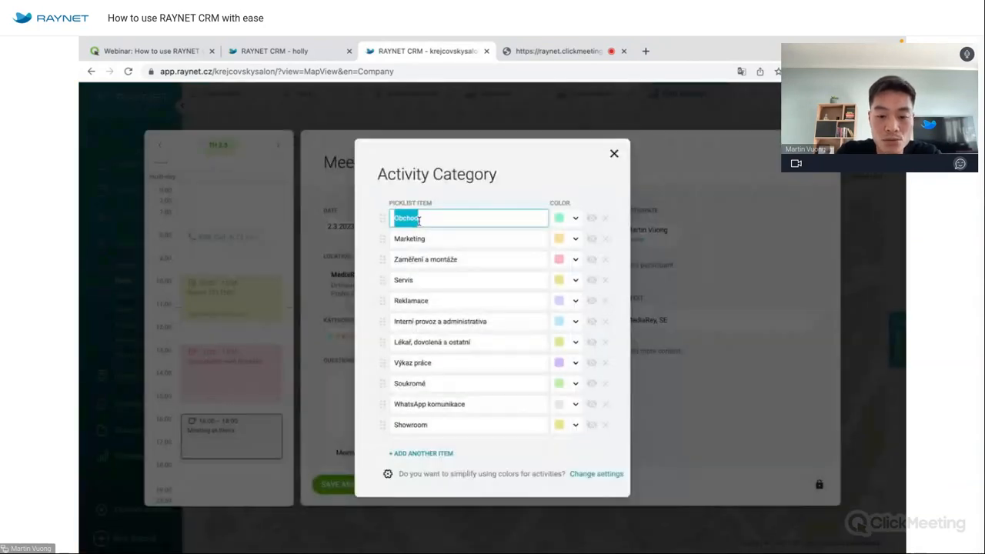
{"action": "type", "text": "Business meeting"}
{"action": "left_click", "coordinate": [613, 154]}
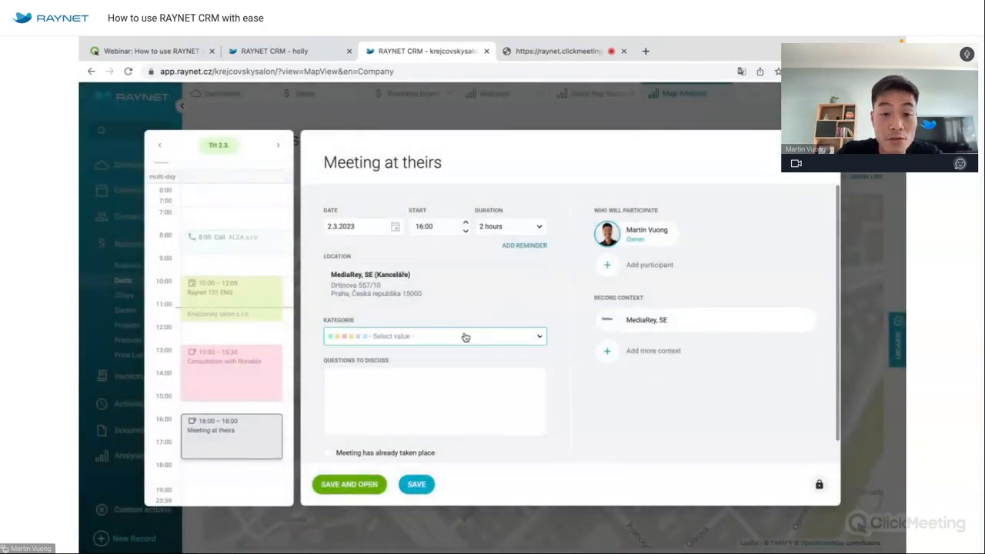
{"action": "left_click", "coordinate": [465, 337]}
{"action": "left_click", "coordinate": [440, 357]}
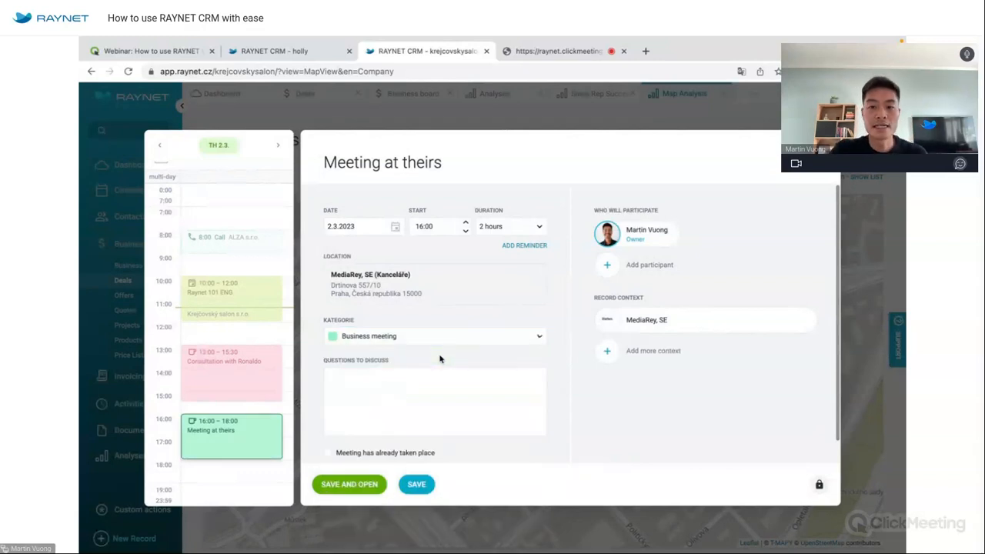
Add the matching contact as a participant and save the meeting.
{"action": "left_click", "coordinate": [682, 265]}
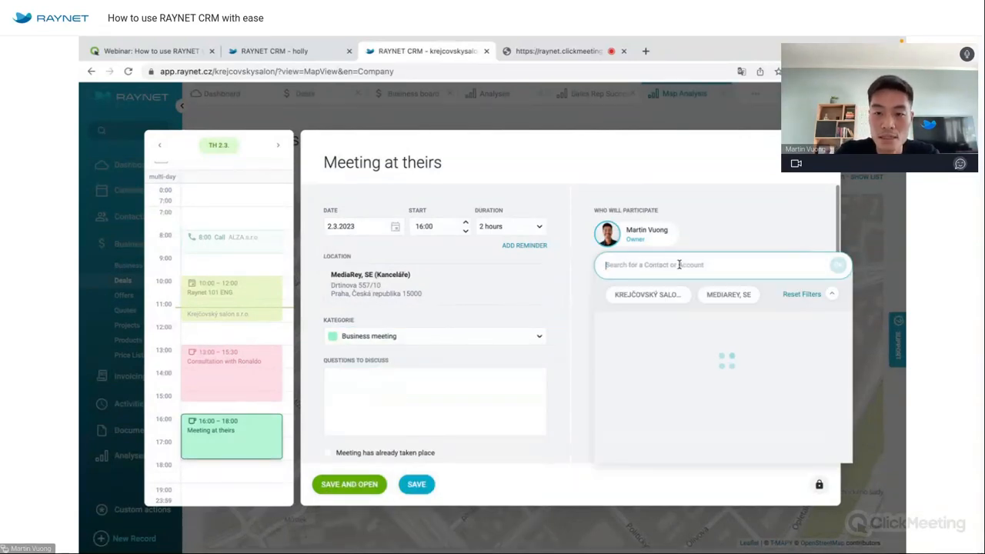
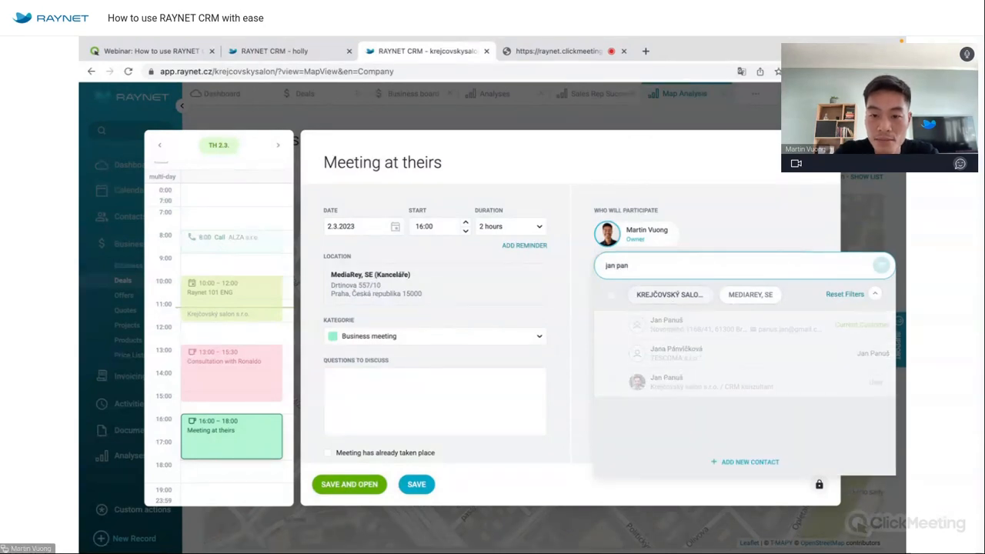
{"action": "left_click", "coordinate": [670, 372]}
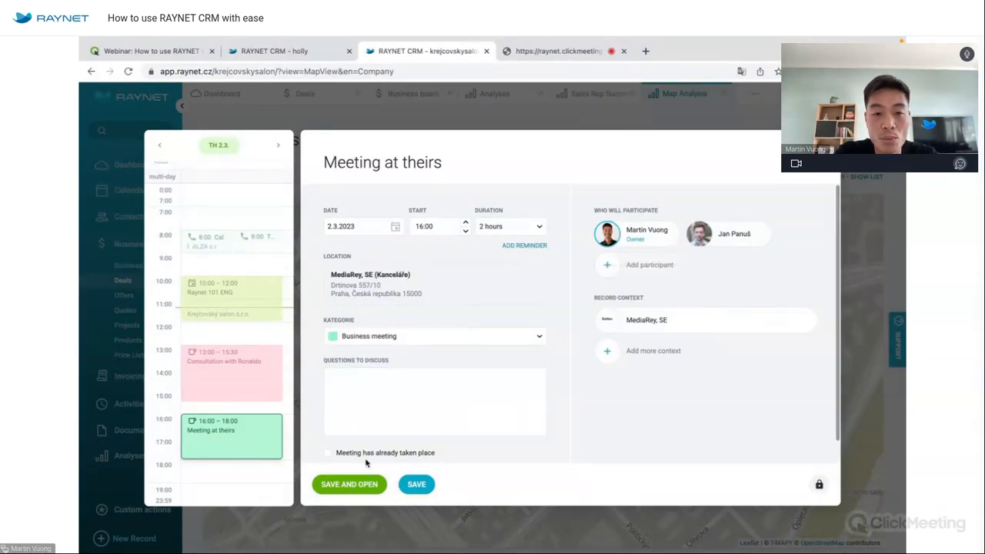
{"action": "left_click", "coordinate": [417, 484]}
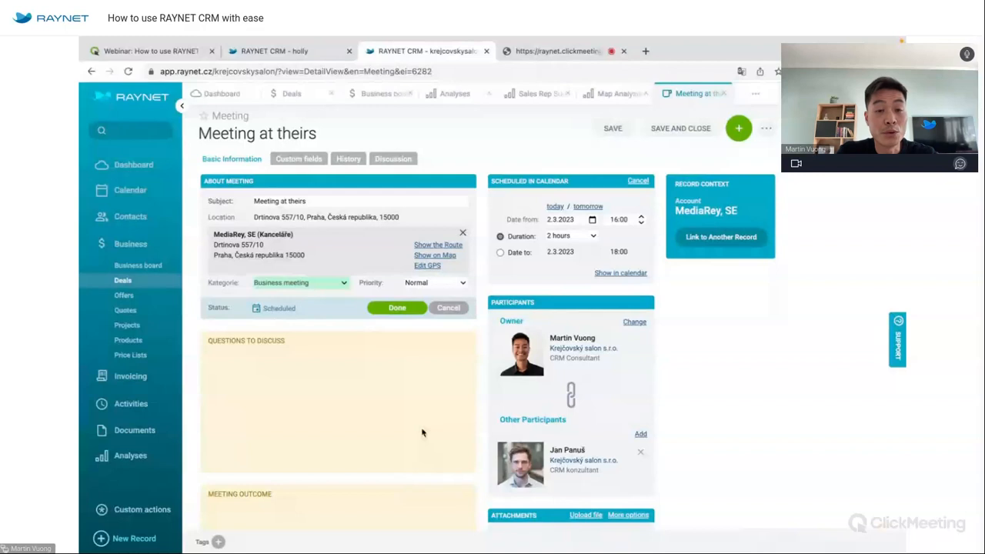
{"action": "left_click", "coordinate": [605, 94]}
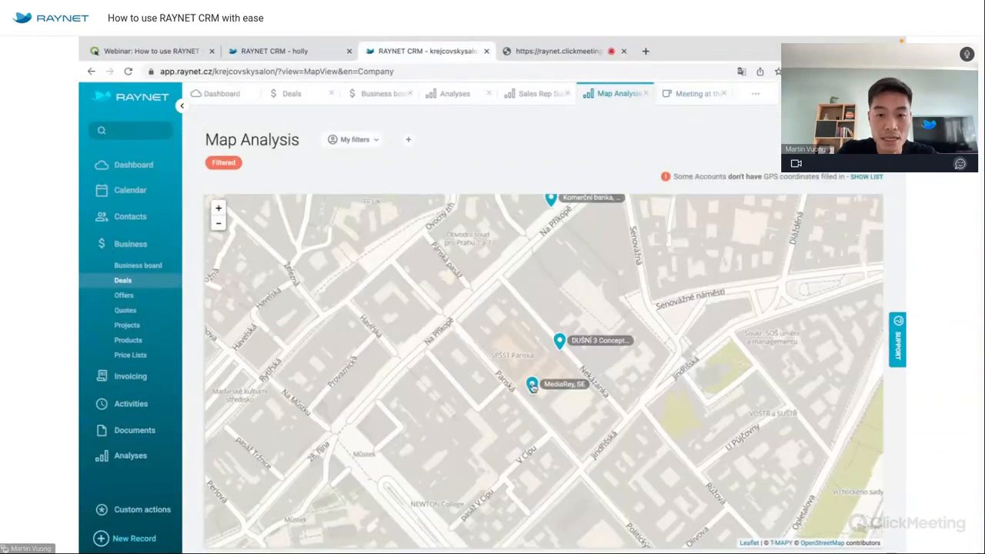
Close the MediaRey card and zoom the map out to show wider Prague.
{"action": "left_click", "coordinate": [532, 385]}
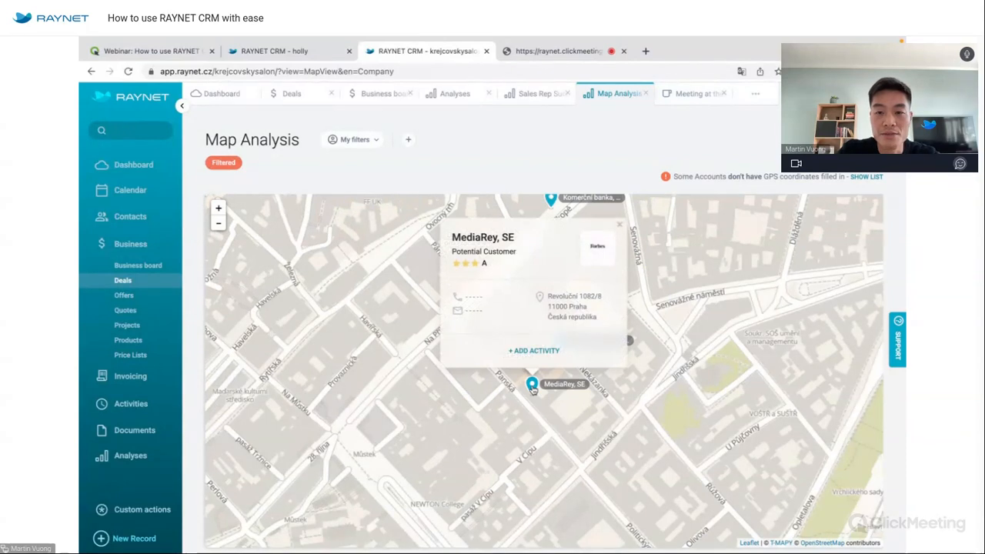
{"action": "left_click", "coordinate": [685, 388]}
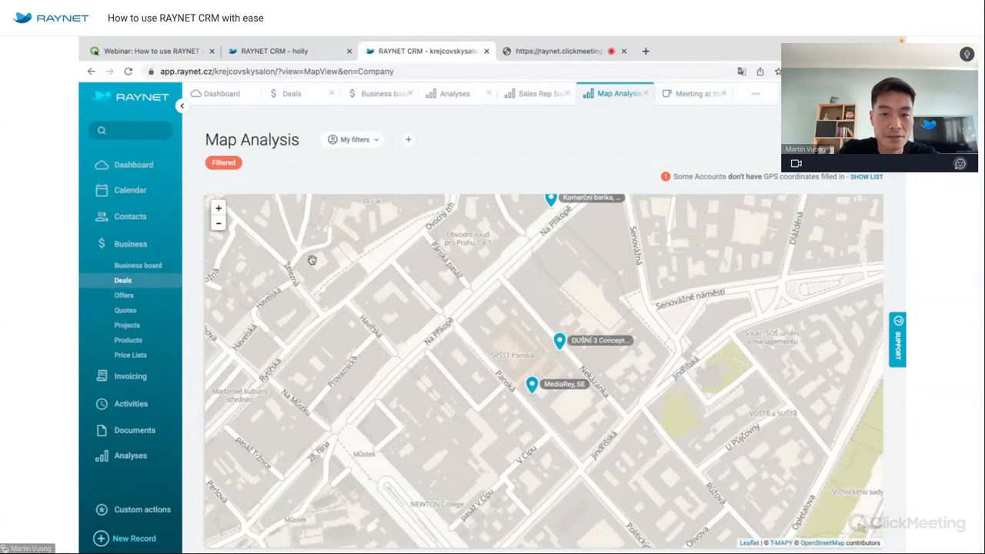
{"action": "left_click", "coordinate": [219, 224]}
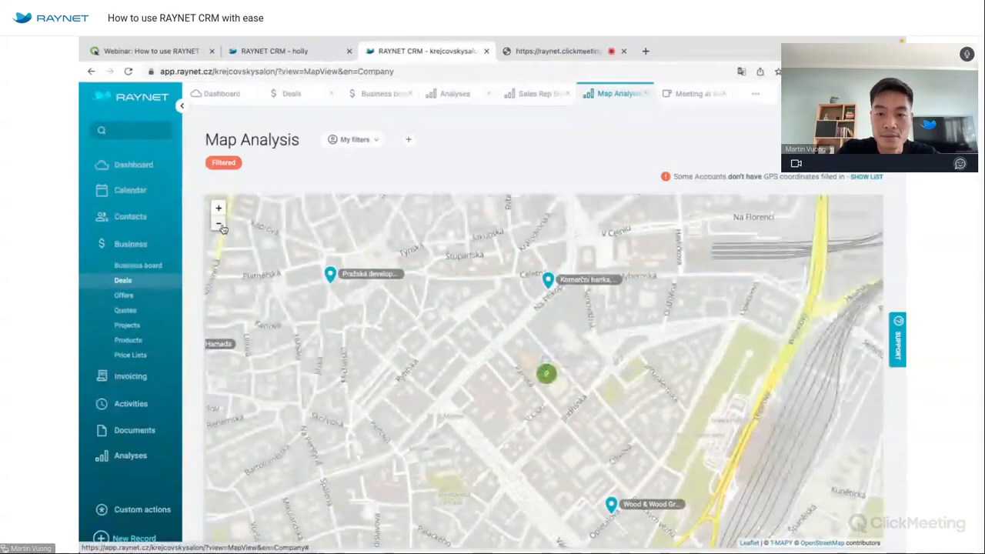
{"action": "left_click", "coordinate": [220, 224]}
{"action": "left_click", "coordinate": [220, 225]}
{"action": "left_click", "coordinate": [221, 225]}
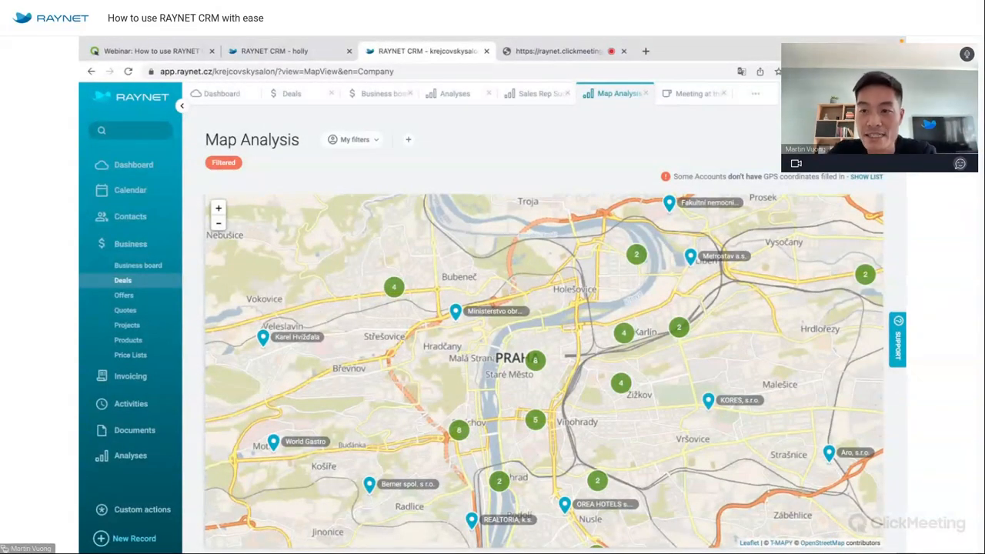
Filter the map to accounts with status Potential and without an open deal.
{"action": "left_click", "coordinate": [873, 139]}
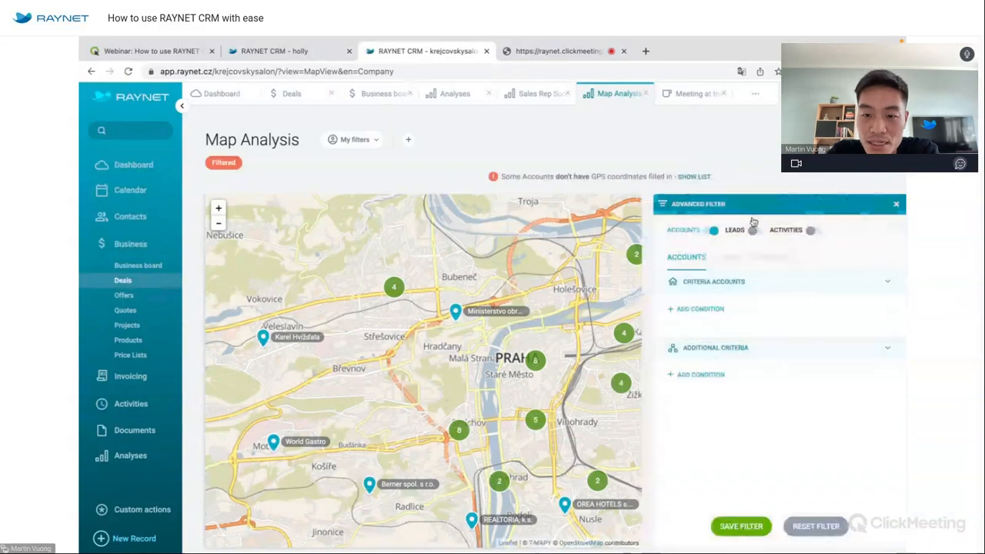
{"action": "left_click", "coordinate": [717, 312]}
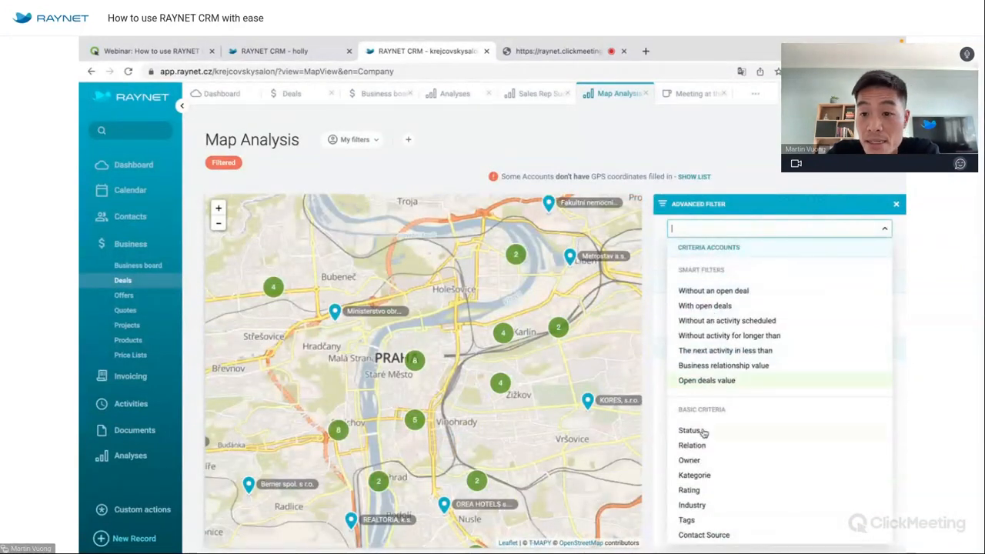
{"action": "left_click", "coordinate": [698, 432]}
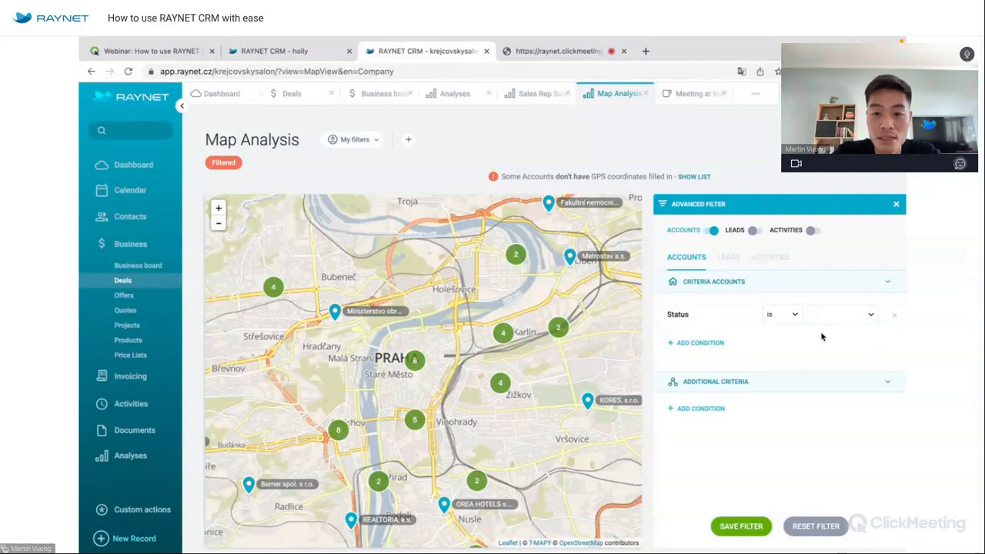
{"action": "left_click", "coordinate": [713, 344]}
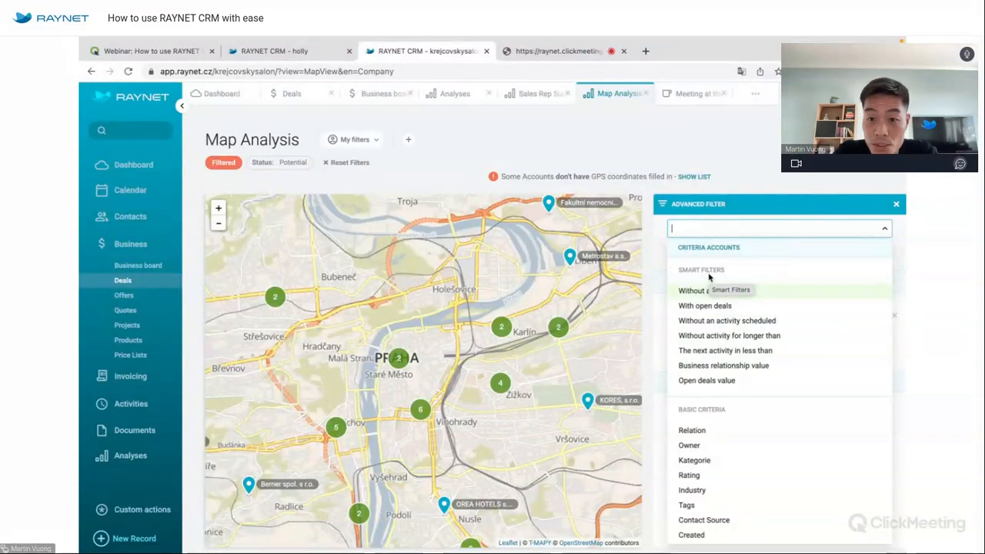
{"action": "left_click", "coordinate": [690, 292]}
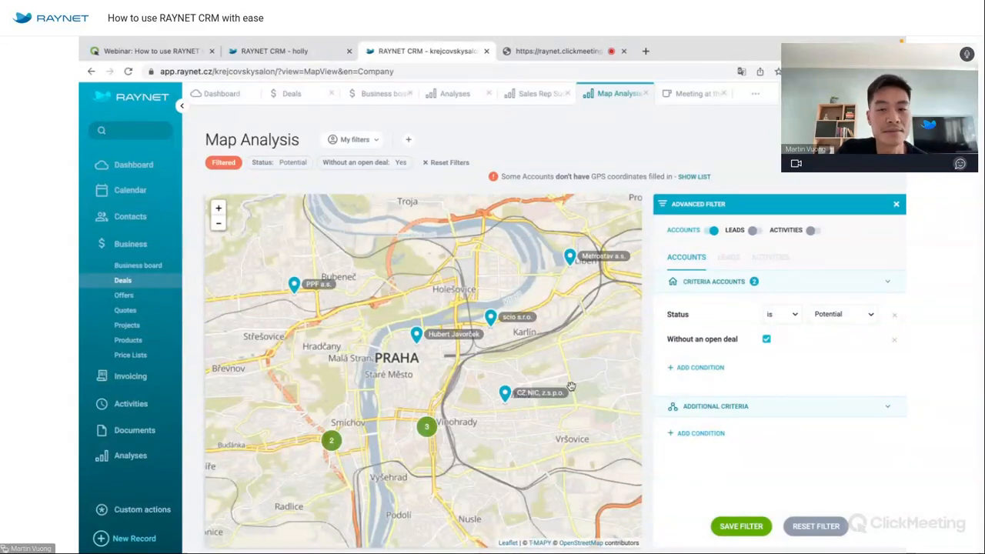
{"action": "left_click", "coordinate": [896, 204]}
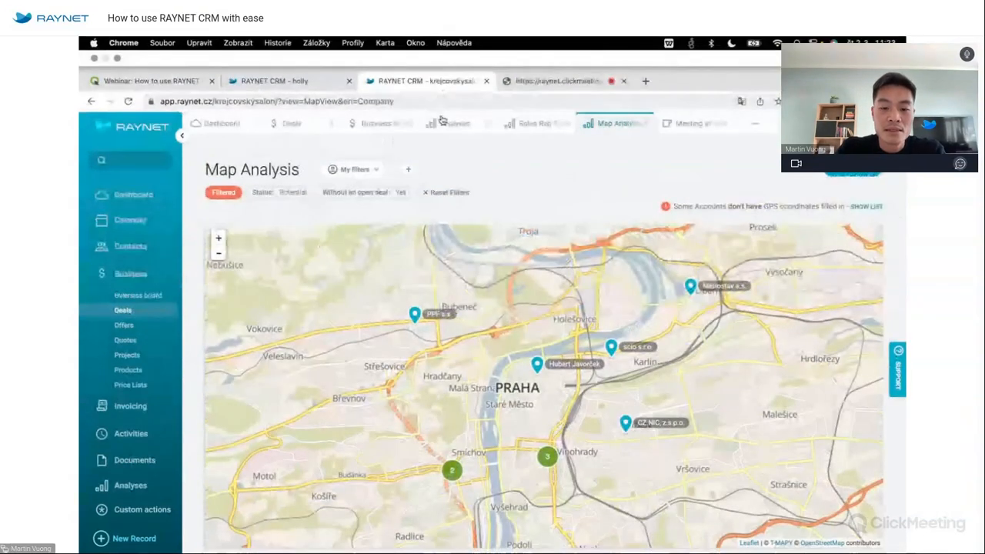
Open the Sales by Product analysis and the Products list.
{"action": "left_click", "coordinate": [444, 125]}
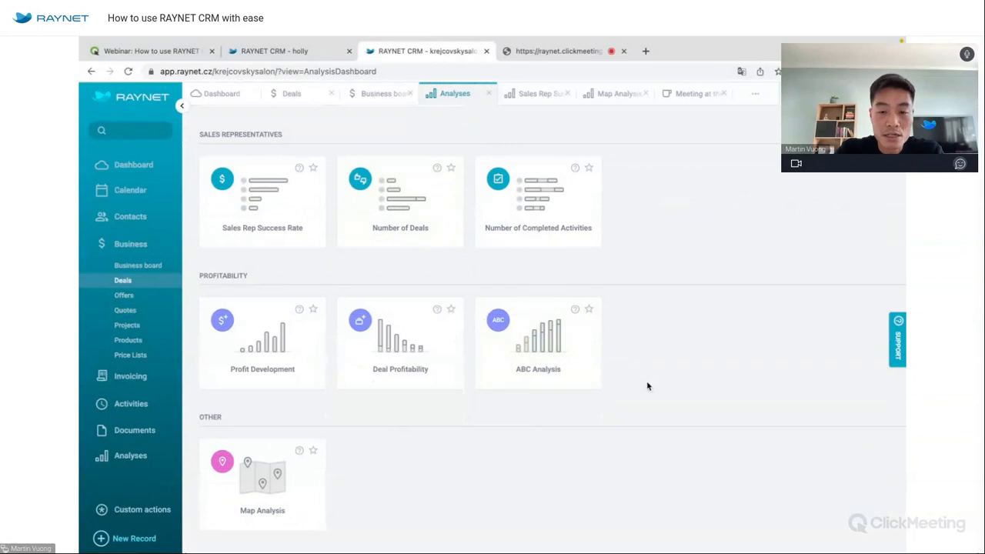
{"action": "scroll", "coordinate": [648, 391], "scroll_direction": "up", "scroll_amount": 3}
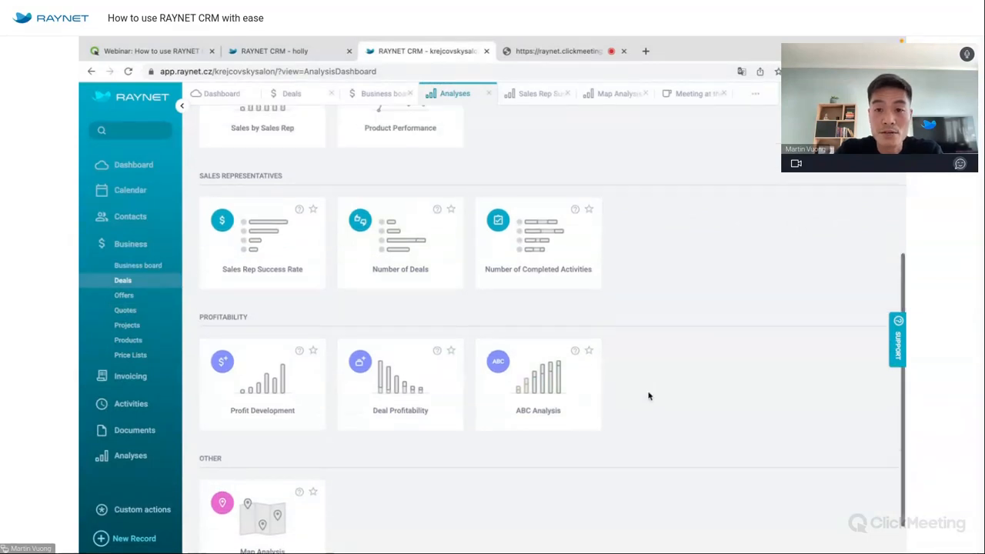
{"action": "scroll", "coordinate": [648, 396], "scroll_direction": "up", "scroll_amount": 2}
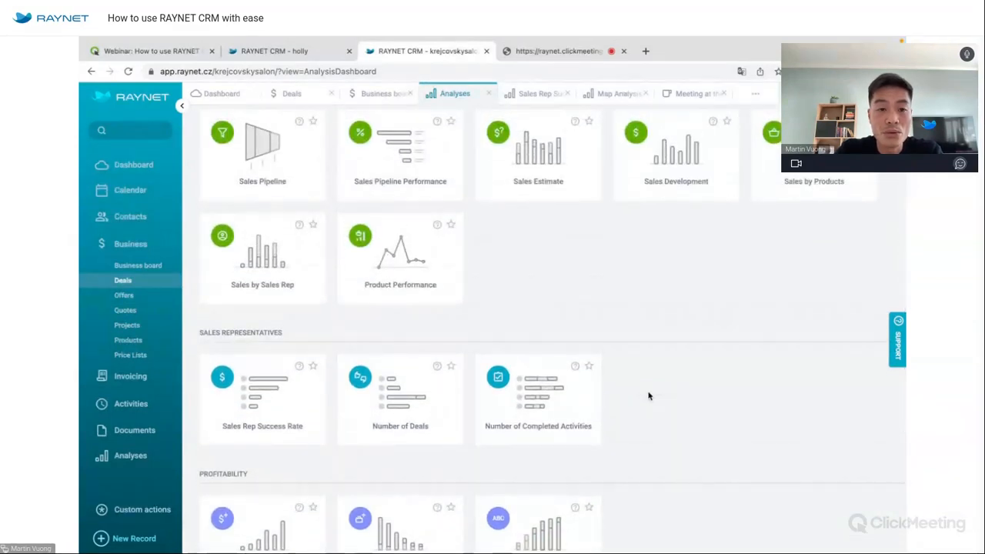
{"action": "scroll", "coordinate": [648, 396], "scroll_direction": "up", "scroll_amount": 2}
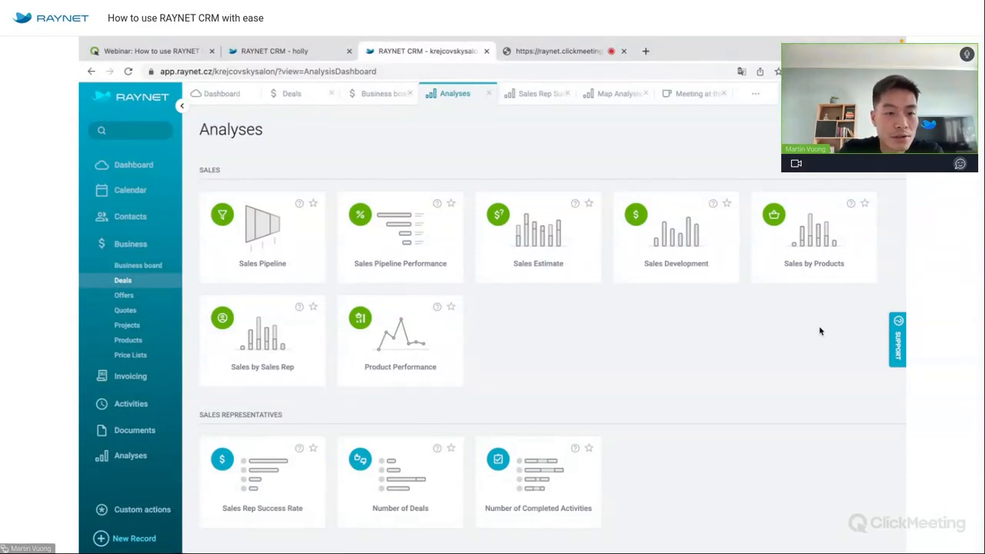
{"action": "left_click", "coordinate": [814, 247]}
{"action": "left_click", "coordinate": [153, 341]}
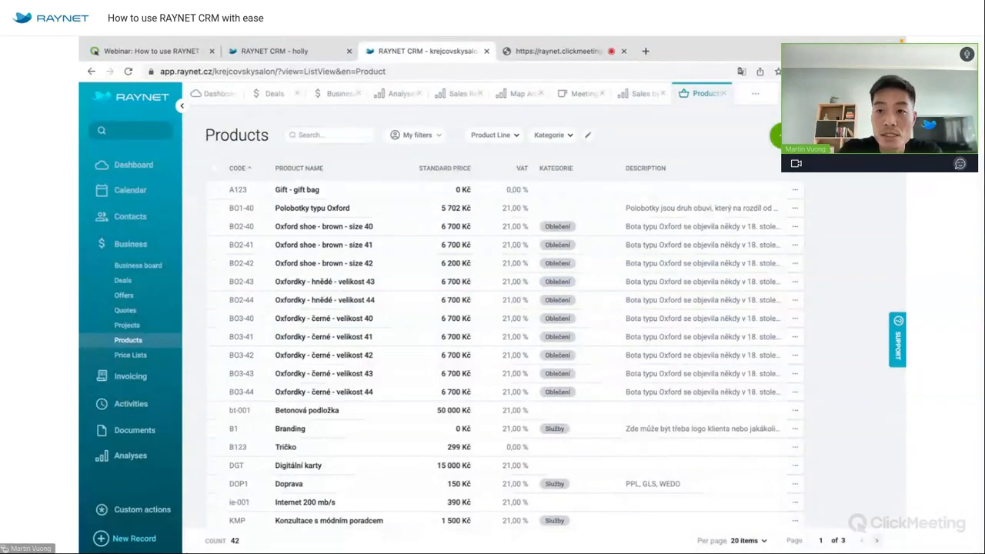
Download the product import template from Settings > XLSX Data Import > Product import.
{"action": "left_click", "coordinate": [887, 94]}
{"action": "left_click", "coordinate": [841, 158]}
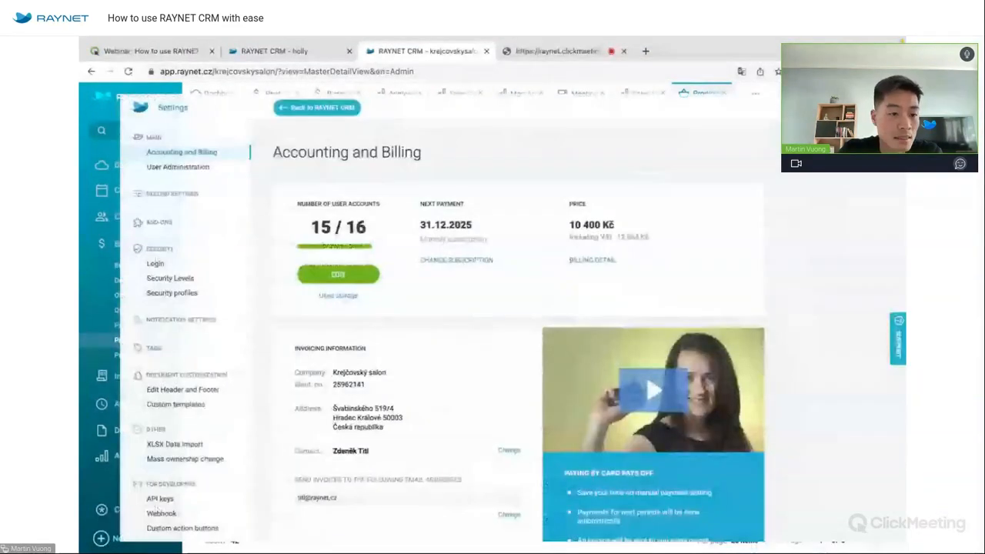
{"action": "left_click", "coordinate": [158, 452]}
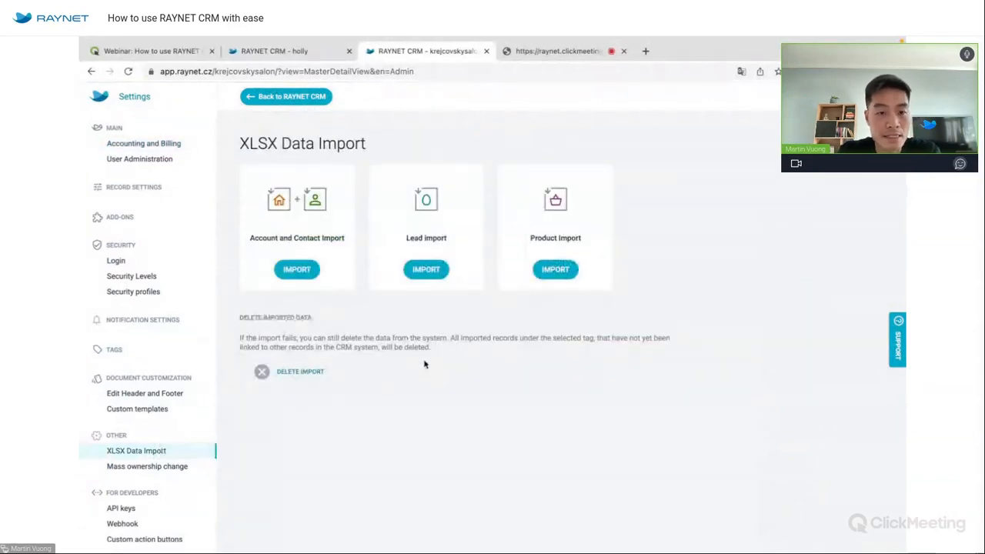
{"action": "left_click", "coordinate": [551, 271]}
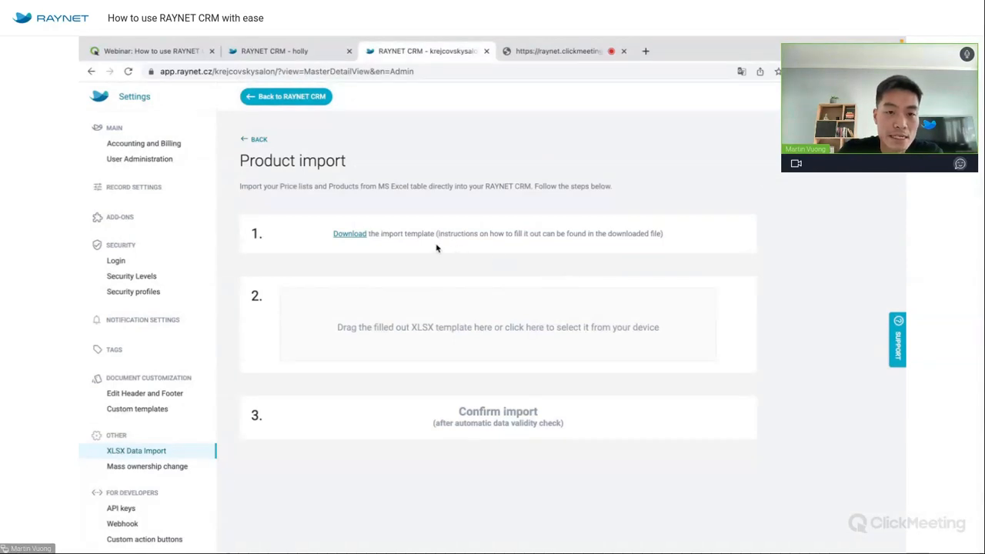
{"action": "left_click", "coordinate": [356, 234]}
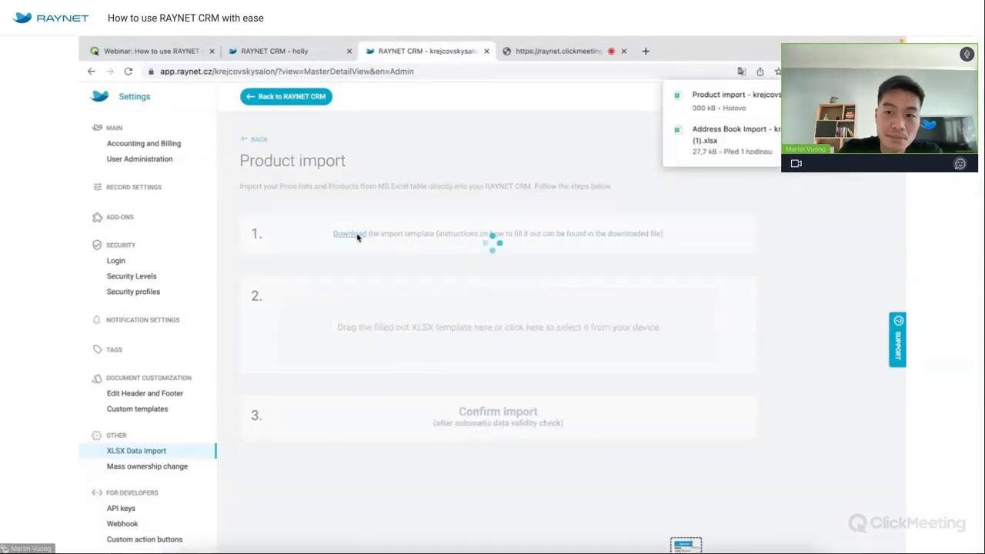
Open the Mass Product Import Template in WPS Office and scroll through its rows.
{"action": "left_click", "coordinate": [749, 109]}
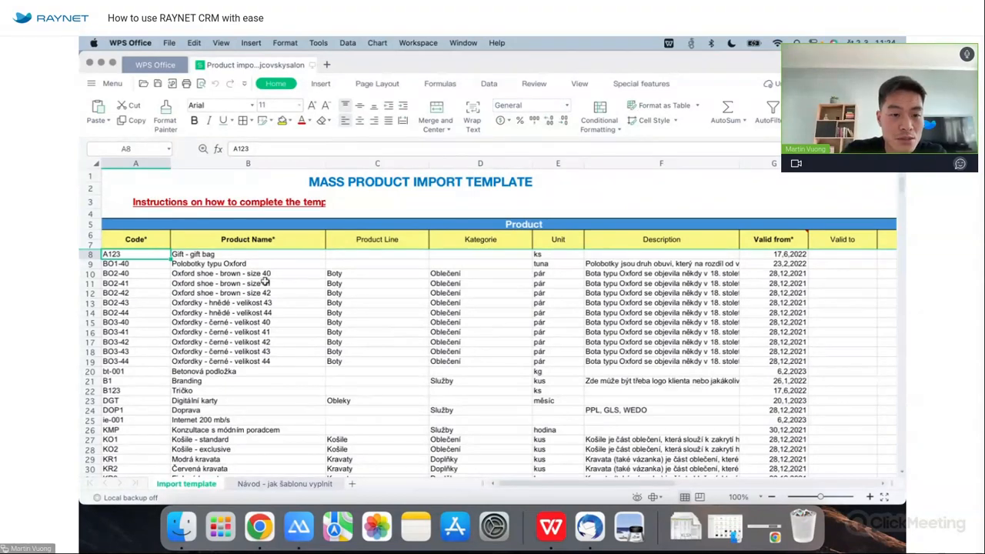
{"action": "scroll", "coordinate": [265, 303], "scroll_direction": "down", "scroll_amount": 1}
{"action": "scroll", "coordinate": [265, 304], "scroll_direction": "down", "scroll_amount": 7}
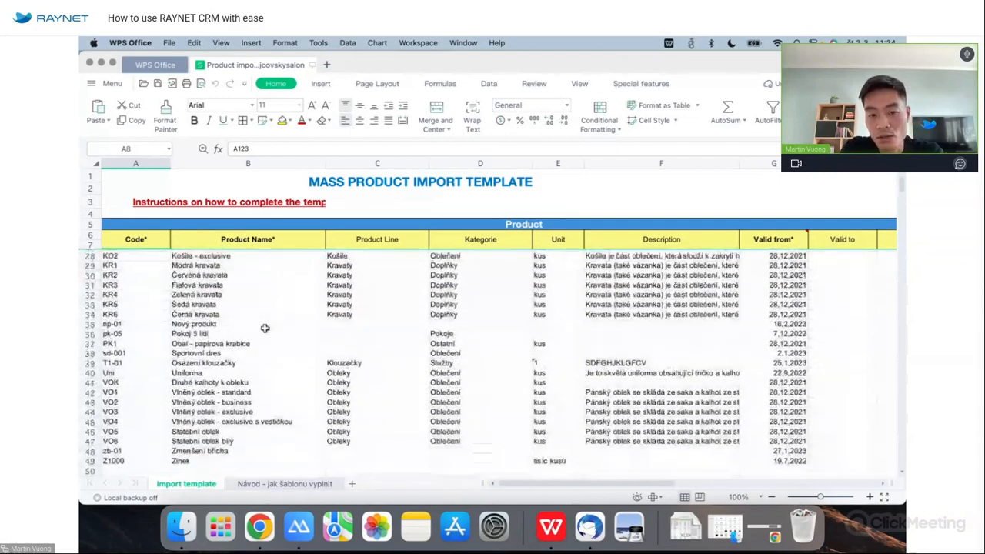
{"action": "scroll", "coordinate": [265, 328], "scroll_direction": "up", "scroll_amount": 7}
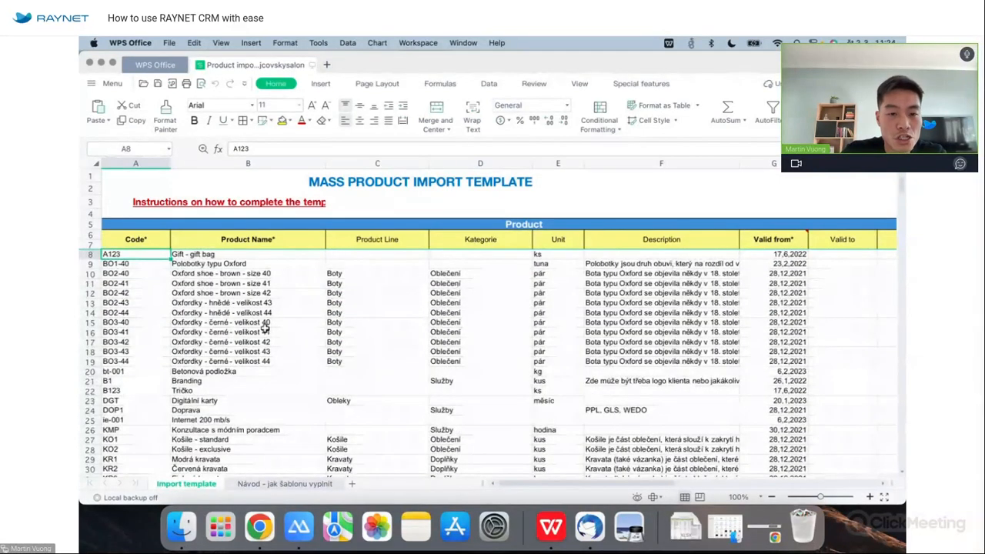
{"action": "scroll", "coordinate": [265, 331], "scroll_direction": "down", "scroll_amount": 3}
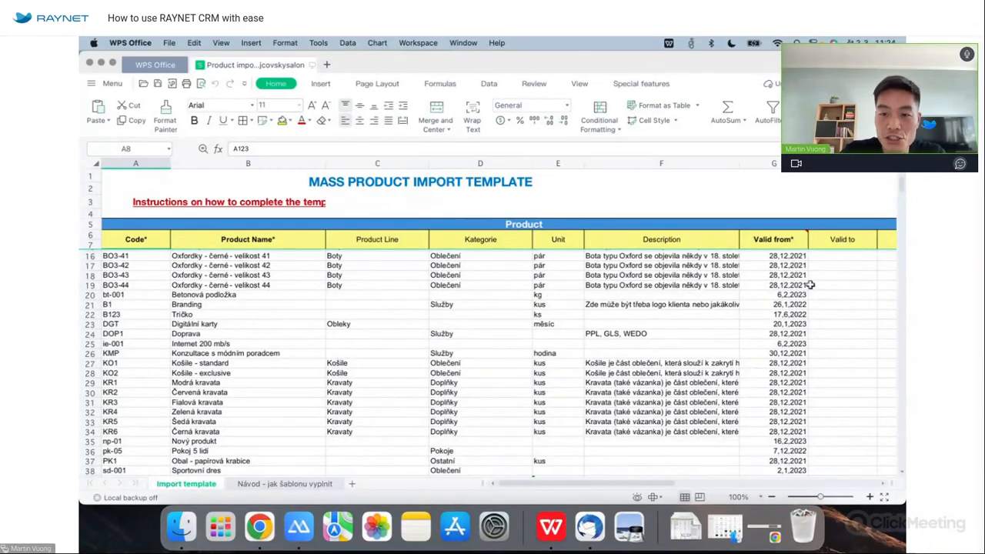
{"action": "scroll", "coordinate": [811, 285], "scroll_direction": "right", "scroll_amount": 5}
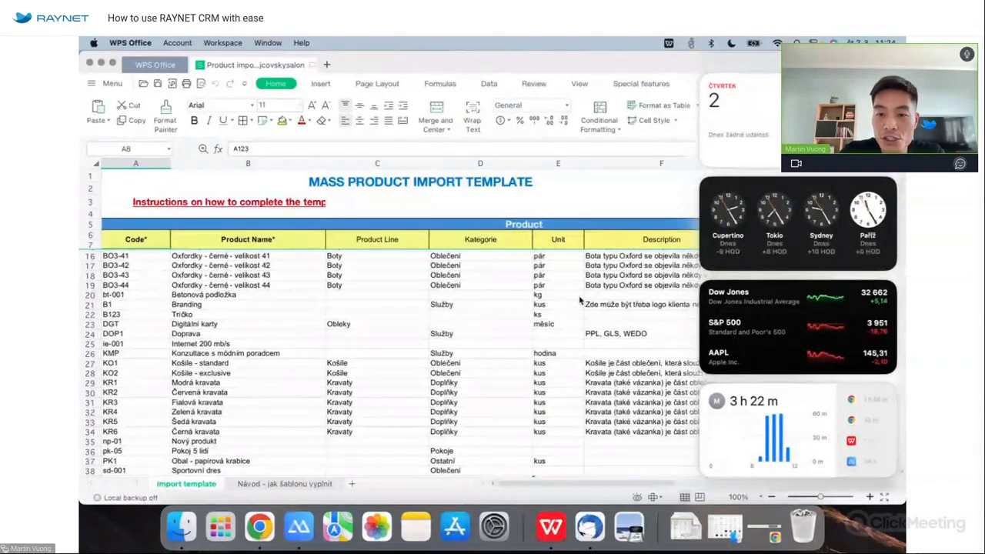
Check the Valid from column at cell G26, then return to RAYNET CRM's Products list.
{"action": "left_click", "coordinate": [581, 301]}
{"action": "left_click", "coordinate": [738, 356]}
{"action": "scroll", "coordinate": [749, 362], "scroll_direction": "right", "scroll_amount": 8}
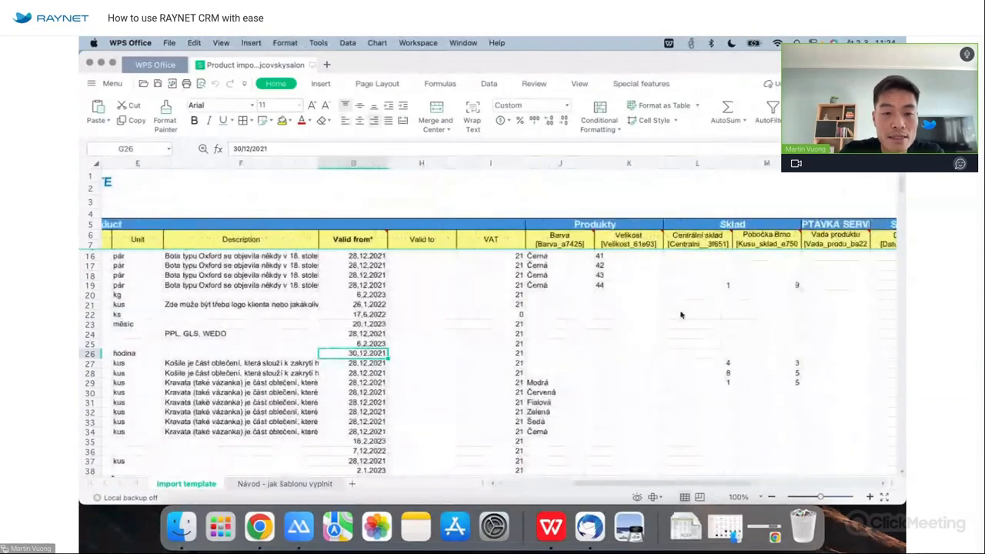
{"action": "scroll", "coordinate": [588, 315], "scroll_direction": "left", "scroll_amount": 6}
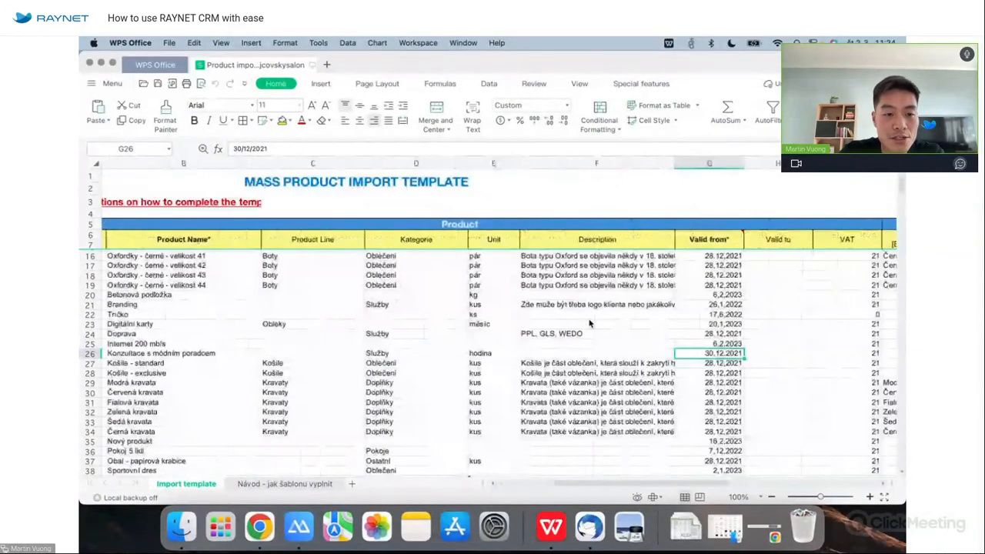
{"action": "scroll", "coordinate": [590, 323], "scroll_direction": "left", "scroll_amount": 3}
{"action": "scroll", "coordinate": [589, 323], "scroll_direction": "down", "scroll_amount": 5}
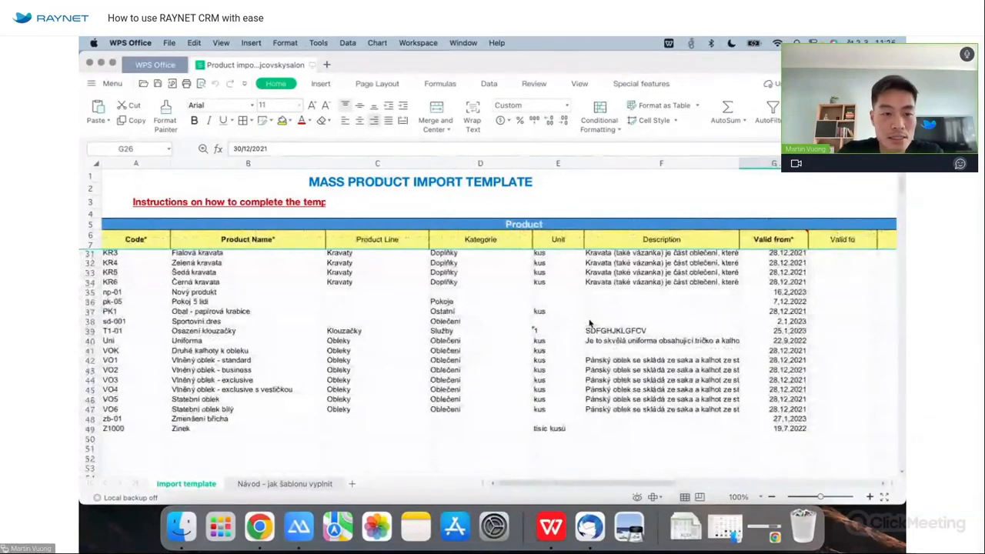
{"action": "key", "text": "ctrl+Right"}
{"action": "left_click", "coordinate": [308, 102]}
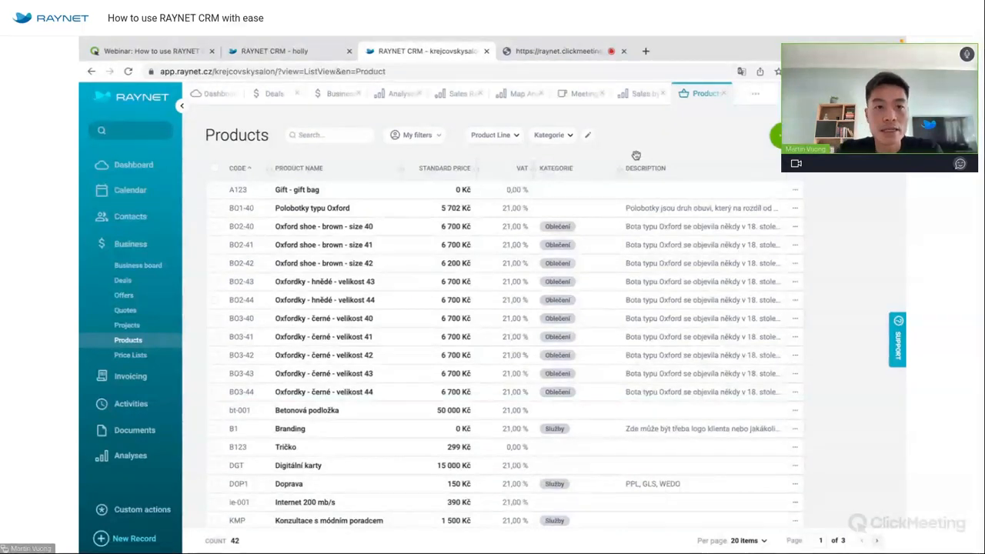
Switch to the Sales by Product analysis and look over its advanced filter without applying a condition.
{"action": "left_click", "coordinate": [640, 93]}
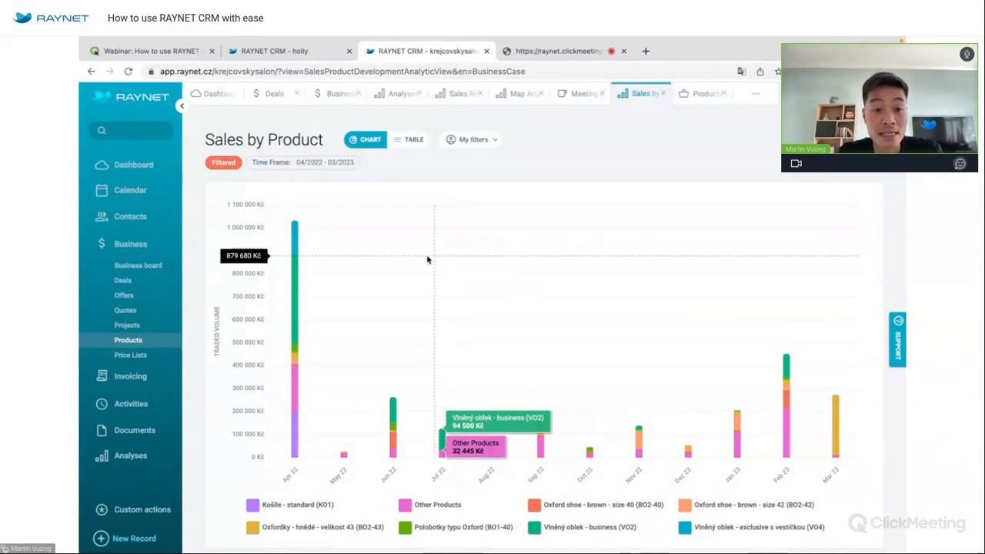
{"action": "mouse_move", "coordinate": [300, 280]}
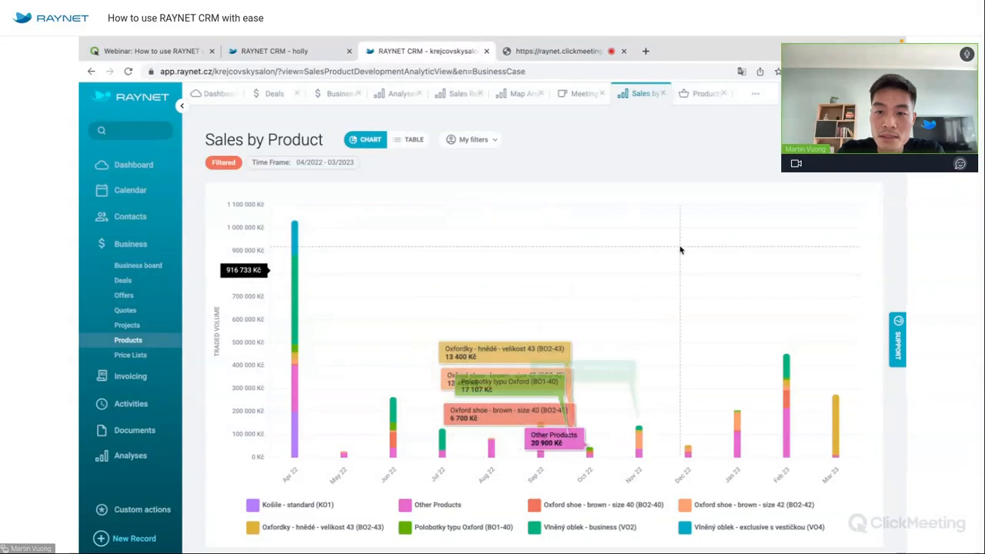
{"action": "left_click", "coordinate": [880, 140]}
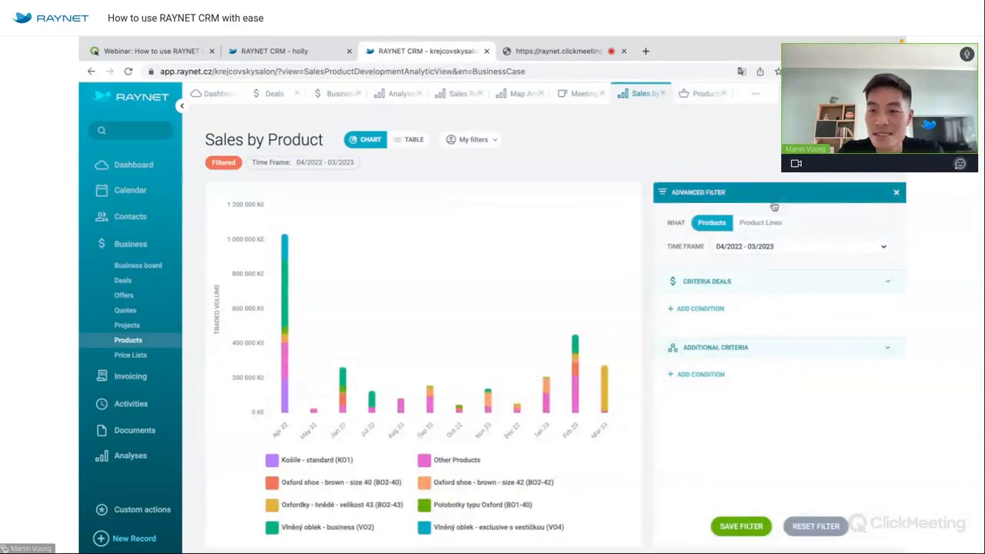
{"action": "left_click", "coordinate": [704, 309]}
{"action": "left_click", "coordinate": [896, 192]}
Review the 04/2022–03/2023 sales by product as a table, then return to the stacked chart.
{"action": "left_click", "coordinate": [415, 139]}
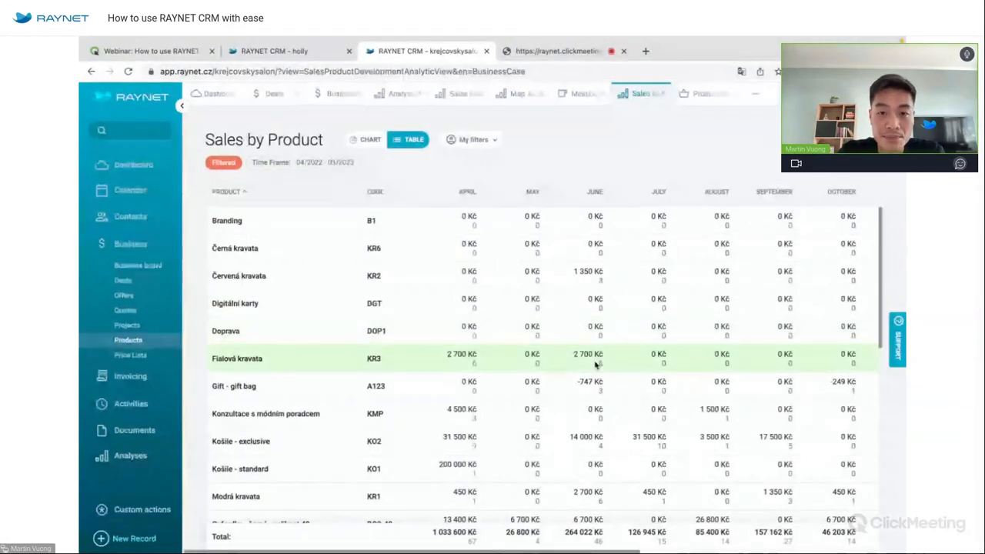
{"action": "scroll", "coordinate": [596, 365], "scroll_direction": "down", "scroll_amount": 1}
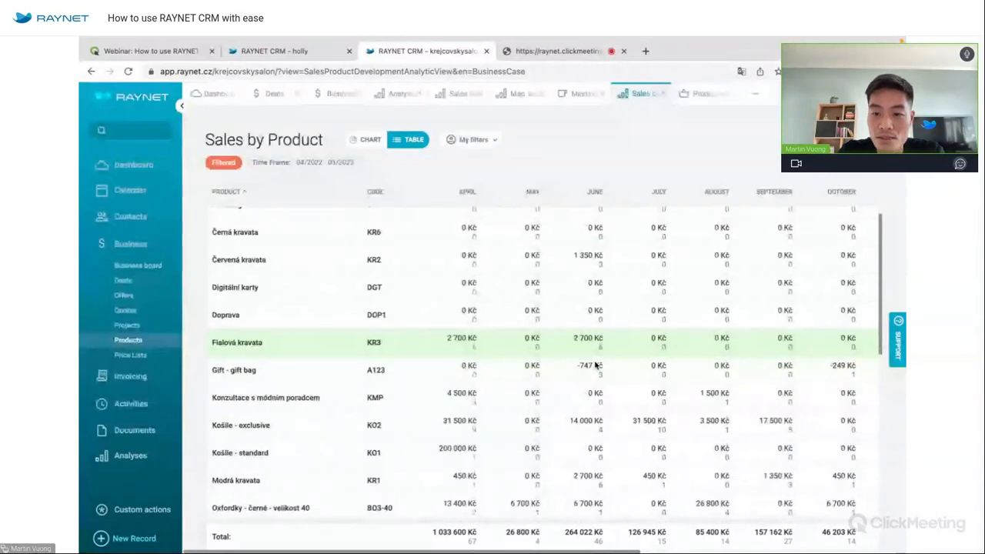
{"action": "scroll", "coordinate": [552, 293], "scroll_direction": "right", "scroll_amount": 3}
{"action": "scroll", "coordinate": [553, 293], "scroll_direction": "down", "scroll_amount": 2}
{"action": "scroll", "coordinate": [553, 294], "scroll_direction": "right", "scroll_amount": 2}
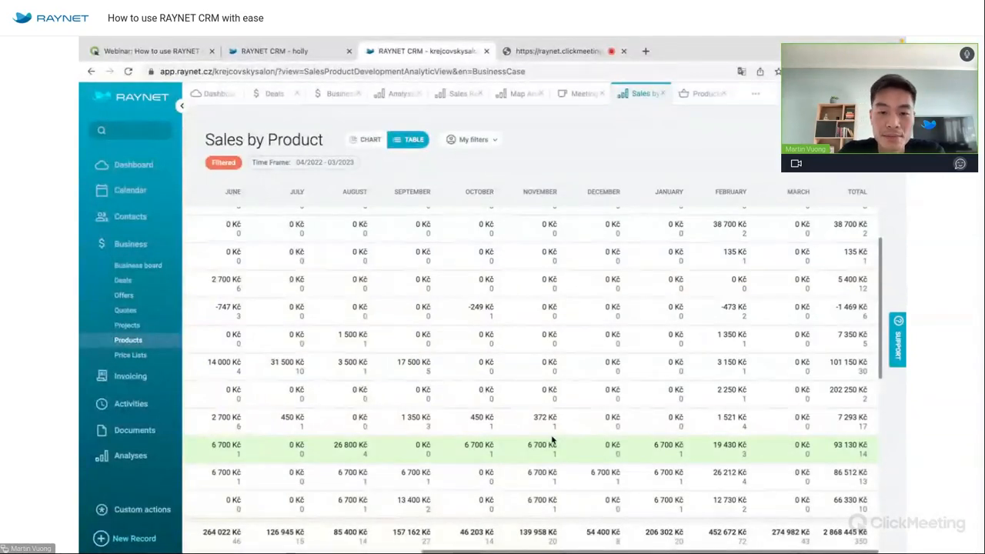
{"action": "scroll", "coordinate": [552, 440], "scroll_direction": "left", "scroll_amount": 5}
{"action": "scroll", "coordinate": [552, 439], "scroll_direction": "left", "scroll_amount": 3}
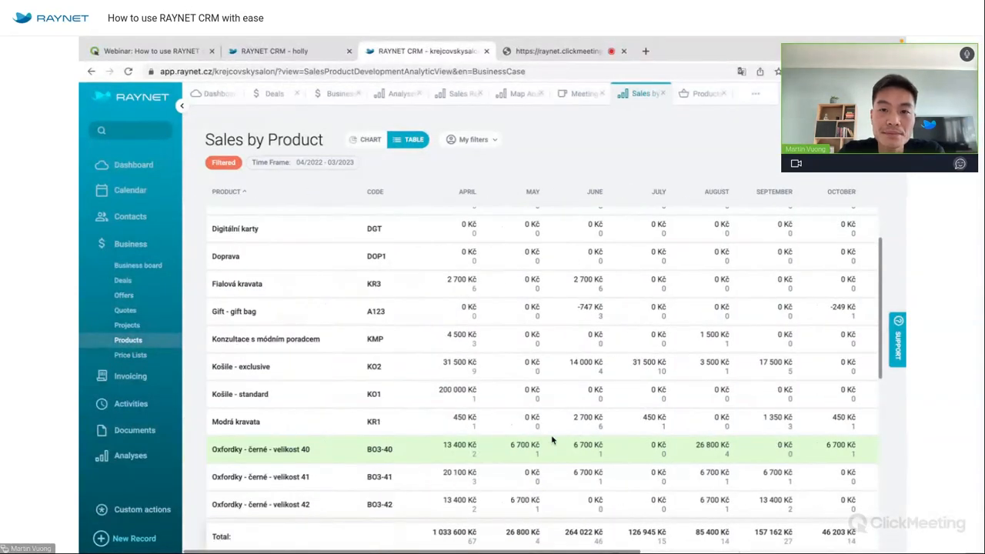
{"action": "left_click", "coordinate": [371, 141]}
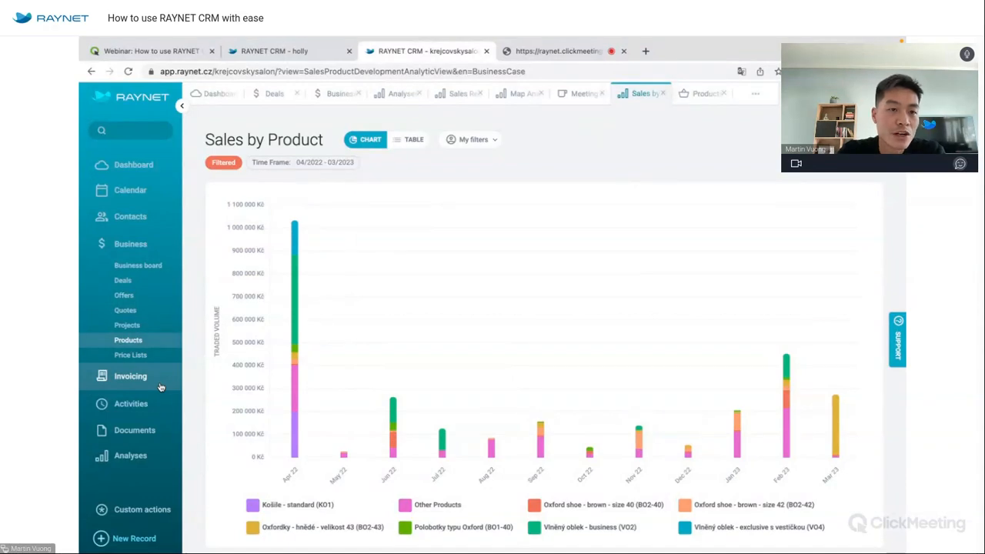
Go to the personal dashboard, then show the mirrored RAYNET mobile app full screen in ApowerMirror.
{"action": "left_click", "coordinate": [214, 93]}
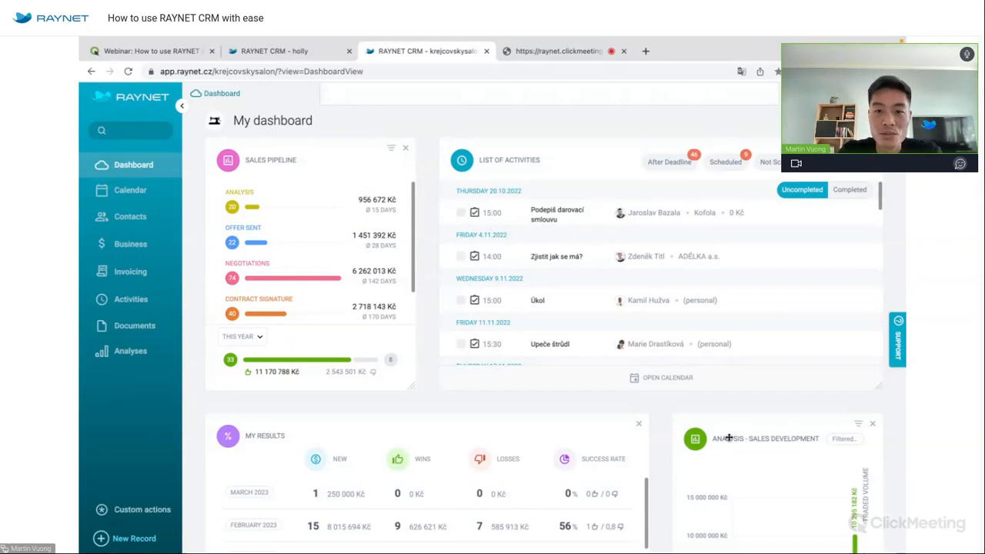
{"action": "key", "text": "ctrl+Left"}
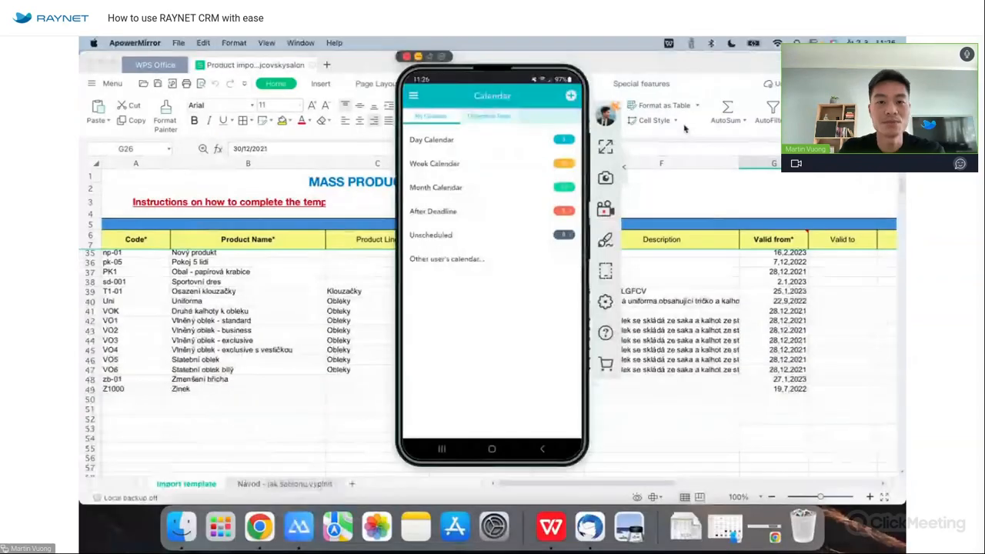
{"action": "left_click", "coordinate": [605, 147]}
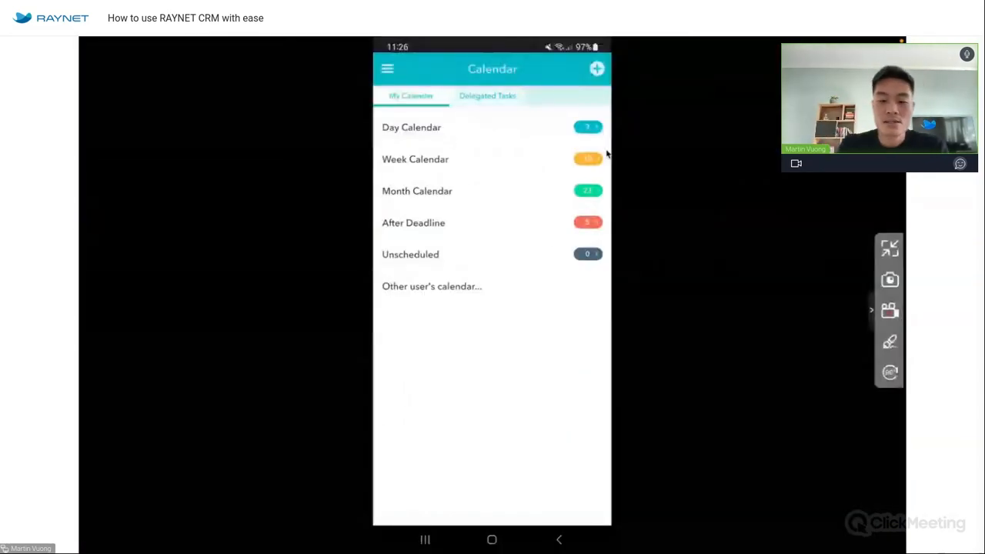
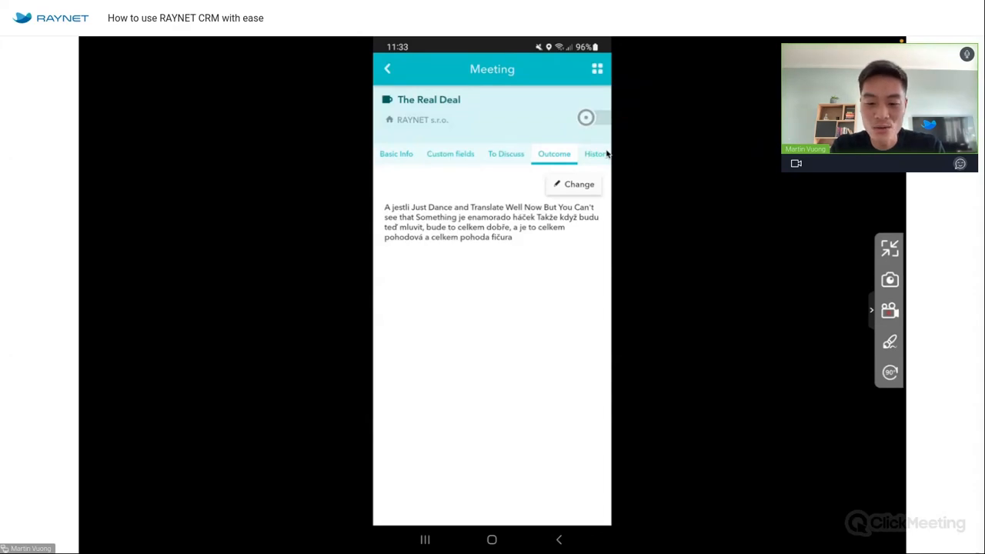
Show The Real Deal meeting's History section with its choices of new records to add.
{"action": "left_click", "coordinate": [607, 154]}
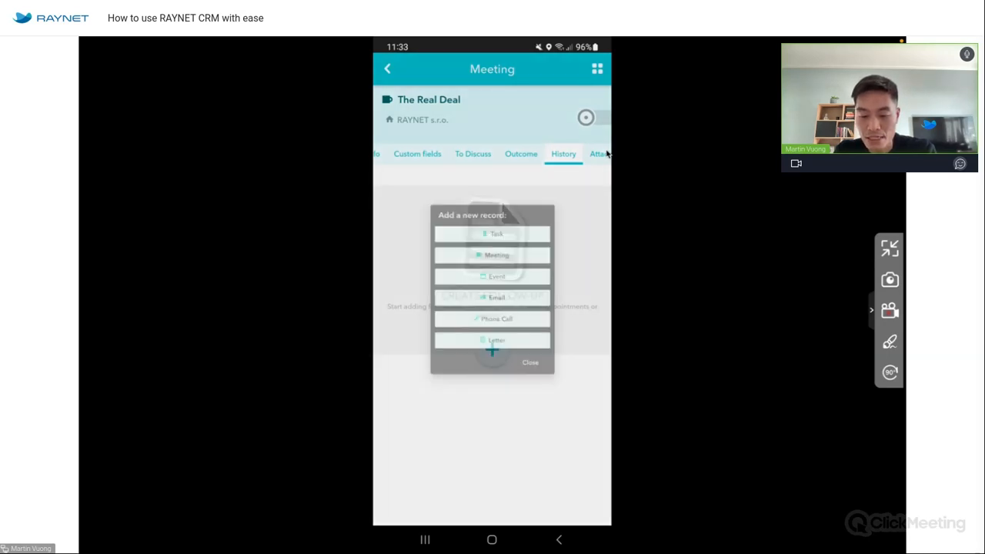
Show The Real Deal meeting's Attachments section, ready to add an attachment.
{"action": "left_click", "coordinate": [607, 154]}
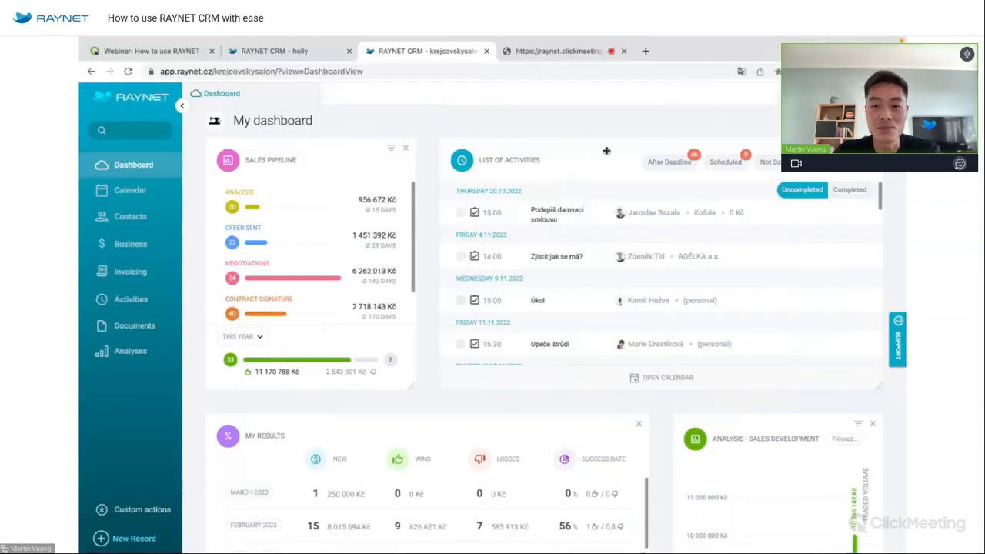
In the other workspace, open Thursday's The Real Deal meeting from the calendar and review its outcome and attachments.
{"action": "left_click", "coordinate": [300, 51]}
{"action": "left_click", "coordinate": [390, 97]}
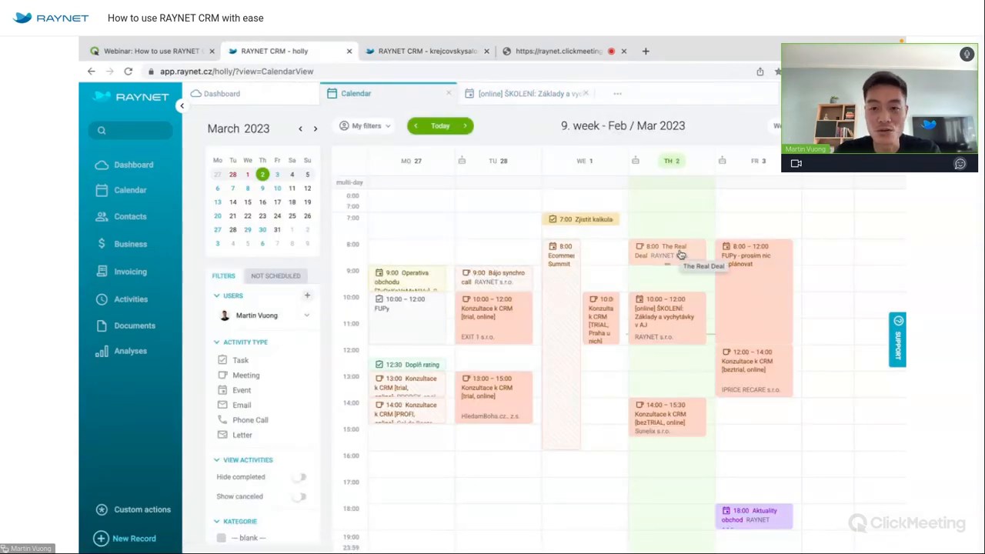
{"action": "left_click", "coordinate": [680, 254]}
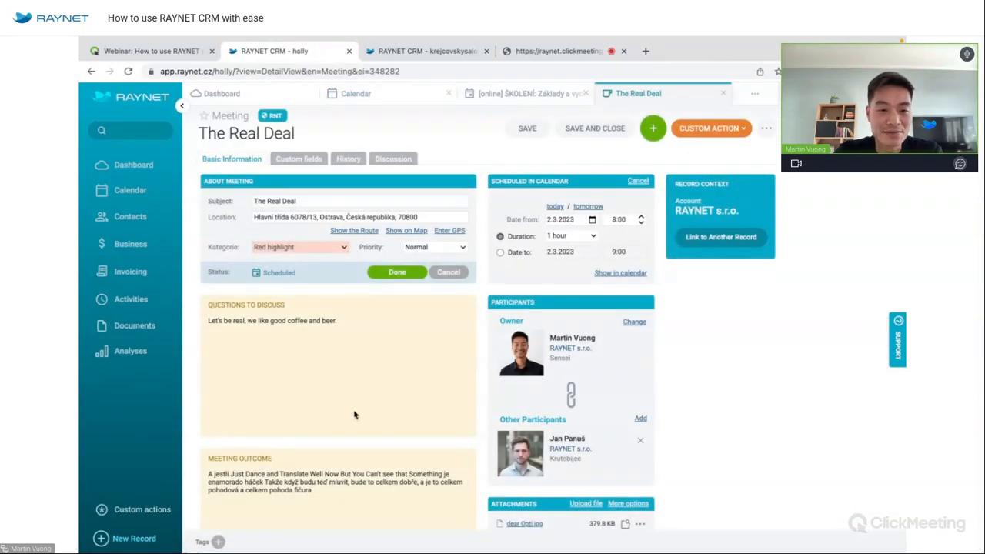
{"action": "scroll", "coordinate": [289, 372], "scroll_direction": "down", "scroll_amount": 2}
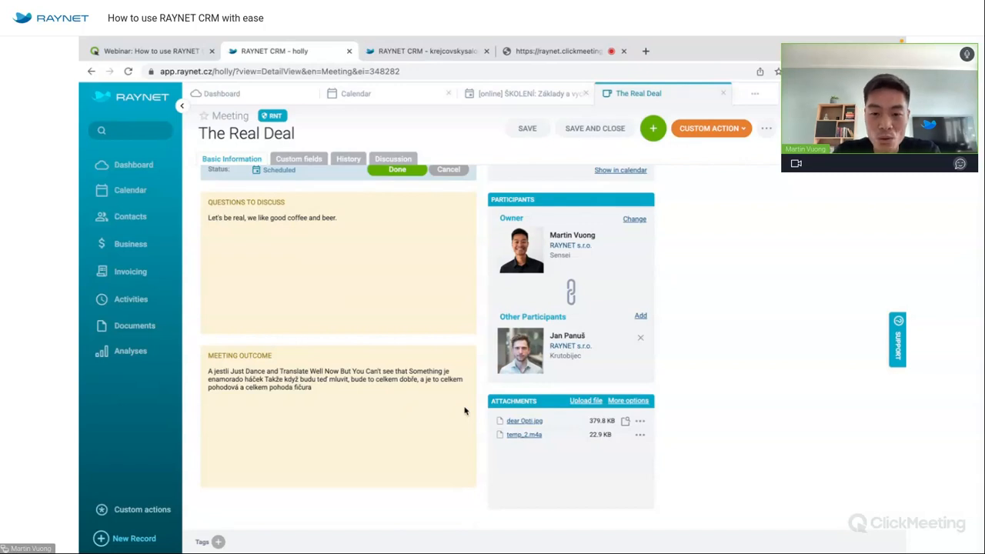
{"action": "left_click", "coordinate": [627, 421]}
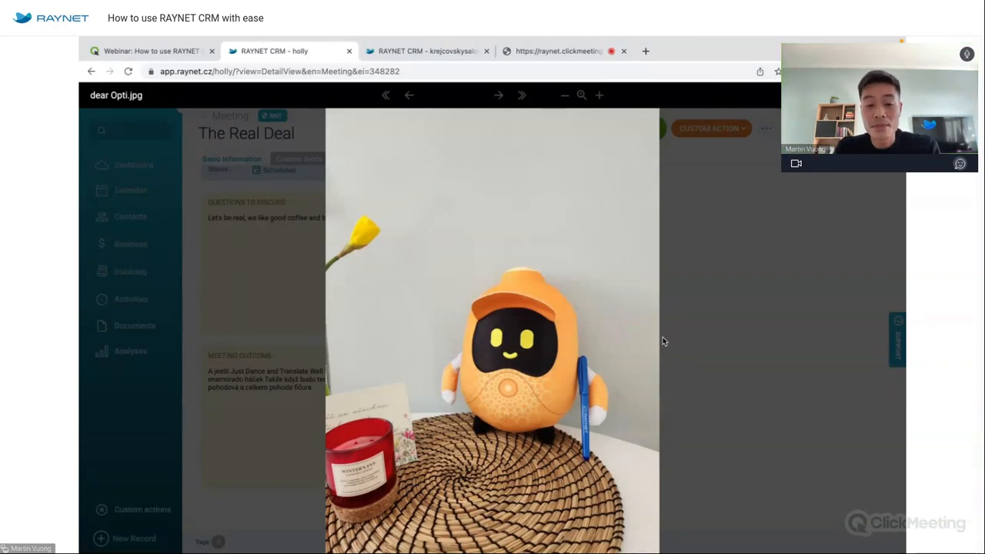
{"action": "key", "text": "ctrl+Right"}
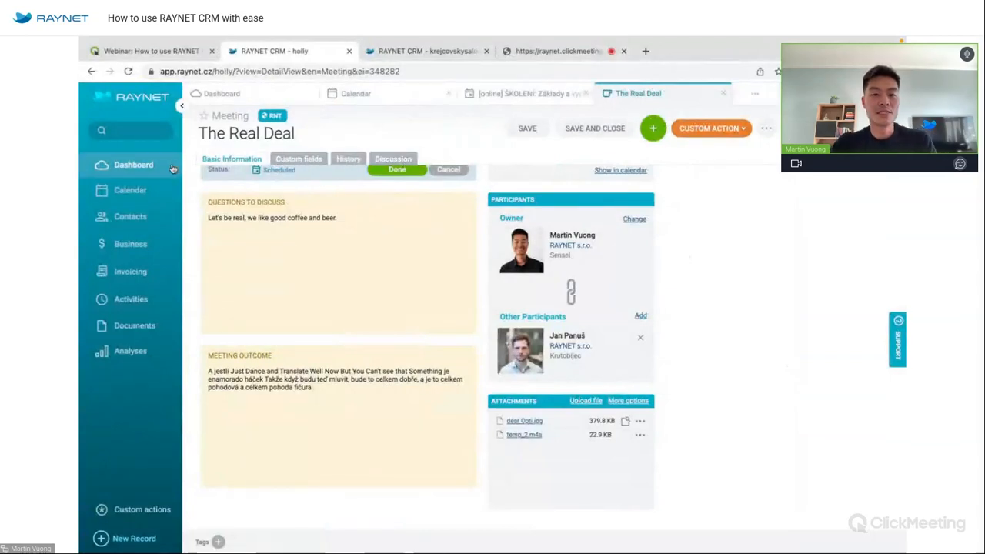
Return to the dashboard, close all other in-app tabs, and open the second company's account menu.
{"action": "left_click", "coordinate": [174, 168]}
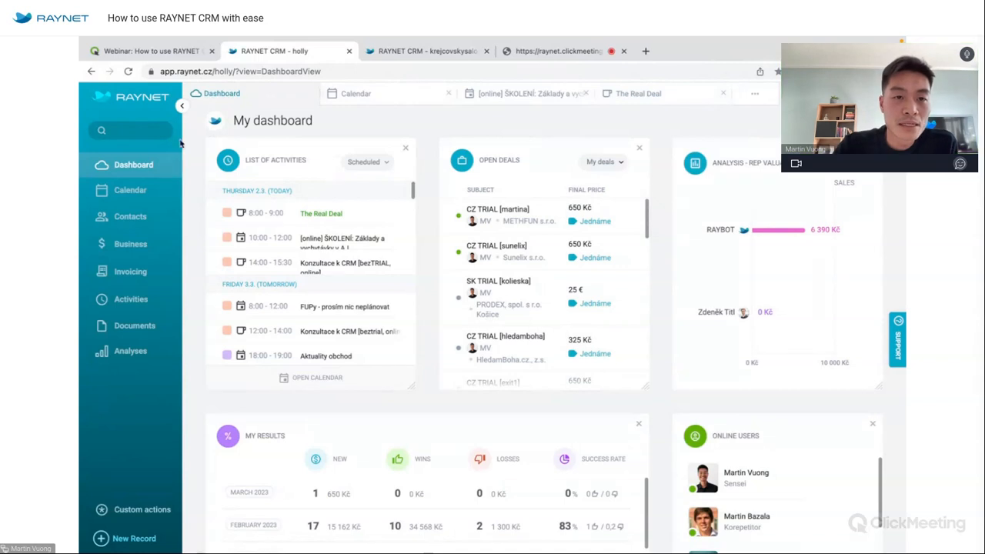
{"action": "right_click", "coordinate": [258, 96]}
{"action": "left_click", "coordinate": [288, 108]}
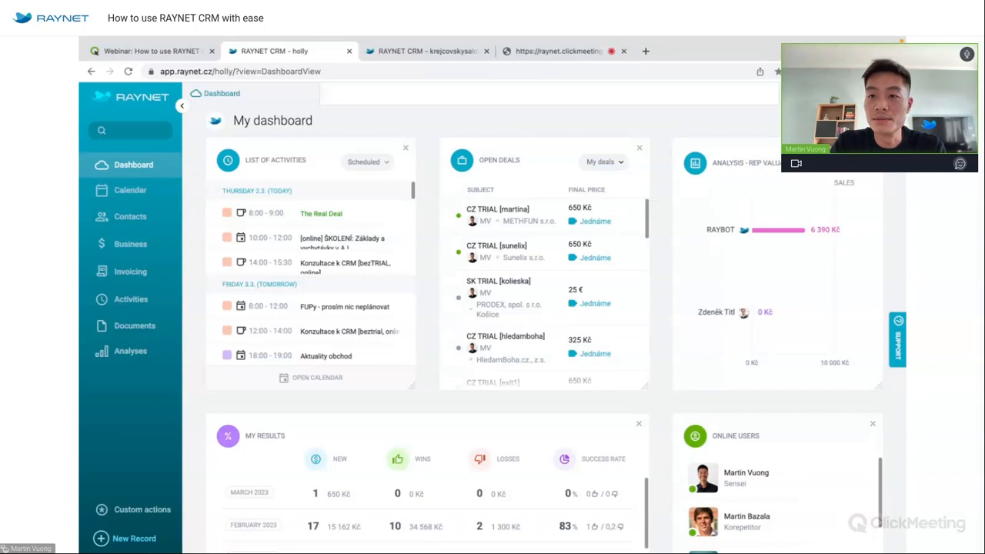
{"action": "key", "text": "ctrl+Tab"}
{"action": "left_click", "coordinate": [888, 94]}
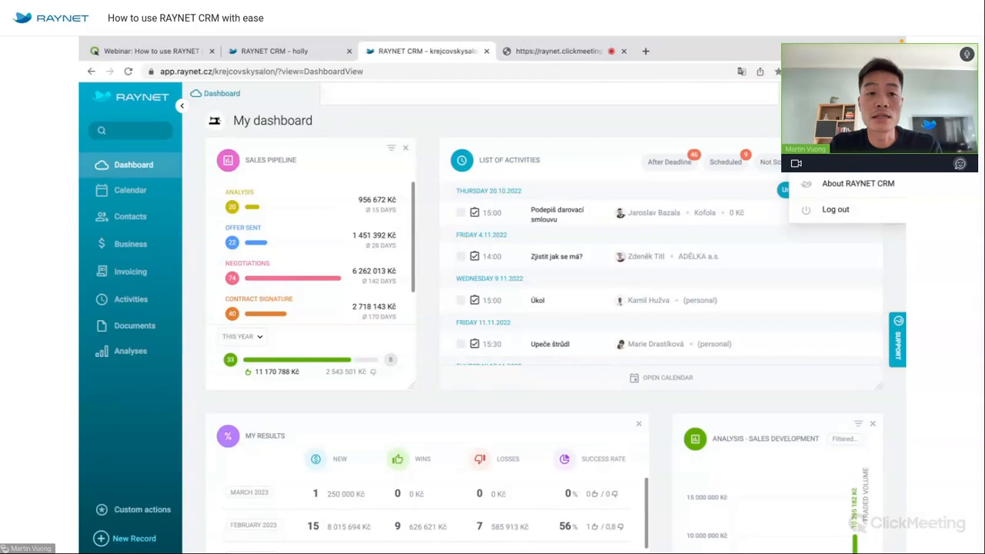
Open Settings to review billing: 15 / 16 user accounts, next payment 31.12.2025, 10 400 Kč.
{"action": "left_click", "coordinate": [845, 132]}
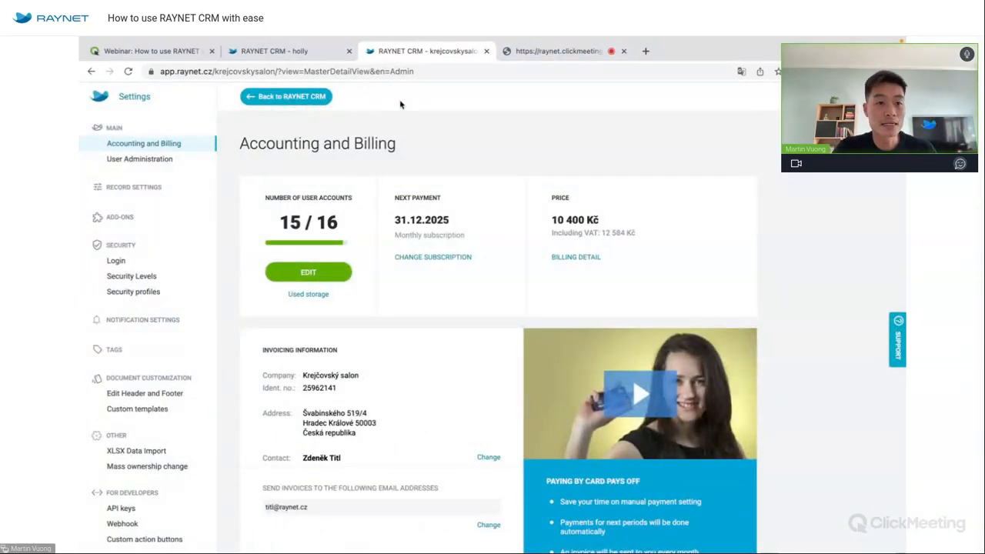
{"action": "left_click", "coordinate": [137, 160]}
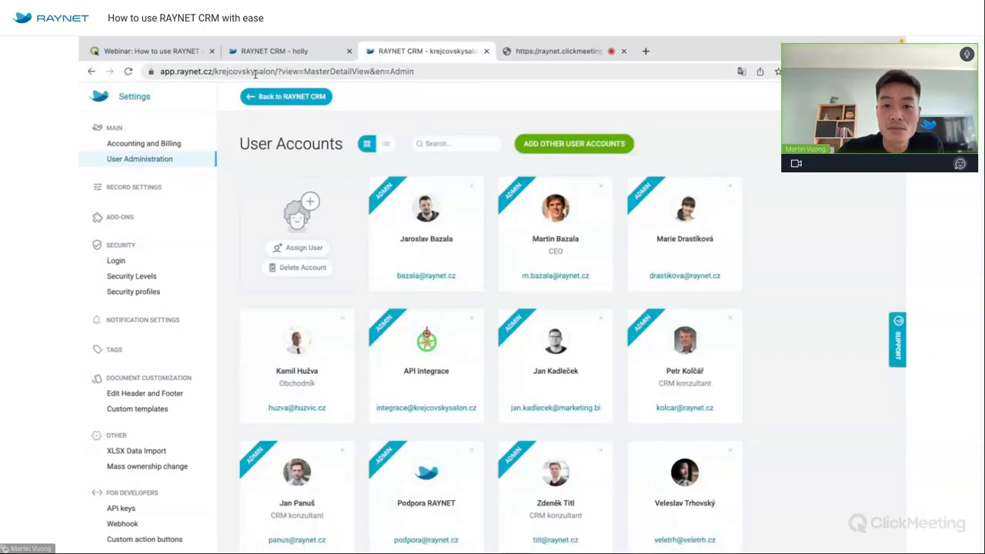
{"action": "scroll", "coordinate": [447, 267], "scroll_direction": "down", "scroll_amount": 3}
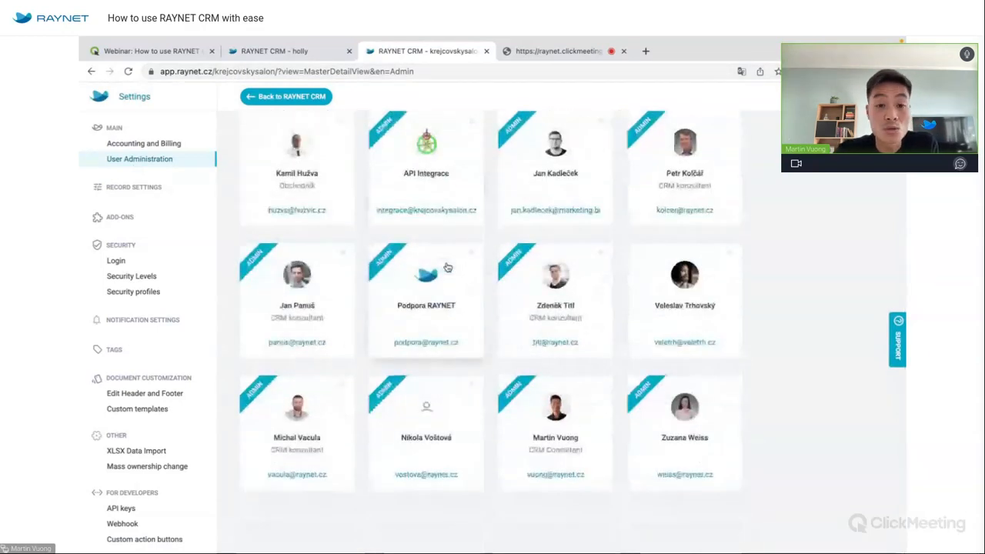
{"action": "scroll", "coordinate": [447, 267], "scroll_direction": "up", "scroll_amount": 1}
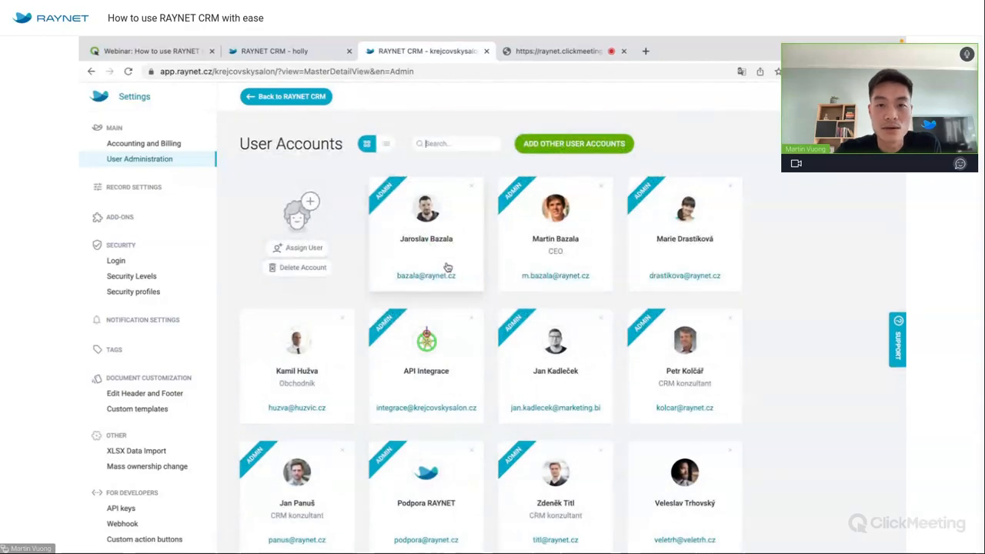
{"action": "left_click", "coordinate": [585, 146]}
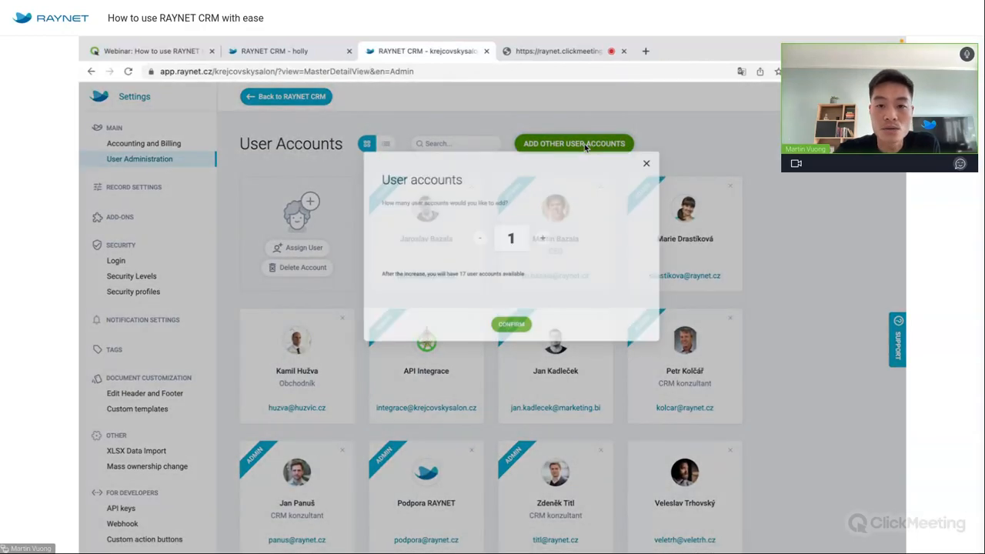
{"action": "left_click", "coordinate": [663, 169]}
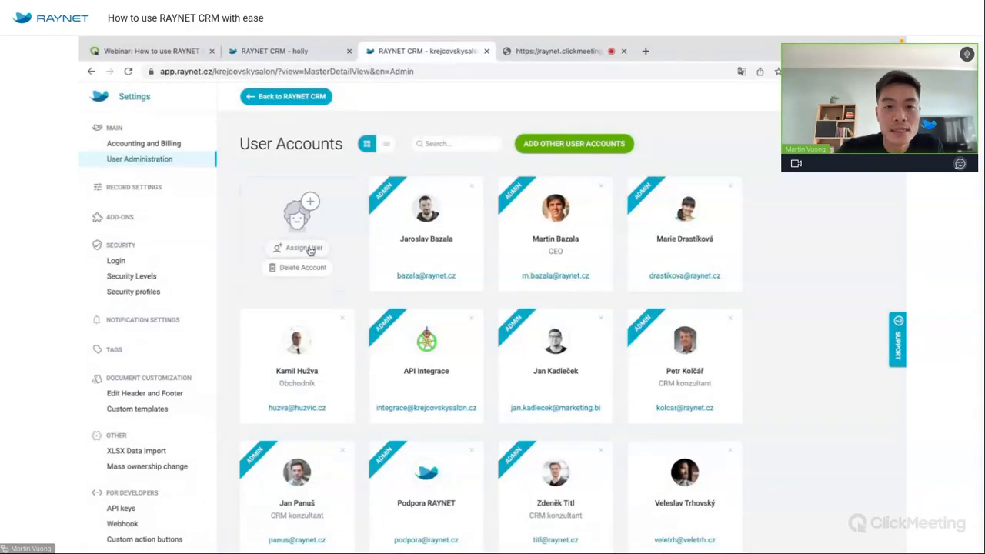
Open Add a User for the free account slot and go to the new employee's first name.
{"action": "left_click", "coordinate": [310, 249]}
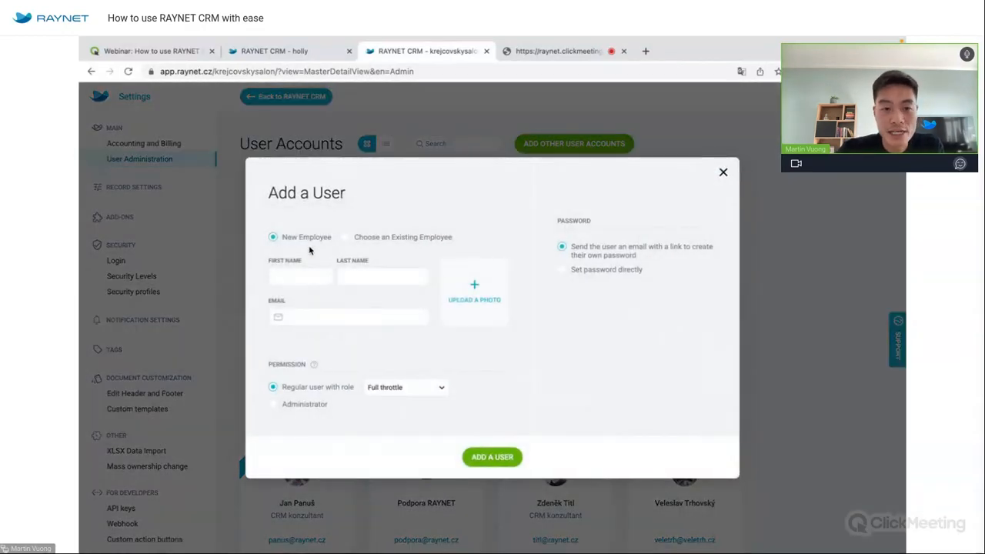
{"action": "left_click", "coordinate": [301, 275]}
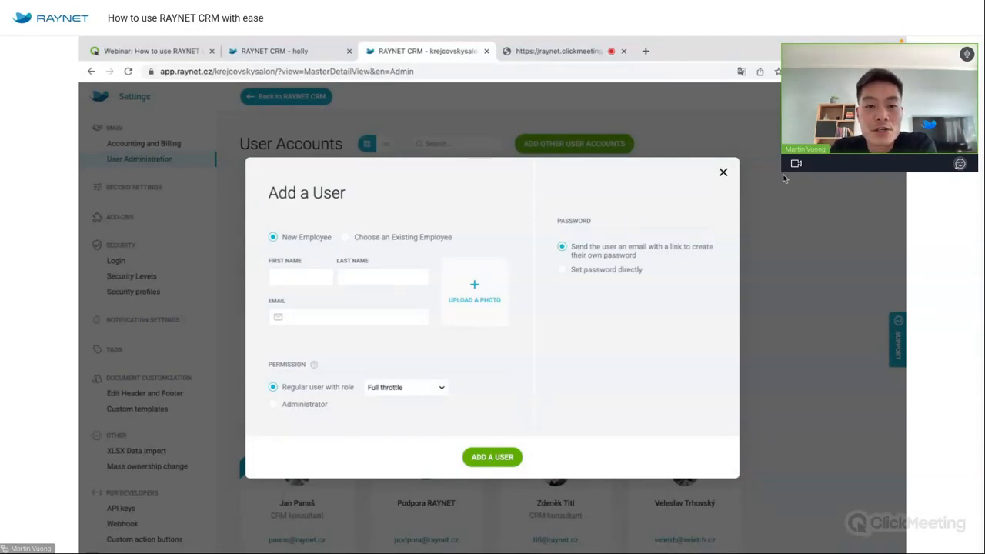
Close the Add a User form unsaved and open the Obchodník user's Basic Information settings.
{"action": "left_click", "coordinate": [725, 174]}
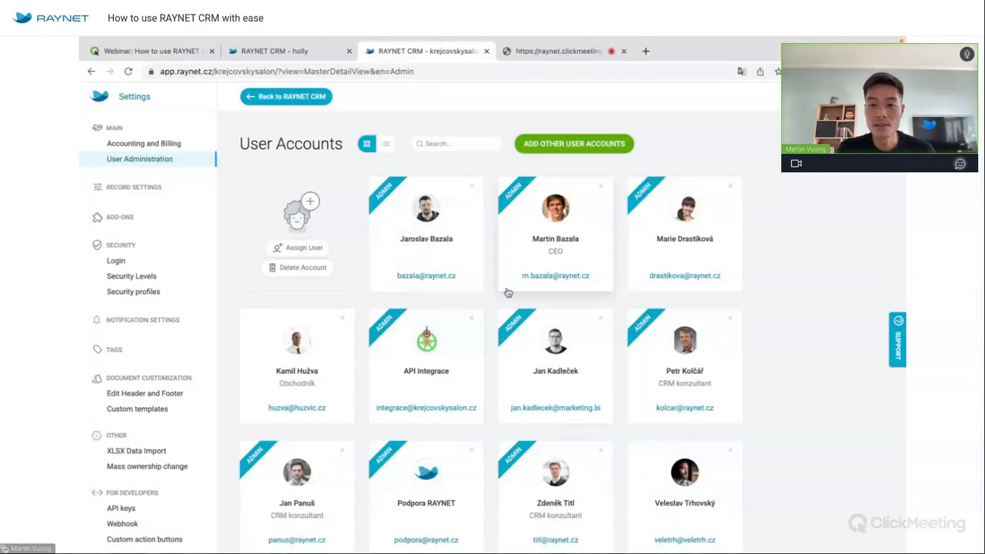
{"action": "scroll", "coordinate": [506, 308], "scroll_direction": "down", "scroll_amount": 3}
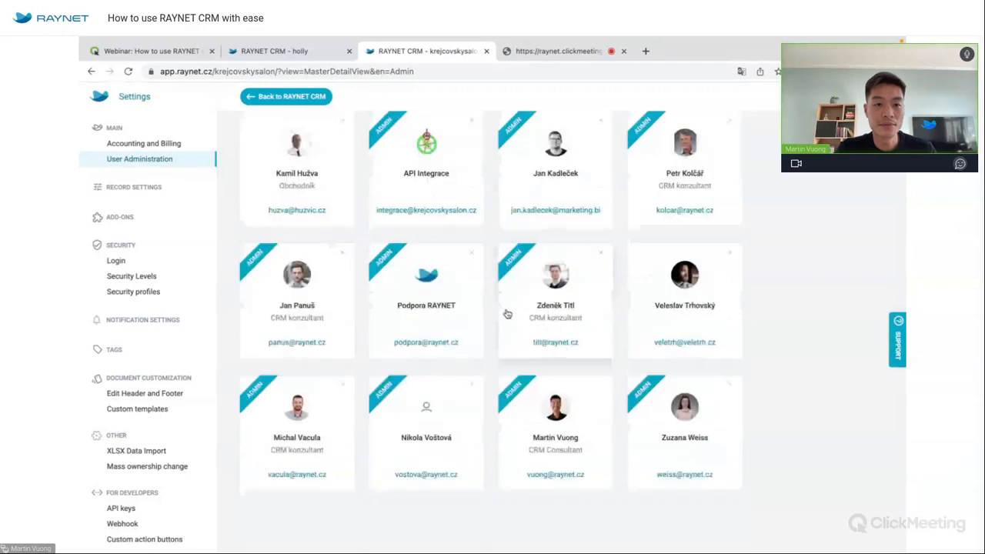
{"action": "scroll", "coordinate": [506, 313], "scroll_direction": "up", "scroll_amount": 2}
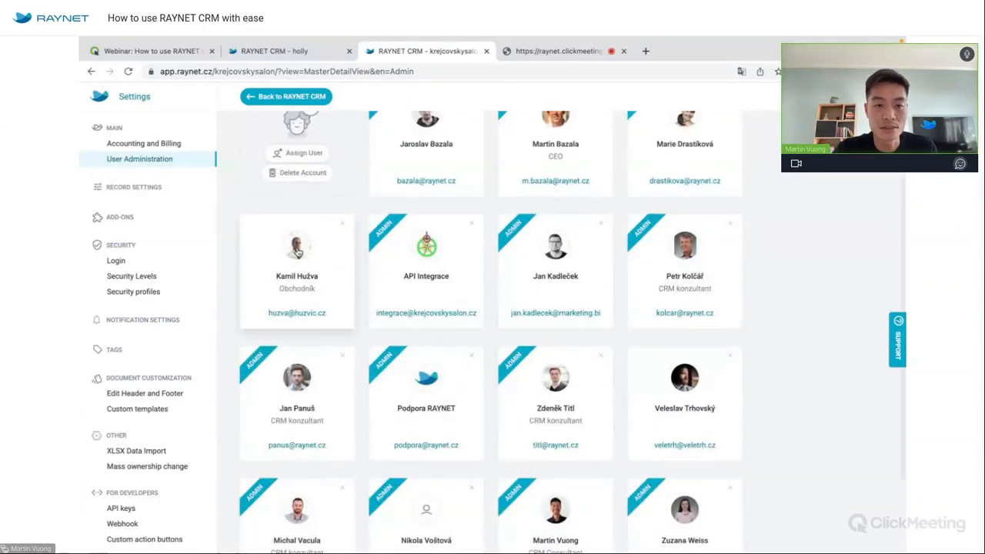
{"action": "left_click", "coordinate": [297, 250]}
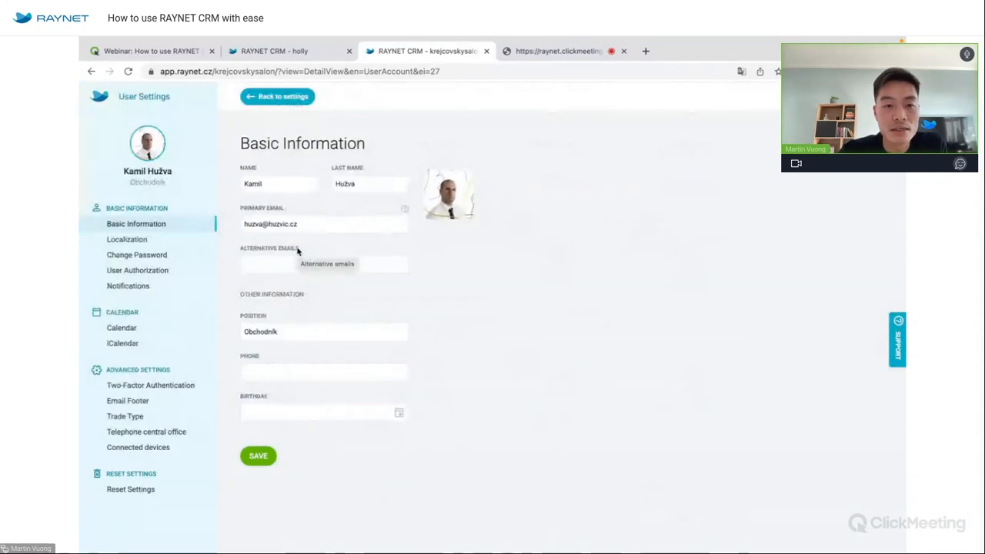
View the Obchodník user's authorization, then open the last user in the grid's third row.
{"action": "left_click", "coordinate": [171, 273]}
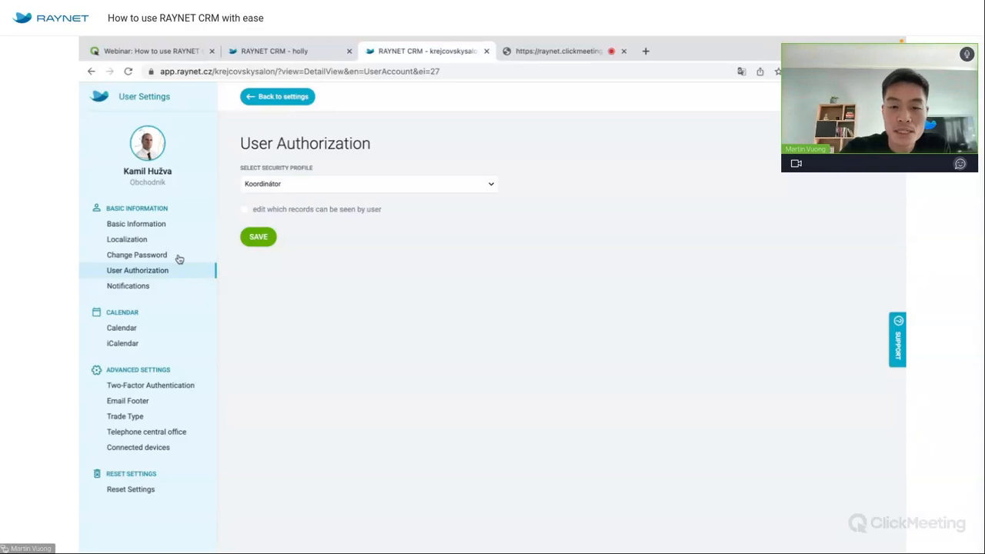
{"action": "left_click", "coordinate": [277, 96]}
{"action": "left_click", "coordinate": [666, 378]}
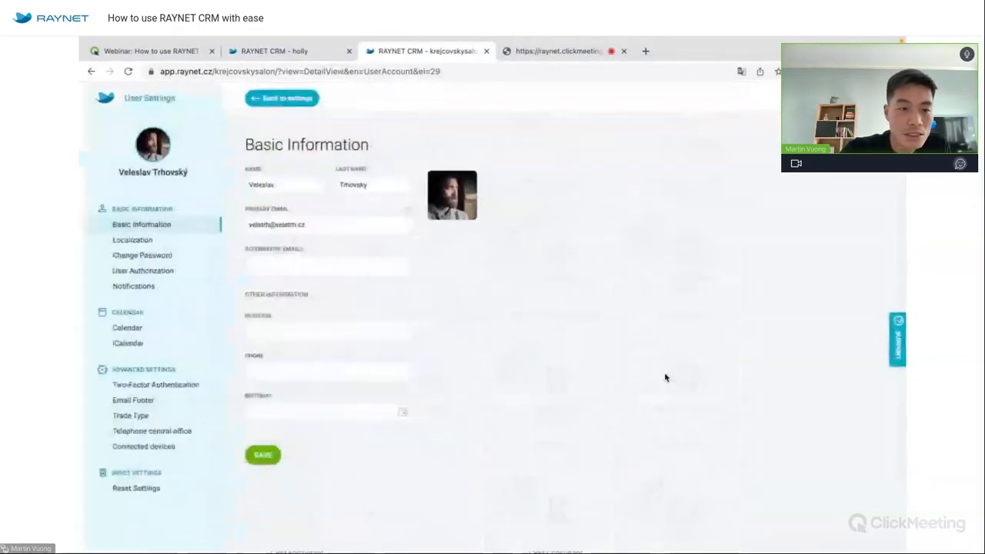
Set individual permissions for this user as a regular role with Certain restrictions, checking the USER ROLE help.
{"action": "left_click", "coordinate": [170, 272]}
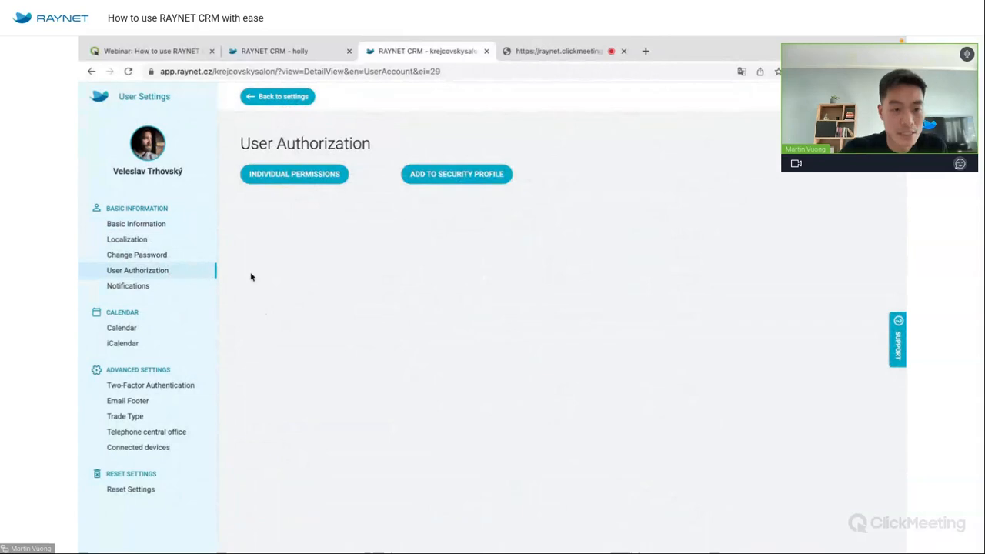
{"action": "left_click", "coordinate": [305, 174]}
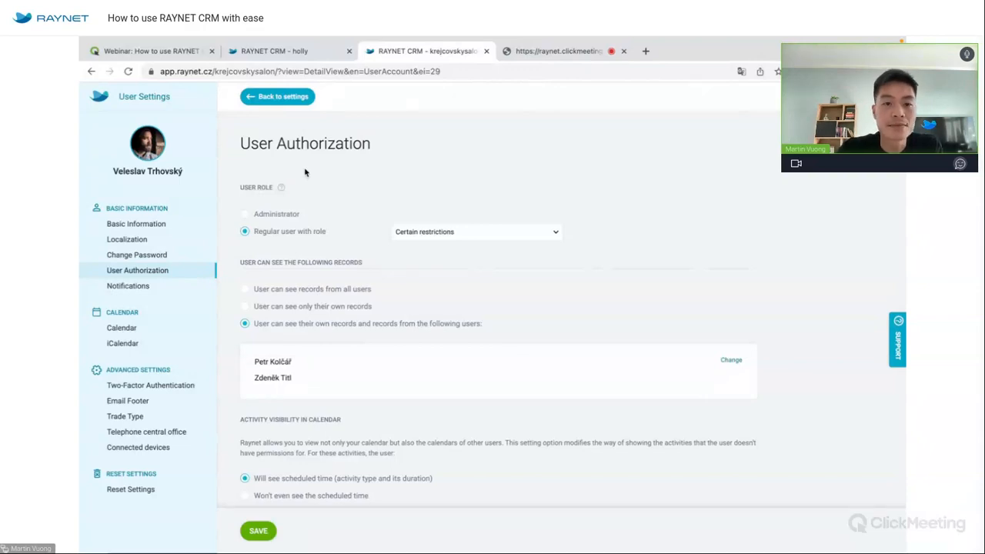
{"action": "left_click", "coordinate": [458, 235]}
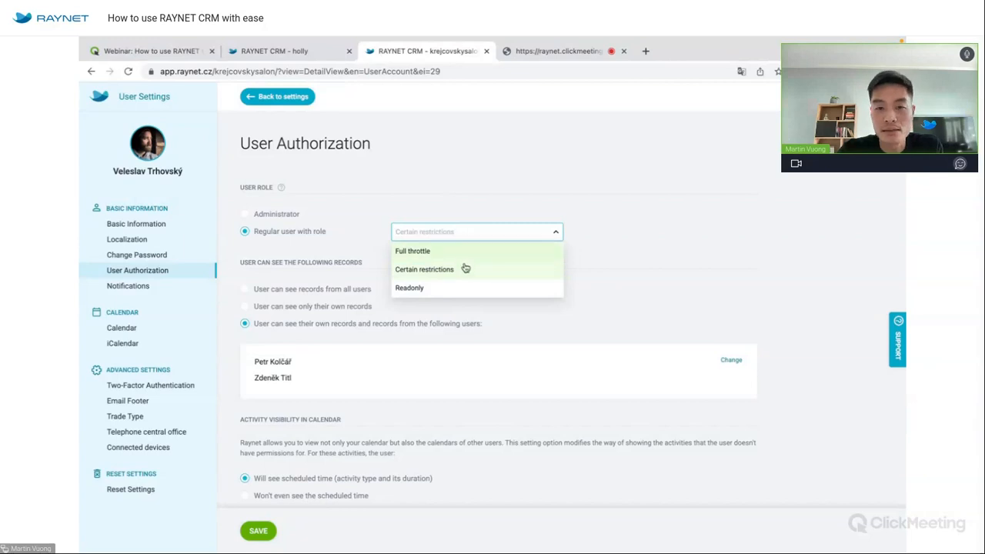
{"action": "left_click", "coordinate": [451, 266]}
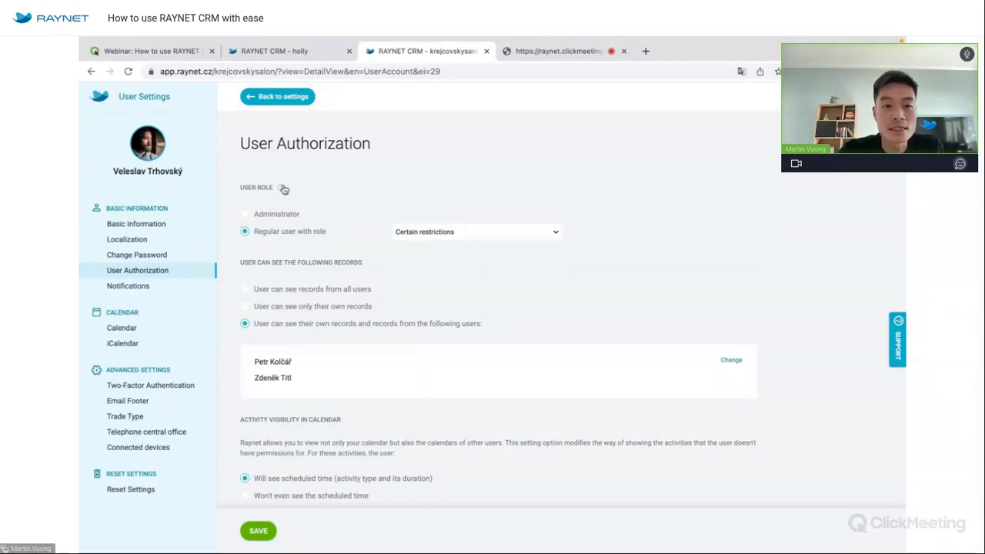
{"action": "left_click", "coordinate": [282, 187]}
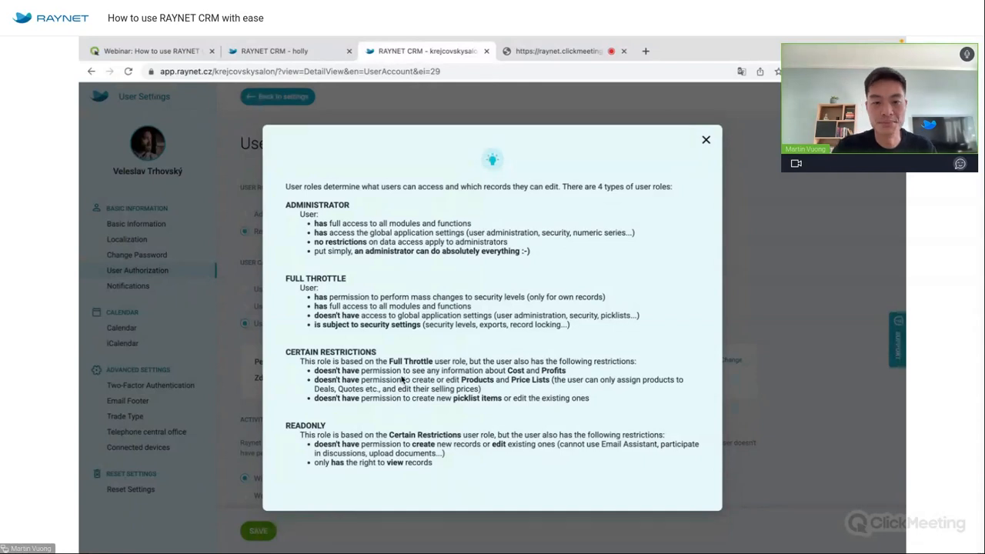
{"action": "left_click", "coordinate": [706, 141]}
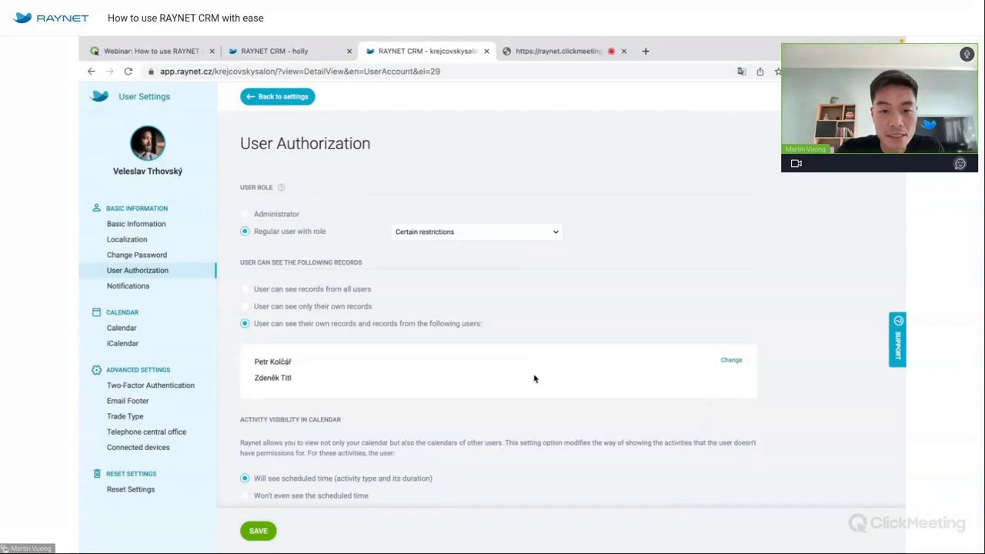
Try the record visibility options, from all users' records to only the user's own.
{"action": "scroll", "coordinate": [535, 379], "scroll_direction": "down", "scroll_amount": 4}
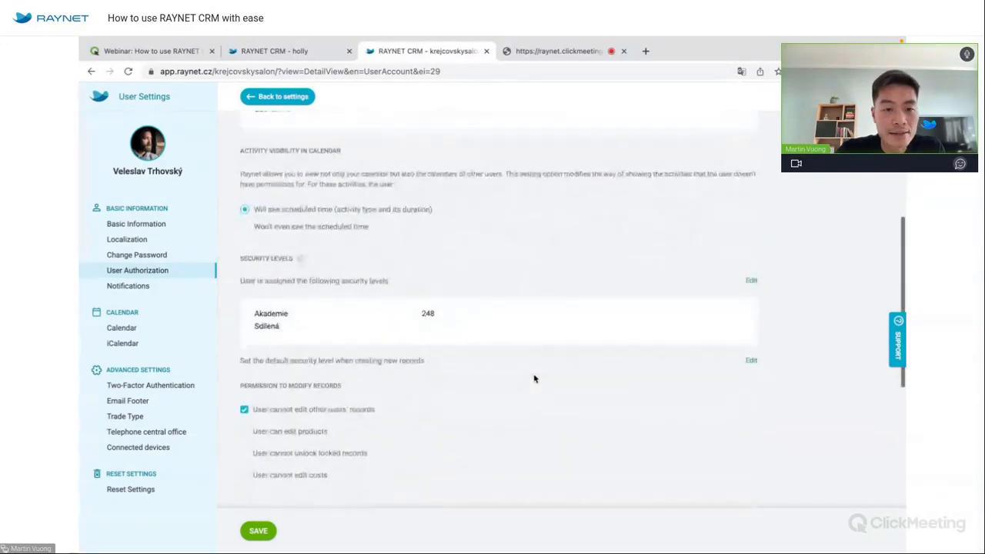
{"action": "scroll", "coordinate": [535, 379], "scroll_direction": "up", "scroll_amount": 2}
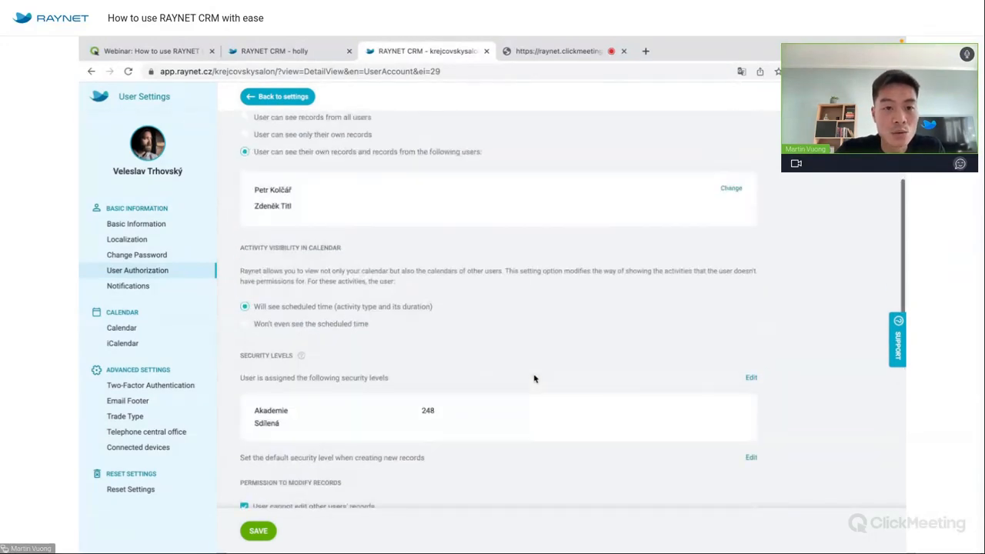
{"action": "scroll", "coordinate": [535, 379], "scroll_direction": "up", "scroll_amount": 2}
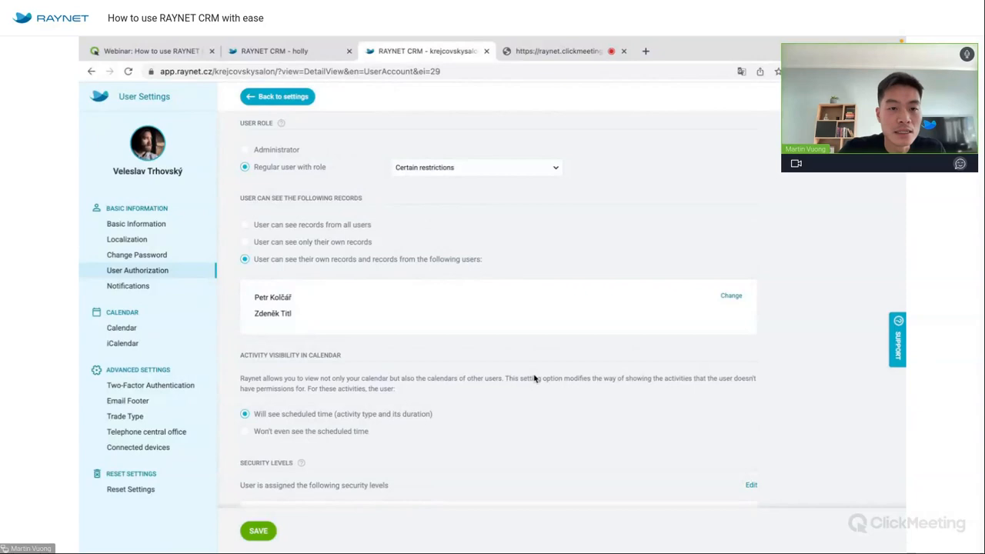
{"action": "left_click", "coordinate": [334, 225]}
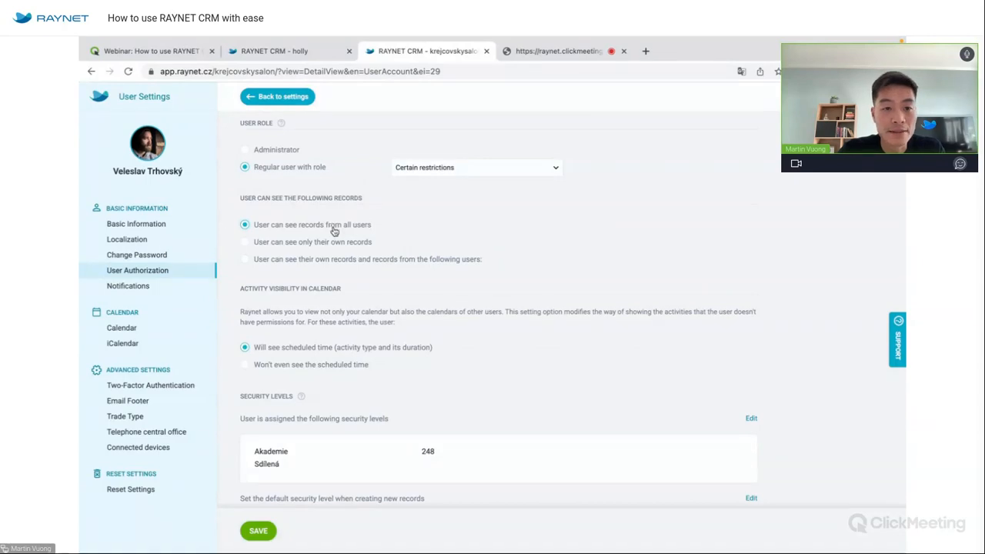
{"action": "left_click", "coordinate": [345, 247]}
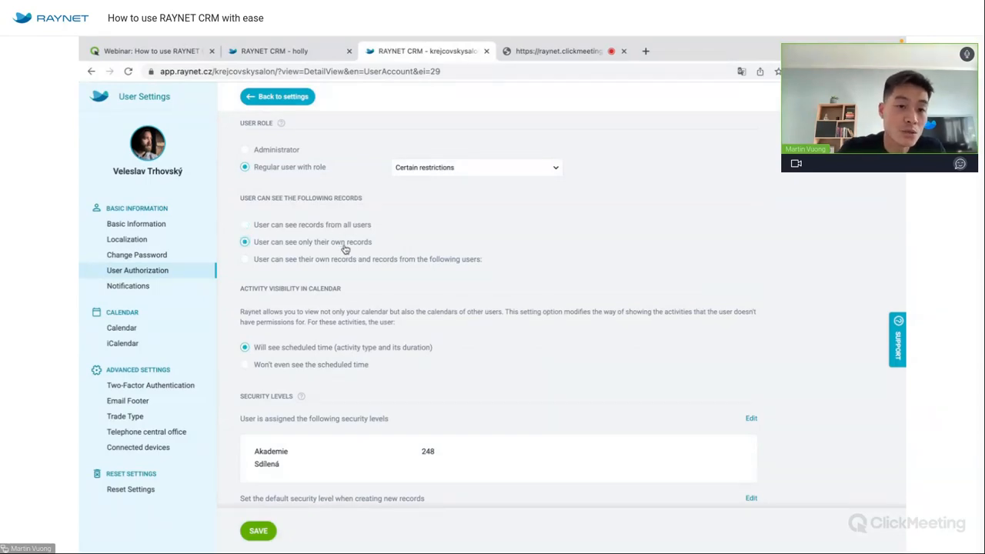
Let the user see records from two selected colleagues and confirm the selection.
{"action": "left_click", "coordinate": [352, 259]}
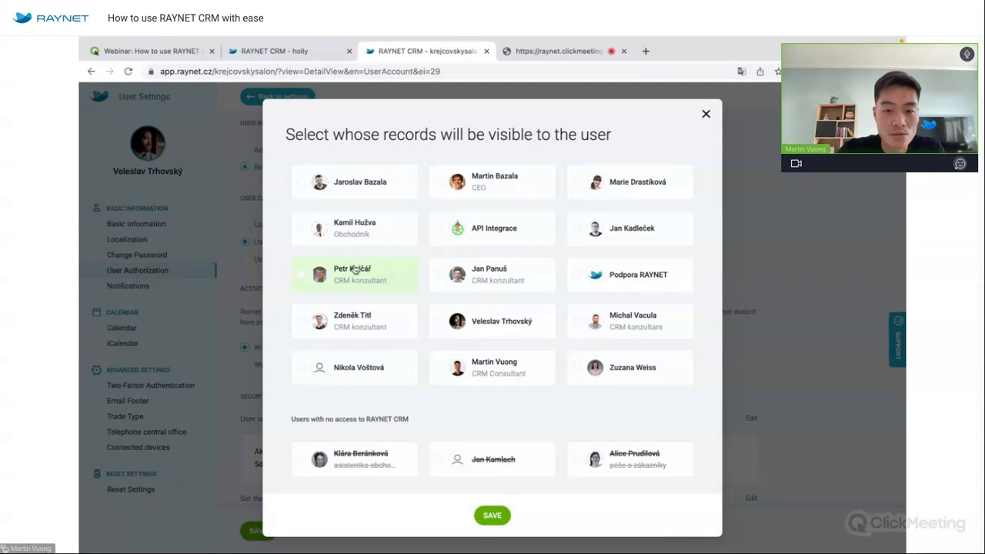
{"action": "left_click", "coordinate": [356, 271]}
{"action": "left_click", "coordinate": [490, 275]}
{"action": "left_click", "coordinate": [493, 515]}
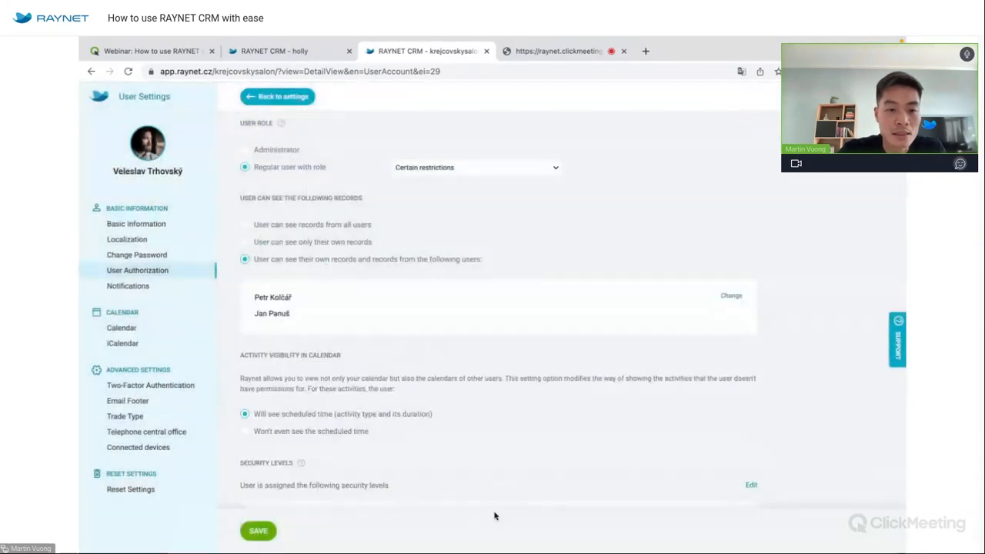
{"action": "scroll", "coordinate": [486, 418], "scroll_direction": "down", "scroll_amount": 5}
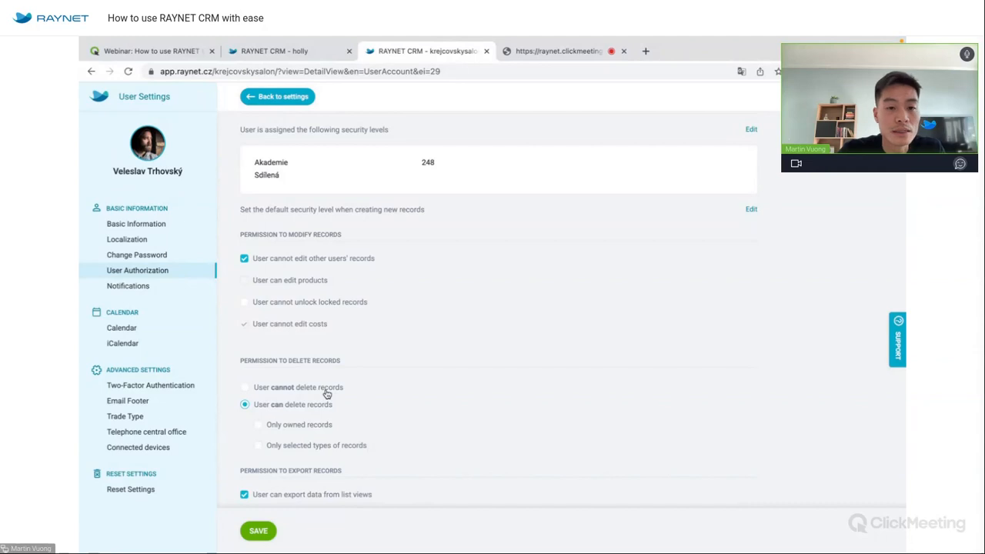
{"action": "scroll", "coordinate": [326, 393], "scroll_direction": "down", "scroll_amount": 2}
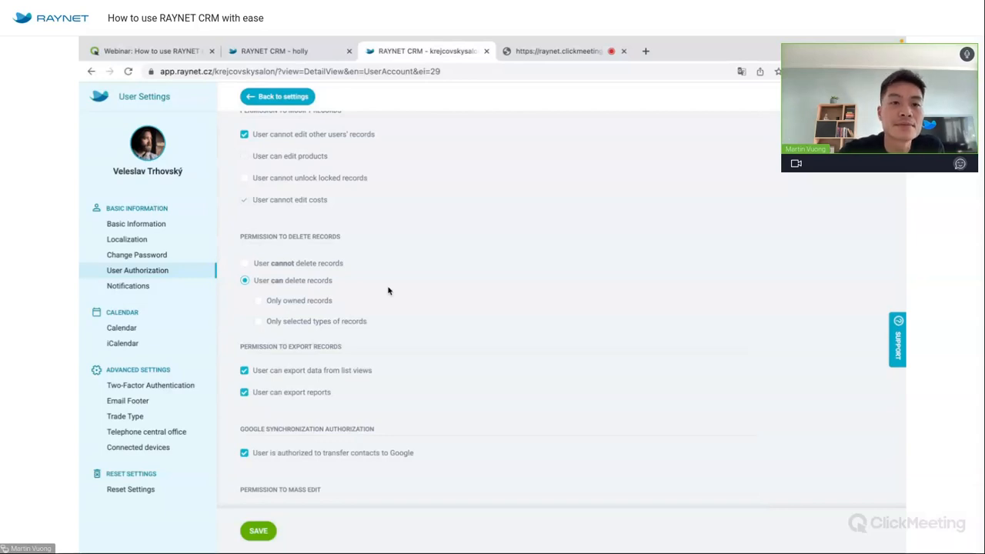
{"action": "scroll", "coordinate": [388, 290], "scroll_direction": "up", "scroll_amount": 10}
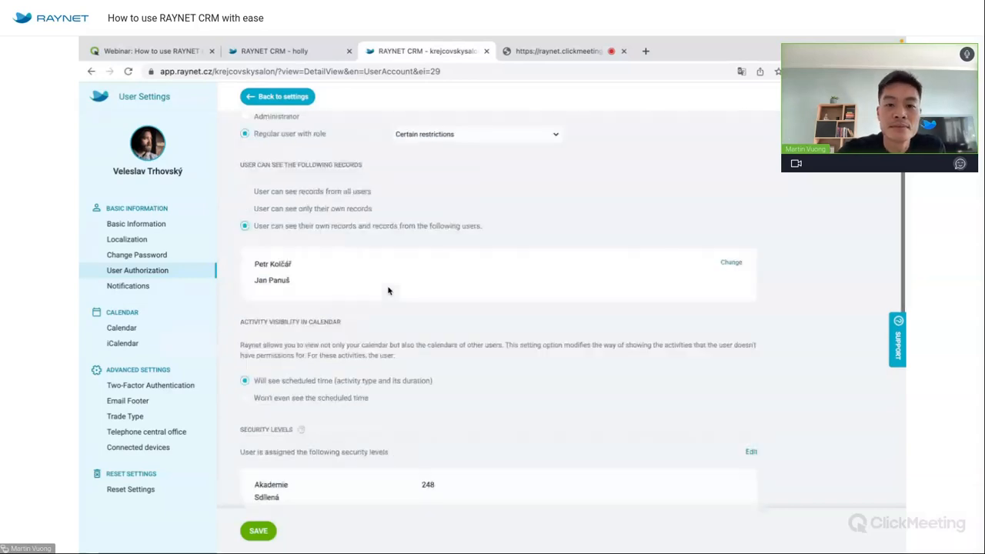
Discard the unsaved authorization changes, return to the dashboard, and switch to the ClickMeeting screen-sharing tab.
{"action": "left_click", "coordinate": [298, 97]}
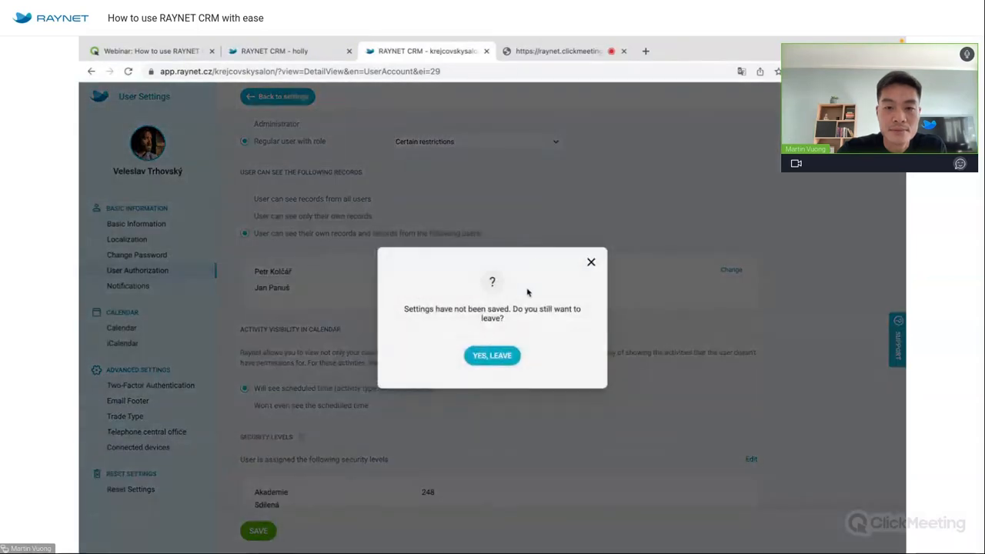
{"action": "left_click", "coordinate": [502, 356]}
{"action": "left_click", "coordinate": [502, 359]}
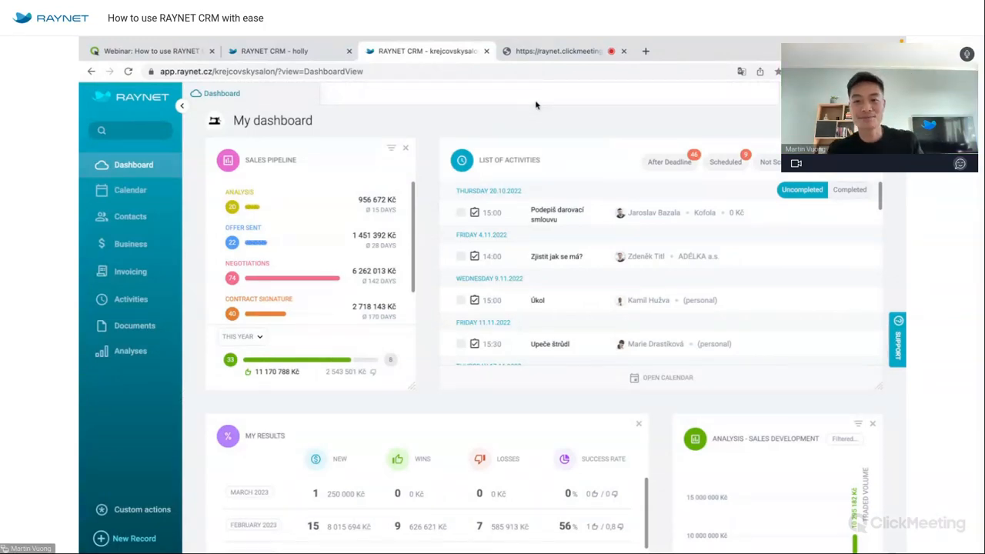
{"action": "left_click", "coordinate": [553, 51]}
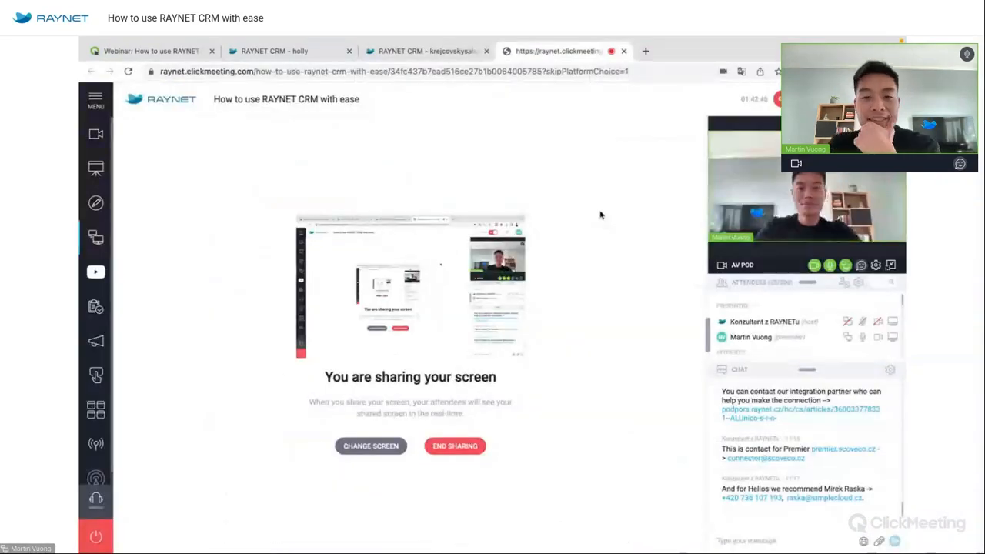